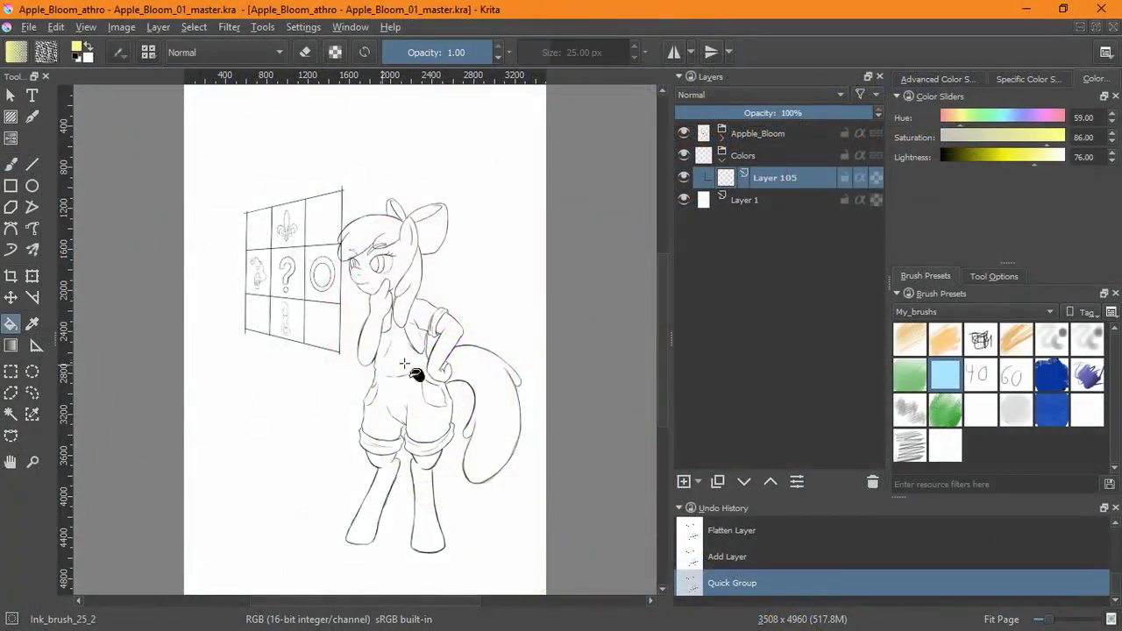
Flood-fill the character's face and raised arm with light yellow on Layer 105
scroll(374, 235, up, 3)
click(451, 288)
click(406, 380)
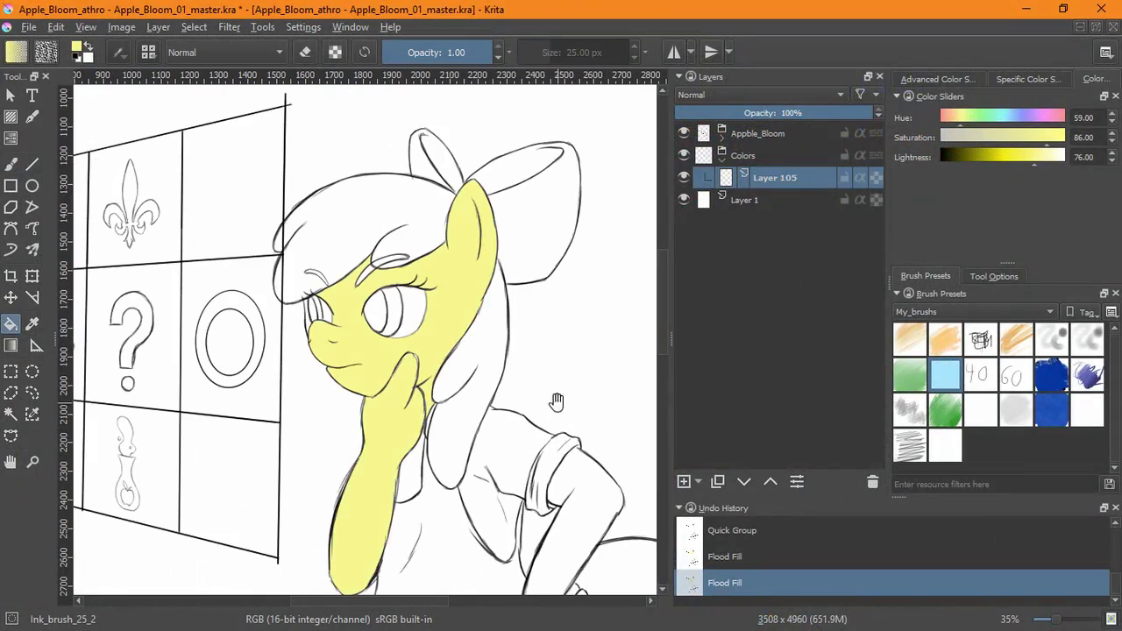
Try to flood-fill the arm resting on the hip with light yellow
drag(556, 404, 424, 148)
click(437, 294)
key(ctrl+z)
Close the outline gaps around the fist on the hip with brush strokes and flood-fill that arm light yellow
click(10, 164)
scroll(445, 360, up, 4)
mouse_move(439, 272)
mouse_down()
mouse_move(412, 363)
mouse_move(443, 368)
mouse_up()
click(918, 449)
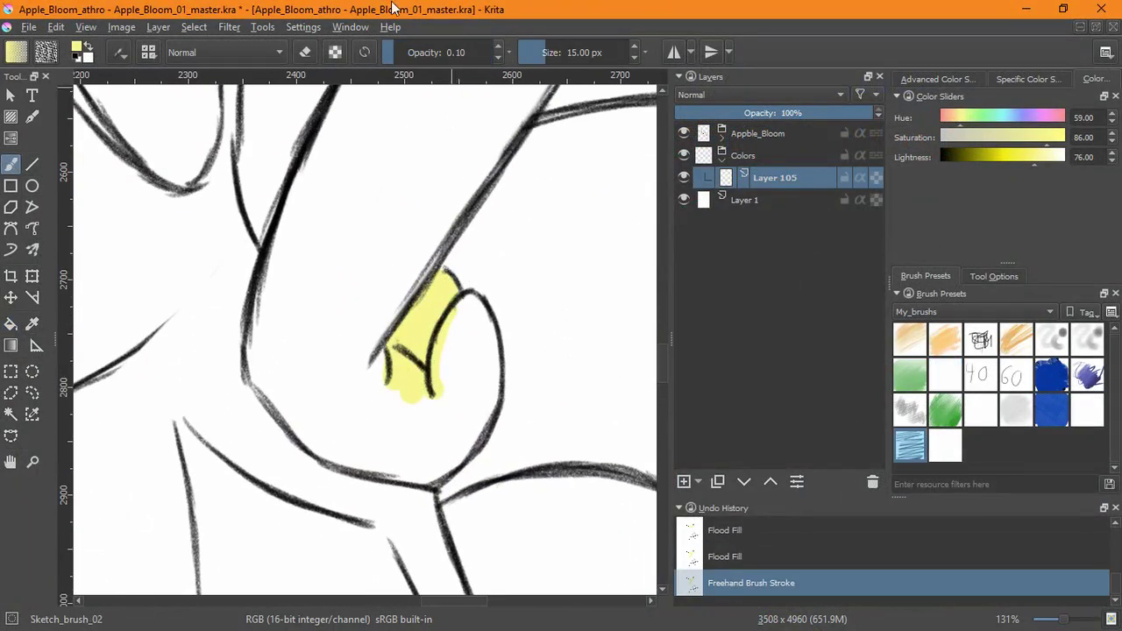
mouse_move(487, 325)
mouse_down()
mouse_move(468, 395)
mouse_move(456, 395)
mouse_move(423, 273)
mouse_up()
key(slash)
mouse_move(559, 272)
mouse_down()
mouse_move(556, 293)
mouse_move(514, 260)
mouse_up()
mouse_move(476, 156)
mouse_down()
mouse_move(448, 175)
mouse_move(464, 295)
mouse_move(406, 246)
mouse_move(318, 416)
mouse_move(455, 407)
mouse_move(450, 388)
mouse_move(576, 272)
mouse_move(506, 415)
mouse_up()
mouse_move(508, 421)
mouse_down()
mouse_move(508, 517)
mouse_move(480, 242)
mouse_up()
key(f)
click(489, 288)
Add a new layer directly above Layer 1 and fill it entirely with grey at saturation 0 and lightness 50
click(747, 208)
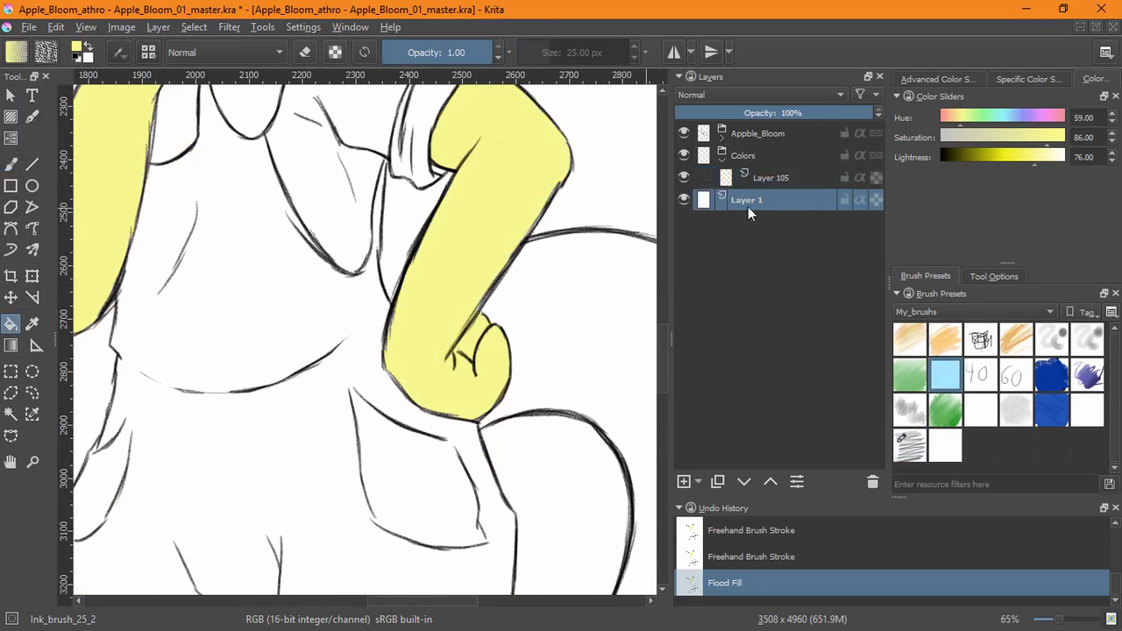
key(Insert)
click(993, 276)
click(980, 376)
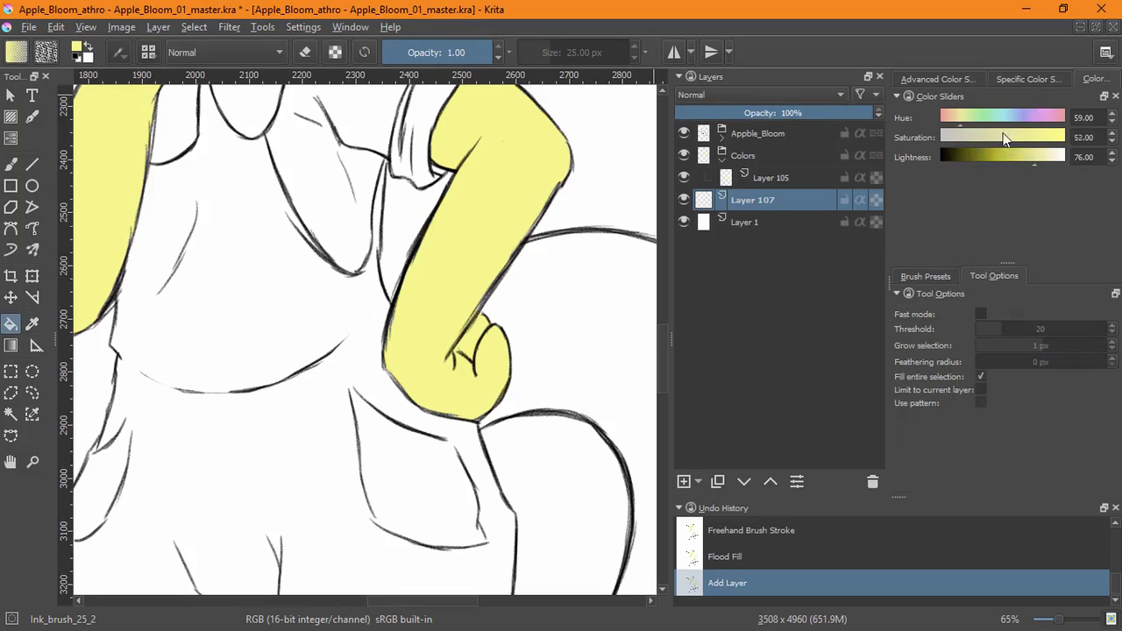
drag(1005, 137, 938, 139)
drag(1085, 158, 1052, 165)
text(50)
key(Return)
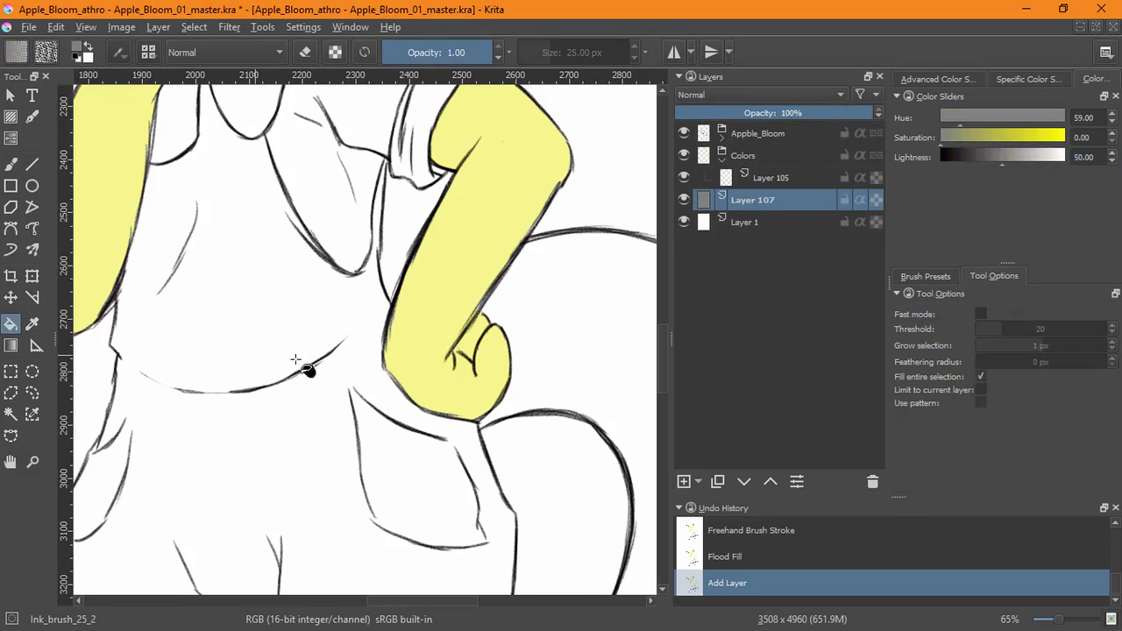
click(303, 296)
Touch up the yellow along the bent arm's outline on Layer 105, using the yellow sampled from the arm
click(779, 178)
click(12, 164)
scroll(526, 146, up, 3)
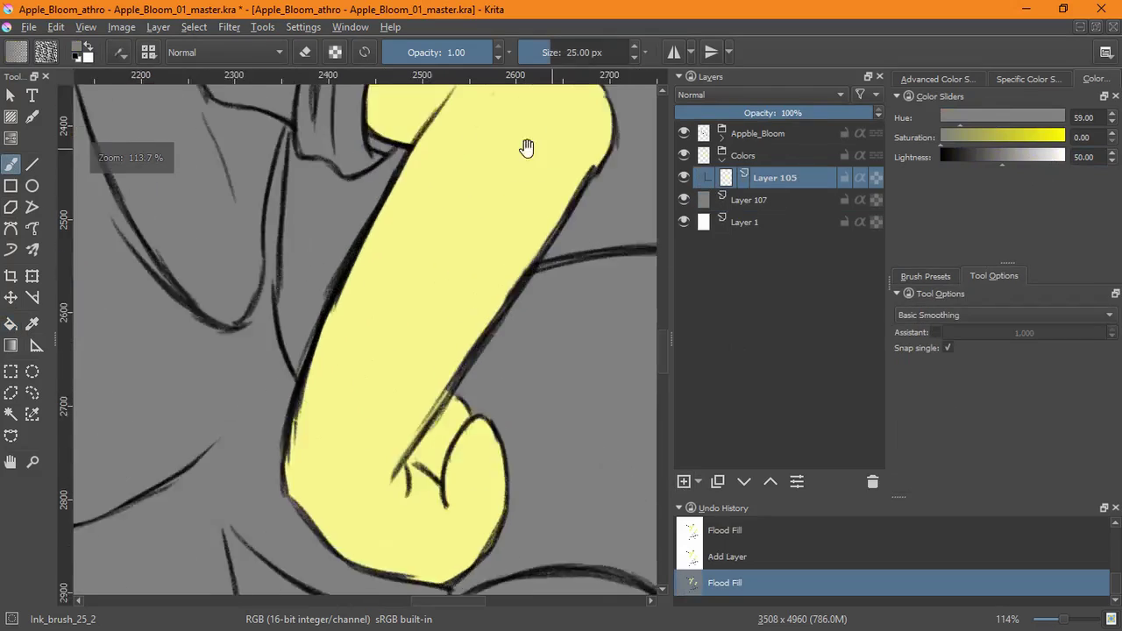
drag(526, 145, 528, 377)
scroll(526, 350, up, 4)
drag(326, 319, 467, 288)
key(ctrl+z)
click(938, 79)
ctrl+click(377, 302)
drag(377, 302, 254, 408)
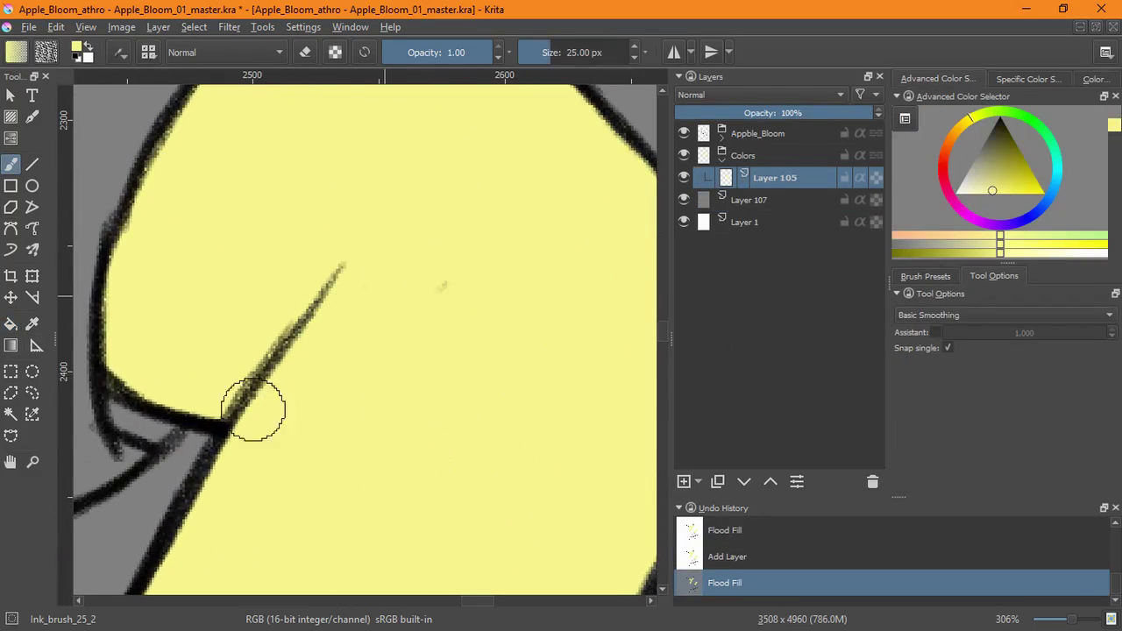
mouse_move(608, 140)
mouse_down()
mouse_move(597, 400)
mouse_move(512, 360)
mouse_up()
key(ctrl+z)
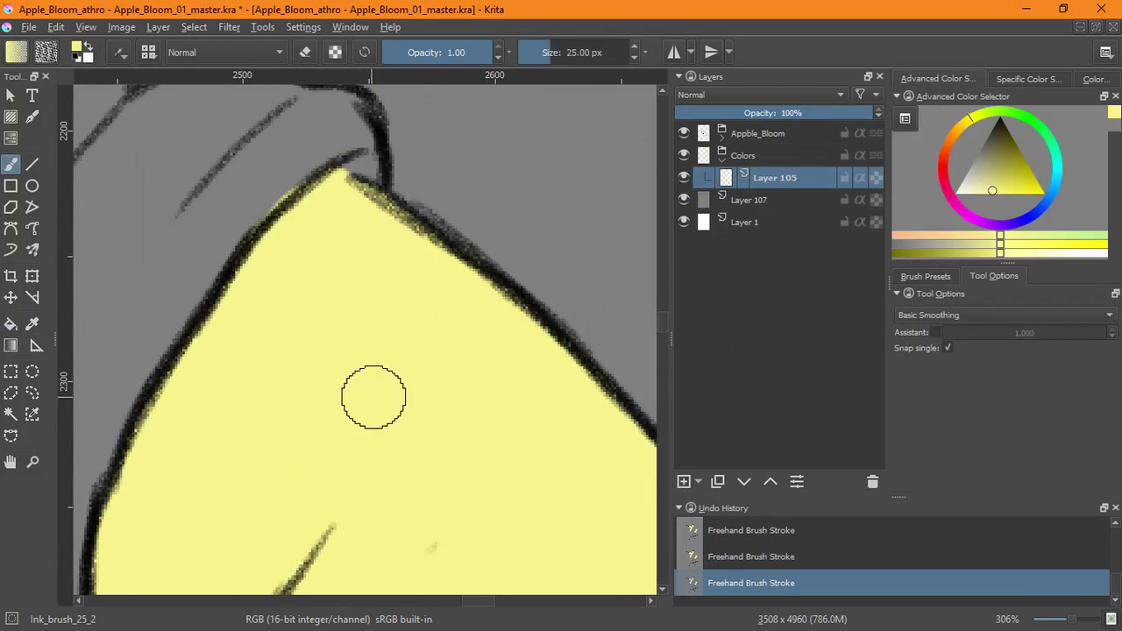
Paint yellow over the outline gaps on both sides of the knee of the character's right-hand leg
scroll(447, 299, down, 5)
drag(342, 518, 459, 209)
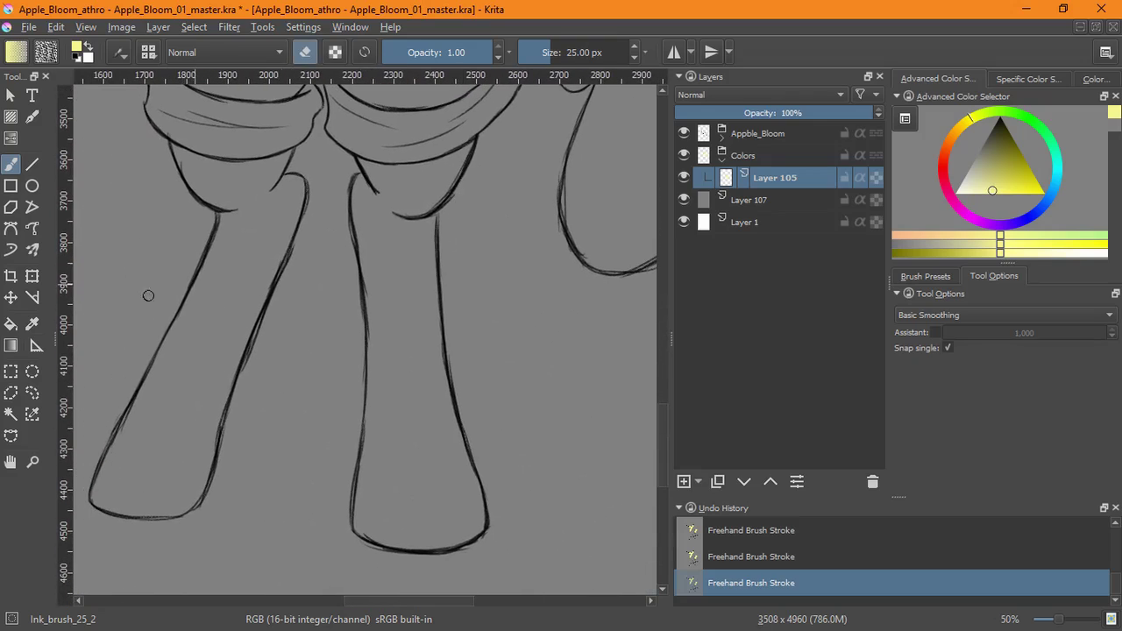
scroll(438, 195, up, 6)
mouse_move(376, 237)
mouse_down()
mouse_move(405, 263)
mouse_move(376, 251)
mouse_move(298, 274)
mouse_move(303, 152)
mouse_move(398, 135)
mouse_up()
drag(464, 287, 401, 351)
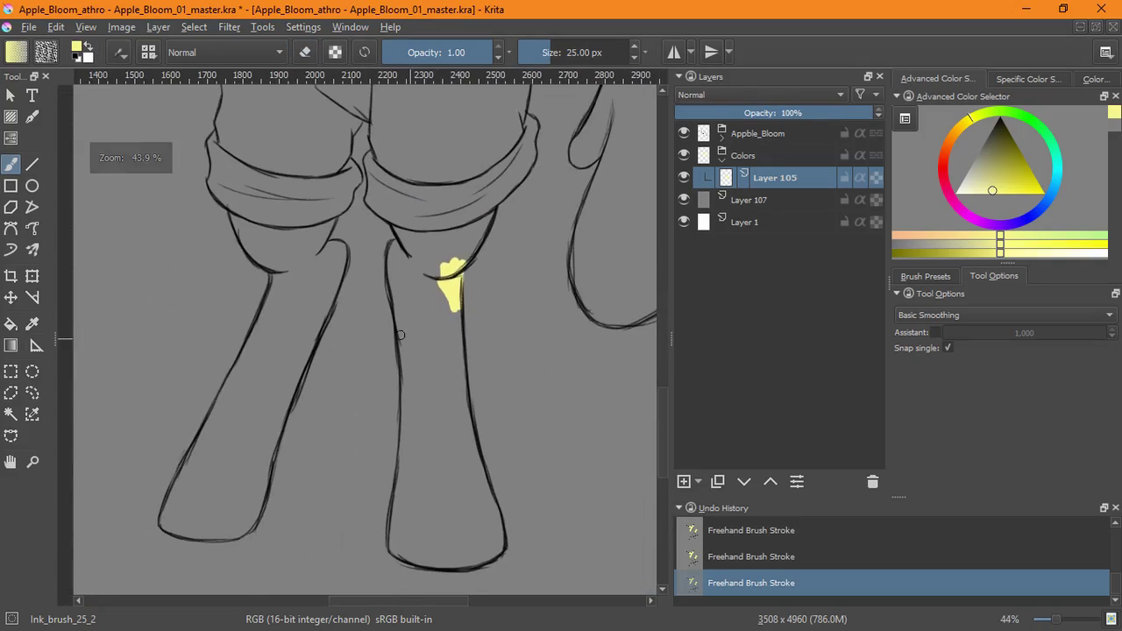
drag(386, 250, 497, 118)
scroll(498, 119, down, 2)
mouse_move(426, 230)
mouse_down()
mouse_move(445, 275)
mouse_move(410, 410)
mouse_up()
scroll(413, 396, down, 1)
scroll(413, 396, down, 3)
Flood-fill both lower legs with light yellow
click(11, 324)
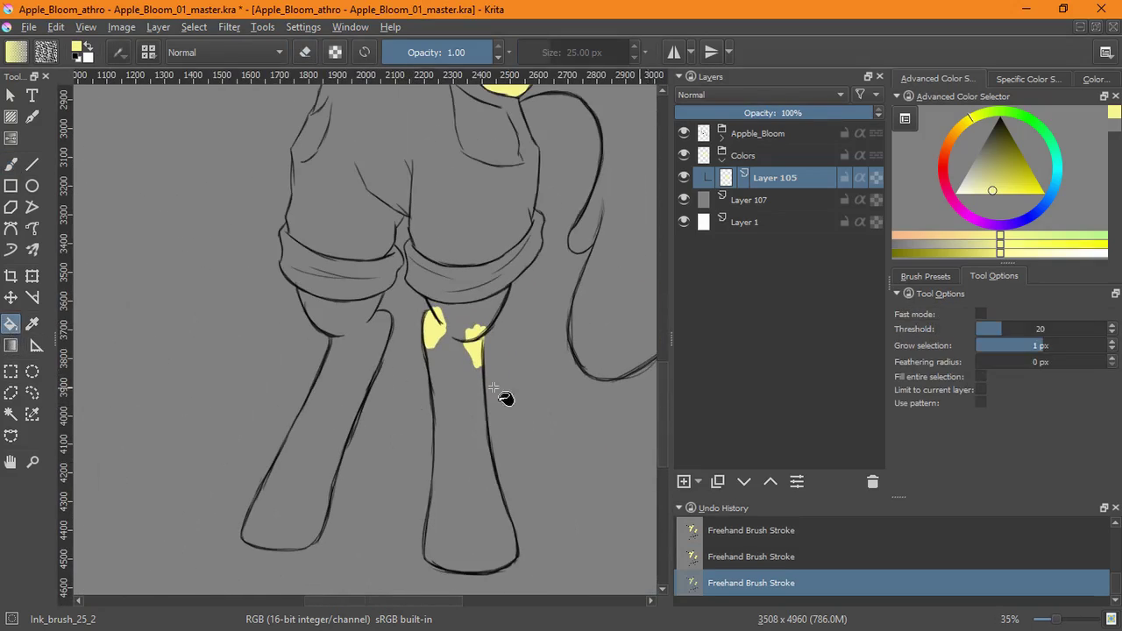
click(473, 420)
click(330, 449)
Try a yellow flood fill on the empty area beside the character
drag(539, 288, 487, 605)
click(575, 316)
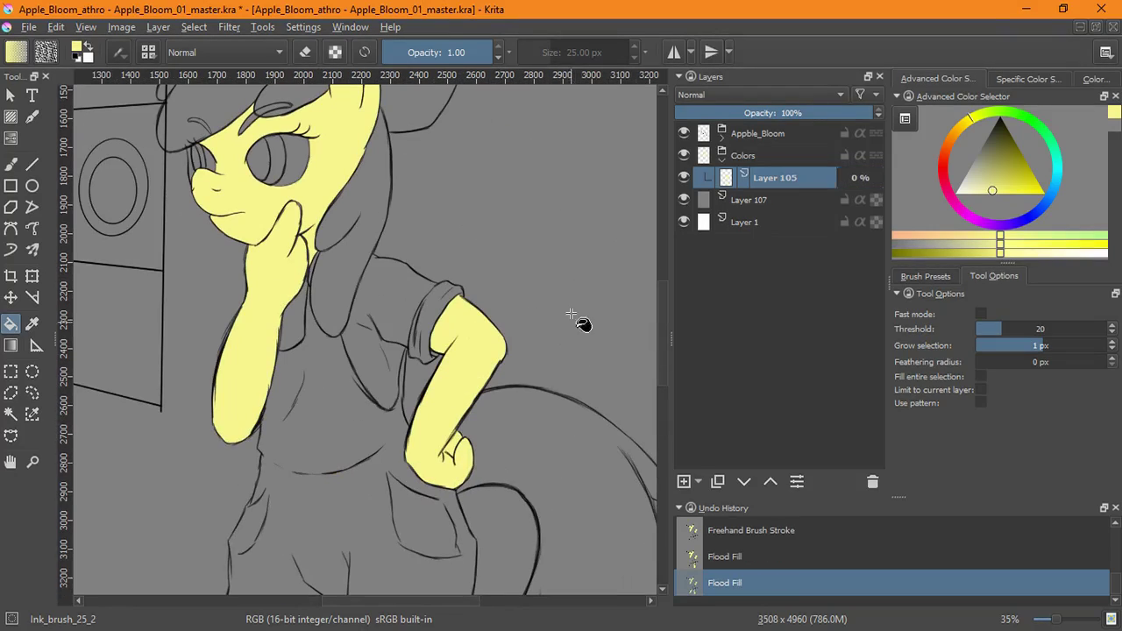
key(ctrl+z)
Expand the line-art group and hide Layer 62, which holds the symbol grid
drag(519, 285, 632, 551)
drag(556, 321, 563, 119)
click(721, 137)
click(684, 155)
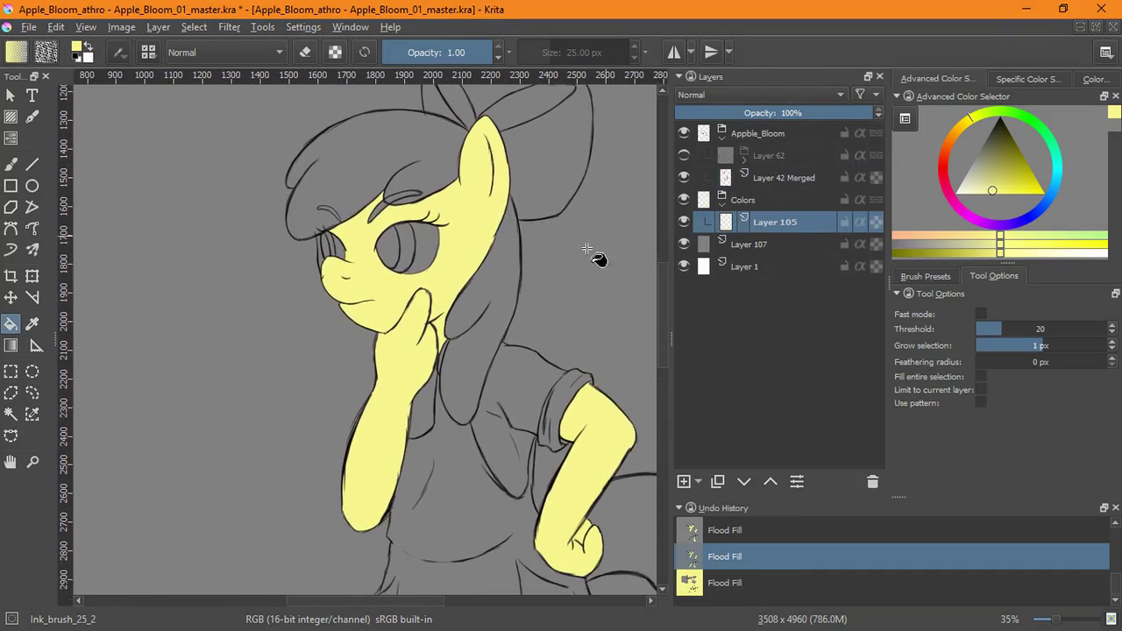
mouse_move(529, 286)
mouse_down()
mouse_move(526, 351)
mouse_move(526, 304)
mouse_up()
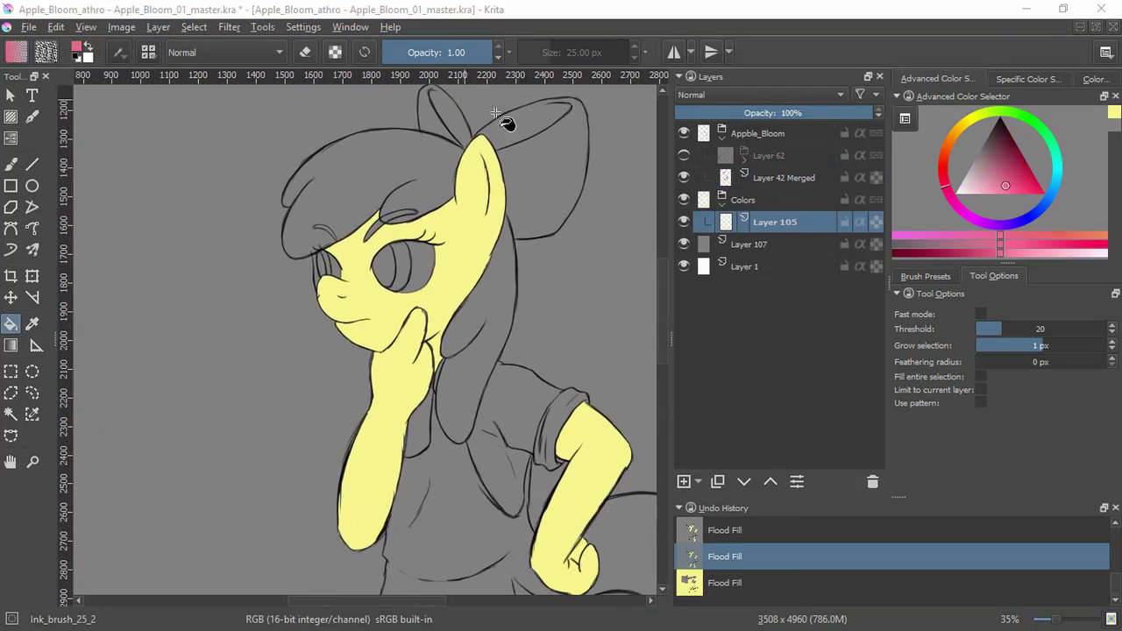
Close the large bow loop's outline gap with pink brush strokes and flood-fill the loop pink on Layer 105
click(582, 160)
key(ctrl+z)
click(16, 167)
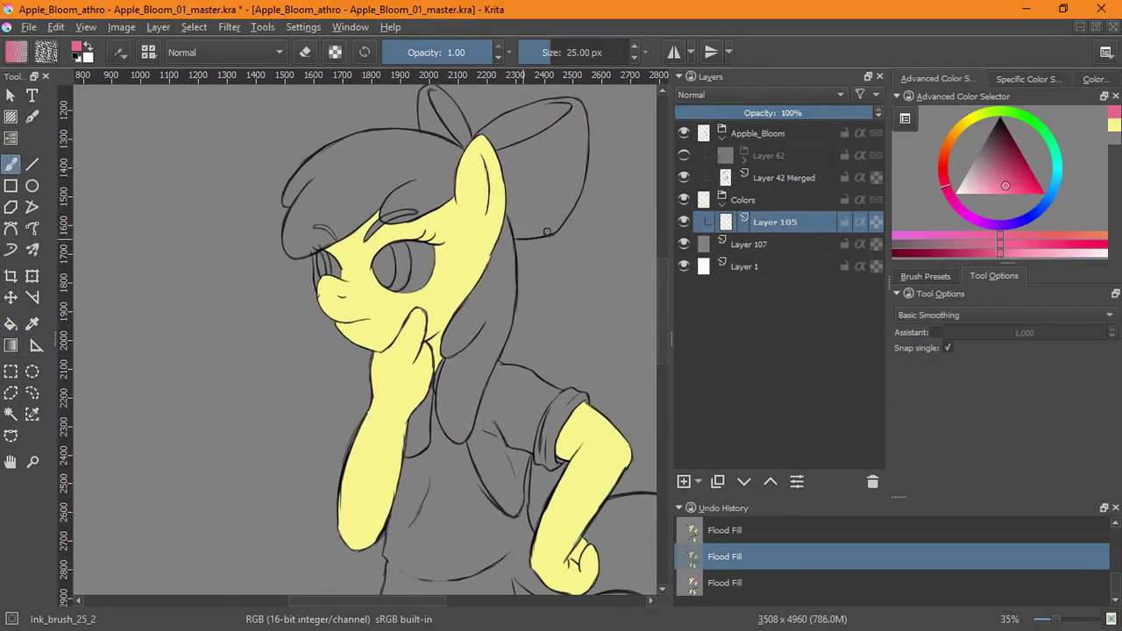
scroll(528, 193, up, 6)
mouse_move(373, 337)
mouse_down()
mouse_move(373, 318)
mouse_move(412, 437)
mouse_move(461, 486)
mouse_move(518, 488)
mouse_move(415, 359)
mouse_move(584, 424)
mouse_up()
scroll(570, 425, down, 8)
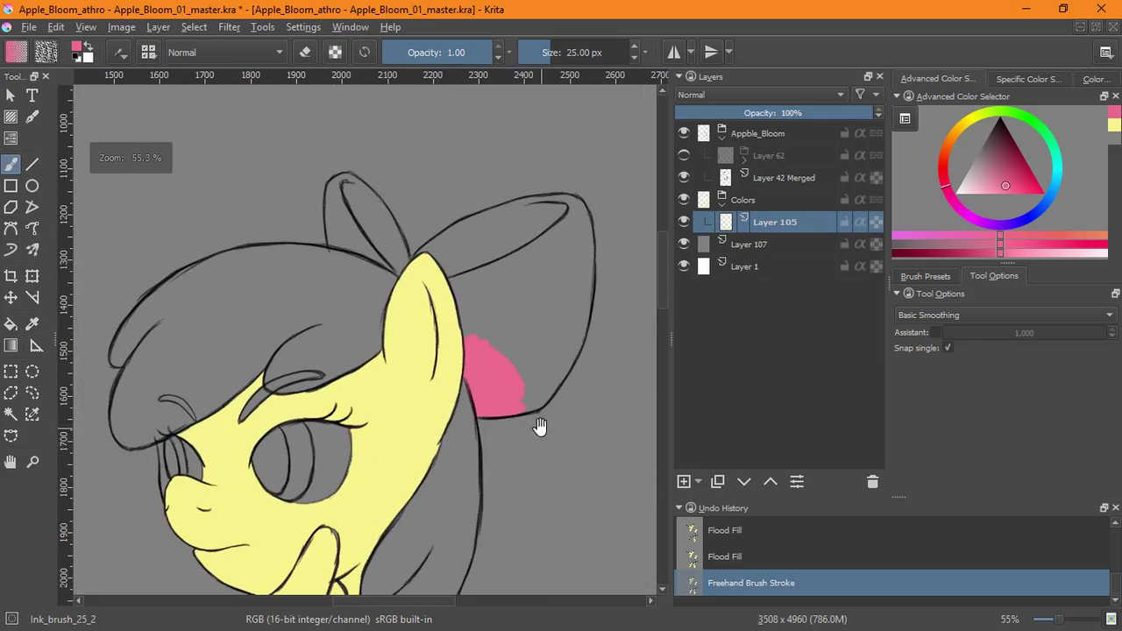
click(11, 324)
click(533, 371)
Paint pink over the gap at the small bow loop's base and try to flood-fill the loop
click(373, 226)
key(ctrl+z)
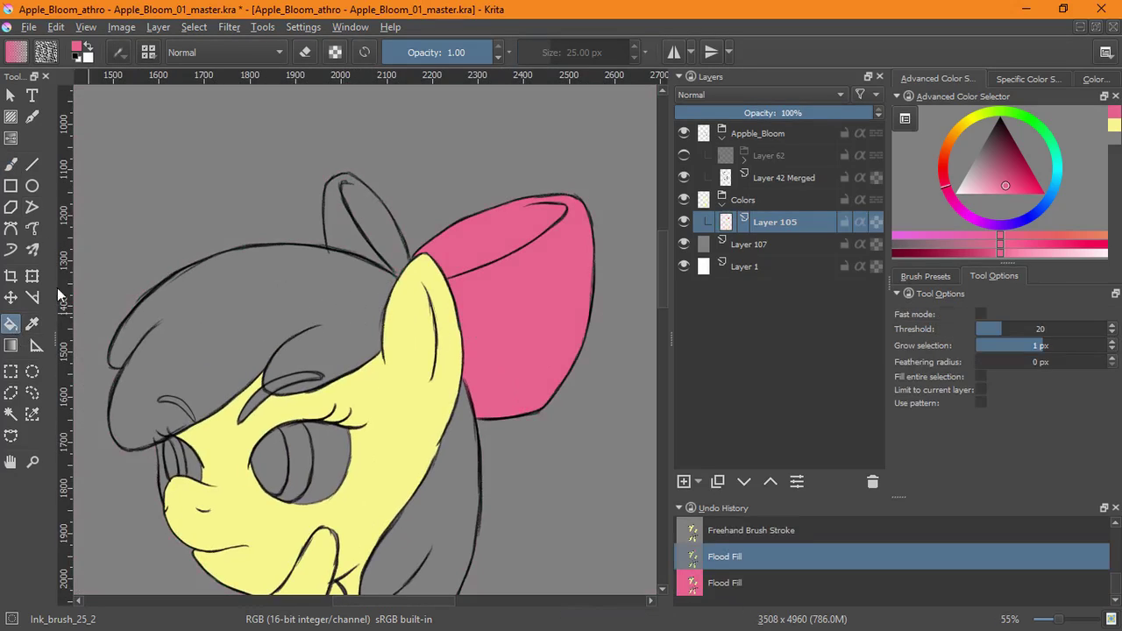
click(11, 165)
scroll(473, 236, up, 4)
mouse_move(442, 198)
mouse_down()
mouse_move(421, 403)
mouse_move(377, 326)
mouse_up()
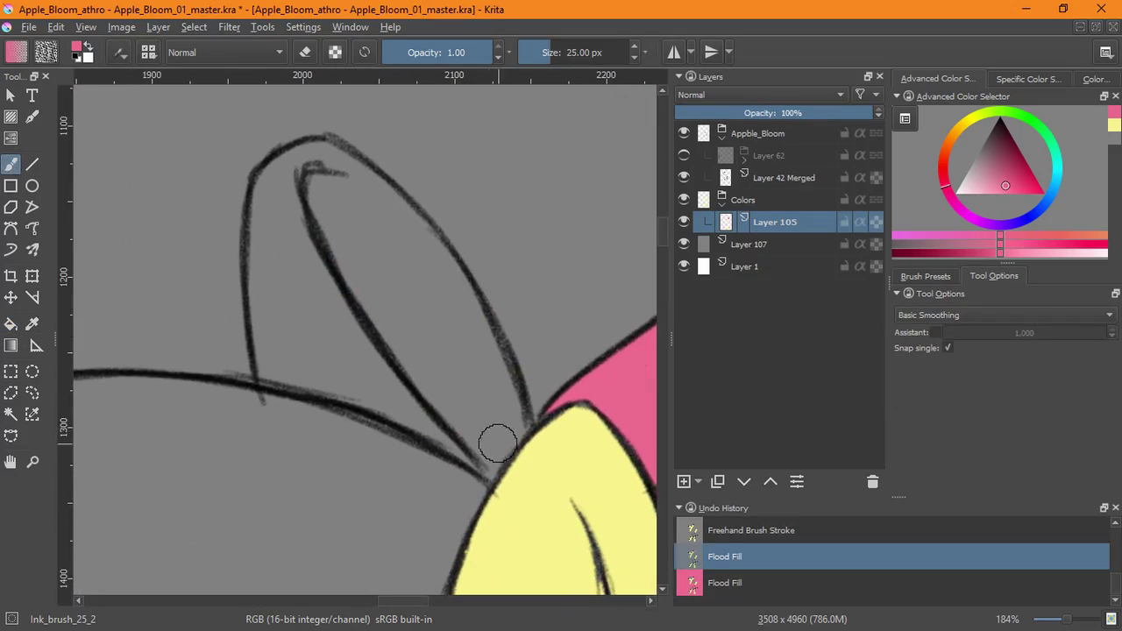
mouse_move(497, 445)
mouse_down()
mouse_move(517, 404)
mouse_move(468, 406)
mouse_move(508, 412)
mouse_move(438, 302)
mouse_up()
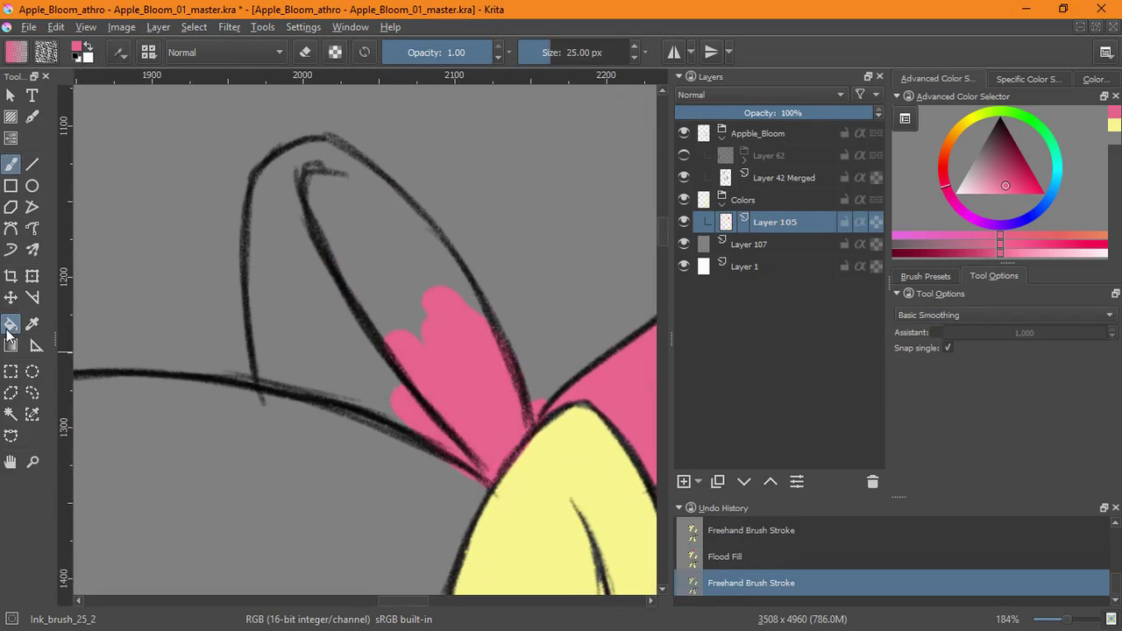
click(11, 324)
click(313, 363)
key(ctrl+z)
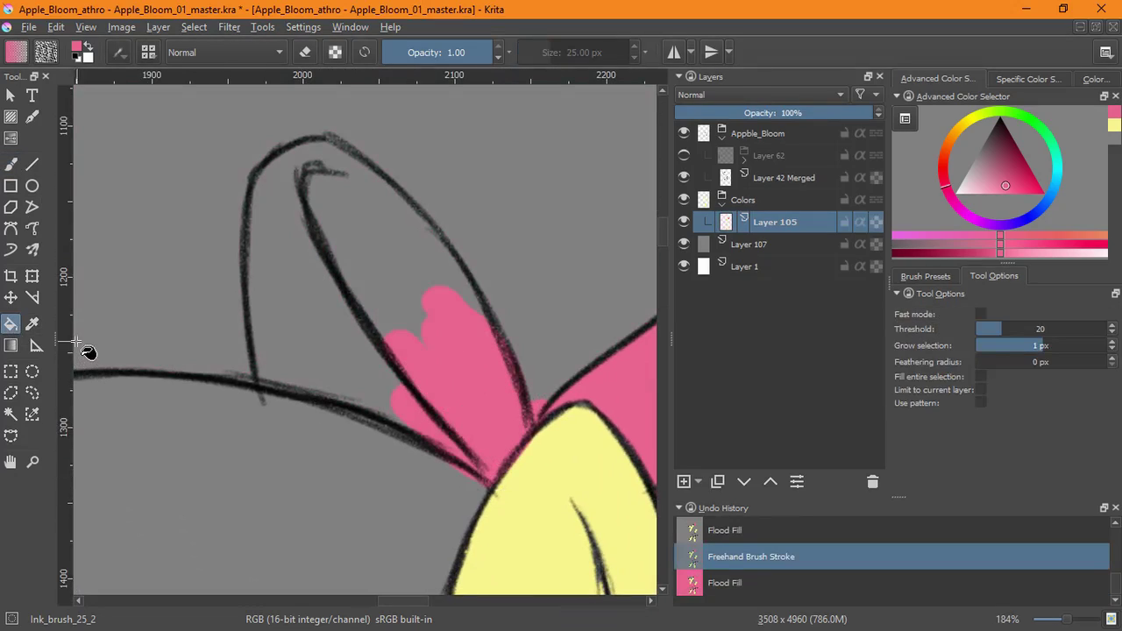
Hide the grey Layer 107 and fill the small bow loop with pink, retouching the edges with the brush
click(684, 244)
click(295, 287)
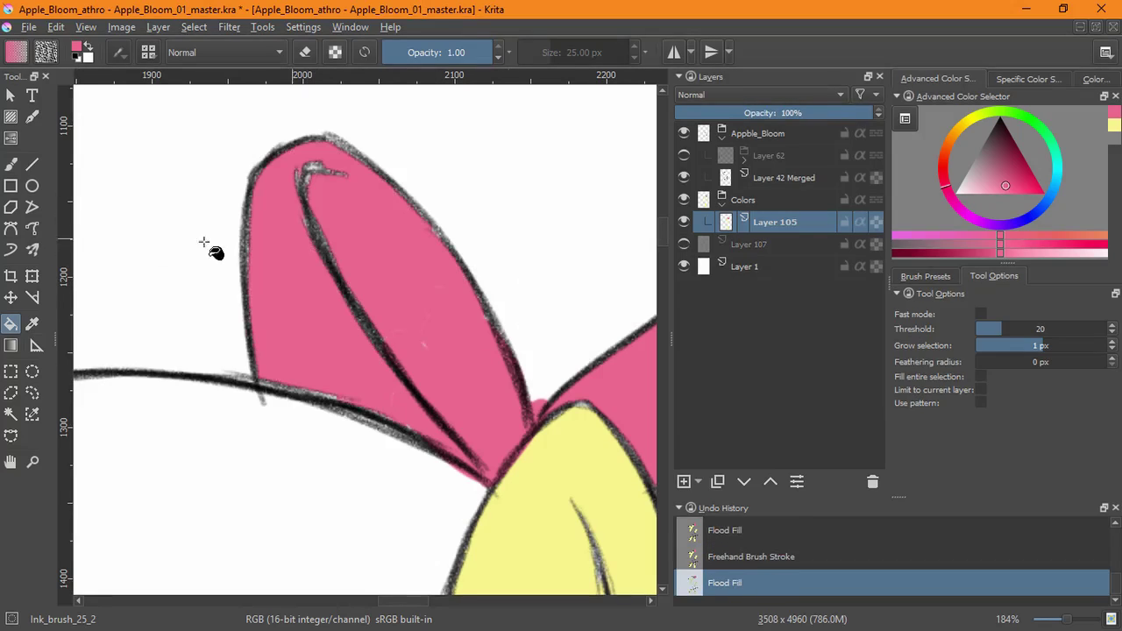
click(13, 166)
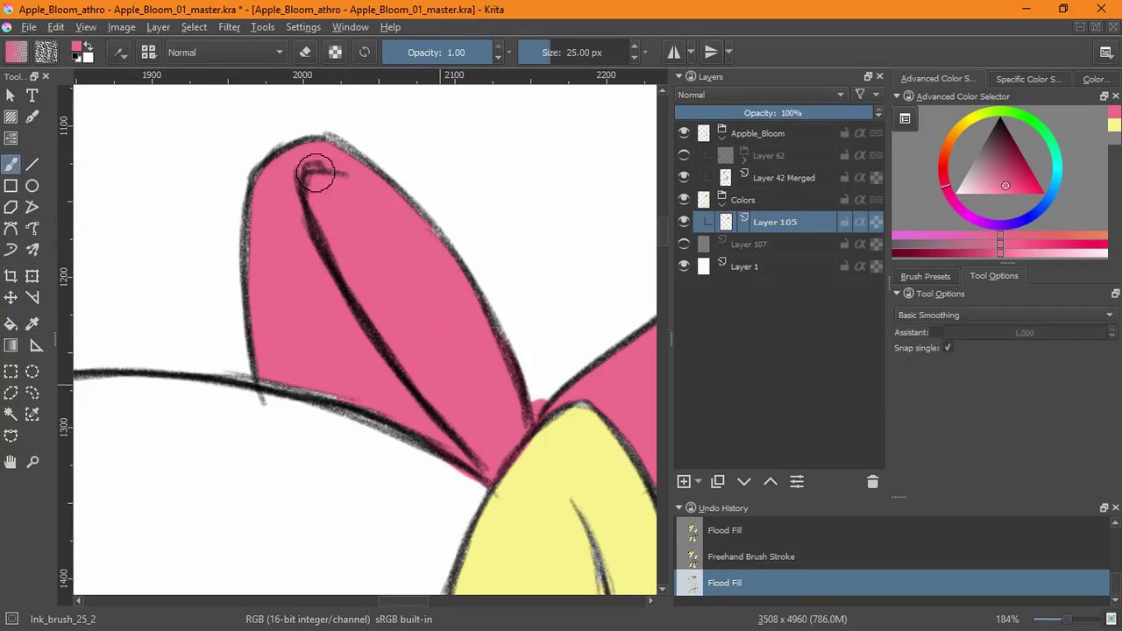
mouse_move(313, 170)
mouse_down()
mouse_move(408, 405)
mouse_move(323, 384)
mouse_up()
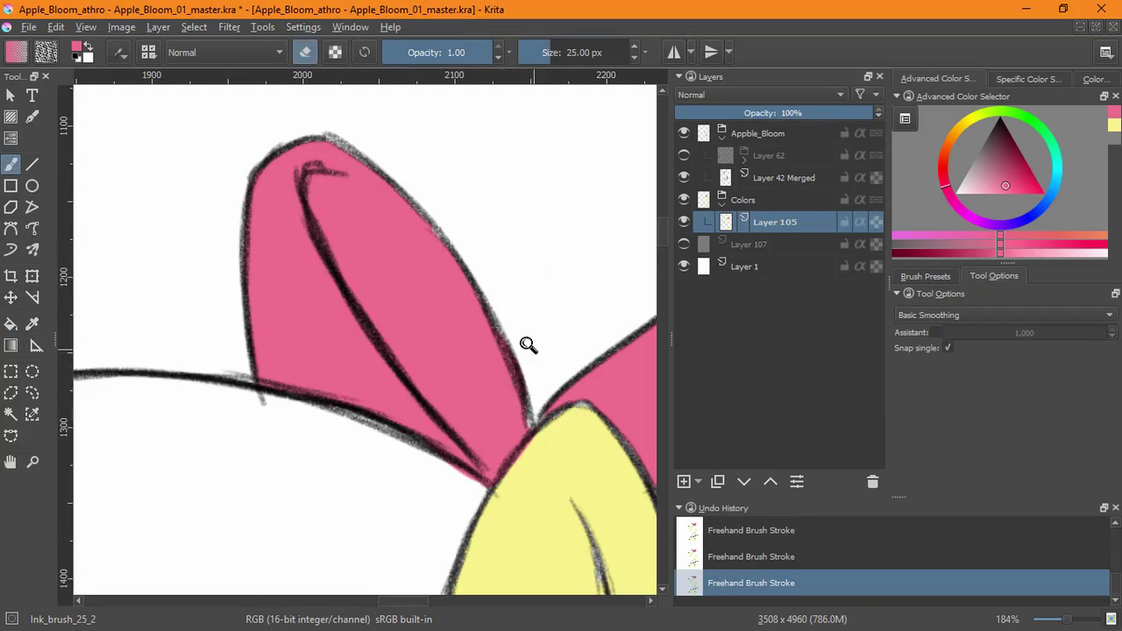
drag(526, 344, 528, 491)
drag(537, 544, 502, 432)
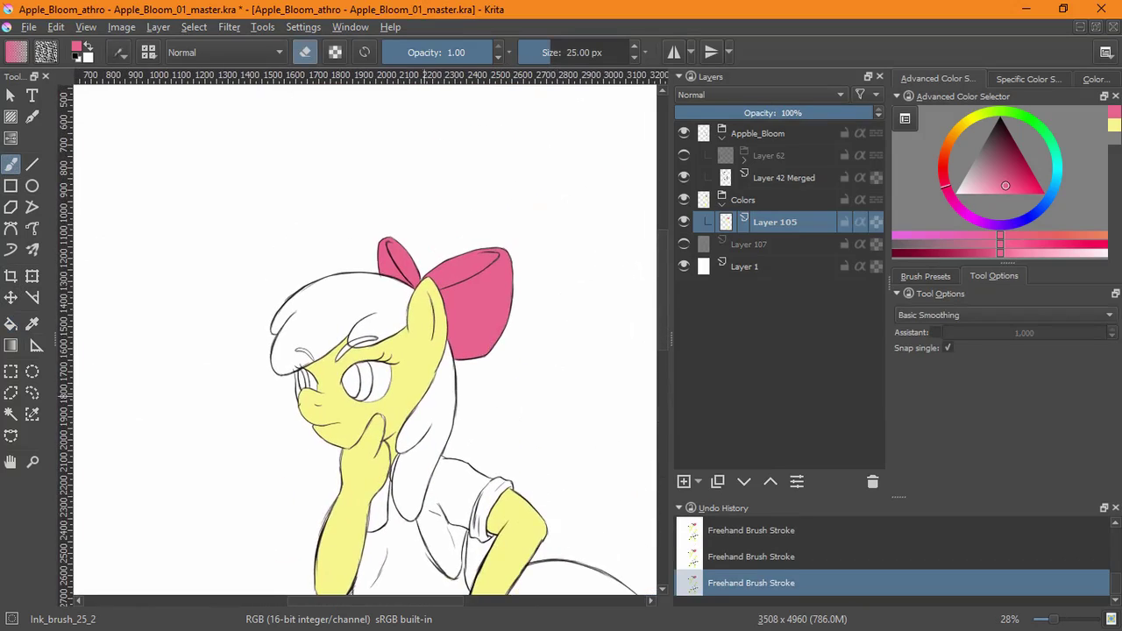
Undo the pink brush strokes and flood fills of the bow on Layer 105
key(ctrl+z)
key(ctrl+z)
key(ctrl+z)
key(ctrl+z)
key(ctrl+z)
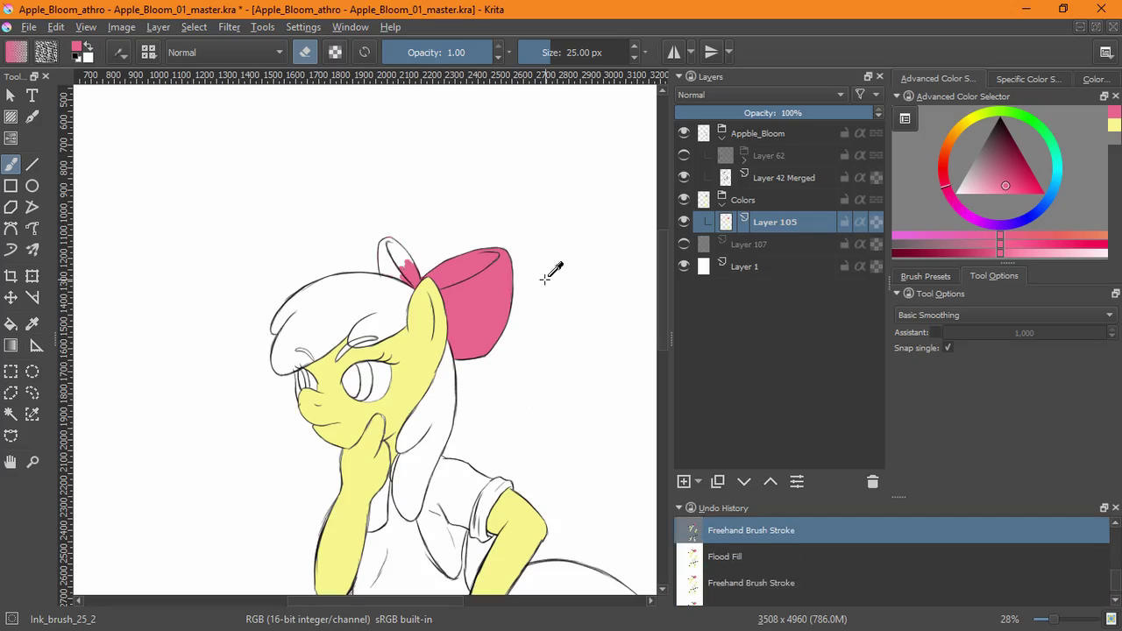
Add a new layer above Layer 105 and turn off erase mode after trial flood fills
key(Insert)
key(f)
click(560, 318)
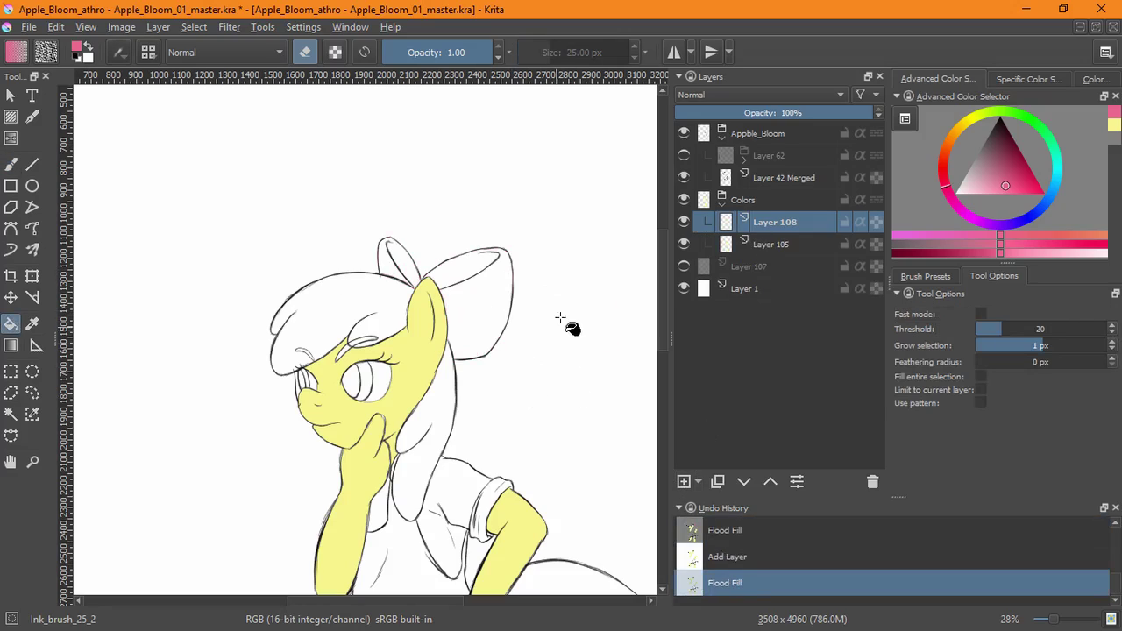
key(ctrl+z)
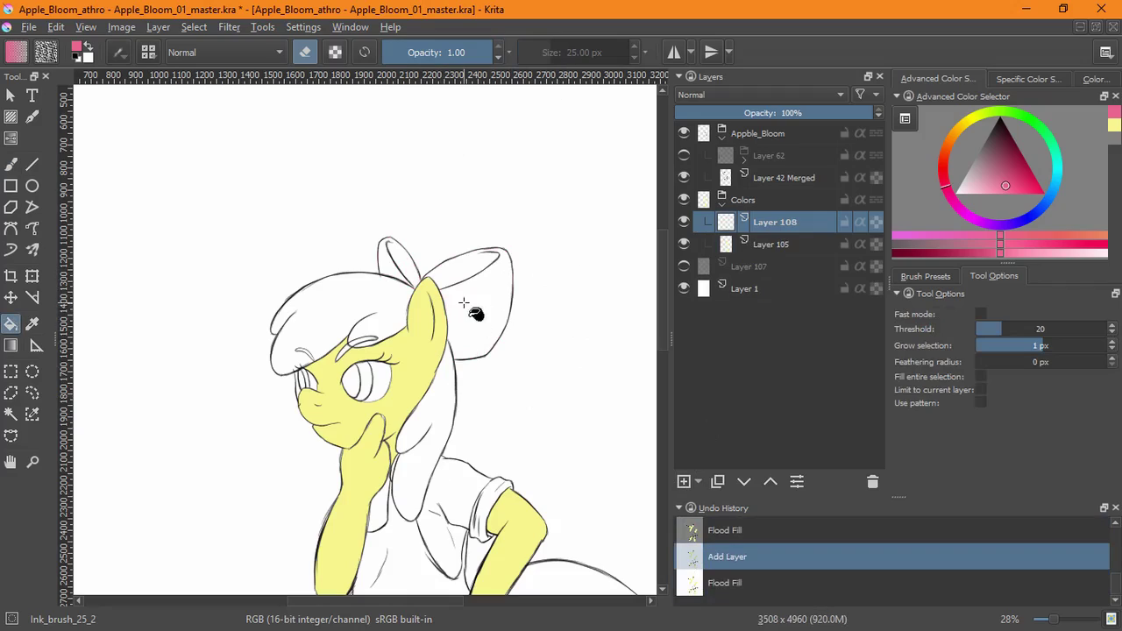
click(464, 303)
click(457, 303)
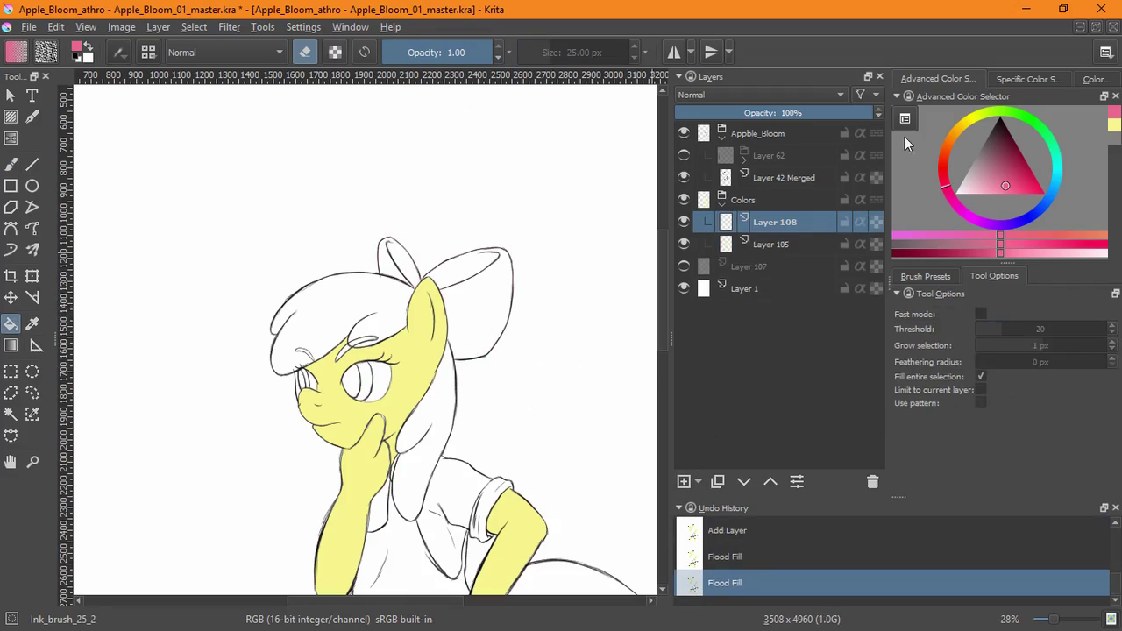
key(e)
Try flood-filling the background on the new layer with white and with pink
key(x)
click(562, 409)
key(ctrl+z)
key(ctrl+z)
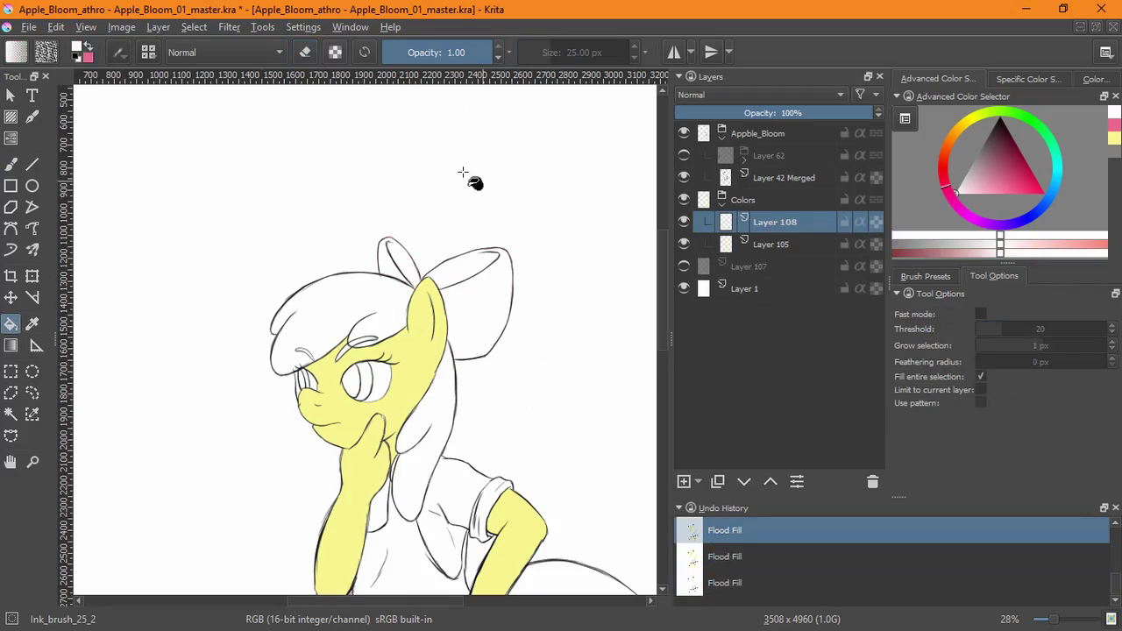
key(x)
click(586, 430)
key(ctrl+z)
Flood-fill both bow loops with pink on Layer 108
click(507, 314)
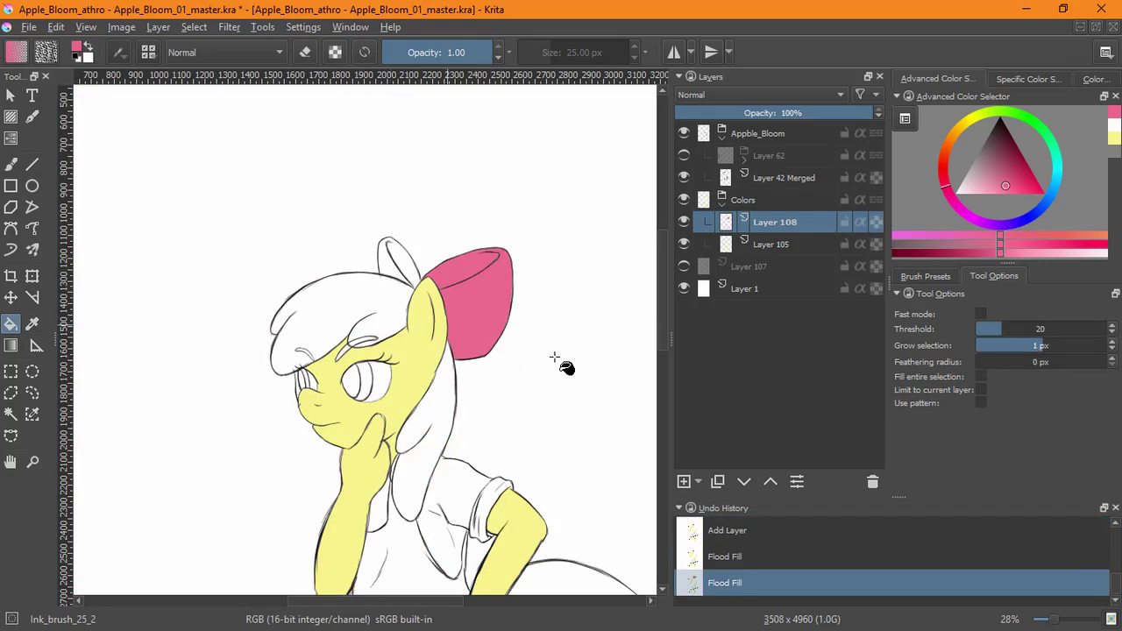
click(398, 262)
Add a new layer above the bow's color layer and flood-fill the mane and tail with red
click(684, 482)
click(366, 335)
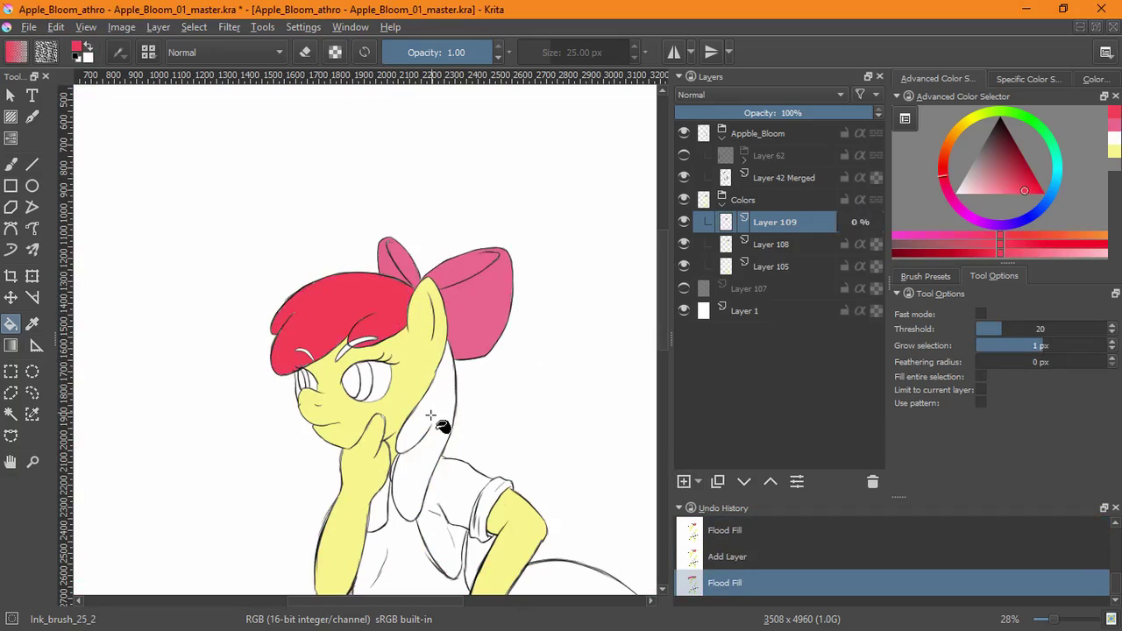
click(430, 414)
drag(455, 500, 318, 119)
click(452, 261)
Add a new layer above the mane's color layer and flood-fill the shirt with light blue
drag(307, 201, 484, 501)
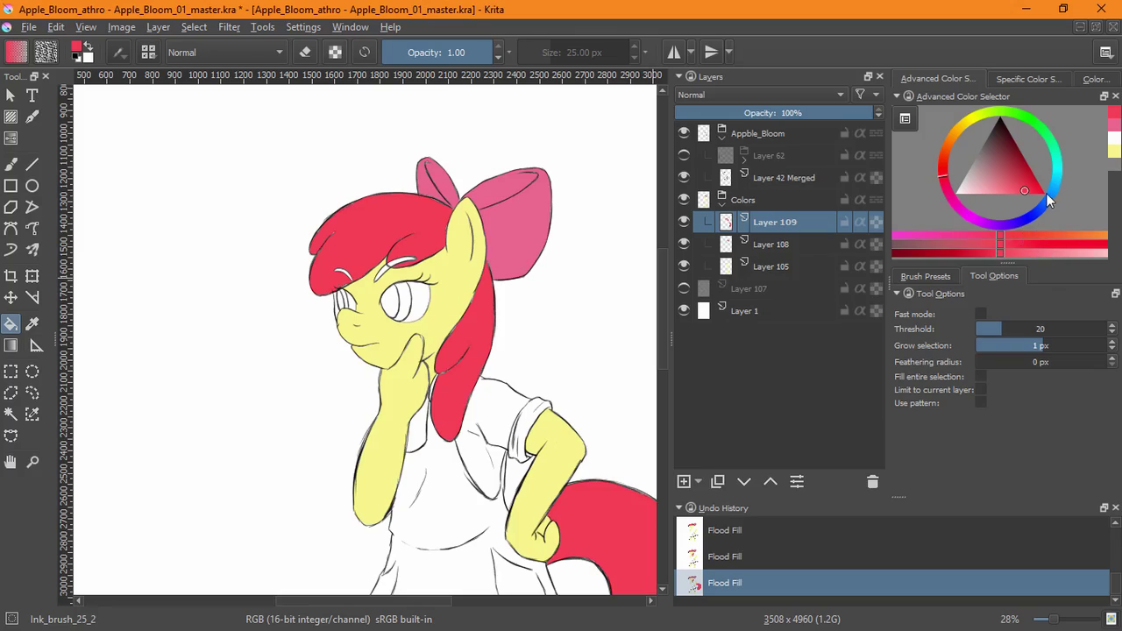
click(1046, 193)
click(1073, 254)
click(683, 481)
click(500, 419)
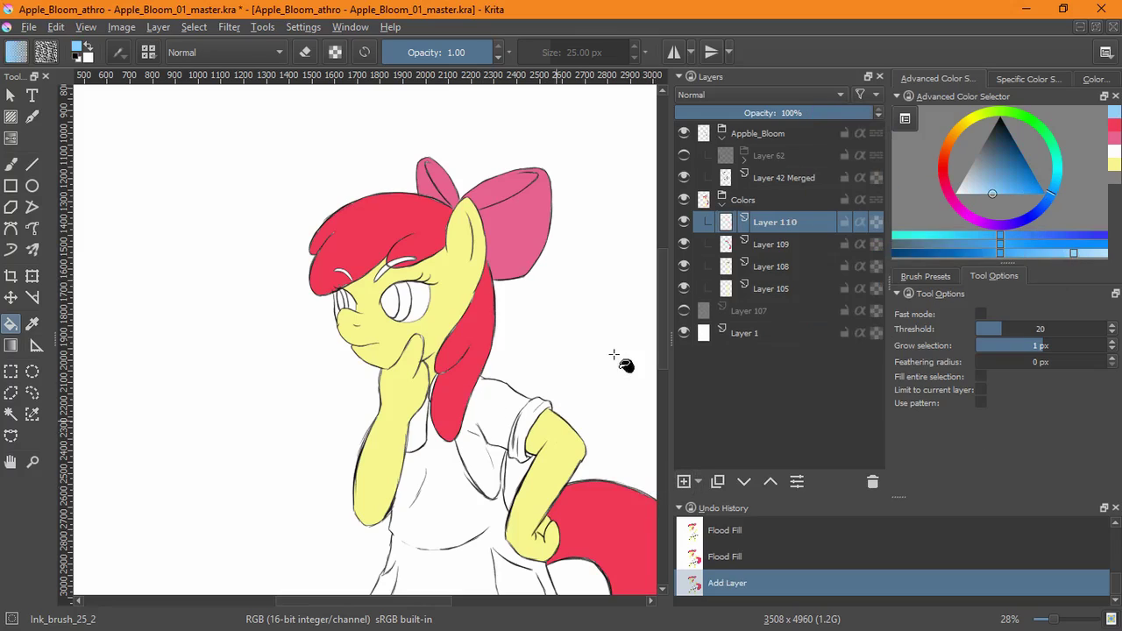
click(415, 428)
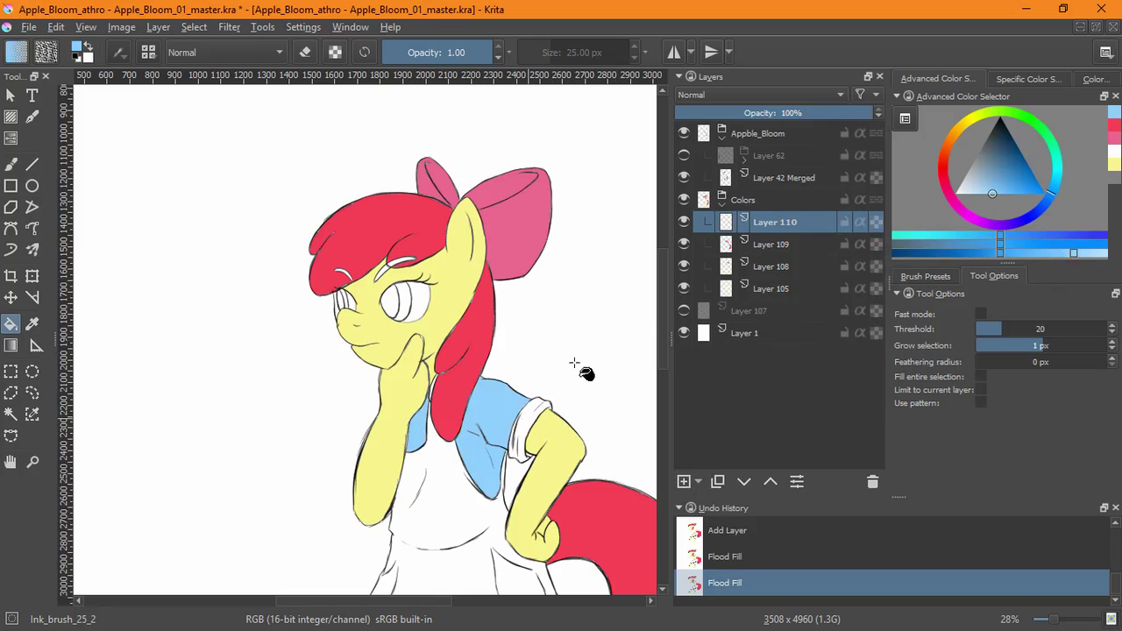
Add a new layer above the shirt's color layer and flood-fill the overalls with dark blue
click(684, 482)
scroll(664, 348, down, 5)
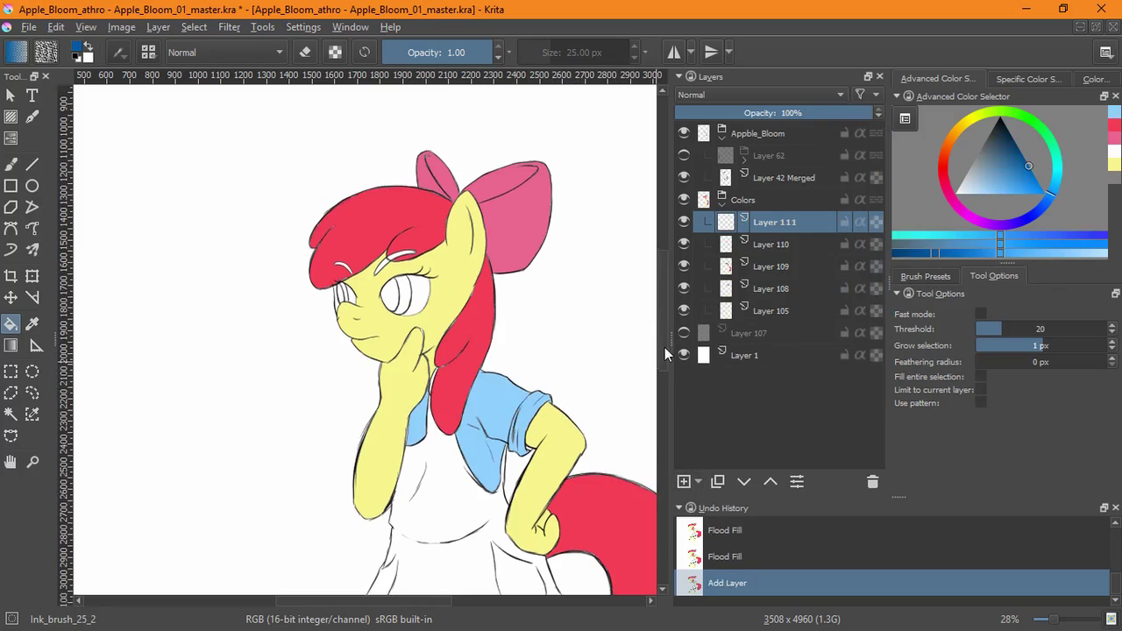
click(490, 350)
click(434, 446)
click(477, 455)
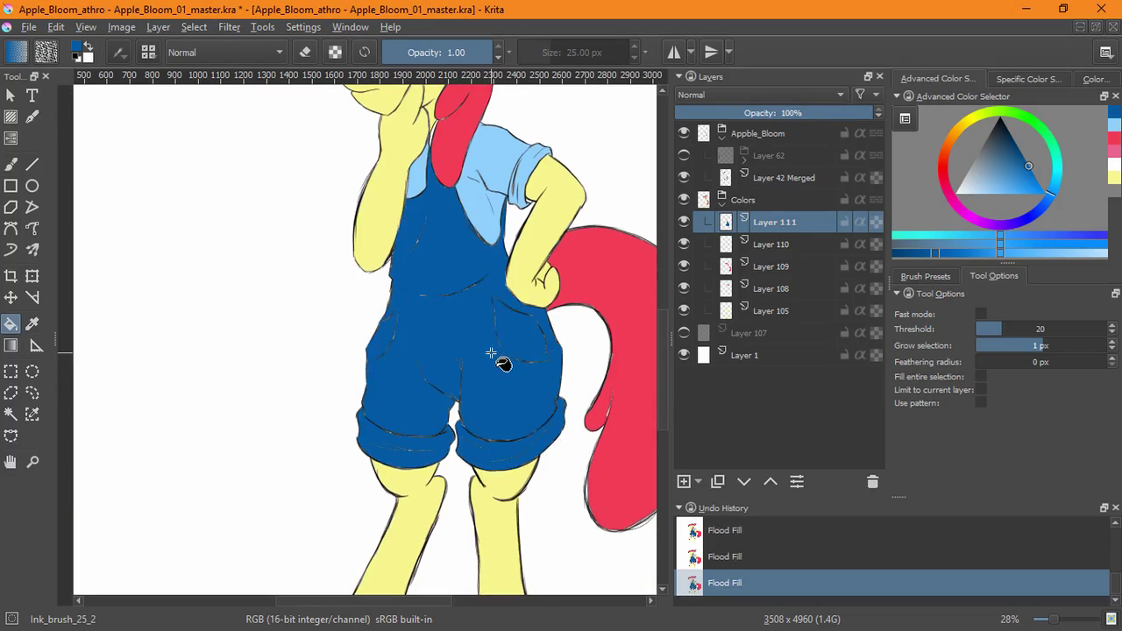
key(2)
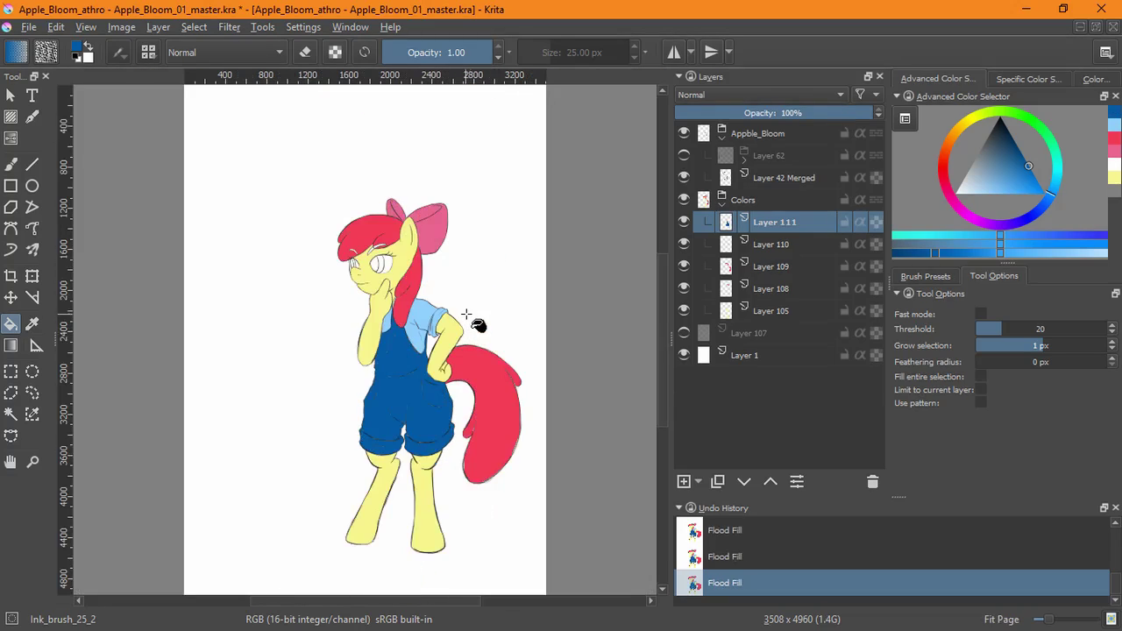
Add a new layer above the mane's color layer and flood-fill both eyebrows with red
key(1)
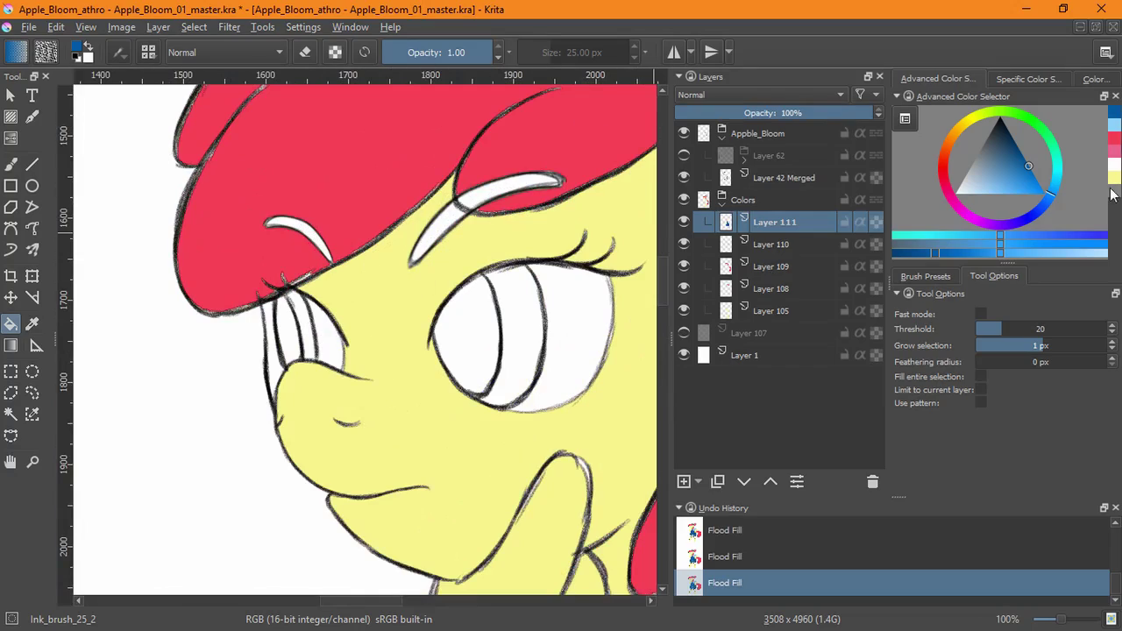
click(1114, 139)
click(768, 268)
click(684, 481)
click(501, 189)
click(440, 229)
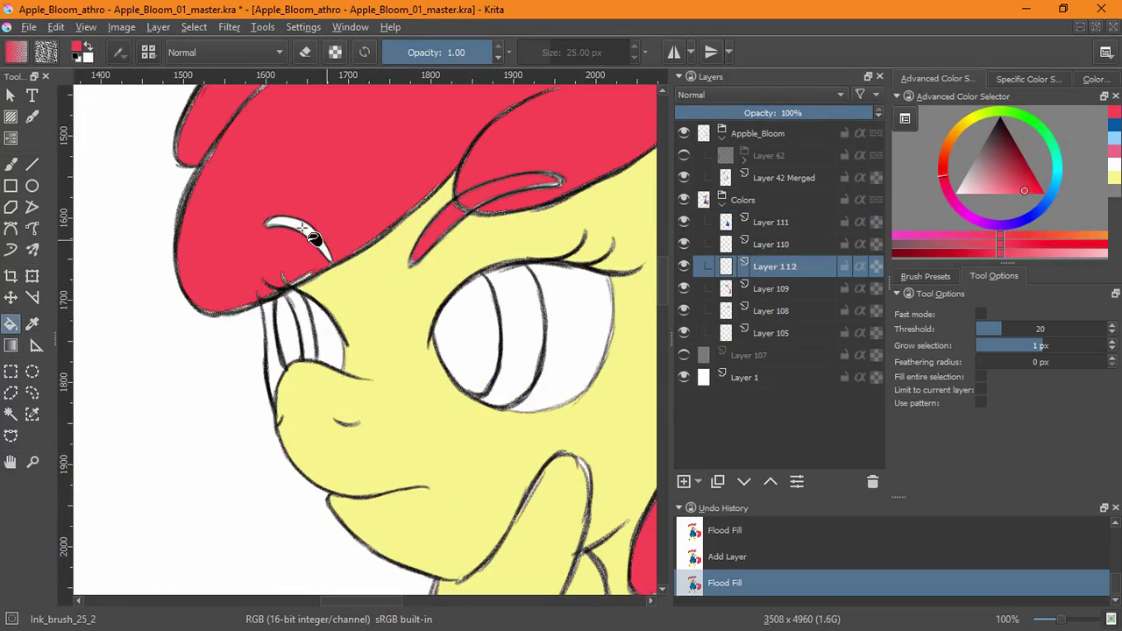
click(303, 227)
scroll(429, 390, down, 3)
Flood-fill the small unfilled spot on the face with pale yellow on the skin layer, Layer 105
click(684, 333)
click(684, 333)
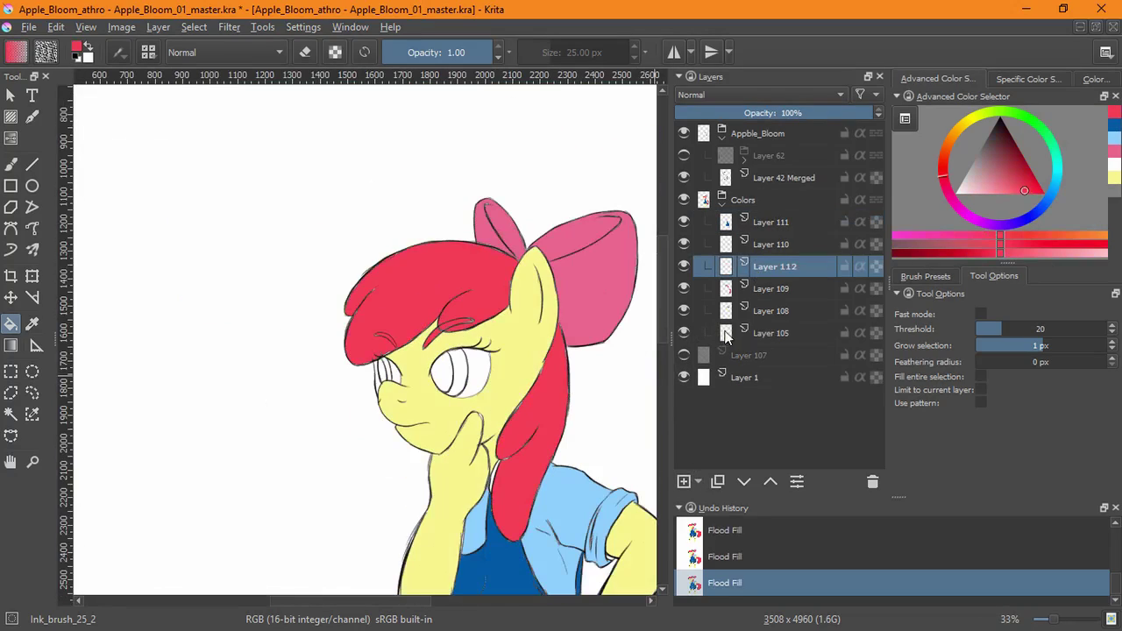
click(772, 333)
click(1114, 178)
scroll(377, 386, up, 9)
click(394, 381)
scroll(403, 380, down, 8)
scroll(580, 383, down, 1)
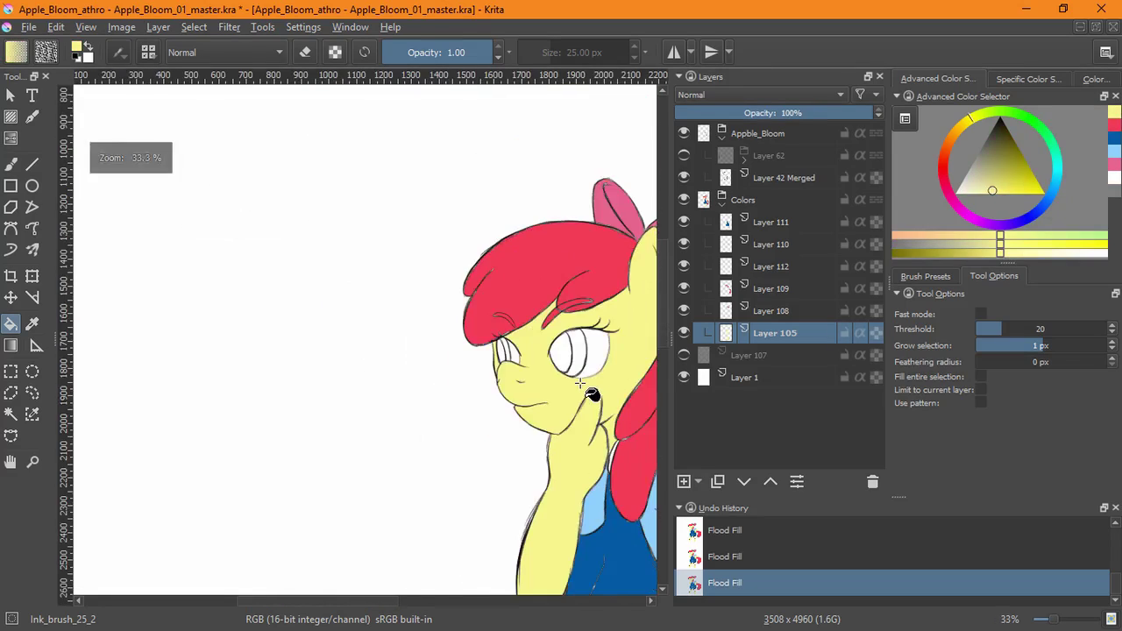
Paint out the pale gaps in the left leg's cuff on Layer 111 with the overalls' sampled dark blue, using Sketch_brush_02 at about 40 px
drag(598, 496, 543, 310)
scroll(543, 309, up, 3)
click(763, 228)
ctrl+click(593, 426)
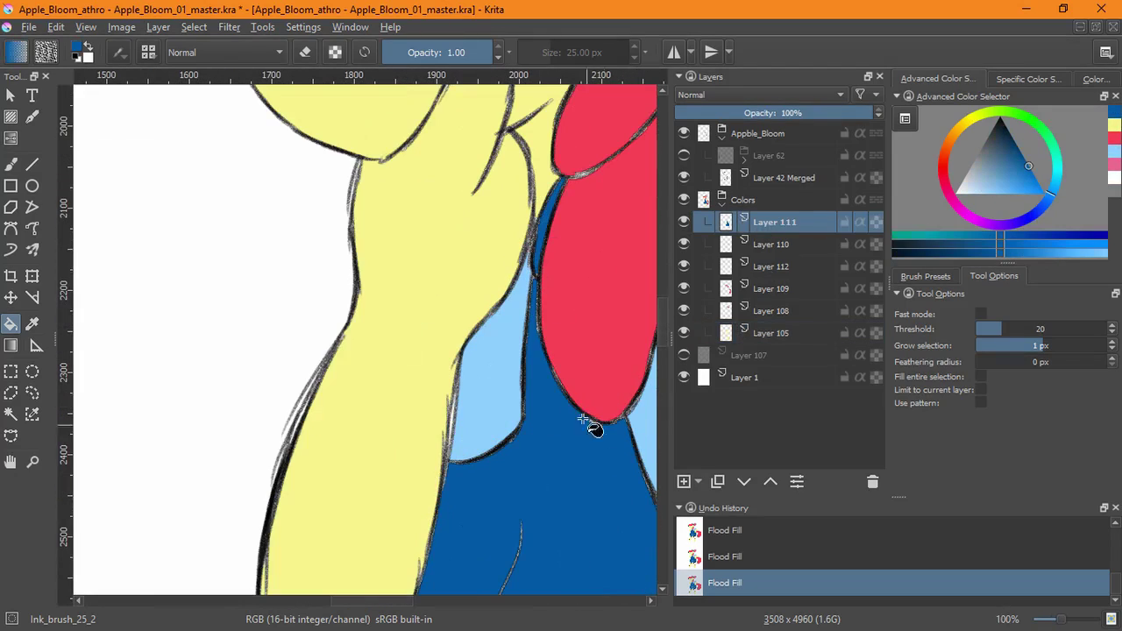
scroll(570, 386, down, 5)
key(b)
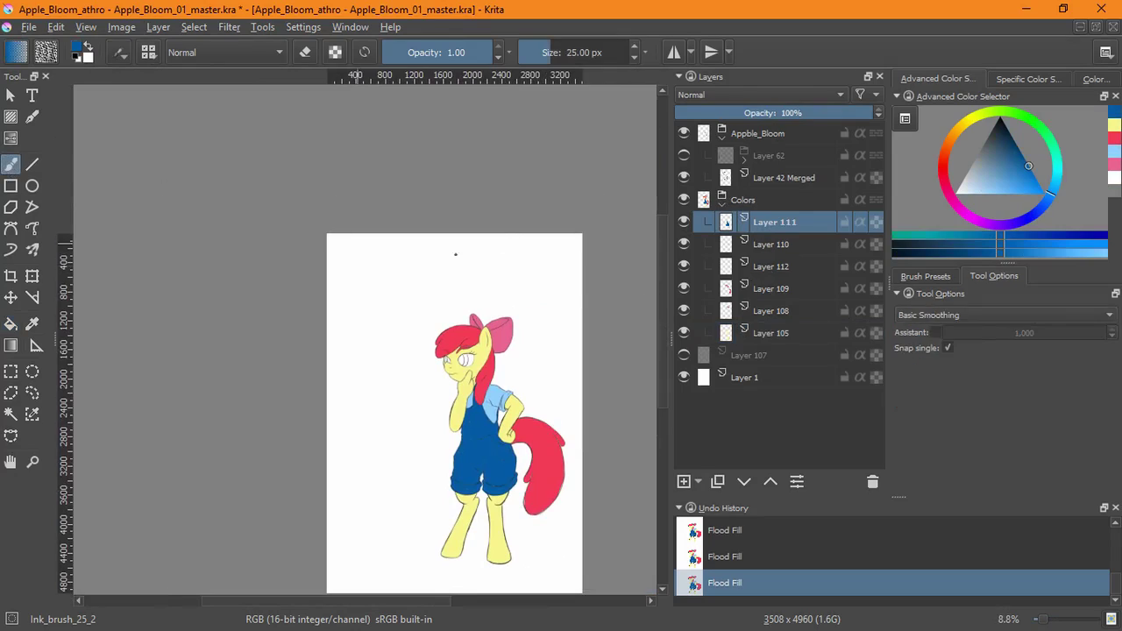
click(925, 276)
click(910, 445)
scroll(465, 474, up, 5)
scroll(288, 330, up, 2)
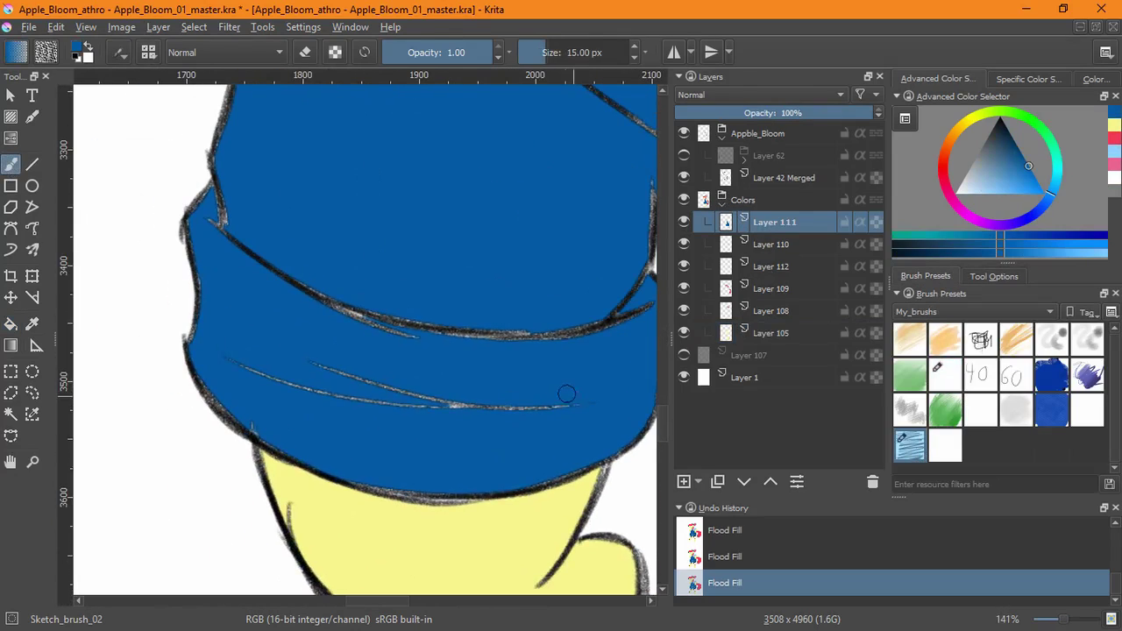
drag(566, 395, 596, 395)
mouse_move(573, 404)
mouse_down()
mouse_move(374, 373)
mouse_move(627, 309)
mouse_up()
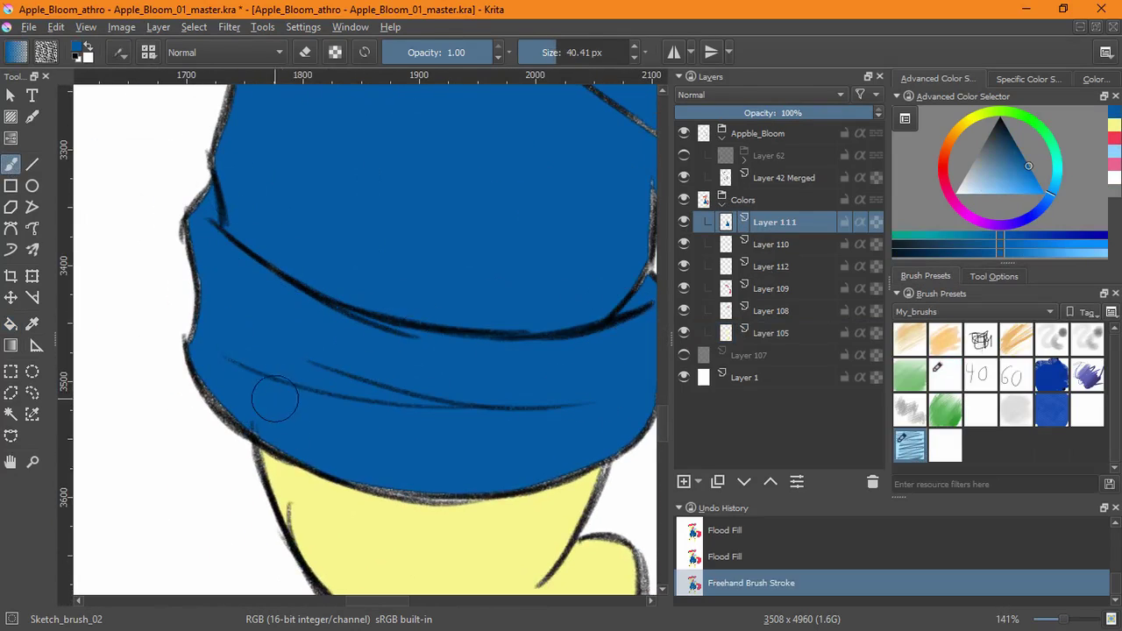
Reduce the brush to 9.29 px and paint dark blue up to the outlines along the cuff's hem
drag(309, 371, 295, 371)
scroll(167, 327, up, 2)
drag(251, 459, 352, 557)
drag(214, 377, 229, 92)
scroll(358, 273, down, 5)
scroll(358, 273, up, 5)
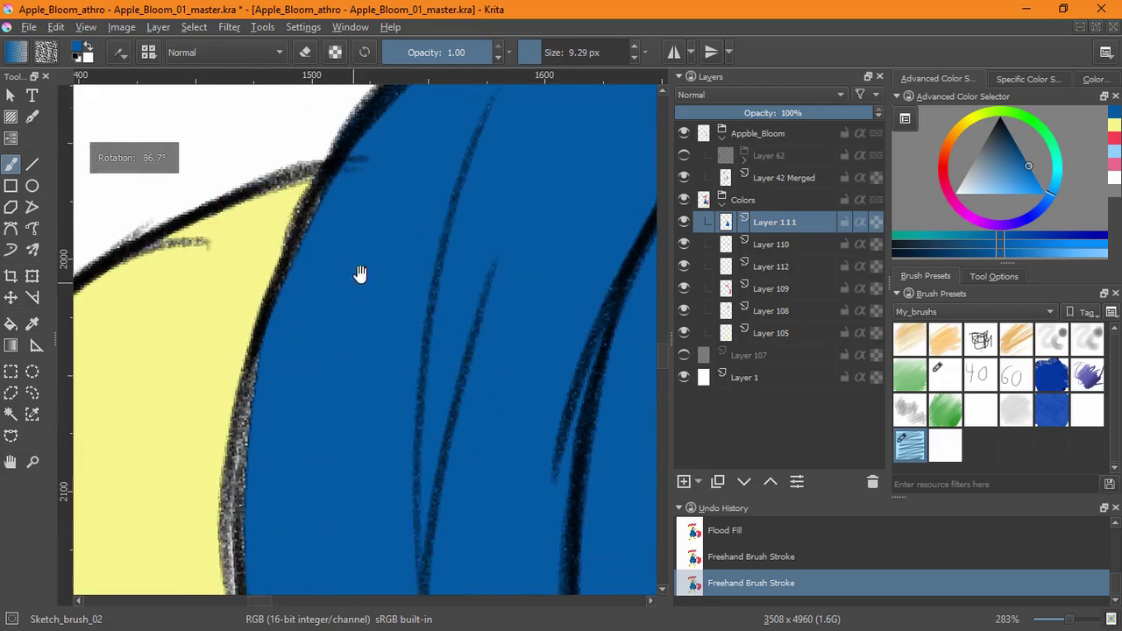
mouse_move(312, 198)
mouse_down()
mouse_move(244, 430)
mouse_move(234, 593)
mouse_move(257, 361)
mouse_up()
drag(255, 371, 326, 594)
mouse_move(324, 583)
mouse_down()
mouse_move(282, 375)
mouse_move(343, 491)
mouse_up()
drag(316, 439, 269, 393)
drag(175, 472, 180, 381)
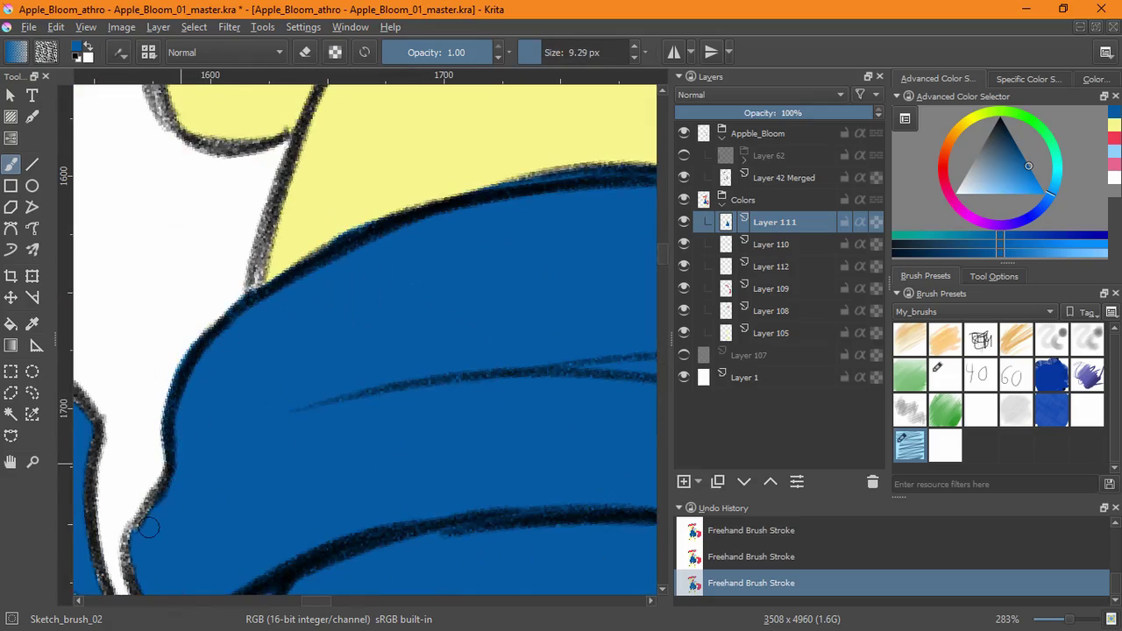
Try to paint dark blue along the outlines of the gap between the legs
drag(132, 540, 134, 589)
mouse_move(136, 583)
mouse_down()
mouse_move(169, 426)
mouse_move(254, 539)
mouse_move(393, 320)
mouse_up()
drag(338, 307, 354, 451)
key(ctrl+z)
key(ctrl+z)
key(ctrl+z)
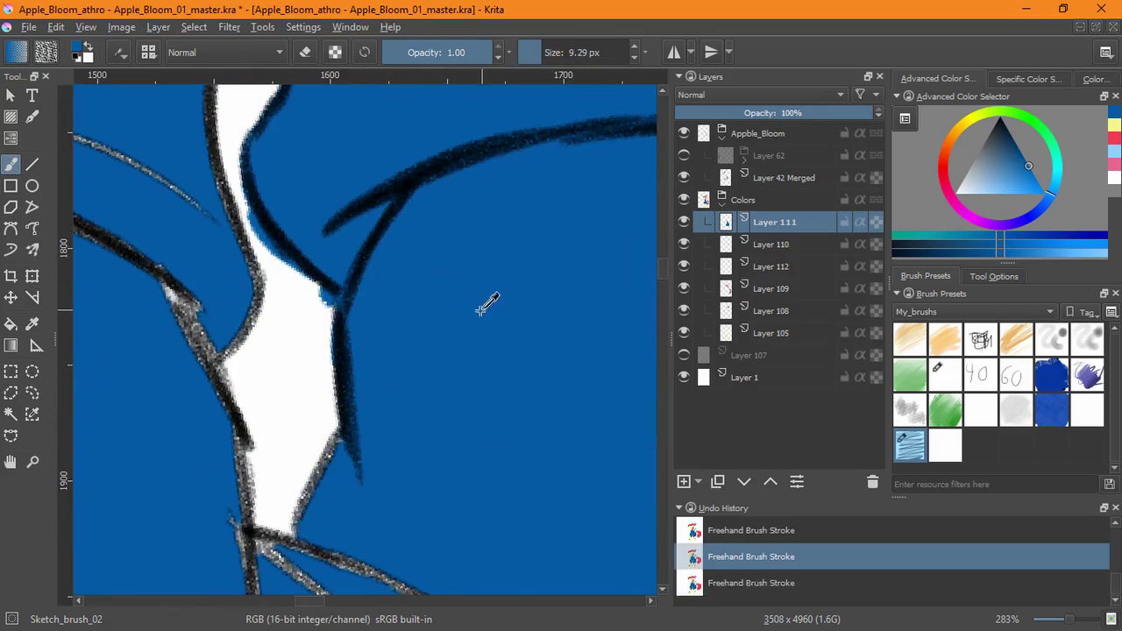
key(5)
drag(459, 288, 386, 394)
drag(365, 396, 381, 445)
drag(480, 299, 462, 427)
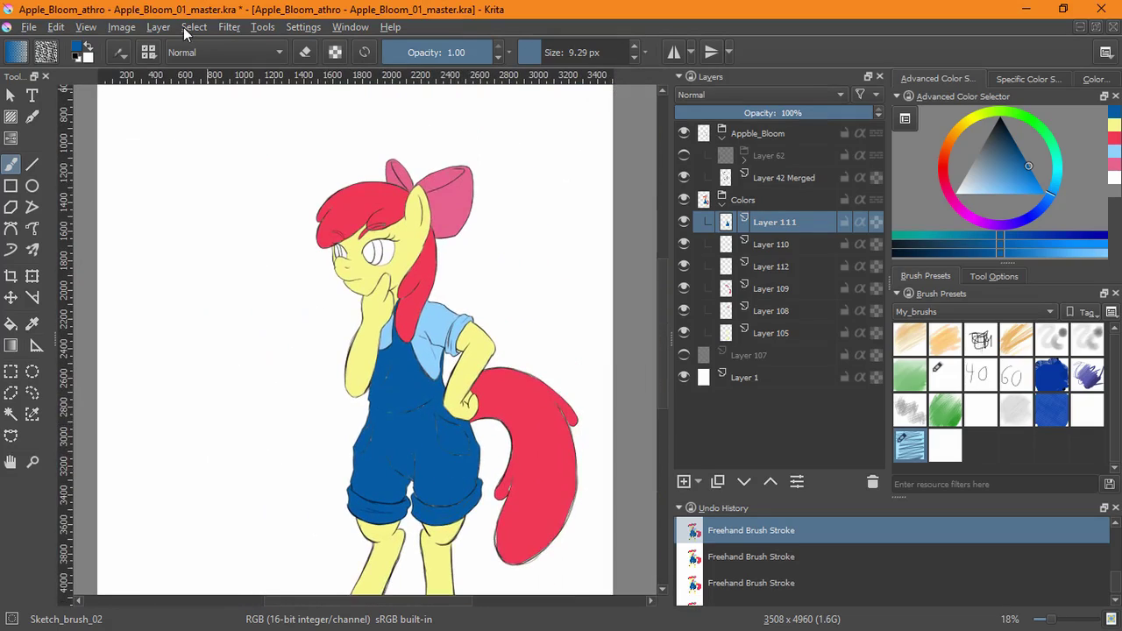
Select the background and the gap between arm and torso with Contiguous Selection, not limited to the current layer
click(11, 413)
click(333, 360)
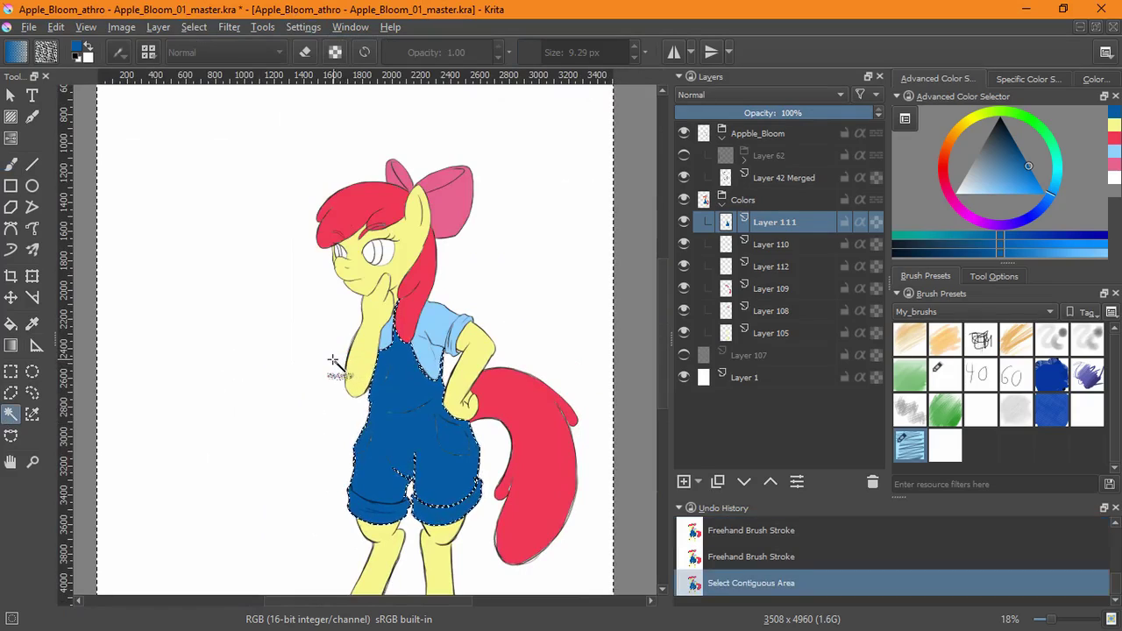
key(ctrl+z)
click(1017, 276)
click(576, 313)
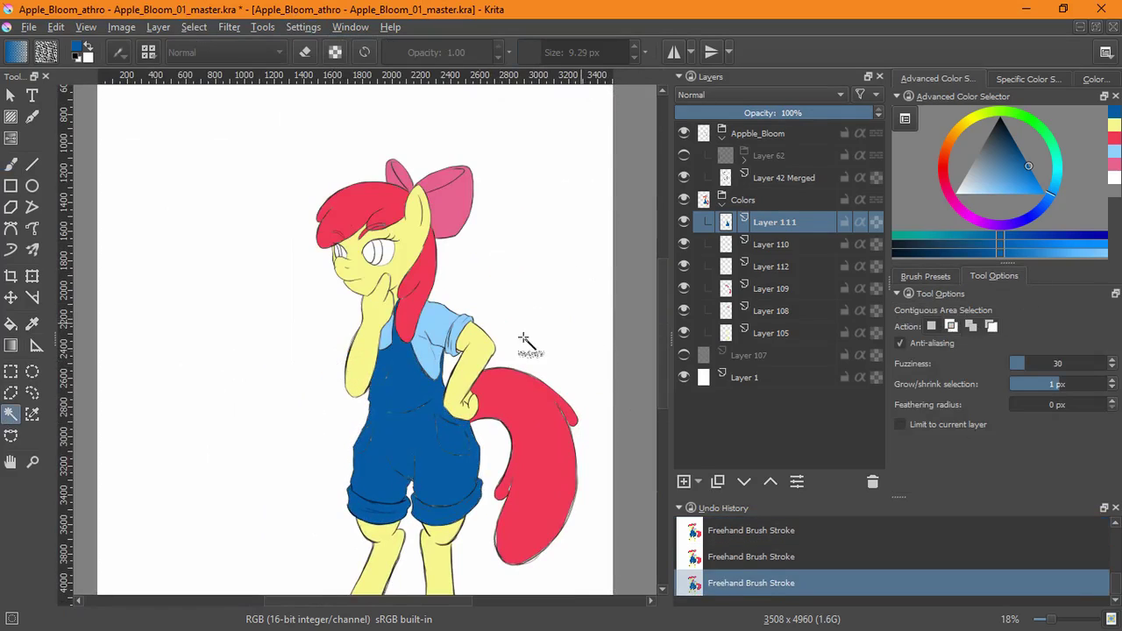
click(448, 365)
mouse_move(414, 552)
mouse_down()
mouse_move(380, 376)
mouse_move(647, 576)
mouse_up()
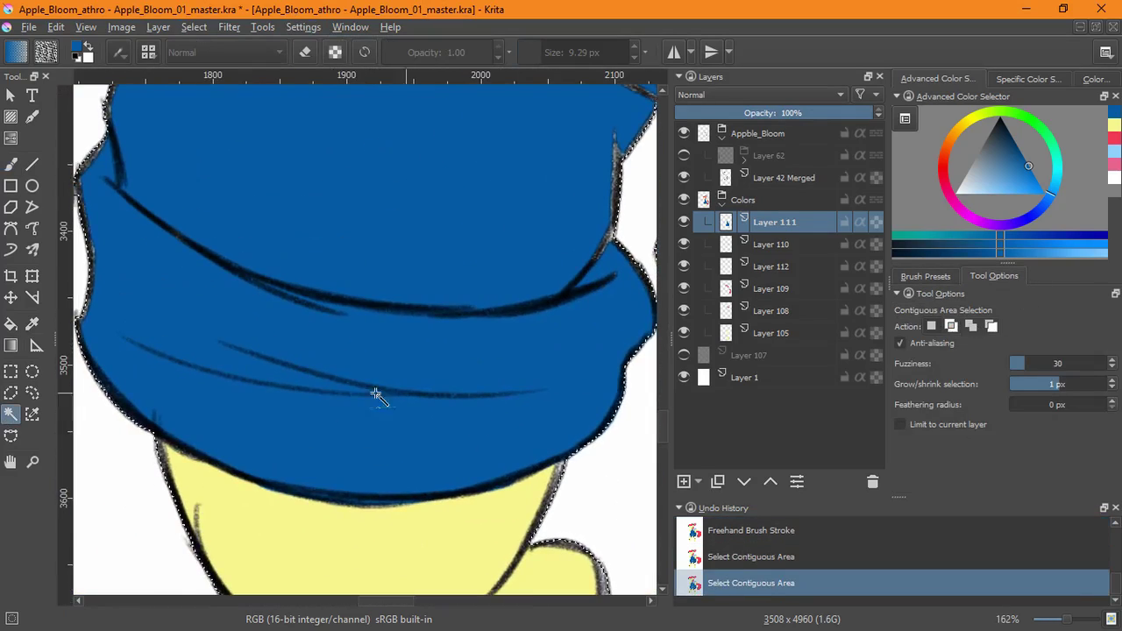
Try shrinking and feathering the background selection, testing it with a brush stroke along the cuff's edge
click(194, 26)
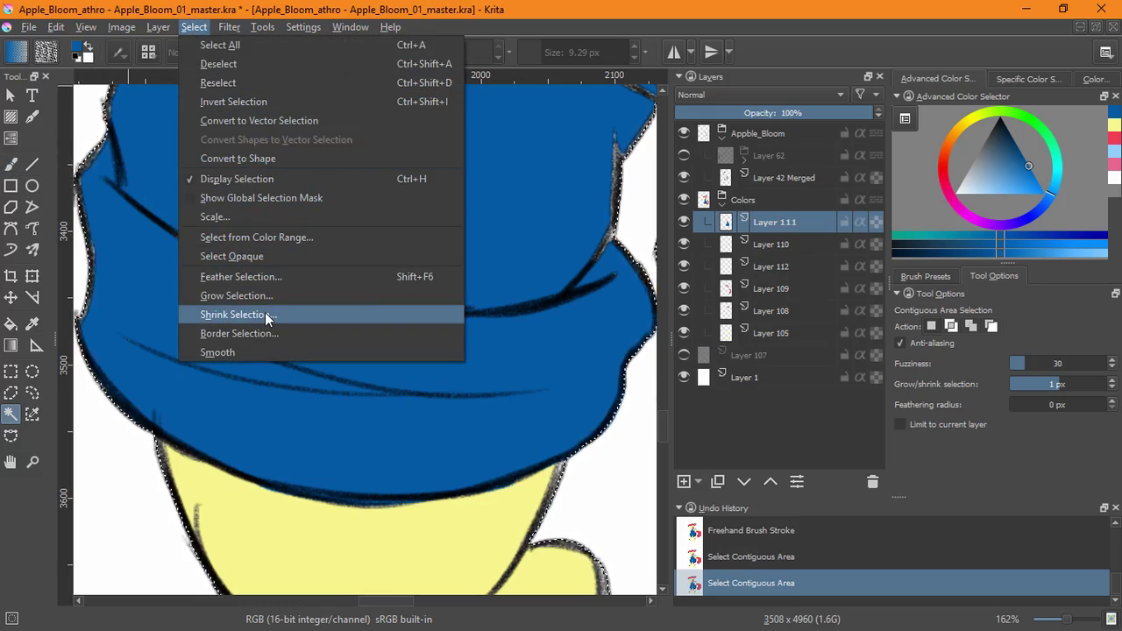
click(237, 313)
click(572, 363)
click(194, 27)
click(250, 276)
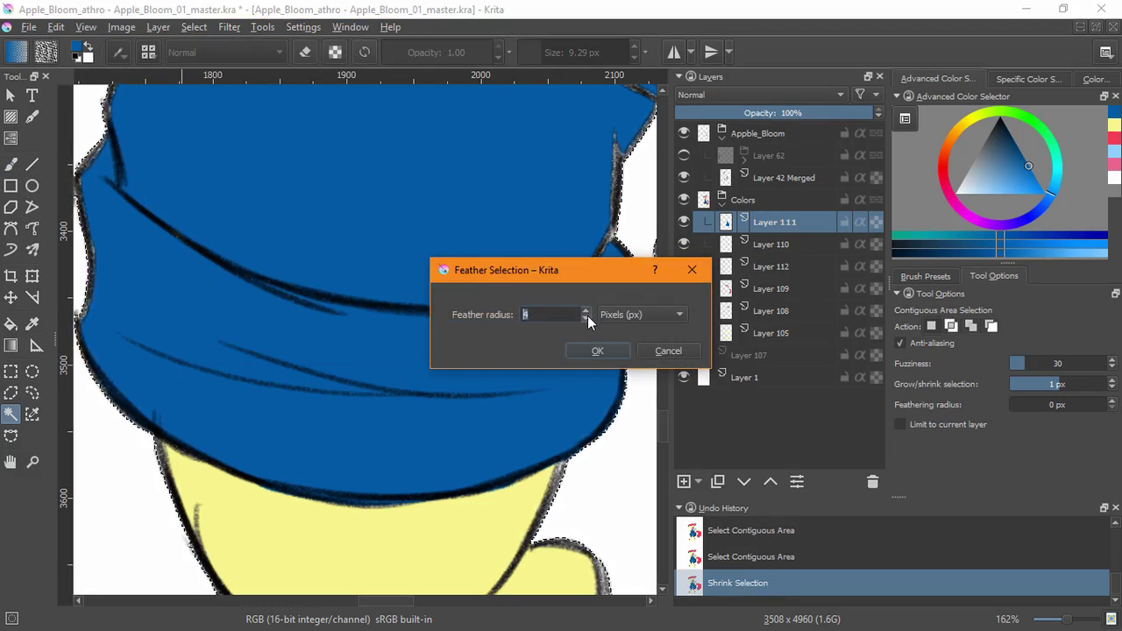
click(585, 351)
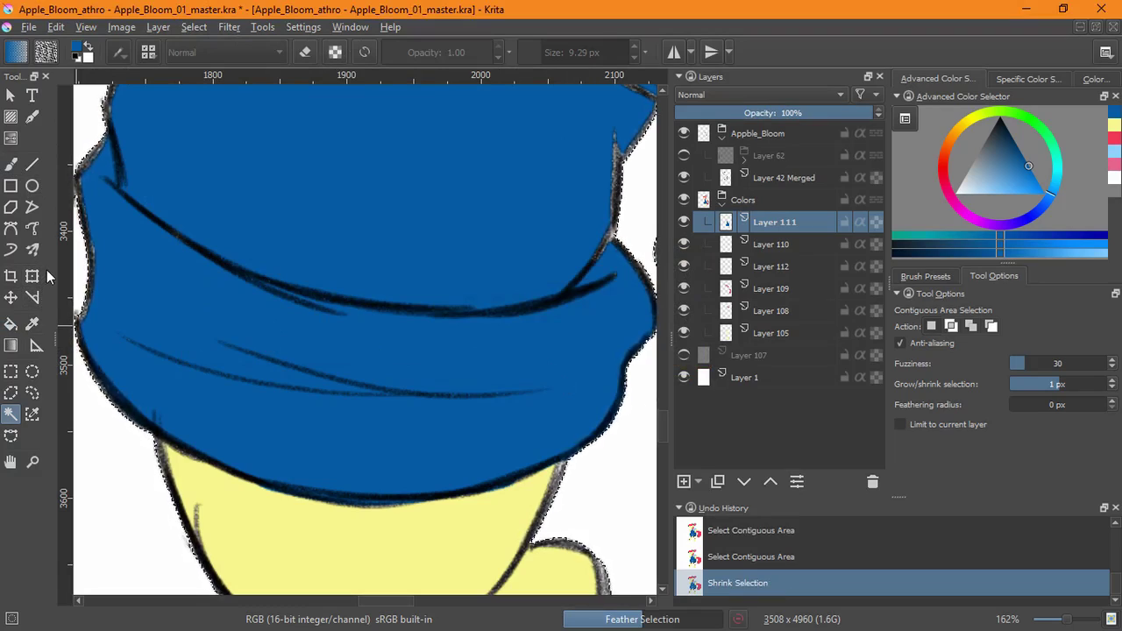
click(14, 166)
drag(564, 483, 638, 351)
key(ctrl+z)
Try inverting the feathered selection and test it with a brush stroke across the cuff's outer edge
click(187, 27)
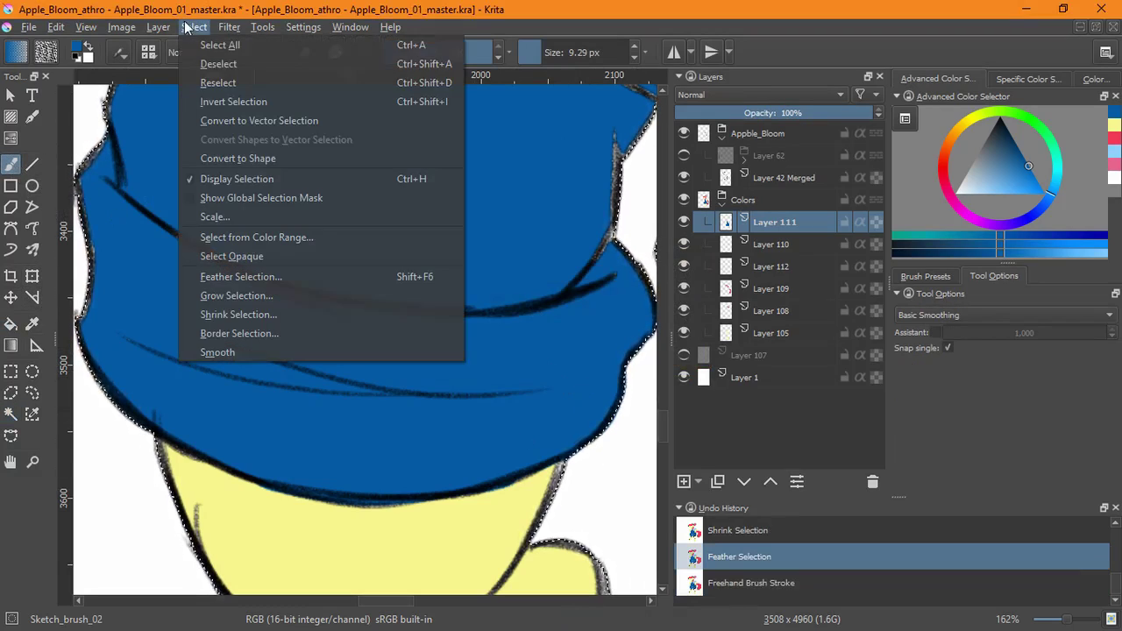
click(233, 102)
drag(181, 273, 388, 355)
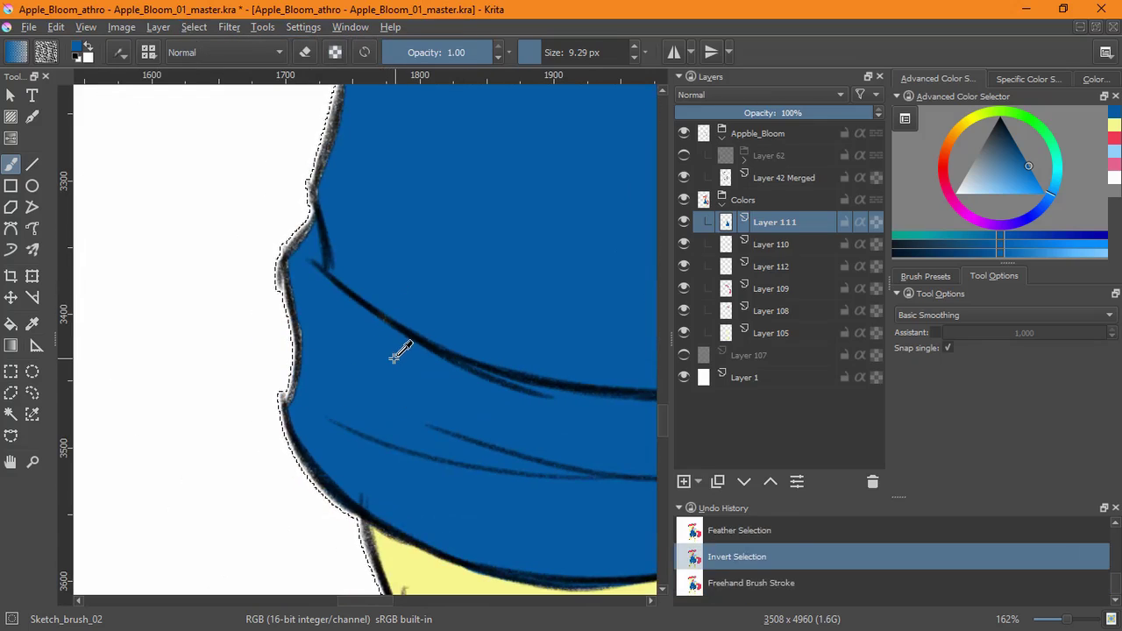
key(ctrl+z)
key(ctrl+z)
Invert the background selection so it covers the character, and shrink it by 1 px
click(193, 26)
click(199, 101)
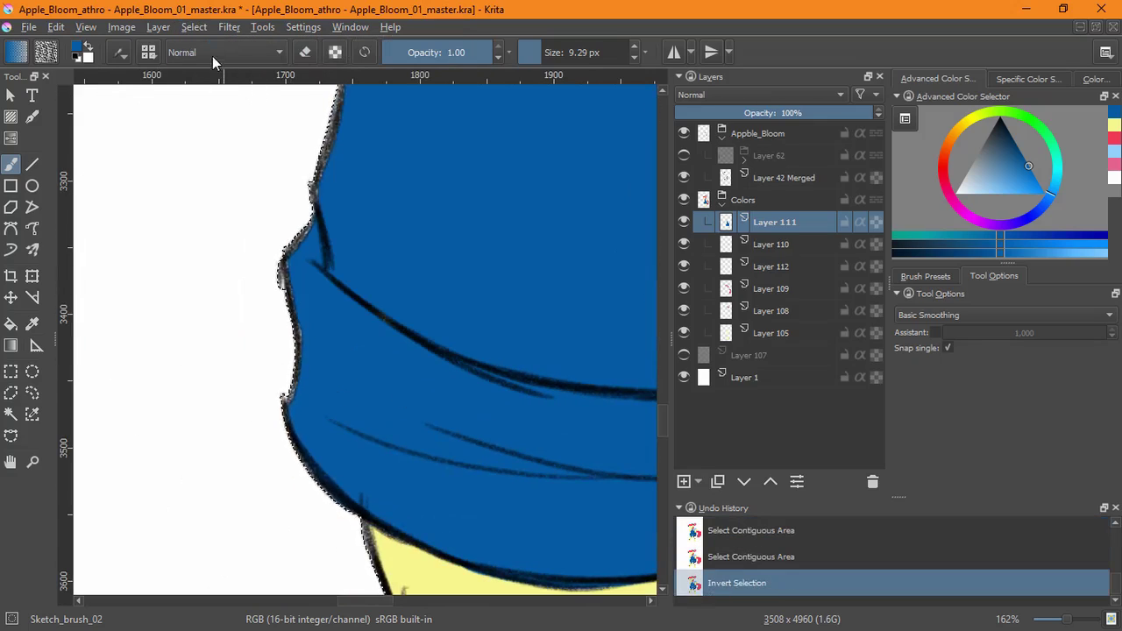
click(193, 26)
click(263, 310)
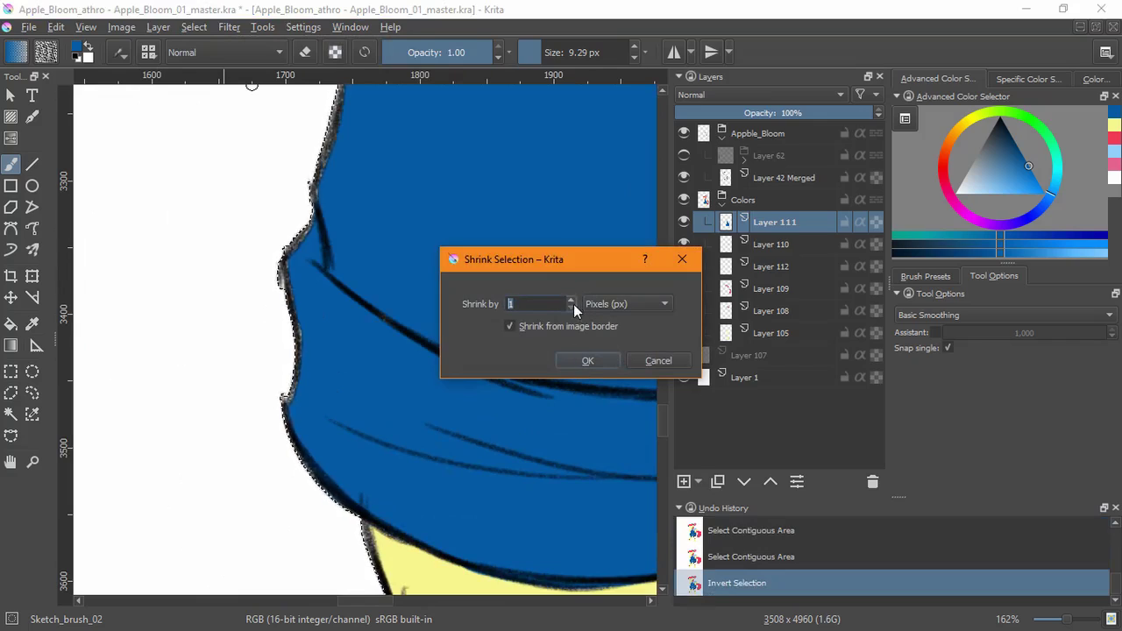
click(587, 360)
Feather the selection around the character
click(193, 27)
click(281, 274)
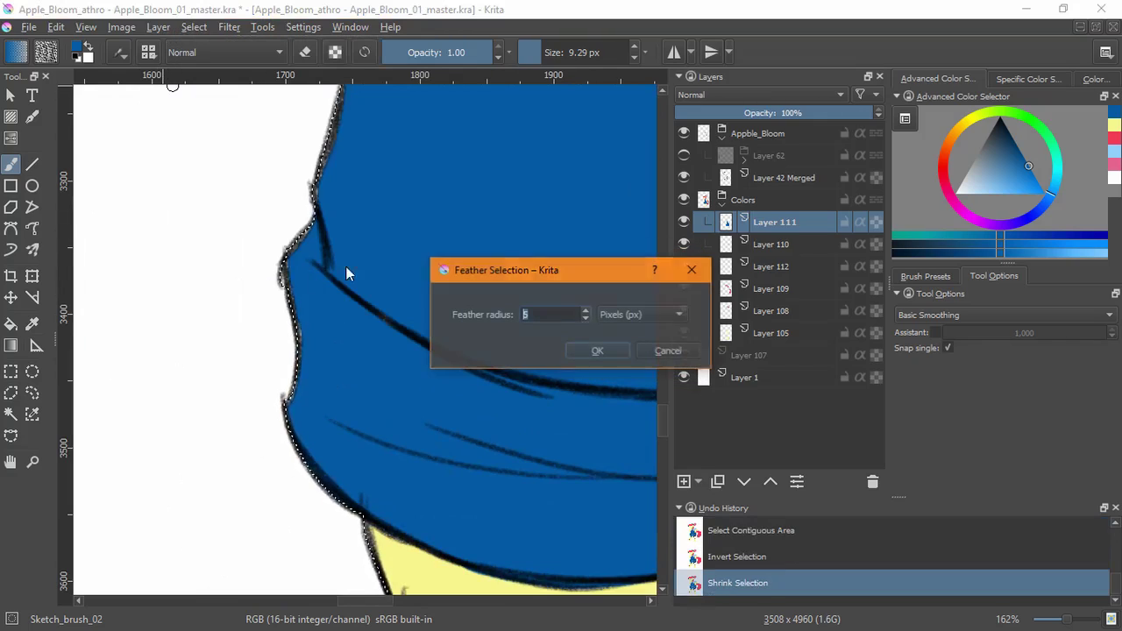
click(589, 350)
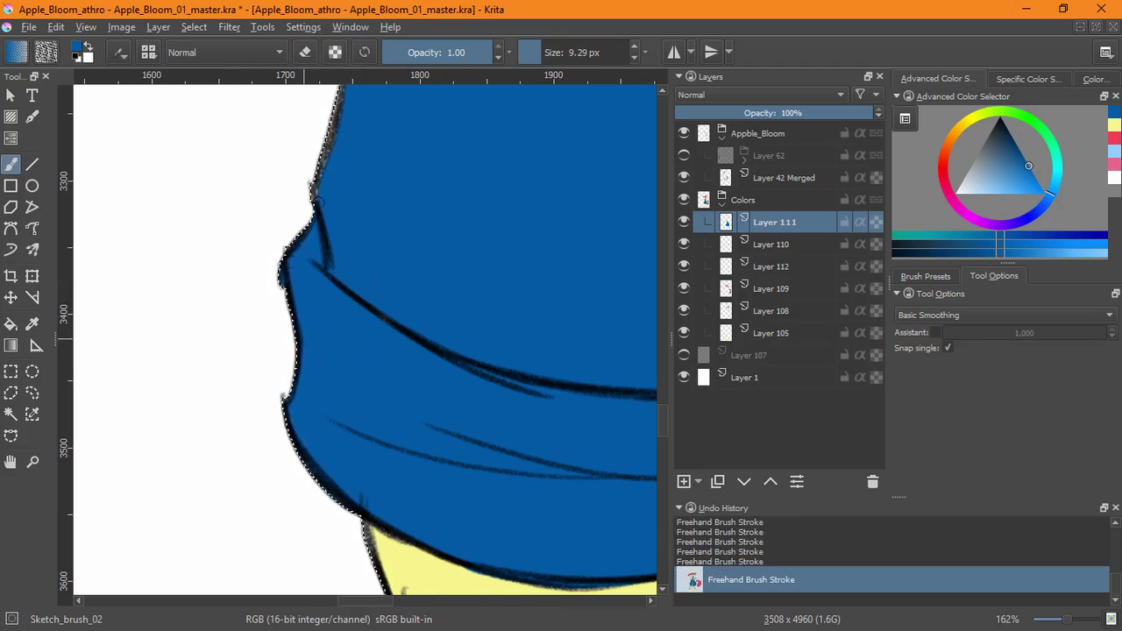
Paint dark blue over the pale gaps along the overalls' outer edge and fold lines, from the left cuff up to the hip
drag(319, 203, 334, 104)
drag(333, 103, 324, 393)
drag(471, 133, 451, 256)
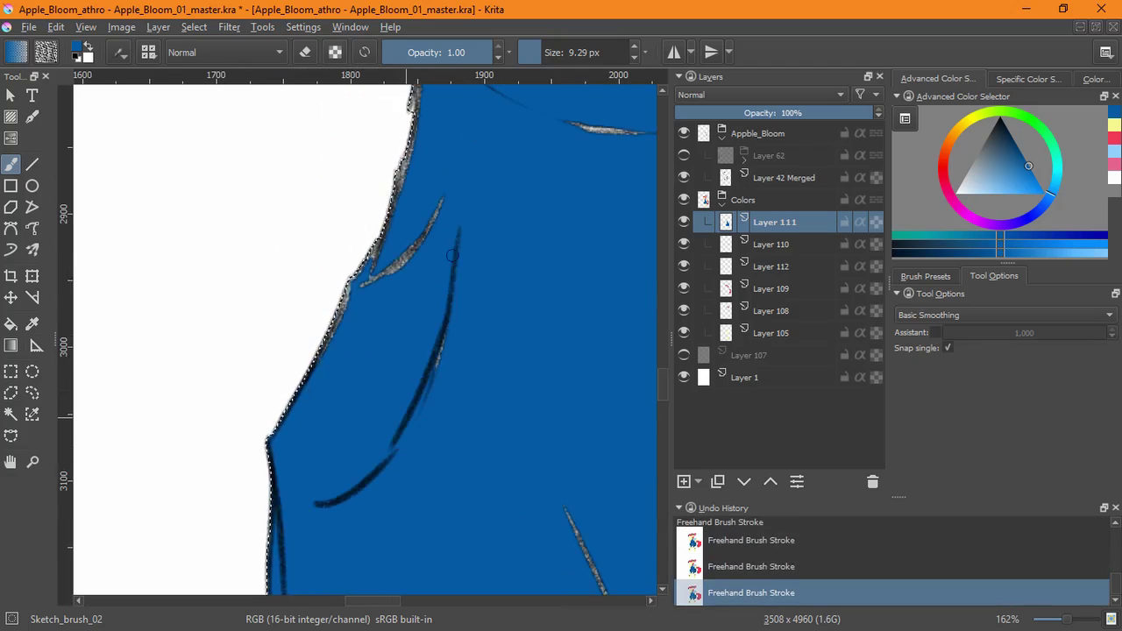
drag(341, 326, 415, 95)
drag(413, 185, 374, 489)
drag(365, 335, 380, 246)
mouse_move(377, 288)
mouse_down()
mouse_move(391, 172)
mouse_move(344, 413)
mouse_up()
Paint dark blue over the bib's fold line and along its edge beside the raised forearm
drag(406, 430, 505, 201)
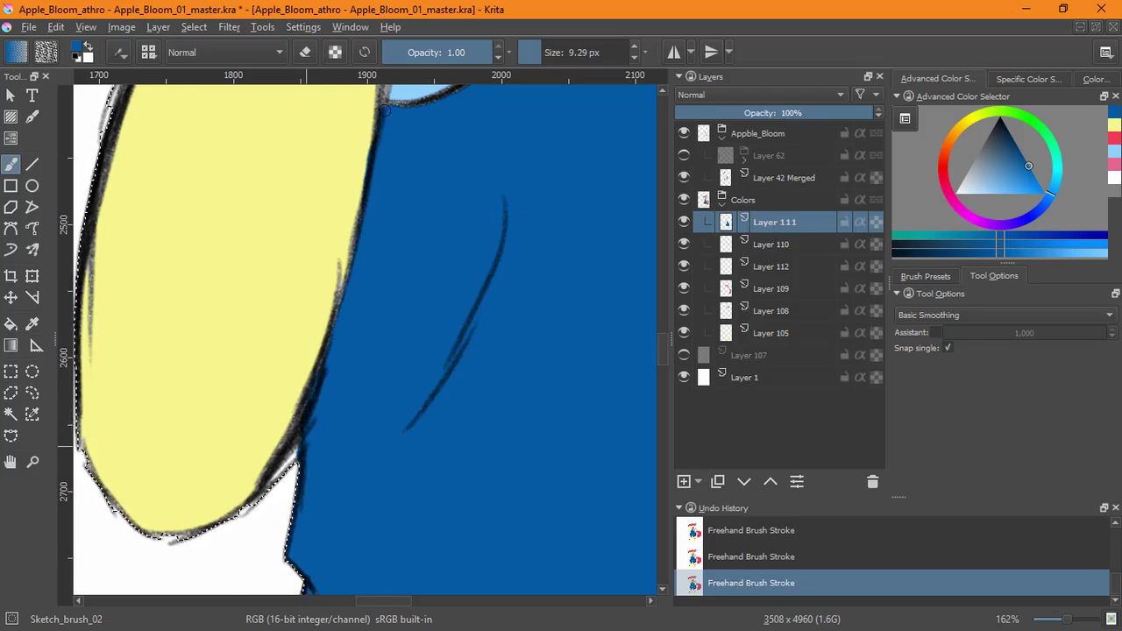
drag(393, 100, 320, 412)
drag(447, 88, 421, 324)
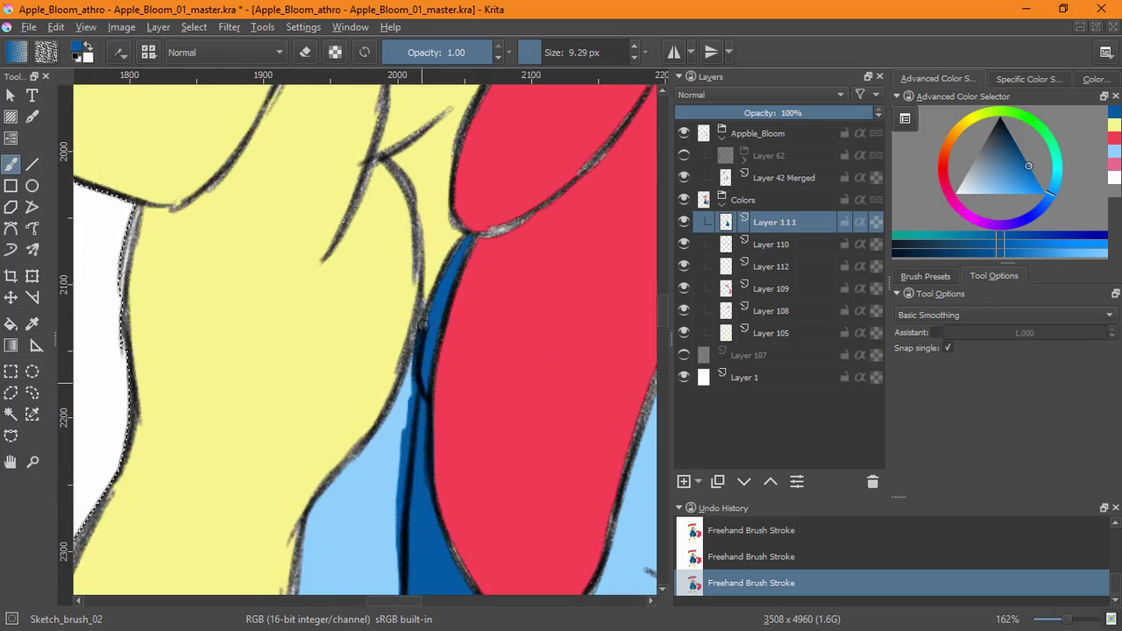
Erase the dark blue overspill on the light blue shirt along the shoulder strap and the bib's upper edge
key(e)
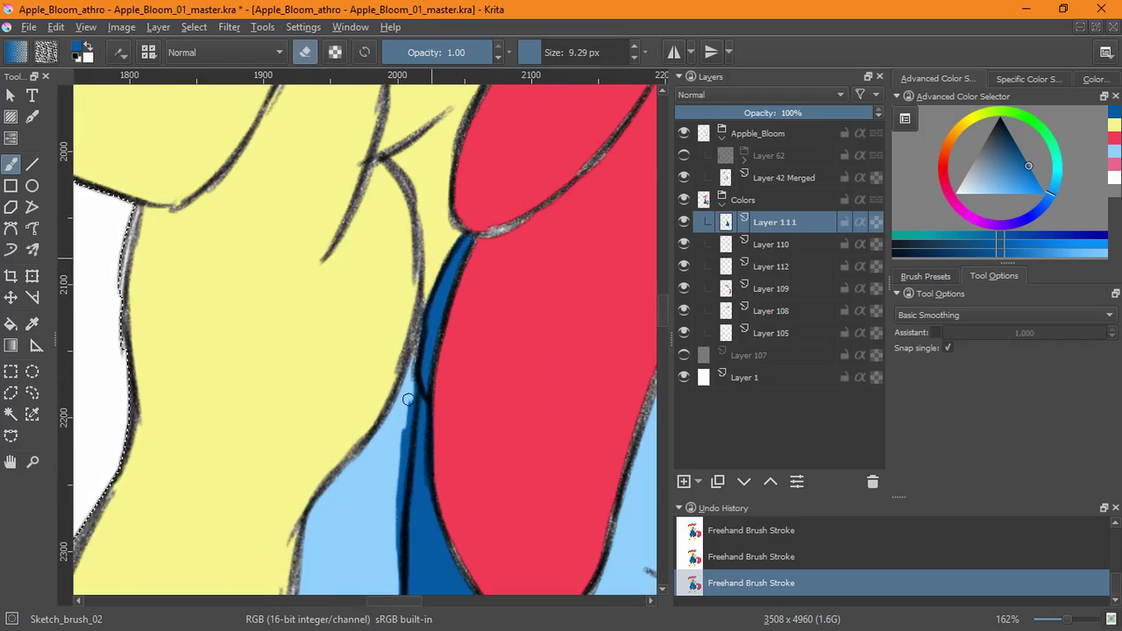
drag(395, 485, 393, 576)
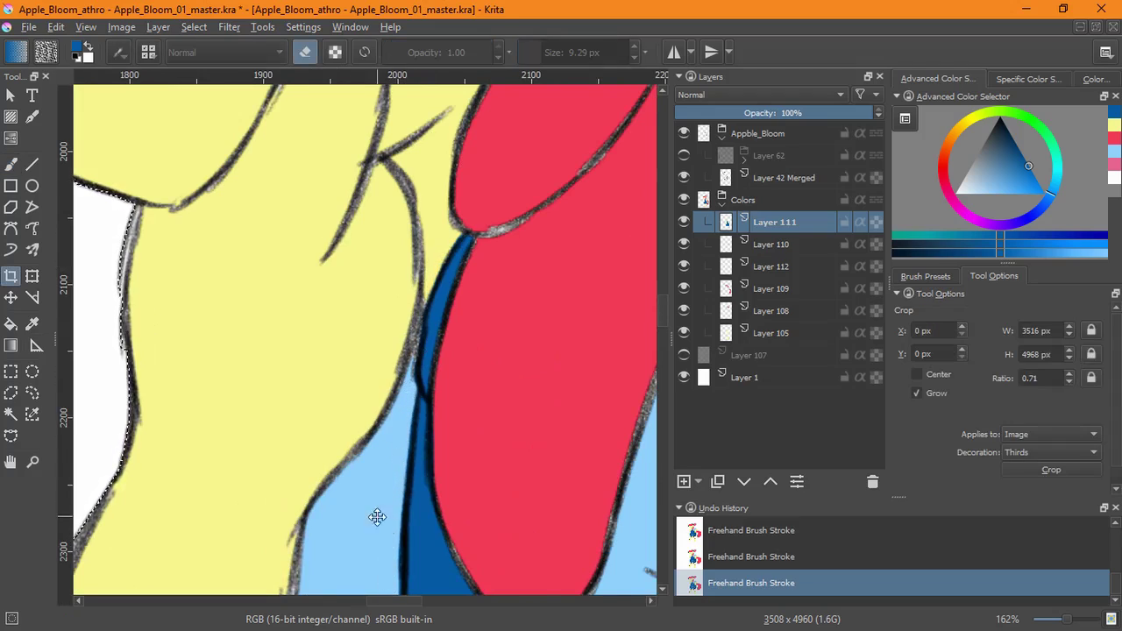
drag(376, 514, 438, 271)
drag(436, 355, 447, 400)
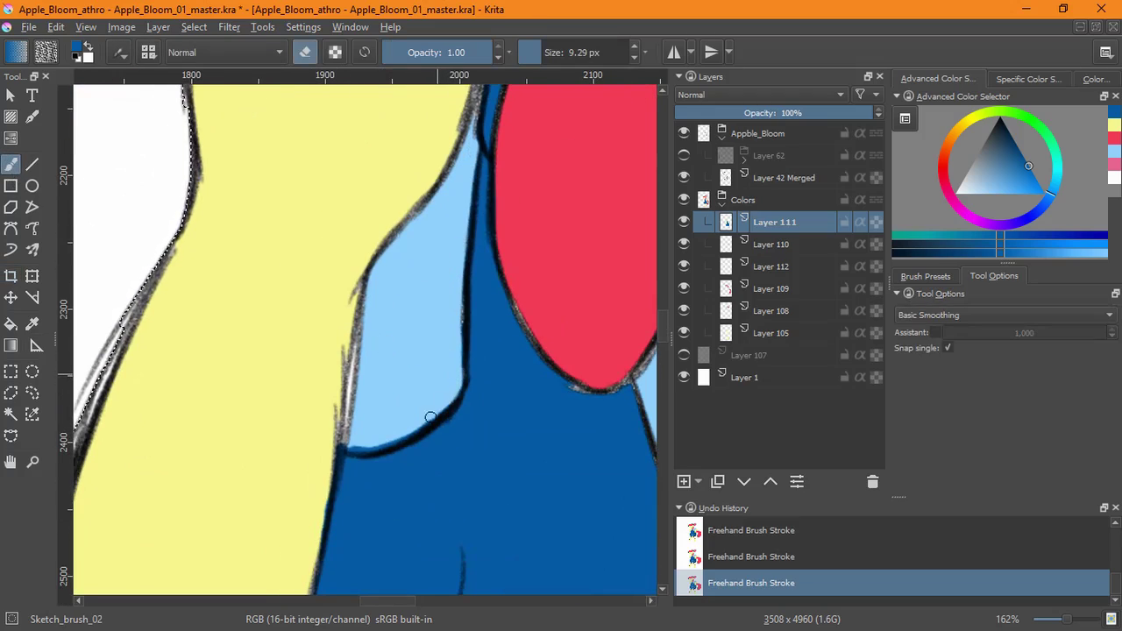
drag(323, 517, 323, 542)
mouse_move(522, 424)
mouse_down()
mouse_move(448, 453)
mouse_move(331, 454)
mouse_up()
key(e)
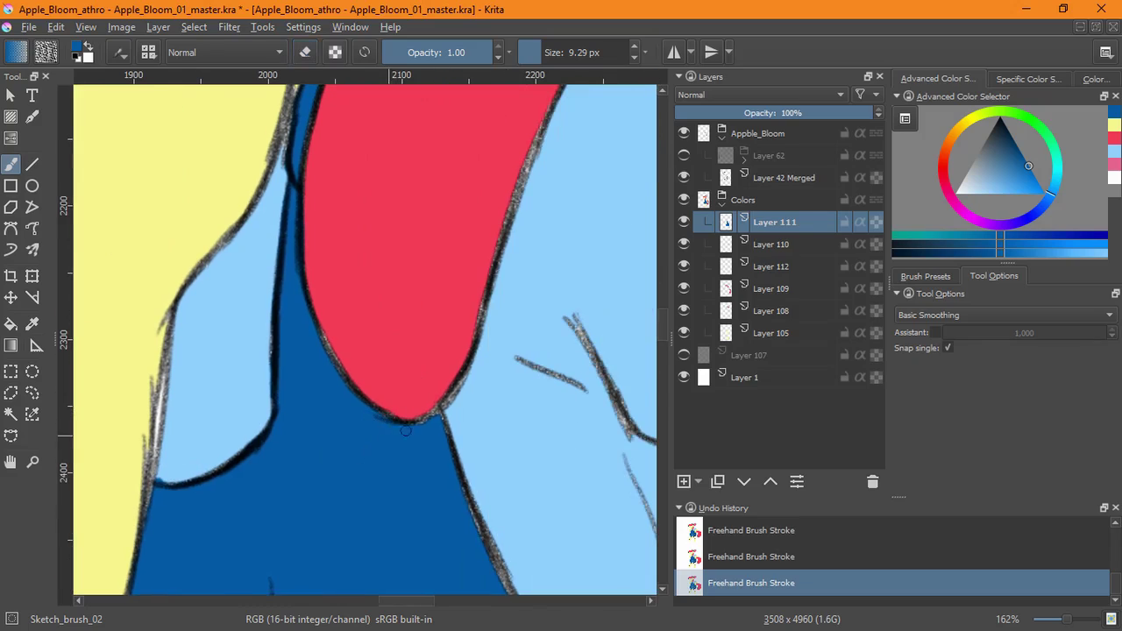
Paint dark blue over the pale gaps along the bib's edge beneath the hair lock and beside the shirt
drag(507, 570, 466, 419)
drag(466, 429, 557, 582)
mouse_move(452, 456)
mouse_down()
mouse_move(585, 593)
mouse_move(446, 408)
mouse_up()
mouse_move(440, 416)
mouse_down()
mouse_move(510, 437)
mouse_move(536, 338)
mouse_up()
mouse_move(563, 294)
mouse_down()
mouse_move(557, 405)
mouse_move(576, 148)
mouse_move(540, 337)
mouse_up()
Erase the dark blue overspill on the light blue shirt along the bib's curved neckline
key(e)
mouse_move(518, 381)
mouse_down()
mouse_move(527, 347)
mouse_move(528, 375)
mouse_move(482, 422)
mouse_up()
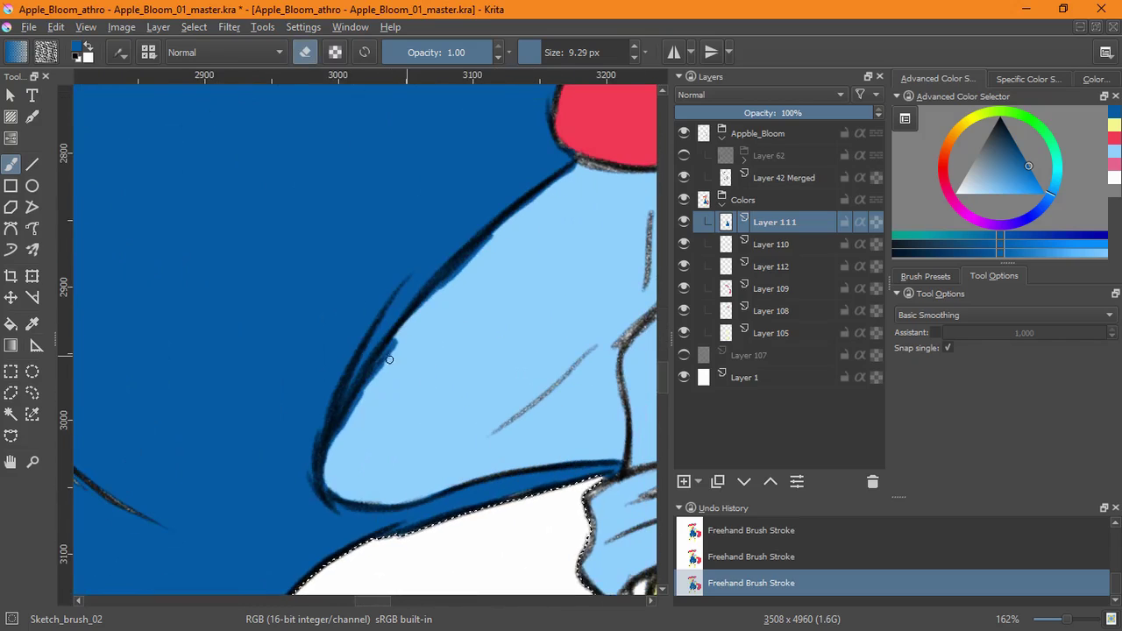
drag(157, 455, 460, 434)
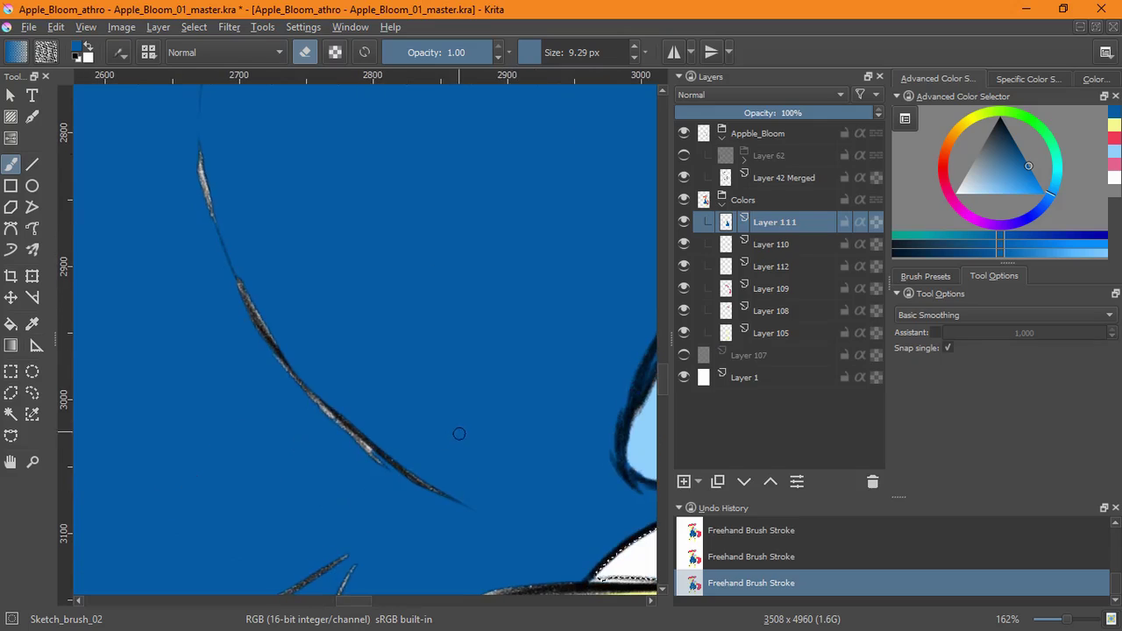
Paint dark blue over the pocket and fold lines on the overalls below the hand on the hip
scroll(345, 361, left, 6)
scroll(313, 303, up, 2)
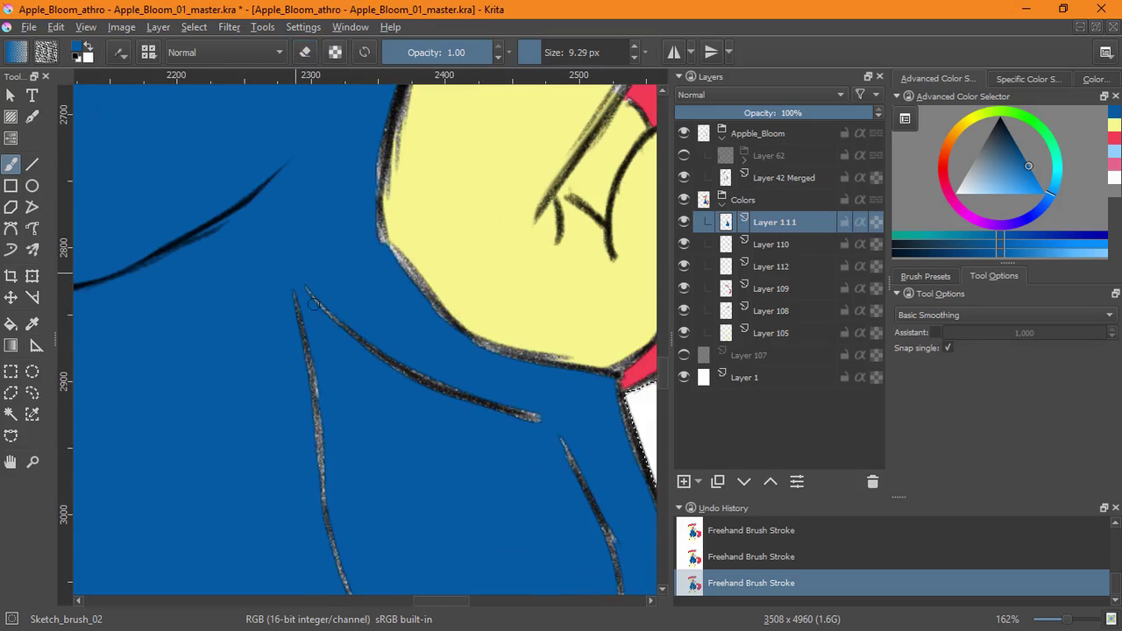
drag(313, 391, 281, 248)
drag(317, 476, 358, 506)
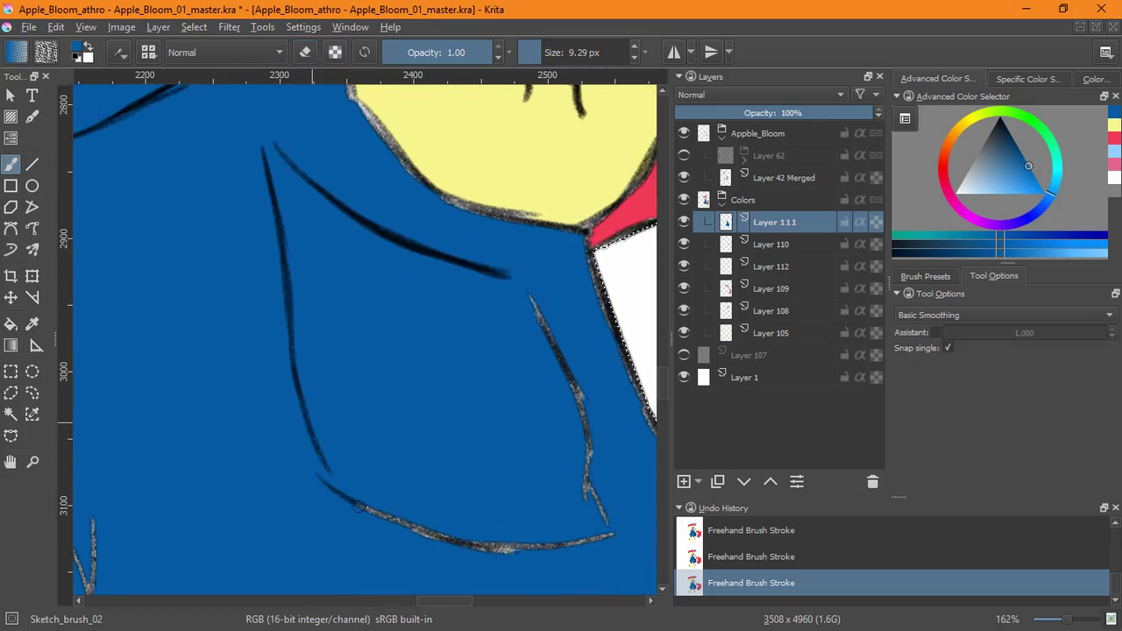
scroll(568, 356, right, 2)
scroll(438, 318, up, 1)
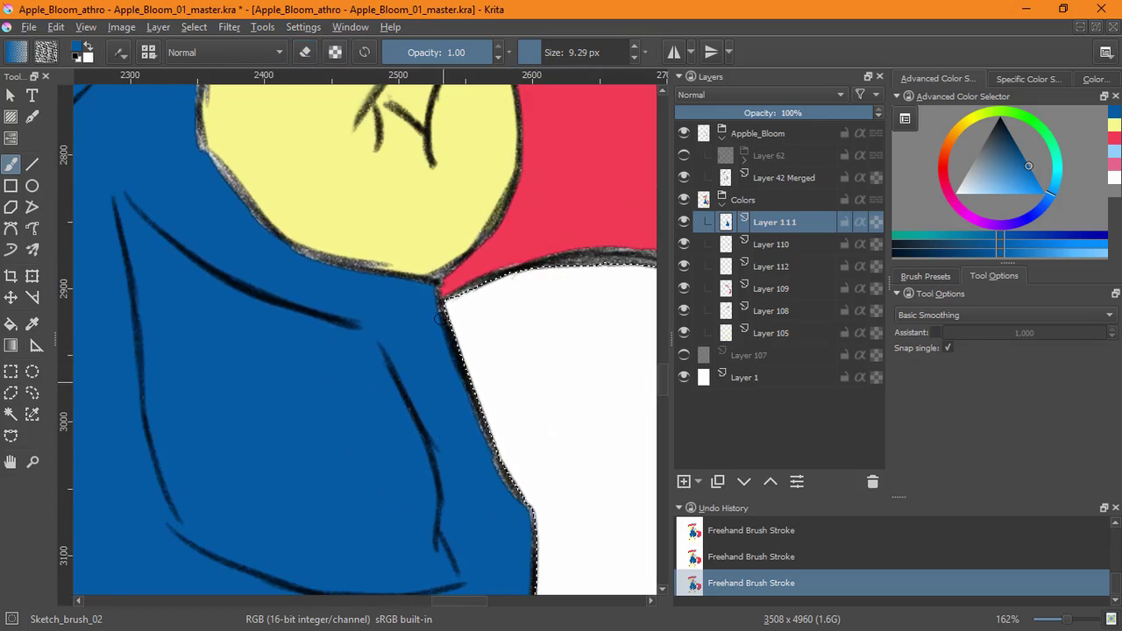
Paint dark blue along the overalls' outer edge beside the tail, from the hip to the rolled cuff
scroll(520, 483, down, 3)
scroll(453, 348, down, 3)
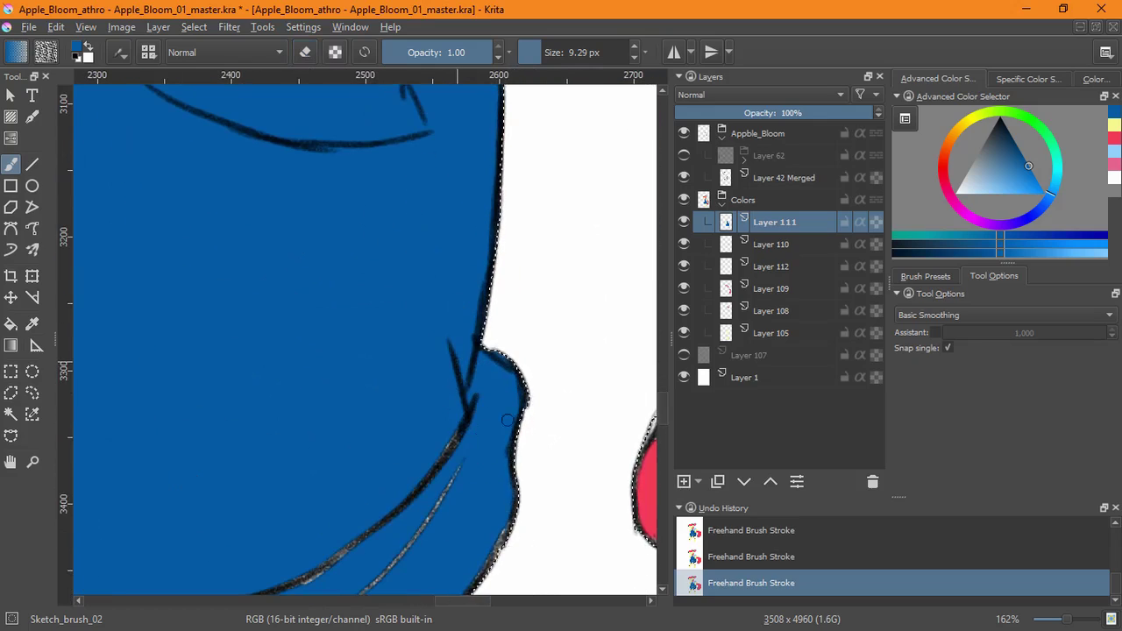
drag(516, 484, 472, 591)
mouse_move(456, 478)
mouse_down()
mouse_move(515, 288)
mouse_move(453, 377)
mouse_up()
Paint dark blue over the fold lines and outer edges of the rolled trouser cuffs
drag(511, 253, 336, 407)
drag(434, 397, 339, 463)
mouse_move(524, 415)
mouse_down()
mouse_move(424, 522)
mouse_move(590, 361)
mouse_up()
drag(591, 338, 482, 399)
mouse_move(556, 296)
mouse_down()
mouse_move(402, 361)
mouse_move(296, 375)
mouse_up()
drag(340, 318, 221, 278)
drag(282, 251, 208, 209)
drag(154, 176, 128, 98)
mouse_move(127, 132)
mouse_down()
mouse_move(101, 174)
mouse_move(108, 326)
mouse_move(209, 403)
mouse_up()
drag(255, 361, 561, 561)
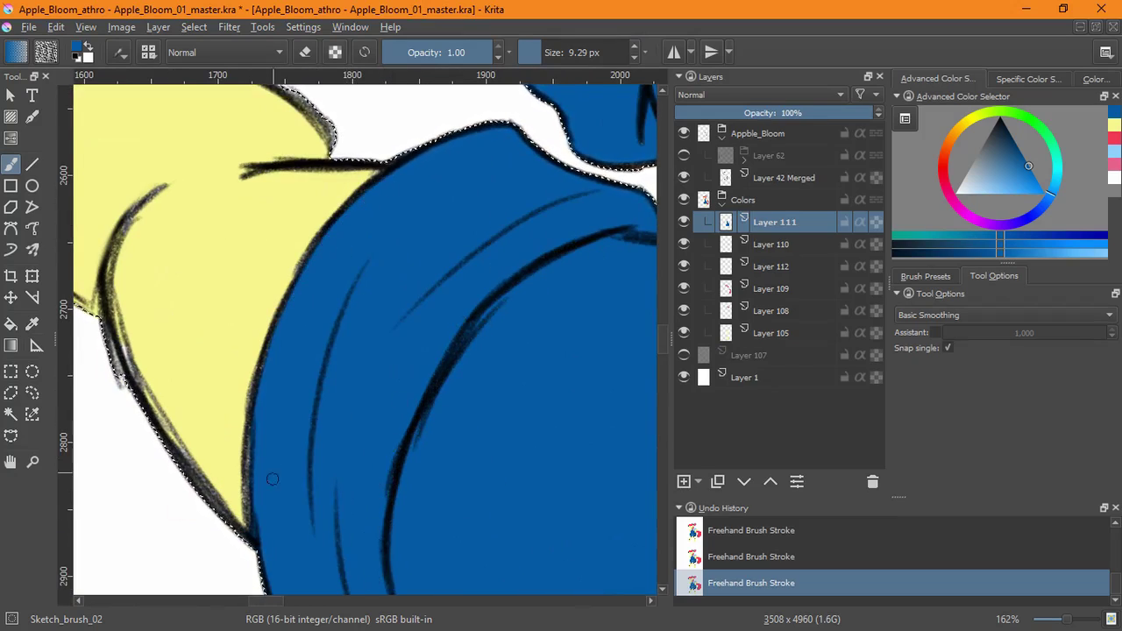
Paint dark blue over the crotch fold lines and the inner leg edges of the overalls
scroll(274, 368, down, 12)
scroll(273, 368, right, 12)
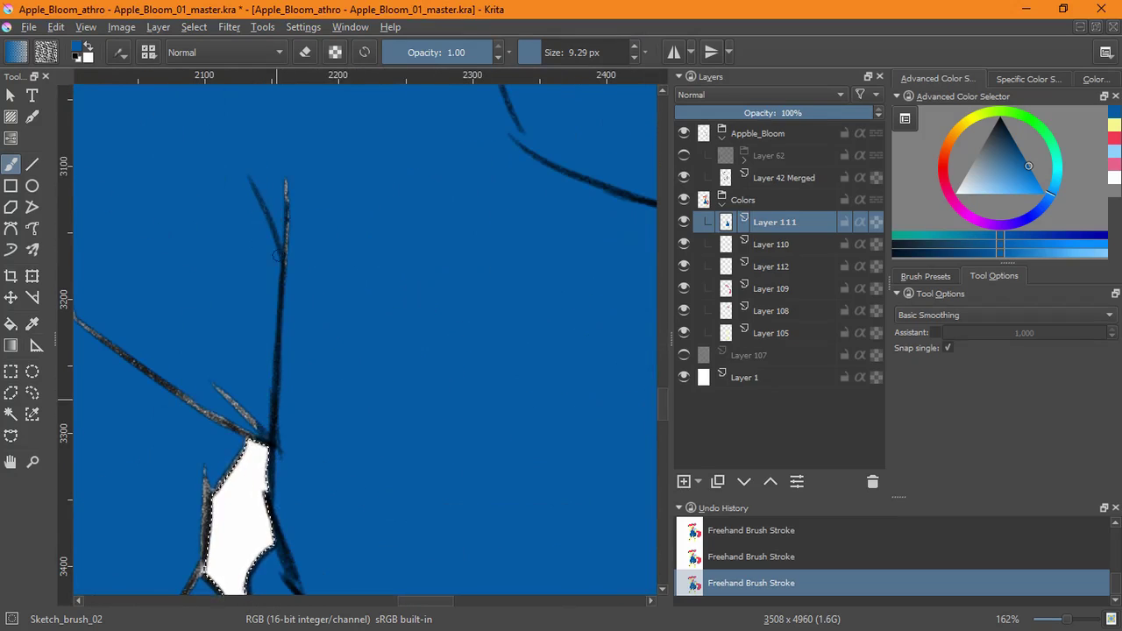
scroll(277, 255, left, 5)
scroll(274, 205, up, 1)
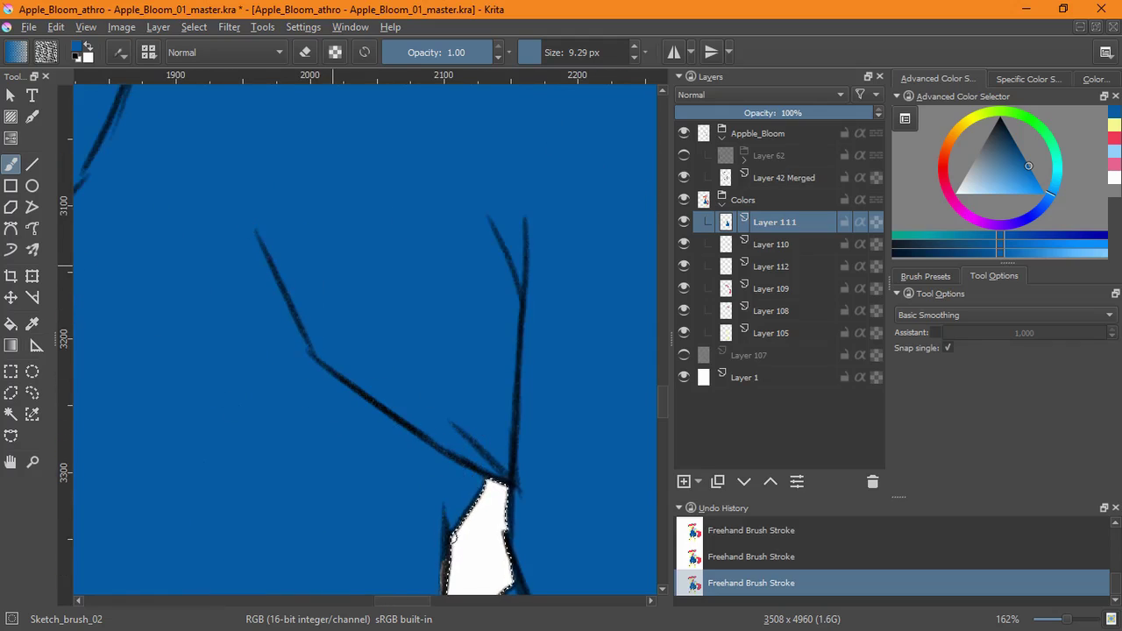
scroll(364, 340, down, 5)
drag(427, 418, 464, 353)
On Layer 110, paint light blue over the pale gaps along the sleeve cuff's edges and folds
key(Page_Down)
click(683, 245)
click(683, 245)
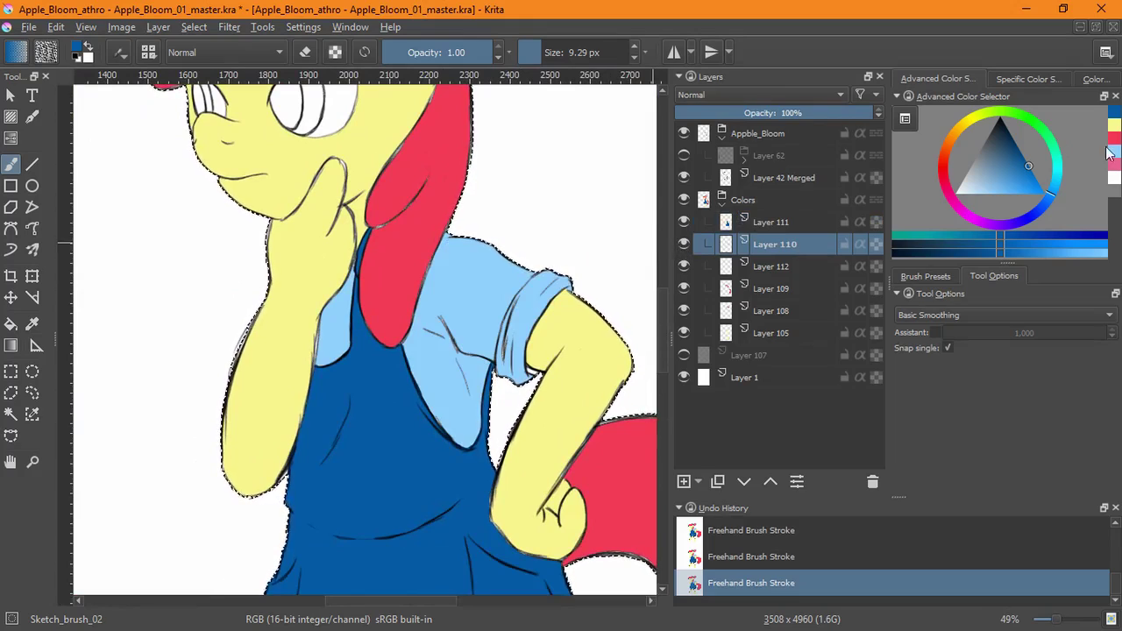
click(1112, 152)
ctrl+drag(522, 331, 518, 176)
drag(453, 528, 498, 542)
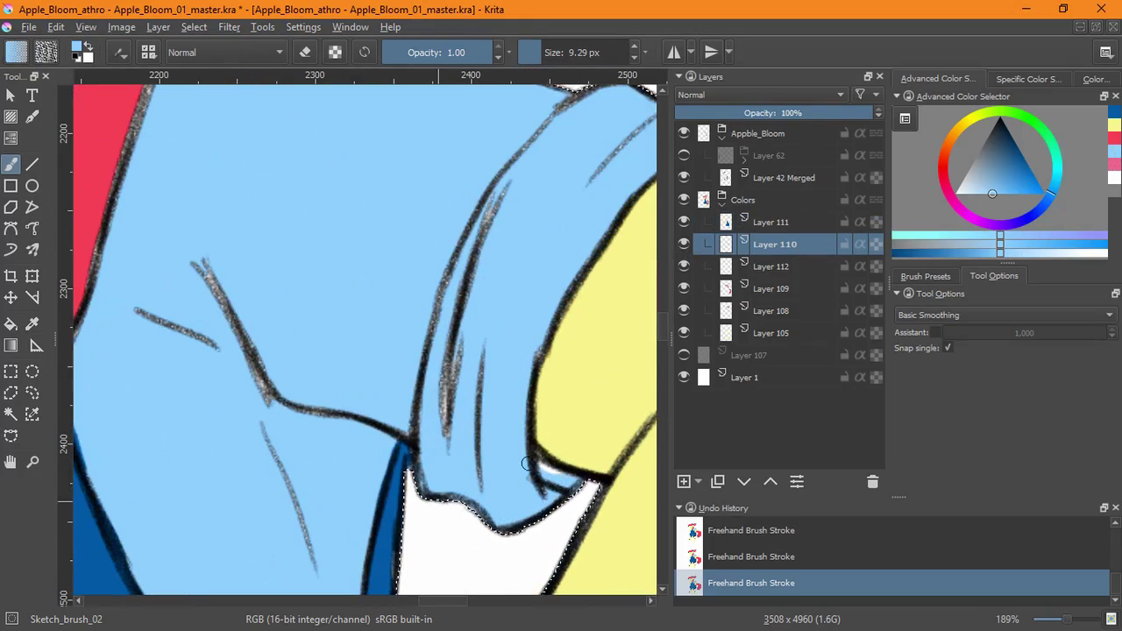
drag(409, 422, 463, 309)
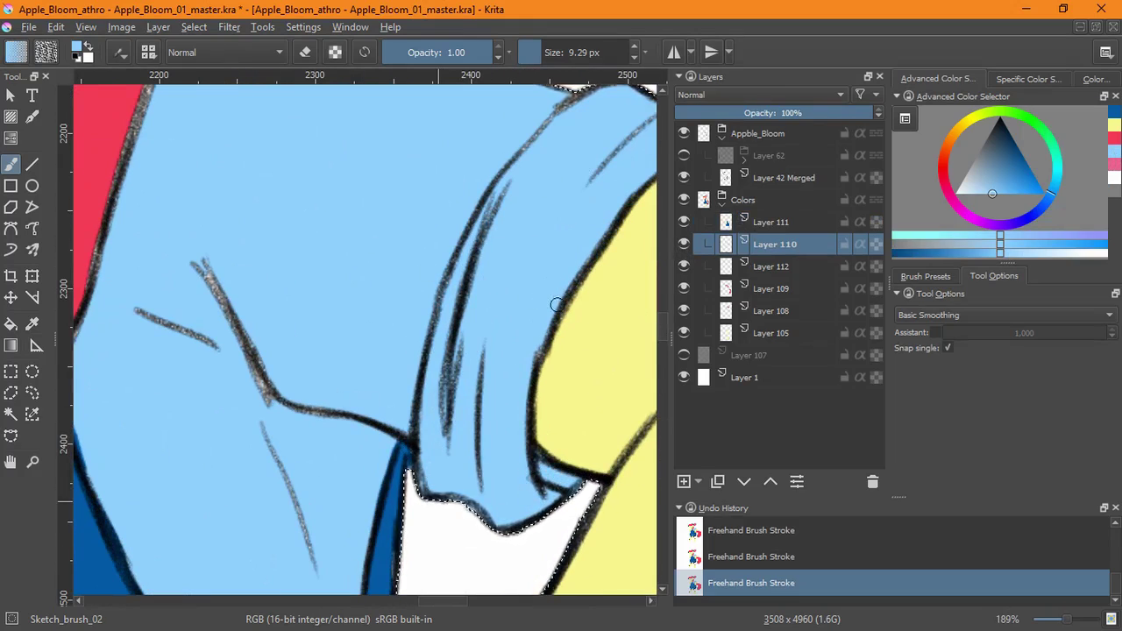
drag(591, 201, 481, 396)
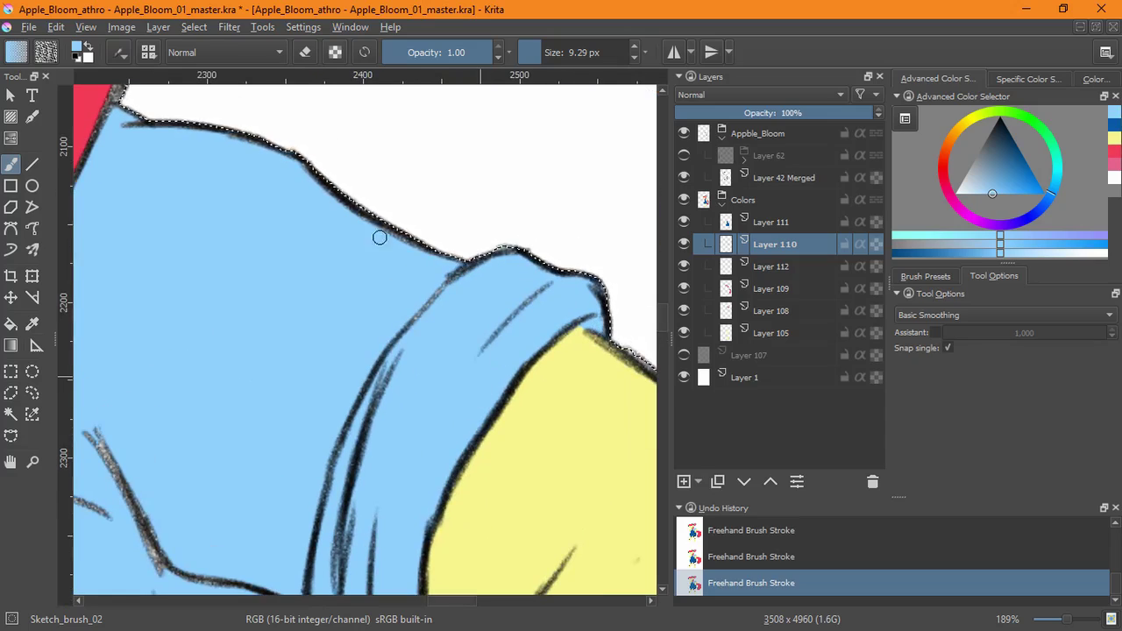
Paint light blue over the pale gaps along the shirt's shoulder line, chest folds and edge beside the bib
drag(251, 138, 567, 328)
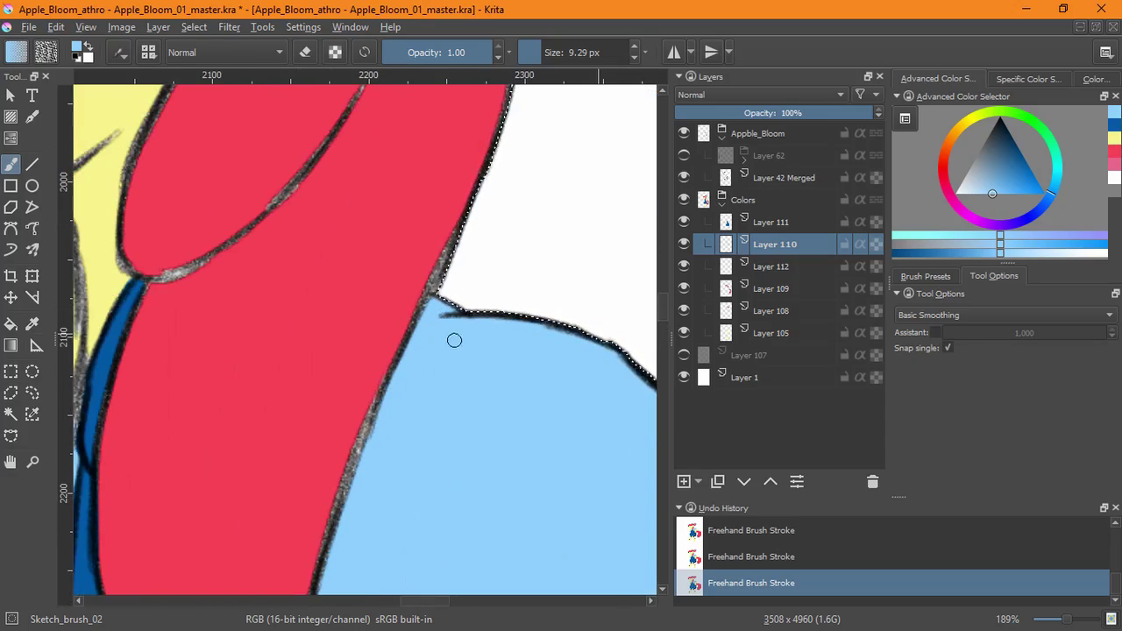
drag(448, 526, 464, 197)
drag(424, 294, 474, 397)
drag(557, 490, 498, 300)
drag(372, 528, 341, 483)
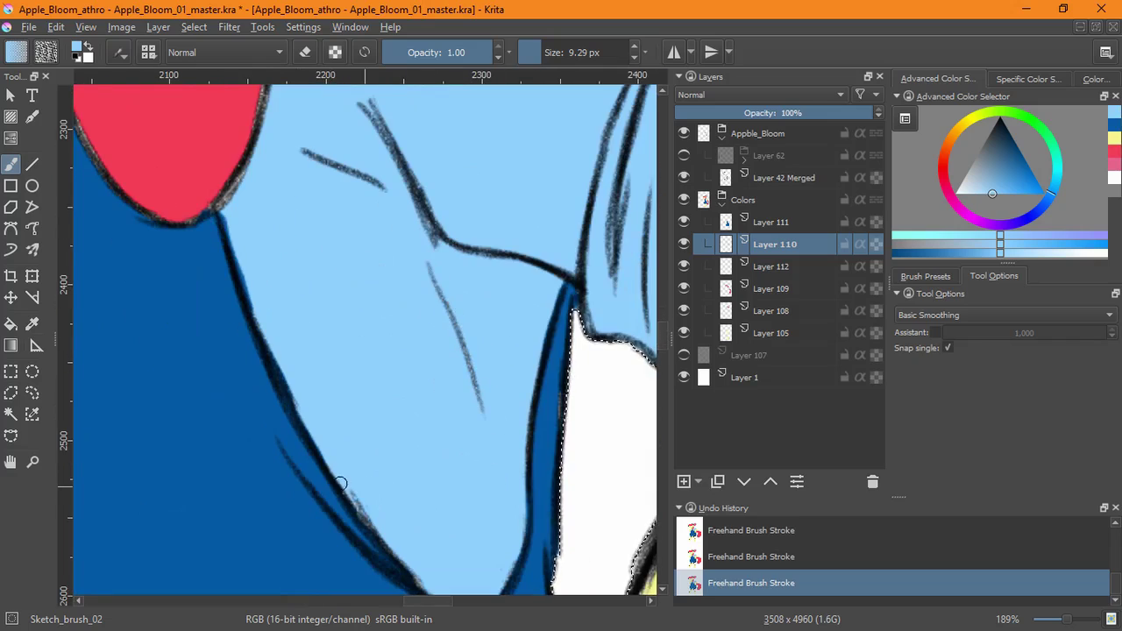
mouse_move(517, 432)
mouse_down()
mouse_move(386, 141)
mouse_move(458, 455)
mouse_move(447, 263)
mouse_up()
Fill the pale gaps in the shirt section between the raised forearm and the bib with light blue
mouse_move(424, 343)
mouse_down()
mouse_move(441, 237)
mouse_move(424, 355)
mouse_up()
drag(406, 466, 468, 205)
scroll(468, 205, down, 10)
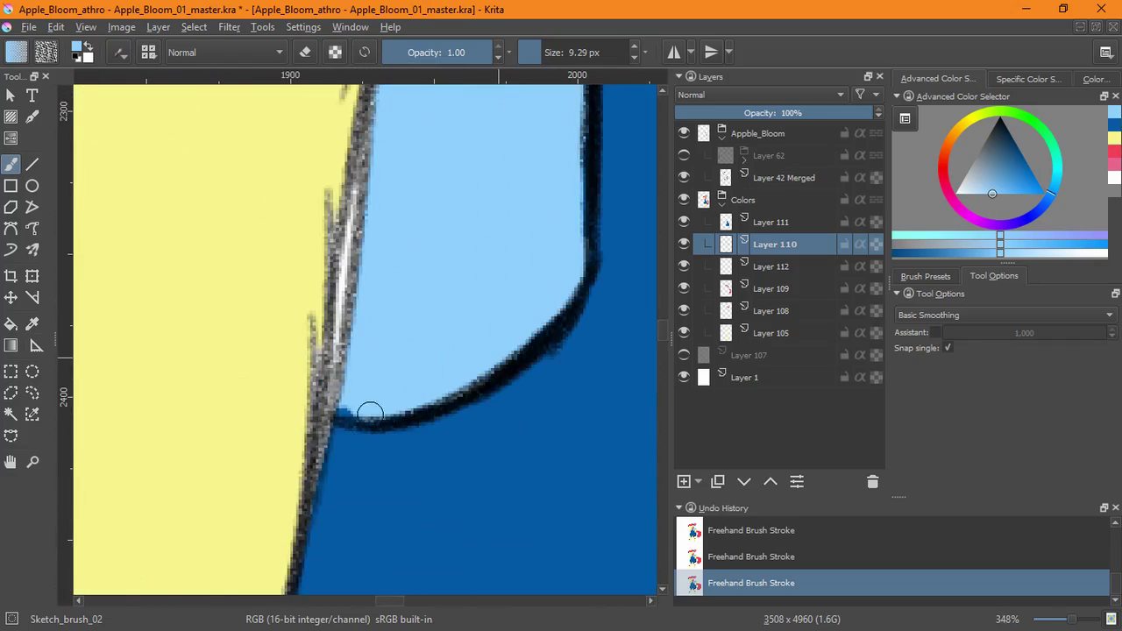
drag(498, 379, 441, 510)
Sample the hair's red, hide Layer 109, and paint over the far eyebrow's pale edges on Layer 112
click(697, 266)
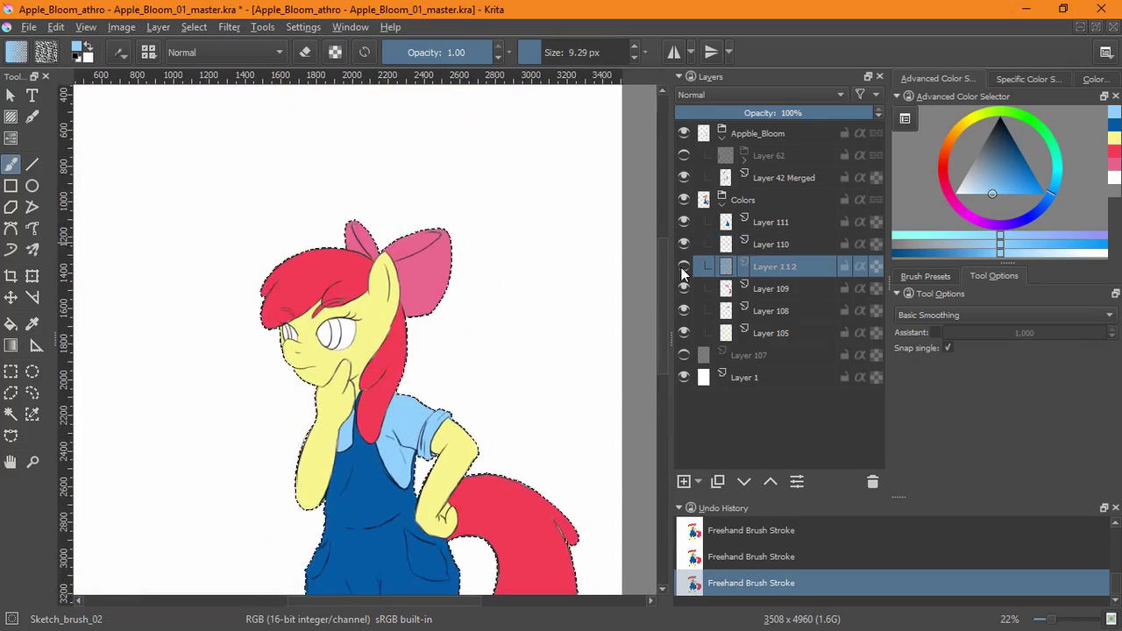
click(701, 288)
ctrl+click(296, 300)
mouse_move(291, 324)
mouse_down()
mouse_move(363, 220)
mouse_move(377, 109)
mouse_up()
drag(461, 340, 485, 311)
click(746, 264)
click(684, 289)
scroll(396, 331, up, 4)
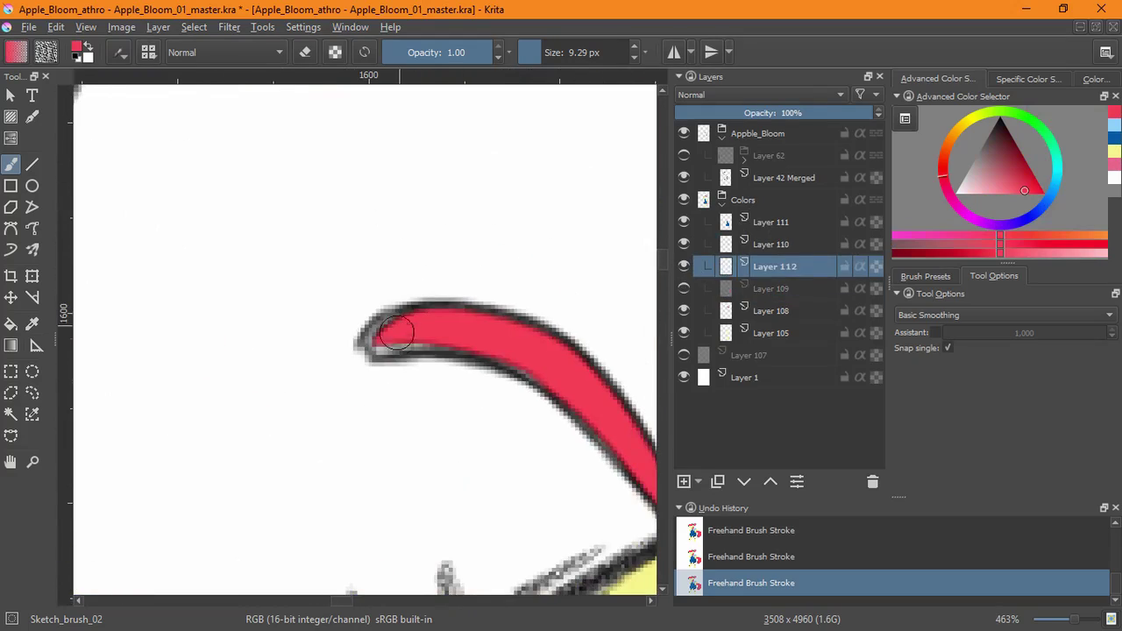
mouse_move(426, 328)
mouse_down()
mouse_move(388, 393)
mouse_move(390, 540)
mouse_move(400, 372)
mouse_up()
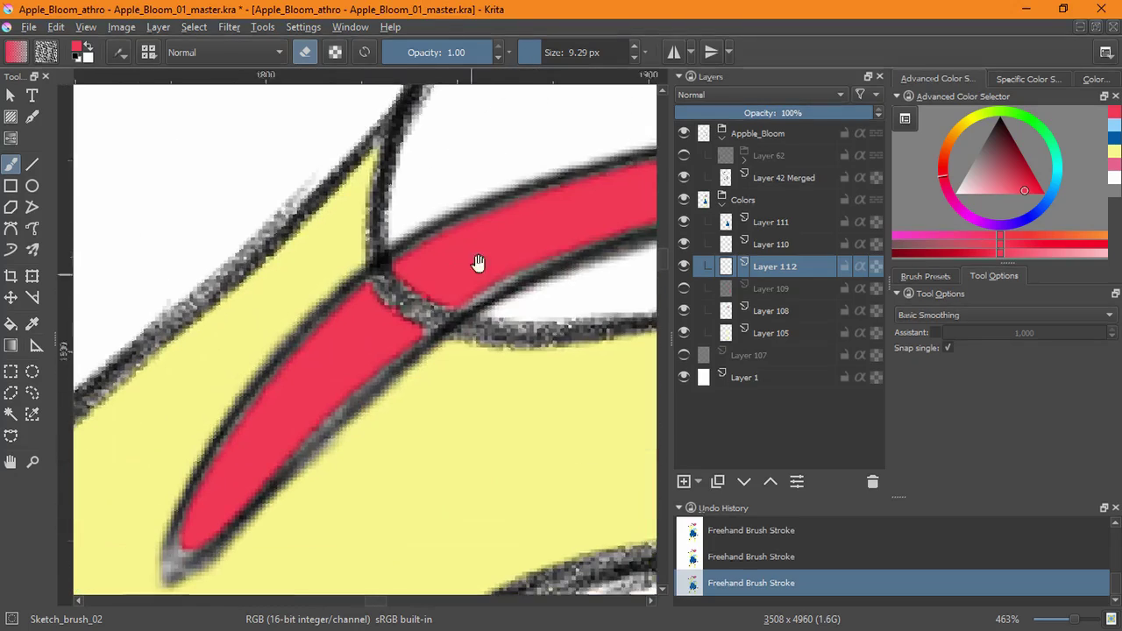
Paint red over the near eyebrow's outlines and the line crossing it on Layer 112
key(e)
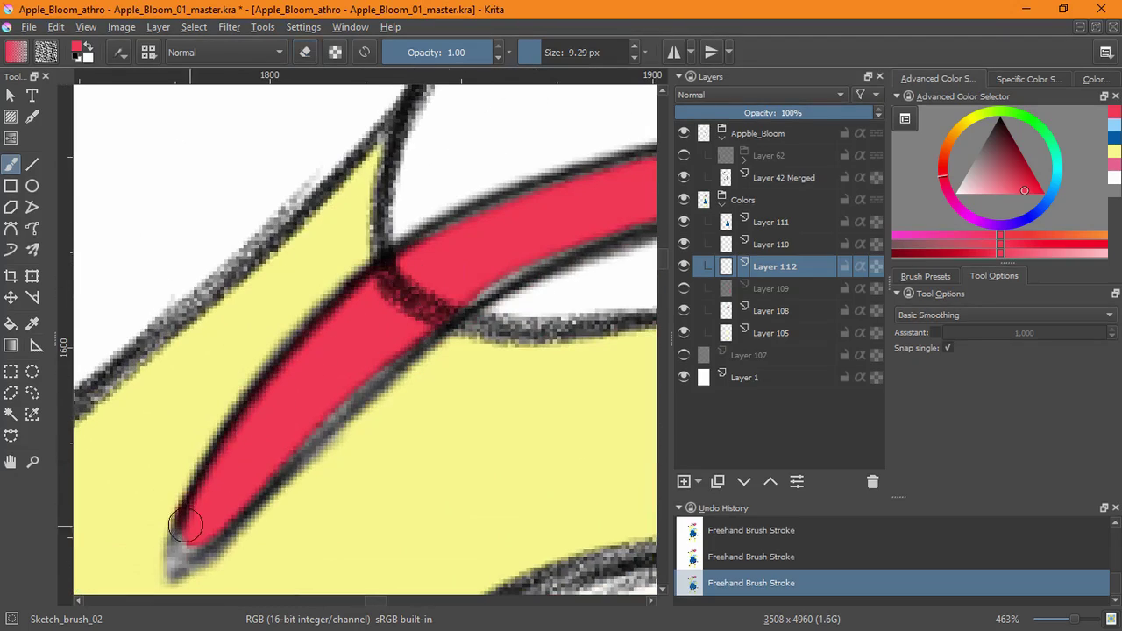
mouse_move(186, 526)
mouse_down()
mouse_move(233, 526)
mouse_move(446, 316)
mouse_move(611, 238)
mouse_up()
drag(415, 245, 527, 199)
drag(592, 241, 419, 331)
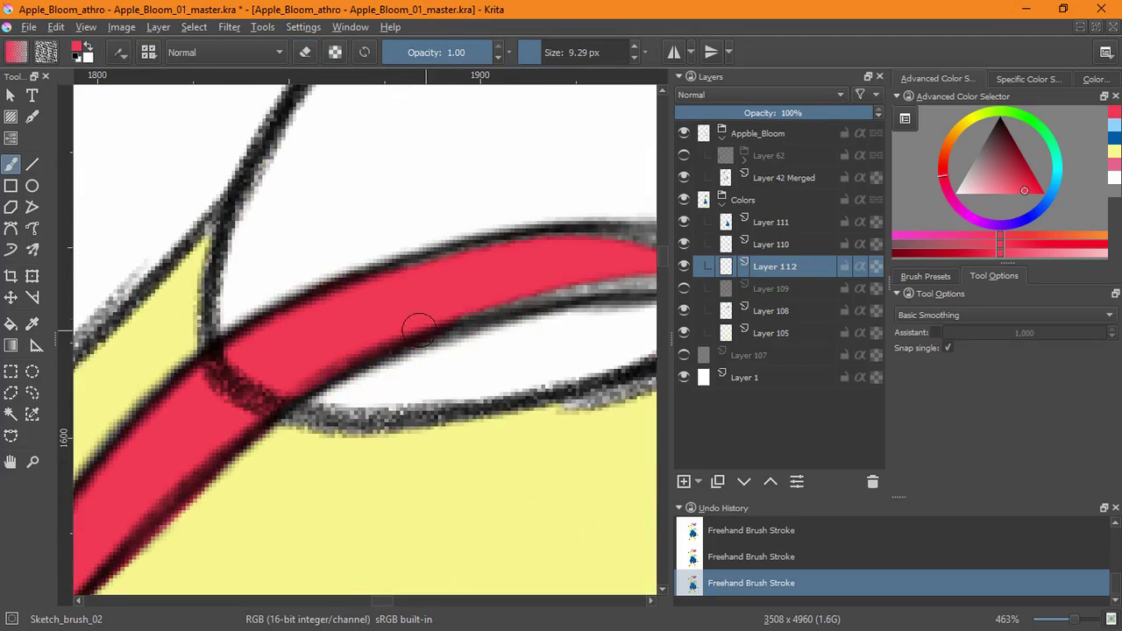
drag(615, 282, 398, 327)
drag(587, 315, 374, 355)
mouse_move(405, 319)
mouse_down()
mouse_move(458, 316)
mouse_move(324, 289)
mouse_up()
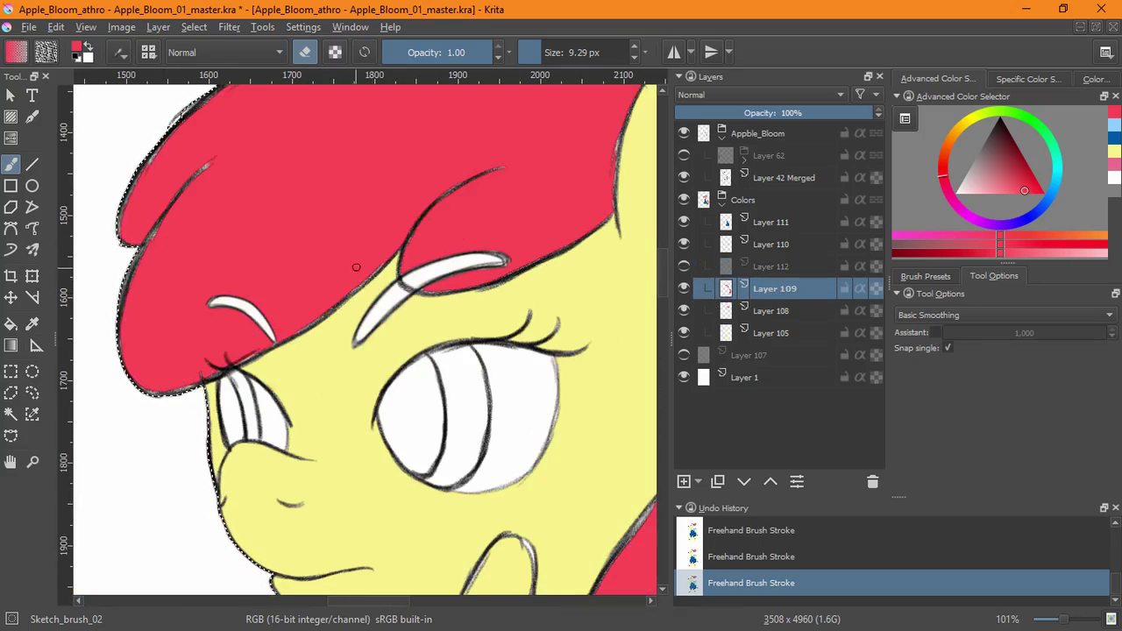
On Layer 109, paint red over the pale gaps along the fringe's outer edge and the top of the hair
drag(190, 377, 190, 383)
key(e)
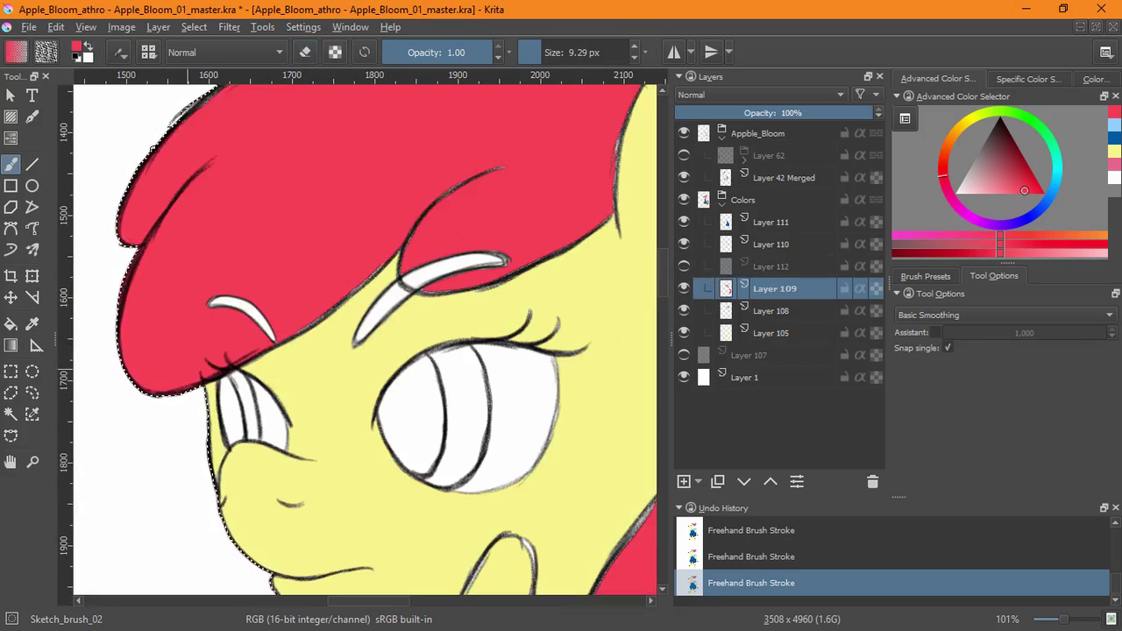
drag(172, 124, 223, 86)
mouse_move(242, 96)
mouse_down()
mouse_move(185, 281)
mouse_move(333, 206)
mouse_up()
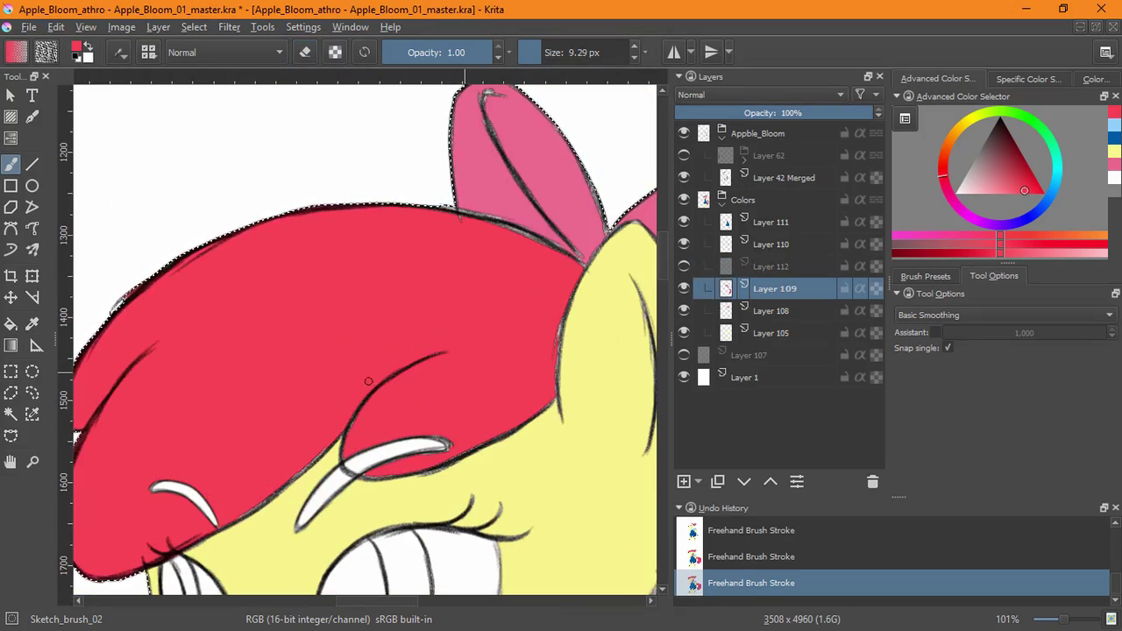
drag(438, 377, 433, 110)
drag(433, 110, 248, 469)
mouse_move(513, 517)
mouse_down()
mouse_move(292, 574)
mouse_move(213, 530)
mouse_up()
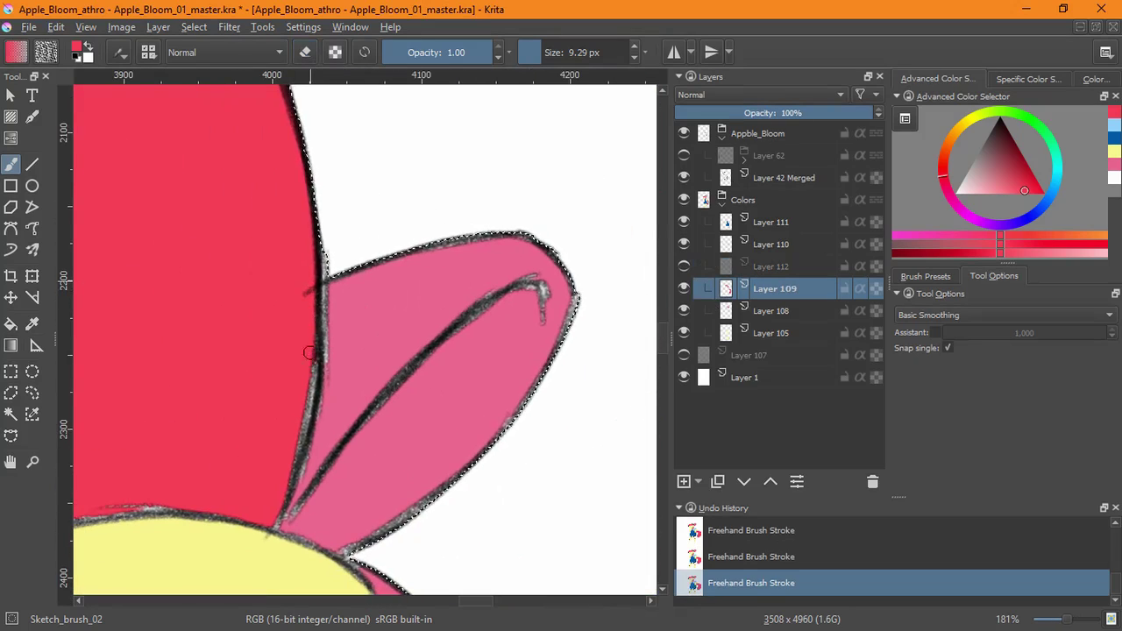
Paint red along the hair's edge where it meets the bow and the front of the ear
drag(311, 353, 292, 494)
mouse_move(180, 280)
mouse_down()
mouse_move(353, 551)
mouse_move(339, 550)
mouse_up()
drag(562, 411, 368, 342)
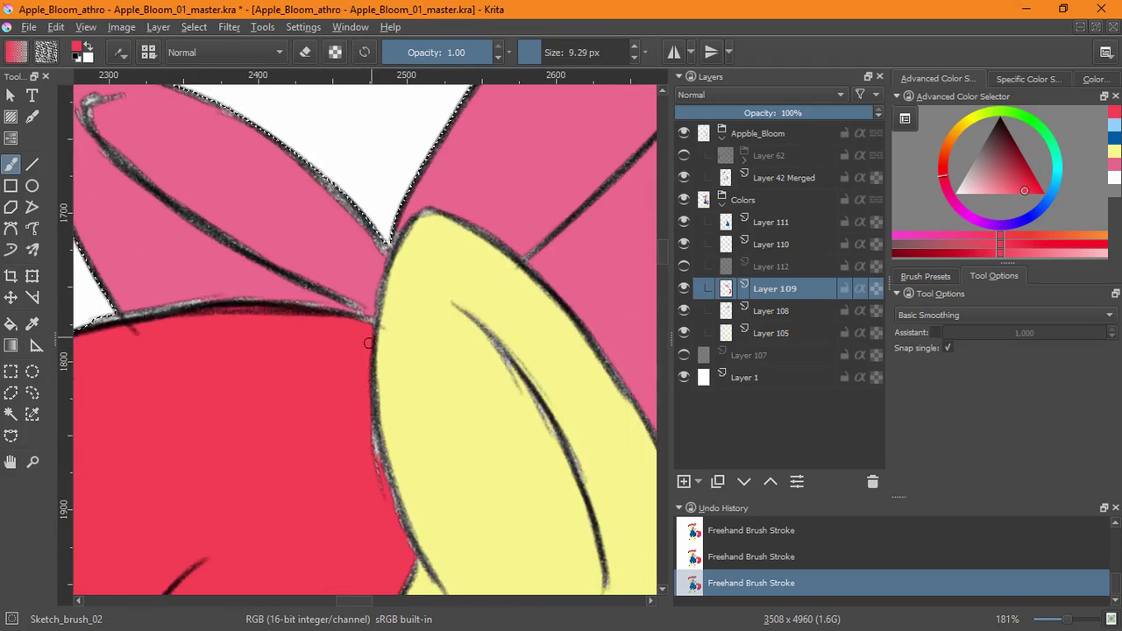
drag(386, 480, 431, 243)
key(ctrl+z)
drag(396, 510, 434, 260)
drag(435, 260, 454, 314)
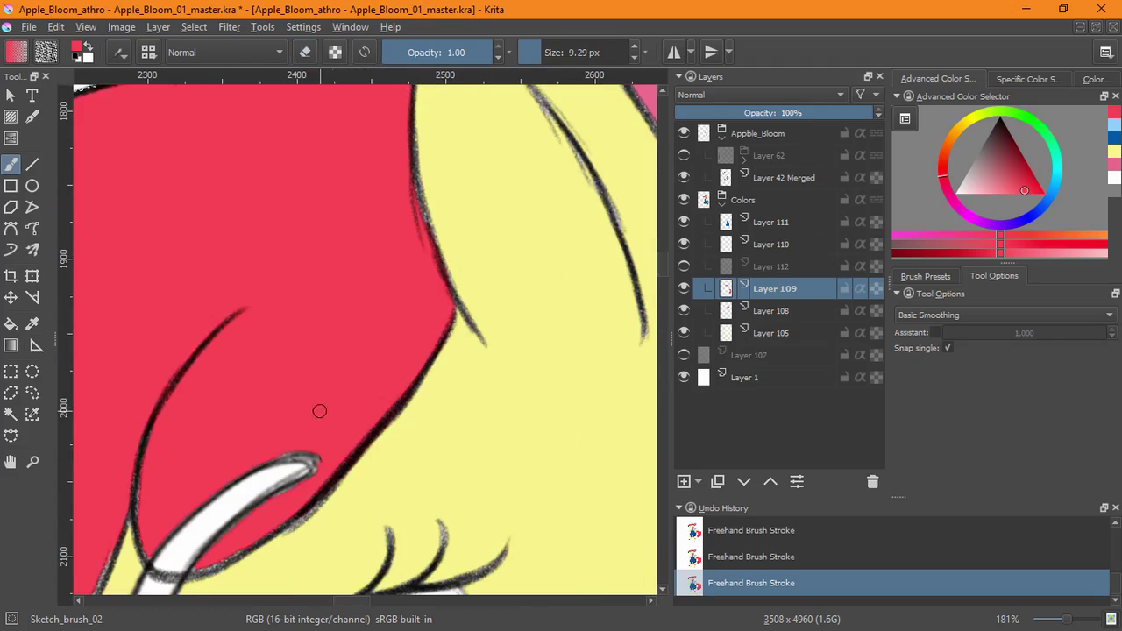
Paint red around the near eyebrow and along the fringe's lower edge above the near eye
drag(251, 564, 398, 356)
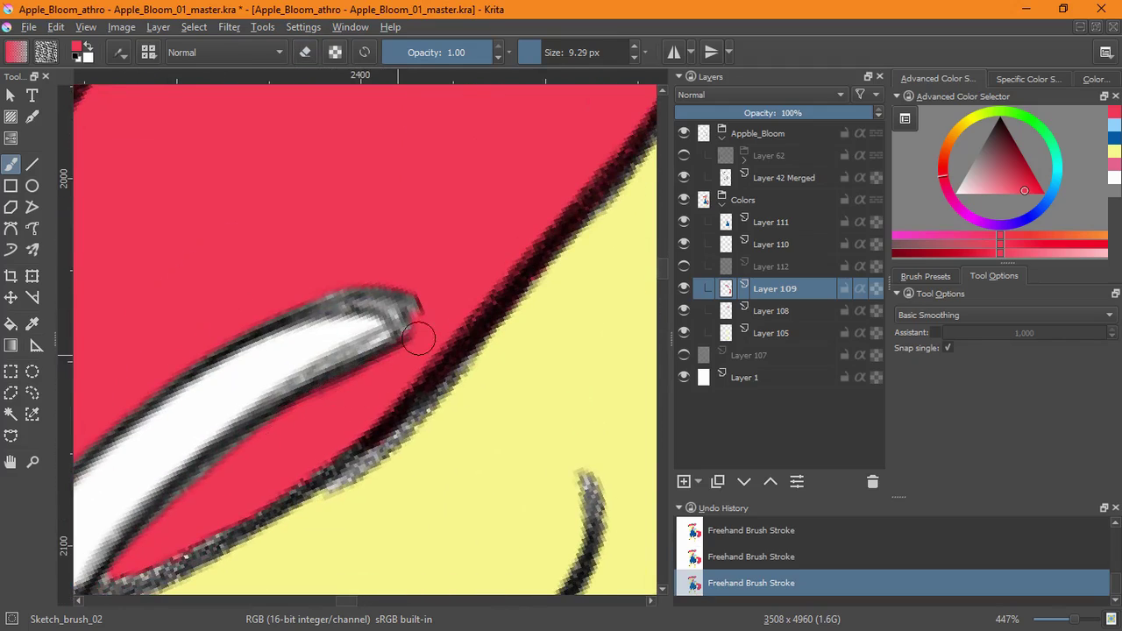
drag(297, 413, 444, 256)
drag(270, 431, 438, 344)
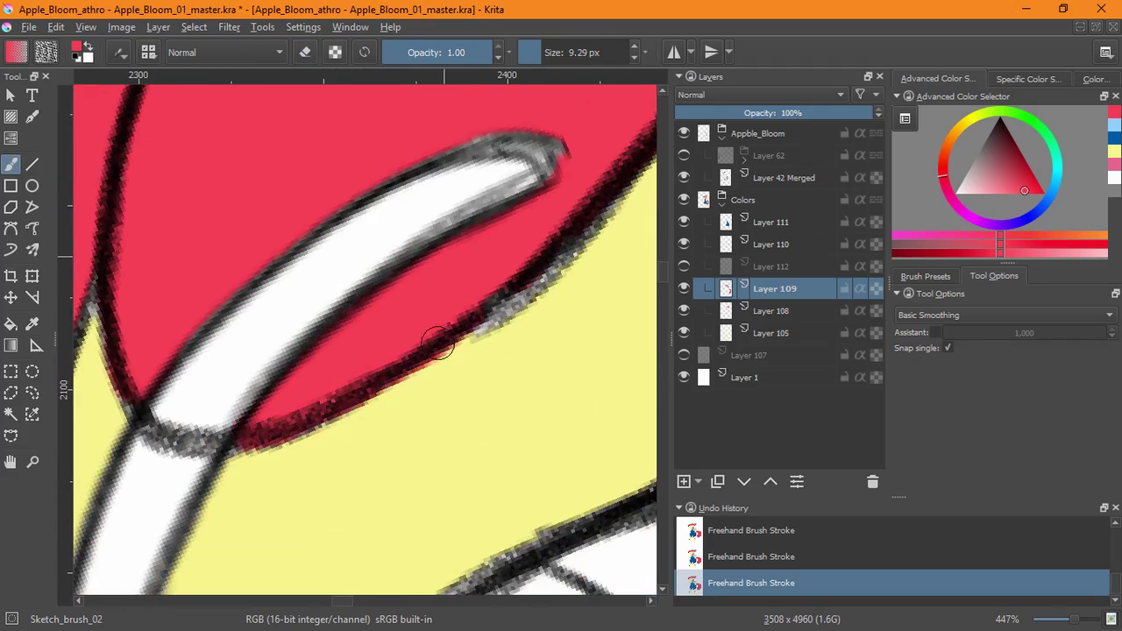
drag(101, 248, 225, 167)
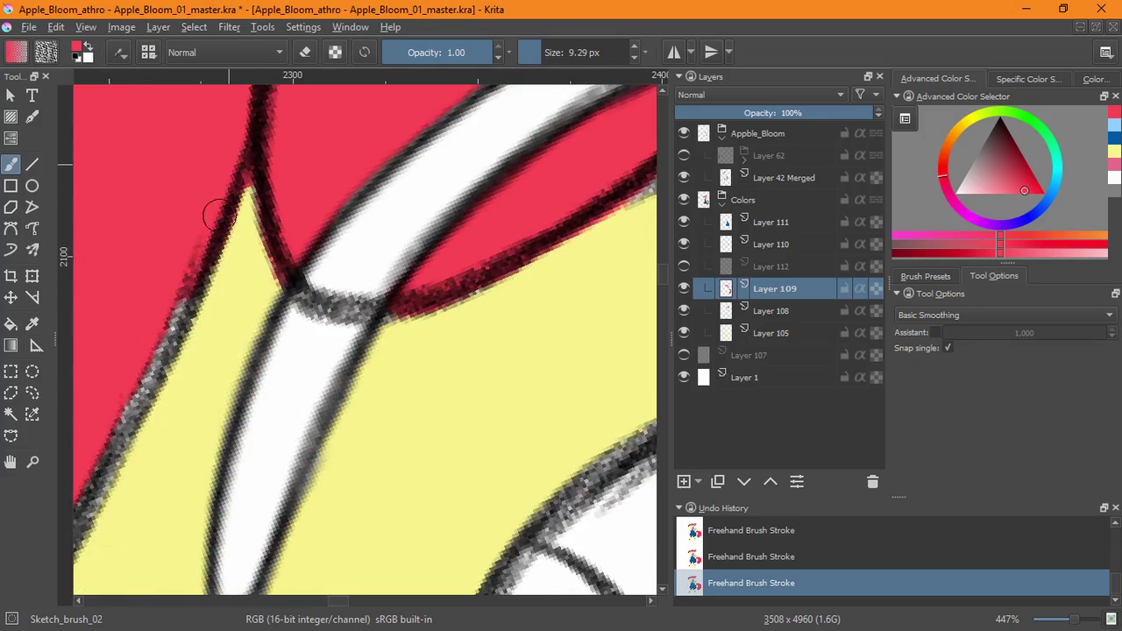
Paint red along the fringe's forehead edge from the near eyebrow to its tip above the far eye
drag(190, 266, 135, 407)
drag(138, 404, 263, 213)
drag(255, 221, 220, 280)
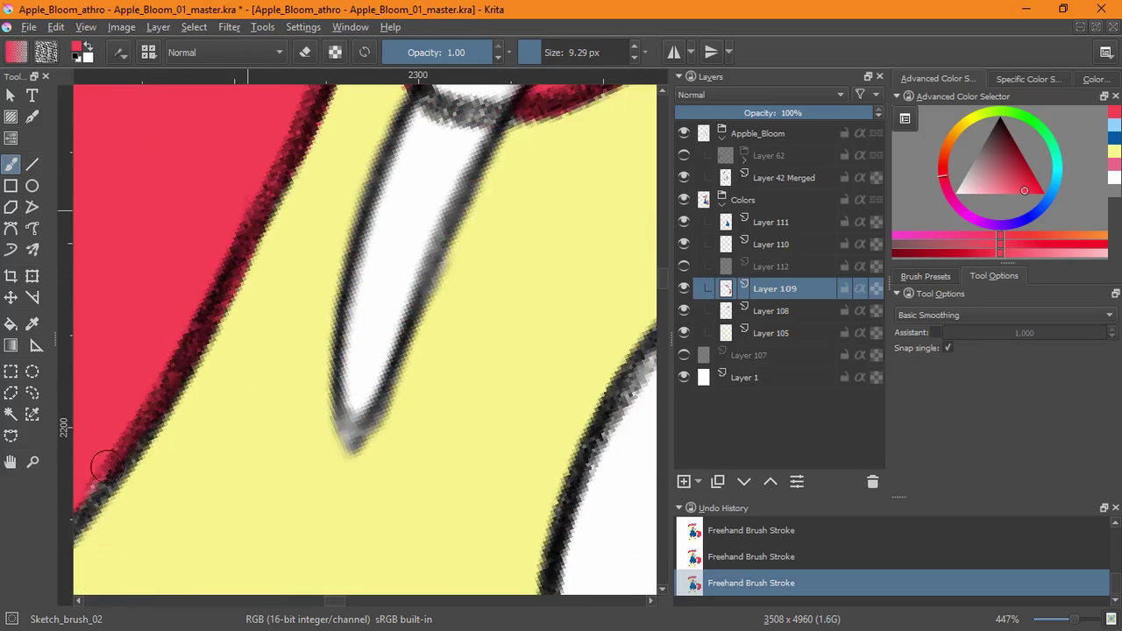
scroll(137, 396, down, 2)
scroll(558, 312, down, 3)
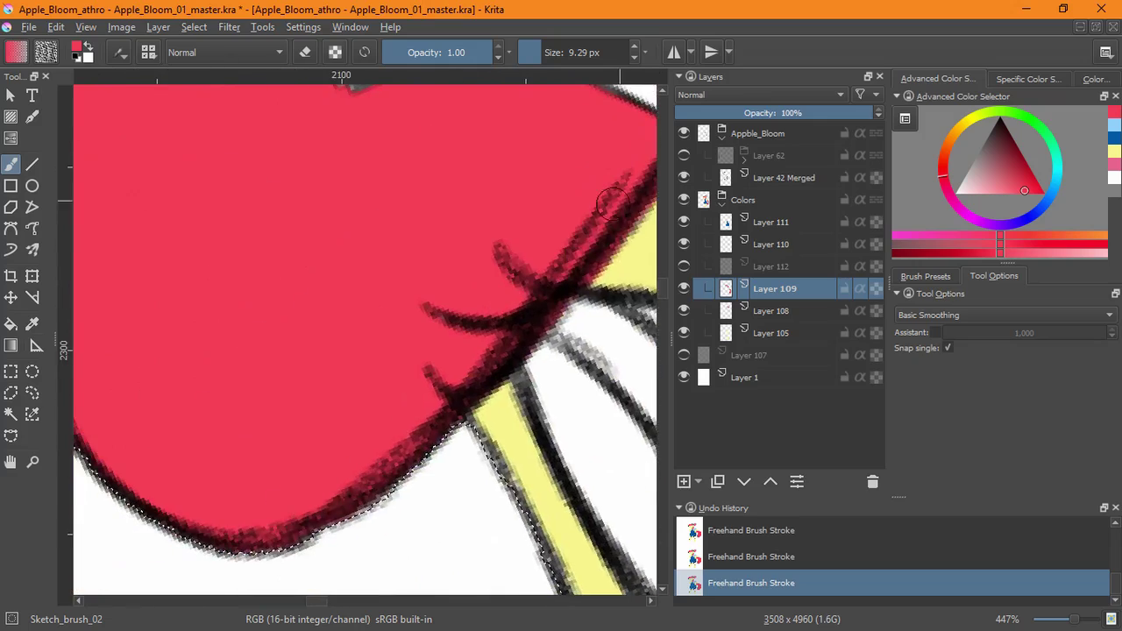
scroll(559, 313, up, 5)
Paint red over the pale gaps along the side hair lock's face edge, inner strand line and tip
drag(338, 583, 301, 277)
drag(158, 535, 283, 319)
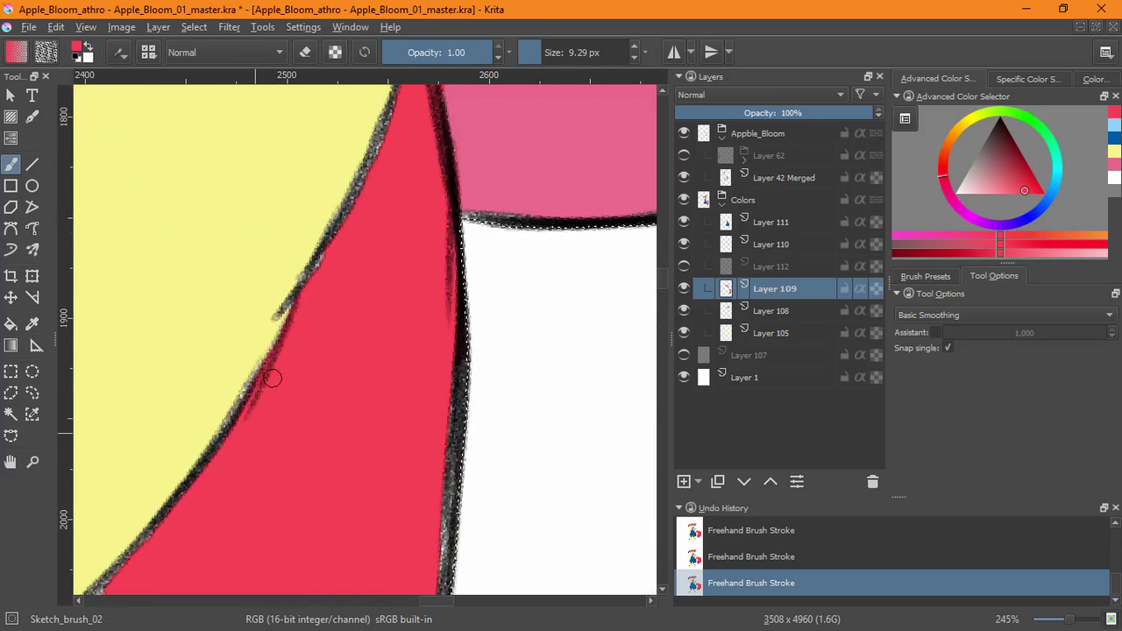
mouse_move(219, 469)
mouse_down()
mouse_move(396, 255)
mouse_move(213, 461)
mouse_up()
mouse_move(275, 373)
mouse_down()
mouse_move(205, 456)
mouse_move(284, 277)
mouse_up()
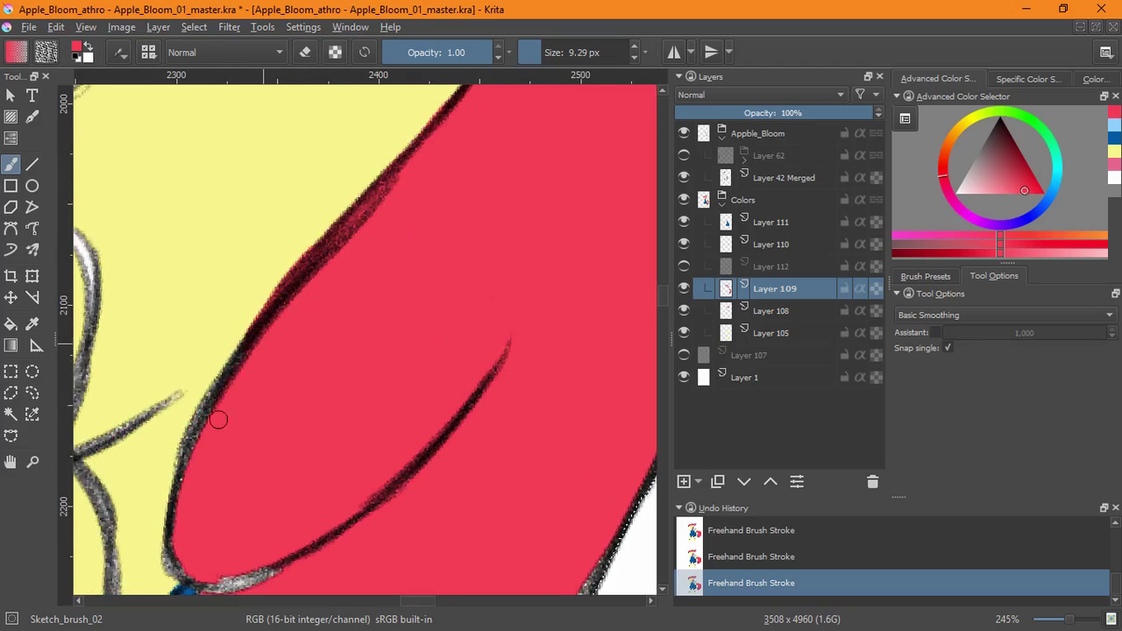
drag(218, 420, 182, 500)
drag(239, 550, 314, 352)
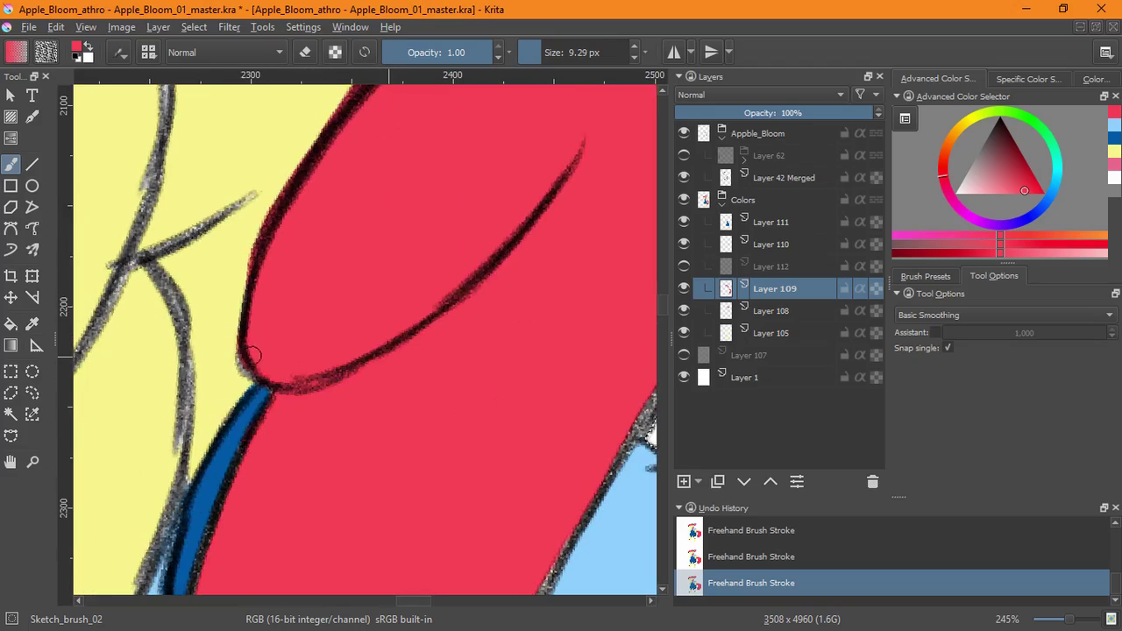
Paint red along both edges of the side hair lock where it tapers to its tip over the overalls and shirt
drag(240, 521, 266, 326)
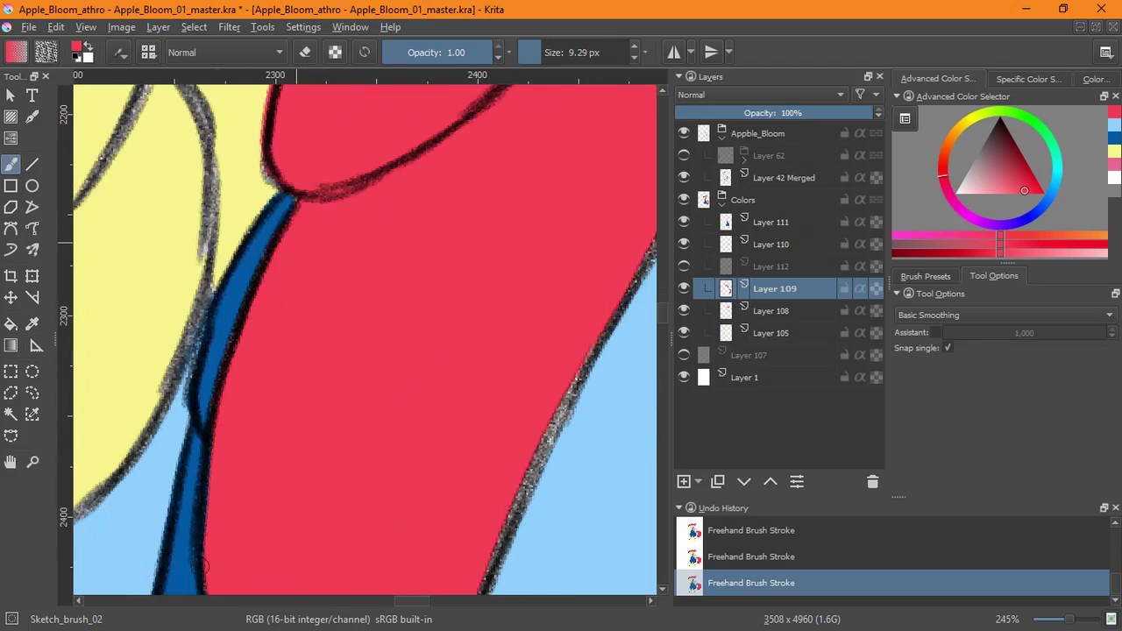
drag(201, 565, 191, 386)
mouse_move(193, 400)
mouse_down()
mouse_move(247, 539)
mouse_move(197, 372)
mouse_up()
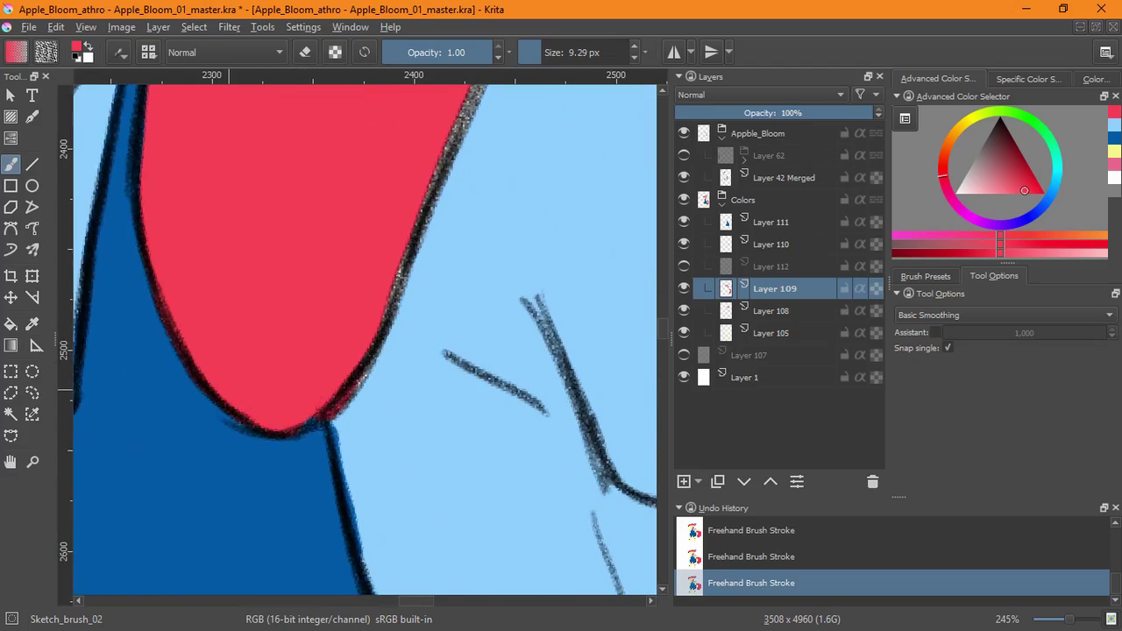
drag(417, 254, 324, 491)
drag(419, 257, 339, 412)
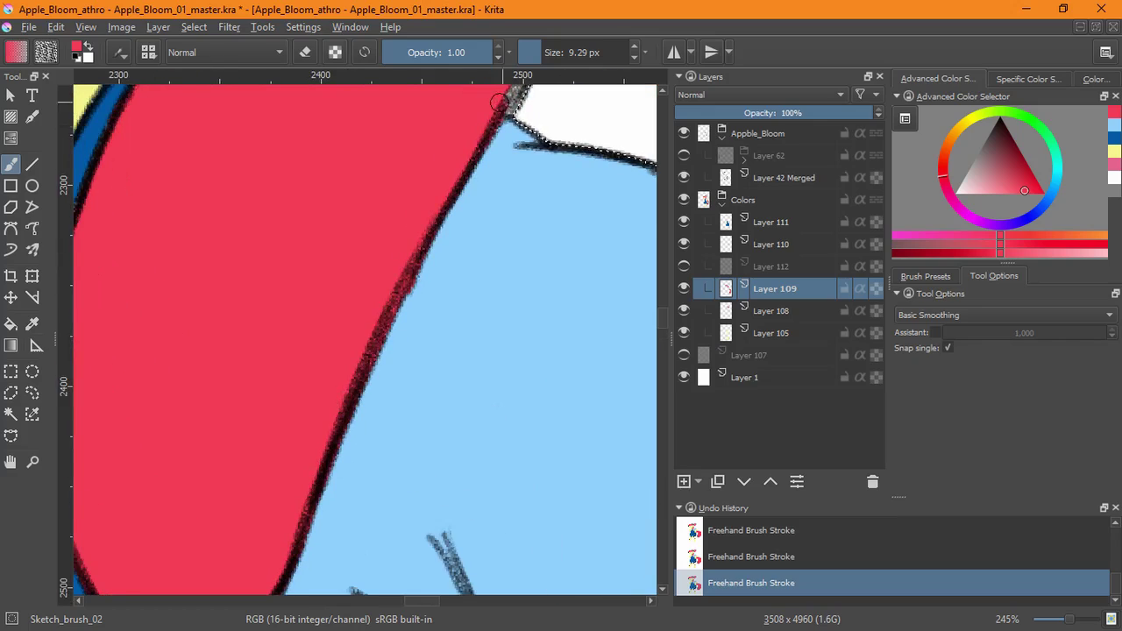
Paint red along the side lock's outer edge from the shirt up to the bow, and along its cheek edge
drag(499, 103, 340, 427)
mouse_move(354, 452)
mouse_down()
mouse_move(491, 133)
mouse_move(461, 377)
mouse_up()
mouse_move(469, 374)
mouse_down()
mouse_move(506, 198)
mouse_move(503, 113)
mouse_up()
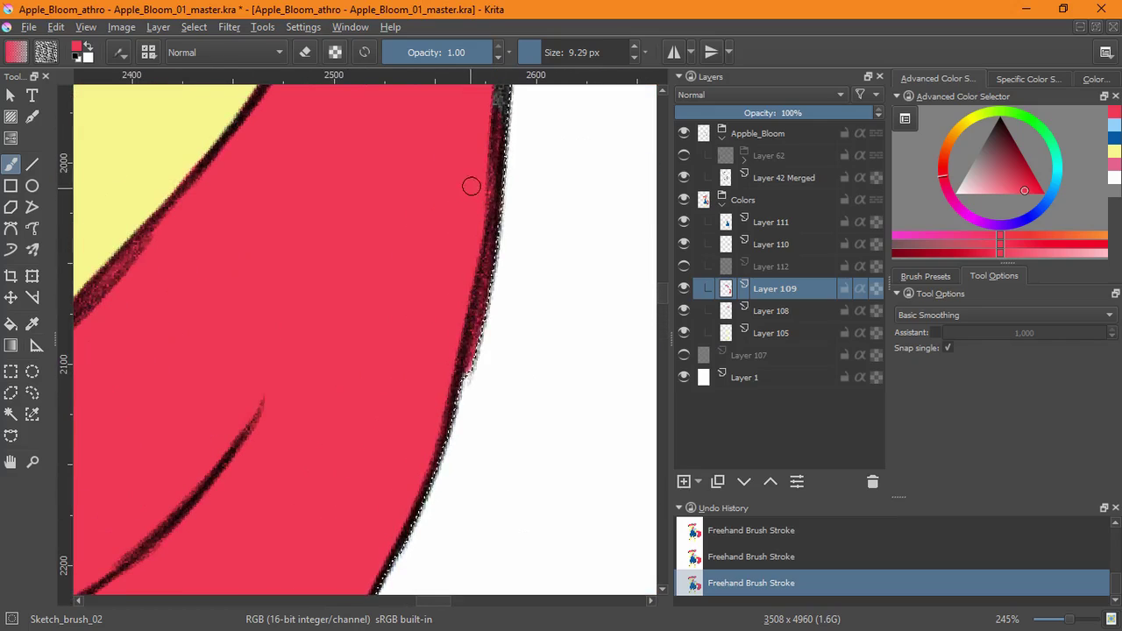
drag(472, 149, 443, 591)
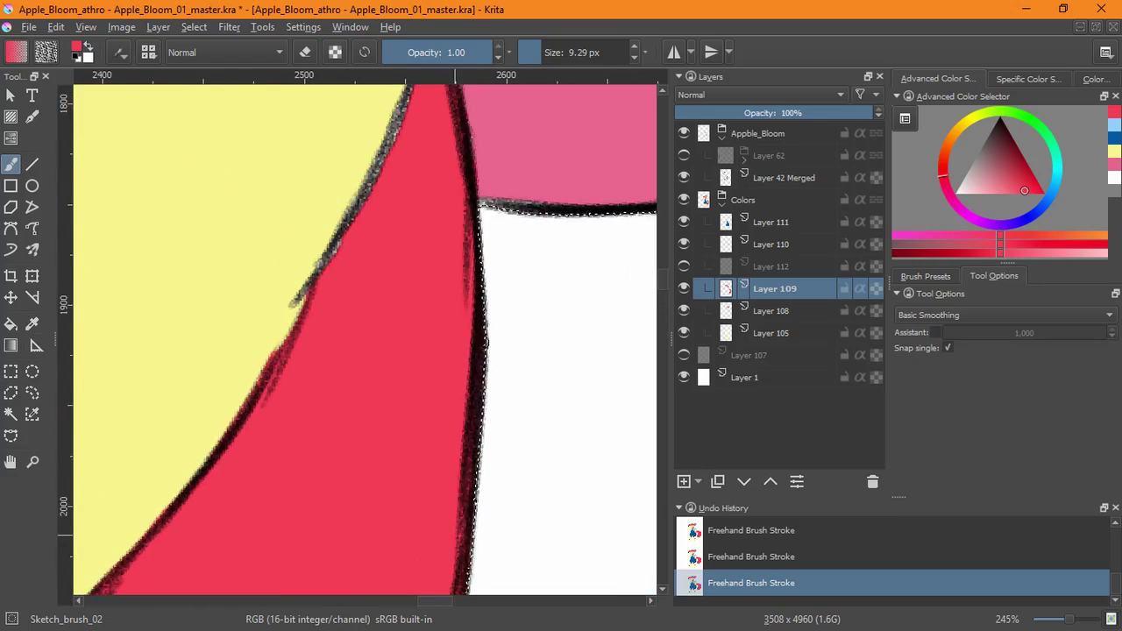
drag(431, 221, 399, 563)
drag(399, 563, 408, 139)
Paint red over the pale gaps around the small strand tip on the tail's outer side
scroll(647, 390, up, 5)
mouse_move(647, 390)
mouse_down()
mouse_move(430, 216)
mouse_move(523, 448)
mouse_up()
mouse_move(348, 460)
mouse_down()
mouse_move(226, 226)
mouse_move(210, 162)
mouse_up()
mouse_move(294, 93)
mouse_down()
mouse_move(401, 220)
mouse_move(421, 511)
mouse_up()
mouse_move(346, 467)
mouse_down()
mouse_move(384, 585)
mouse_move(380, 488)
mouse_move(409, 197)
mouse_up()
Paint red down the tail's long outer edge below the small strand tip
drag(382, 215, 428, 592)
mouse_move(434, 535)
mouse_down()
mouse_move(415, 267)
mouse_move(411, 591)
mouse_move(433, 182)
mouse_up()
mouse_move(441, 197)
mouse_down()
mouse_move(448, 289)
mouse_move(361, 585)
mouse_up()
drag(375, 546, 489, 241)
mouse_move(495, 254)
mouse_down()
mouse_move(403, 501)
mouse_move(460, 228)
mouse_up()
Paint red over the pale line-art gaps around the tail's rounded lower end
drag(301, 473, 594, 243)
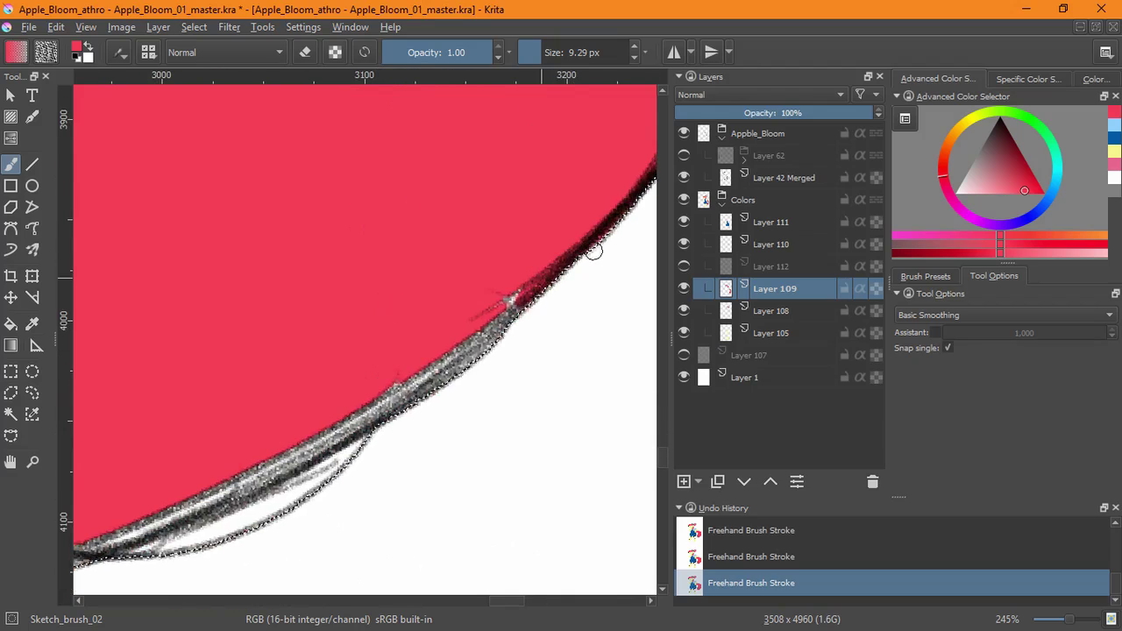
mouse_move(251, 513)
mouse_down()
mouse_move(532, 352)
mouse_move(647, 302)
mouse_up()
mouse_move(438, 386)
mouse_down()
mouse_move(388, 398)
mouse_move(175, 306)
mouse_move(107, 136)
mouse_move(216, 408)
mouse_up()
drag(213, 357, 247, 132)
drag(284, 246, 167, 561)
Paint red up the tail's inner edge, around its small inner strand and along the underside toward the fist
drag(293, 219, 263, 442)
mouse_move(235, 531)
mouse_down()
mouse_move(92, 491)
mouse_move(289, 122)
mouse_up()
drag(289, 176, 209, 500)
mouse_move(251, 396)
mouse_down()
mouse_move(307, 101)
mouse_move(281, 473)
mouse_move(189, 188)
mouse_move(118, 110)
mouse_up()
drag(174, 141, 471, 462)
mouse_move(422, 433)
mouse_down()
mouse_move(268, 377)
mouse_move(84, 407)
mouse_up()
drag(178, 399, 414, 331)
drag(417, 164, 317, 460)
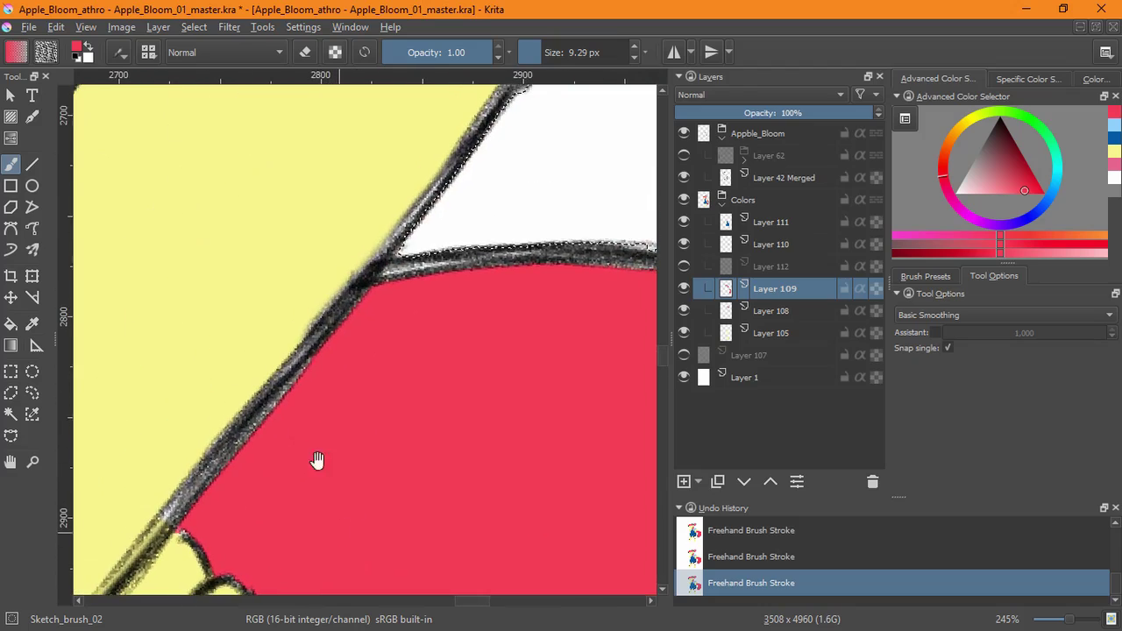
Paint red along the tail's upper edge, from the forearm over the curve toward the outer strand
mouse_move(398, 268)
mouse_down()
mouse_move(496, 273)
mouse_move(633, 255)
mouse_up()
mouse_move(613, 263)
mouse_down()
mouse_move(338, 215)
mouse_move(613, 280)
mouse_move(565, 254)
mouse_up()
mouse_move(583, 368)
mouse_down()
mouse_move(236, 329)
mouse_move(210, 341)
mouse_up()
mouse_move(410, 344)
mouse_down()
mouse_move(260, 255)
mouse_move(545, 446)
mouse_up()
drag(621, 509, 504, 402)
mouse_move(530, 438)
mouse_down()
mouse_move(471, 386)
mouse_move(308, 307)
mouse_up()
drag(565, 545, 492, 462)
drag(594, 578, 447, 393)
drag(285, 576, 416, 471)
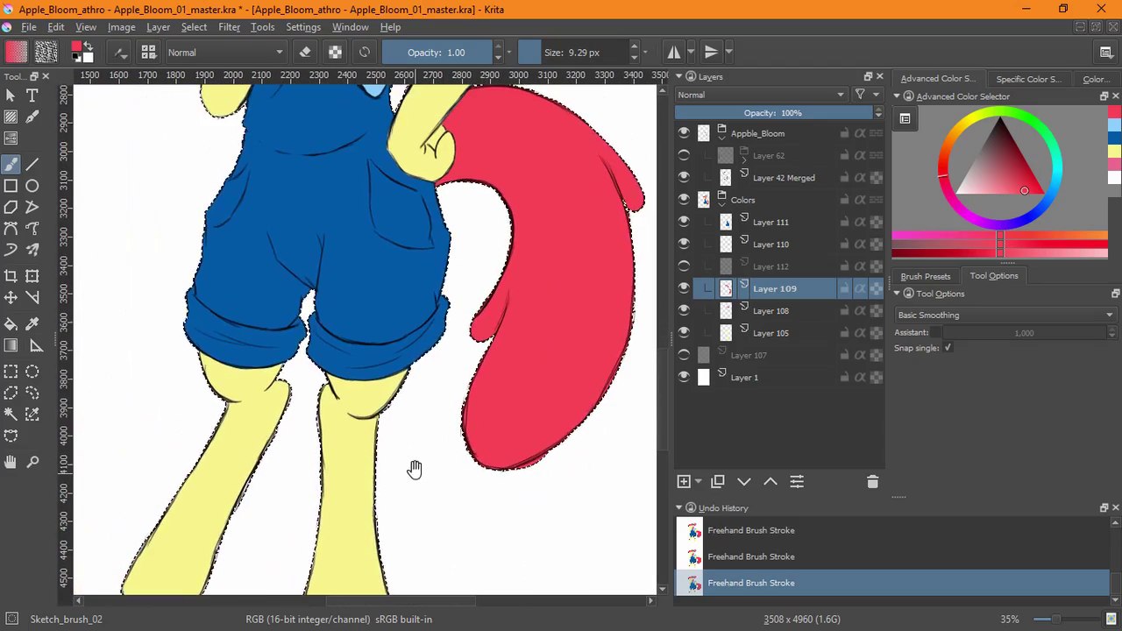
Erase the excess red outside the tail's lower tip and make Layer 112 visible again
key(5)
scroll(558, 483, up, 6)
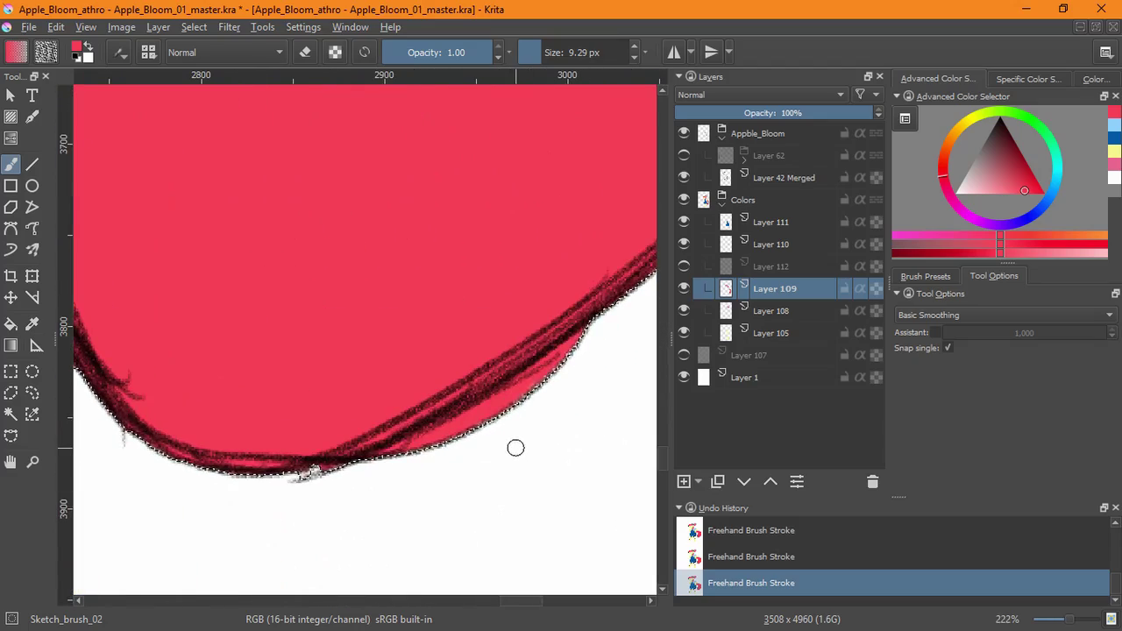
mouse_move(296, 480)
mouse_down()
mouse_move(363, 466)
mouse_move(571, 351)
mouse_move(466, 421)
mouse_up()
scroll(491, 486, down, 10)
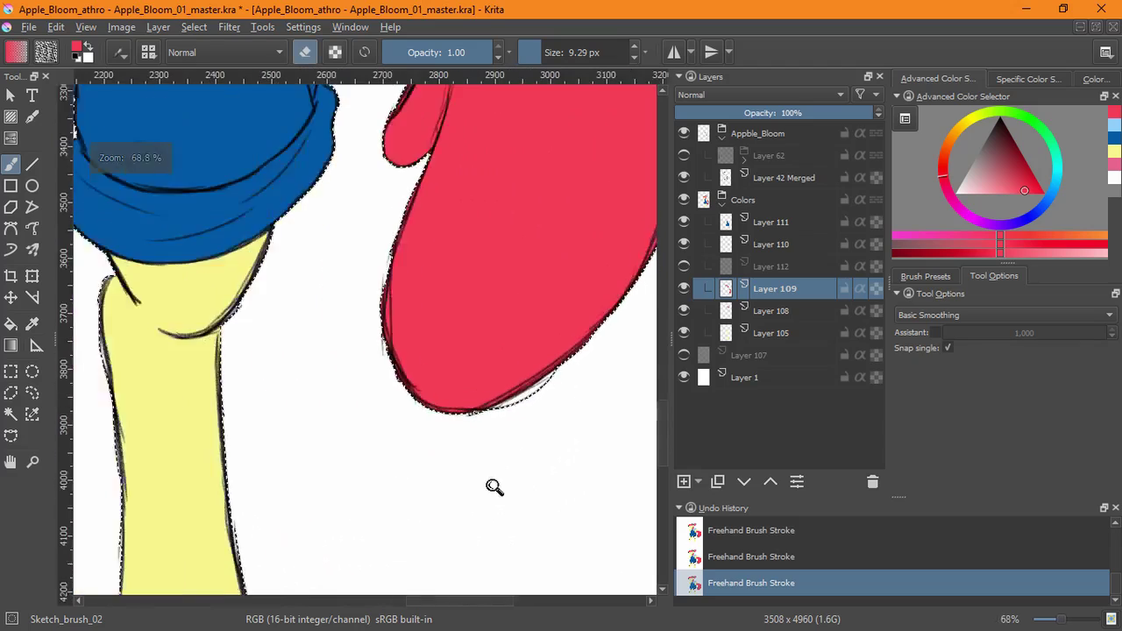
click(684, 266)
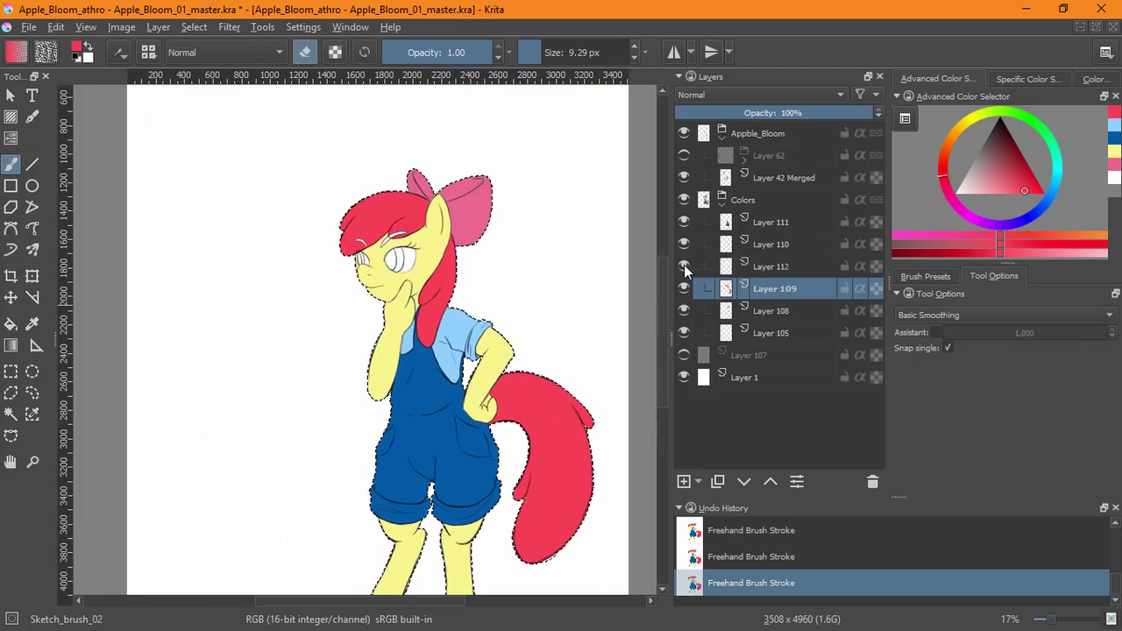
Select Layer 108 and paint the bow's pink along the lower and outer edges of its larger loop
click(701, 310)
click(1114, 164)
scroll(533, 150, up, 10)
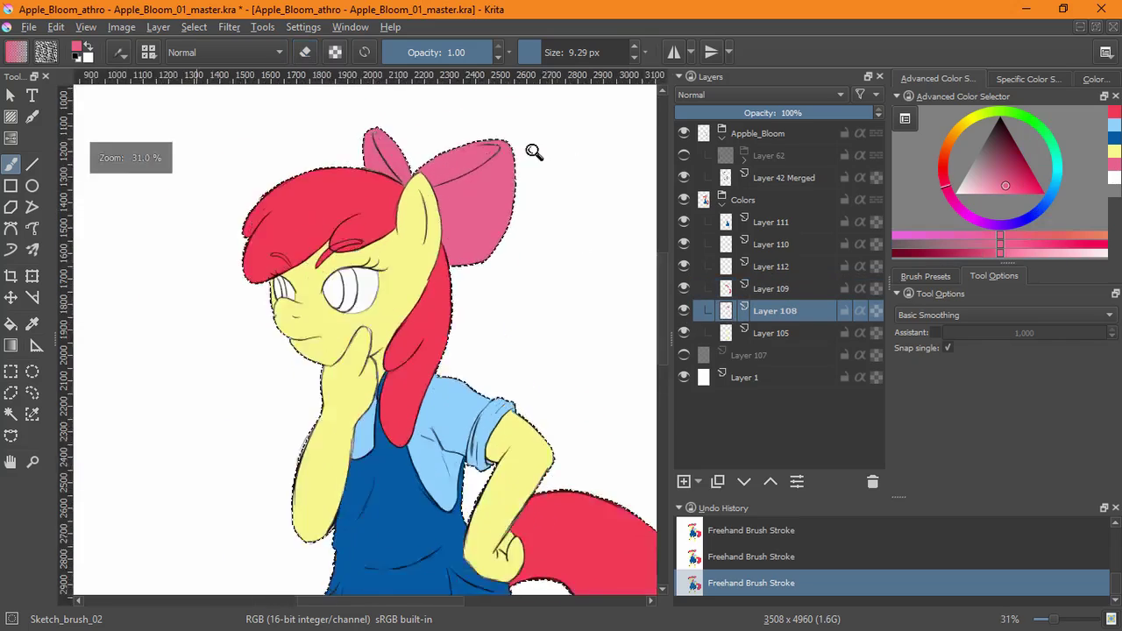
drag(361, 541, 650, 447)
drag(538, 441, 330, 489)
mouse_move(438, 499)
mouse_down()
mouse_move(586, 289)
mouse_move(650, 110)
mouse_up()
drag(651, 123, 505, 377)
mouse_move(512, 386)
mouse_down()
mouse_move(549, 260)
mouse_move(561, 114)
mouse_up()
drag(564, 235, 488, 575)
drag(484, 574, 506, 170)
drag(502, 214, 500, 473)
Paint pink along the larger bow loop's upper edge and around its outer corner
mouse_move(498, 474)
mouse_down()
mouse_move(483, 307)
mouse_move(420, 109)
mouse_up()
mouse_move(426, 129)
mouse_down()
mouse_move(570, 342)
mouse_move(395, 301)
mouse_move(125, 340)
mouse_up()
mouse_move(233, 362)
mouse_down()
mouse_move(393, 443)
mouse_move(451, 454)
mouse_up()
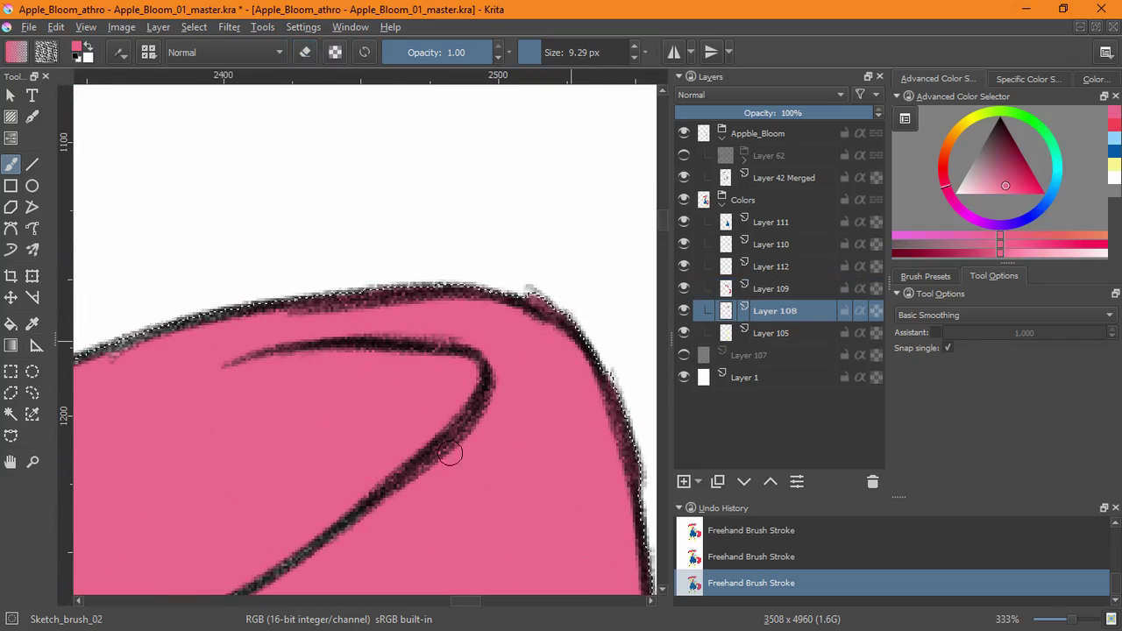
drag(351, 493, 596, 232)
mouse_move(596, 233)
mouse_down()
mouse_move(175, 438)
mouse_move(105, 498)
mouse_up()
drag(193, 484, 427, 382)
Paint pink along the larger bow loop's inner fold line and its upper edge toward the ear tip
drag(296, 315, 490, 474)
mouse_move(248, 444)
mouse_down()
mouse_move(205, 476)
mouse_move(180, 347)
mouse_up()
drag(257, 420, 630, 203)
drag(561, 261, 74, 412)
drag(220, 338, 613, 267)
drag(219, 333, 578, 261)
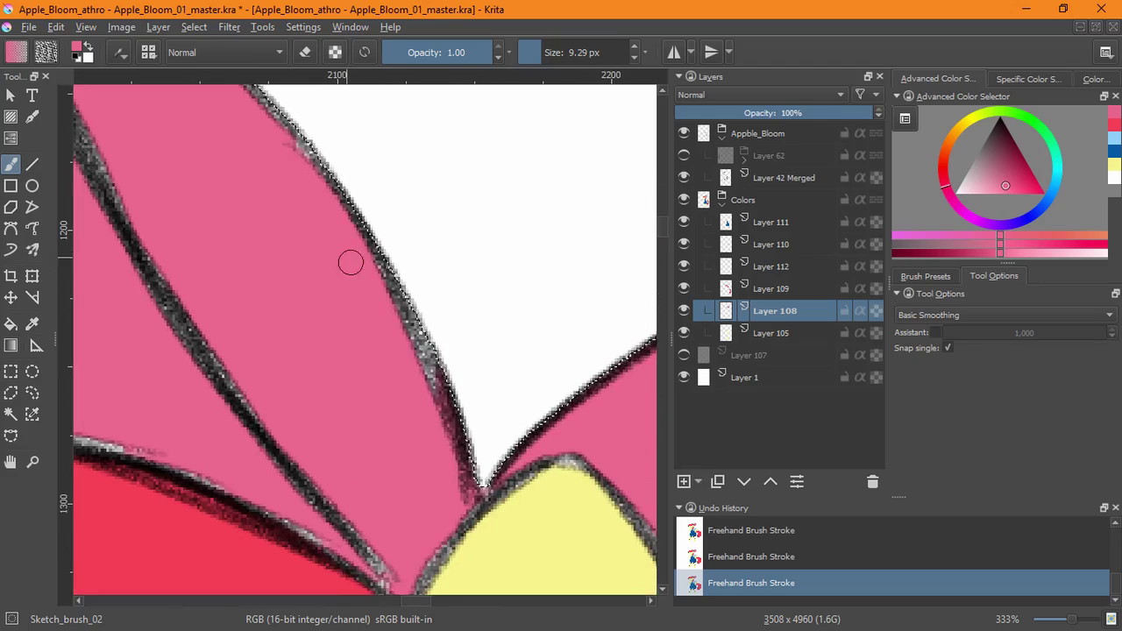
Paint pink along the smaller bow loop's inner edge and down its fold line to the ear
mouse_move(443, 394)
mouse_down()
mouse_move(264, 95)
mouse_move(470, 392)
mouse_up()
mouse_move(509, 431)
mouse_down()
mouse_move(362, 313)
mouse_move(169, 436)
mouse_up()
drag(301, 323, 261, 368)
mouse_move(342, 337)
mouse_down()
mouse_move(371, 566)
mouse_move(310, 369)
mouse_up()
drag(307, 373, 403, 536)
drag(261, 339, 461, 582)
drag(446, 525, 424, 347)
drag(415, 395, 499, 482)
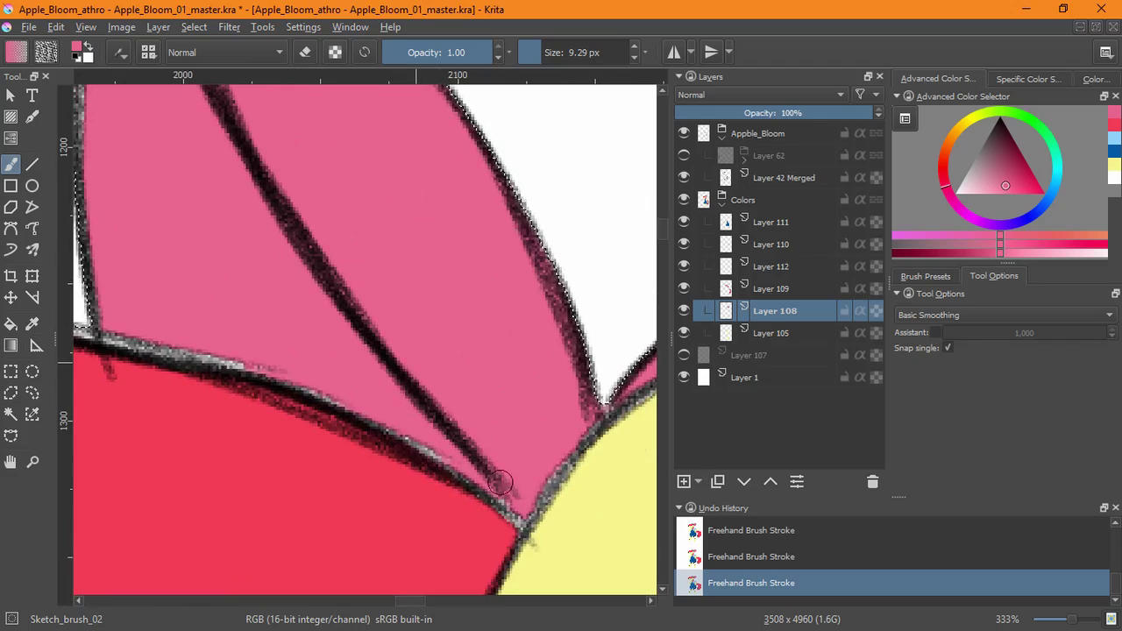
Set the blending mode of the line art layer group to Multiply
click(765, 133)
click(762, 94)
click(728, 182)
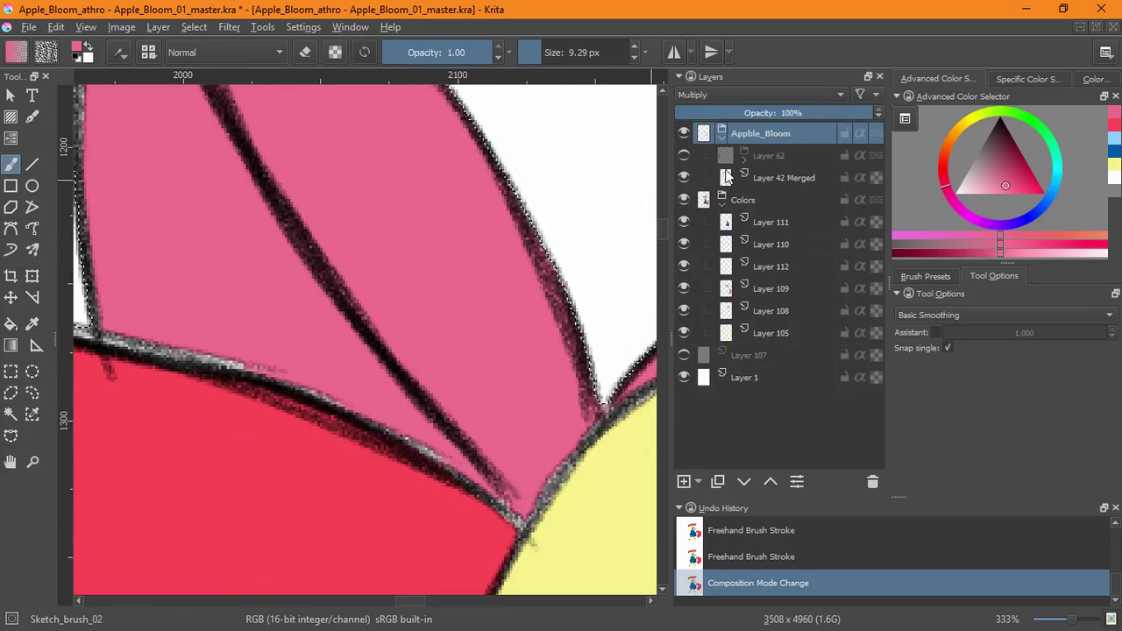
On Layer 108, paint pink along the smaller bow loop's lower edge above the hair and beside the ear tip
click(730, 310)
drag(464, 463, 377, 422)
drag(199, 357, 309, 377)
drag(303, 371, 459, 437)
mouse_move(370, 428)
mouse_down()
mouse_move(284, 406)
mouse_move(245, 99)
mouse_move(233, 159)
mouse_up()
drag(233, 160, 213, 408)
drag(570, 517, 329, 163)
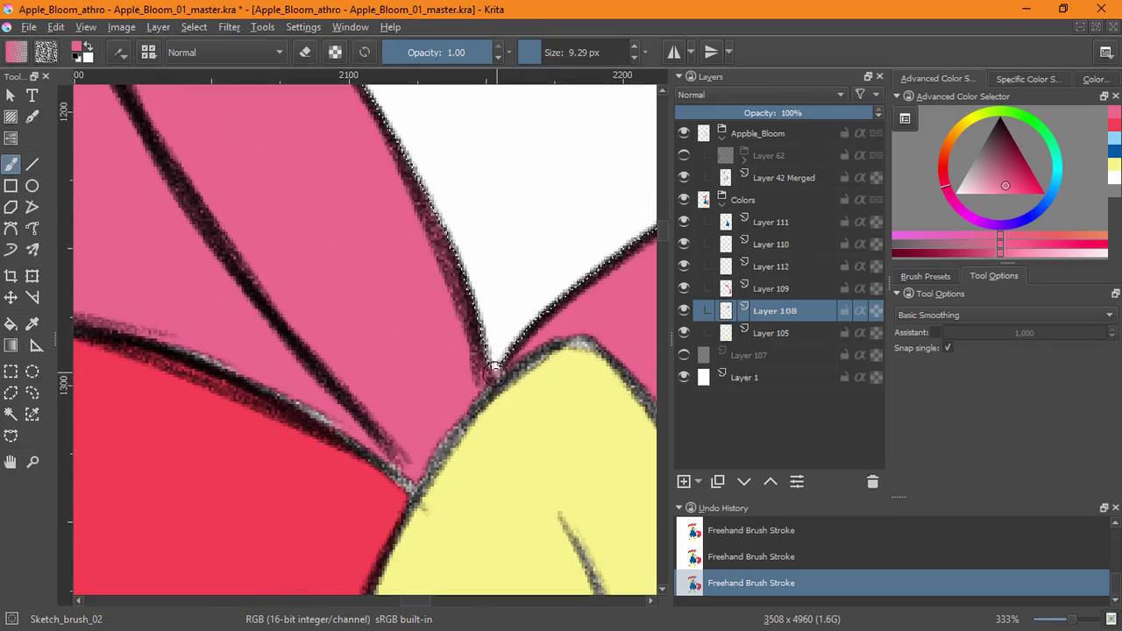
mouse_move(495, 373)
mouse_down()
mouse_move(412, 478)
mouse_move(397, 469)
mouse_up()
drag(220, 357, 104, 366)
scroll(529, 306, down, 6)
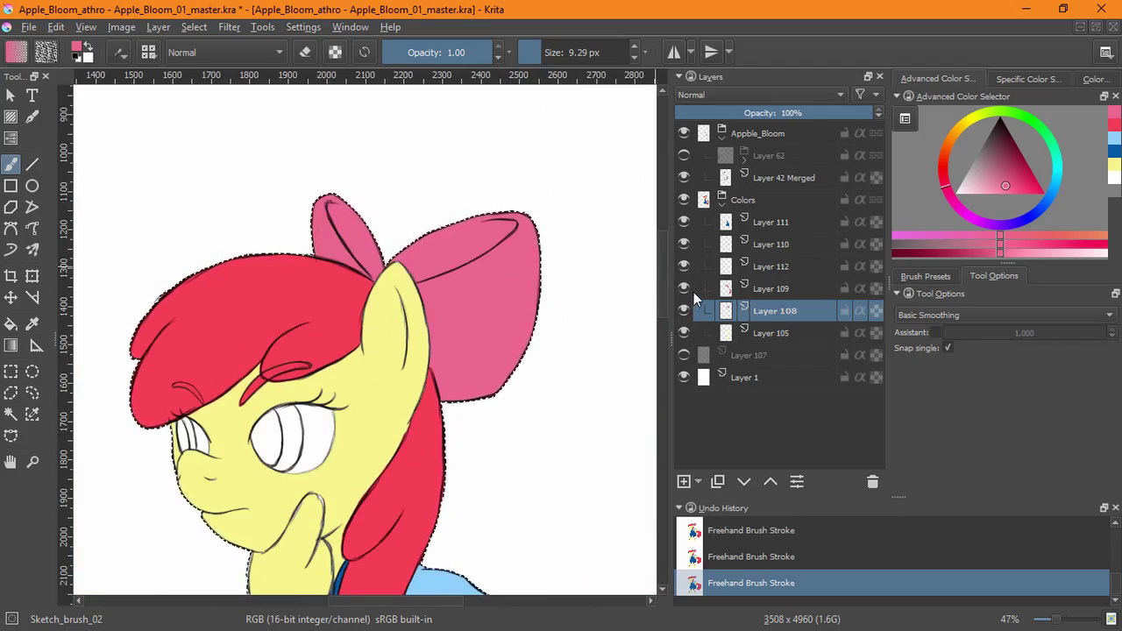
Select Layer 105 and paint the skin yellow along the ear's outlines and inner crease line
click(771, 333)
click(1114, 164)
scroll(400, 335, up, 5)
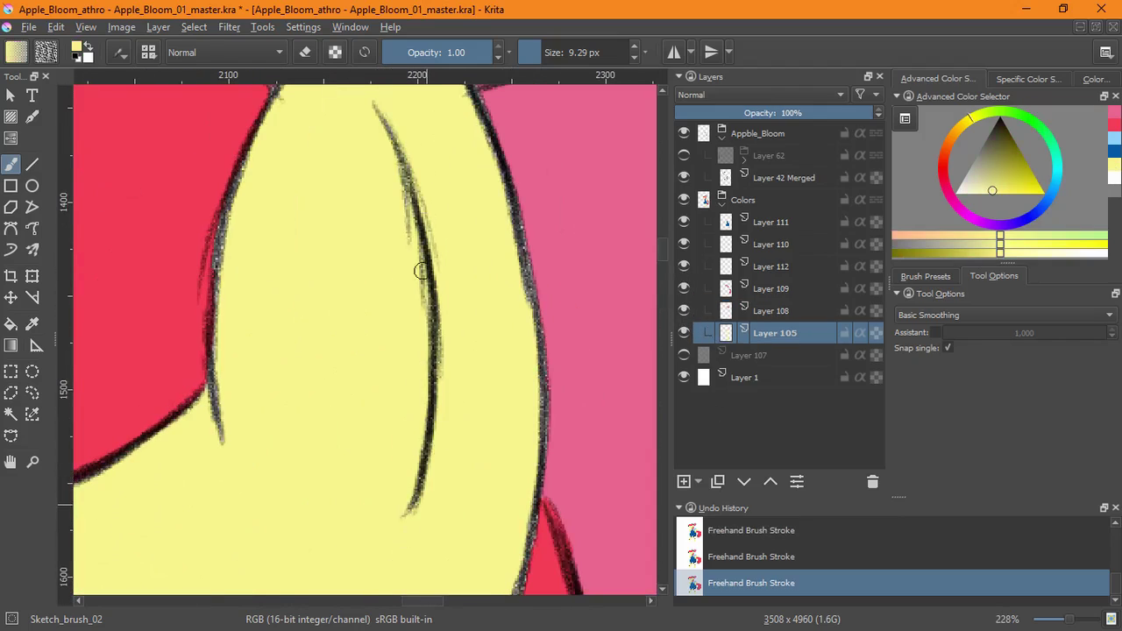
drag(288, 153, 225, 421)
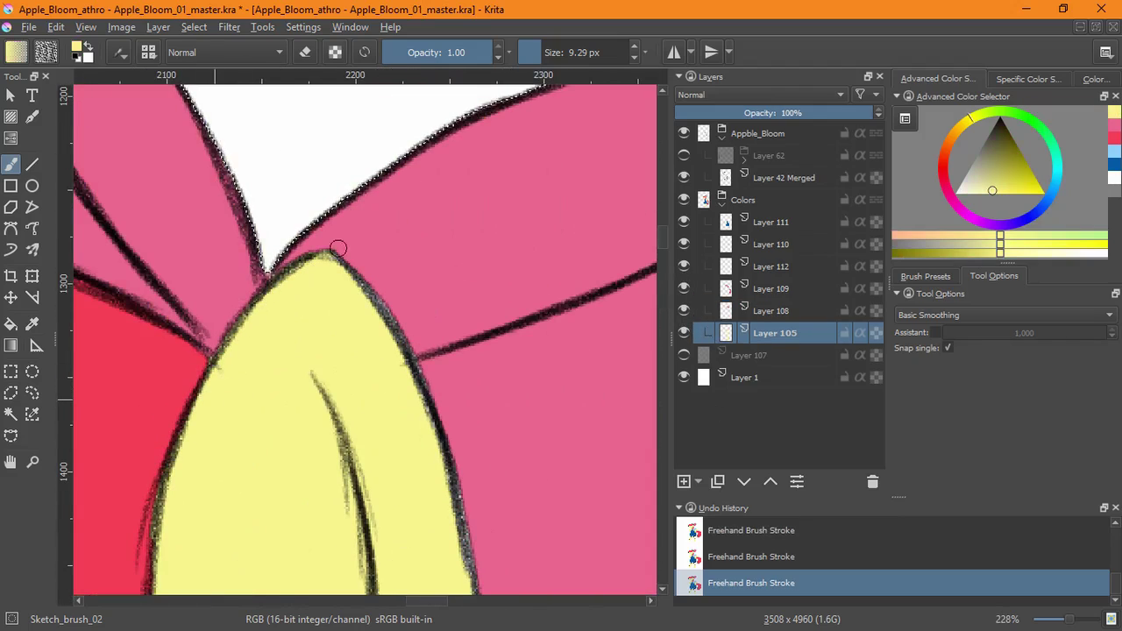
drag(428, 403, 459, 561)
mouse_move(457, 562)
mouse_down()
mouse_move(384, 362)
mouse_move(399, 532)
mouse_up()
drag(399, 532, 419, 322)
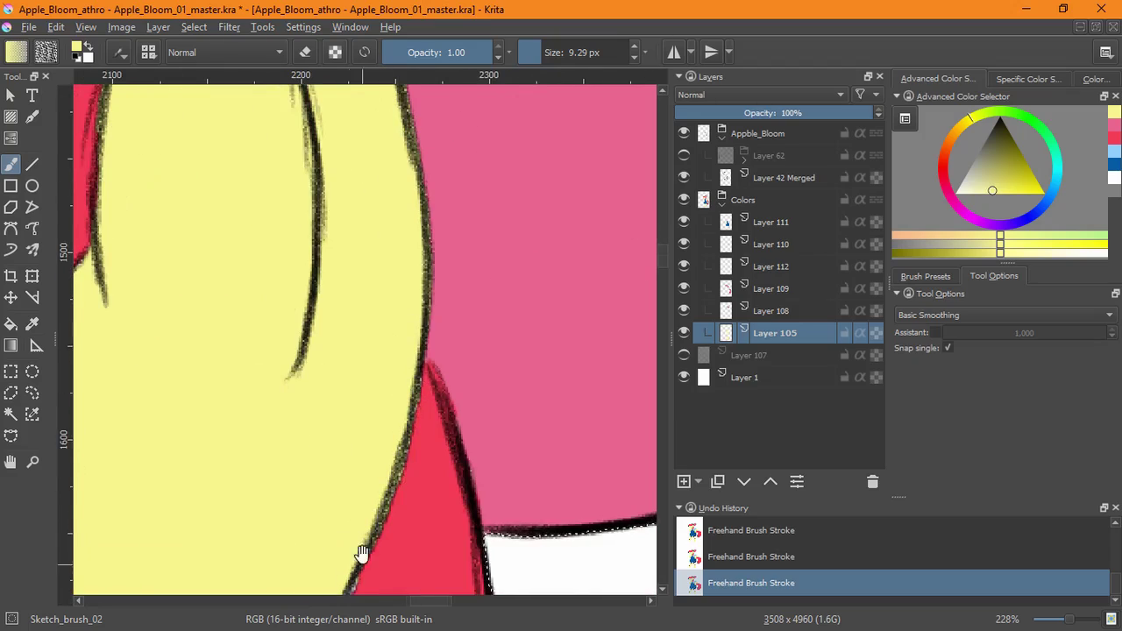
Paint yellow along the cheek's edge beside the side hair and around the raised finger
drag(362, 554, 426, 334)
drag(211, 559, 419, 333)
drag(158, 556, 367, 332)
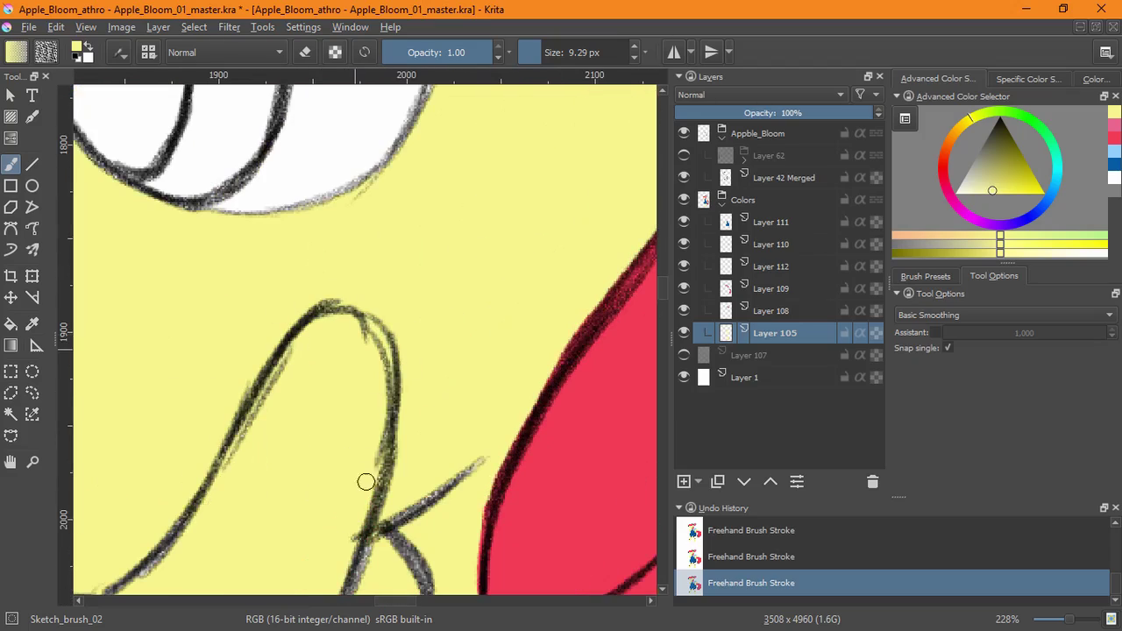
drag(432, 505, 405, 324)
mouse_move(388, 589)
mouse_down()
mouse_move(363, 481)
mouse_move(499, 396)
mouse_up()
Paint yellow down the outer edge of the raised forearm
mouse_move(343, 474)
mouse_down()
mouse_move(383, 225)
mouse_move(429, 253)
mouse_up()
drag(341, 505, 386, 263)
drag(289, 561, 350, 333)
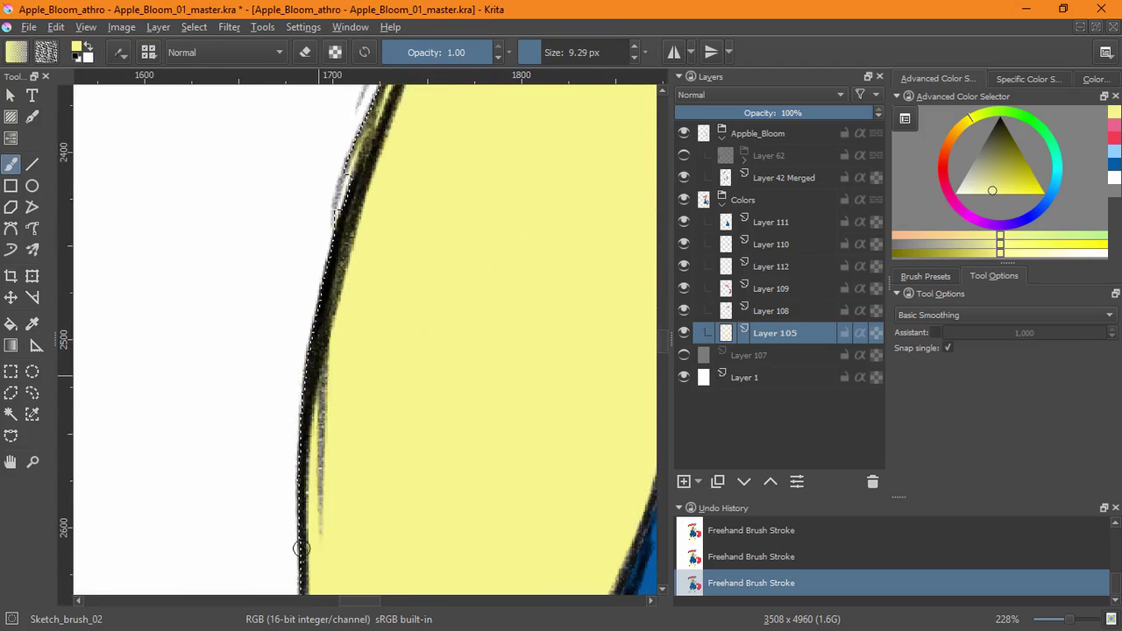
drag(340, 531, 355, 265)
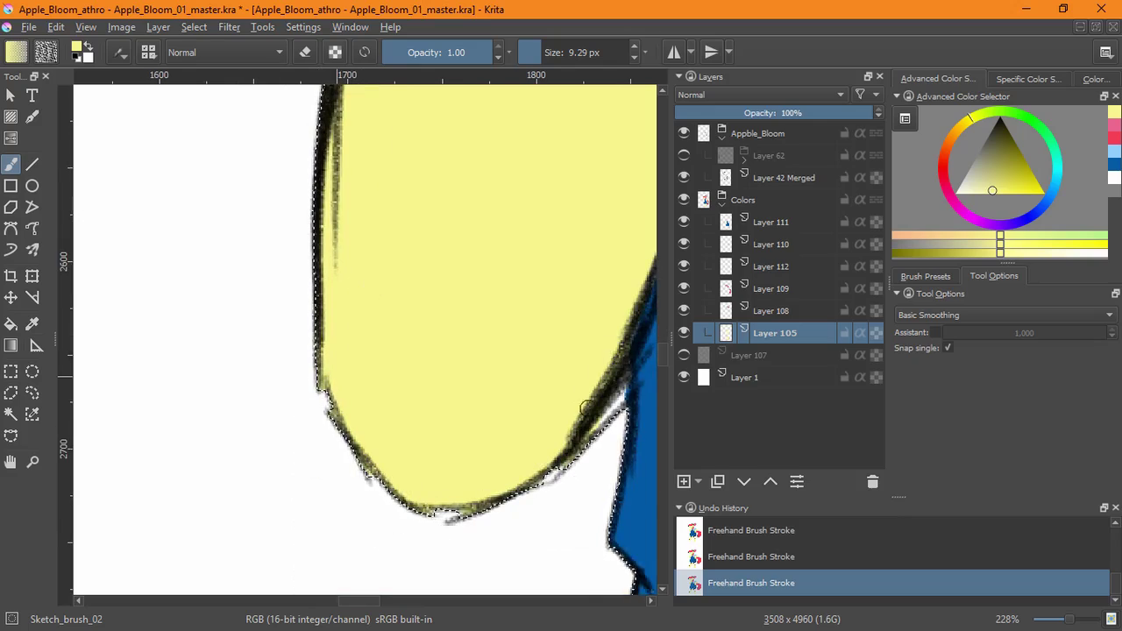
Paint yellow around the raised arm's elbow and up its inner edge beside the overalls and shirt
drag(617, 309, 477, 462)
drag(554, 222, 517, 424)
drag(582, 153, 584, 108)
drag(589, 155, 541, 385)
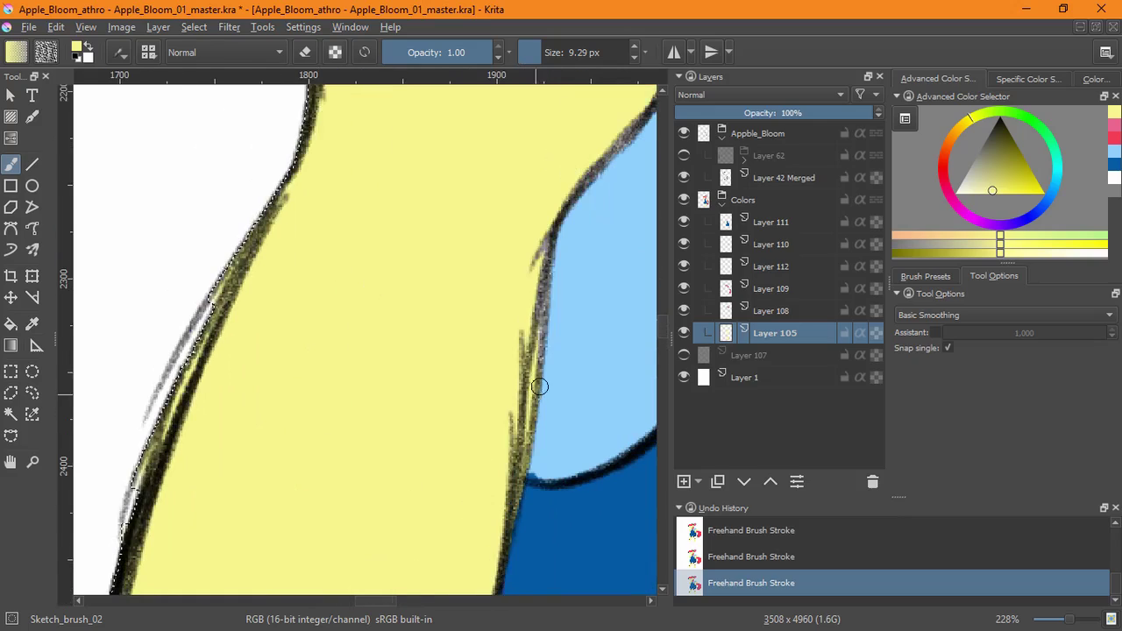
drag(536, 342, 532, 317)
drag(539, 292, 428, 494)
drag(550, 96, 497, 399)
Paint yellow along the outlines of the chin, mouth and muzzle
drag(90, 204, 461, 506)
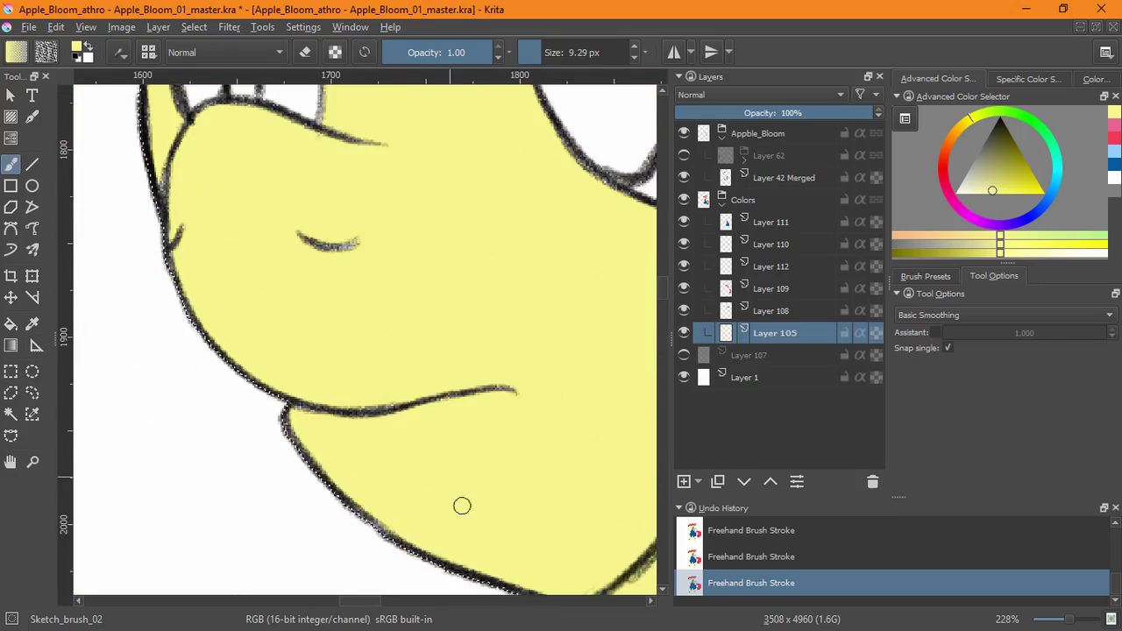
drag(518, 576, 485, 482)
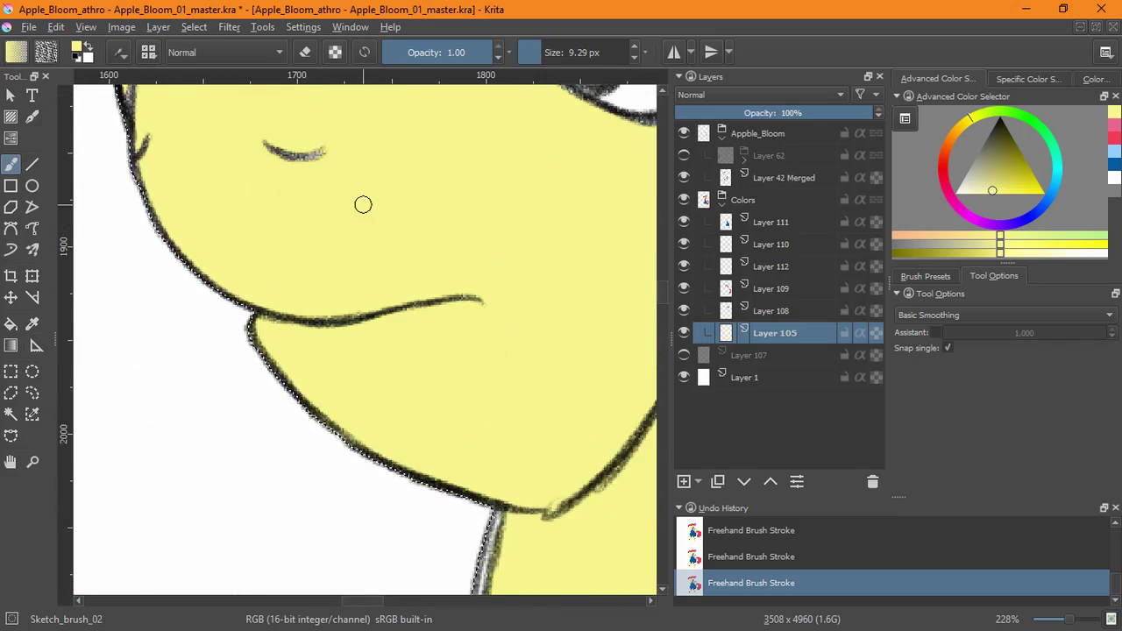
drag(289, 185, 356, 458)
Paint yellow around the far eye's outline and along the narrow strip at the face's front edge
drag(496, 221, 382, 419)
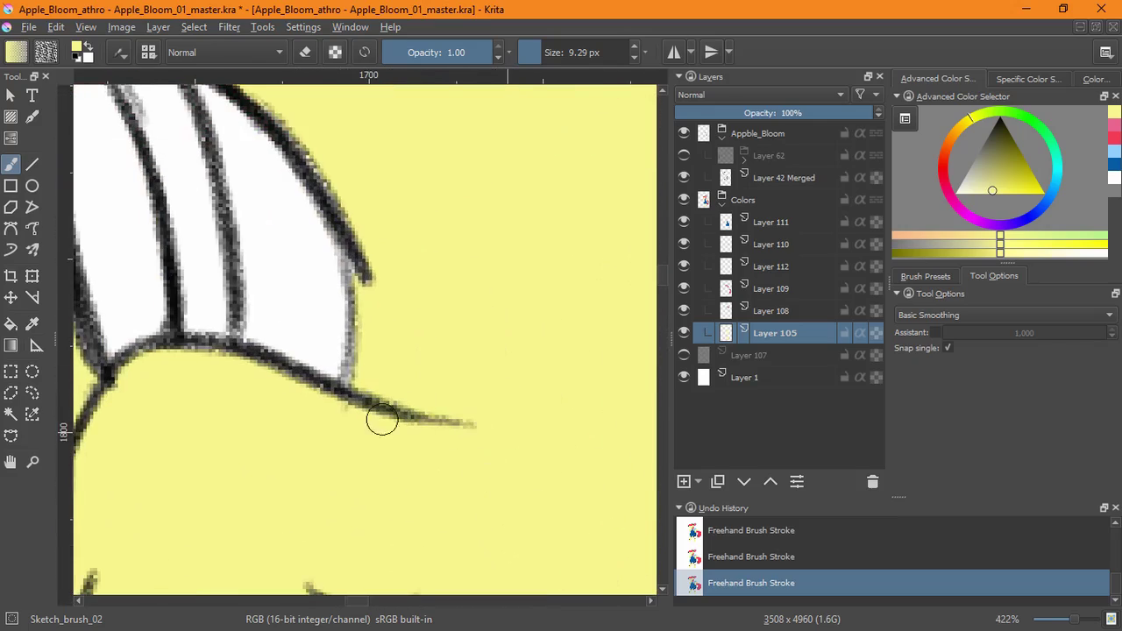
drag(151, 350, 313, 476)
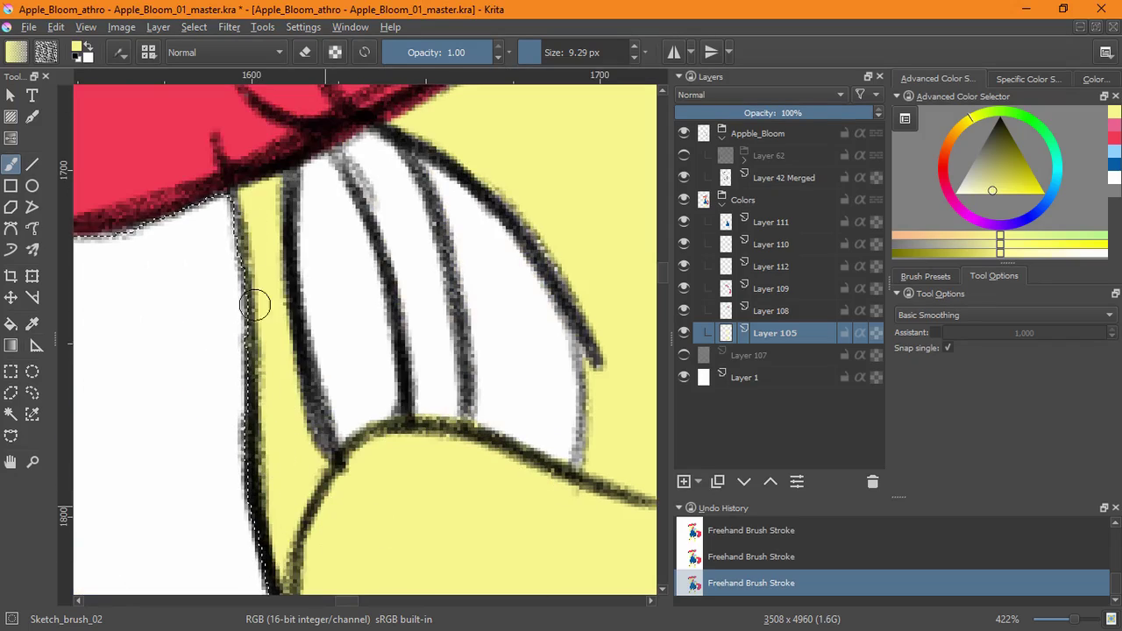
drag(532, 194, 34, 579)
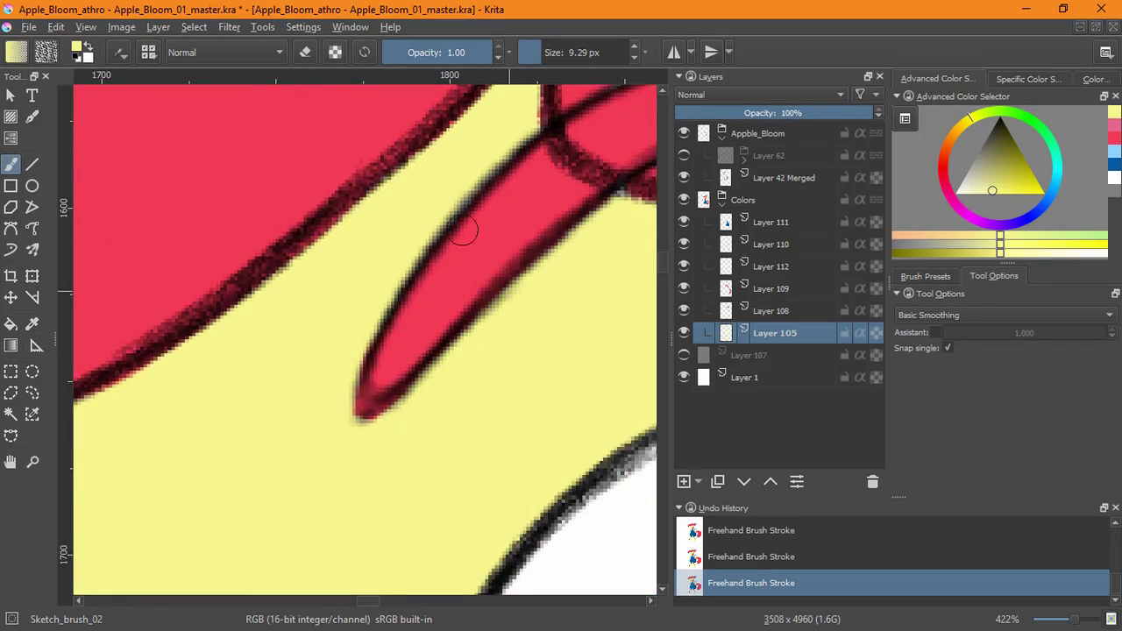
Paint yellow around the near eyebrow and along the skin side of the fringe's lower edge
drag(566, 341, 291, 473)
drag(528, 441, 225, 481)
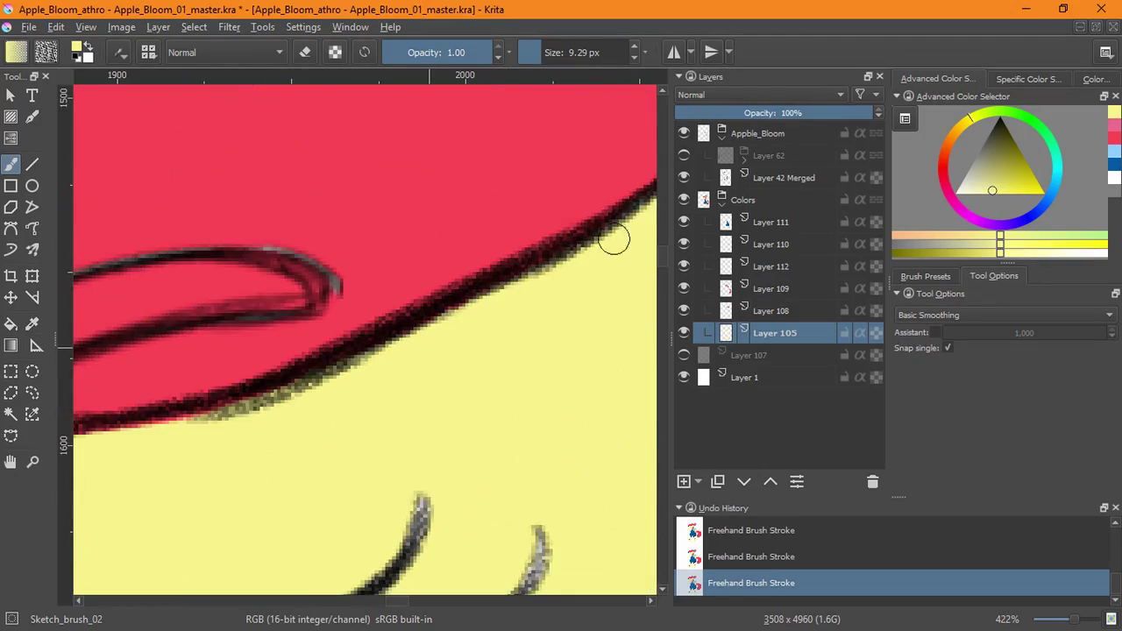
drag(614, 239, 383, 420)
Paint yellow over the near eye's lashes and around its outer rim
drag(464, 561, 568, 130)
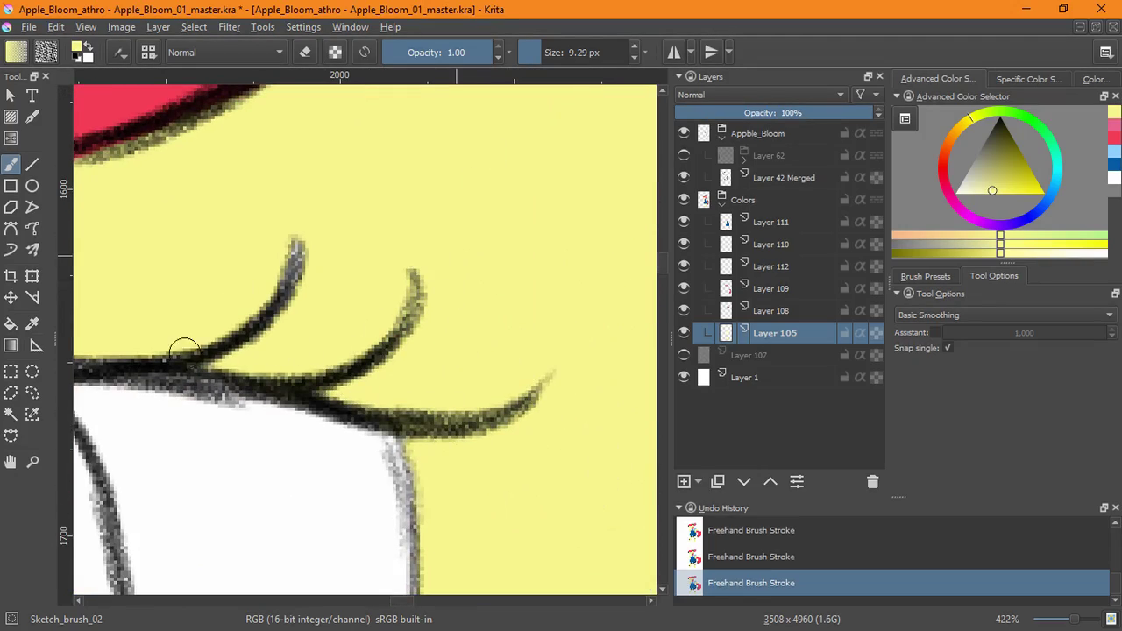
drag(266, 307, 573, 238)
drag(365, 267, 328, 453)
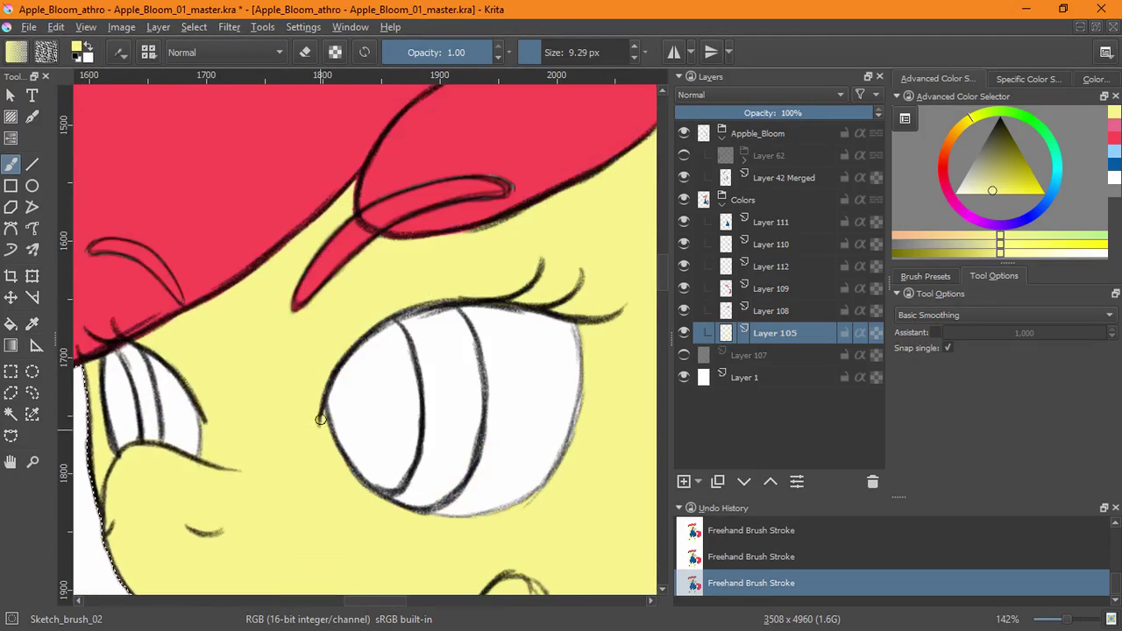
Paint yellow along the outlines of the hand resting on the hip, its forearm and the elbow
mouse_move(605, 465)
mouse_down()
mouse_move(300, 391)
mouse_move(80, 199)
mouse_move(4, 203)
mouse_up()
mouse_move(304, 517)
mouse_down()
mouse_move(339, 564)
mouse_move(284, 448)
mouse_up()
drag(297, 468, 395, 520)
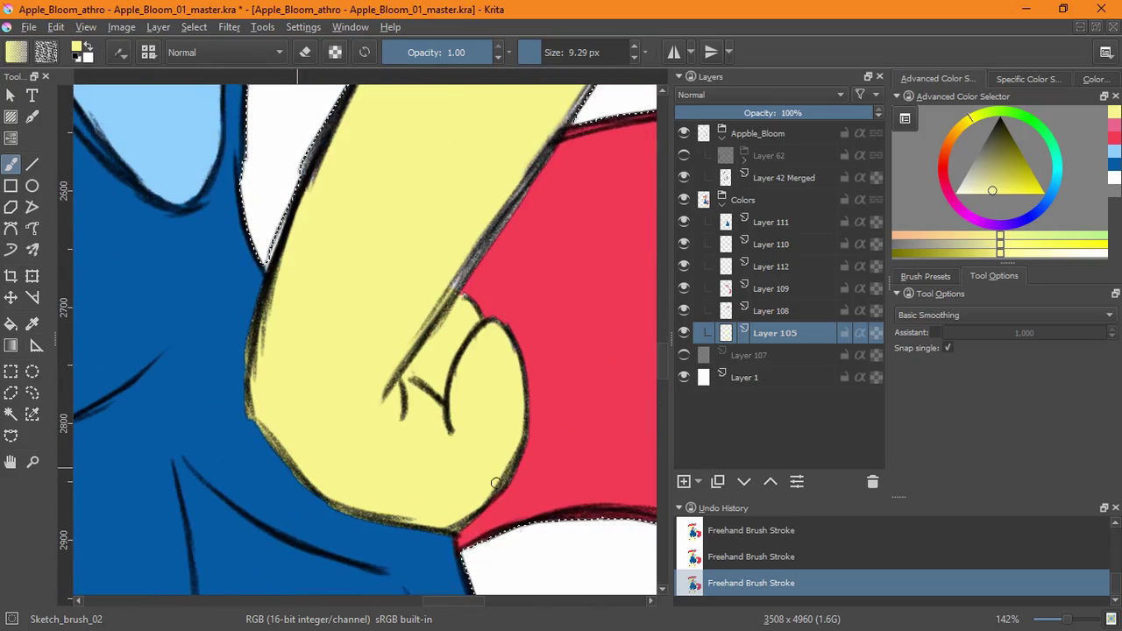
drag(561, 158, 419, 425)
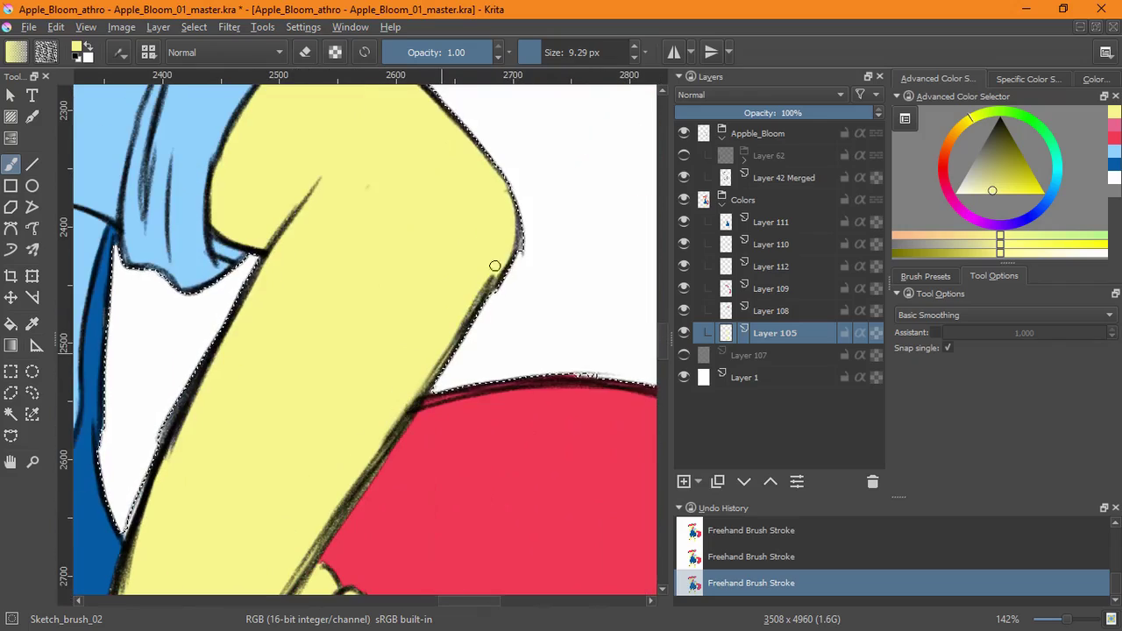
drag(494, 269, 479, 310)
mouse_move(273, 248)
mouse_down()
mouse_move(167, 427)
mouse_move(138, 544)
mouse_up()
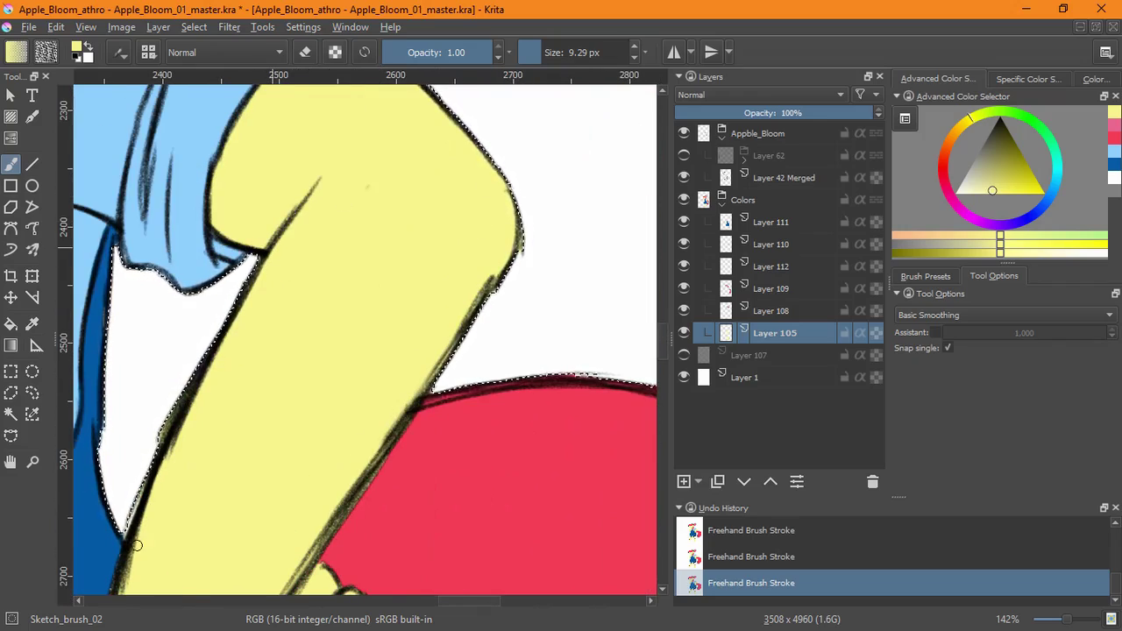
Paint yellow along the knee and the inner outline of the leg nearest the tail
drag(420, 211, 423, 568)
drag(417, 535, 390, 175)
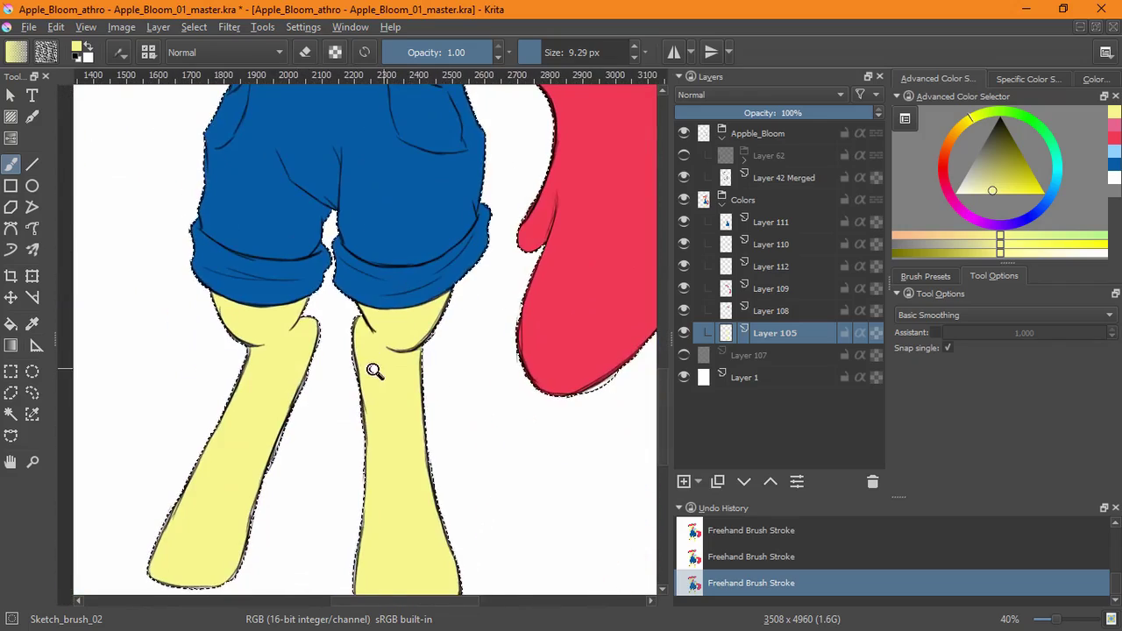
drag(373, 369, 386, 254)
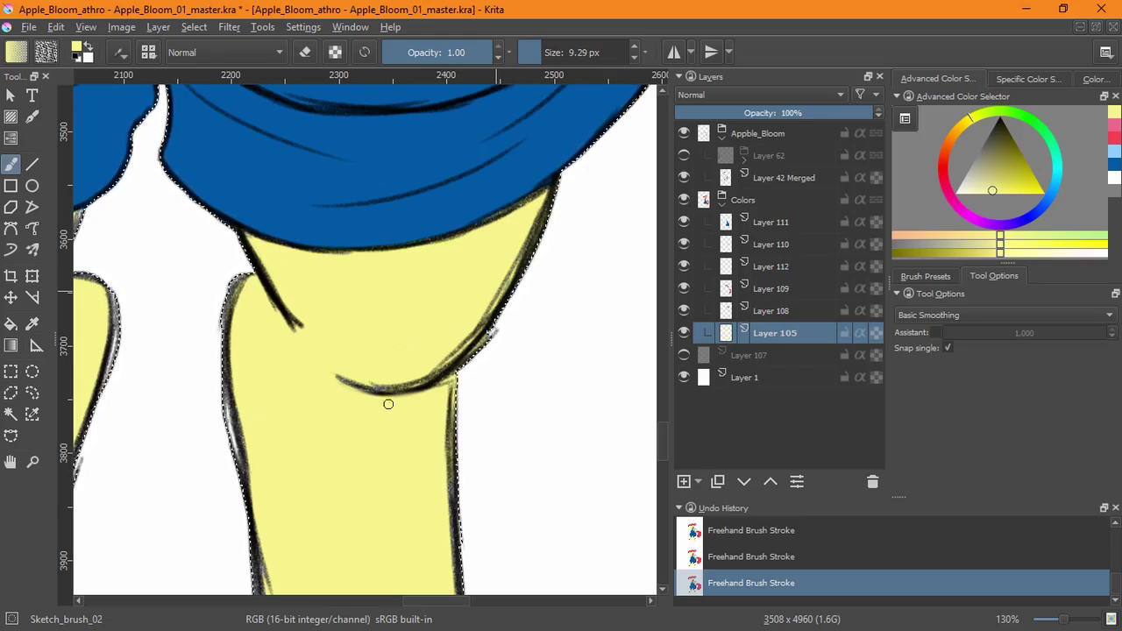
drag(248, 529, 227, 296)
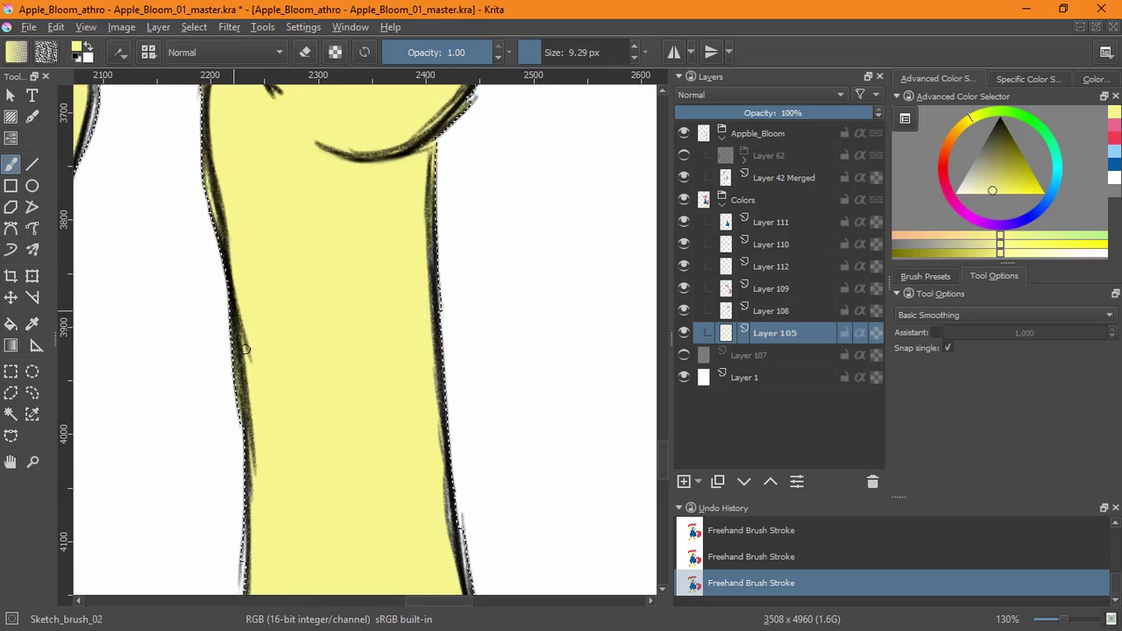
drag(255, 575, 243, 356)
drag(234, 525, 269, 340)
drag(248, 398, 233, 576)
Paint yellow along the outer outline of the tail-side leg down to its flared lower part
drag(304, 559, 201, 438)
drag(210, 480, 441, 474)
drag(435, 248, 409, 489)
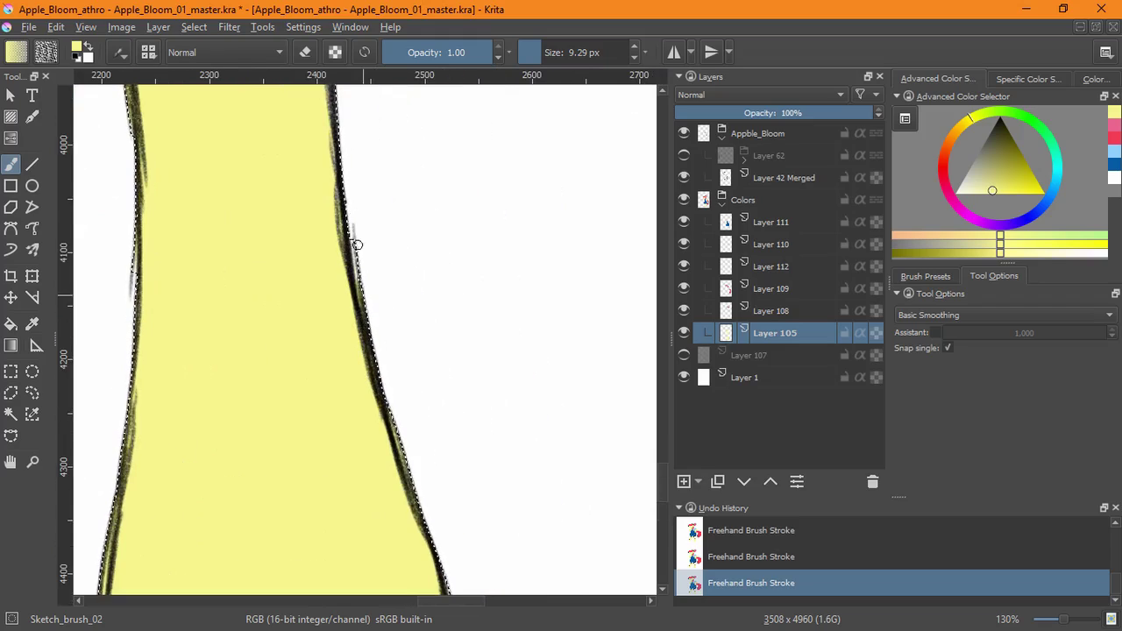
drag(340, 195, 375, 478)
drag(358, 161, 357, 427)
Paint yellow along the other leg's outlines from knee to hoof, continuing with the Ink_brush_25_2 preset
drag(109, 342, 545, 394)
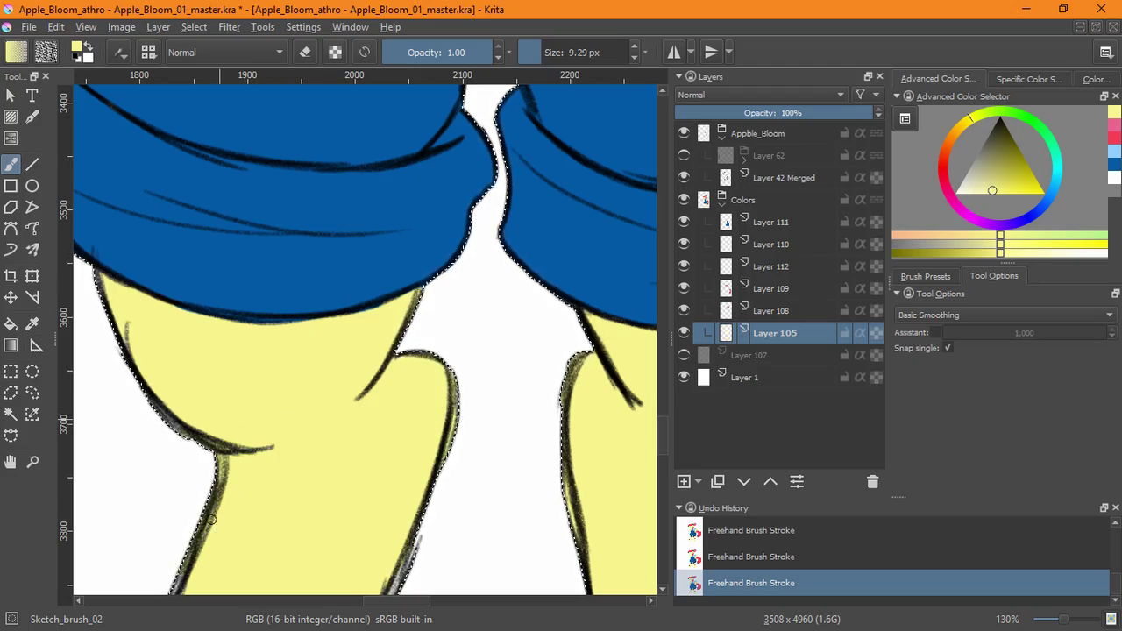
click(926, 275)
click(945, 374)
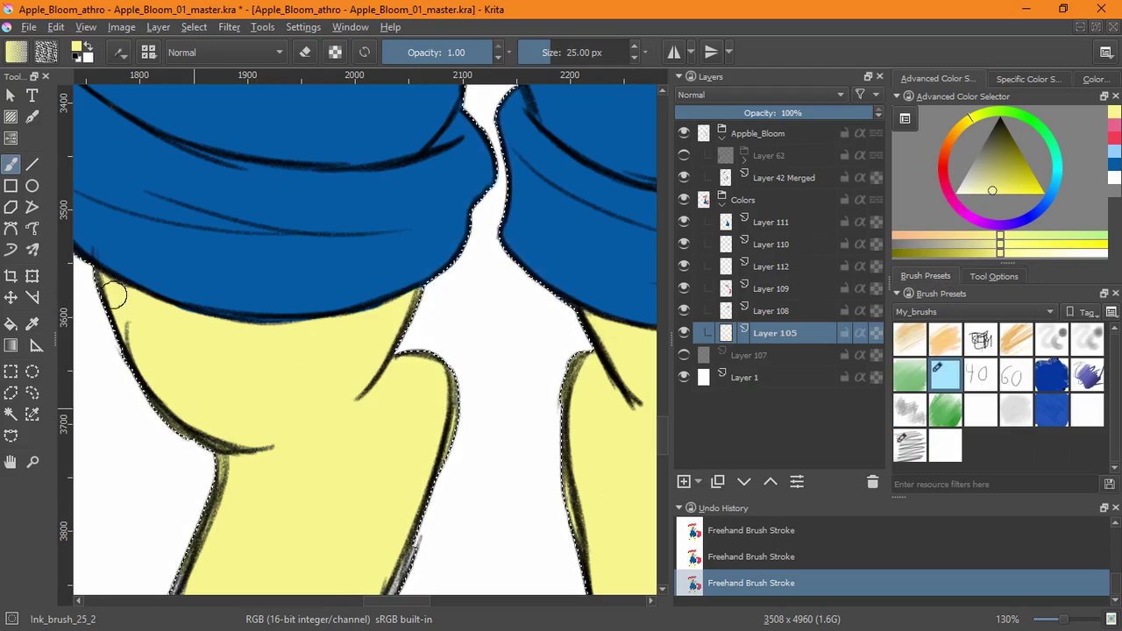
scroll(424, 427, down, 7)
scroll(251, 533, left, 5)
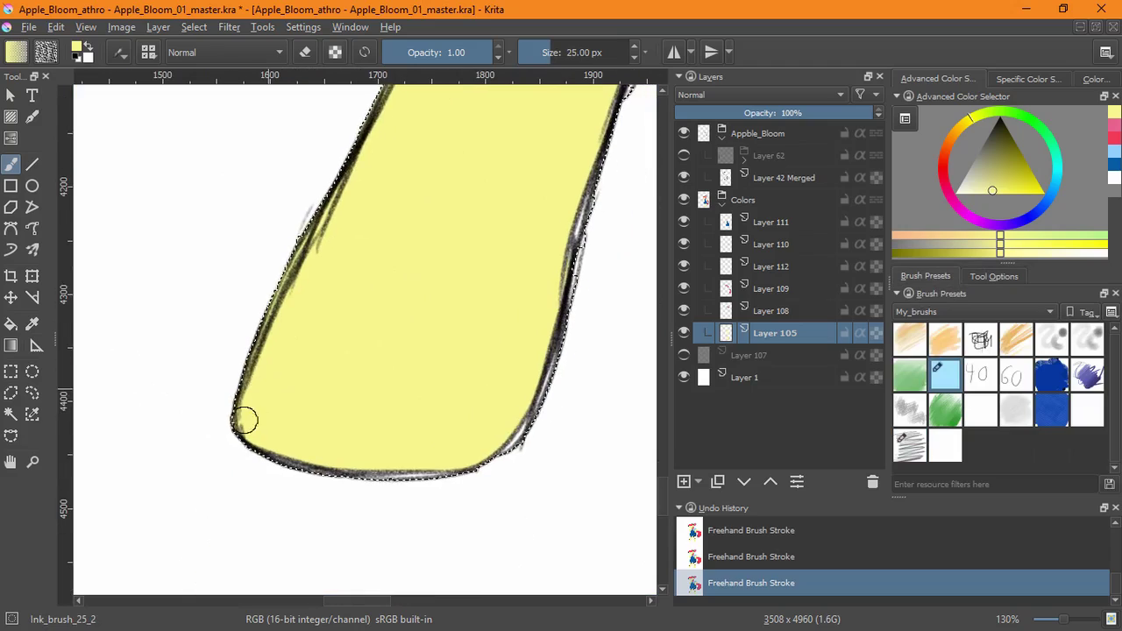
scroll(526, 351, up, 7)
scroll(517, 281, right, 4)
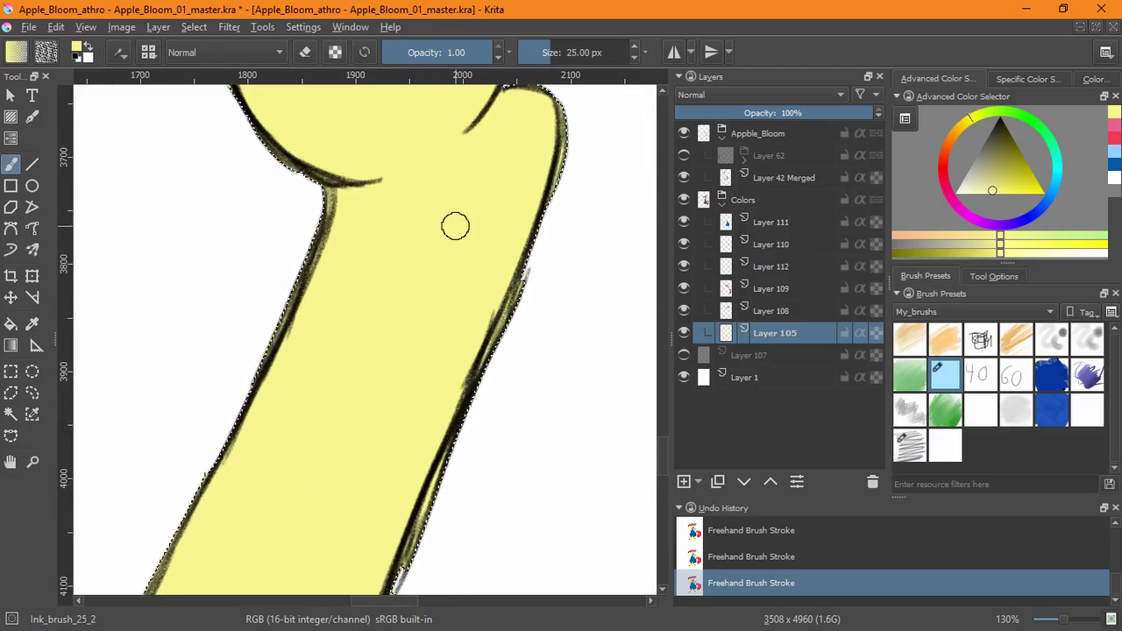
Return to the Sketch_brush_02 preset in eraser mode and erase the yellow spilling past the legs' sketchy inner outlines
click(158, 27)
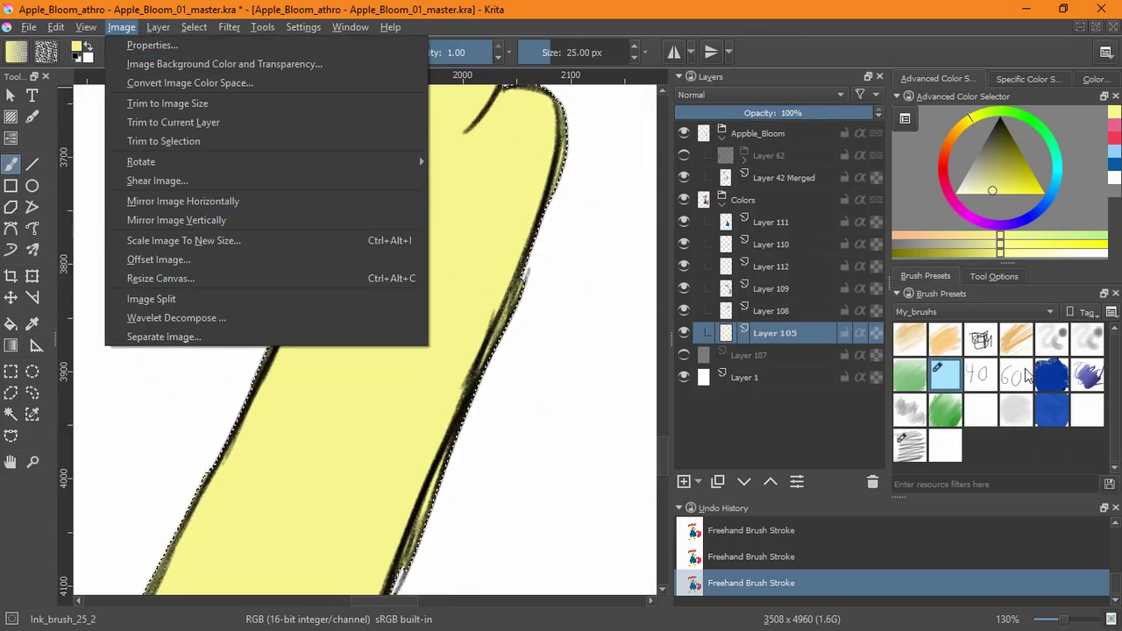
click(910, 446)
key(e)
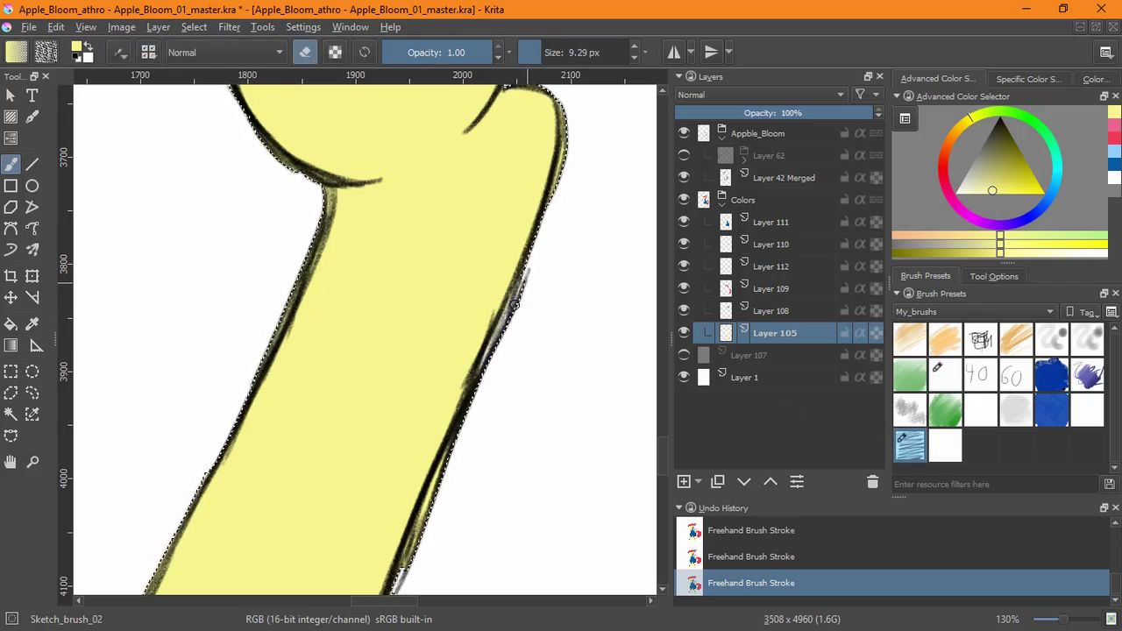
scroll(406, 551, down, 4)
scroll(405, 550, left, 2)
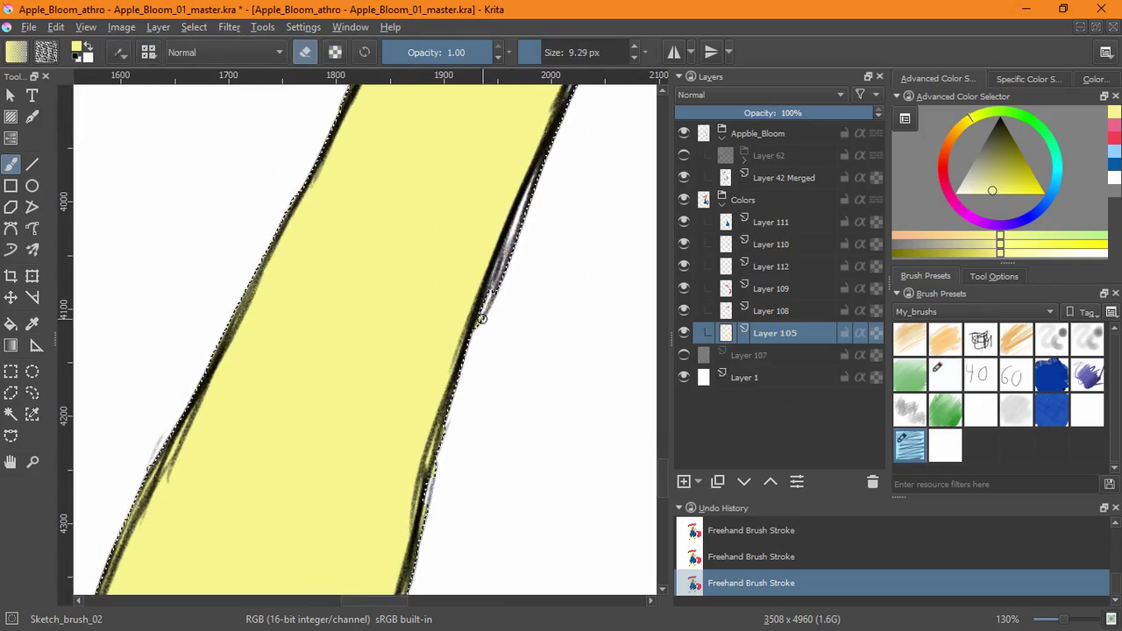
scroll(466, 353, down, 1)
drag(509, 353, 488, 318)
drag(478, 543, 460, 357)
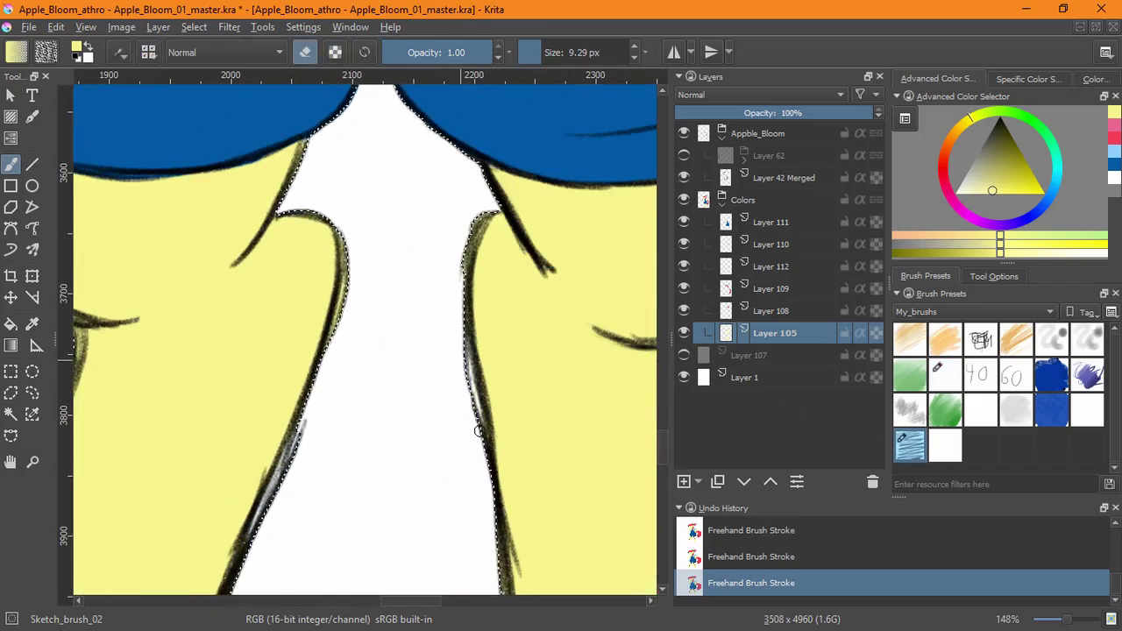
scroll(489, 363, down, 5)
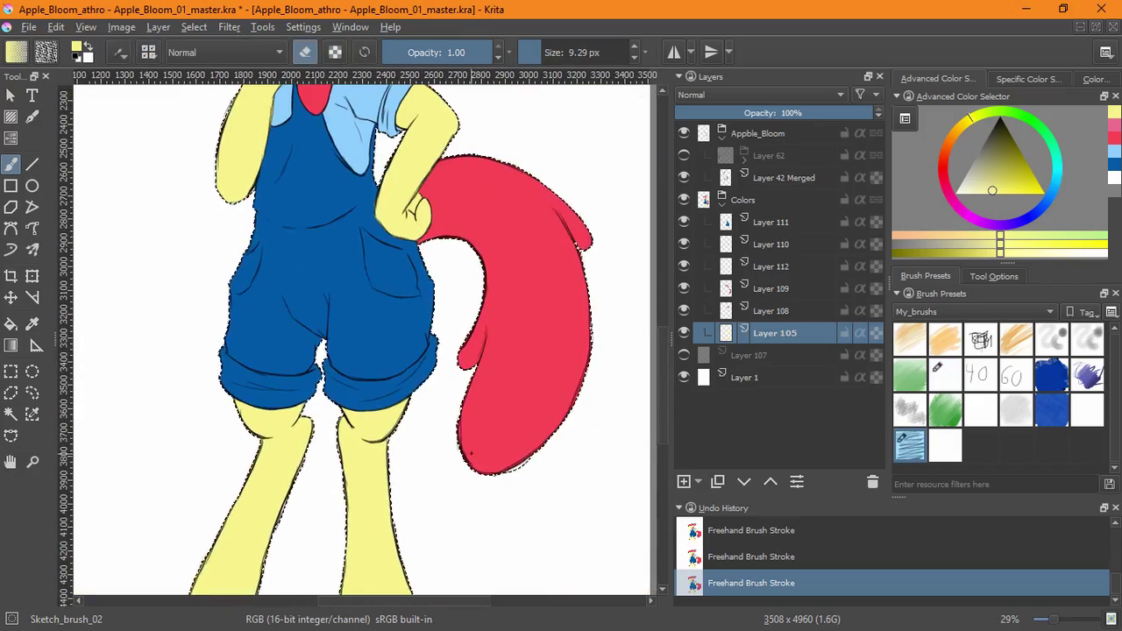
Clear the selection and paint the hair red on Layer 109 over the gaps along the tail's outlines, including beside the outer tuft
key(ctrl+shift+a)
drag(486, 309, 486, 485)
scroll(486, 485, up, 5)
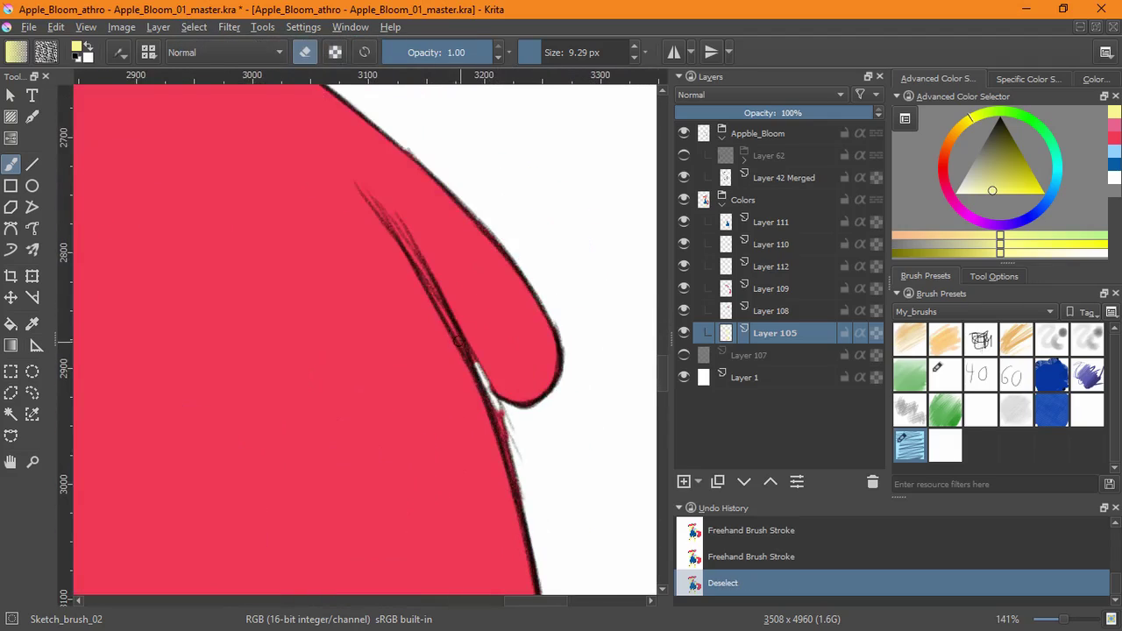
click(1115, 139)
key(e)
click(684, 288)
click(684, 289)
click(726, 289)
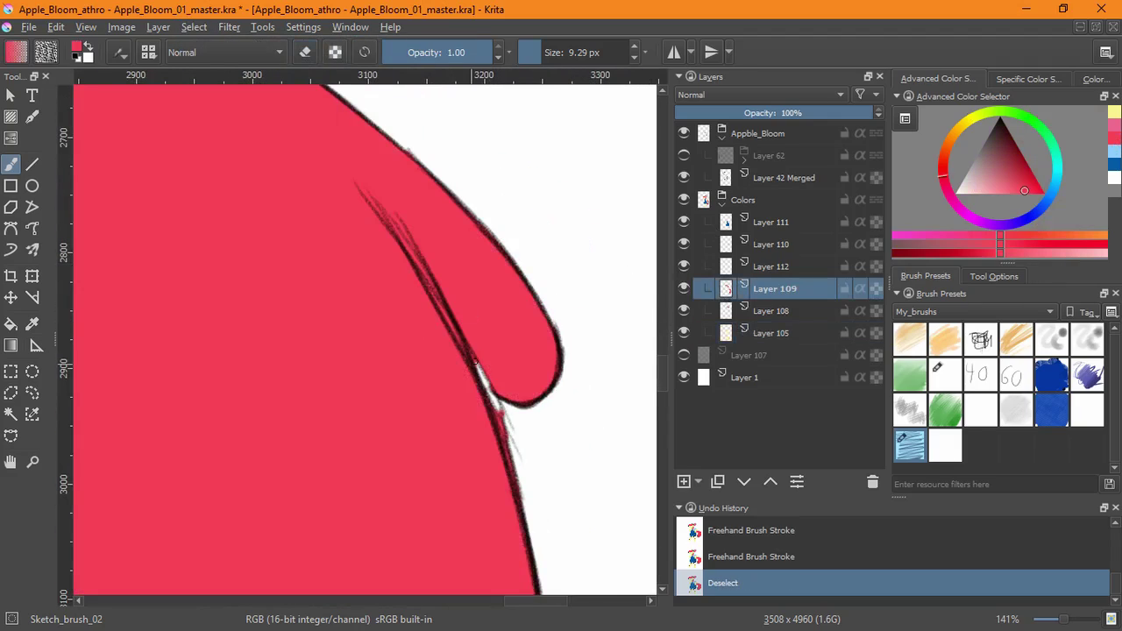
scroll(470, 424, down, 4)
drag(474, 526, 500, 335)
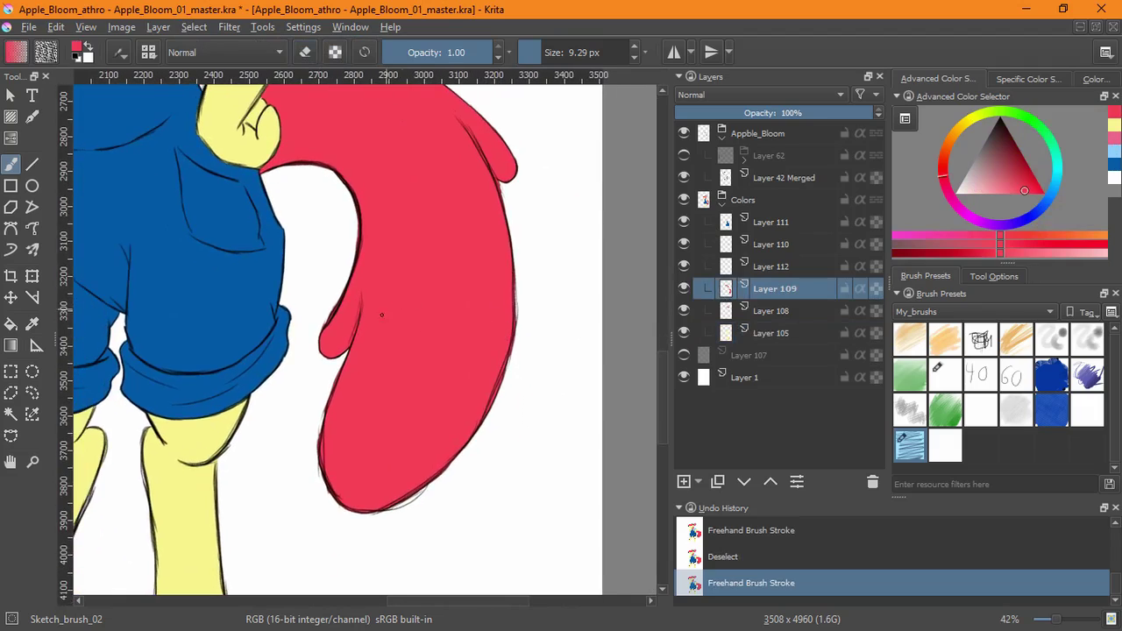
mouse_move(328, 101)
mouse_down()
mouse_move(426, 346)
mouse_move(507, 340)
mouse_move(471, 344)
mouse_move(408, 514)
mouse_up()
scroll(470, 297, up, 5)
drag(450, 252, 588, 463)
Add a new paint layer above Layer 111 and put it in its own group
click(785, 221)
key(Insert)
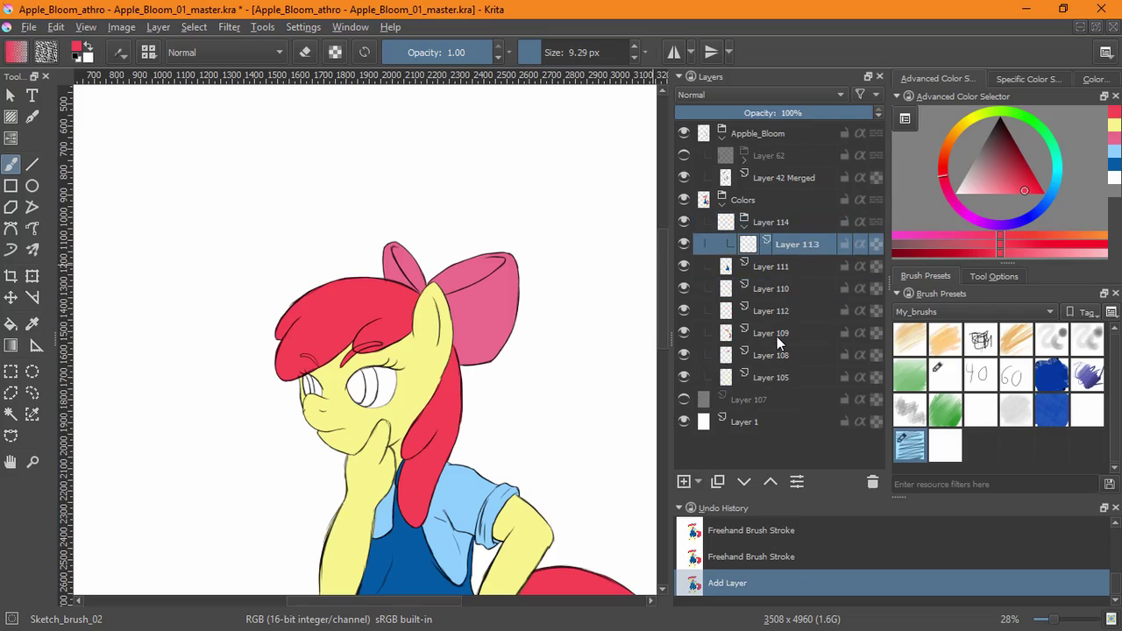
Pick a softer red for the eyes and select the near eye's middle iris band with Contiguous Selection
click(368, 626)
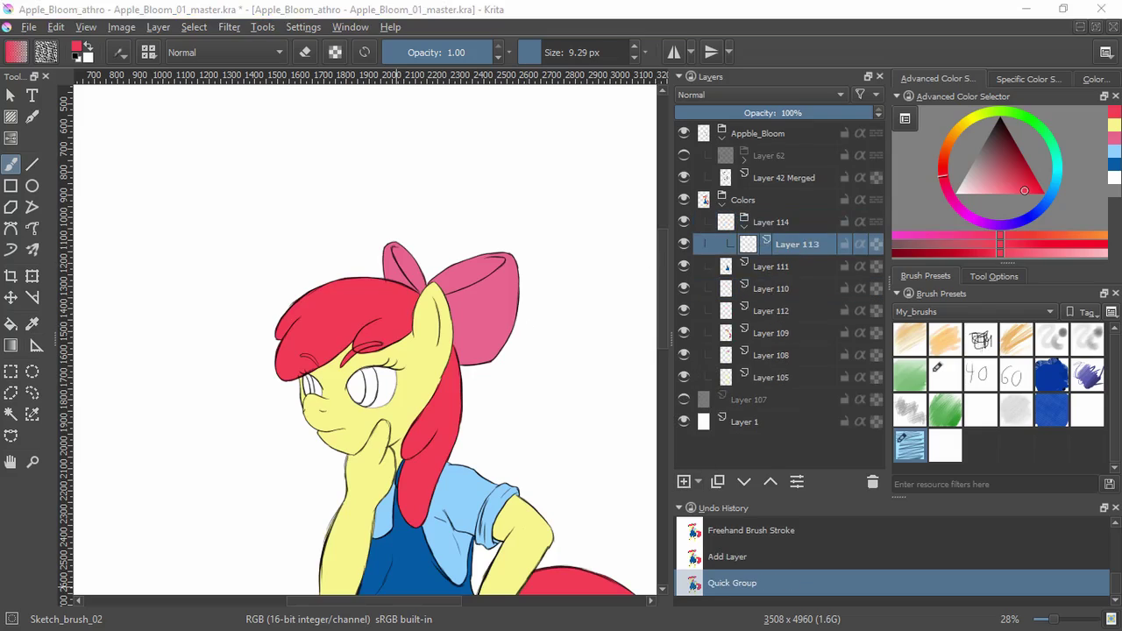
click(11, 414)
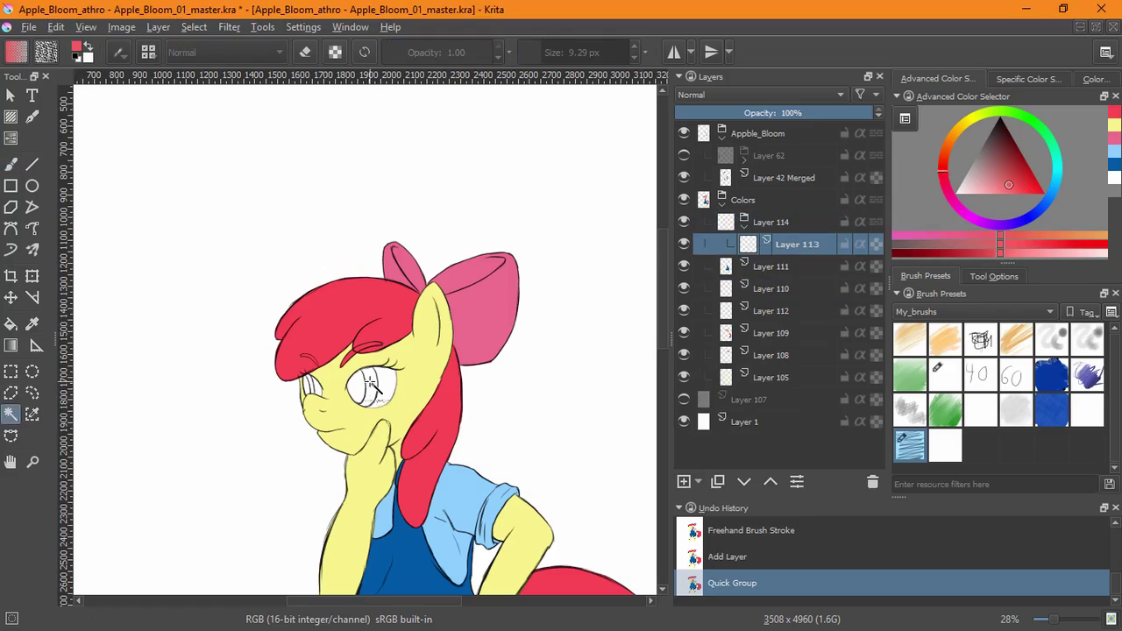
click(372, 389)
scroll(333, 393, up, 7)
scroll(329, 393, down, 2)
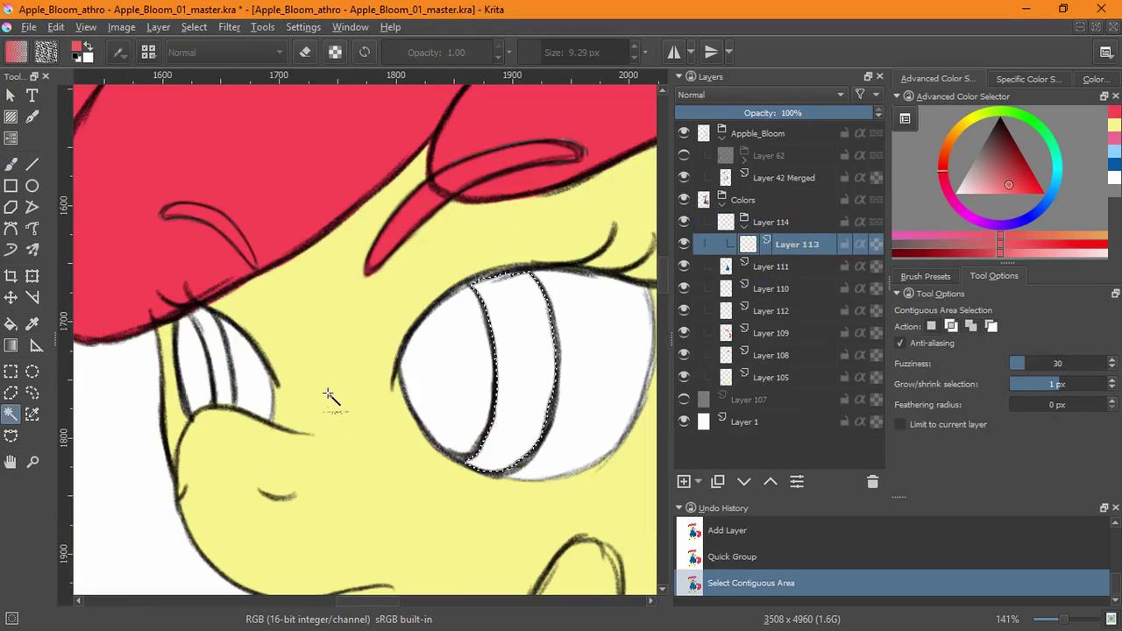
Set the background color to orange and choose the red-to-orange gradient for the Gradient tool
click(89, 47)
click(89, 47)
click(17, 53)
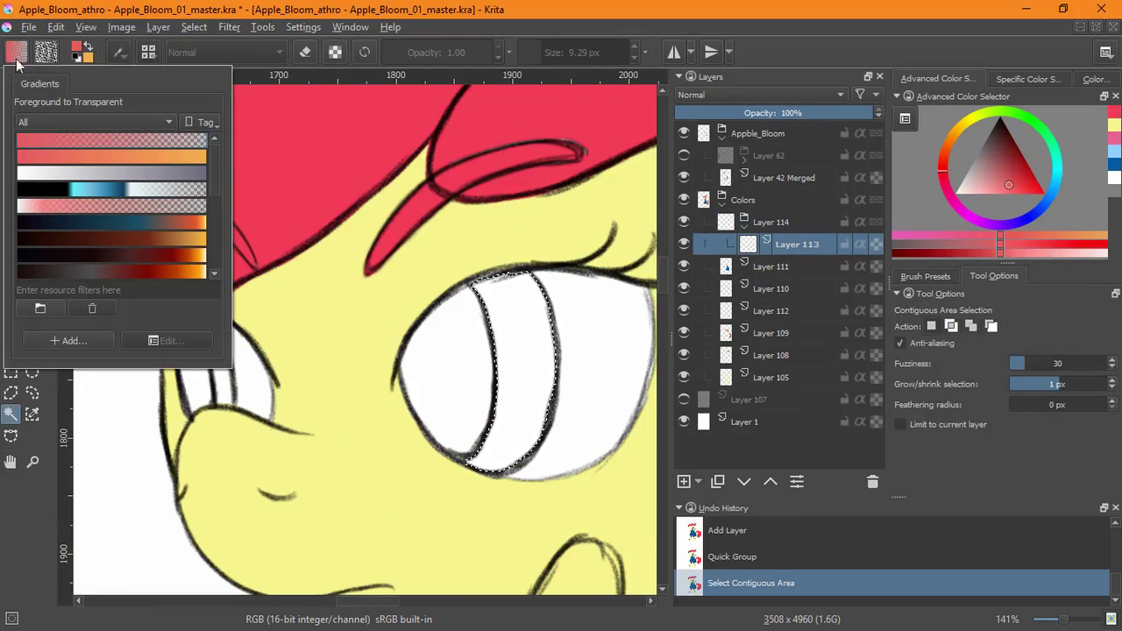
click(105, 141)
click(496, 285)
click(11, 346)
drag(497, 270, 521, 501)
click(11, 414)
click(224, 361)
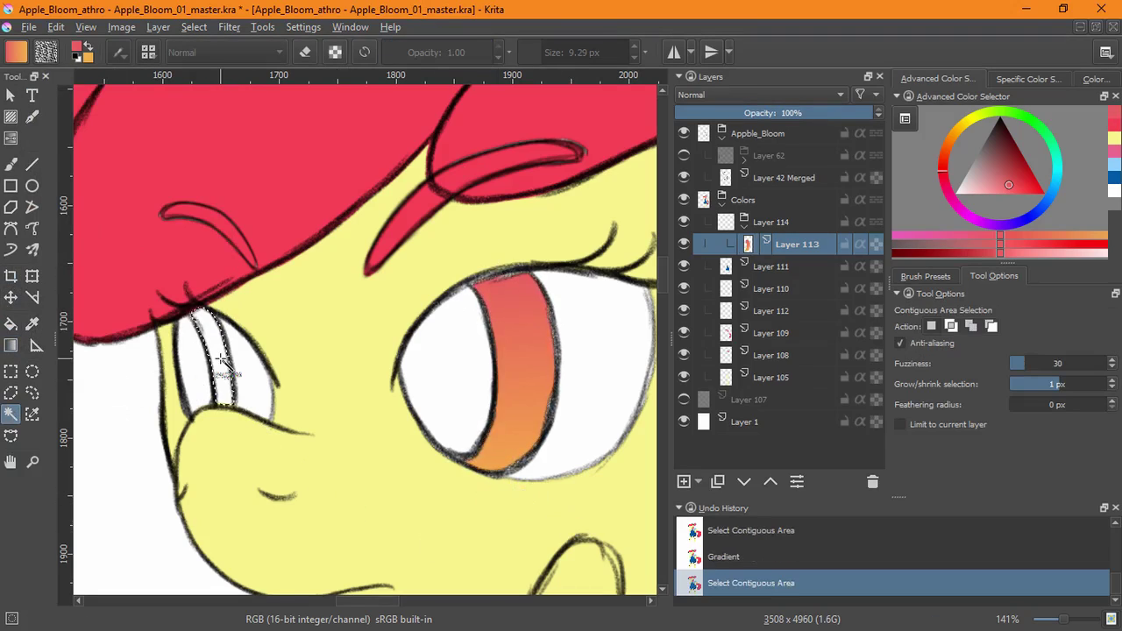
click(10, 346)
drag(203, 313, 229, 410)
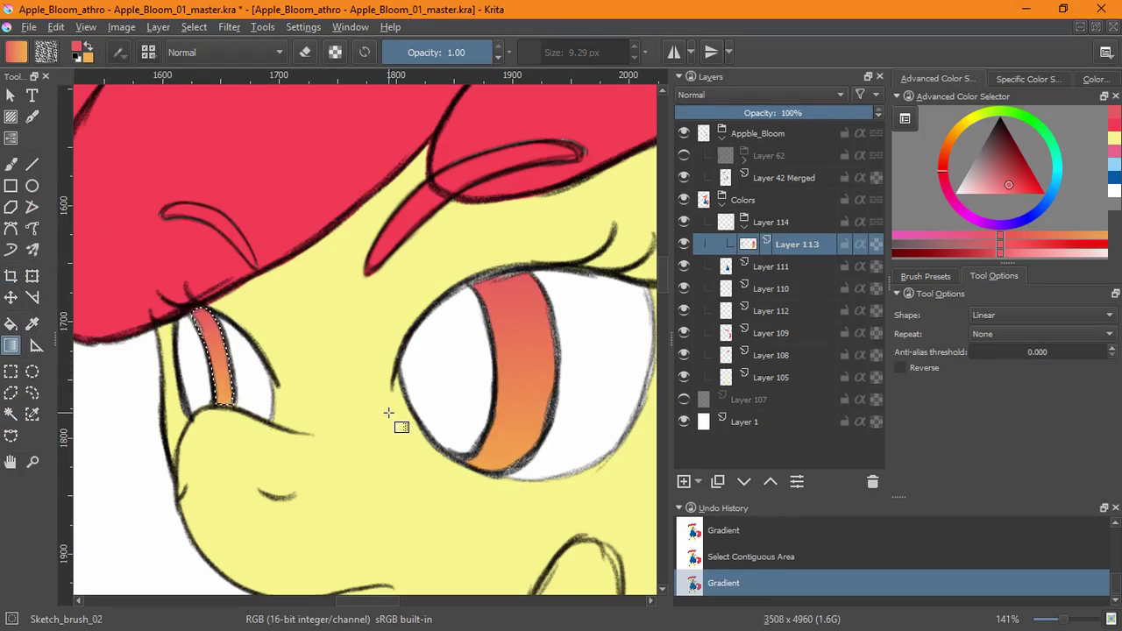
key(ctrl+z)
key(ctrl+z)
key(ctrl+z)
Grow the selection of the near eye's iris band and fill it with the gradient from red at the top to orange below
click(194, 28)
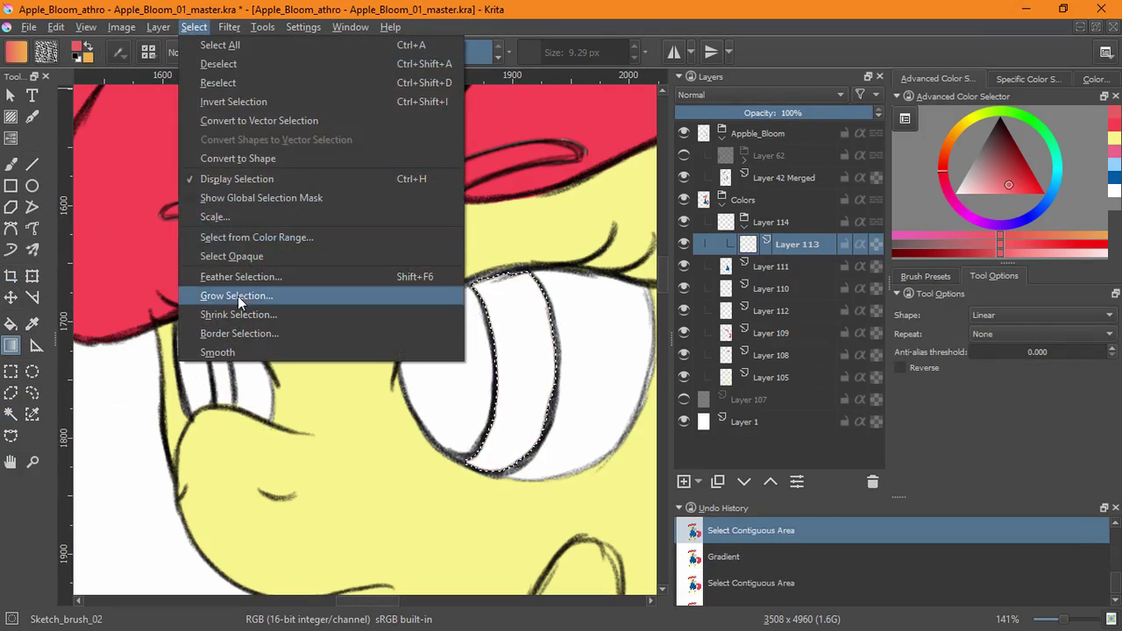
click(237, 292)
drag(497, 285, 540, 506)
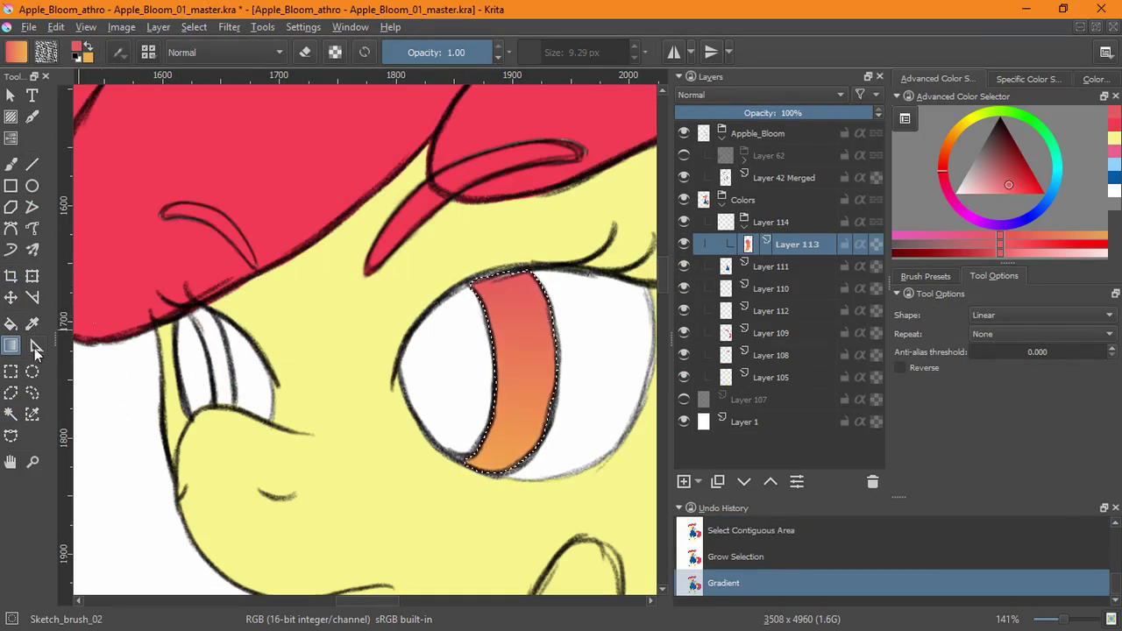
Select the far eye's middle iris band, grow the selection and fill it with the same red-to-orange gradient from top to bottom
click(10, 414)
click(219, 359)
click(194, 27)
click(226, 296)
key(g)
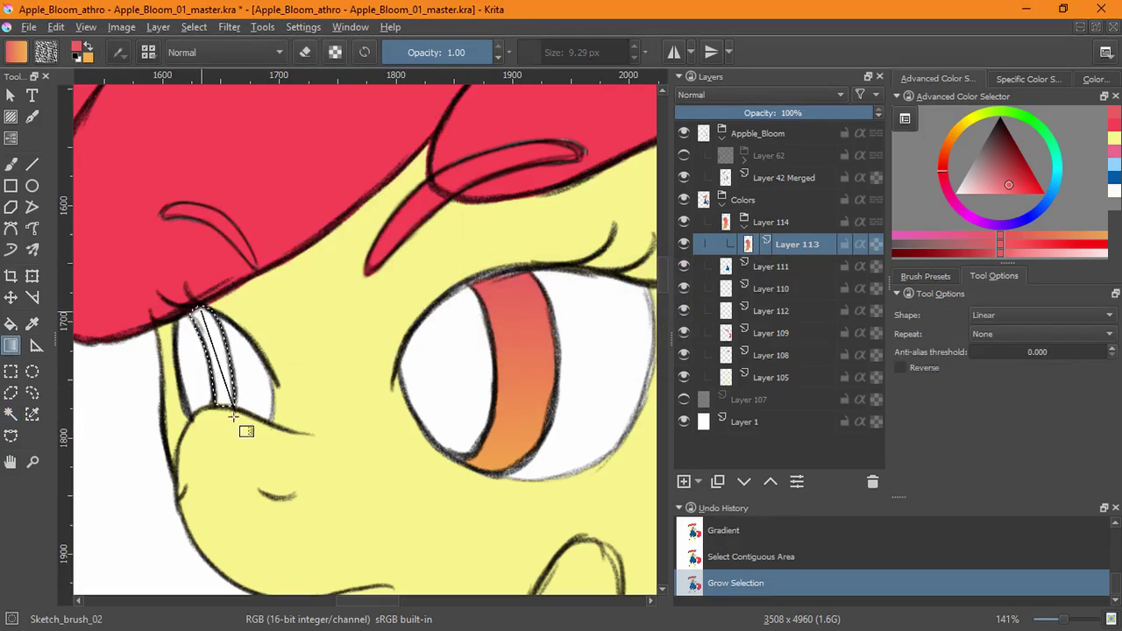
drag(216, 302, 224, 423)
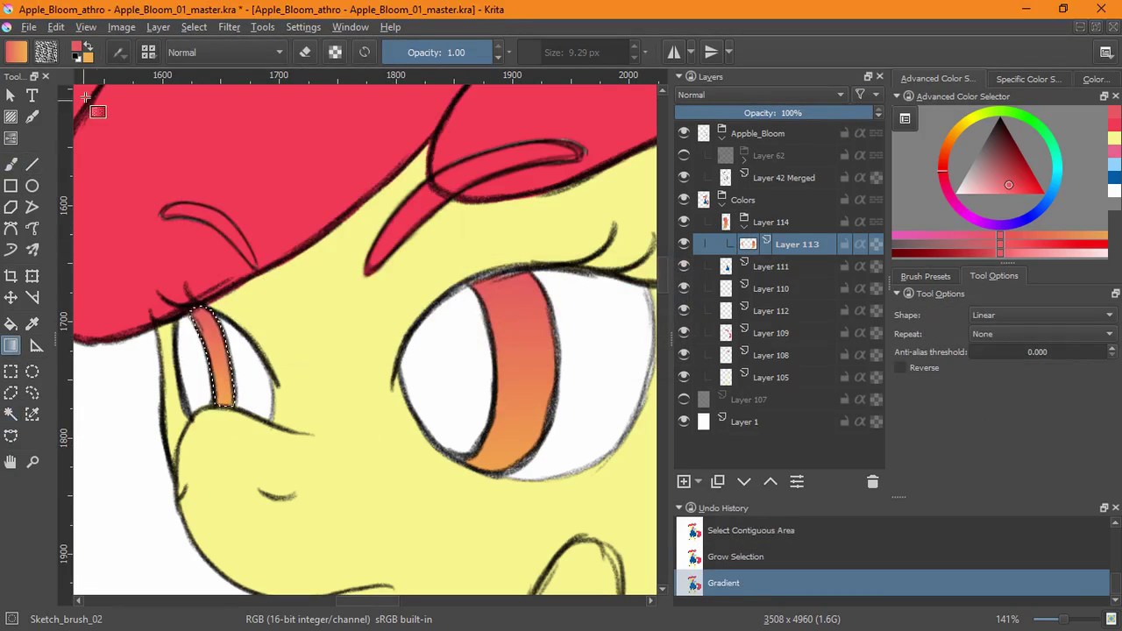
With nothing selected, add a paint layer above Layer 113 and flood-fill the area in front of the iris band in both eyes with soft red
click(194, 27)
click(197, 70)
key(Insert)
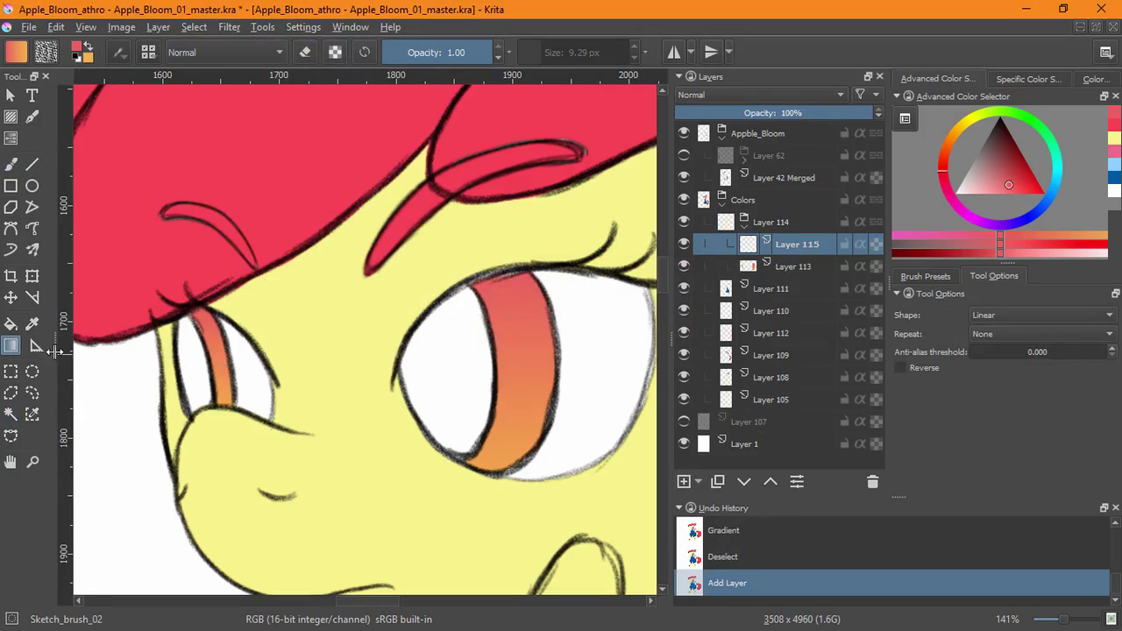
click(11, 324)
click(200, 366)
click(456, 412)
Brush soft red into the gaps along the outlines of the far eye's pupil and the near eye's front edge
key(b)
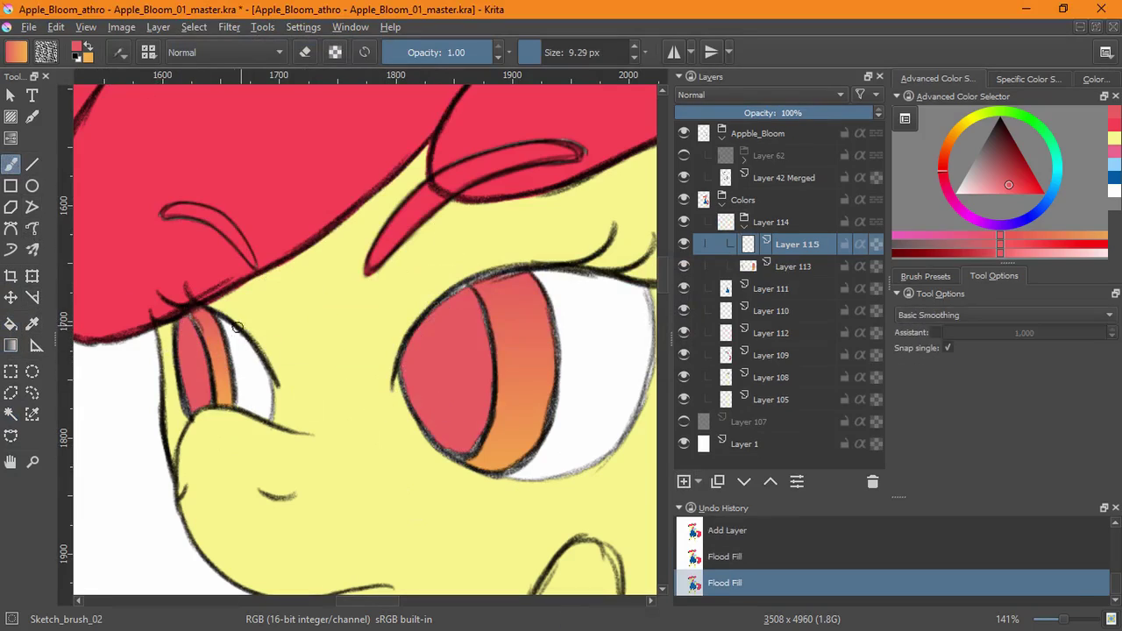
click(926, 276)
scroll(198, 387, up, 5)
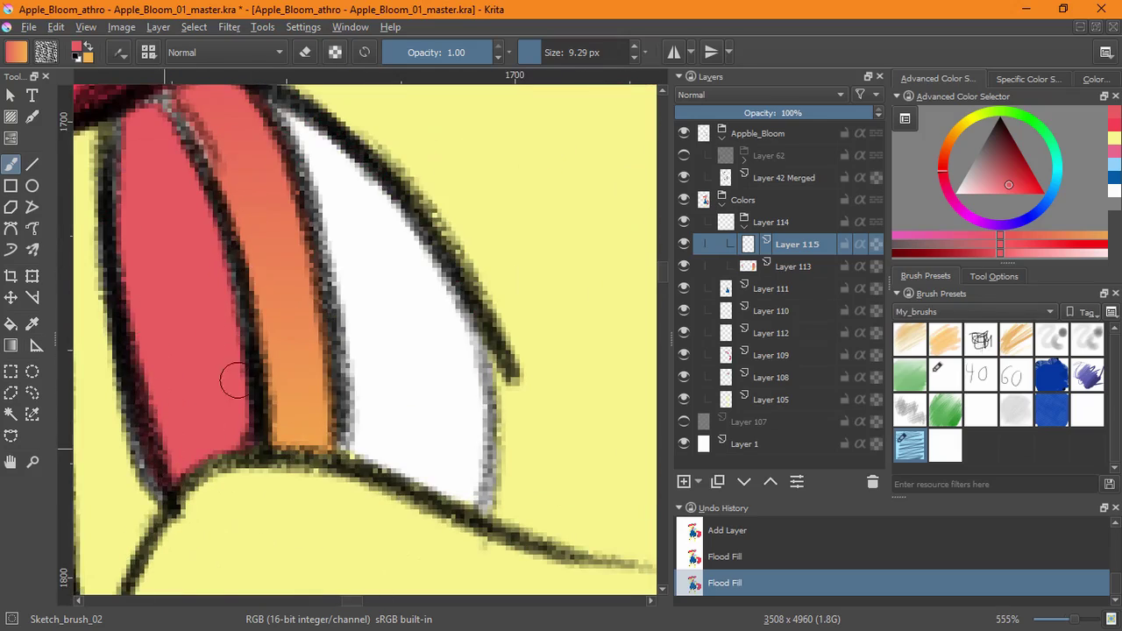
drag(614, 267, 175, 265)
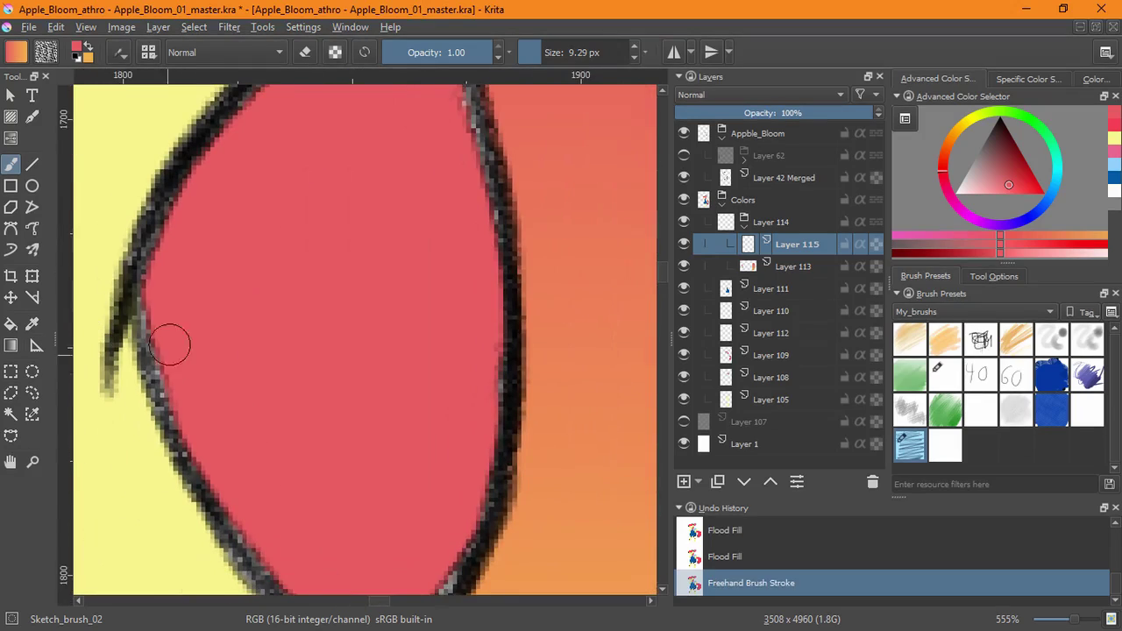
mouse_move(146, 306)
mouse_down()
mouse_move(225, 503)
mouse_move(291, 587)
mouse_move(171, 384)
mouse_move(270, 566)
mouse_up()
key(ctrl+z)
drag(267, 509, 236, 368)
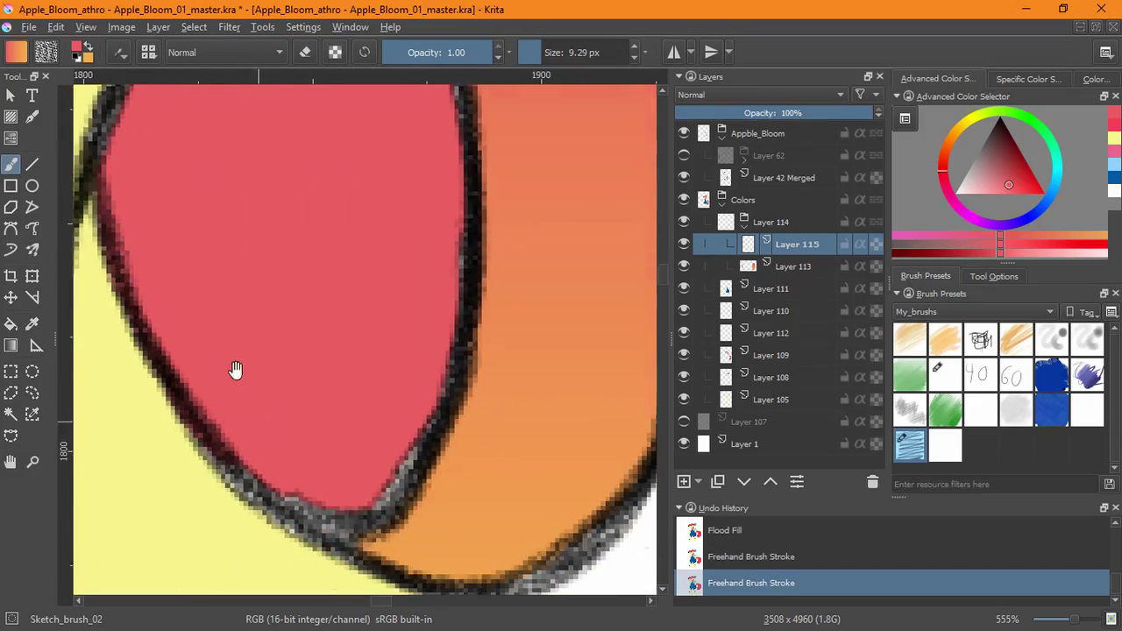
Extend the soft red up to the near eye's remaining pupil outlines and erase the spill outside the upper front outline
mouse_move(217, 426)
mouse_down()
mouse_move(280, 487)
mouse_move(408, 456)
mouse_move(458, 234)
mouse_up()
drag(456, 180, 434, 445)
mouse_move(443, 452)
mouse_down()
mouse_move(430, 313)
mouse_move(333, 120)
mouse_move(248, 183)
mouse_move(172, 219)
mouse_move(322, 116)
mouse_up()
drag(293, 191, 334, 313)
key(e)
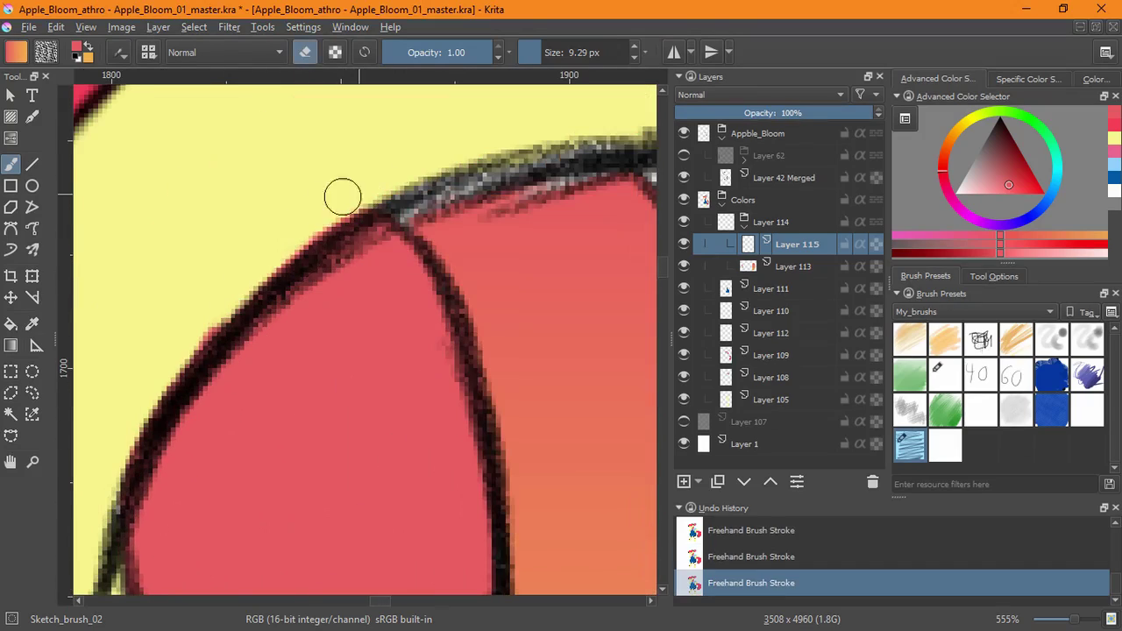
drag(342, 193, 86, 523)
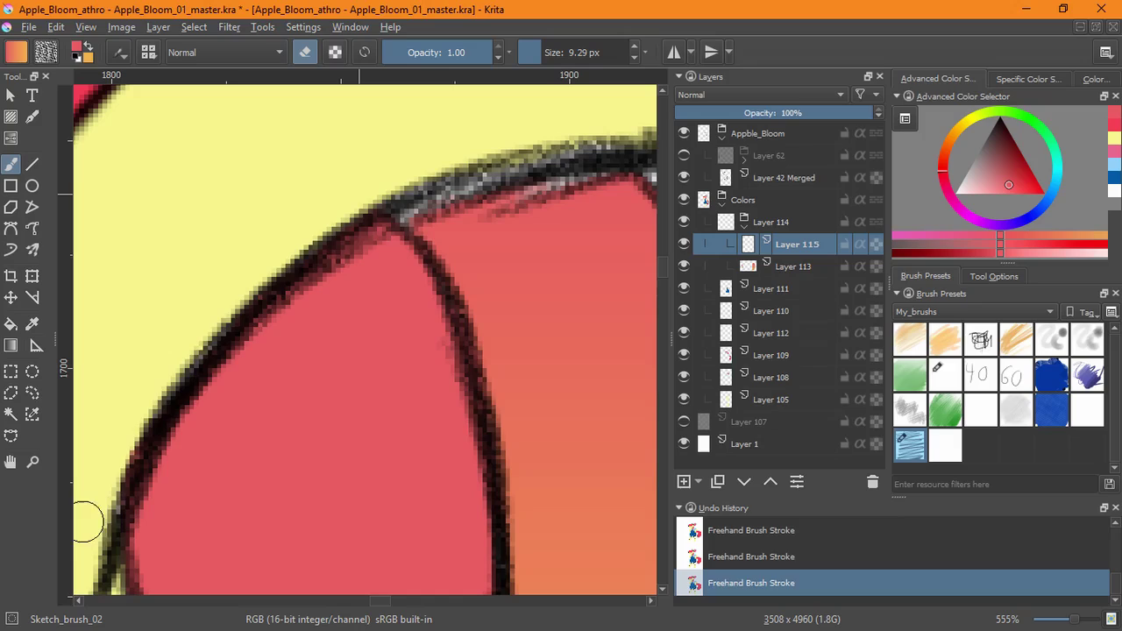
Add a paint layer above Layer 113, and on Layer 113 paint the near eye's iris band red up to its upper outline
click(751, 271)
click(684, 481)
click(749, 288)
mouse_move(568, 189)
mouse_down()
mouse_move(493, 210)
mouse_move(561, 189)
mouse_move(514, 176)
mouse_up()
key(ctrl+z)
key(e)
Check which areas Layer 115 covers by toggling its visibility, and put it in its own group
scroll(390, 361, down, 4)
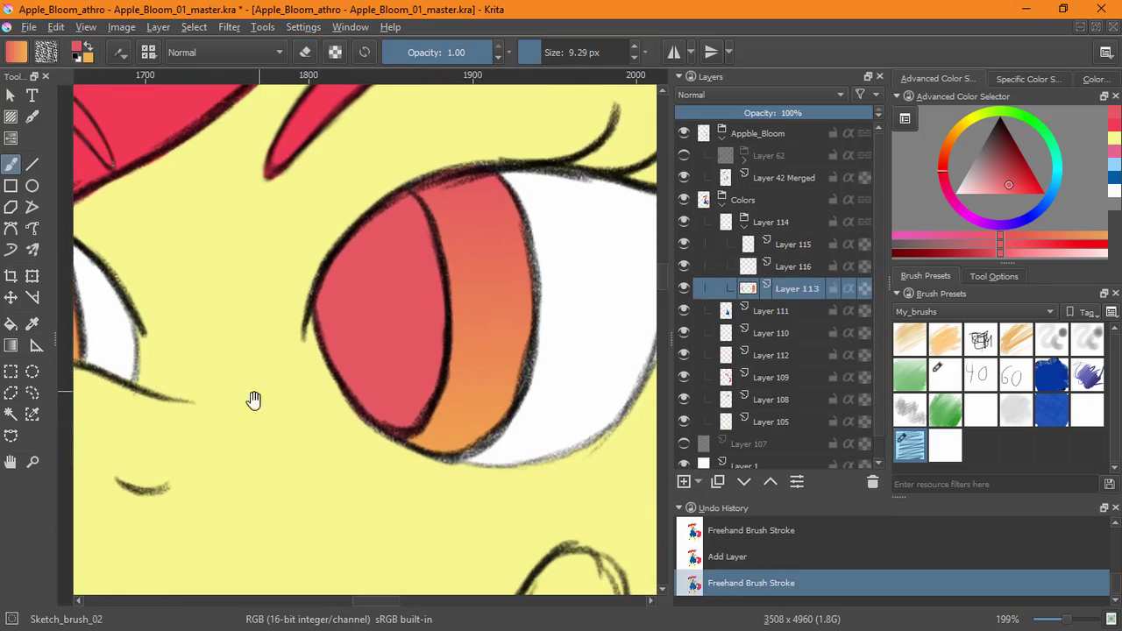
drag(253, 400, 577, 478)
scroll(360, 341, up, 4)
scroll(504, 410, down, 4)
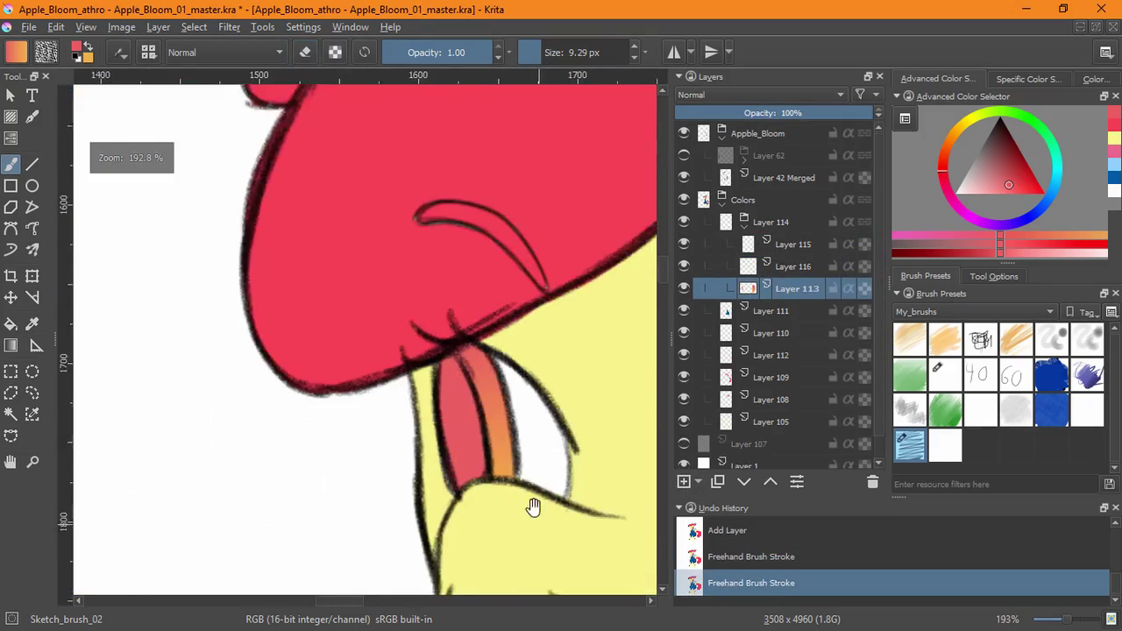
drag(533, 509, 322, 342)
click(754, 248)
click(684, 245)
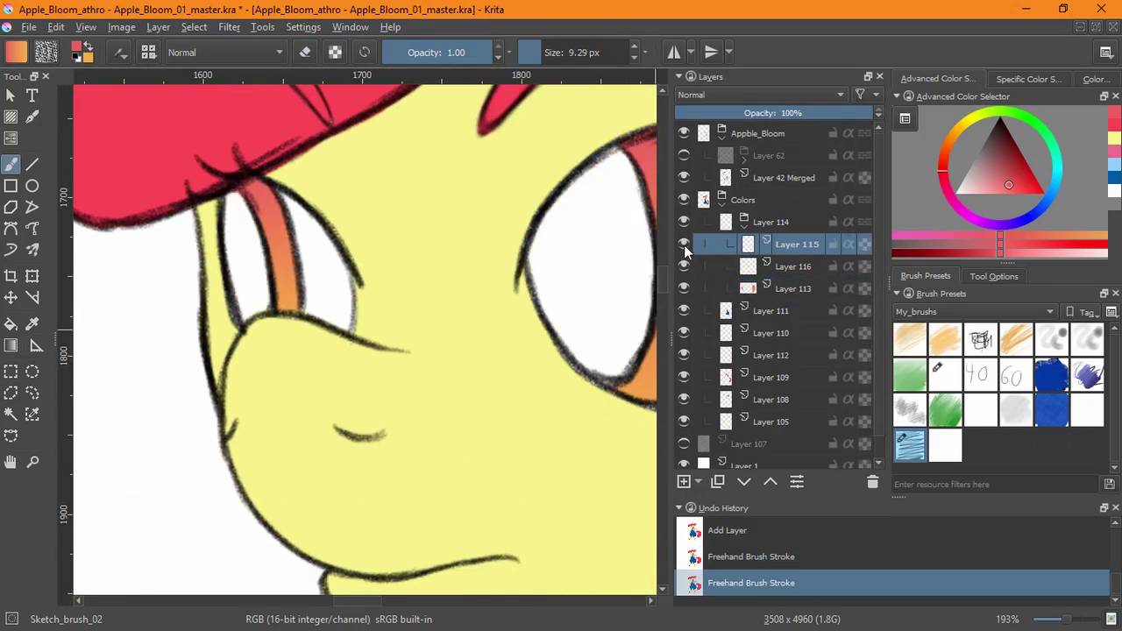
click(684, 244)
key(ctrl+g)
Select the opaque pixels of Layer 115 and add a paint layer above it with the Multiply blending mode
click(196, 28)
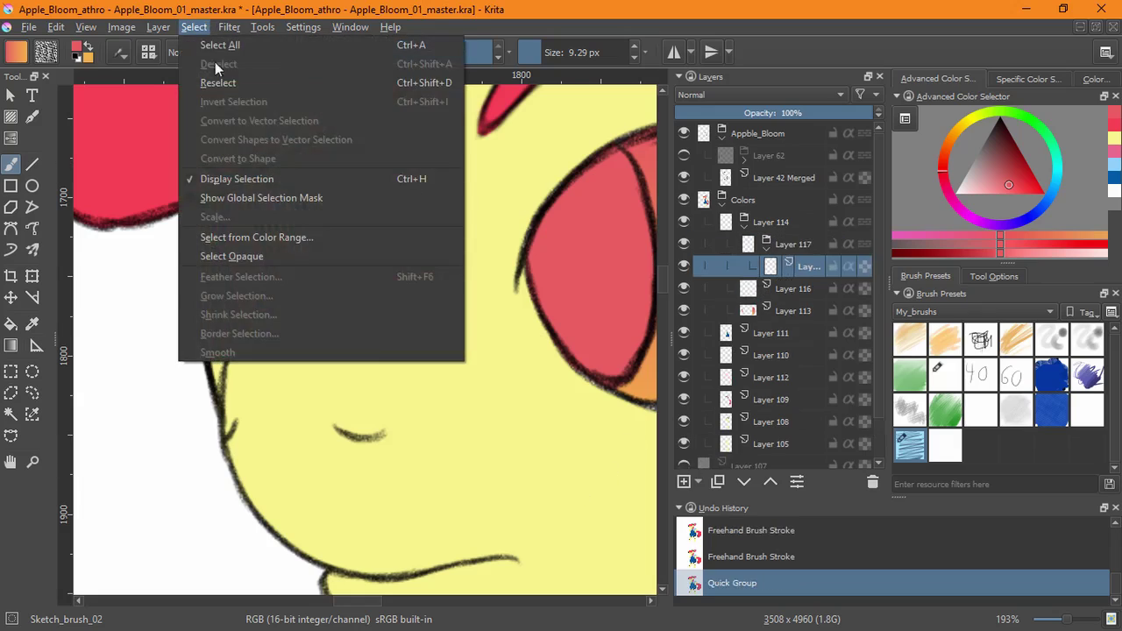
click(252, 257)
key(Insert)
click(702, 95)
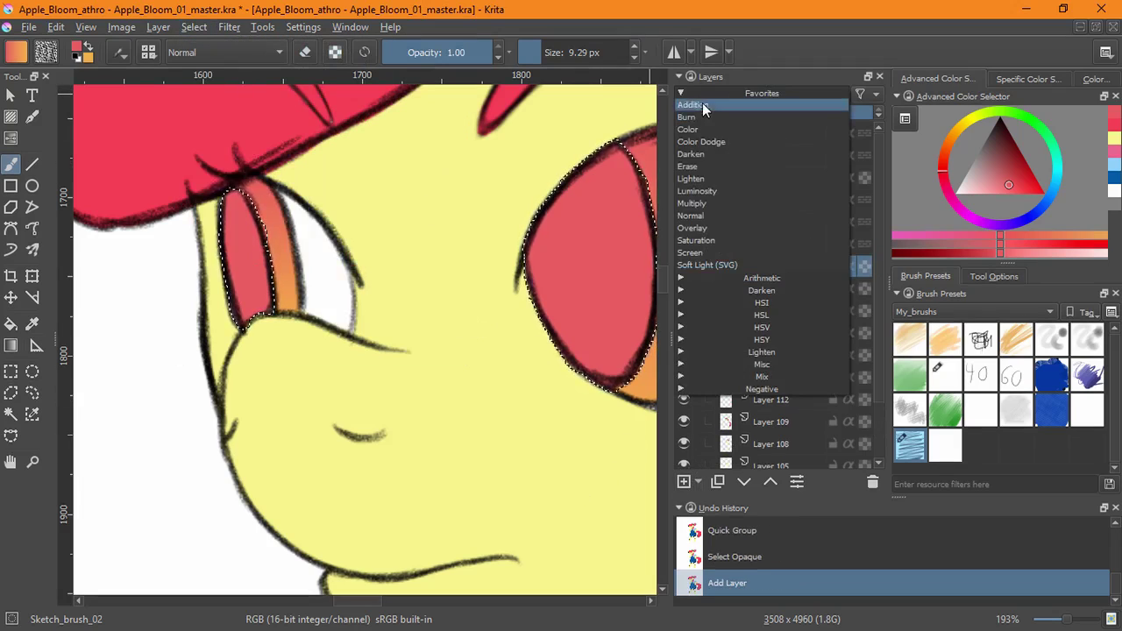
click(702, 204)
Flood-fill the selected pupil areas of both eyes with soft red on the Multiply layer
click(11, 324)
click(269, 339)
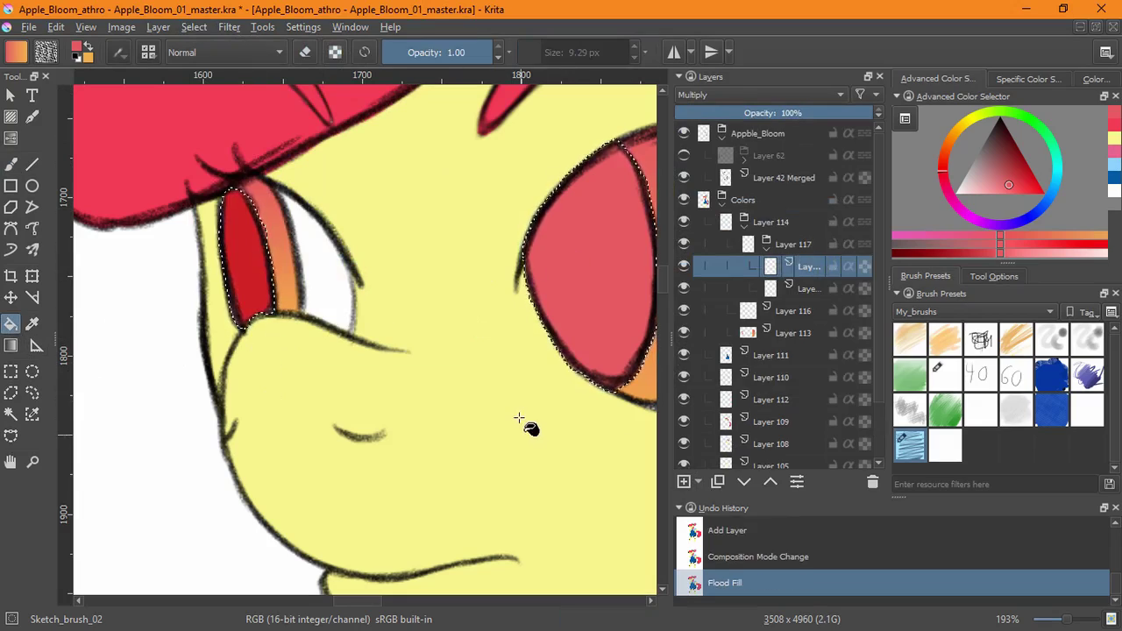
click(446, 301)
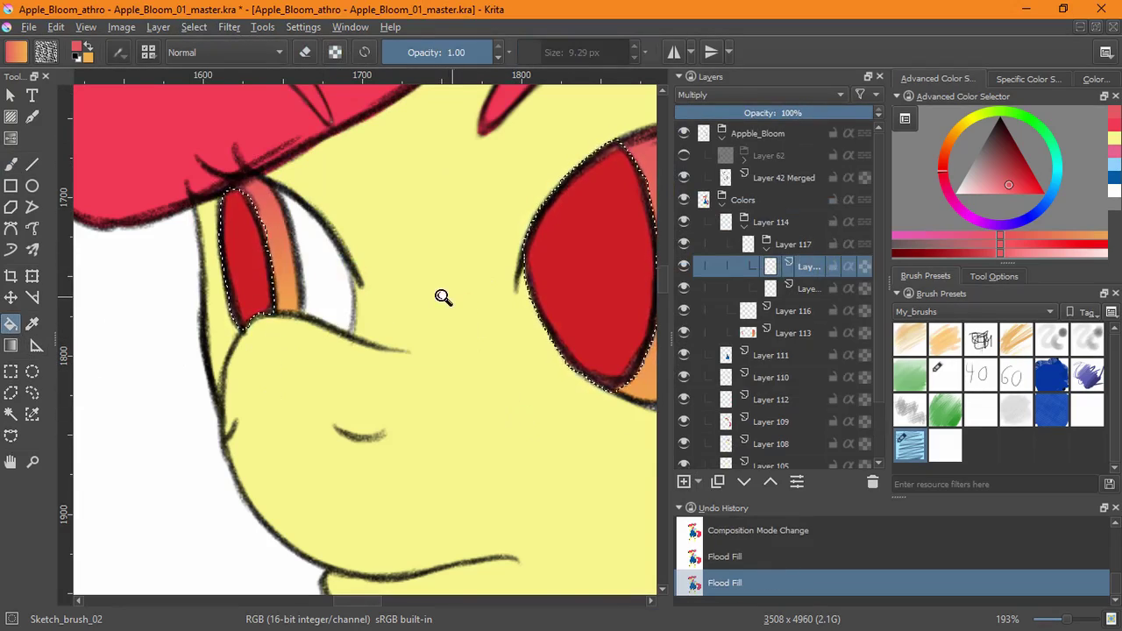
drag(443, 296, 431, 413)
drag(504, 336, 505, 406)
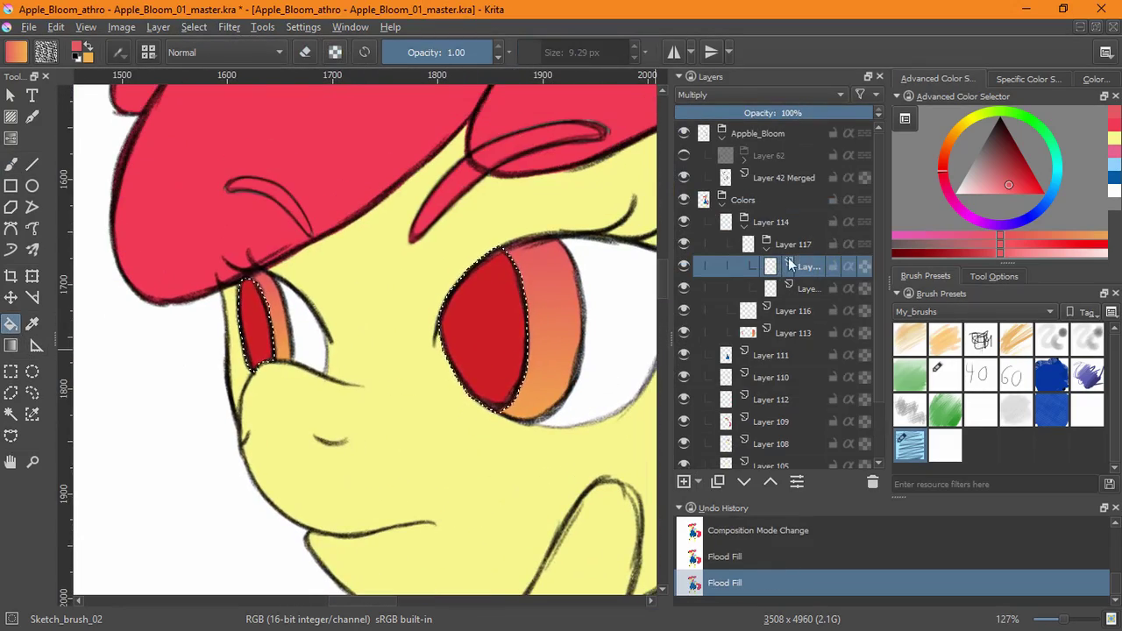
Try a second Multiply layer with both pupils flood-filled in soft red, and undo it
click(682, 482)
click(733, 94)
click(735, 201)
click(503, 326)
click(267, 344)
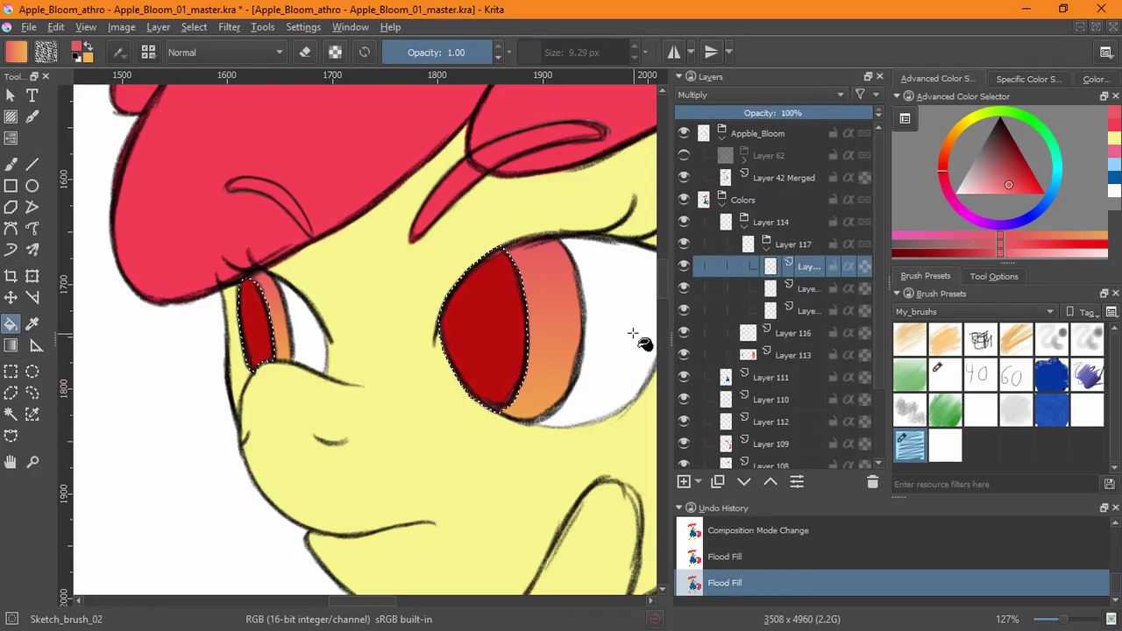
key(ctrl+z)
key(ctrl+z)
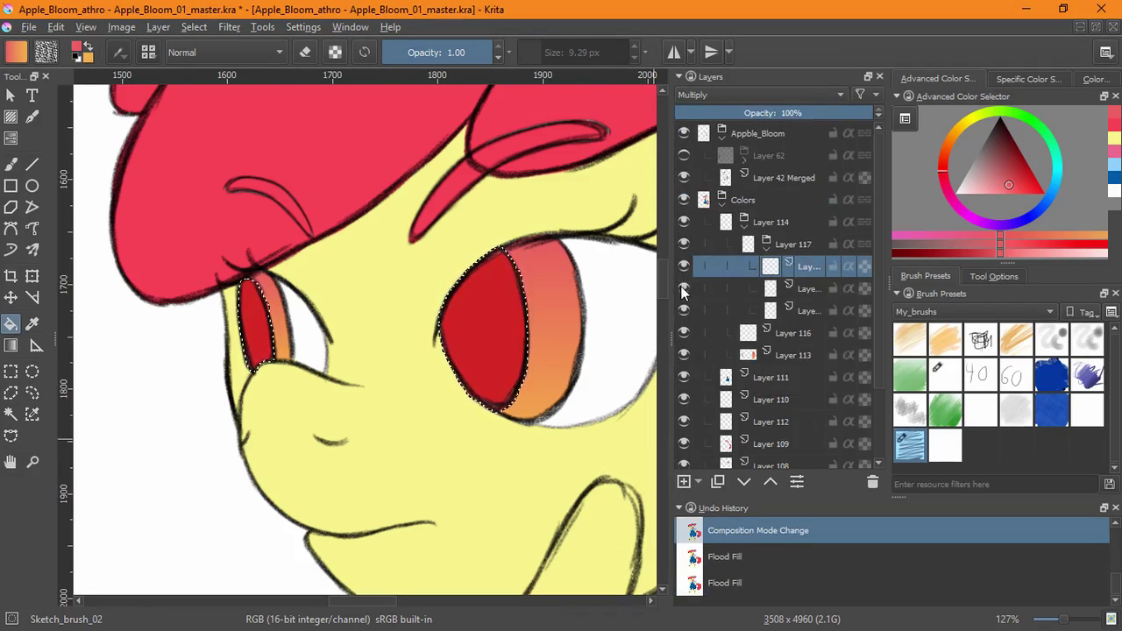
key(ctrl+z)
key(ctrl+z)
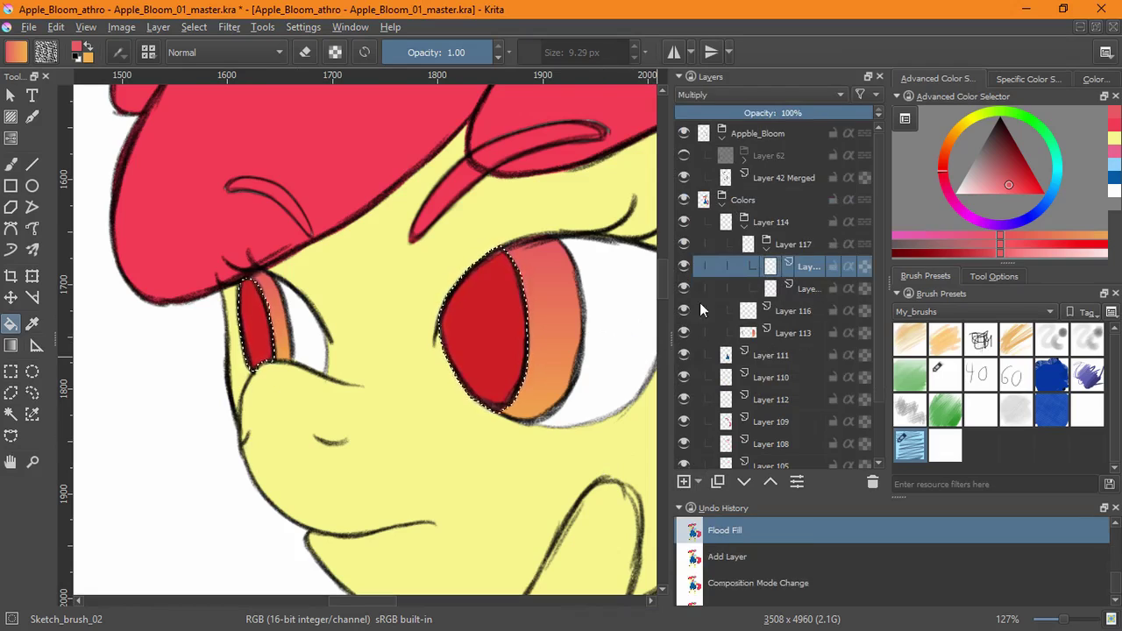
Duplicate the filled Multiply layer five times to darken both pupils, and clear the selection
click(684, 266)
click(684, 267)
click(718, 483)
click(716, 483)
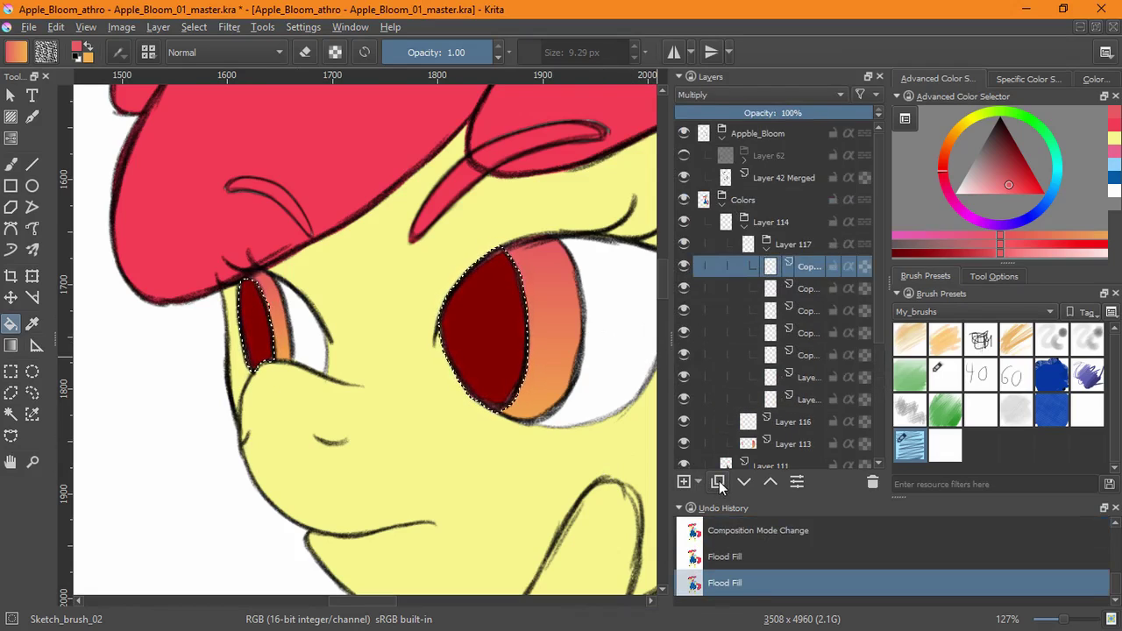
key(ctrl+shift+a)
scroll(540, 413, down, 5)
scroll(535, 417, up, 4)
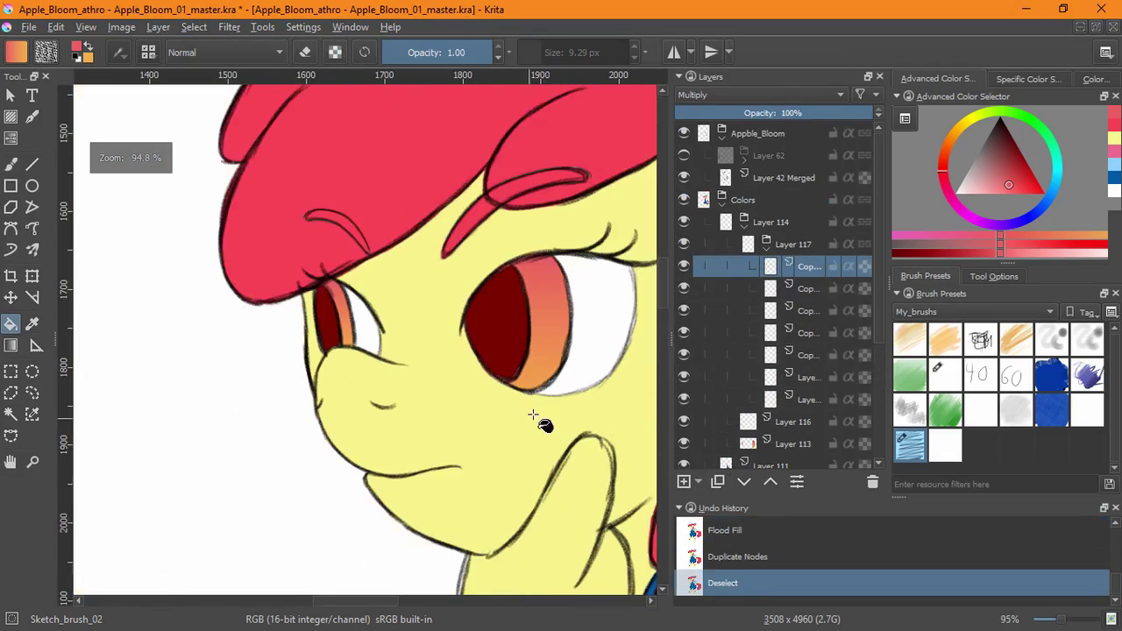
Sample the darkened red from the near eye's pupil and undo the layer duplicates and the soft red Multiply fills
ctrl+click(500, 311)
key(ctrl+z)
key(ctrl+z)
key(ctrl+z)
key(ctrl+z)
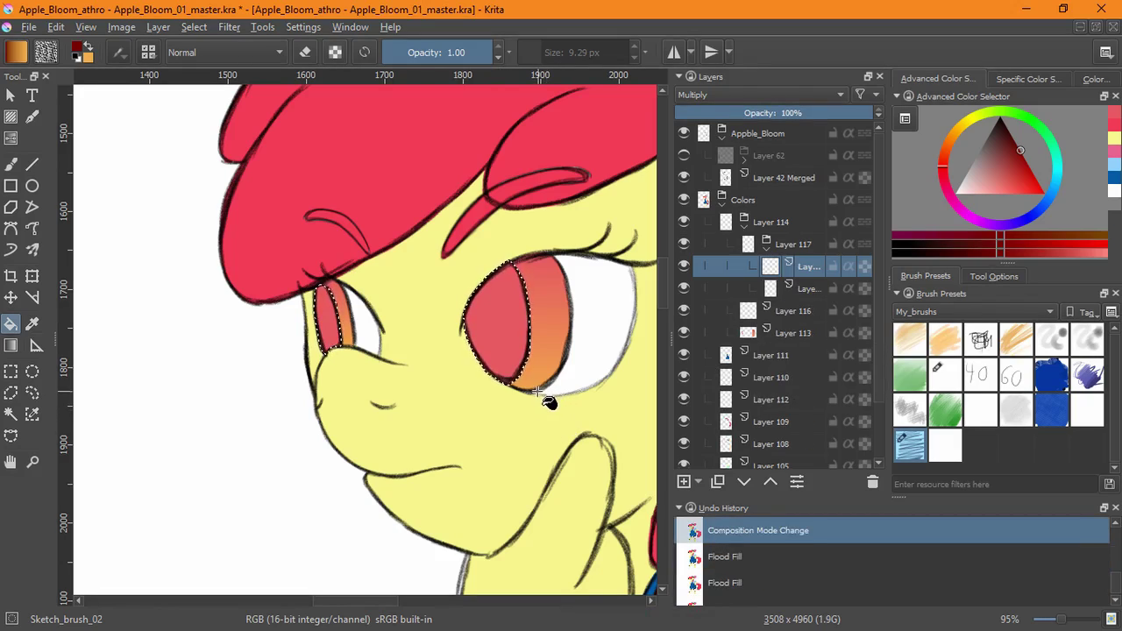
Flood-fill the selected pupils of both eyes with the sampled dark red on the Multiply layer and deselect
click(413, 387)
click(382, 448)
click(191, 28)
click(214, 62)
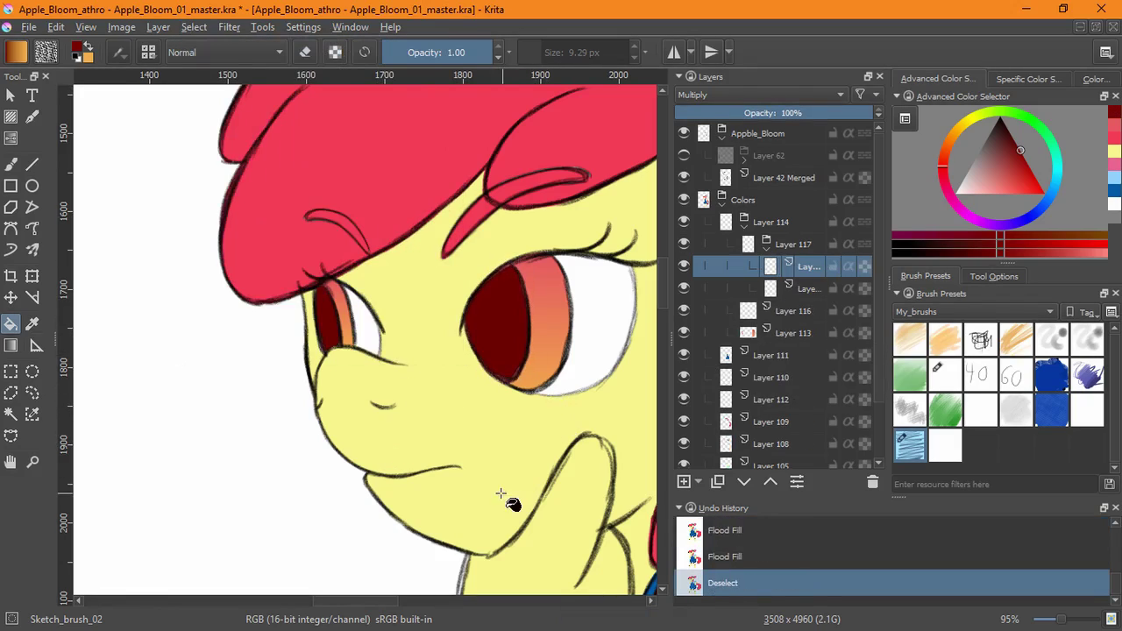
Duplicate the dark red Multiply layer and touch up the pupil edges of both eyes with the brush on the copy
scroll(556, 404, down, 4)
scroll(553, 404, up, 5)
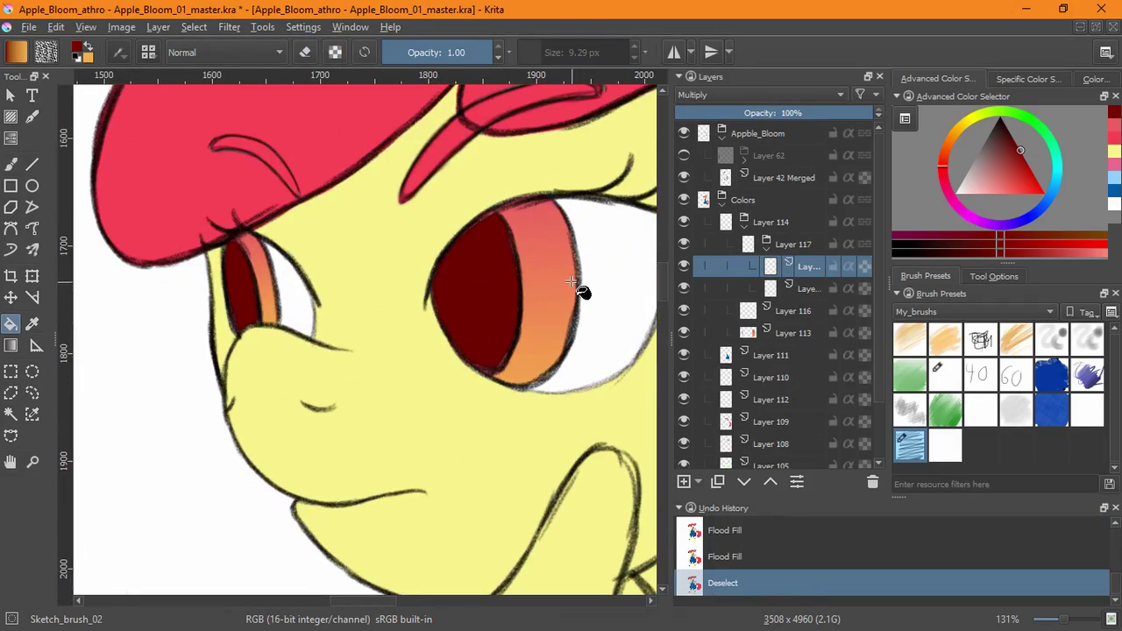
key(ctrl+j)
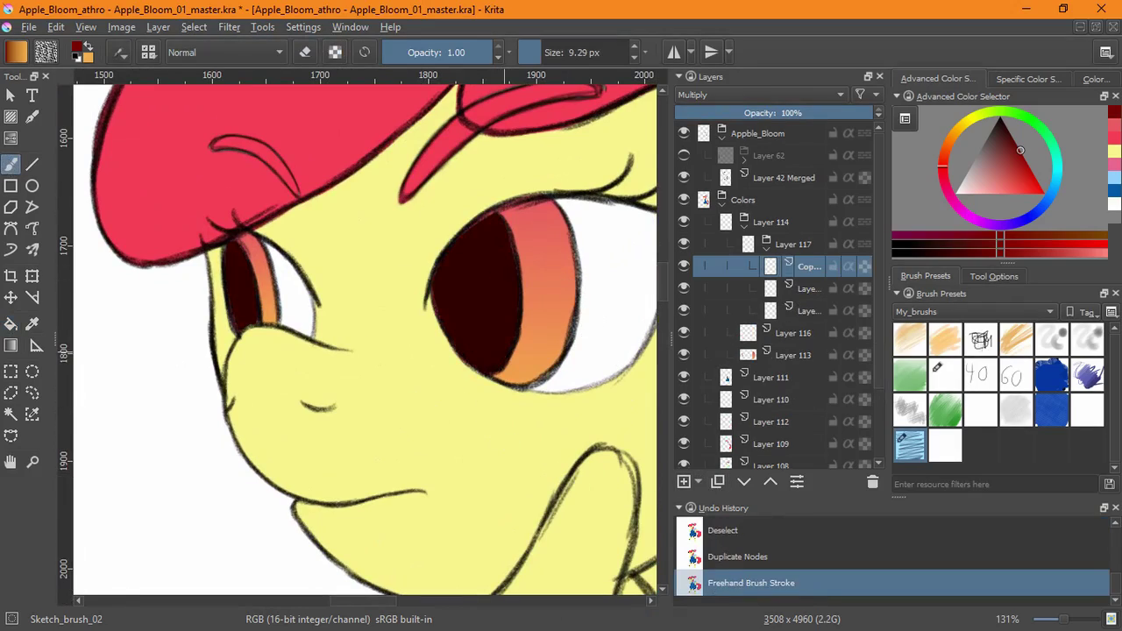
drag(498, 374, 504, 368)
scroll(242, 318, up, 4)
mouse_move(213, 339)
mouse_down()
mouse_move(219, 300)
mouse_move(241, 353)
mouse_up()
drag(212, 156, 227, 321)
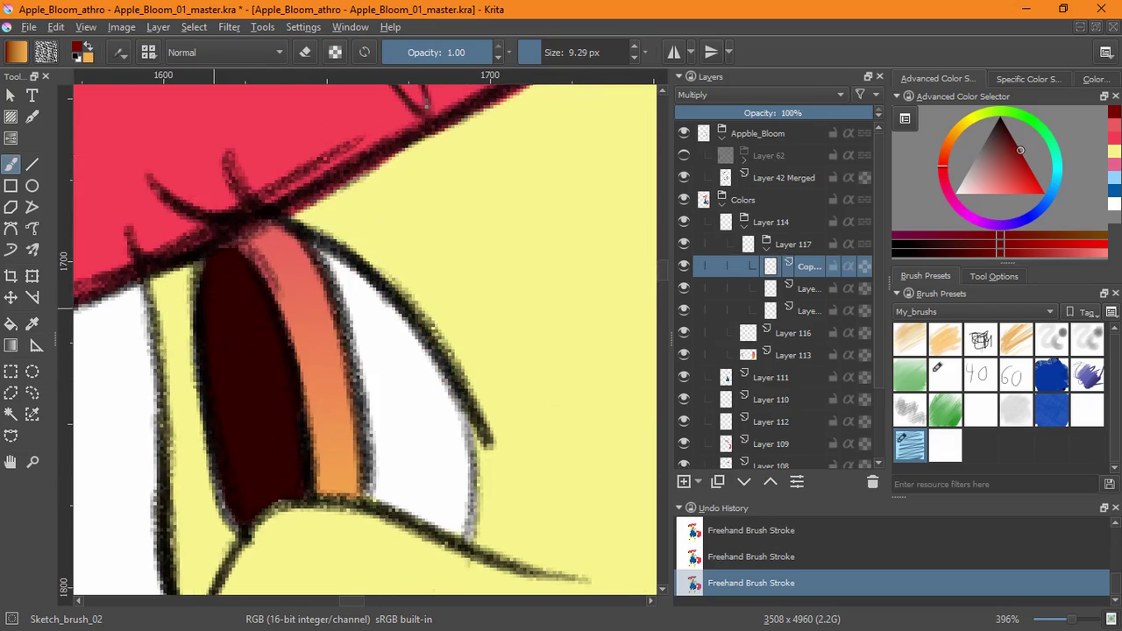
scroll(386, 404, down, 7)
scroll(473, 450, up, 3)
click(759, 134)
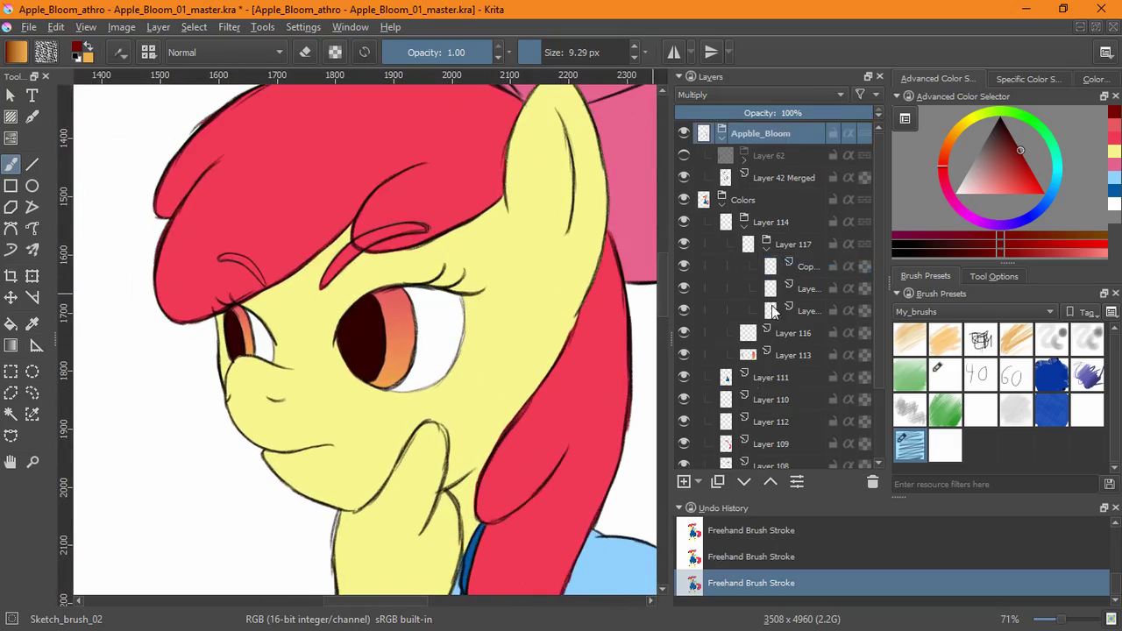
click(772, 156)
key(Insert)
Add a paint layer at the top of the stack, above the line art group, and set the foreground color to white
click(722, 137)
click(722, 160)
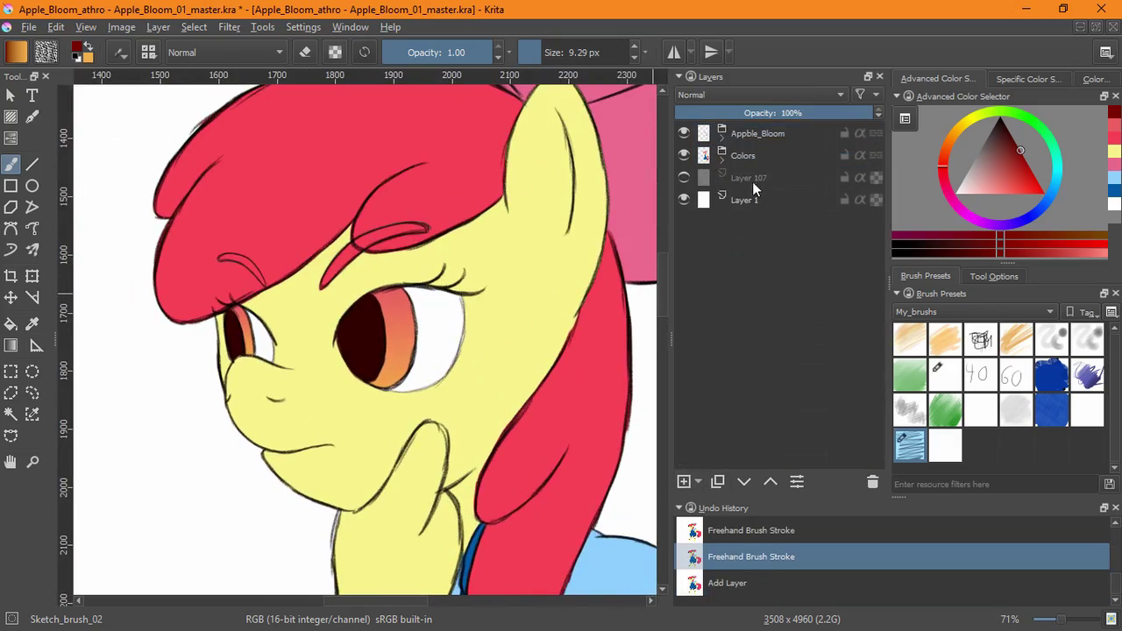
click(753, 179)
click(684, 481)
drag(762, 179, 772, 124)
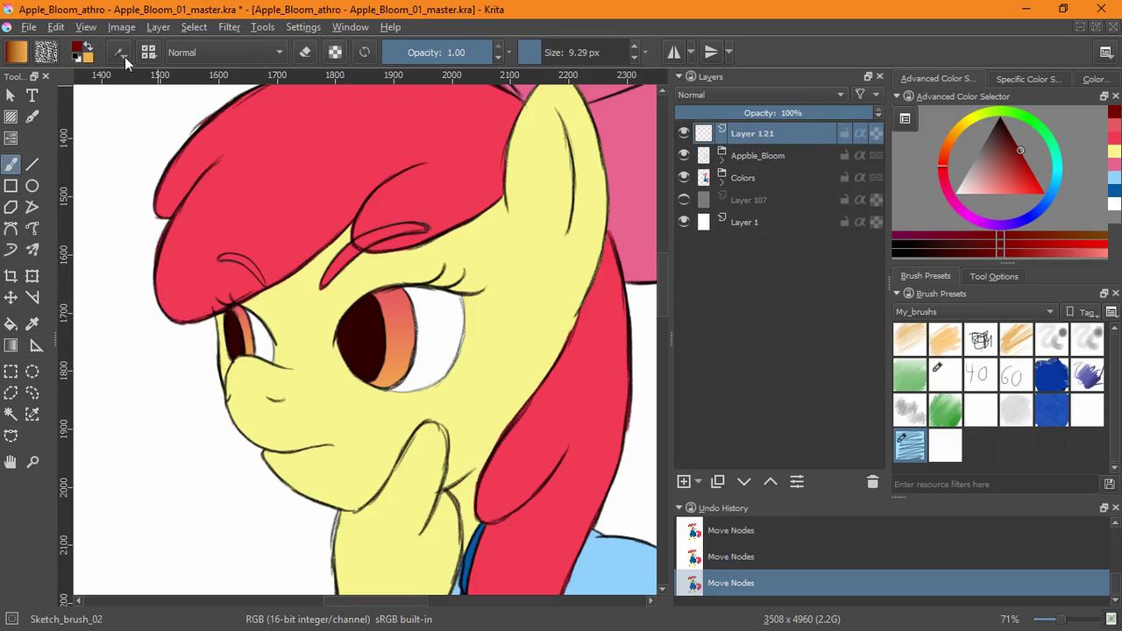
key(d)
key(x)
Try to paint a round white highlight in the upper front part of the near eye's pupil, and undo it
scroll(350, 358, up, 3)
drag(341, 245, 347, 226)
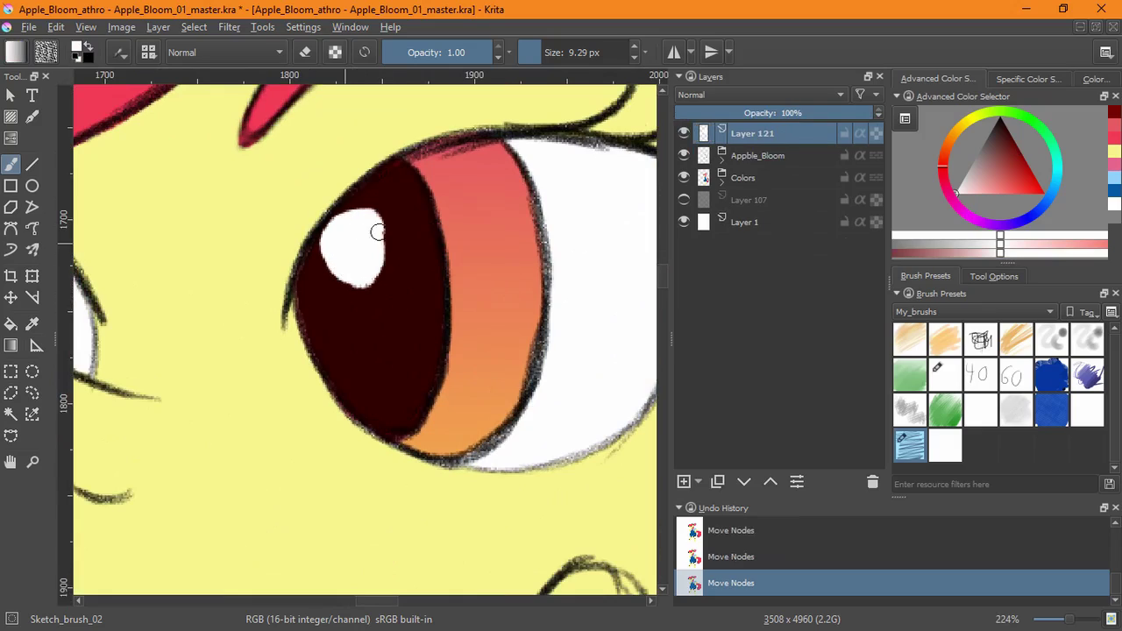
drag(378, 232, 382, 220)
key(ctrl+z)
mouse_move(328, 260)
mouse_down()
mouse_move(316, 277)
mouse_move(340, 263)
mouse_up()
key(ctrl+z)
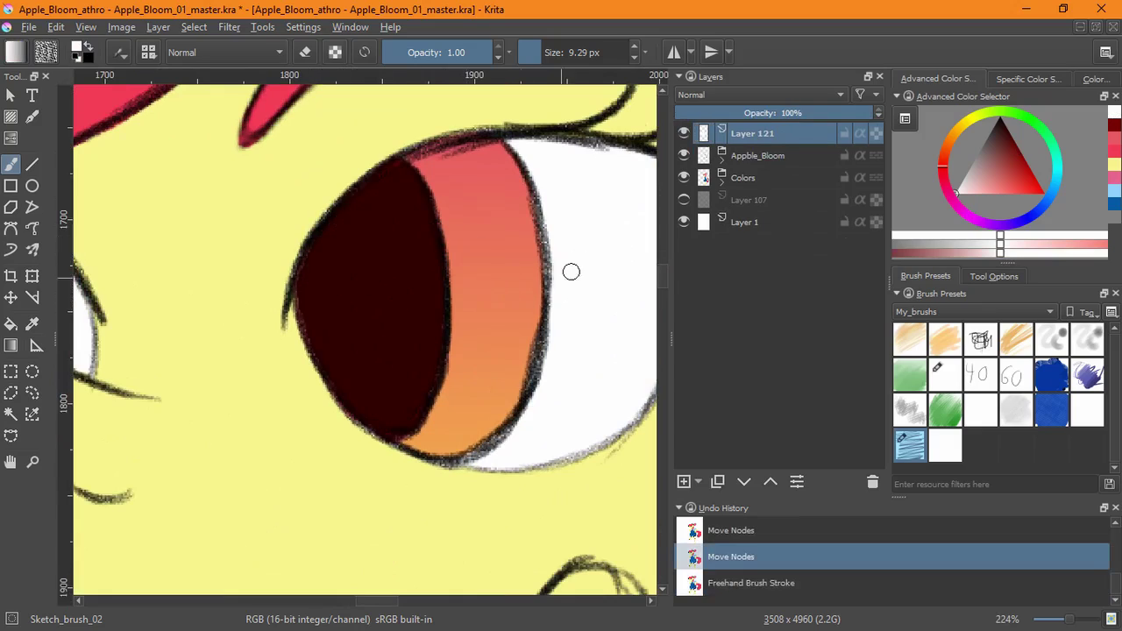
Add a paint layer at the top of the Layer 117 group and try a white highlight on the near pupil's front edge
click(722, 183)
click(771, 240)
click(684, 481)
click(310, 303)
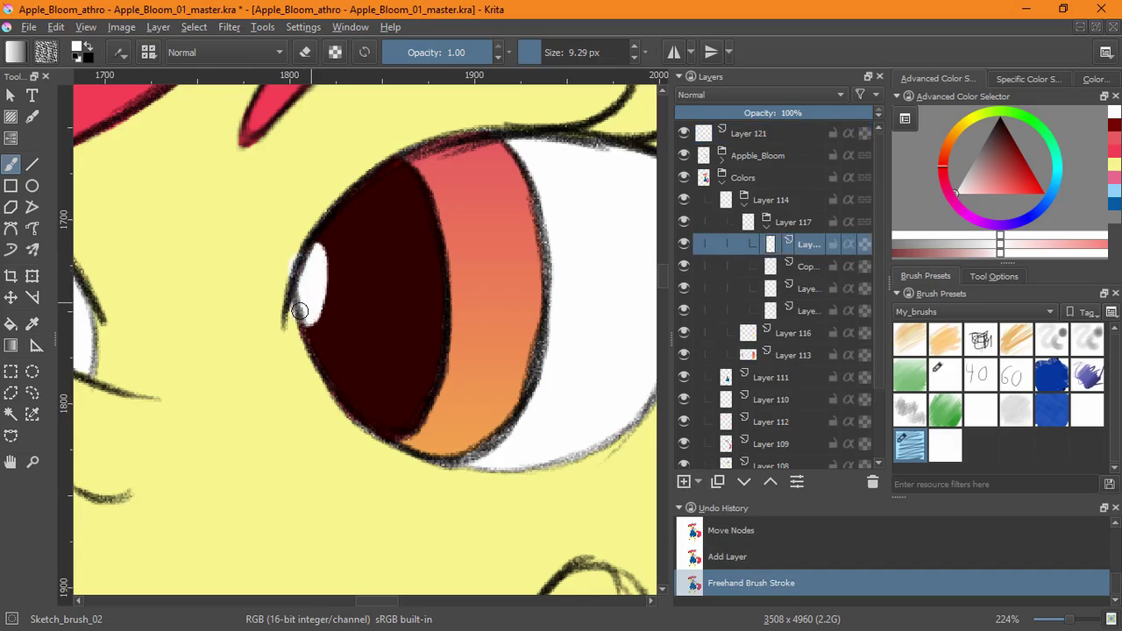
drag(300, 311, 302, 305)
key(ctrl+z)
click(682, 285)
click(682, 285)
click(745, 230)
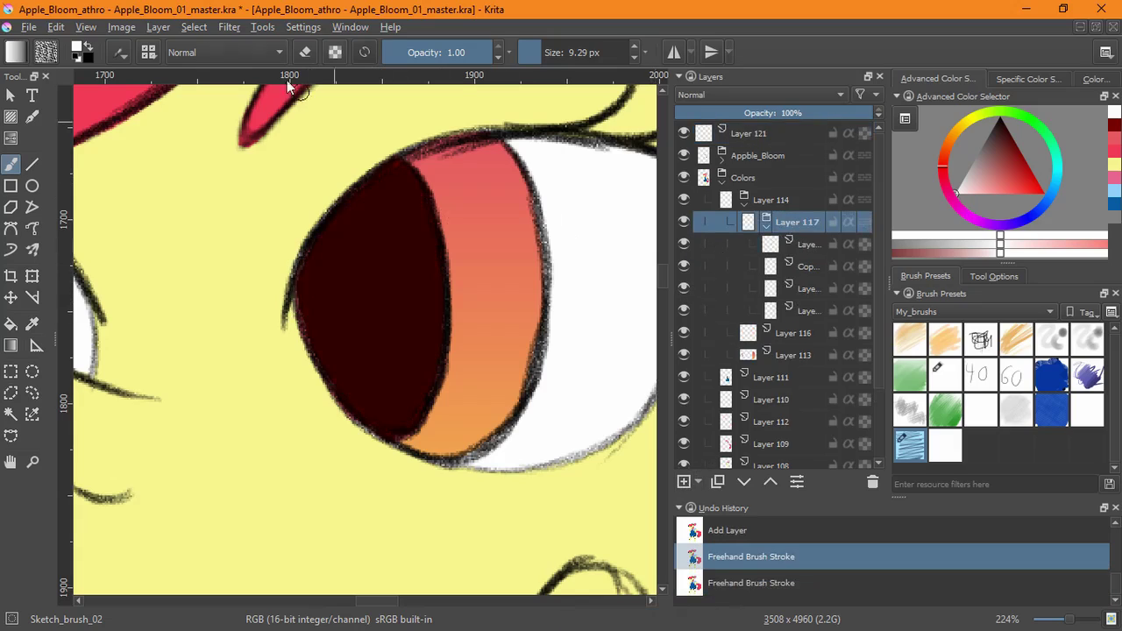
click(193, 26)
click(806, 245)
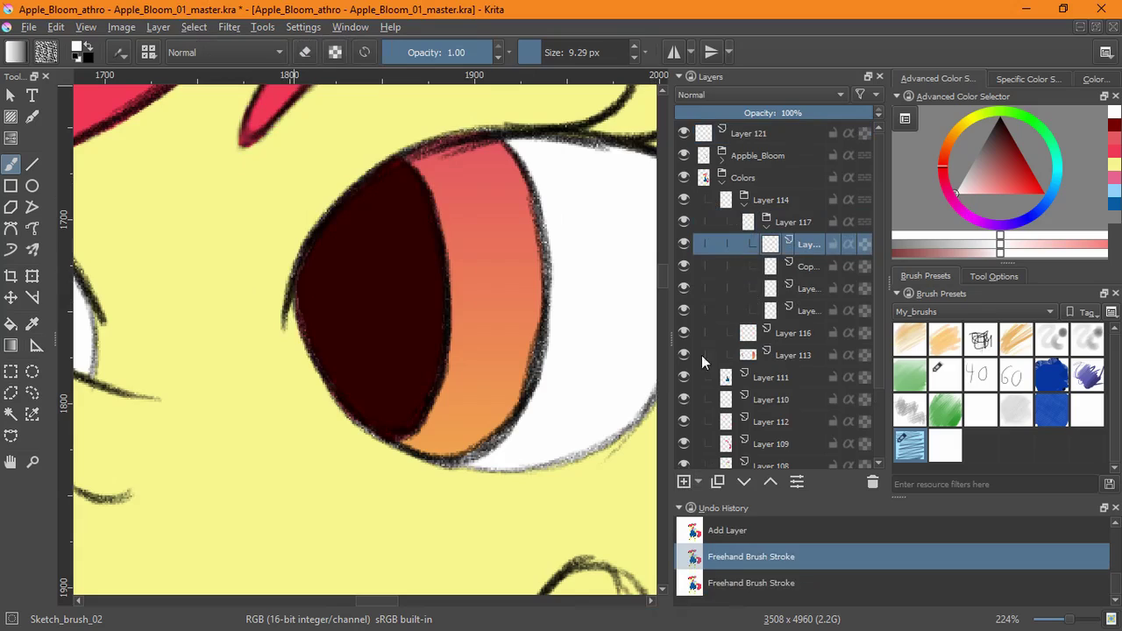
click(700, 481)
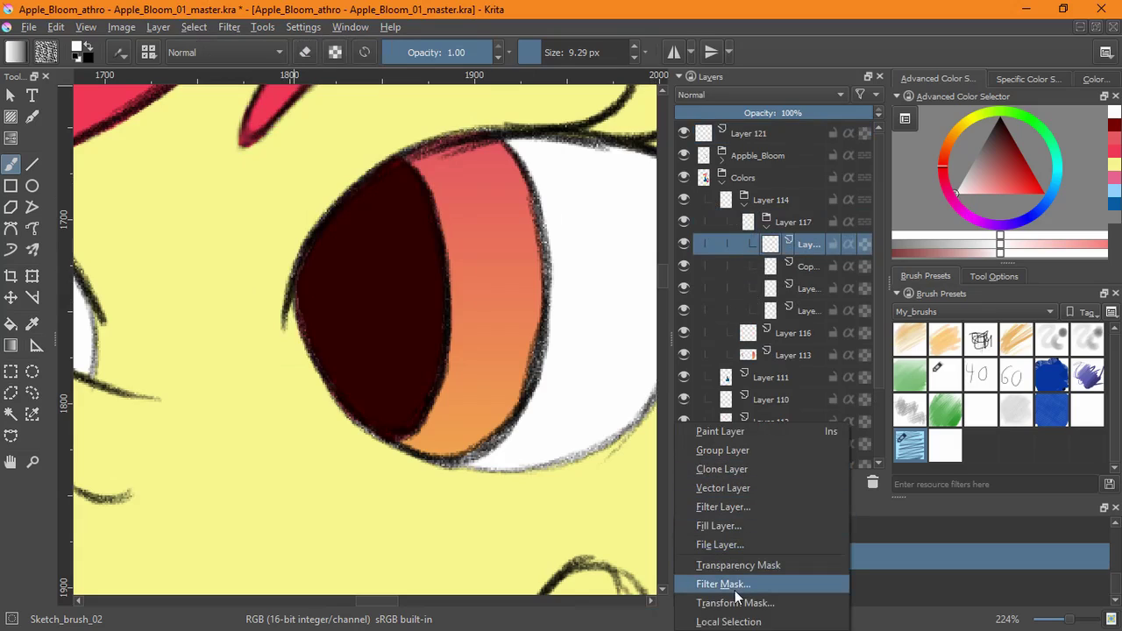
click(204, 24)
click(283, 260)
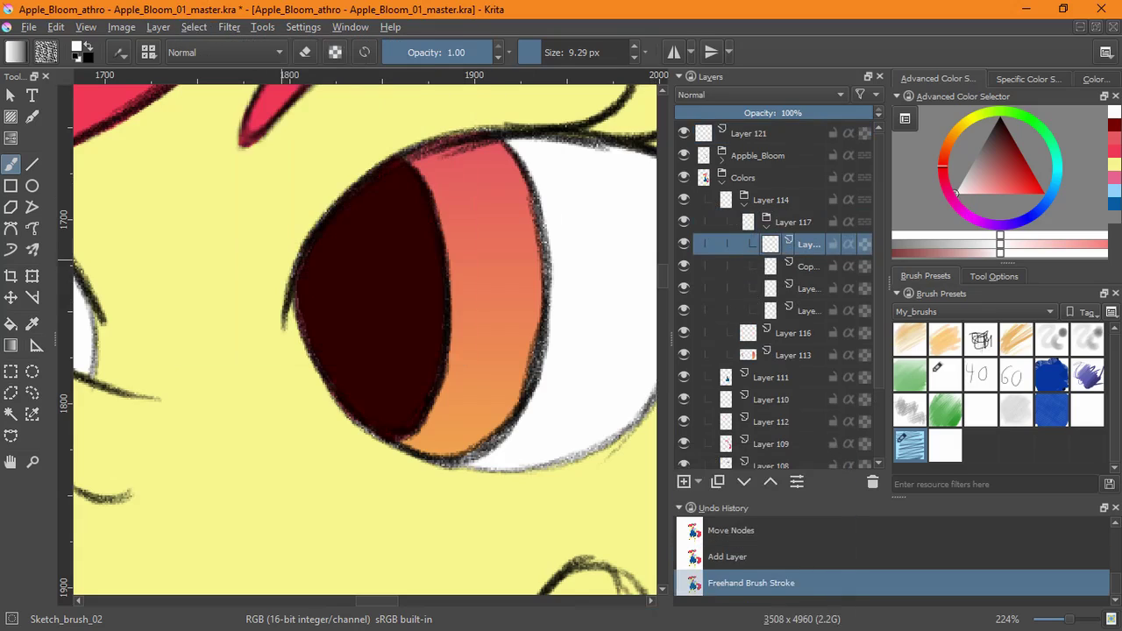
key(ctrl+z)
Select the opaque area of the copied dark red pupil layer and paint white upper-front highlights in both pupils on the layer above
click(193, 26)
click(245, 256)
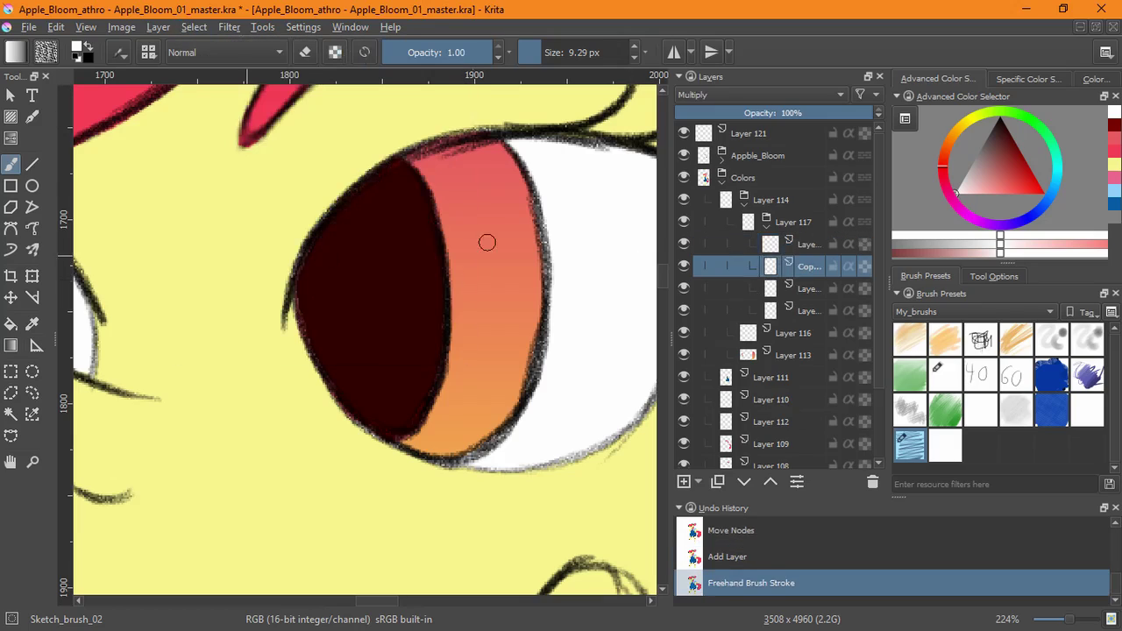
mouse_move(296, 273)
mouse_down()
mouse_move(321, 279)
mouse_move(283, 268)
mouse_move(333, 233)
mouse_move(619, 294)
mouse_up()
key(ctrl+z)
mouse_move(235, 302)
mouse_down()
mouse_move(215, 318)
mouse_move(241, 314)
mouse_up()
key(ctrl+z)
key(ctrl+z)
scroll(353, 281, down, 2)
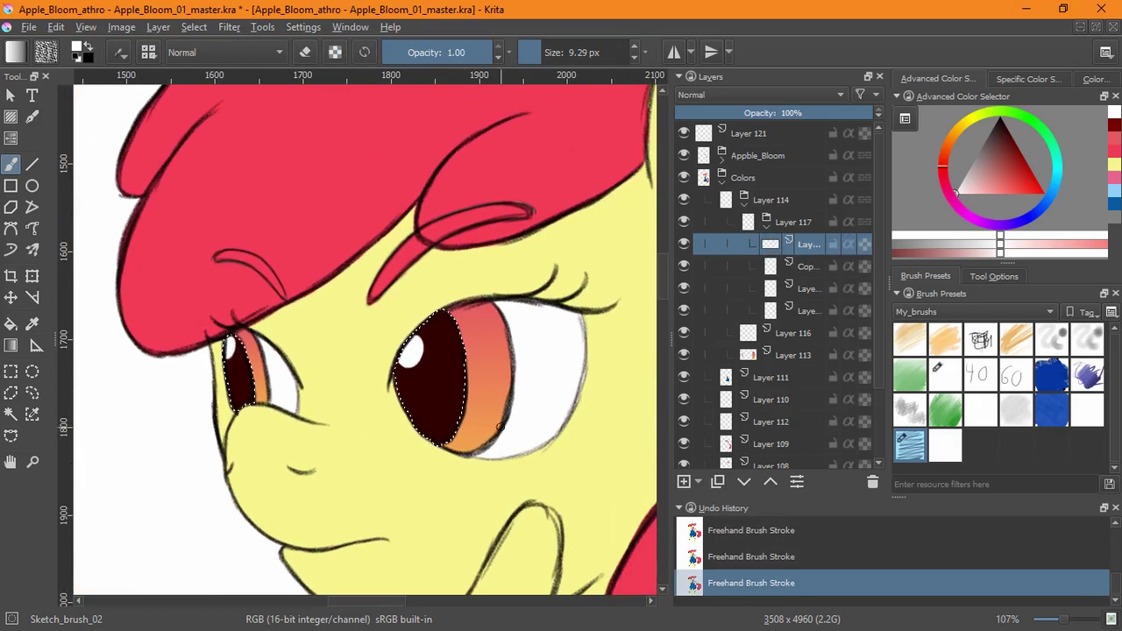
Make Layer 121 the active layer and clear the pupil selection
click(721, 138)
click(194, 26)
click(198, 60)
Try small round white highlights at the lower rear edge of the pupils, and undo them
scroll(459, 371, up, 4)
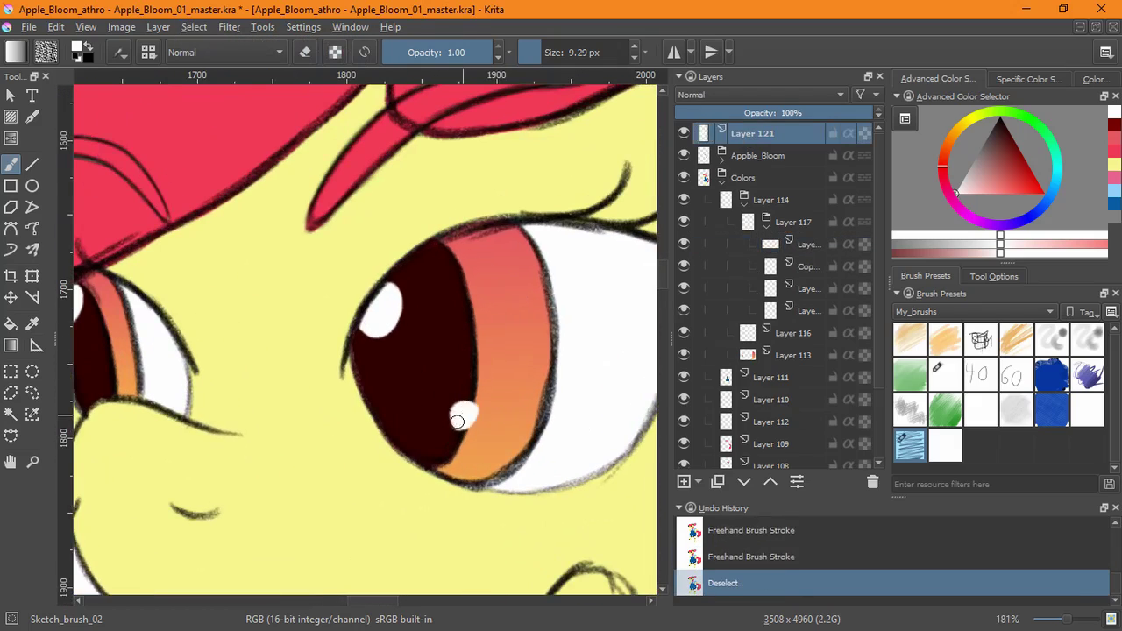
click(153, 392)
scroll(448, 377, down, 4)
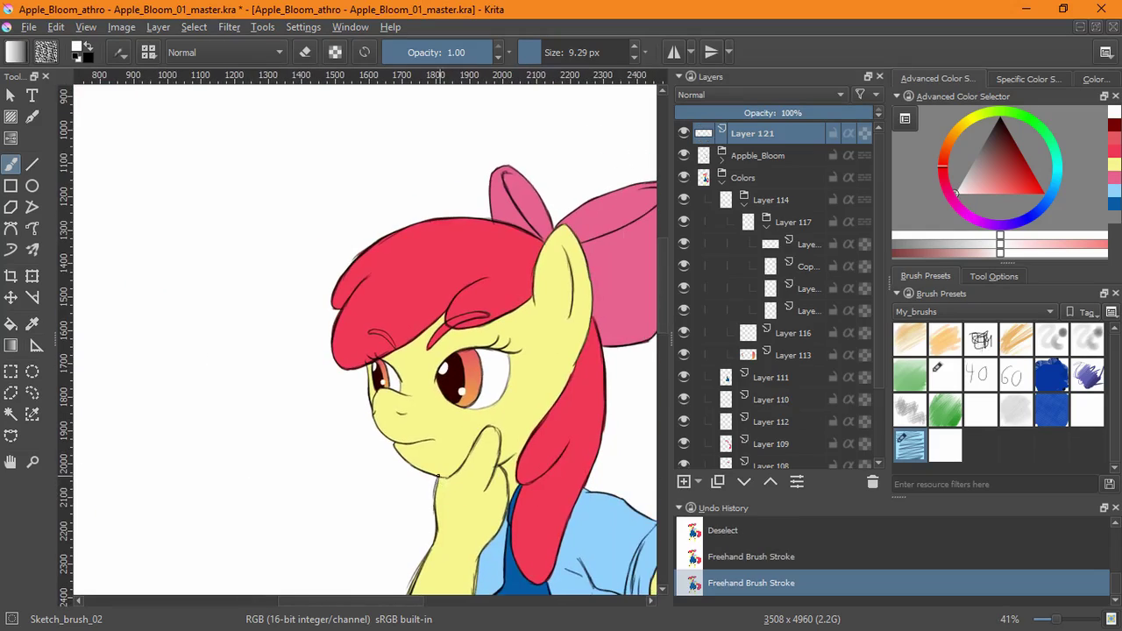
key(ctrl+z)
key(ctrl+z)
Try a small white dot just below the large highlight in the near pupil, and undo it
scroll(427, 414, up, 4)
drag(504, 275, 500, 281)
key(ctrl+z)
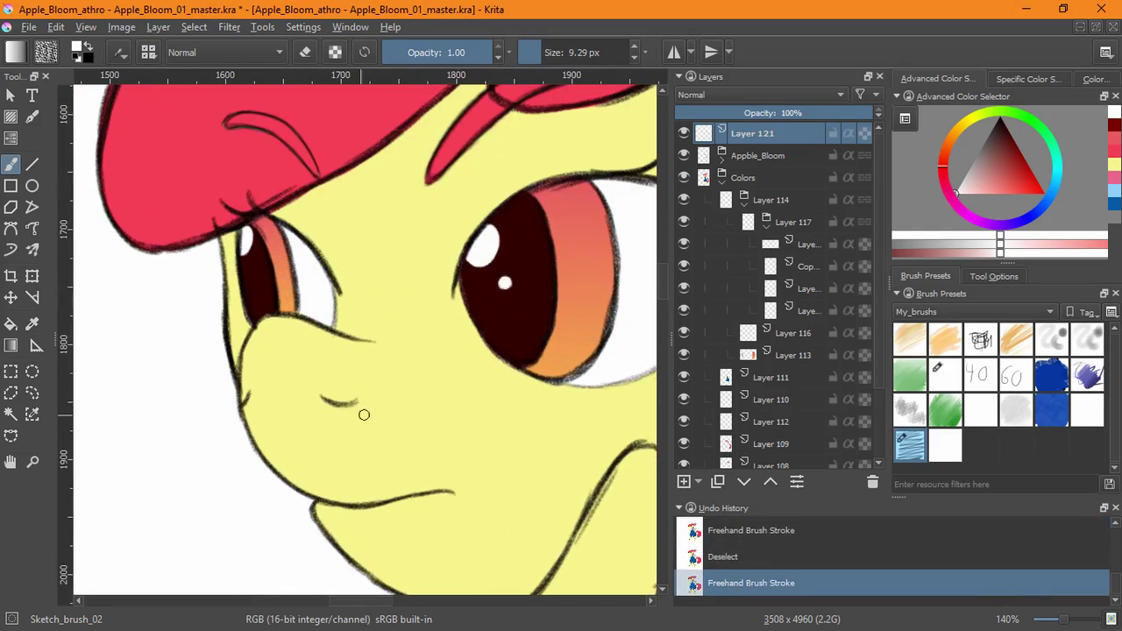
scroll(364, 415, down, 5)
key(ctrl+z)
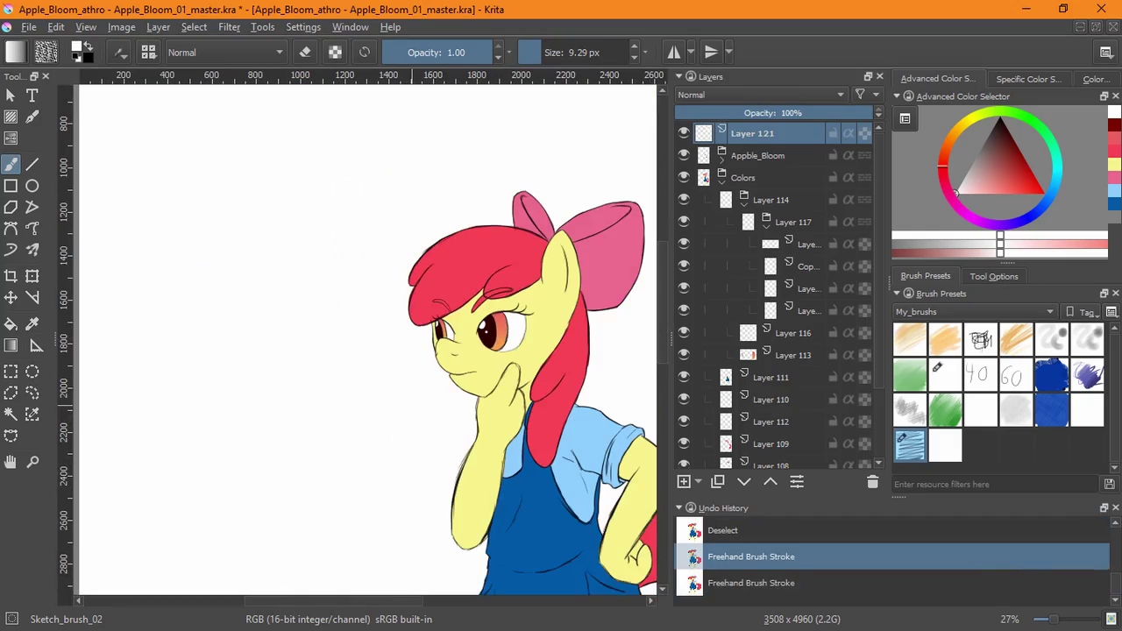
key(ctrl+z)
Paint small white secondary highlight dots in the pupils on the top layer of the Layer 117 group
click(728, 245)
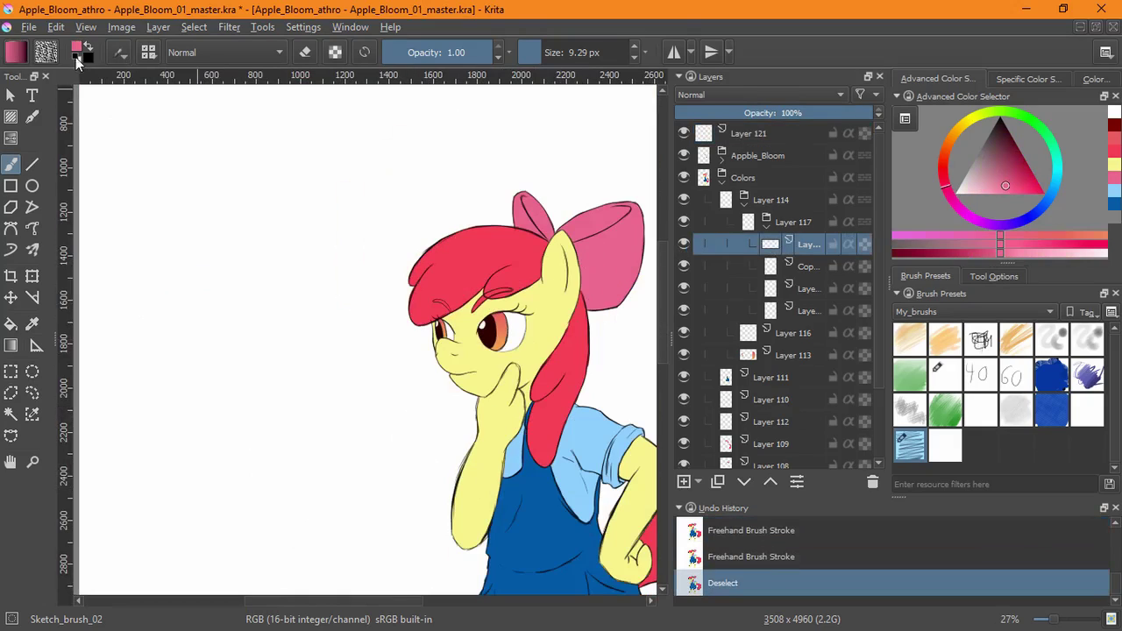
scroll(500, 359, up, 6)
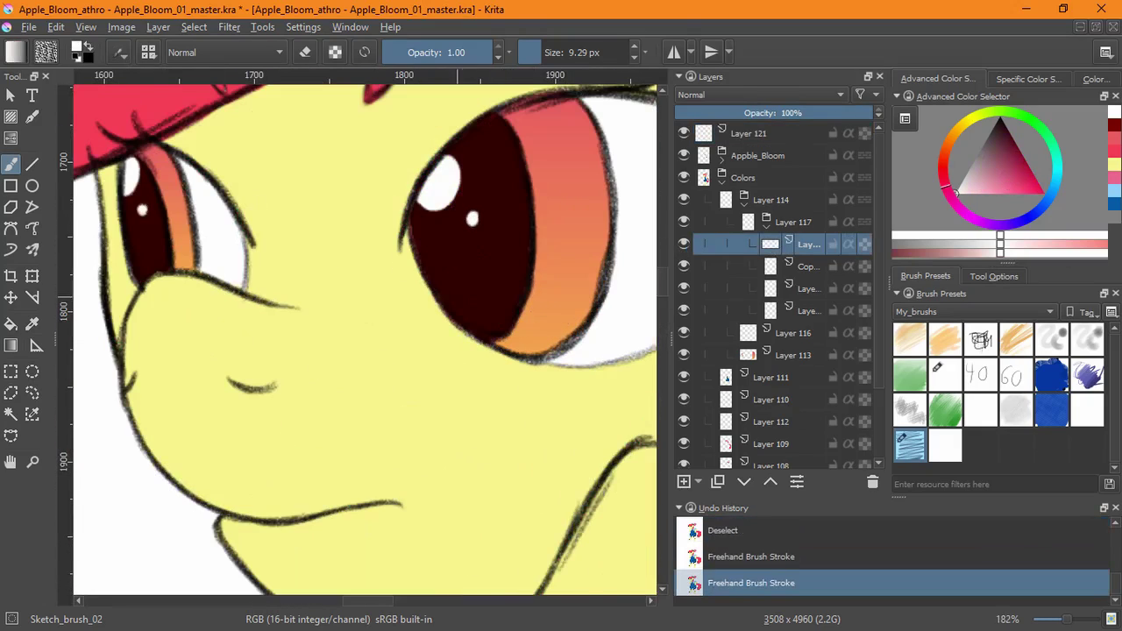
scroll(456, 299, down, 6)
drag(501, 376, 495, 469)
key(ctrl+z)
scroll(390, 432, up, 7)
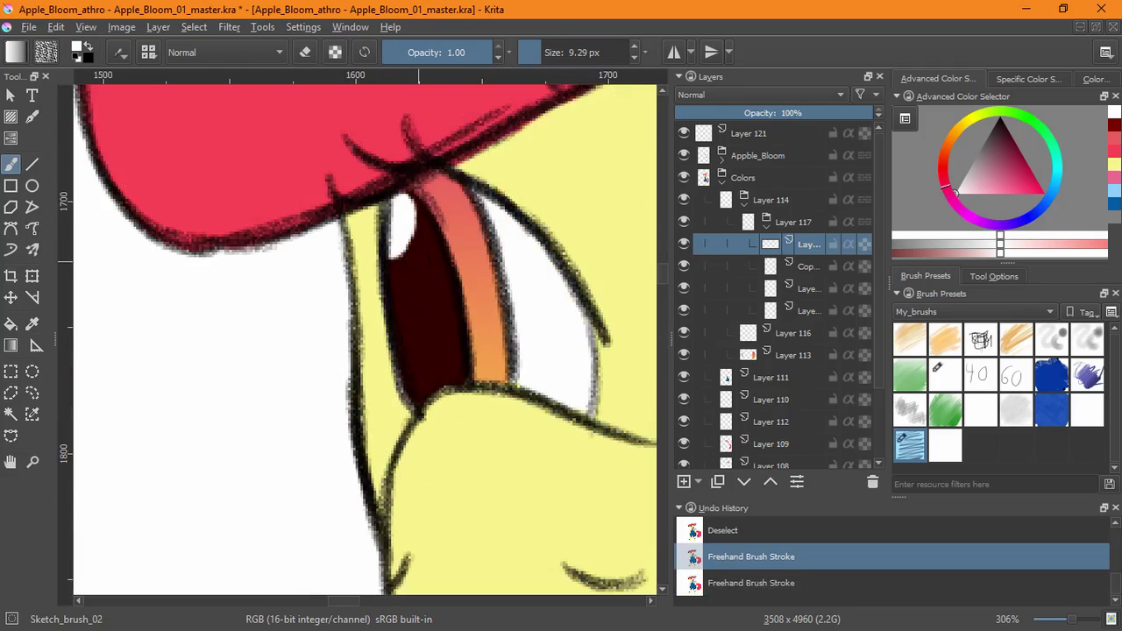
click(422, 274)
click(422, 274)
scroll(519, 353, down, 7)
drag(505, 508, 482, 517)
drag(545, 380, 500, 317)
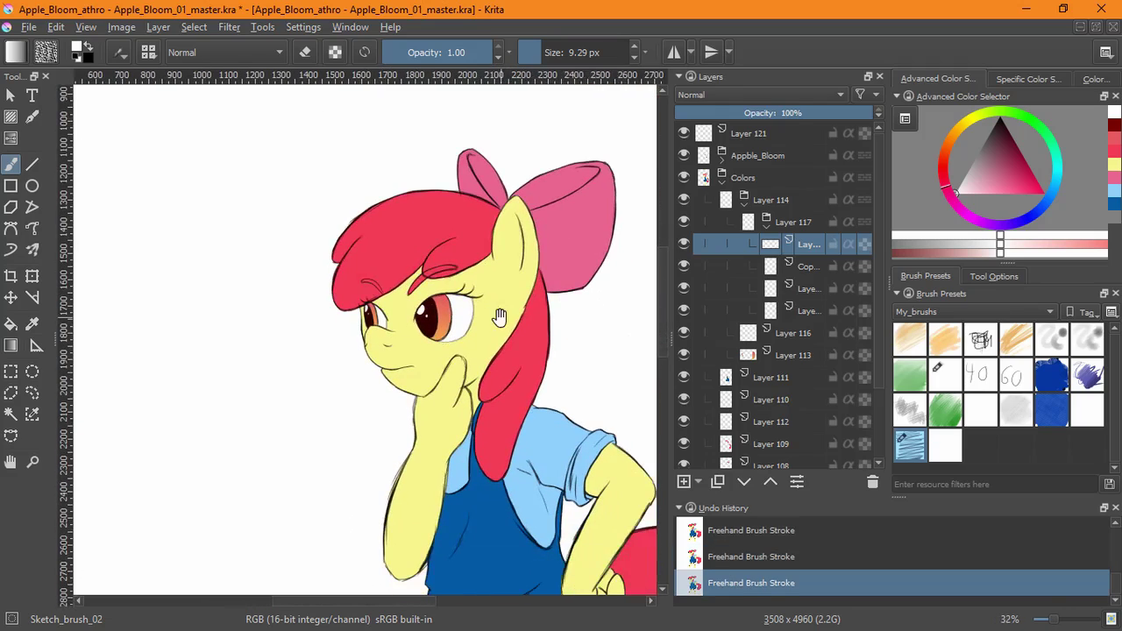
Compare the face with and without the last highlight stroke, zoomed in and zoomed out
key(ctrl+z)
scroll(495, 320, up, 7)
key(ctrl+shift+z)
scroll(462, 401, down, 5)
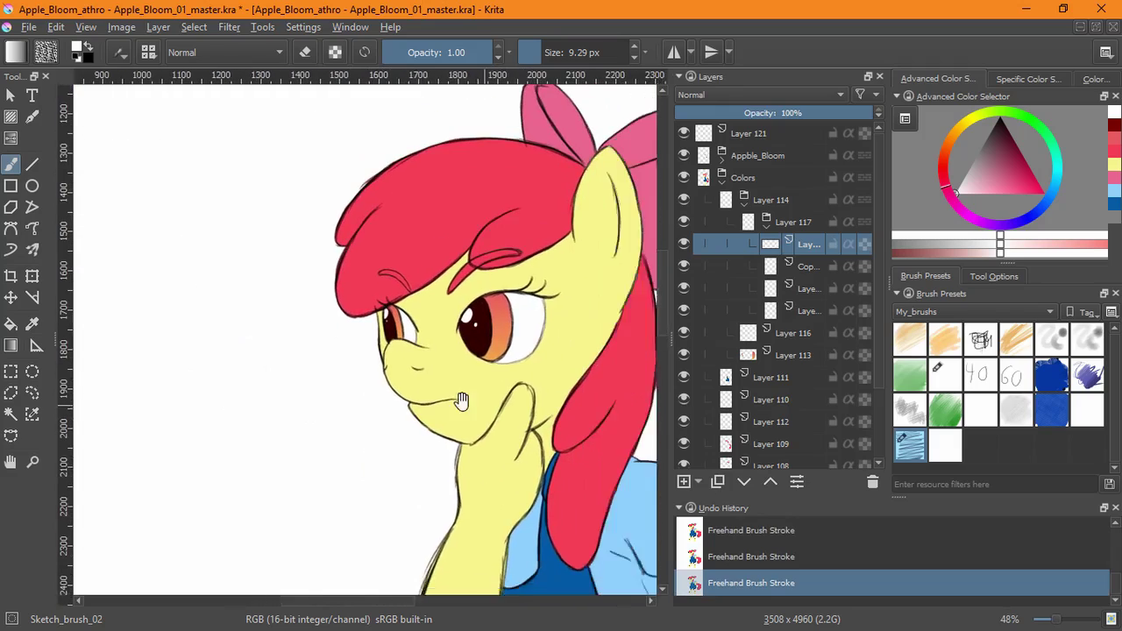
scroll(462, 401, down, 2)
key(ctrl+z)
scroll(333, 295, up, 6)
key(ctrl+shift+z)
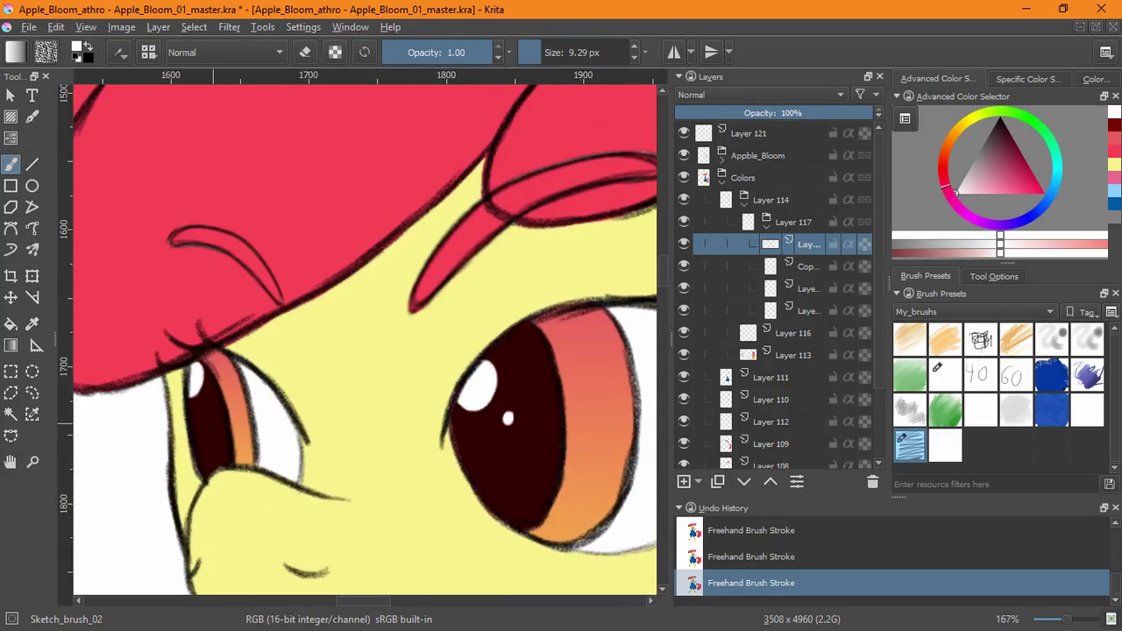
scroll(520, 408, down, 5)
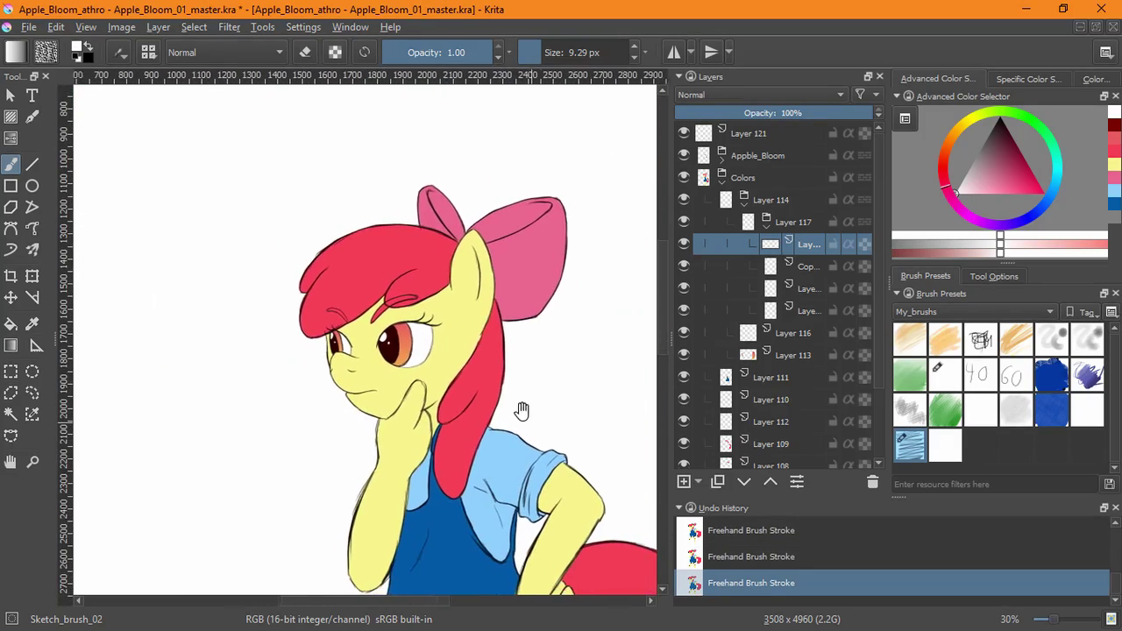
Check the iris layers on the whole figure by toggling their visibility, and collapse the Layer 117 and Layer 114 groups
key(2)
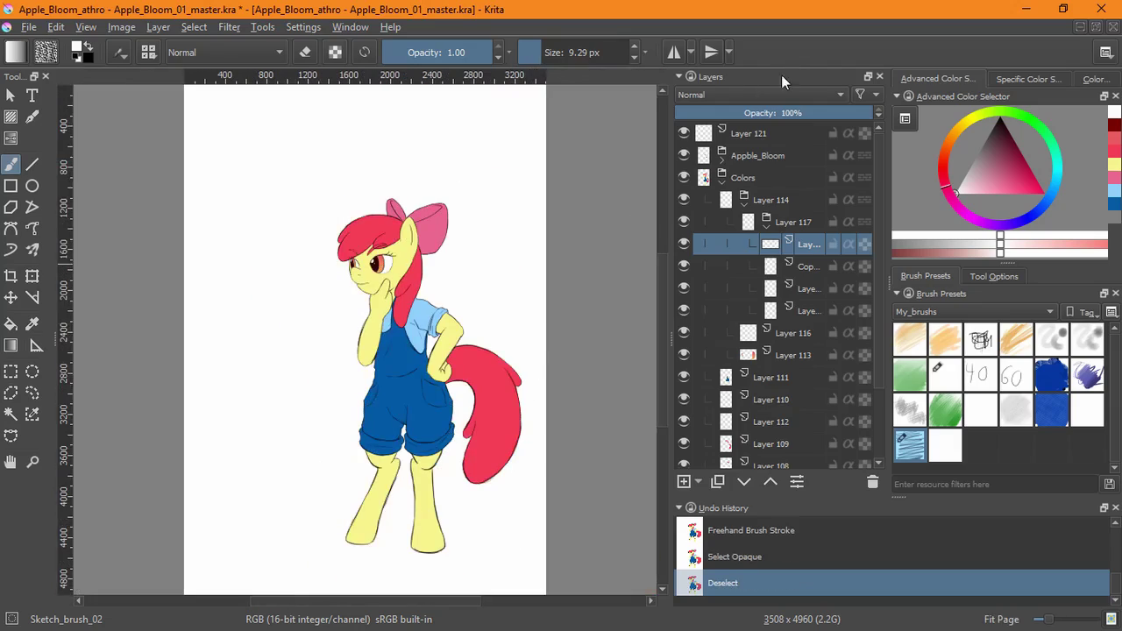
click(767, 226)
click(771, 244)
click(685, 244)
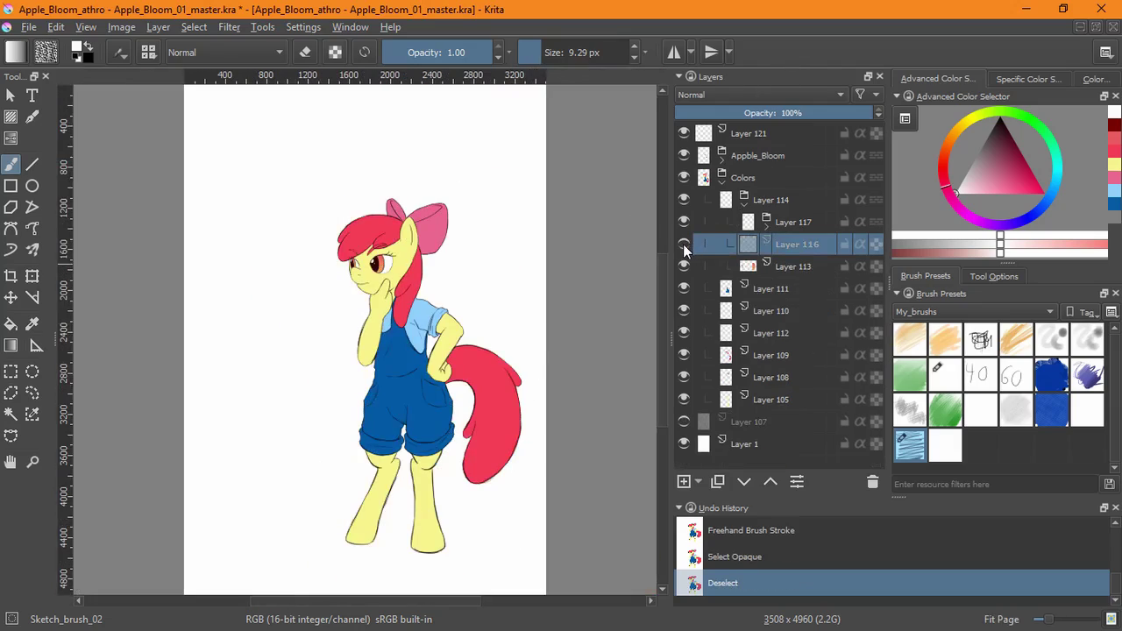
click(686, 244)
click(687, 244)
click(685, 244)
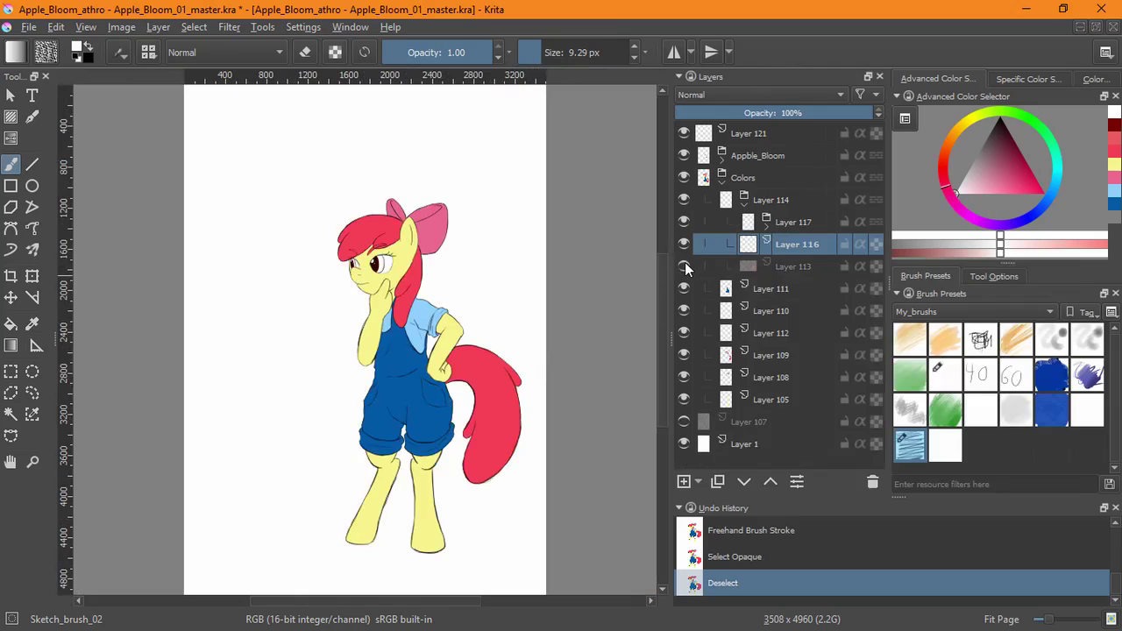
click(743, 205)
Identify the overalls' base color layer by toggling Layer 111, and put it in its own group
click(684, 222)
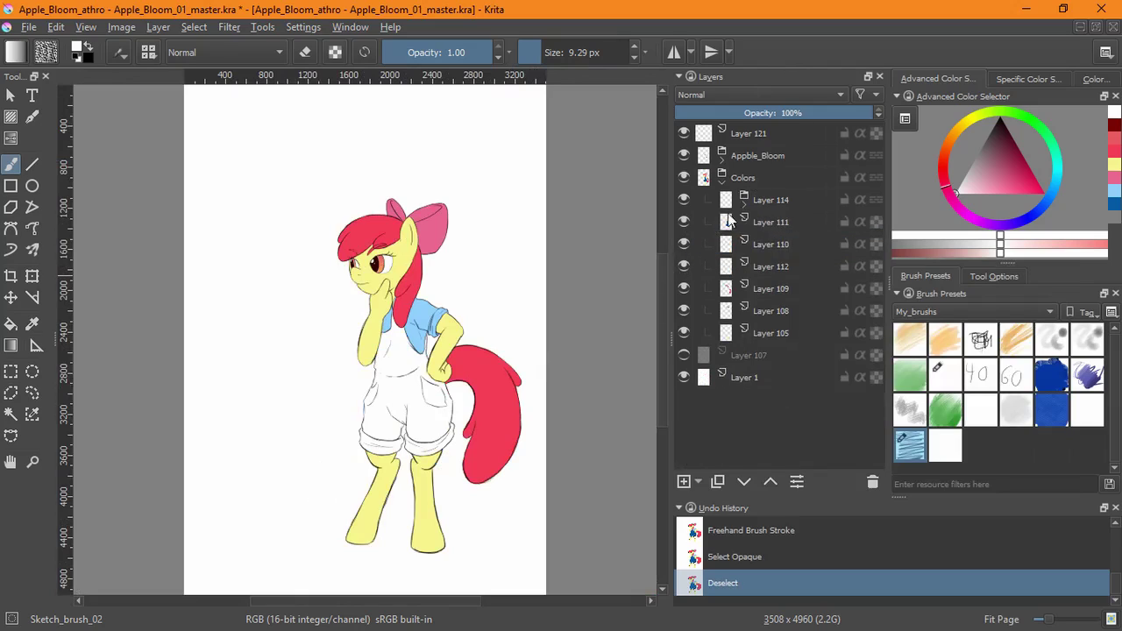
click(684, 222)
click(785, 221)
key(ctrl+g)
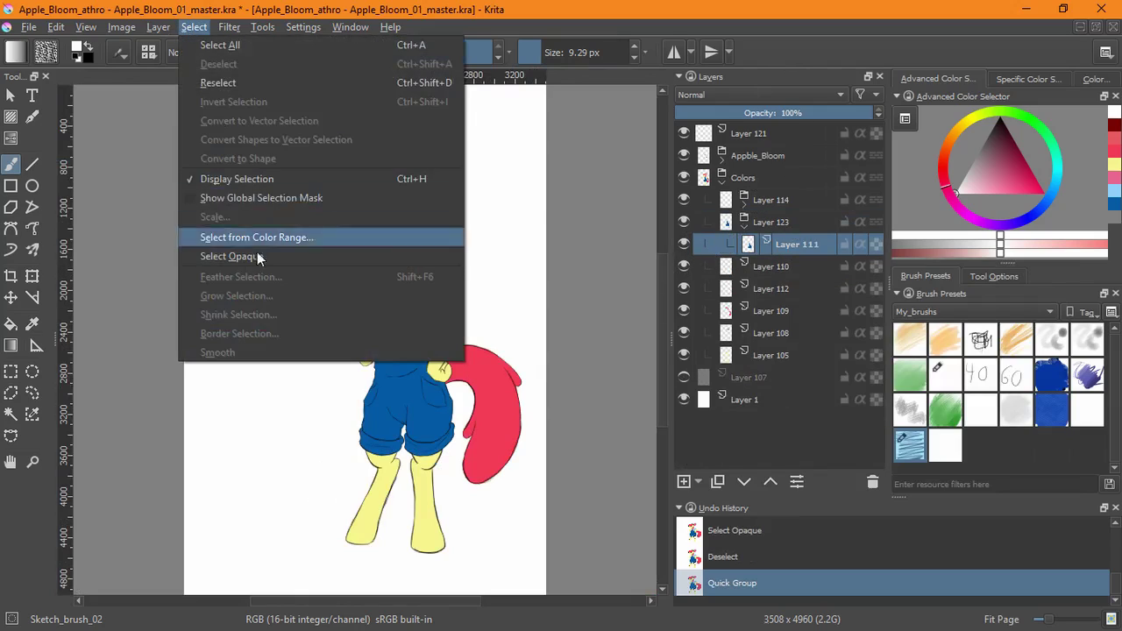
click(257, 256)
click(788, 227)
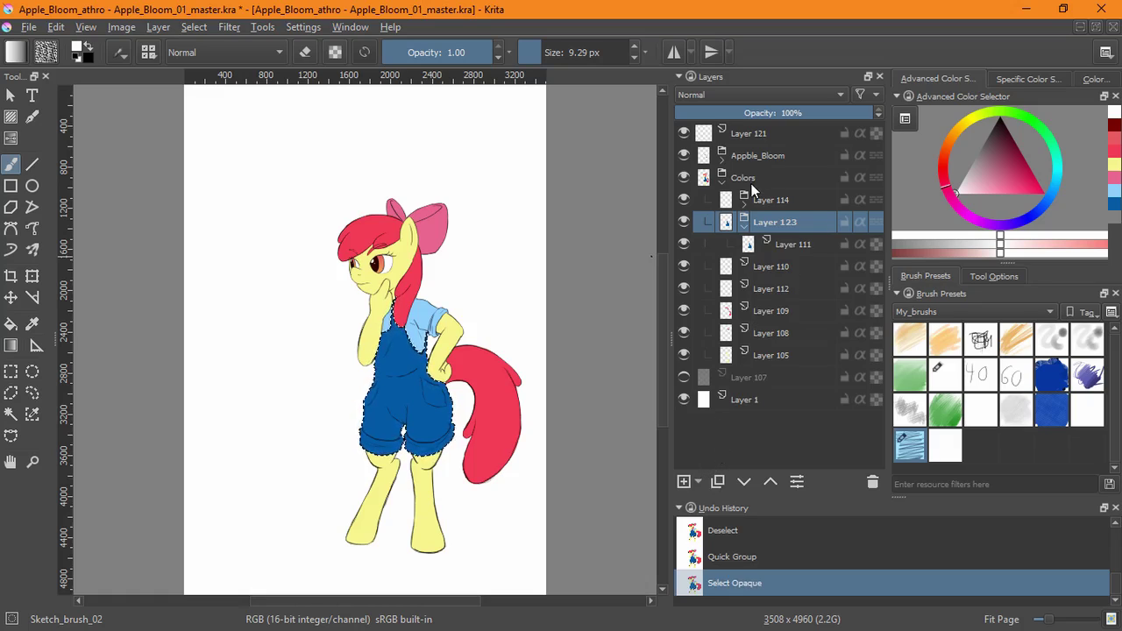
key(ctrl+shift+a)
Sample the overalls' blue and touch up the base color around the front leg on Layer 111
click(791, 246)
ctrl+click(401, 423)
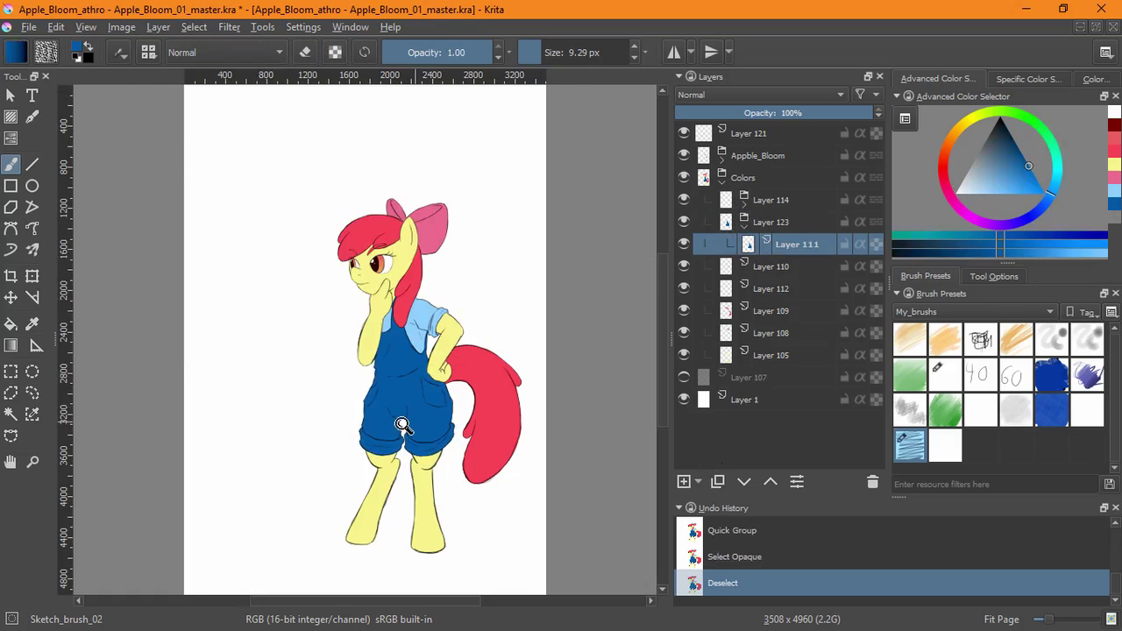
scroll(437, 406, up, 6)
drag(468, 381, 421, 412)
drag(355, 460, 780, 234)
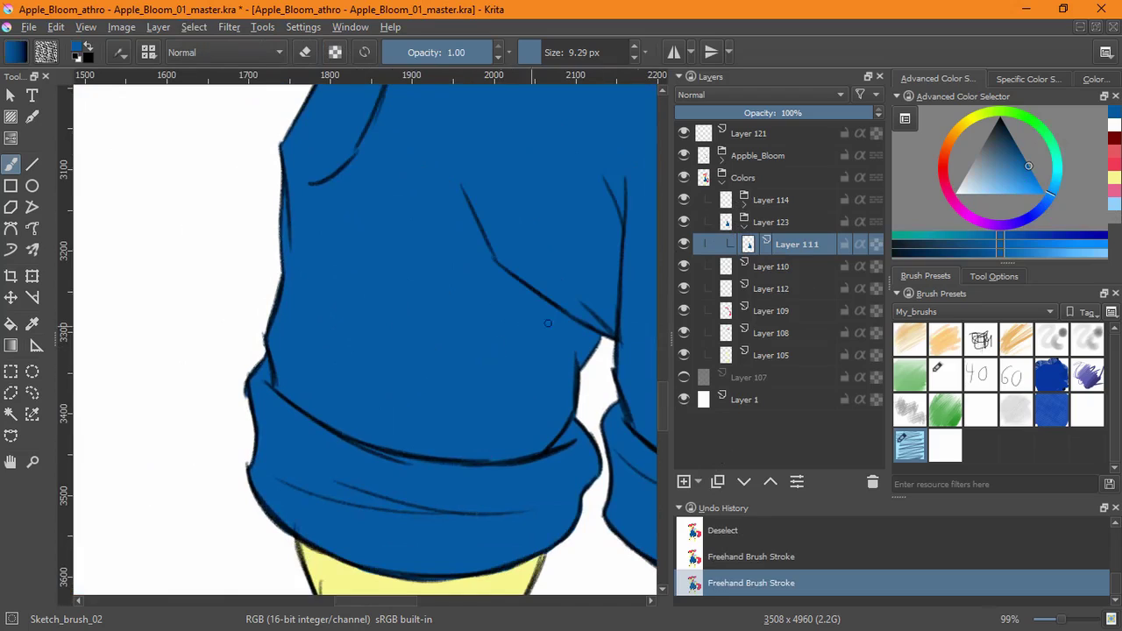
click(194, 26)
click(229, 256)
click(194, 26)
click(211, 62)
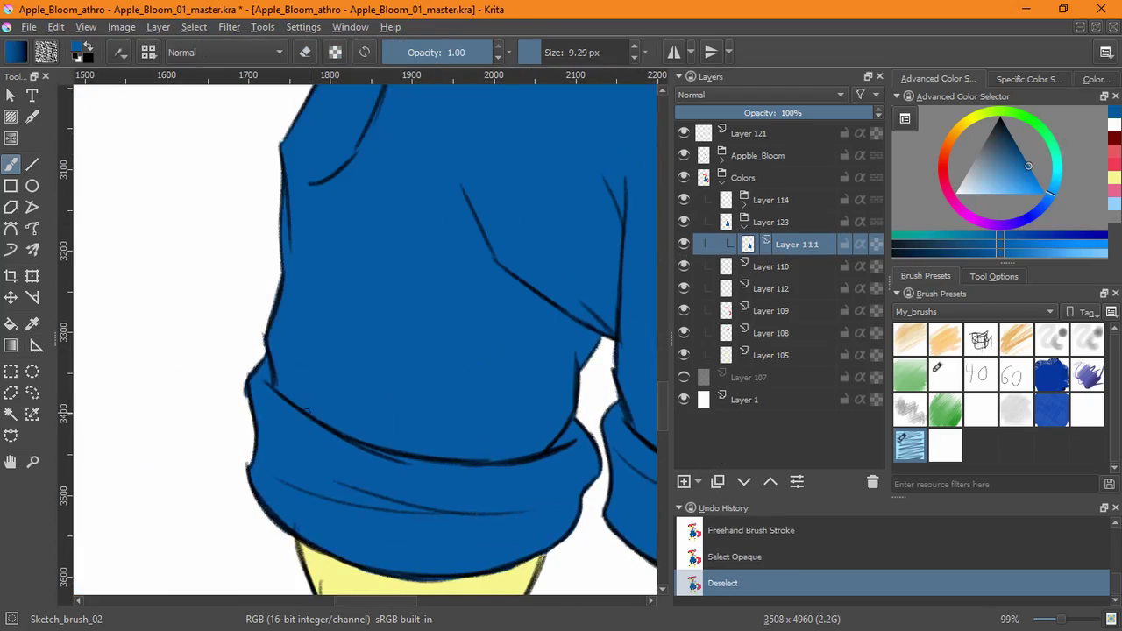
Add a transparency mask to the overalls group from the opaque area of Layer 111, and clear the selection
click(194, 27)
click(229, 256)
scroll(526, 334, down, 4)
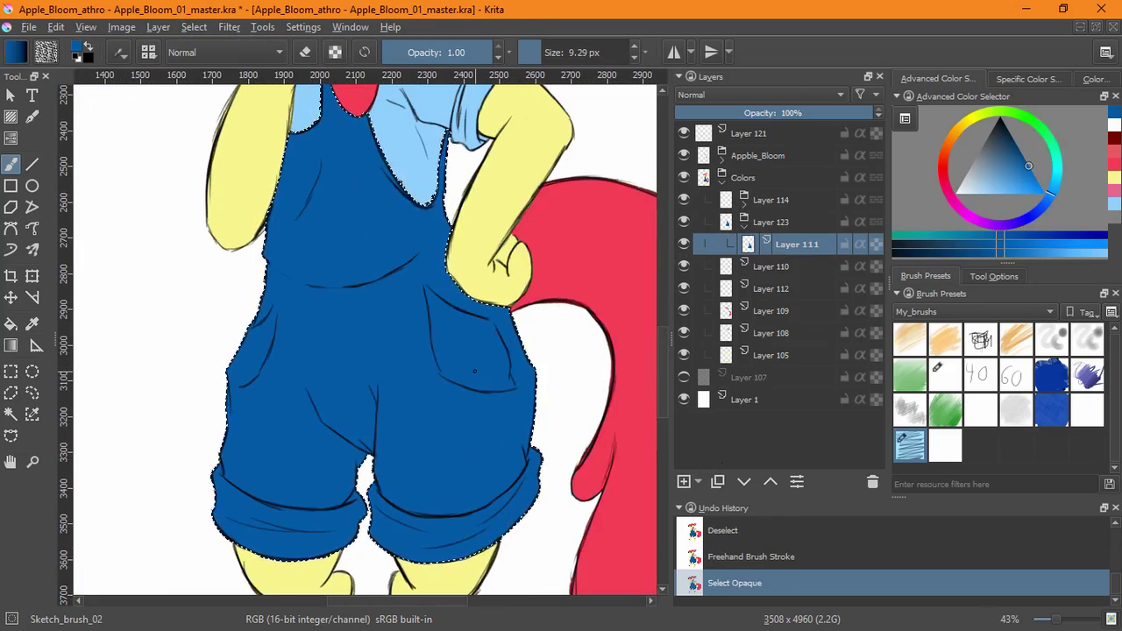
click(698, 482)
click(728, 563)
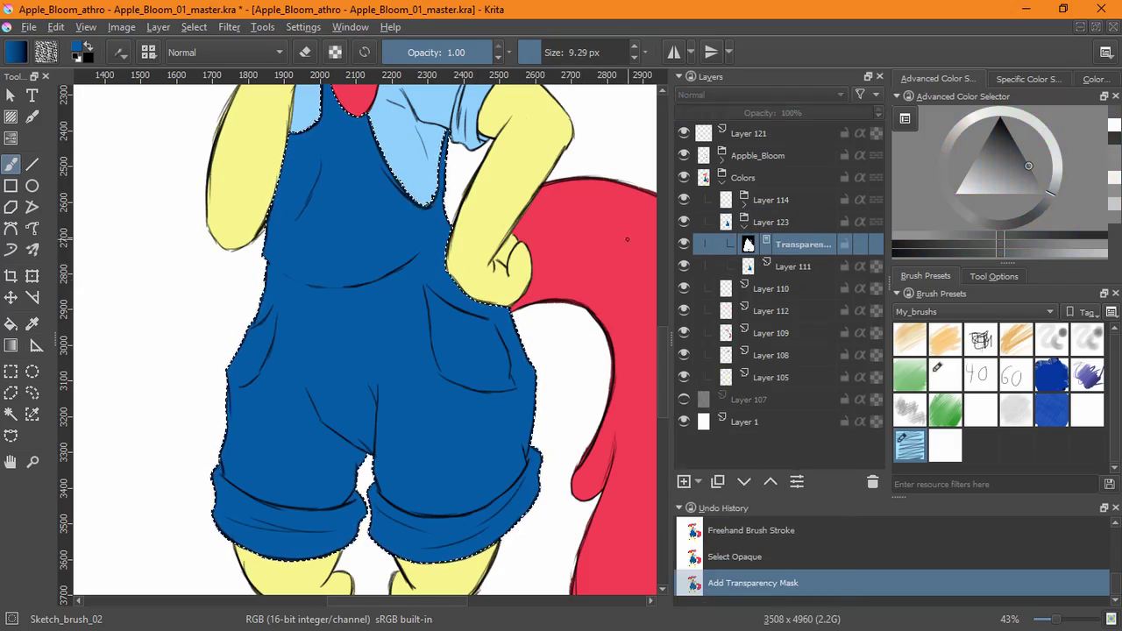
click(194, 27)
click(210, 62)
Add a paint layer between the transparency mask and Layer 111, and set its blending mode to Multiply
click(683, 482)
click(761, 94)
click(730, 203)
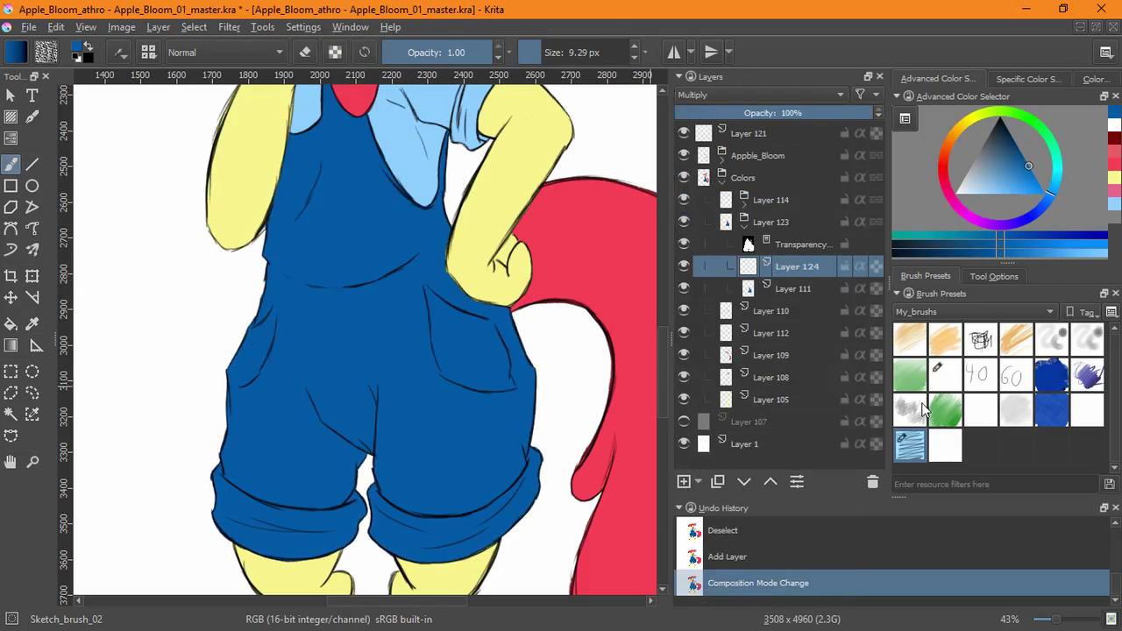
Shade the overalls along the waist seam, bib edges and hip on the Multiply layer with the Bristles_pencil brush
click(1052, 340)
key(ctrl+z)
mouse_move(422, 321)
mouse_down()
mouse_move(397, 349)
mouse_move(409, 356)
mouse_up()
drag(424, 293, 444, 526)
drag(467, 367, 461, 423)
drag(465, 373, 449, 432)
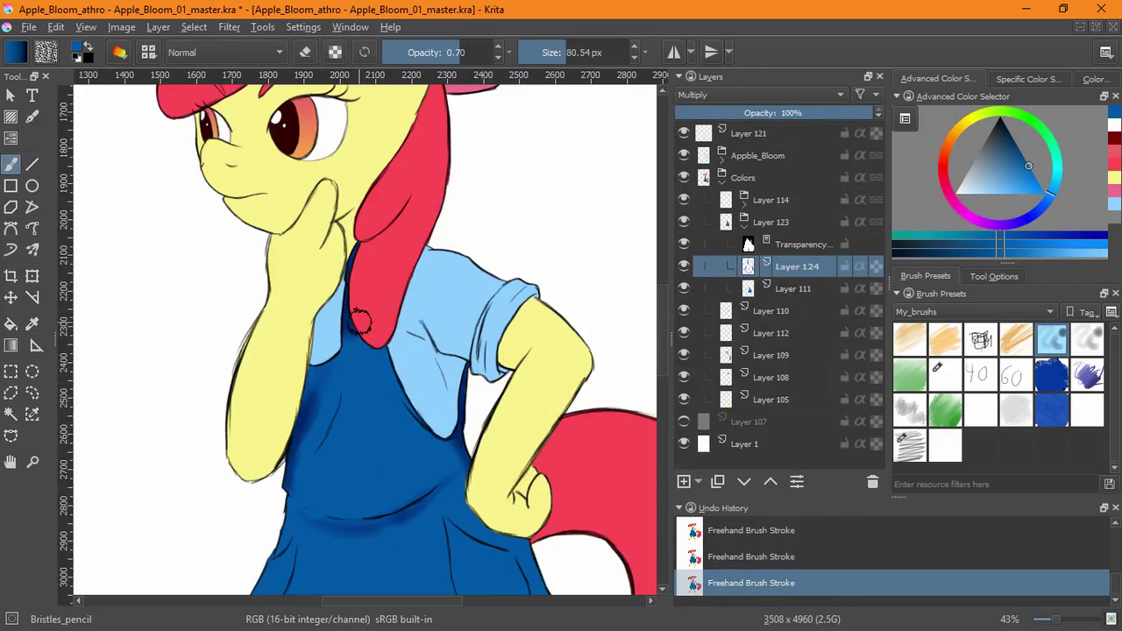
Try shading the outer edge of the rear leg's rolled cuff, and undo the strokes
mouse_move(512, 502)
mouse_down()
mouse_move(489, 291)
mouse_move(531, 414)
mouse_up()
drag(534, 478, 496, 550)
drag(531, 484, 490, 554)
key(ctrl+z)
key(ctrl+z)
key(ctrl+z)
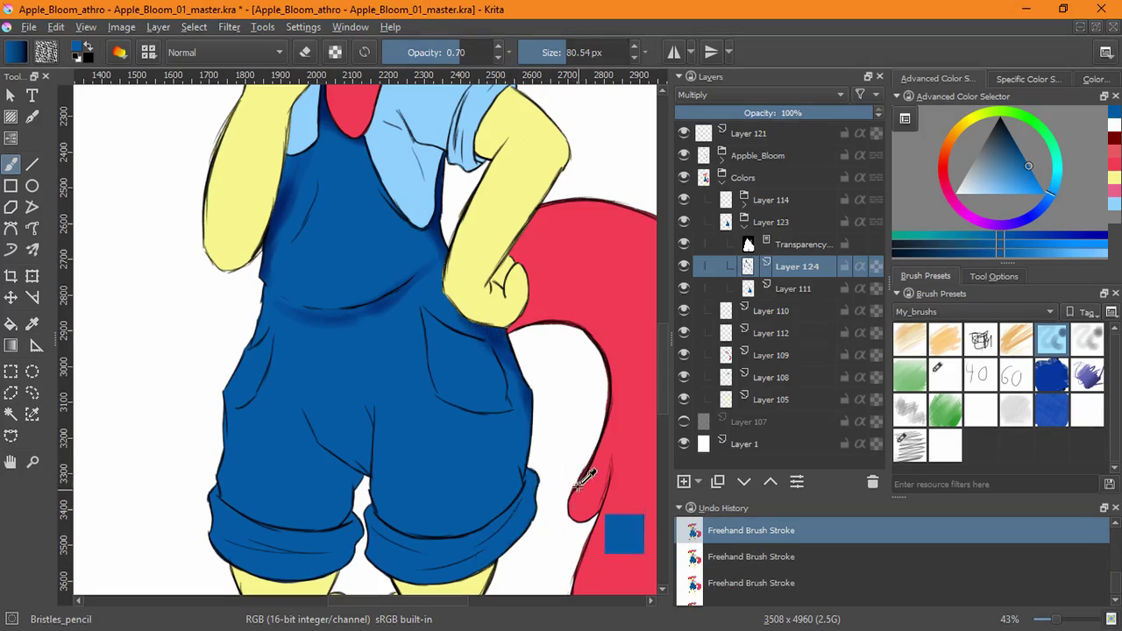
Add a paint layer directly above Layer 111 and set its blending mode to Screen
key(Insert)
click(759, 95)
click(715, 250)
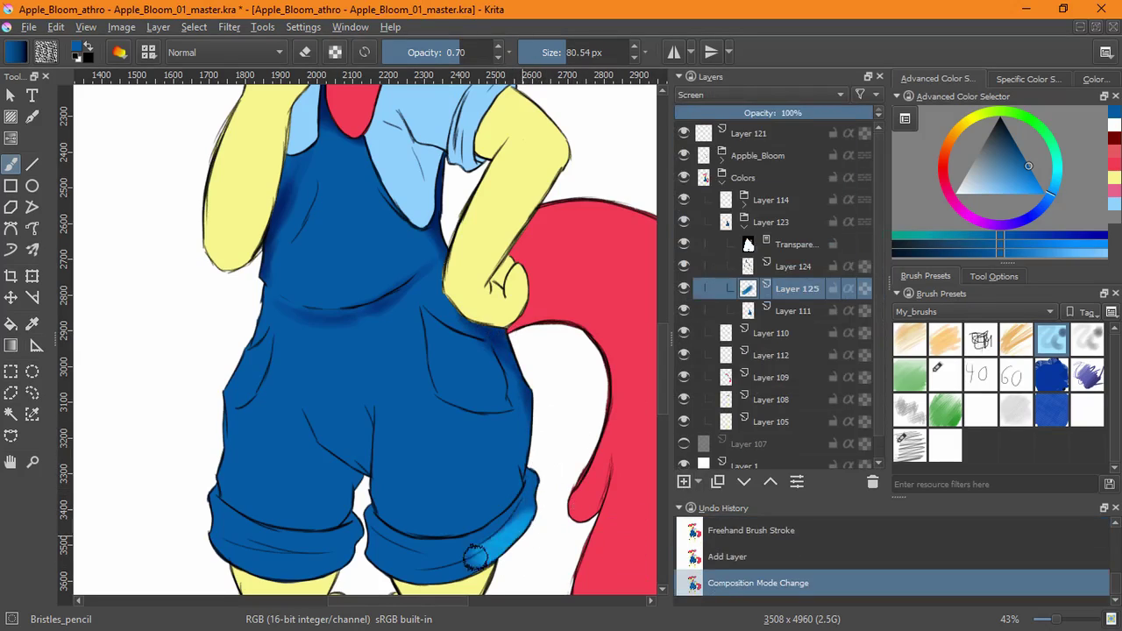
Try a brushed light stroke on the rear cuff, undo it, and flood fill both rolled cuffs with the blue
drag(475, 557, 531, 498)
key(ctrl+z)
click(12, 325)
click(307, 541)
click(447, 573)
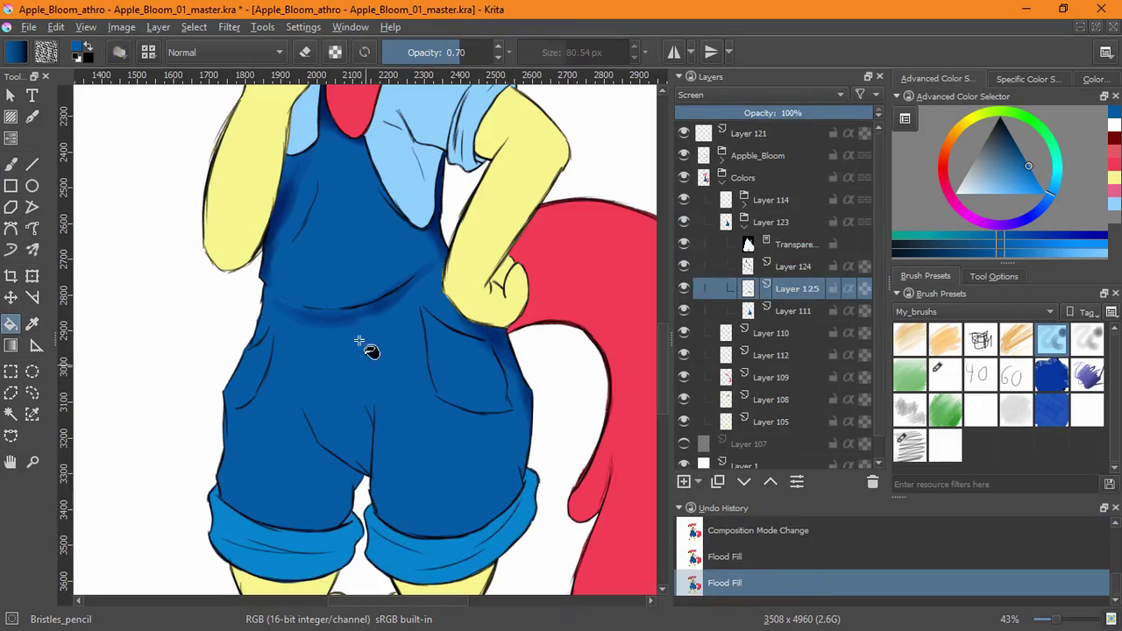
Try touching up the cuff fill along the line art with Sketch_brush_02, and undo the strokes and both fills
click(12, 165)
drag(448, 514, 451, 359)
click(909, 340)
click(910, 445)
mouse_move(433, 409)
mouse_down()
mouse_move(571, 308)
mouse_move(605, 254)
mouse_up()
drag(448, 409, 272, 451)
key(ctrl+z)
drag(503, 304, 404, 365)
key(ctrl+z)
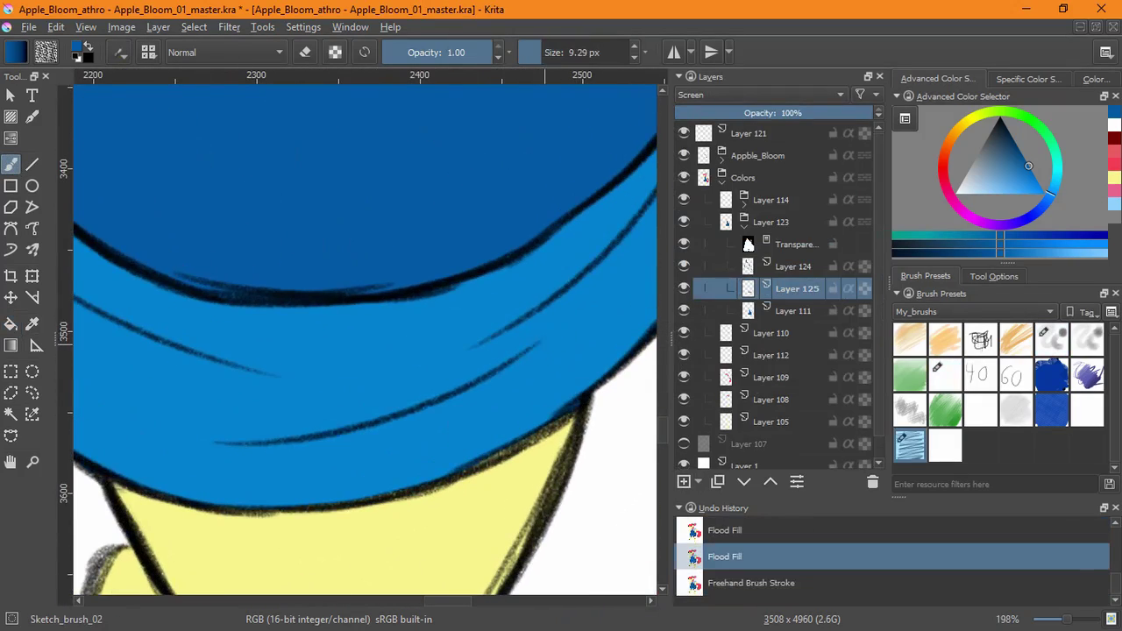
drag(543, 351, 528, 386)
key(ctrl+z)
key(ctrl+z)
Flood fill both rolled cuffs of the overalls with the blue on the Screen layer
click(11, 324)
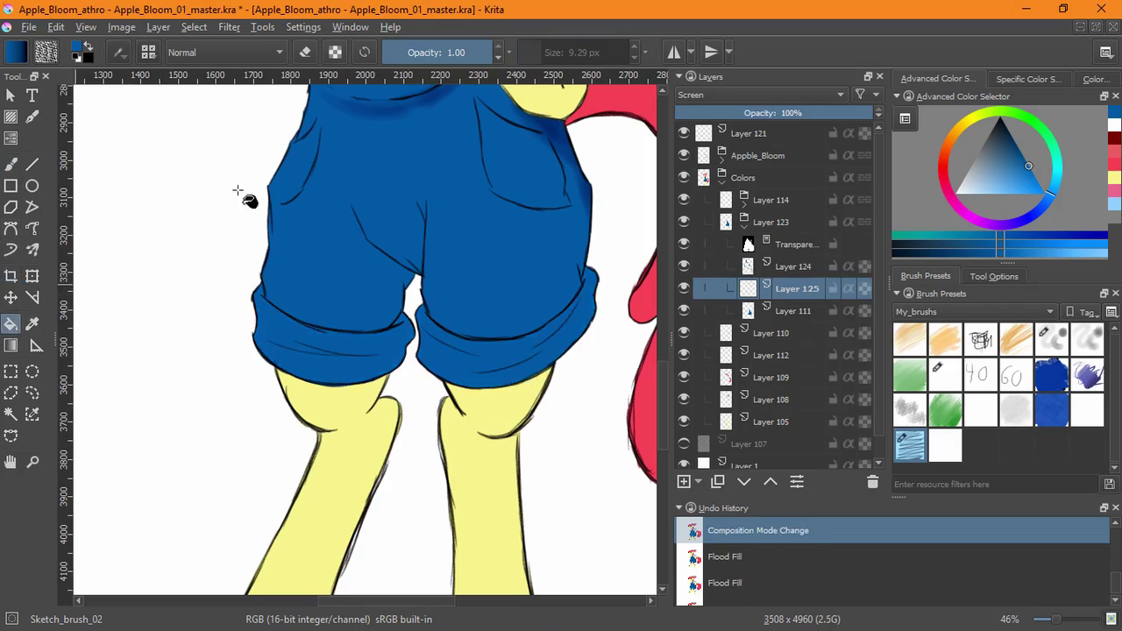
click(505, 357)
click(329, 353)
drag(616, 241, 577, 381)
Put the cuff fill layer in its own group, setting the layer to Normal and the group to Screen
click(783, 270)
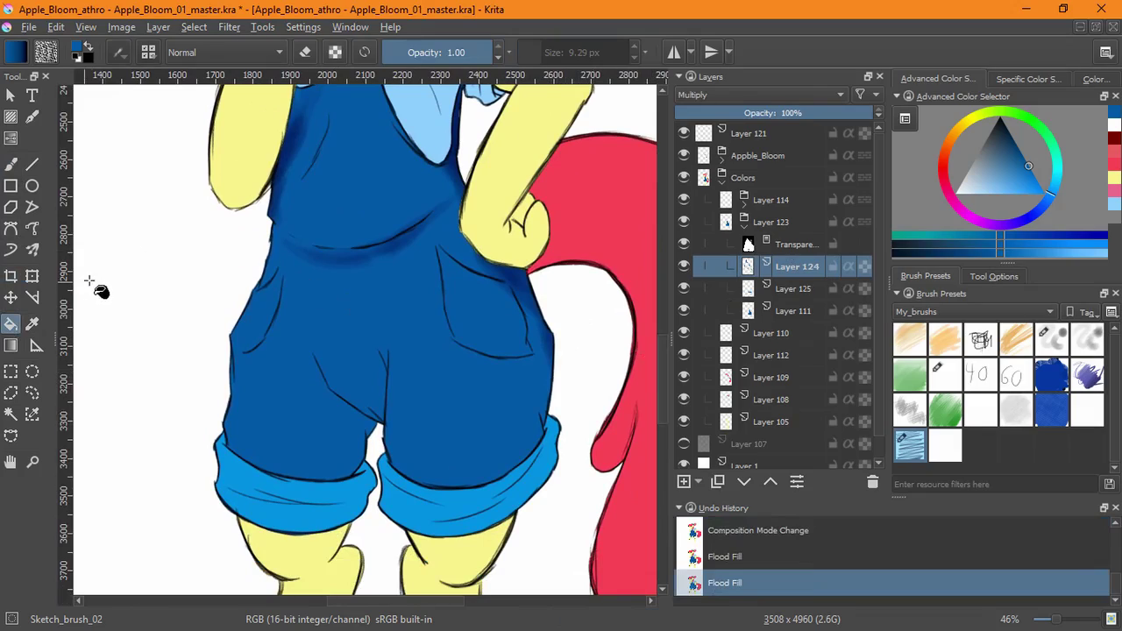
key(ctrl+g)
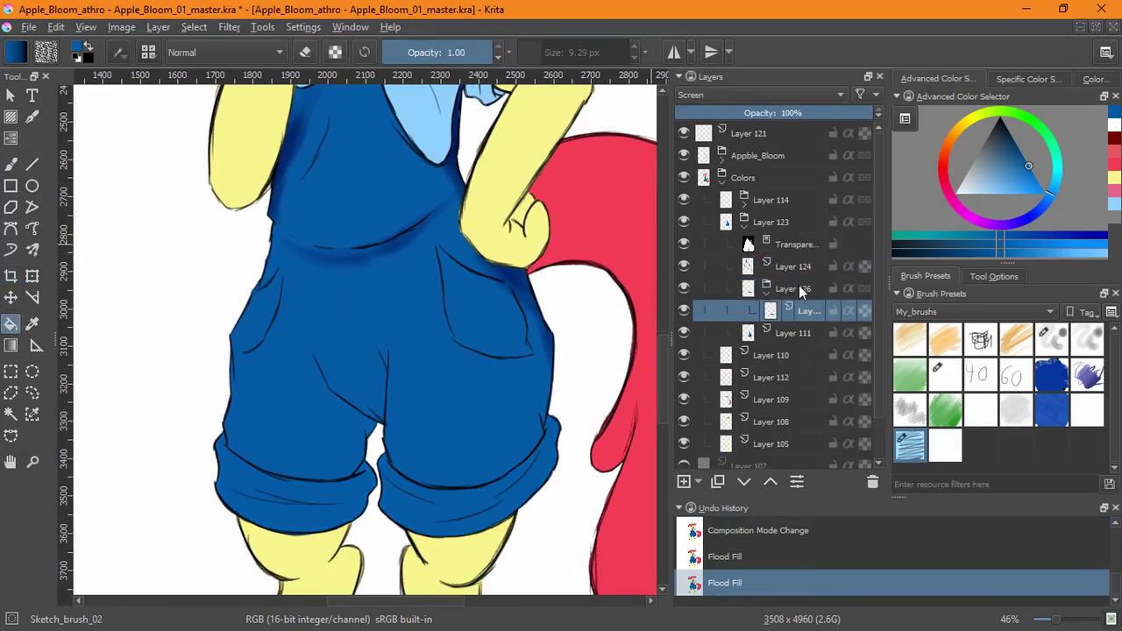
click(771, 94)
click(691, 215)
click(771, 95)
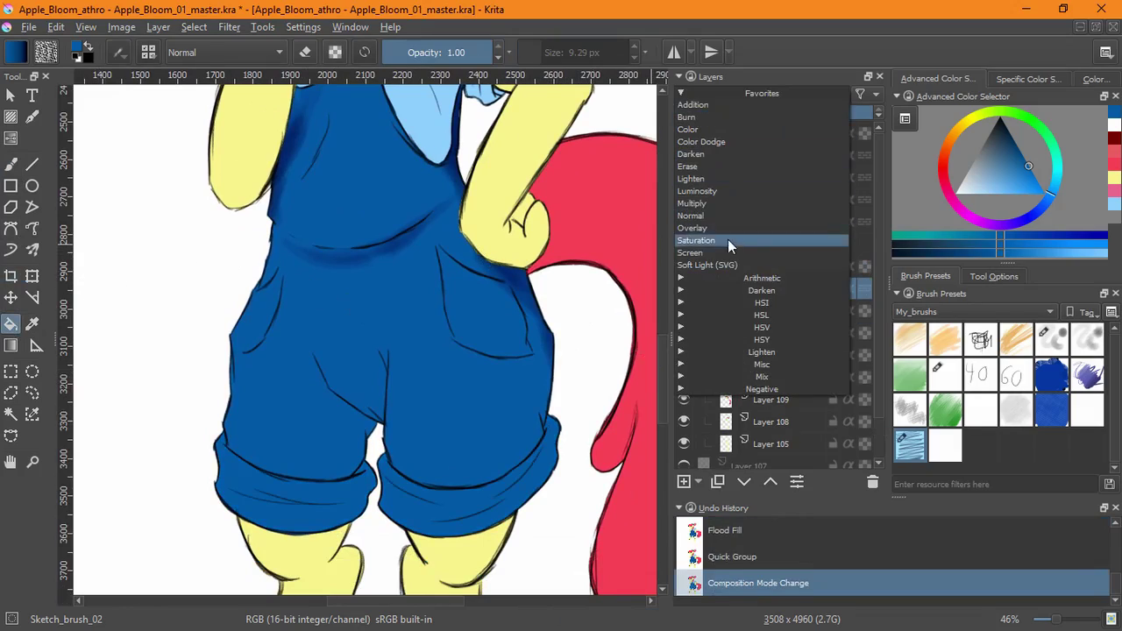
click(690, 253)
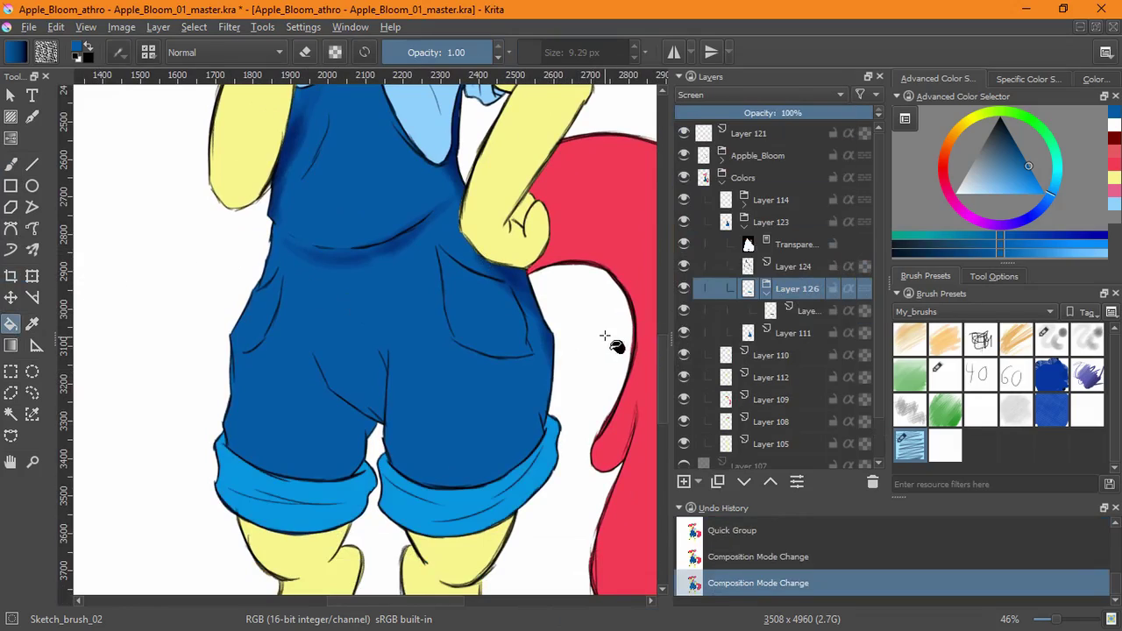
Sample the light blue from the rolled cuff, set group Layer 126 to Normal, and select the cuff fill layer inside it
ctrl+click(457, 491)
click(739, 95)
click(744, 215)
click(809, 310)
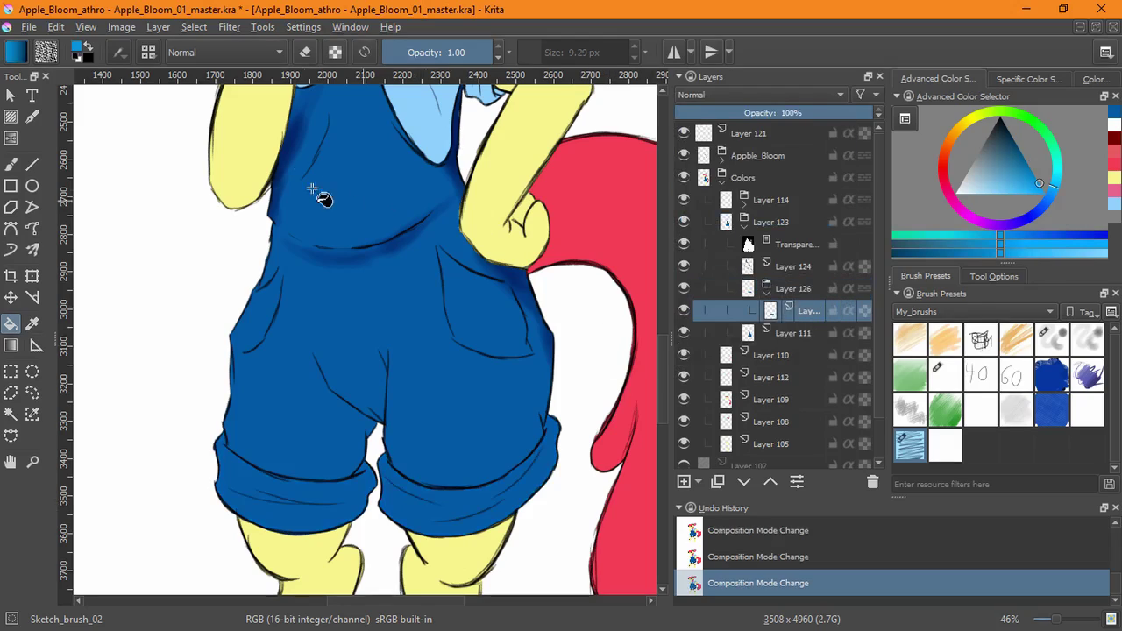
Try recoloring the existing cuff layer by selecting its opaque pixels and flood filling both cuffs with the sampled light blue
click(194, 26)
click(210, 185)
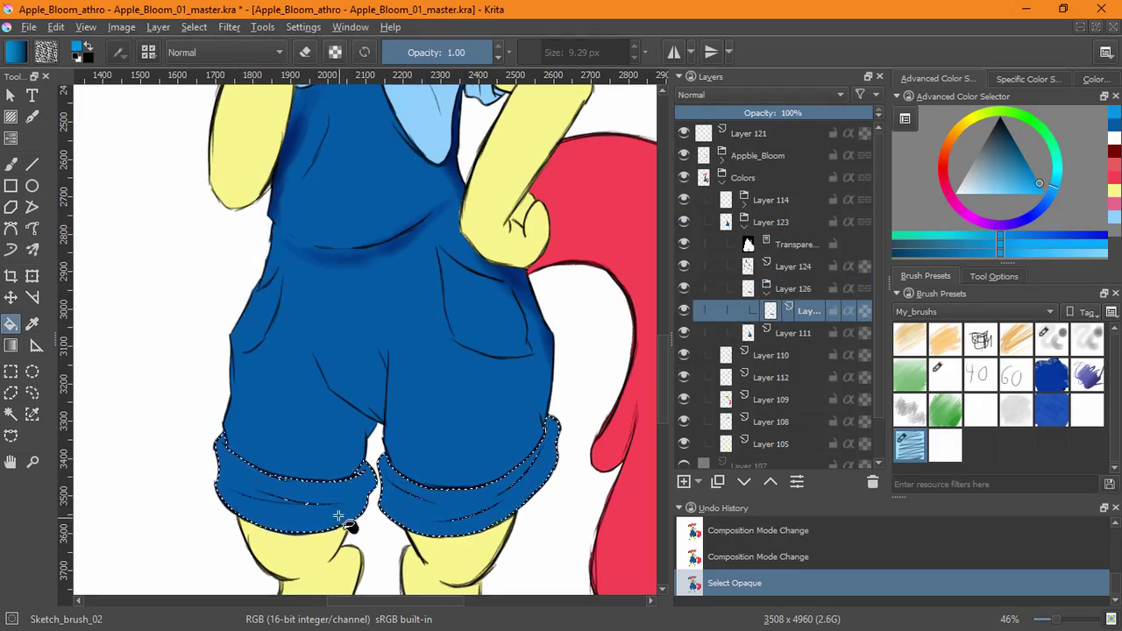
click(358, 489)
click(396, 518)
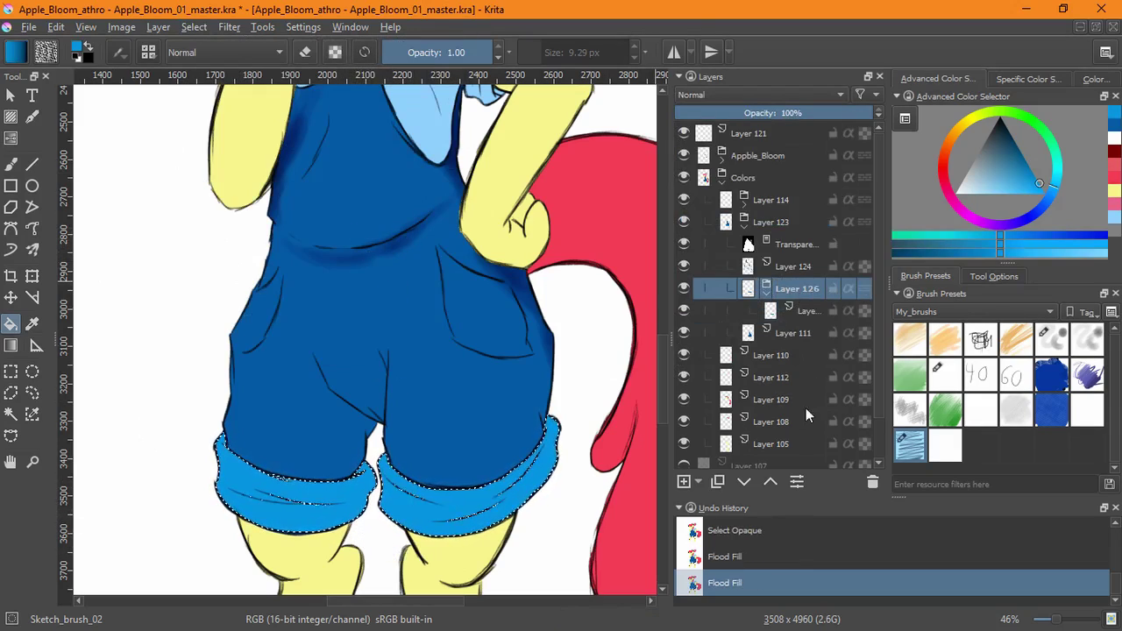
Replace the old cuff layer with a new one in Layer 126, deselect, and flood fill both cuffs with the light blue
key(Insert)
click(872, 485)
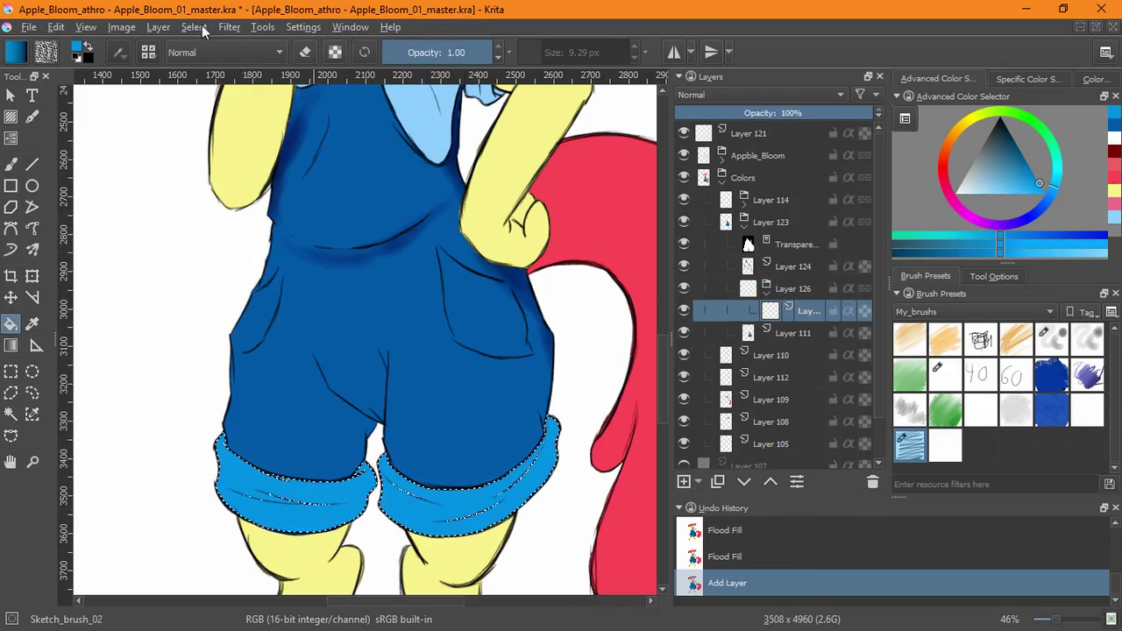
key(ctrl+shift+a)
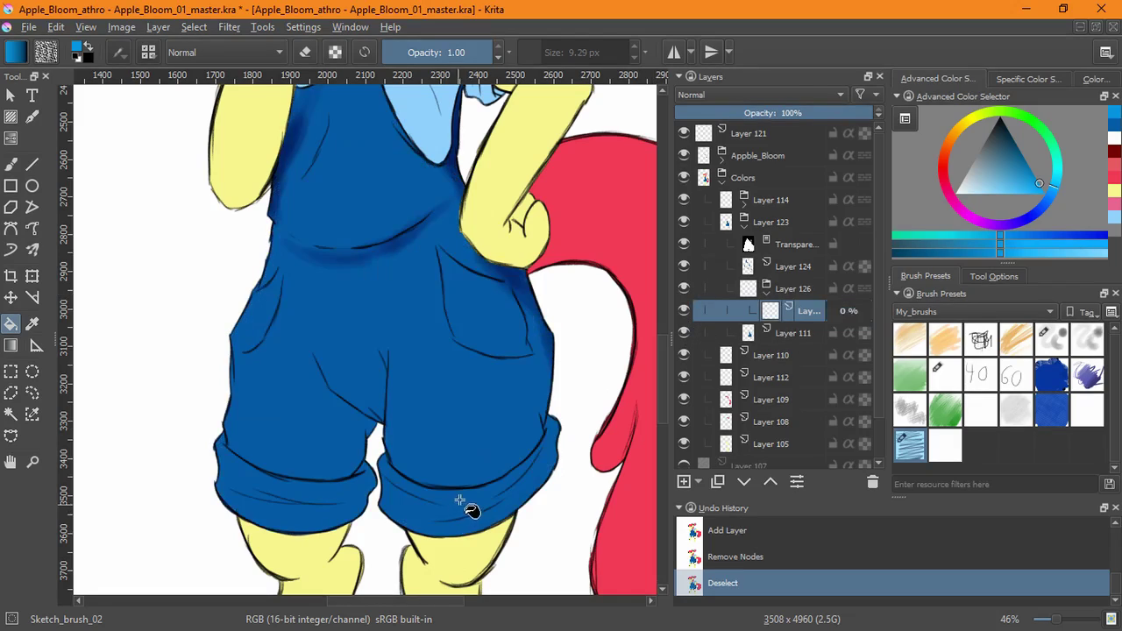
click(464, 508)
click(372, 491)
Collapse the cuff group Layer 126 and move it out of the overalls group to sit above Layer 123
click(767, 290)
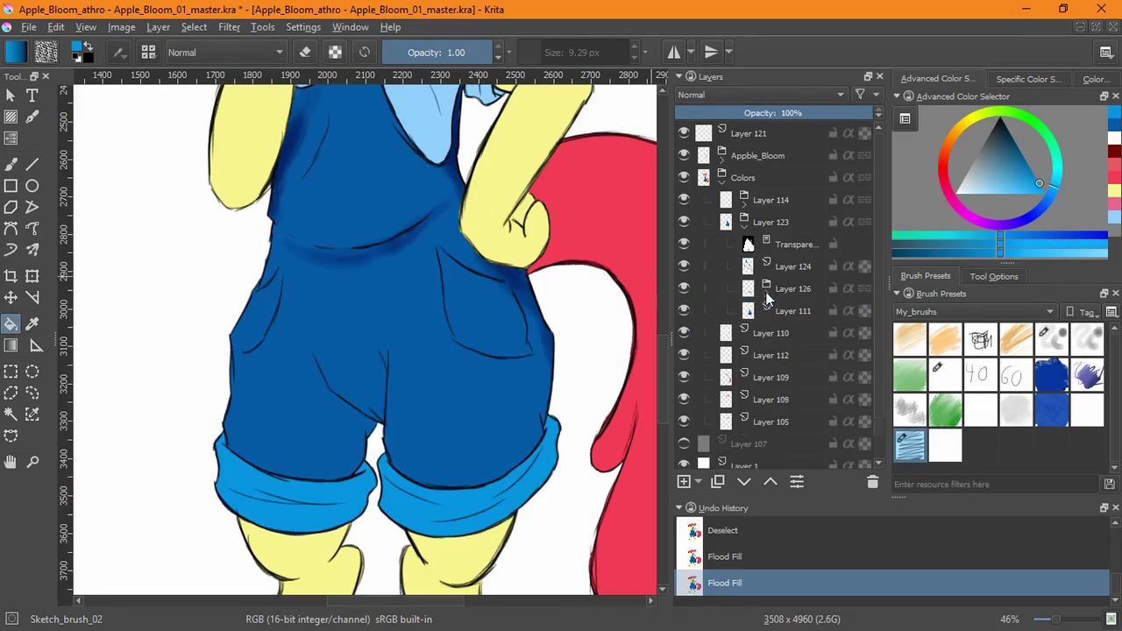
click(795, 268)
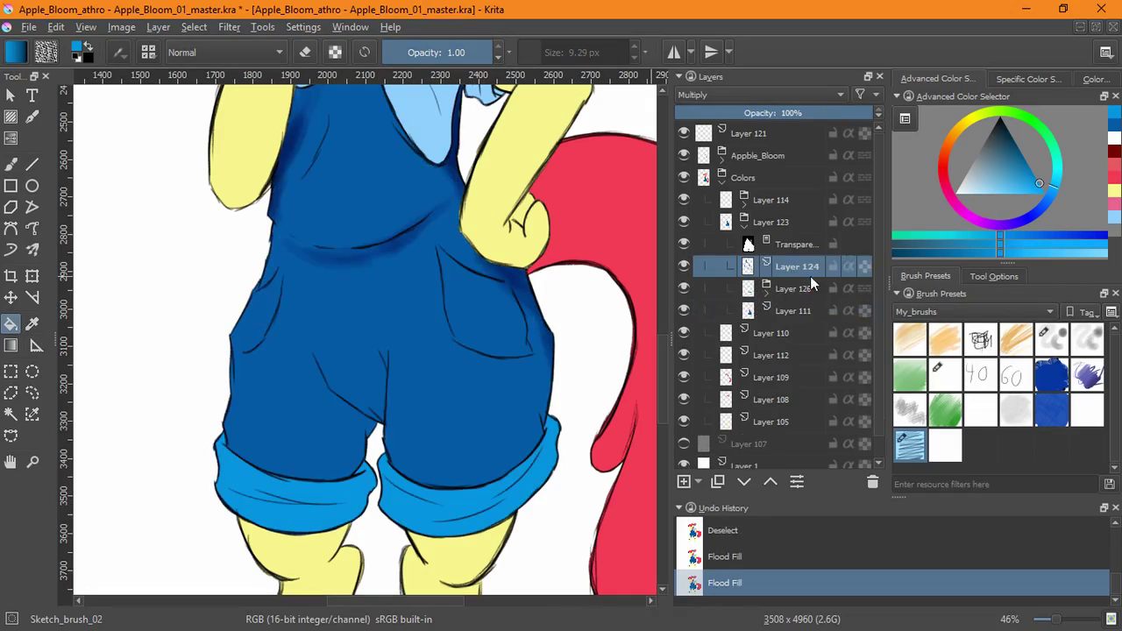
drag(810, 279, 797, 219)
Paint shadows on Multiply Layer 124 with Bristles_pencil over the hip pockets, crotch folds and lower legs of the overalls
click(757, 289)
key(b)
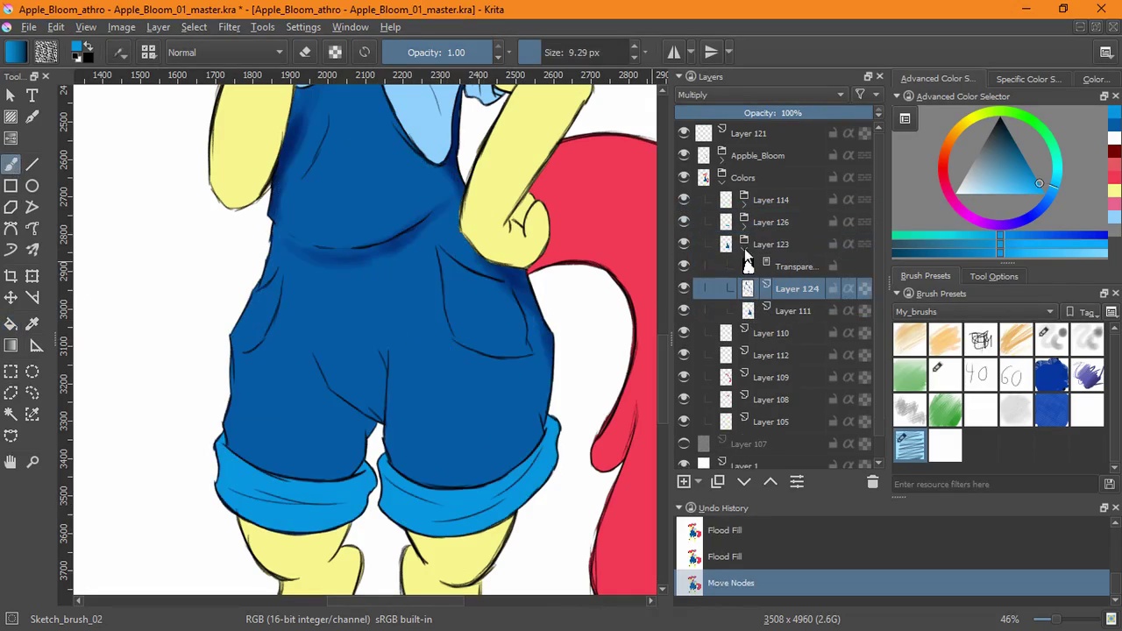
click(1051, 340)
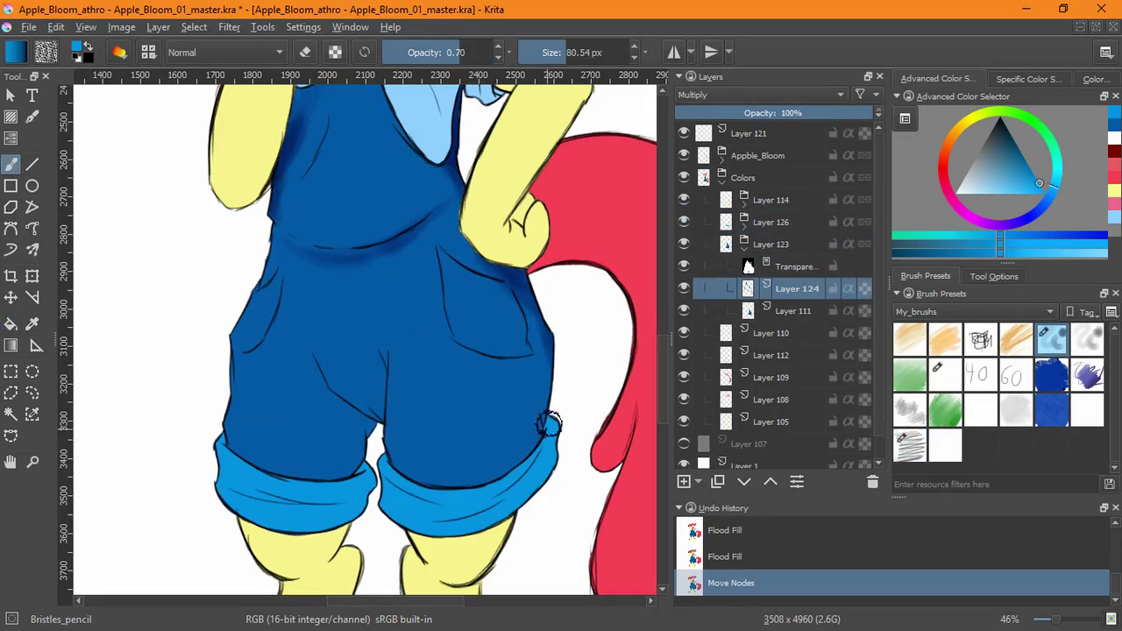
drag(550, 425, 541, 438)
mouse_move(545, 361)
mouse_down()
mouse_move(544, 426)
mouse_move(541, 360)
mouse_up()
drag(469, 317, 517, 344)
drag(523, 450, 470, 475)
drag(338, 377, 377, 414)
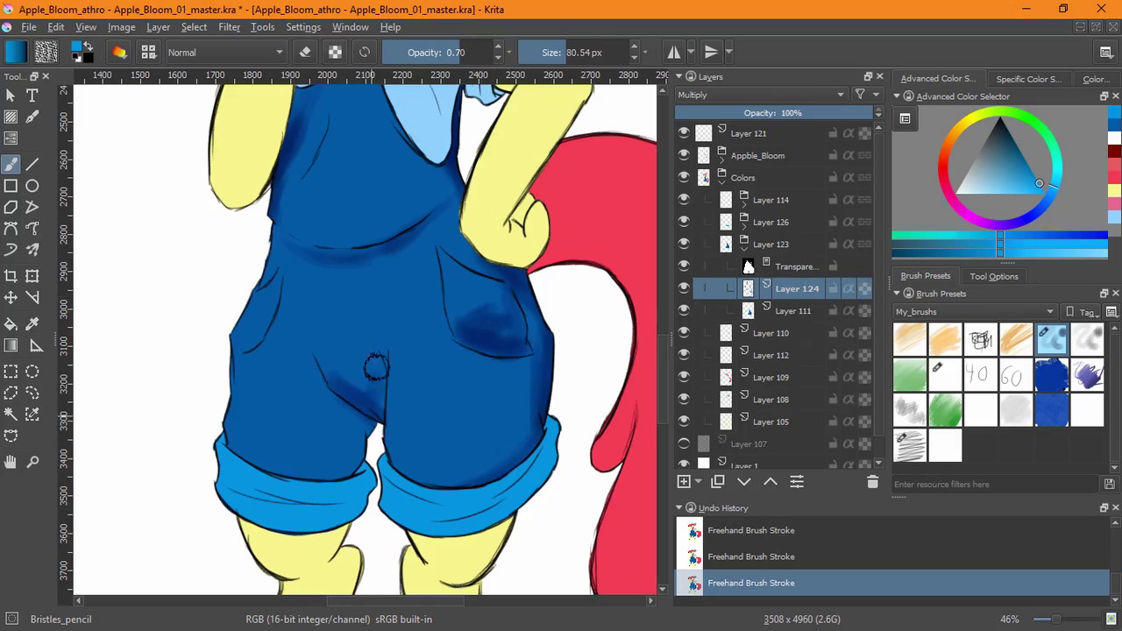
drag(376, 368, 316, 473)
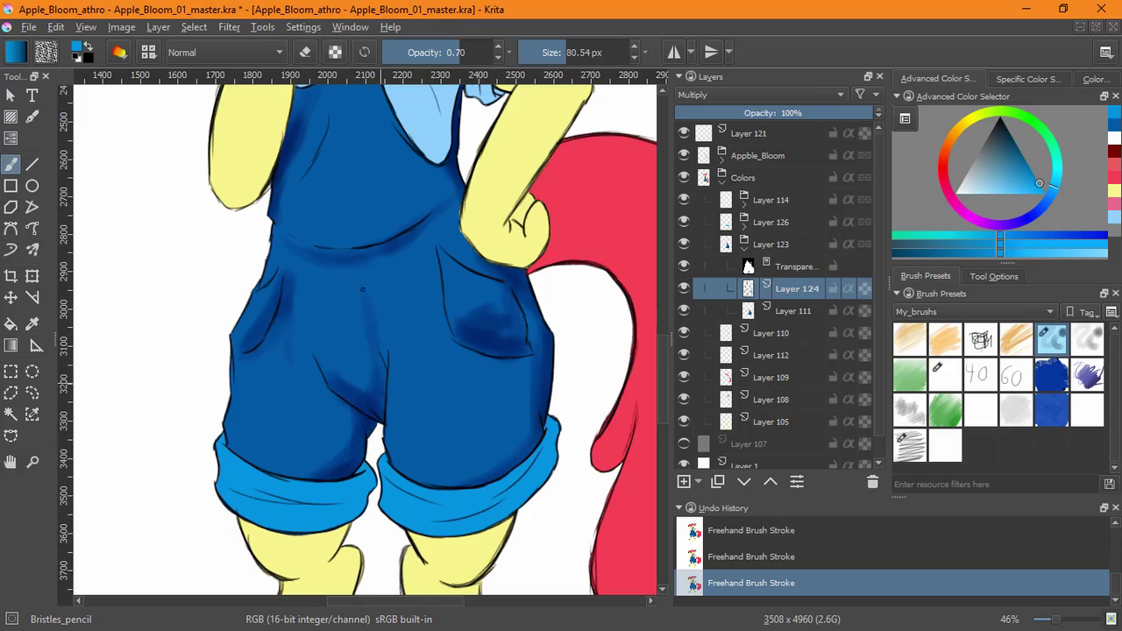
mouse_move(377, 321)
mouse_down()
mouse_move(383, 376)
mouse_move(340, 460)
mouse_up()
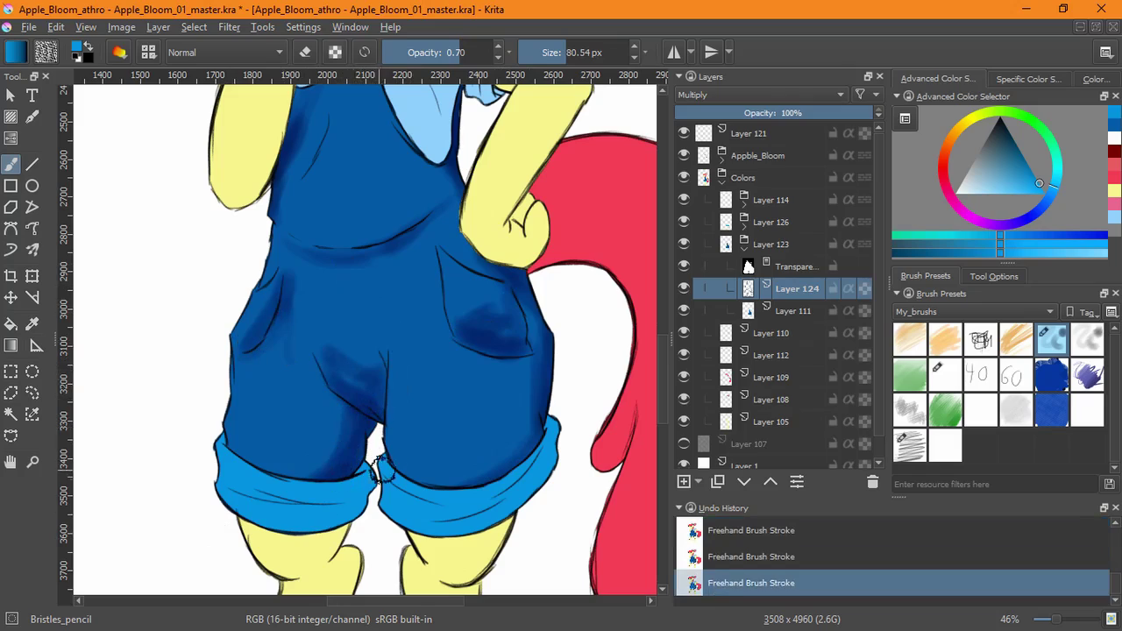
Blend the shadows on the bib, pockets and legs of the overalls with the Bristles_pencil_smug brush
drag(448, 115, 507, 340)
key(slash)
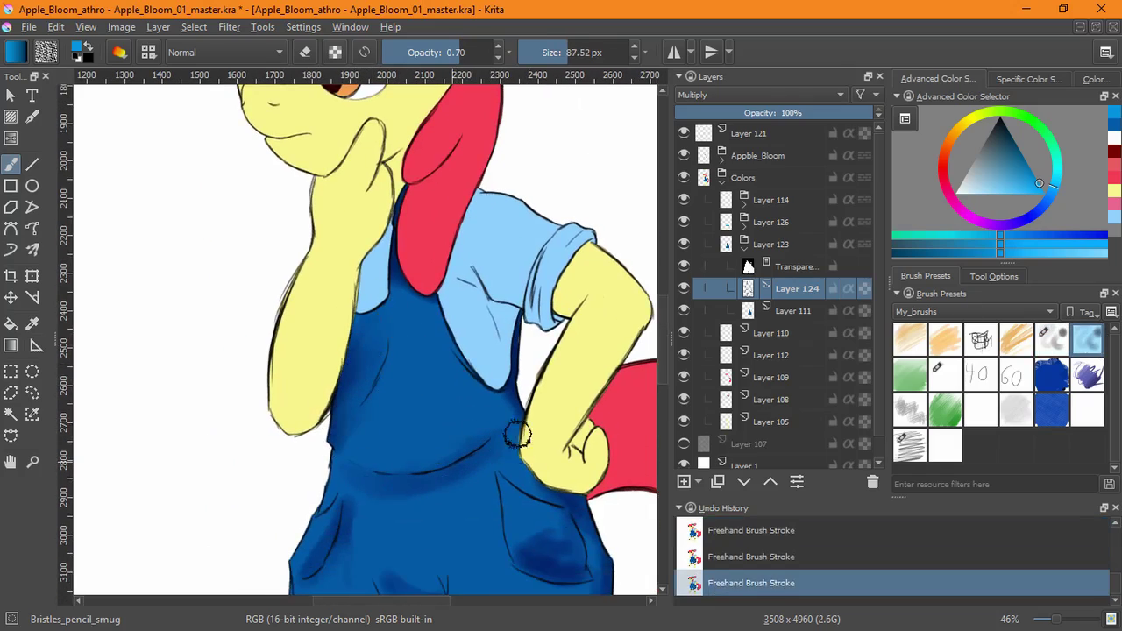
drag(600, 551, 551, 409)
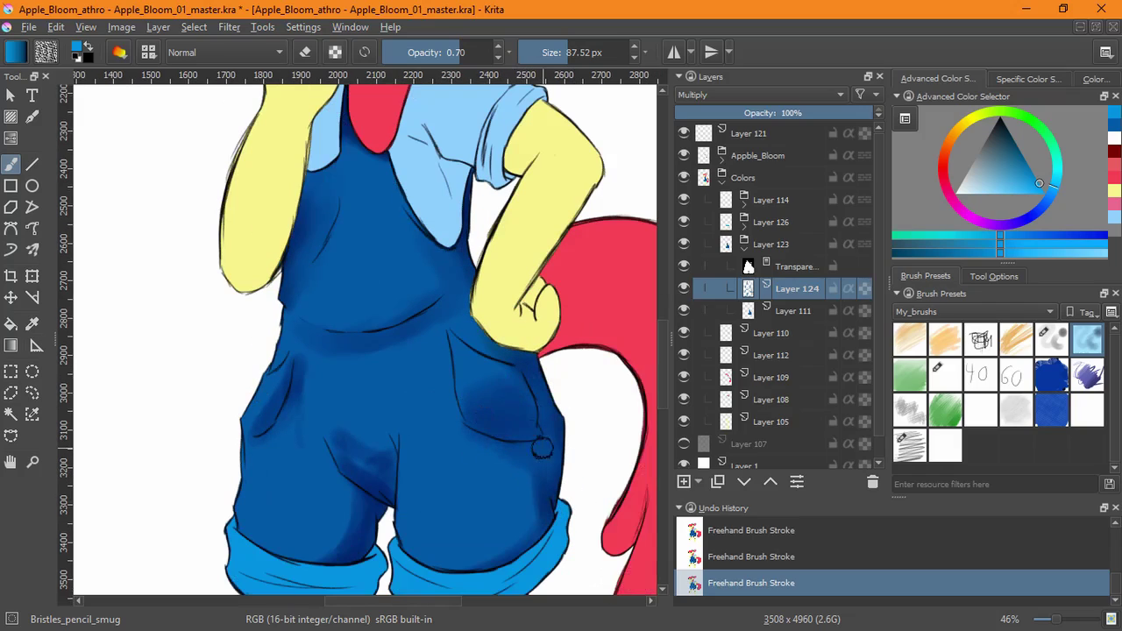
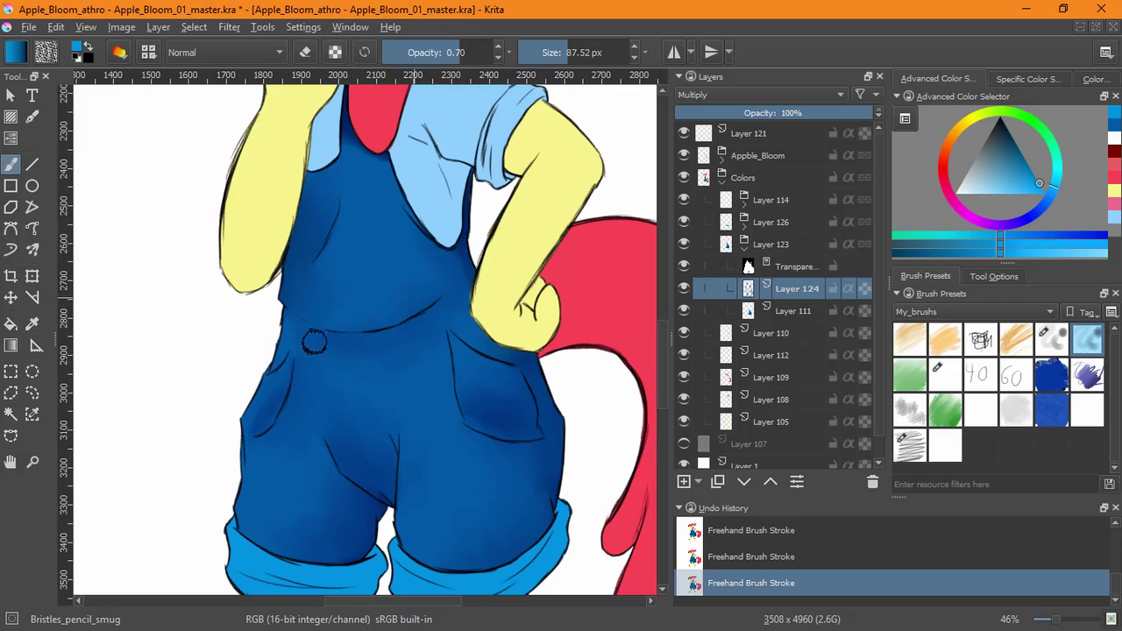
Add a layer above Layer 124, select the opaque area of Layer 111, and add another new layer directly above Layer 111
scroll(514, 406, down, 3)
drag(514, 407, 496, 383)
click(685, 482)
key(Page_Down)
key(Page_Down)
click(193, 28)
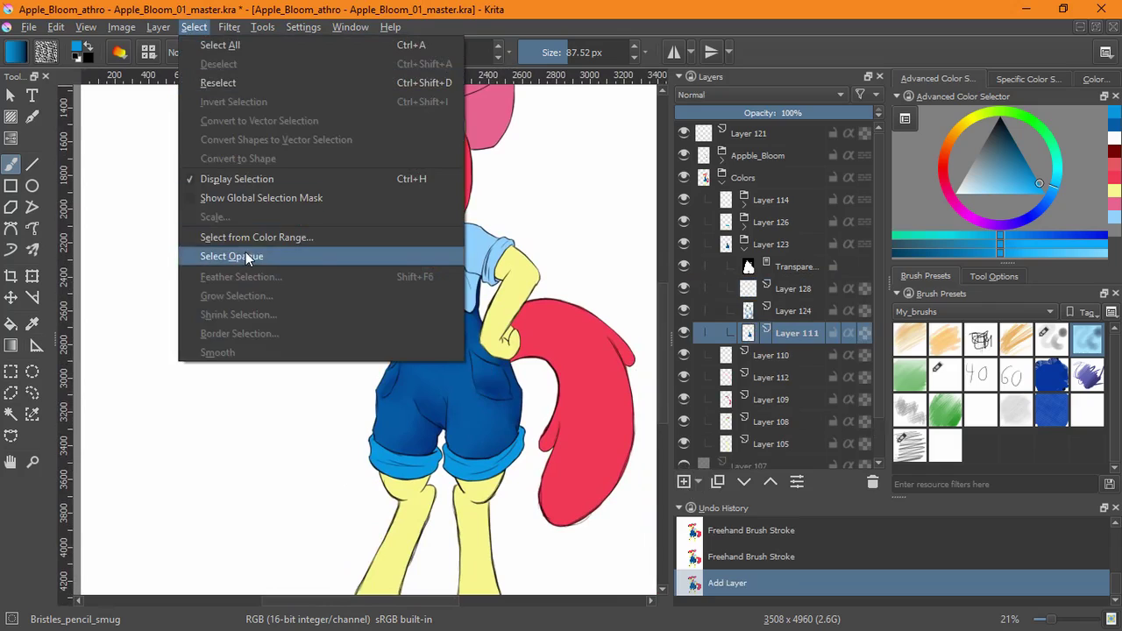
click(246, 252)
click(684, 481)
Cover the selected overalls with gray fabric texture on Layer 129 using Pater_brush at 60 px, and hide Layer 124
key(slash)
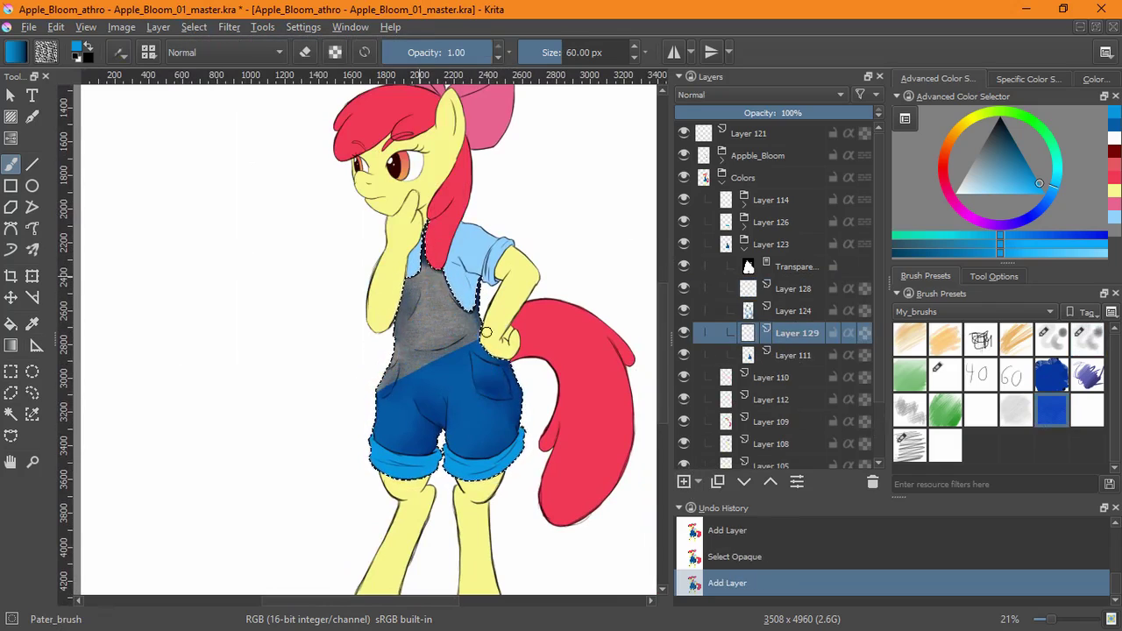
drag(365, 419, 515, 356)
click(683, 311)
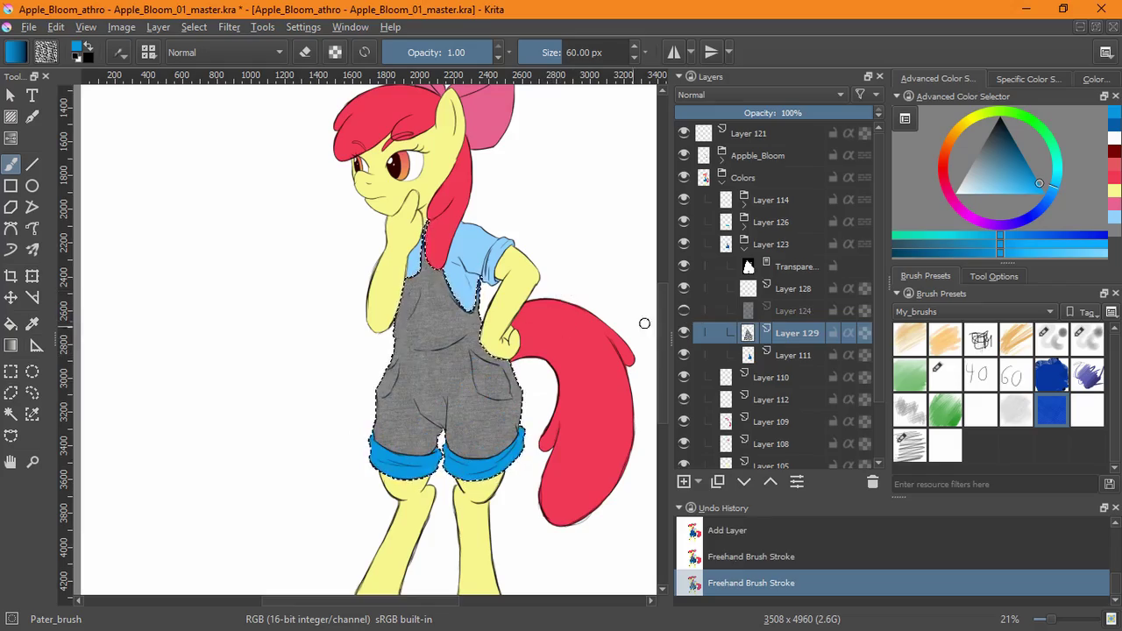
drag(428, 254, 410, 132)
drag(499, 426, 394, 441)
drag(461, 431, 460, 436)
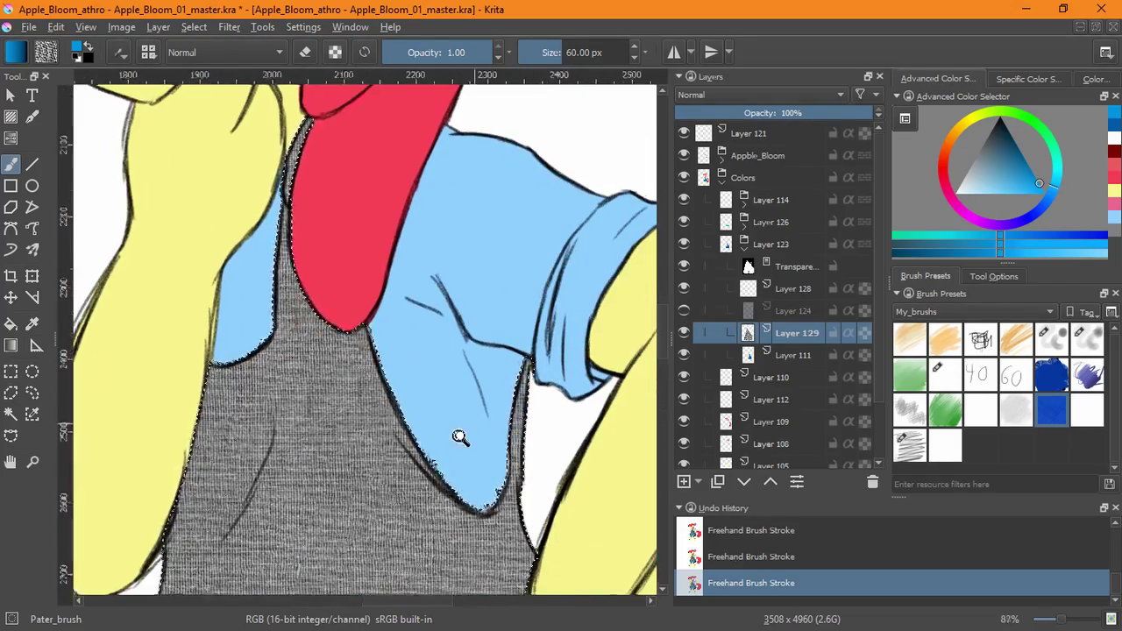
Set the fabric texture layer's blending mode to Overlay
scroll(459, 436, down, 5)
click(762, 94)
click(716, 226)
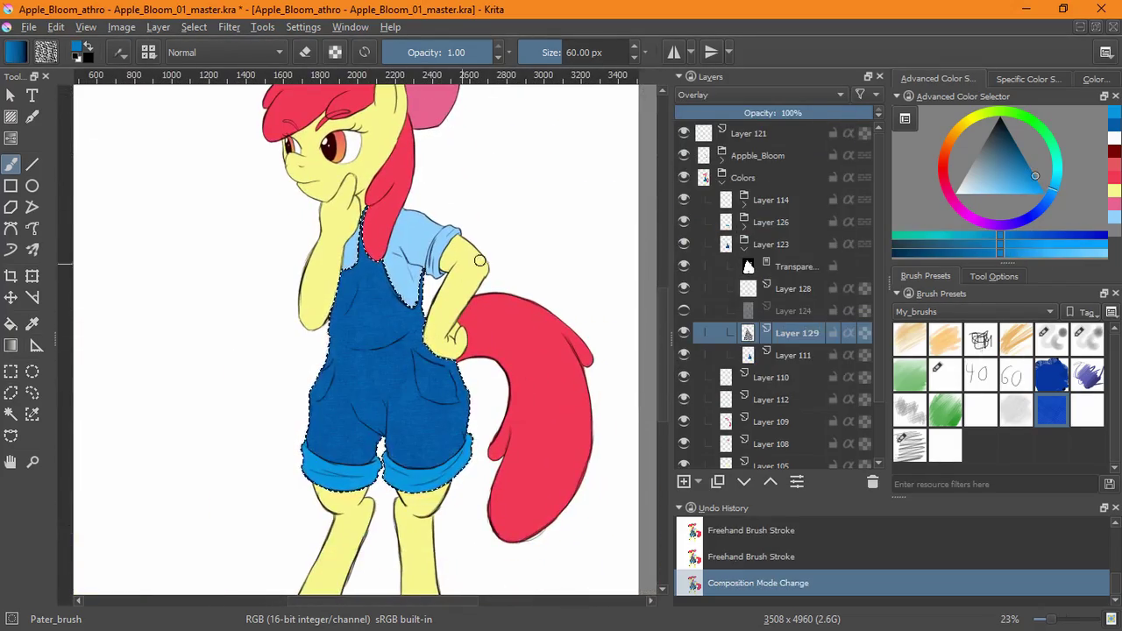
Expand the Layer 126 group and add a new paint layer above Layer 127
scroll(486, 326, up, 5)
scroll(485, 325, down, 5)
scroll(563, 365, up, 2)
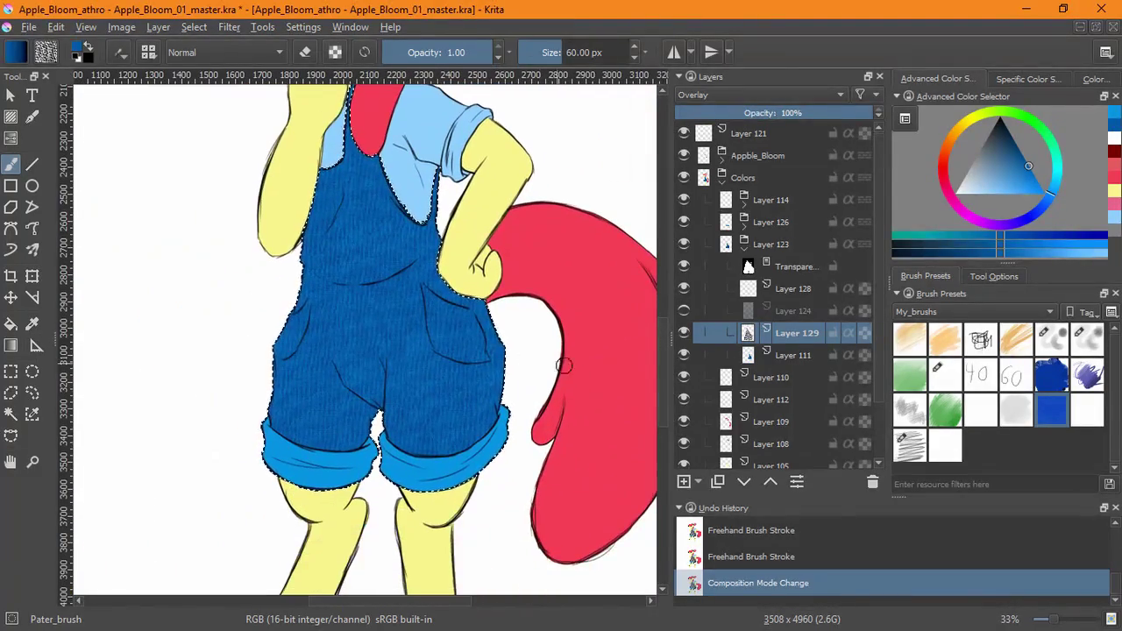
click(744, 227)
click(787, 247)
click(684, 481)
Load the opaque pixels of Layer 127, the trouser cuffs, as the selection
click(793, 266)
click(194, 28)
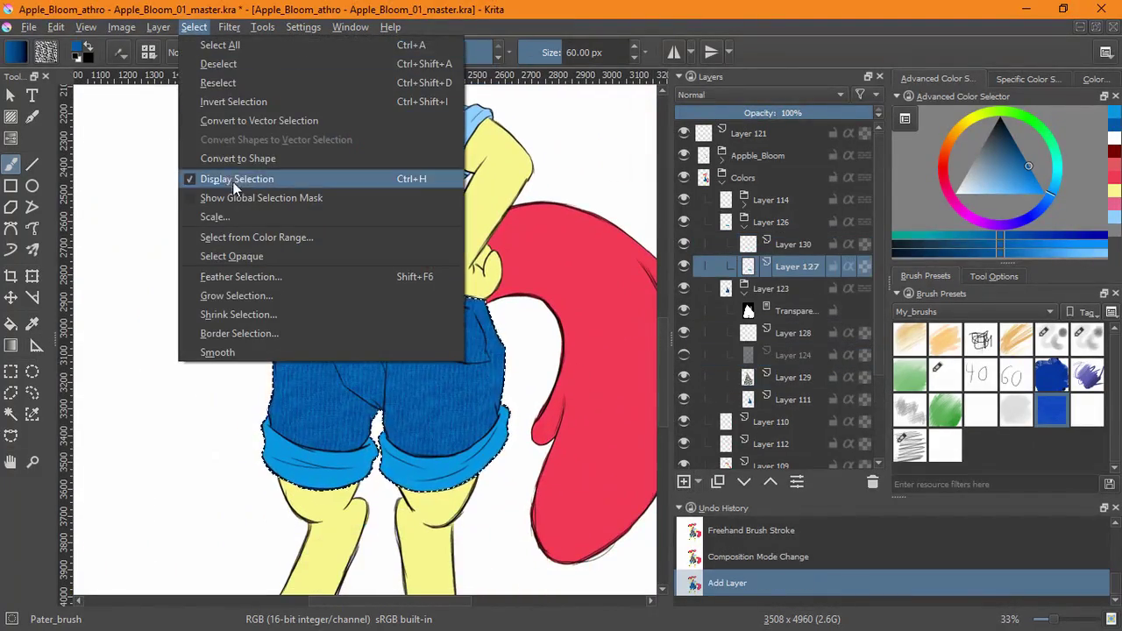
click(232, 256)
click(194, 27)
click(232, 256)
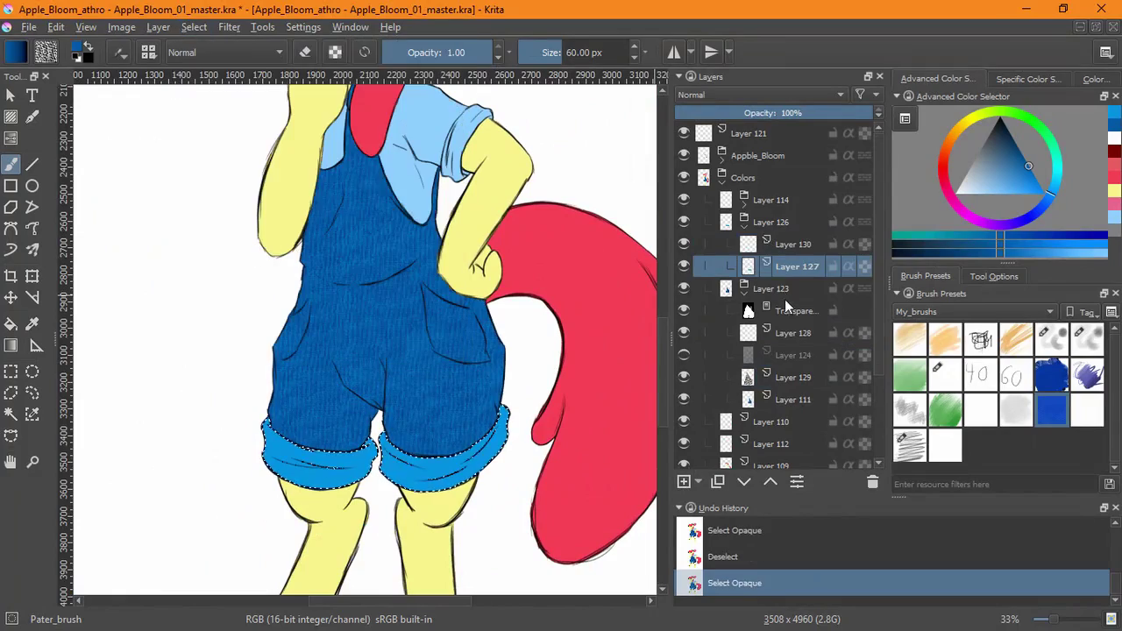
With the Layer 126 group active, refine the selection along the cuff outlines using the Freehand Selection tool
key(Page_Up)
key(Page_Up)
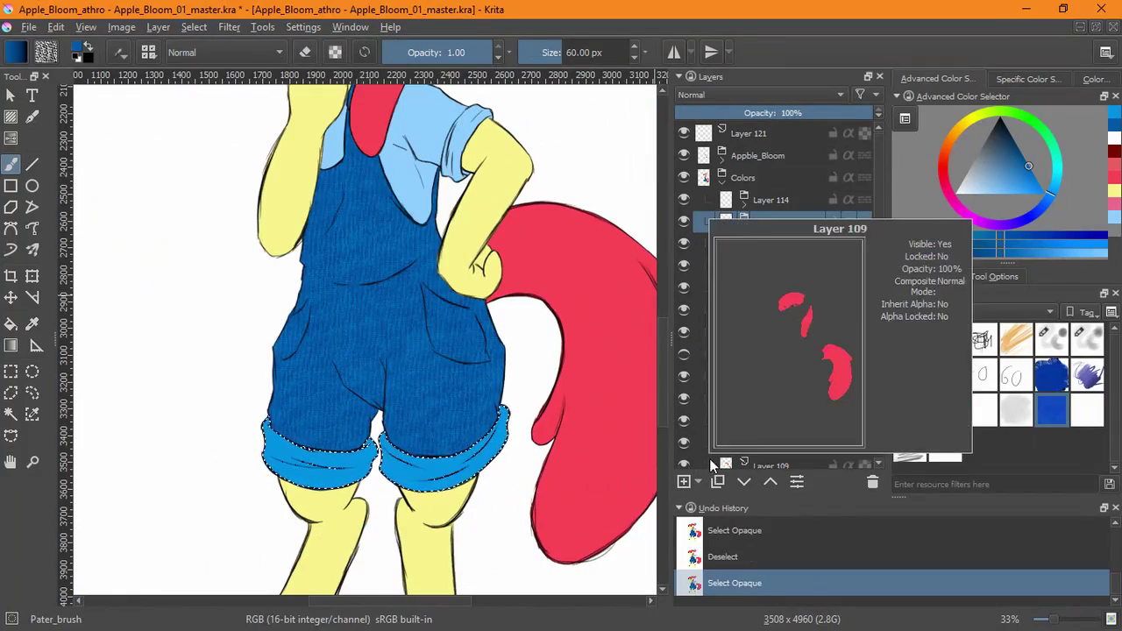
drag(285, 505, 388, 393)
key(l)
mouse_move(271, 310)
mouse_down()
mouse_move(536, 342)
mouse_move(565, 364)
mouse_move(93, 481)
mouse_up()
mouse_move(210, 342)
mouse_down()
mouse_move(370, 463)
mouse_move(456, 447)
mouse_up()
mouse_move(543, 439)
mouse_down()
mouse_move(434, 412)
mouse_move(401, 452)
mouse_up()
mouse_move(498, 285)
mouse_down()
mouse_move(451, 380)
mouse_move(441, 360)
mouse_move(342, 477)
mouse_up()
drag(289, 377, 421, 418)
drag(353, 426, 377, 333)
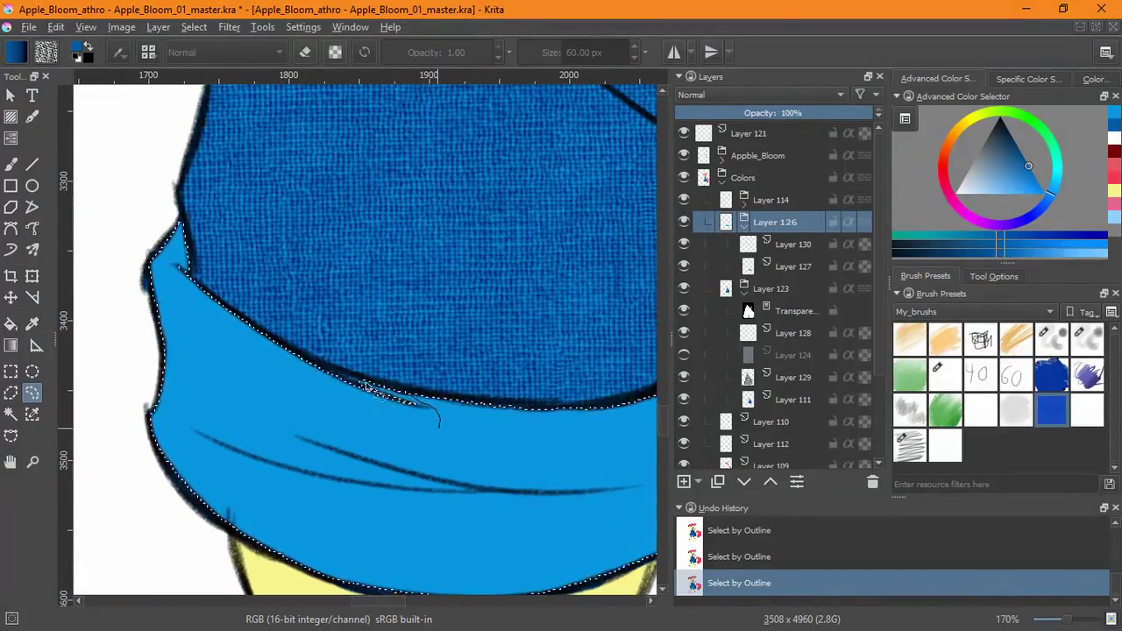
Feather the cuff selection and add it to the Layer 126 group as a transparency mask
click(194, 27)
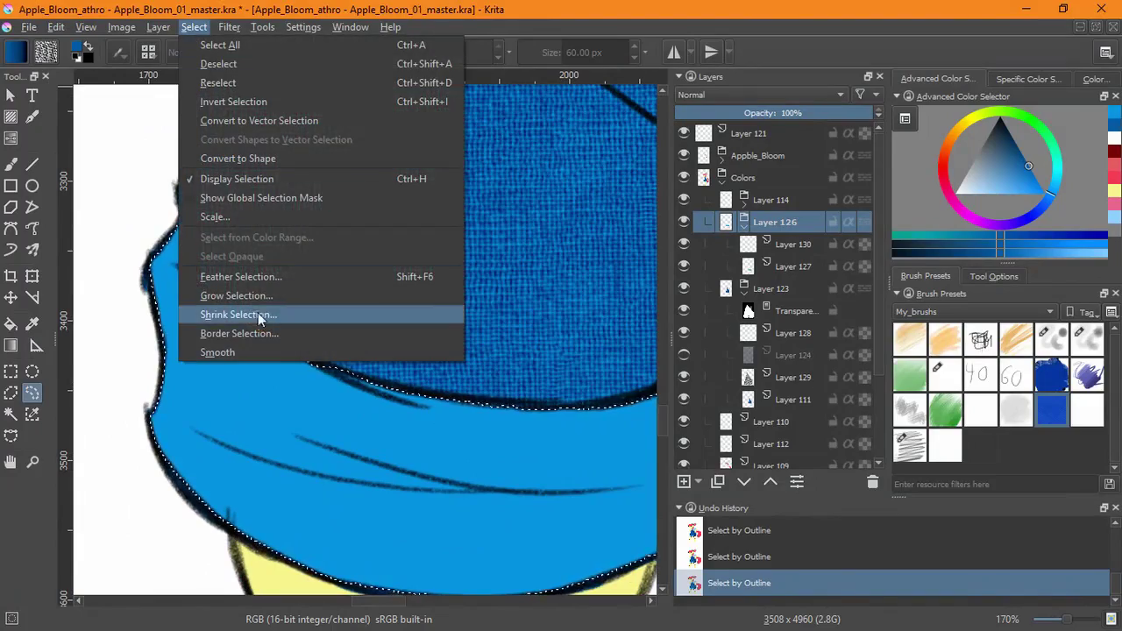
click(237, 243)
key(Return)
scroll(410, 410, down, 3)
drag(410, 410, 412, 429)
drag(412, 429, 155, 399)
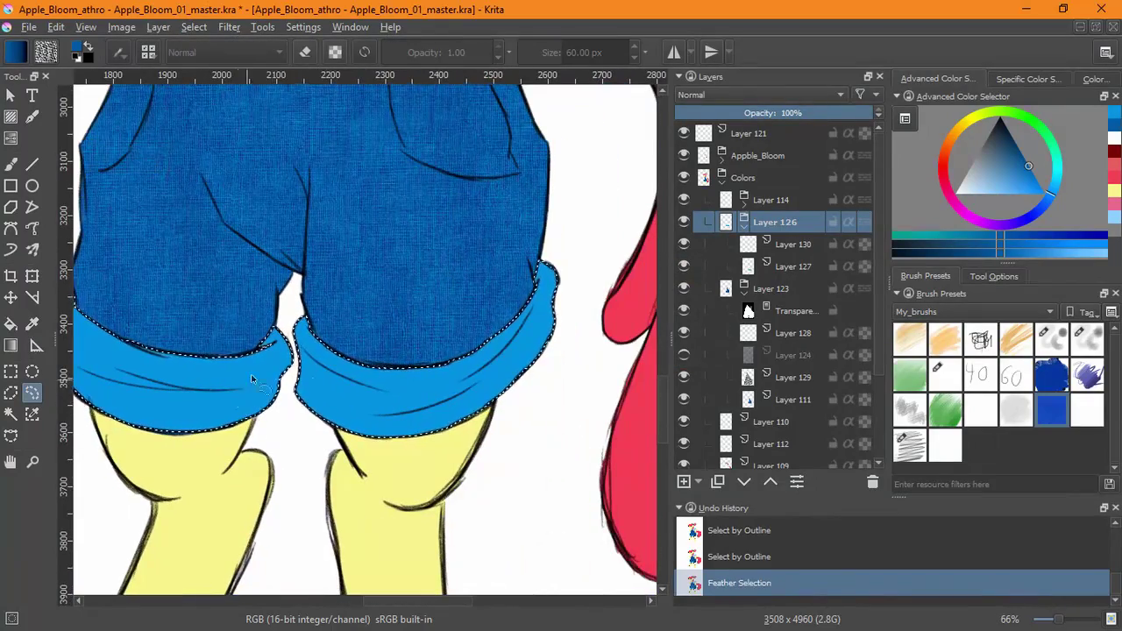
click(698, 482)
click(737, 553)
Deselect and paint denim texture over both cuffs on Layer 130 with the Pater_brush preset
click(747, 267)
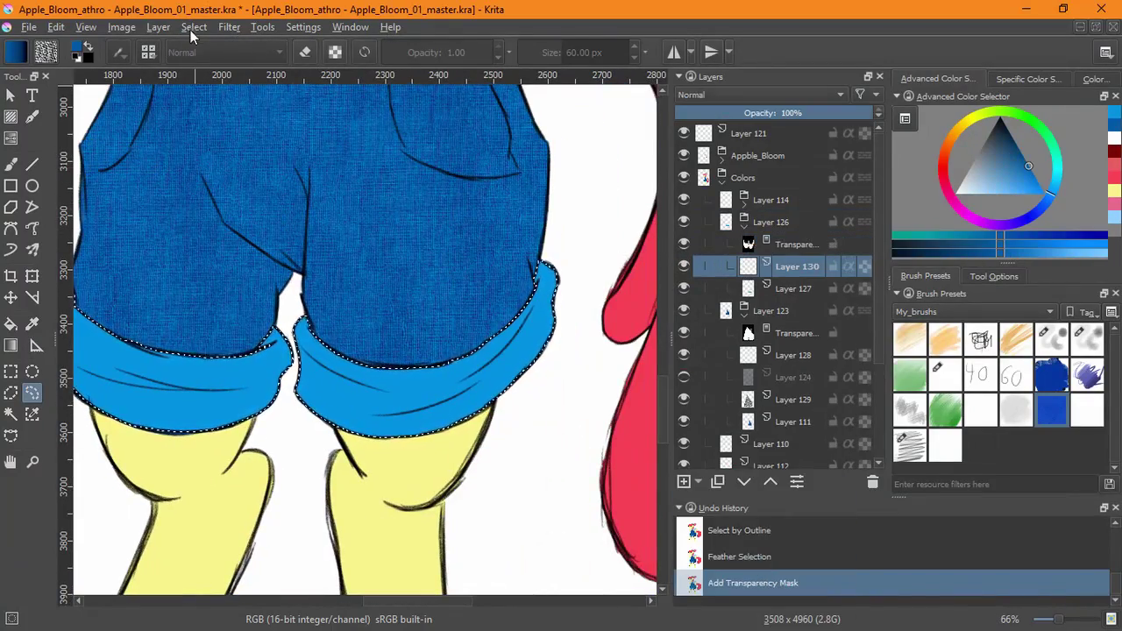
click(192, 29)
click(201, 70)
click(11, 165)
mouse_move(529, 272)
mouse_down()
mouse_move(541, 289)
mouse_move(396, 446)
mouse_move(286, 386)
mouse_move(78, 406)
mouse_up()
mouse_move(78, 406)
mouse_down()
mouse_move(210, 455)
mouse_move(339, 457)
mouse_move(256, 430)
mouse_move(211, 394)
mouse_up()
drag(647, 411, 546, 401)
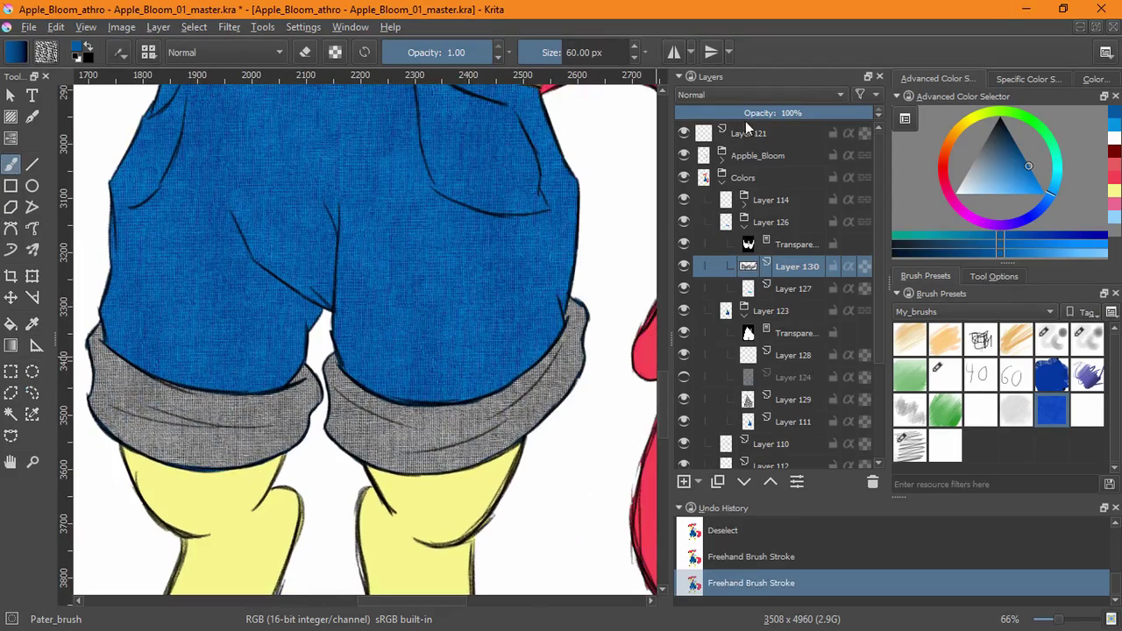
Set Layer 130's blending mode to Overlay and choose Ink_brush_25_2 for working on the cuffs' transparency mask
click(754, 95)
click(711, 226)
click(796, 244)
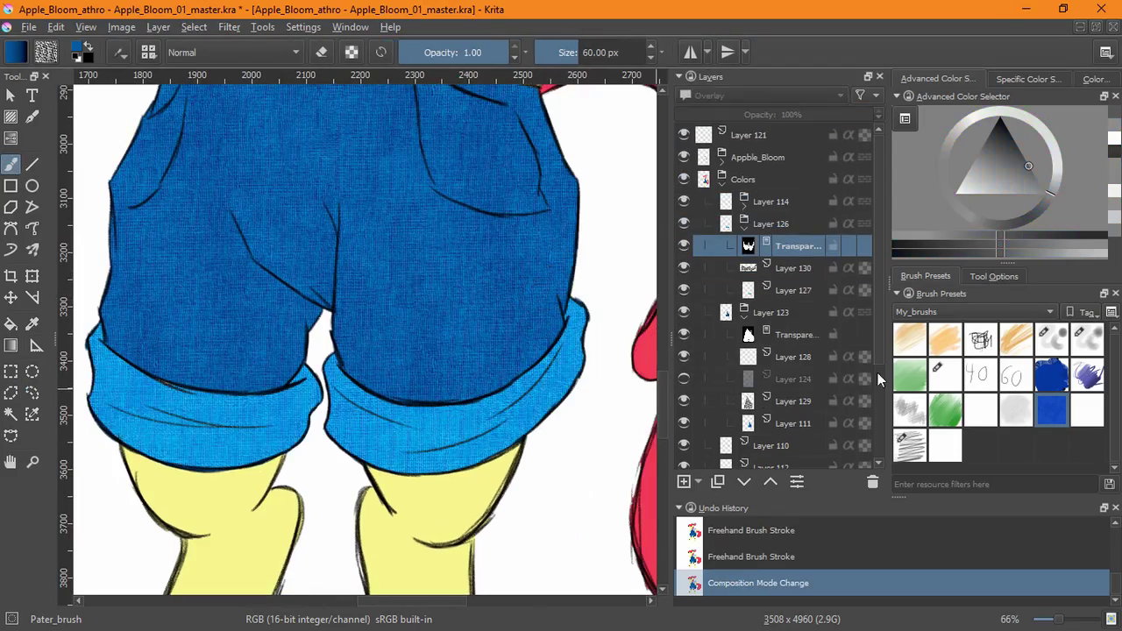
click(945, 375)
Try to touch up the transparency mask along the cuff's upper seam with short ink strokes
drag(198, 412, 210, 351)
drag(240, 315, 438, 458)
drag(352, 452, 430, 482)
key(ctrl+z)
click(73, 49)
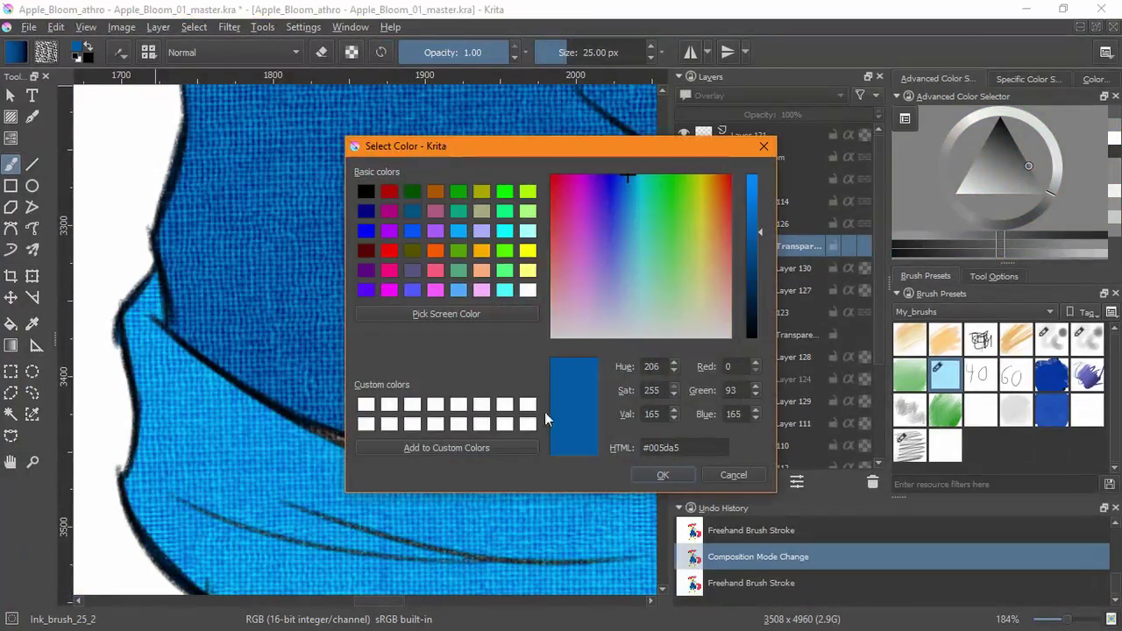
click(733, 474)
click(77, 59)
drag(330, 450, 366, 466)
key(ctrl+z)
key(x)
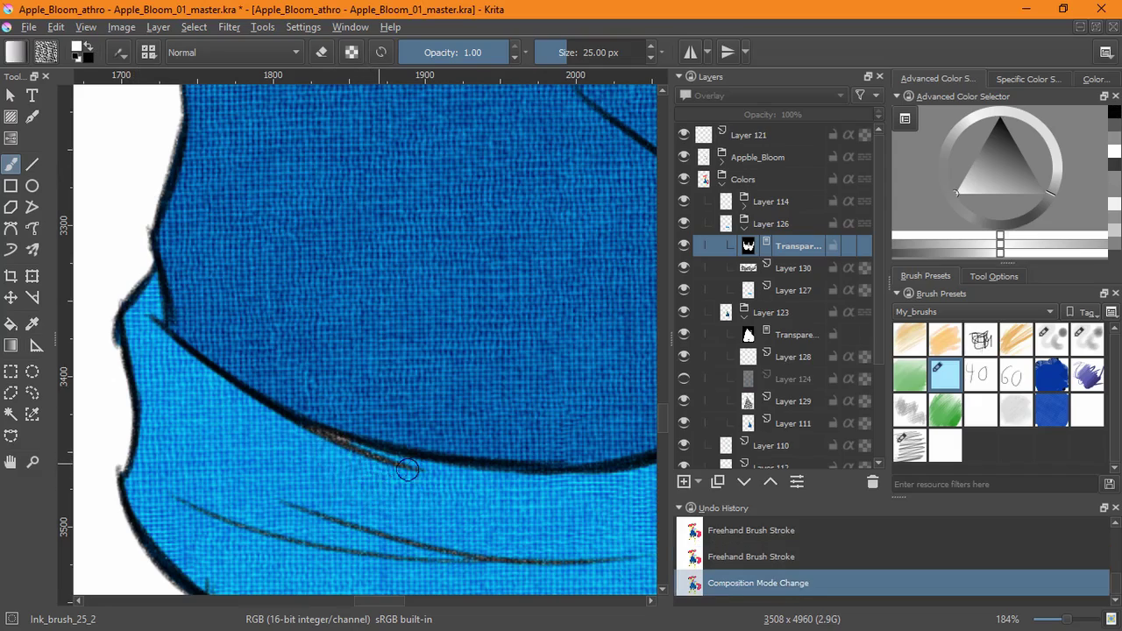
drag(320, 419, 482, 443)
key(ctrl+z)
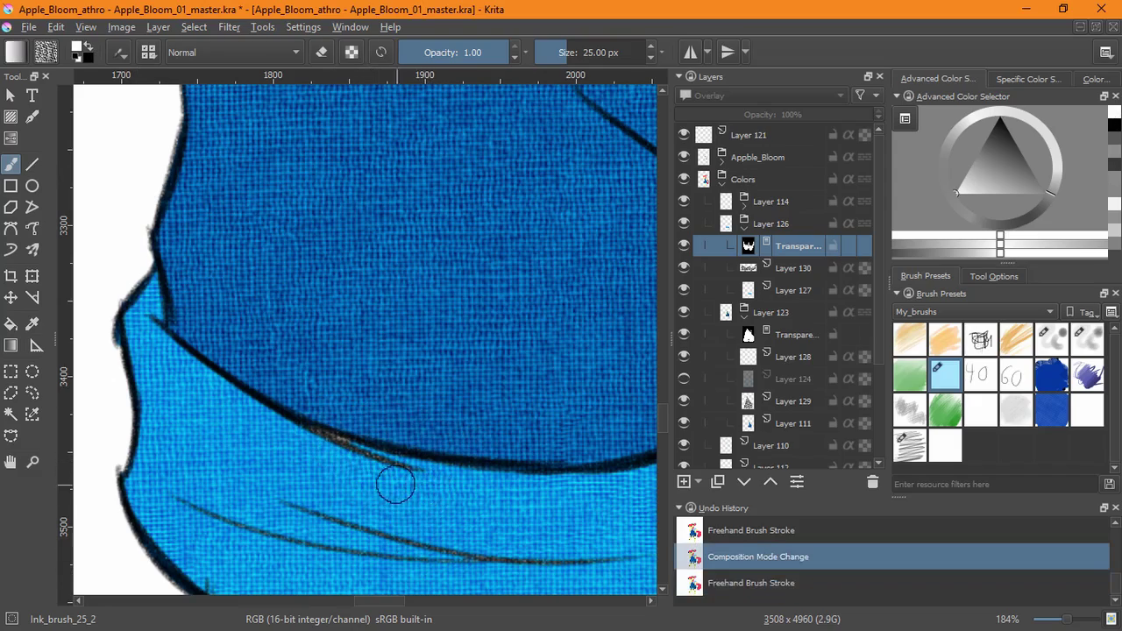
key(x)
mouse_move(412, 473)
mouse_down()
mouse_move(306, 409)
mouse_move(270, 437)
mouse_up()
key(ctrl+z)
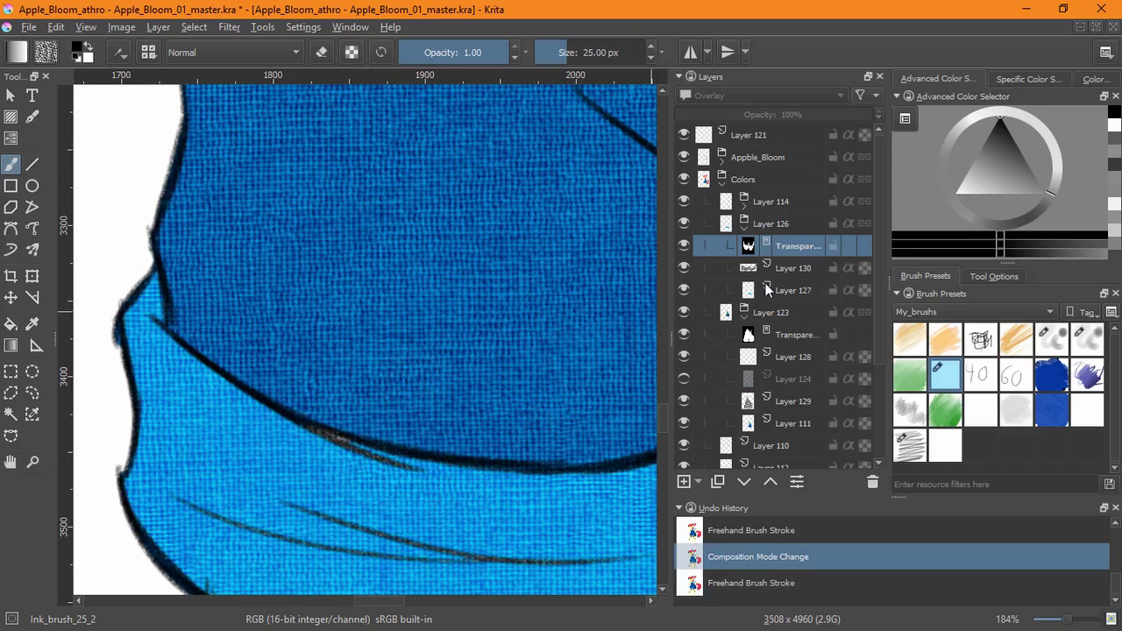
On Layer 127, fill the gap beside the first cuff's upper seam and sample the cuff's blue
click(768, 290)
mouse_move(345, 463)
mouse_down()
mouse_move(314, 452)
mouse_move(393, 475)
mouse_up()
key(ctrl+z)
ctrl+click(258, 452)
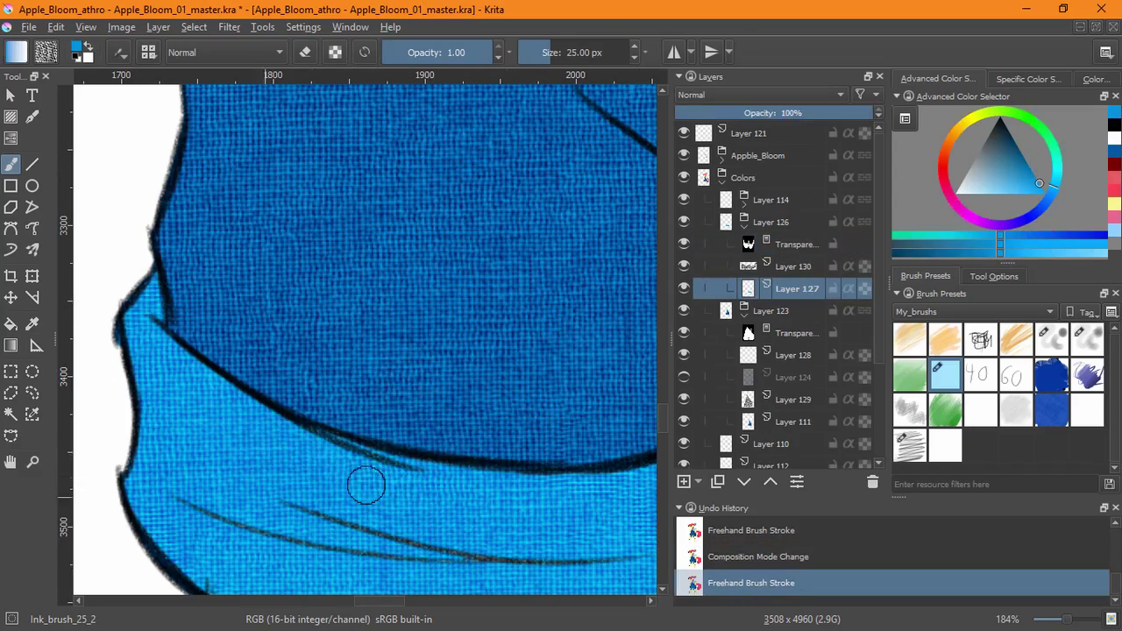
Fill the remaining gaps along the cuff outlines on Layer 127 with the sampled blue
drag(605, 477, 157, 447)
mouse_move(644, 382)
mouse_down()
mouse_move(486, 371)
mouse_move(479, 397)
mouse_up()
drag(329, 545, 503, 452)
drag(502, 445, 532, 426)
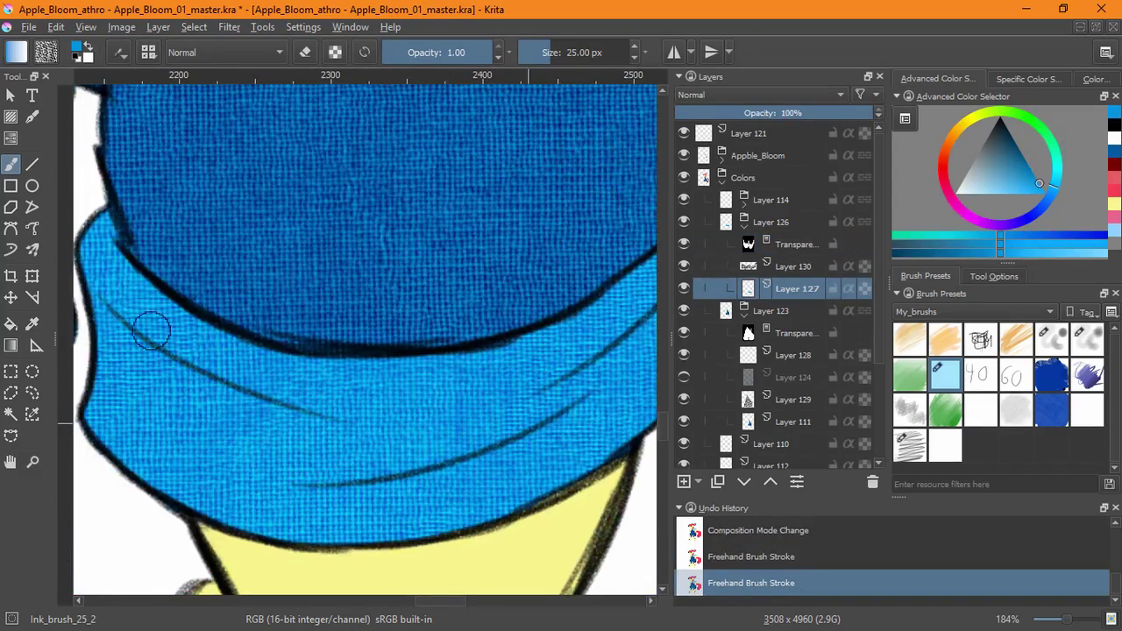
drag(151, 330, 162, 340)
scroll(430, 401, left, 5)
drag(105, 406, 337, 429)
drag(492, 419, 497, 517)
drag(596, 263, 364, 297)
Collapse the Layer 126 group, show Layer 124, and set Layer 128 to Multiply with the Bristles_pencil brush ready
click(745, 229)
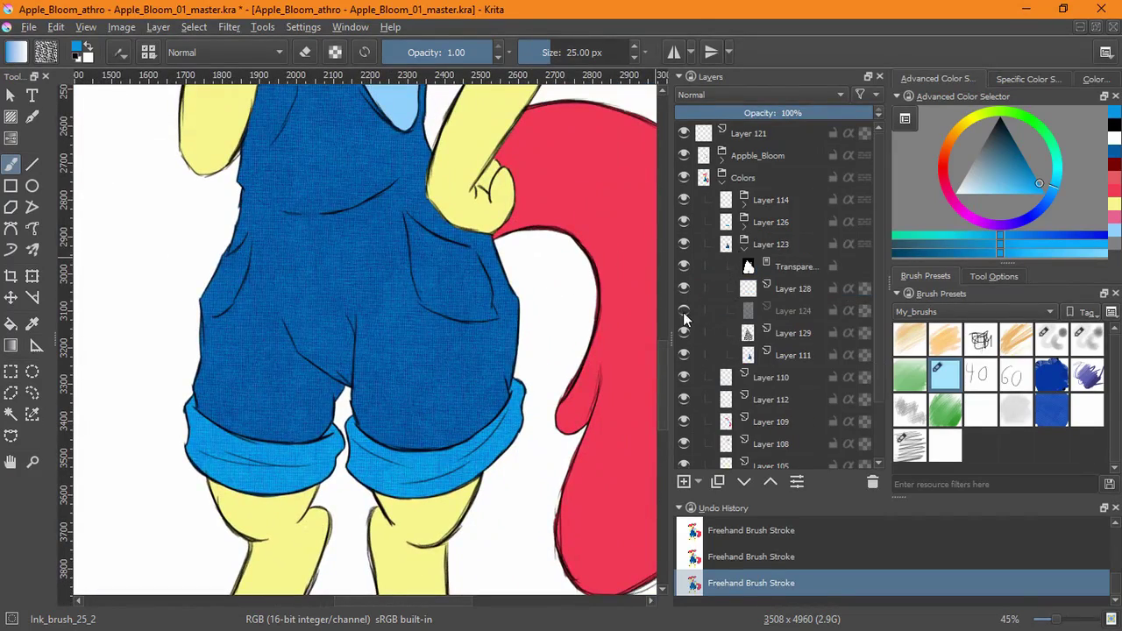
click(684, 312)
click(1061, 340)
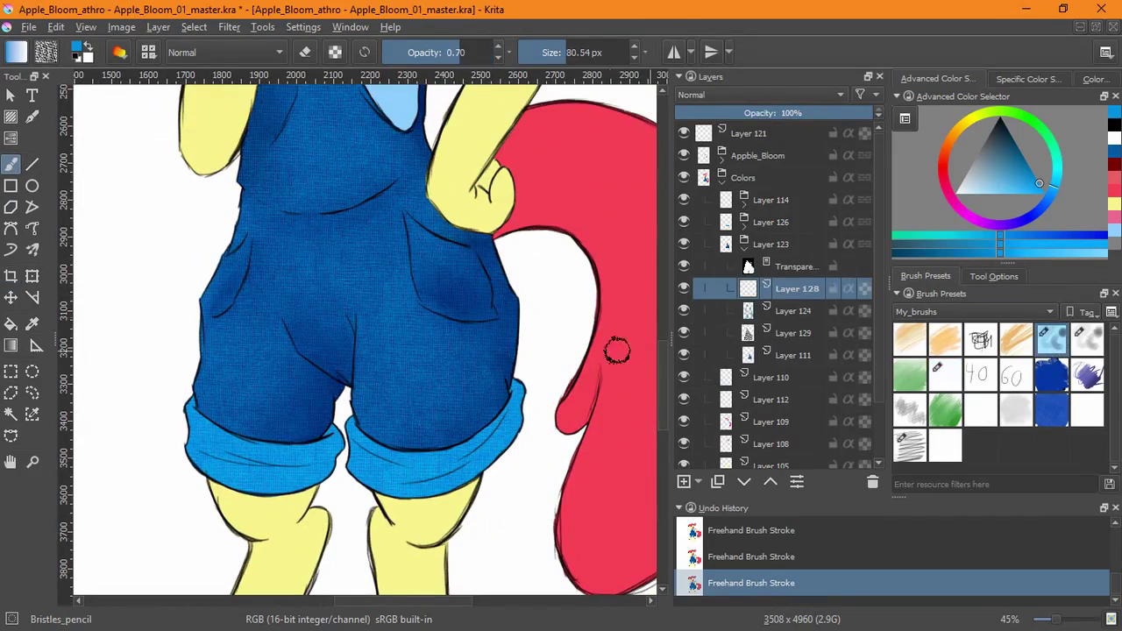
click(763, 95)
click(741, 189)
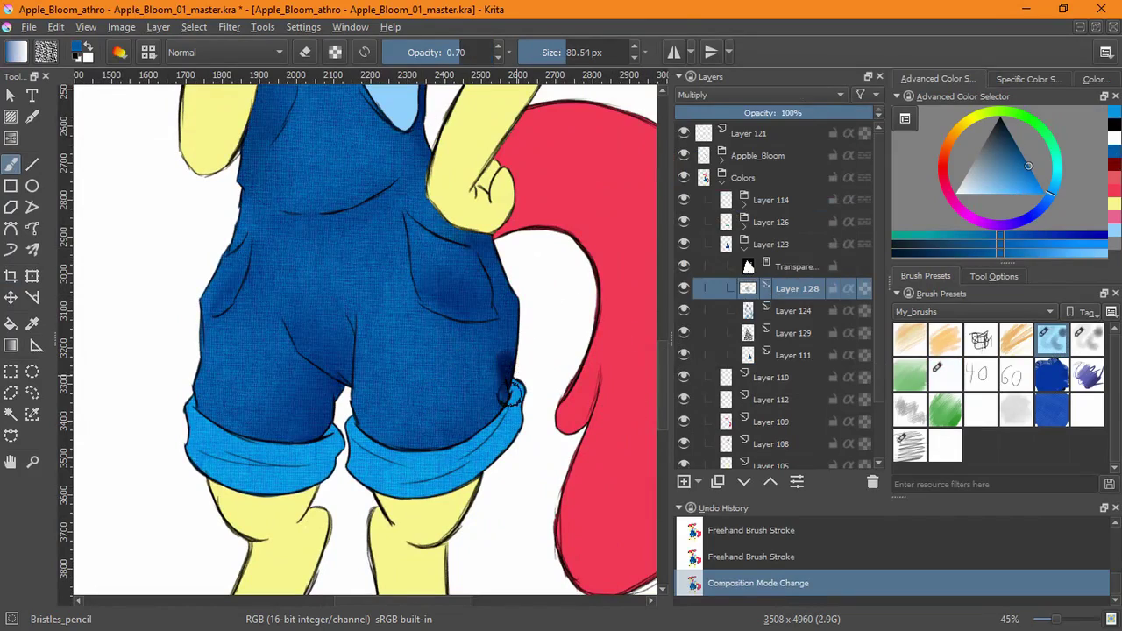
Paint dark blue shadows on Layer 128 at the overalls' pocket, crotch, leg edges and under the raised arm
drag(463, 294, 476, 305)
drag(344, 373, 320, 399)
drag(267, 175, 316, 432)
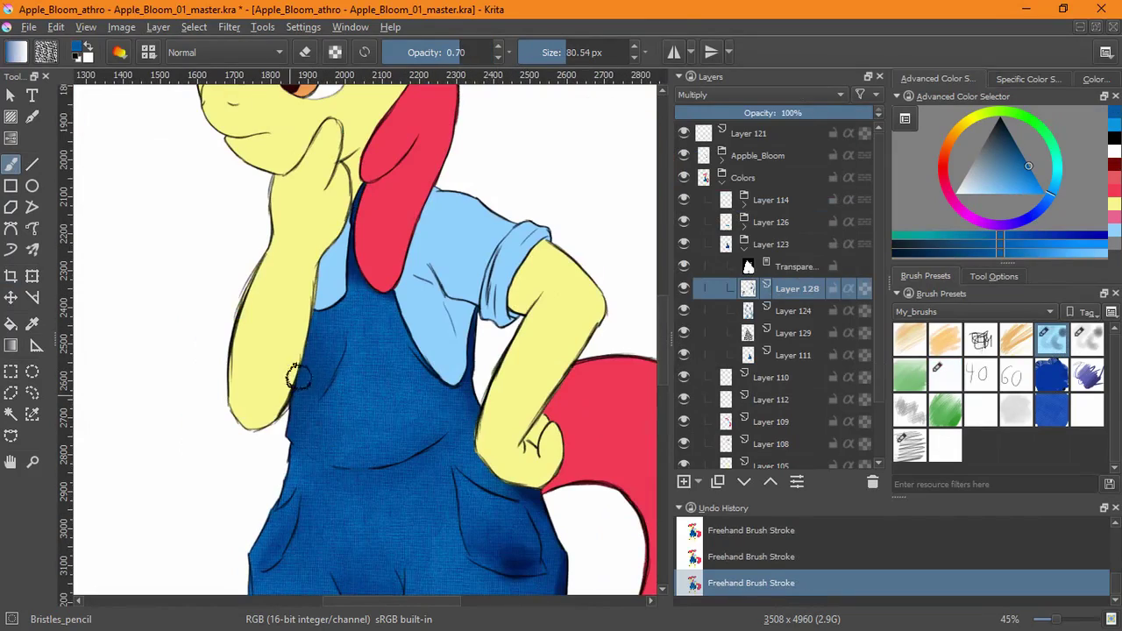
drag(300, 375, 300, 400)
Smudge the overalls' shadows on Layers 124 and 128 with Bristles_pencil_smug
click(793, 311)
click(1087, 341)
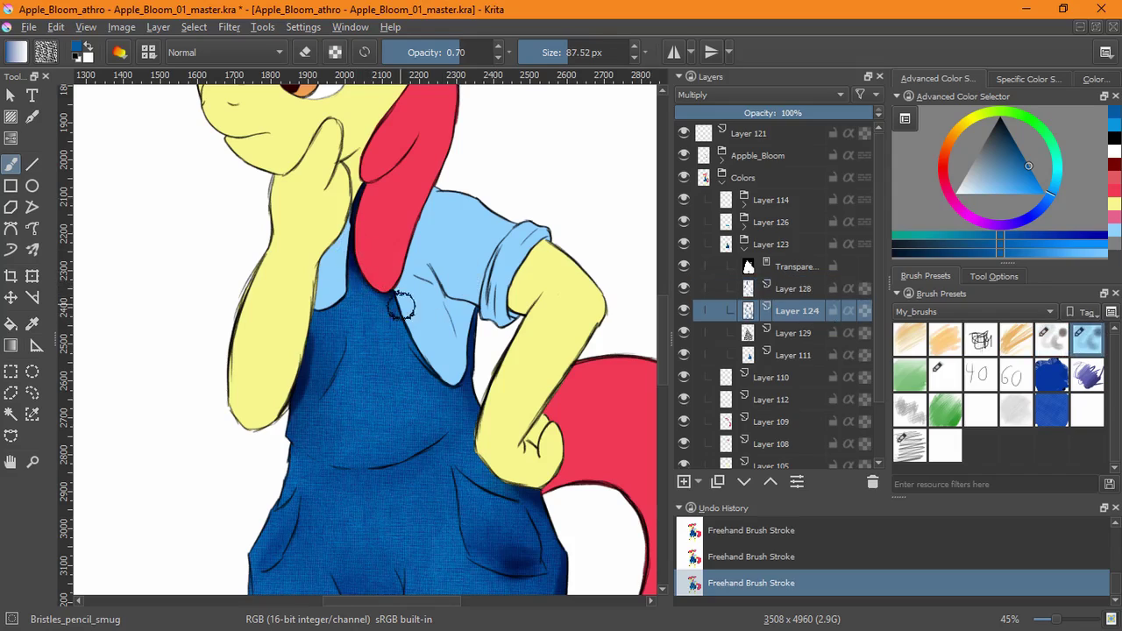
key(Page_Up)
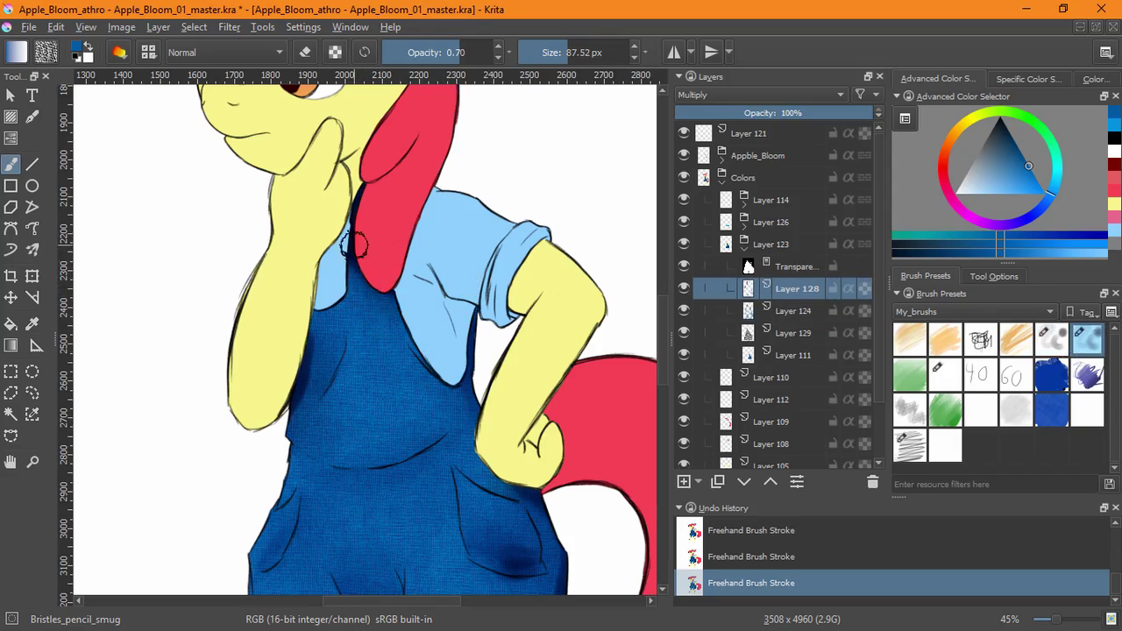
drag(510, 507, 389, 370)
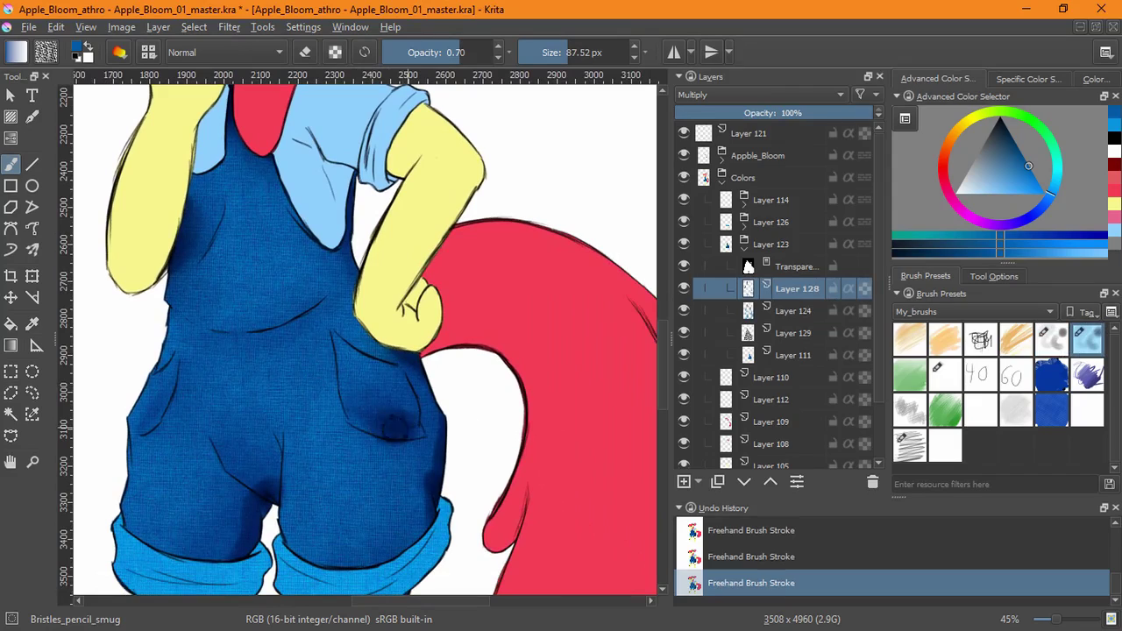
drag(414, 552, 502, 482)
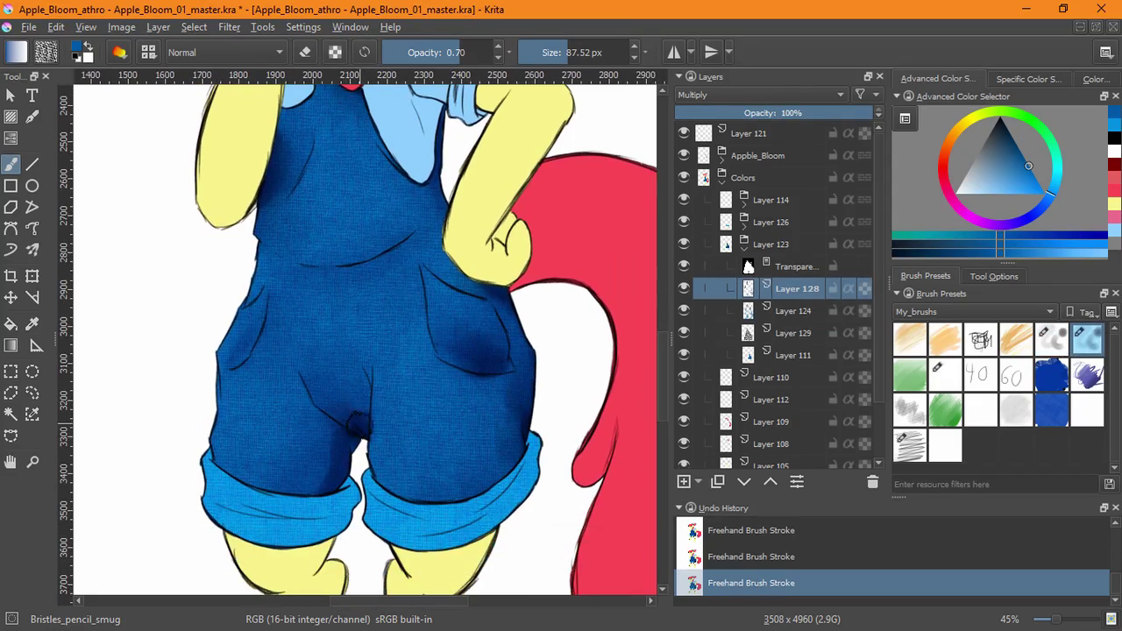
drag(455, 248, 461, 412)
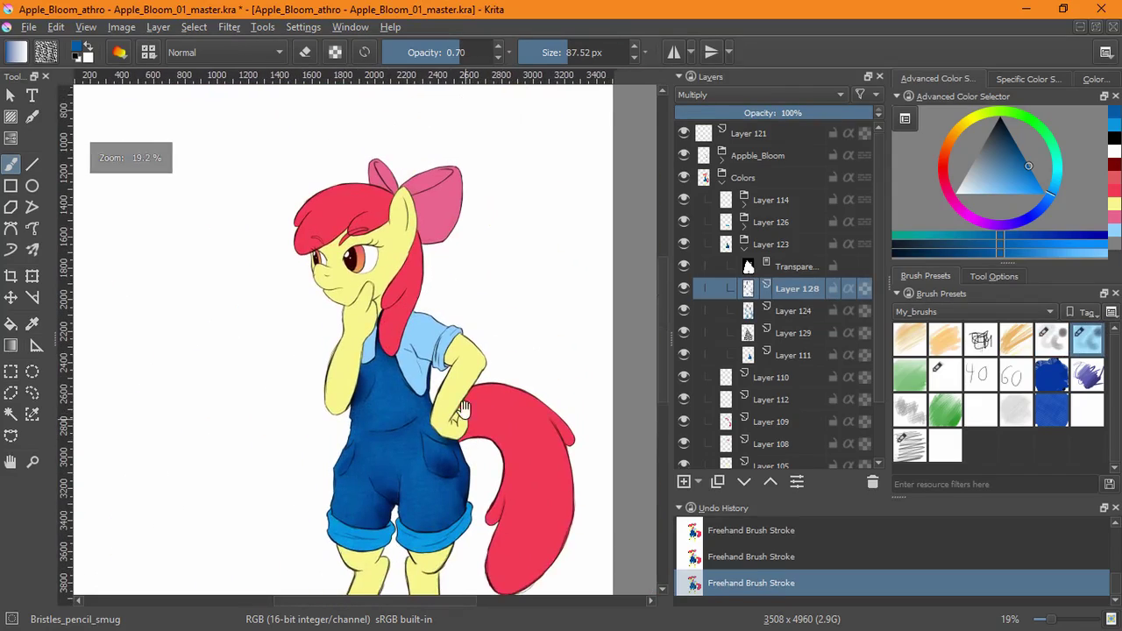
Add a new layer above Layer 128 and paint blue Bristles_pencil strokes over the overalls
key(Insert)
click(711, 96)
click(720, 294)
key(slash)
mouse_move(353, 499)
mouse_down()
mouse_move(447, 220)
mouse_move(478, 194)
mouse_up()
mouse_move(384, 294)
mouse_down()
mouse_move(328, 389)
mouse_move(355, 423)
mouse_move(355, 503)
mouse_move(434, 317)
mouse_up()
Set the new layer's blending mode to Screen and paint highlights on the overalls' bib and hip
click(707, 96)
click(719, 253)
drag(546, 270, 512, 458)
mouse_move(430, 301)
mouse_down()
mouse_move(393, 381)
mouse_move(493, 370)
mouse_up()
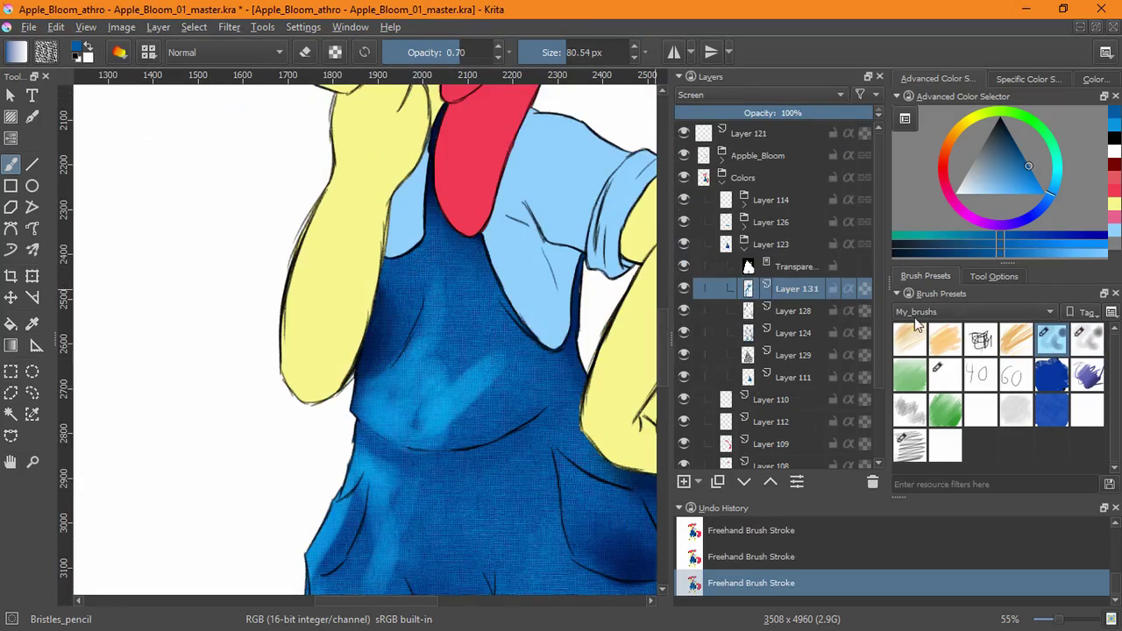
Blend the highlights on the overalls' bib, hip and leg with Bristles_pencil_smug
key(slash)
mouse_move(430, 273)
mouse_down()
mouse_move(511, 351)
mouse_move(499, 403)
mouse_up()
mouse_move(361, 396)
mouse_down()
mouse_move(339, 423)
mouse_move(386, 357)
mouse_up()
mouse_move(395, 458)
mouse_down()
mouse_move(392, 556)
mouse_move(459, 364)
mouse_move(398, 482)
mouse_up()
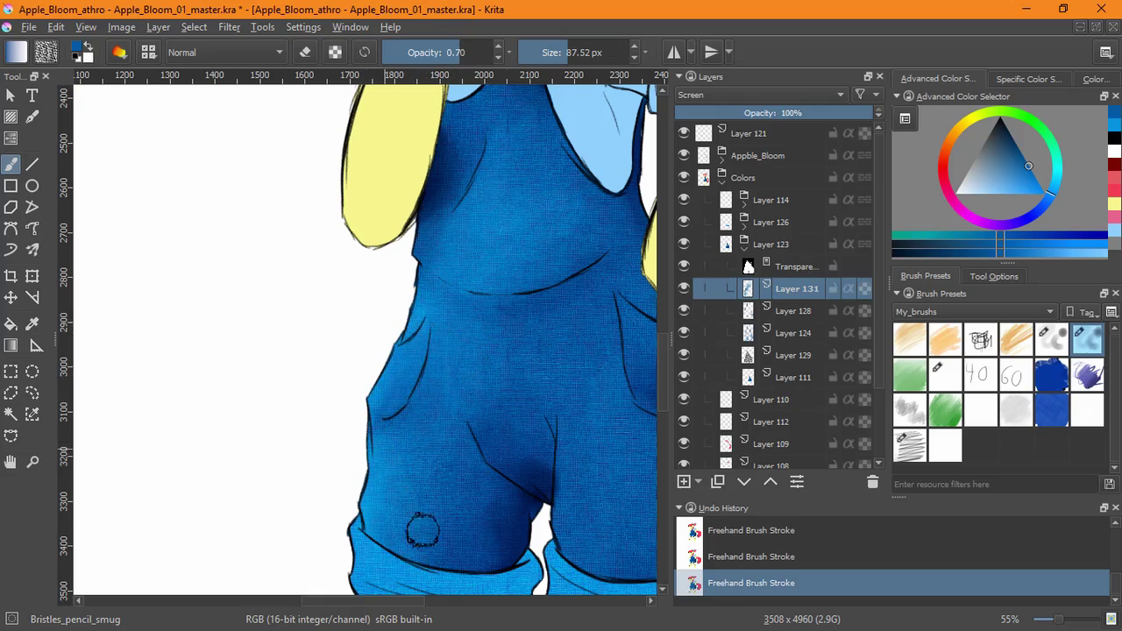
scroll(422, 530, down, 3)
drag(468, 436, 494, 265)
Add a Multiply layer above Layer 127 in the Layer 126 group, with light blue and Bristles_pencil chosen
click(744, 248)
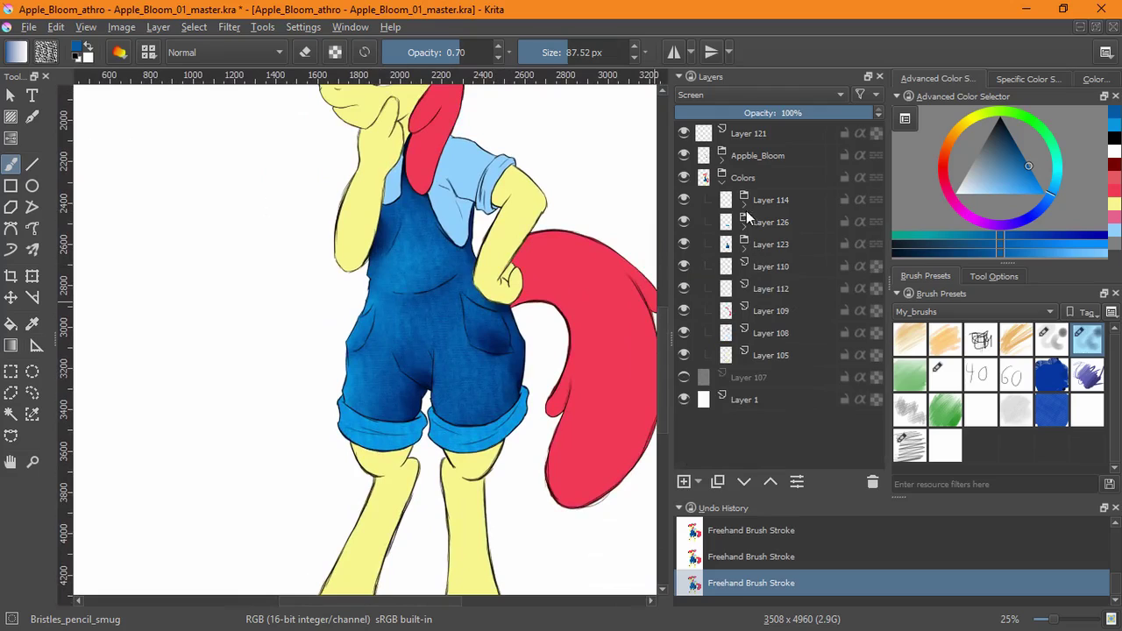
click(745, 227)
click(769, 290)
click(685, 481)
click(1113, 130)
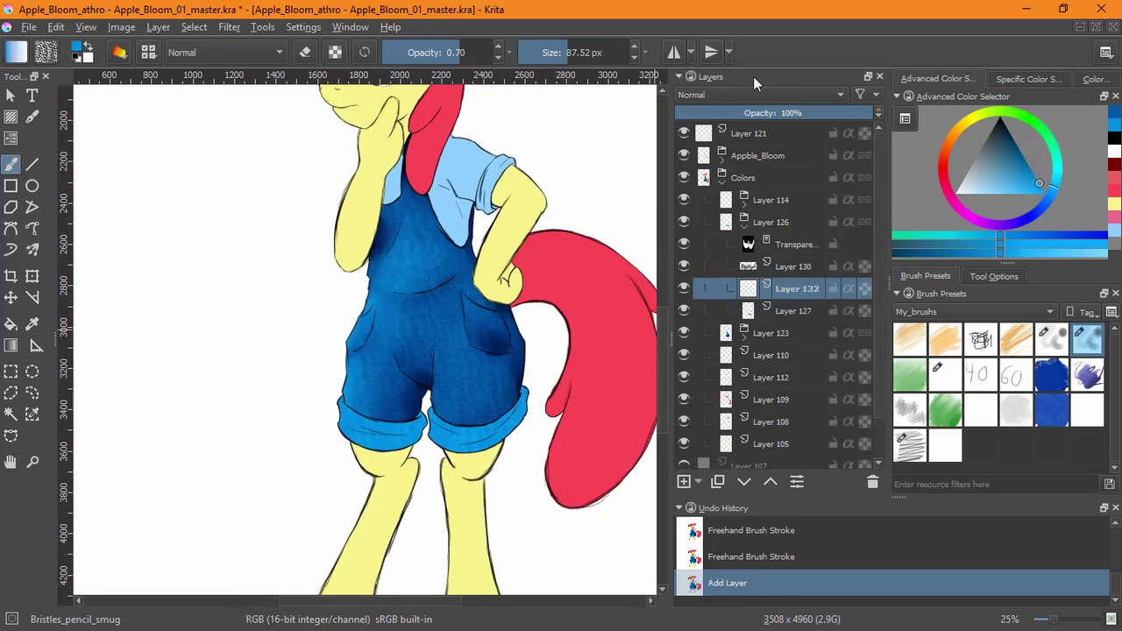
click(758, 95)
click(716, 201)
click(1052, 340)
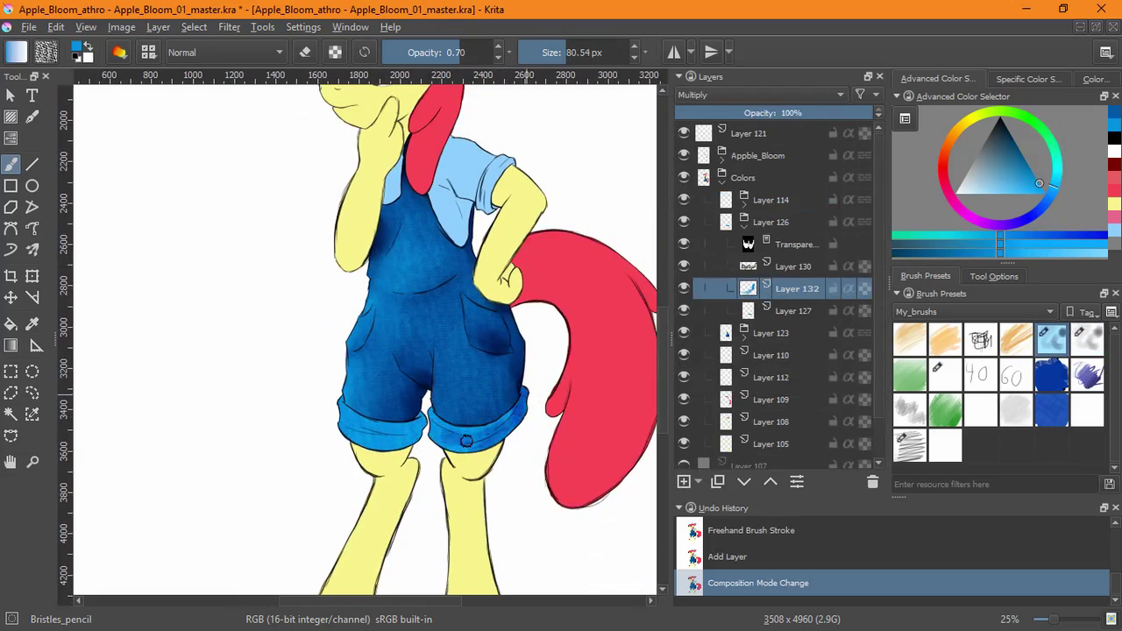
Paint blue shadows across both trouser cuffs on Layer 132
drag(467, 441, 448, 436)
mouse_move(431, 447)
mouse_down()
mouse_move(388, 312)
mouse_move(288, 453)
mouse_move(164, 414)
mouse_up()
mouse_move(410, 327)
mouse_down()
mouse_move(386, 324)
mouse_move(263, 393)
mouse_move(205, 446)
mouse_move(147, 409)
mouse_up()
mouse_move(534, 531)
space+mouse_down()
mouse_move(295, 516)
mouse_move(417, 538)
space+mouse_up()
drag(431, 454, 631, 351)
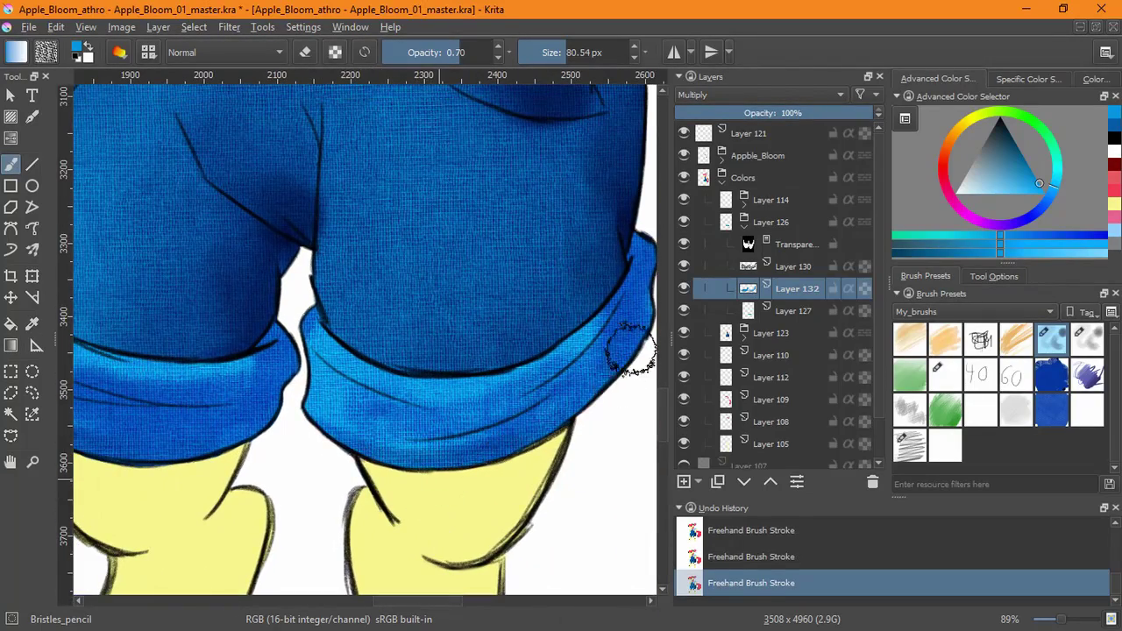
Add a layer above Layer 132 and smudge the cuff shadows on Layer 132 with Bristles_pencil_smug
click(683, 481)
click(796, 310)
click(1087, 340)
mouse_move(327, 345)
mouse_down()
mouse_move(346, 354)
mouse_move(594, 338)
mouse_move(594, 370)
mouse_up()
drag(427, 449, 538, 421)
drag(636, 260, 496, 323)
drag(219, 526, 585, 469)
mouse_move(340, 386)
mouse_down()
mouse_move(474, 403)
mouse_move(238, 388)
mouse_move(313, 406)
mouse_move(474, 389)
mouse_up()
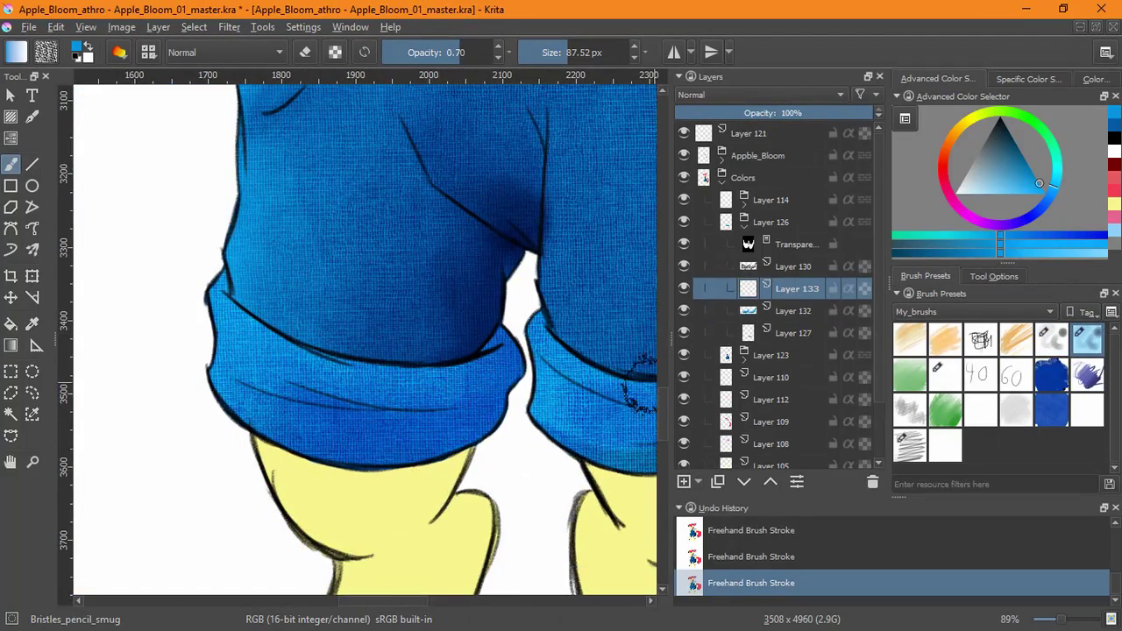
Set Layer 133 to Multiply and paint deeper shadows on both cuffs with Bristles_pencil
click(1049, 336)
click(758, 95)
click(741, 250)
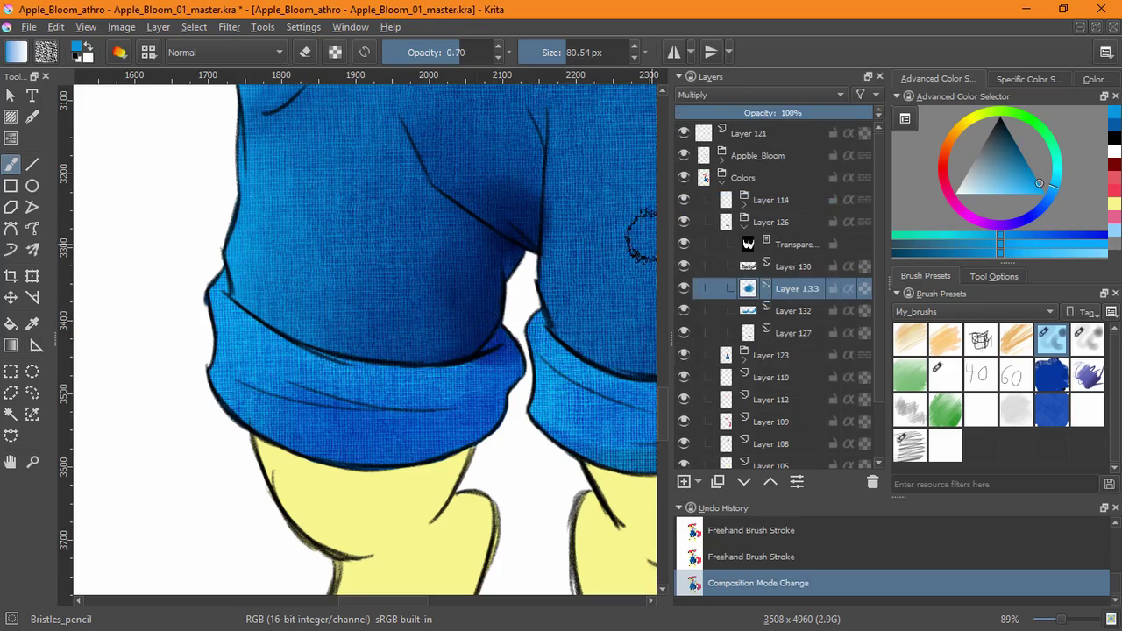
mouse_move(531, 315)
mouse_down()
mouse_move(478, 346)
mouse_move(400, 352)
mouse_up()
drag(512, 385, 382, 484)
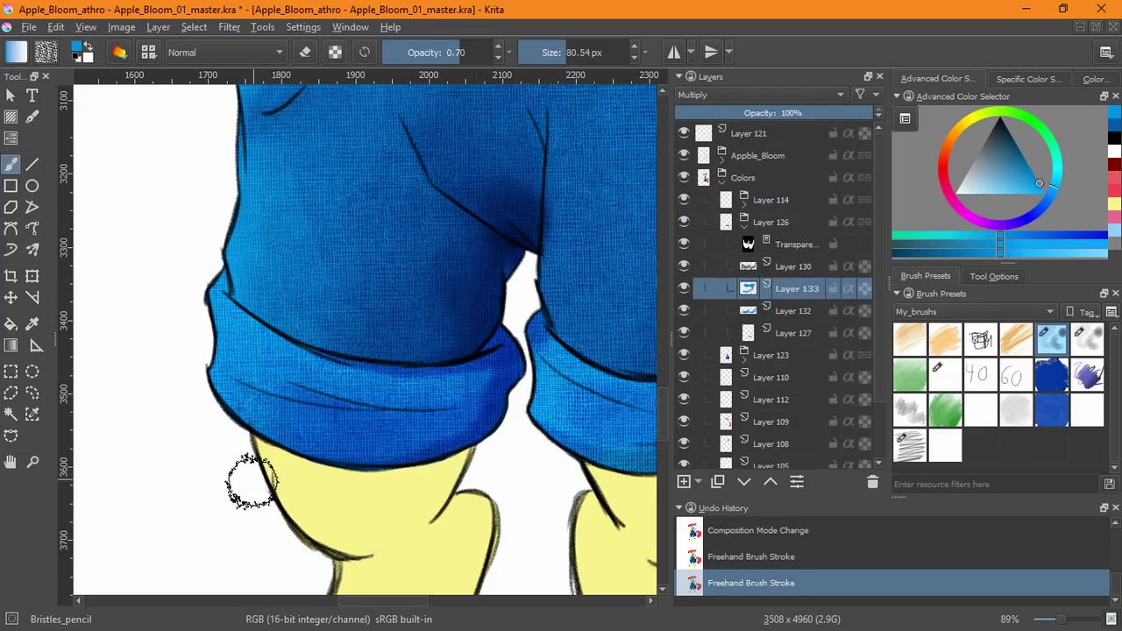
drag(565, 377, 237, 364)
mouse_move(529, 235)
mouse_down()
mouse_move(496, 263)
mouse_move(399, 430)
mouse_up()
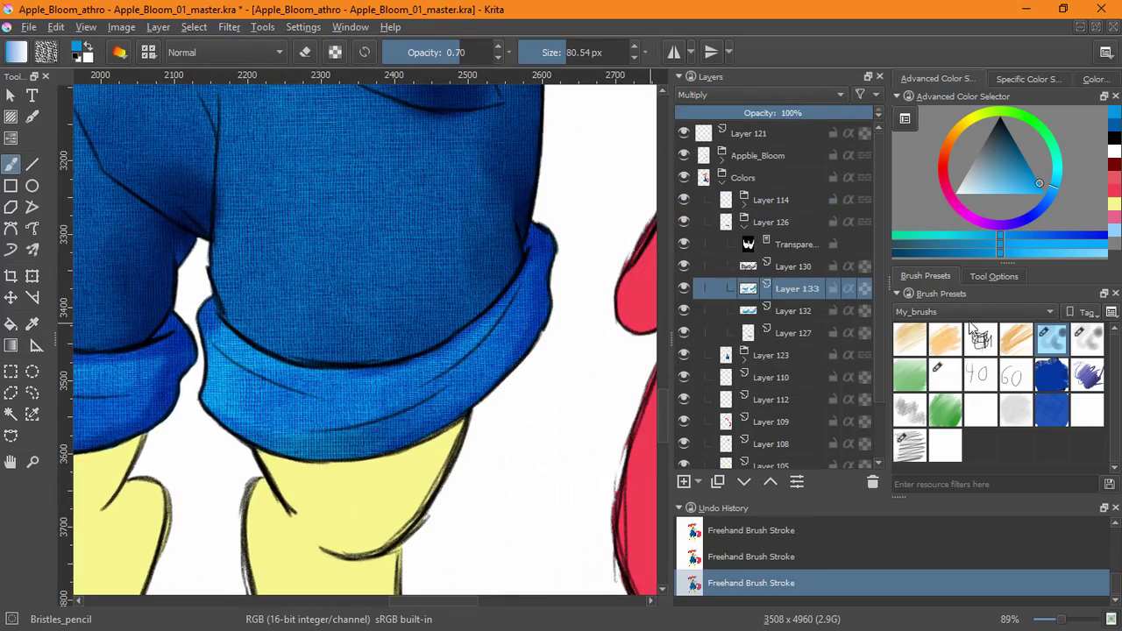
Smudge the deeper shadows on both trouser cuffs on Layer 133 with Bristles_pencil_smug
click(1087, 339)
mouse_move(568, 289)
mouse_down()
mouse_move(405, 416)
mouse_move(540, 288)
mouse_up()
drag(268, 357, 453, 367)
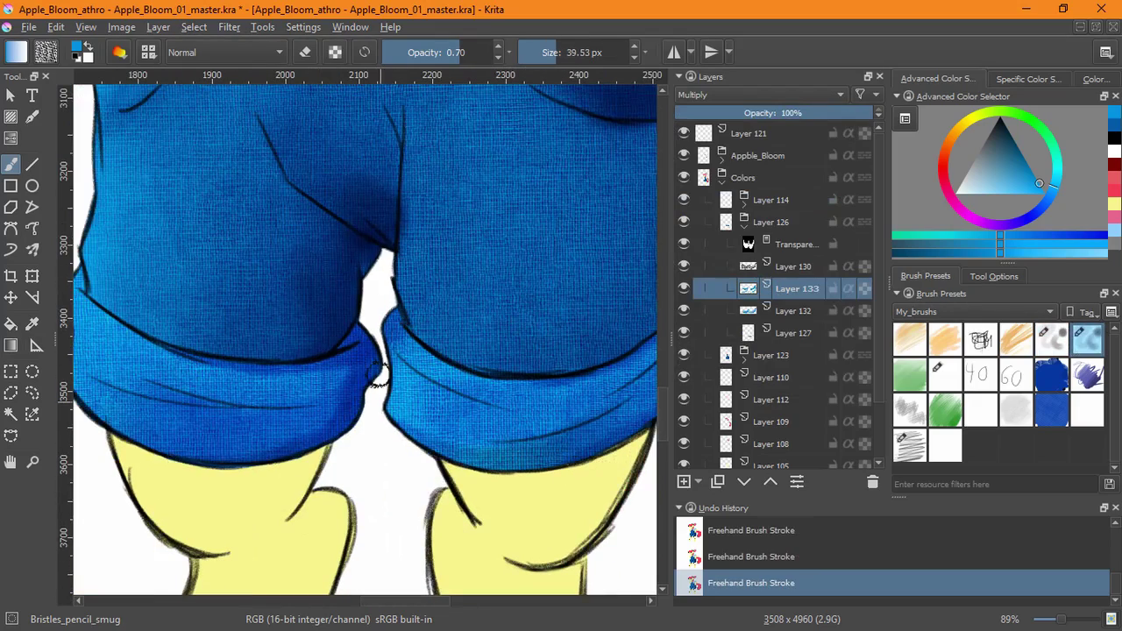
drag(331, 392, 430, 359)
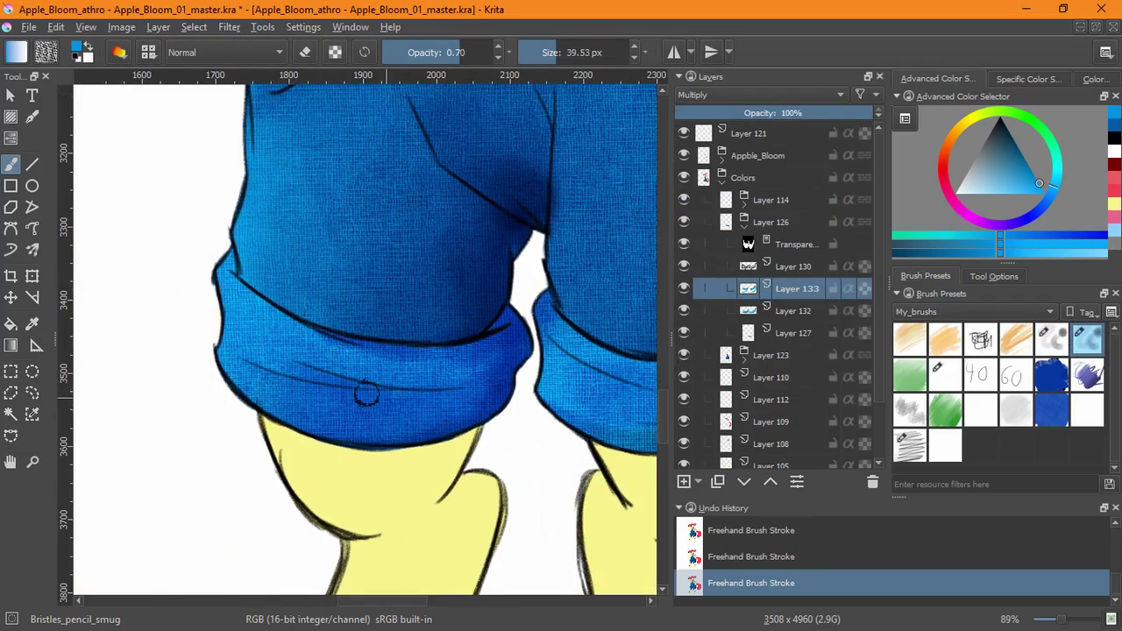
scroll(441, 411, down, 5)
drag(440, 412, 306, 419)
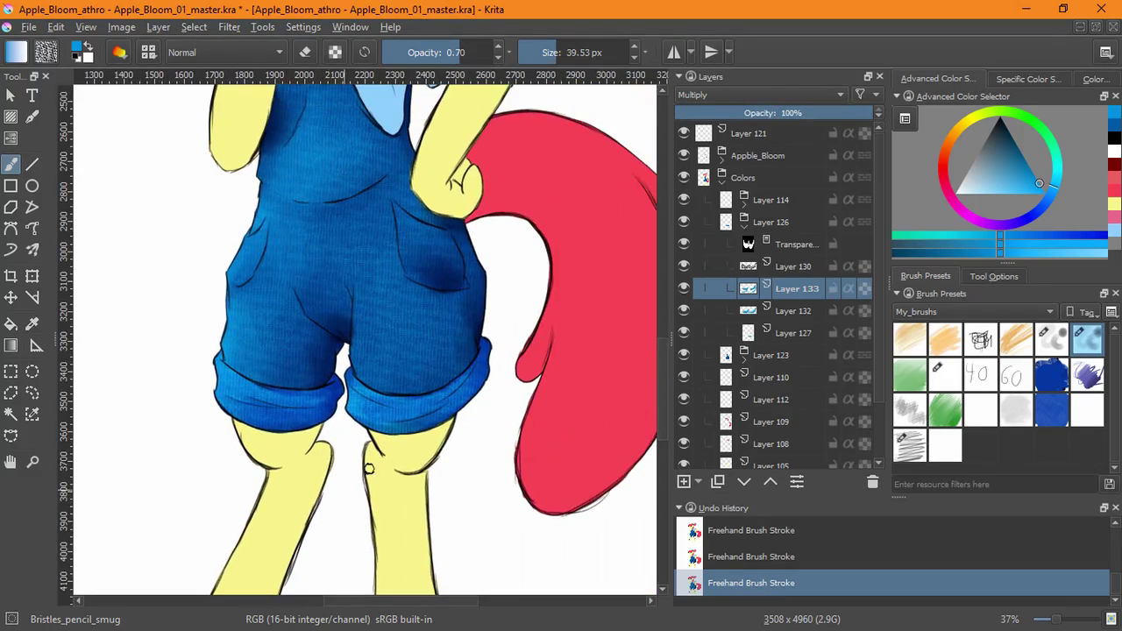
Add a Screen layer above Layer 133 and paint blue highlights on both trouser cuffs with Bristles_pencil
click(684, 483)
click(703, 95)
click(706, 254)
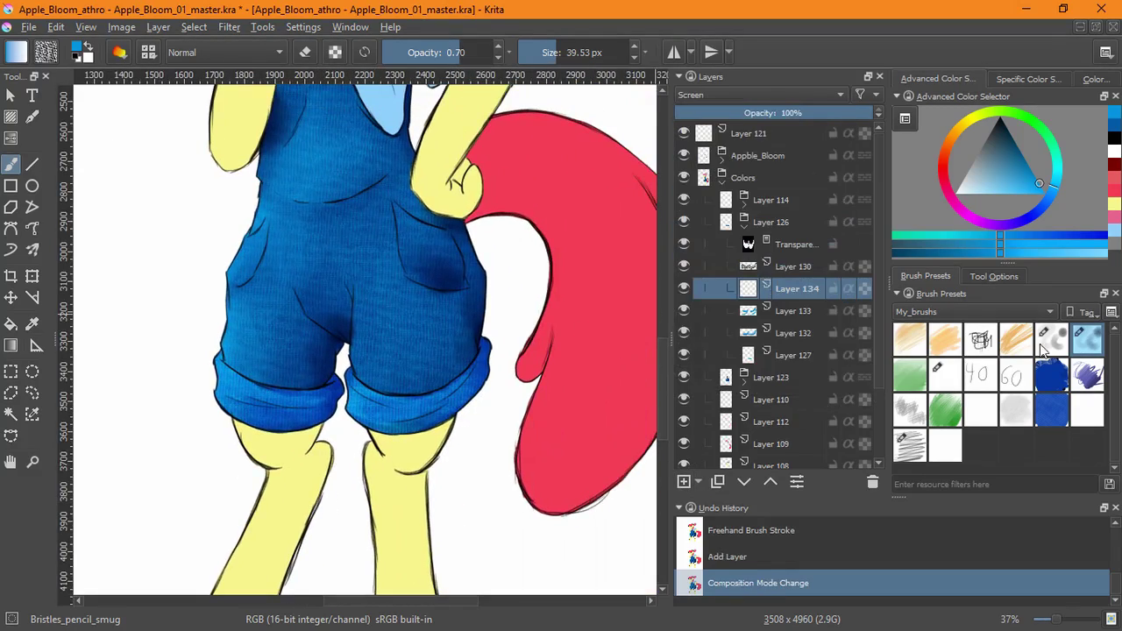
click(1044, 345)
drag(197, 386, 210, 263)
drag(285, 307, 282, 395)
drag(418, 447, 275, 391)
drag(275, 392, 277, 421)
mouse_move(210, 338)
mouse_down()
mouse_move(268, 371)
mouse_move(197, 372)
mouse_up()
mouse_move(543, 346)
mouse_down()
mouse_move(564, 369)
mouse_move(574, 412)
mouse_up()
Smudge the highlights on the trouser cuffs on Layer 134 with Bristles_pencil_smug
key(/)
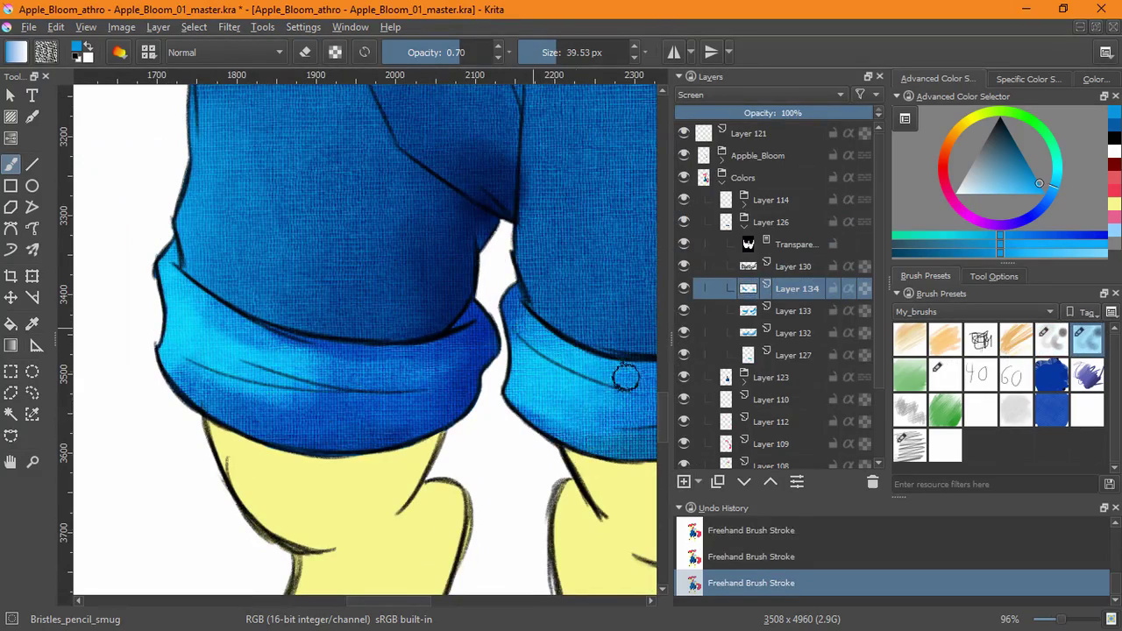
drag(186, 302, 294, 342)
mouse_move(254, 399)
mouse_down()
mouse_move(223, 388)
mouse_move(336, 409)
mouse_up()
drag(335, 355, 223, 341)
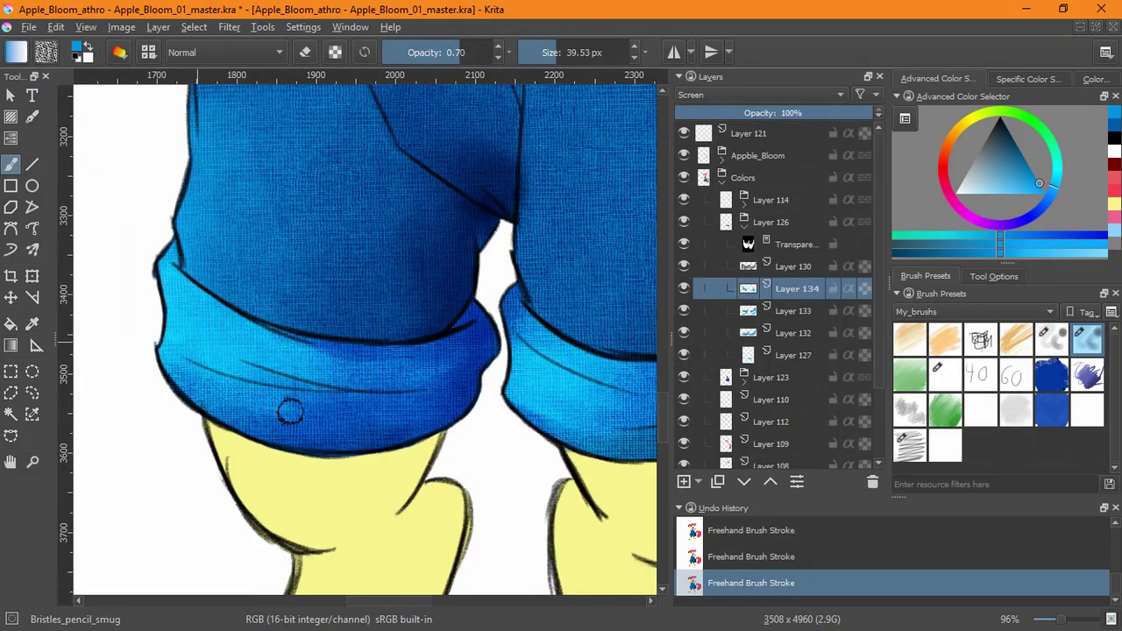
mouse_move(438, 359)
mouse_down()
mouse_move(482, 446)
mouse_move(396, 552)
mouse_up()
drag(417, 485, 448, 485)
scroll(379, 449, up, 4)
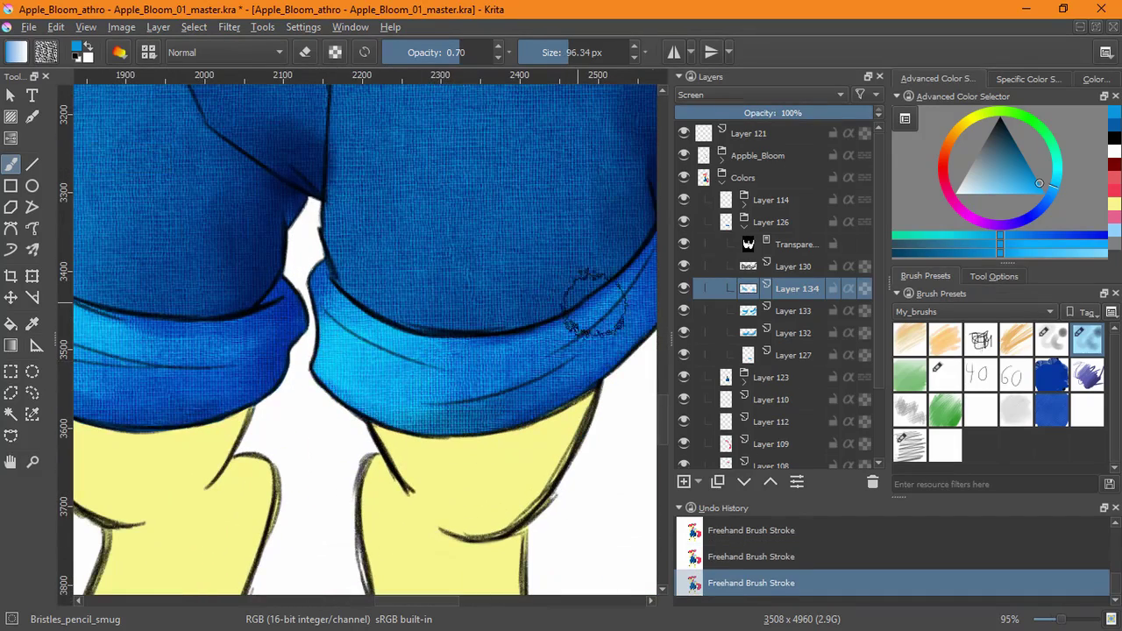
key(/)
drag(377, 349, 495, 372)
mouse_move(557, 347)
mouse_down()
mouse_move(545, 418)
mouse_move(479, 422)
mouse_up()
key(ctrl+z)
key(ctrl+z)
click(980, 340)
drag(473, 353, 544, 419)
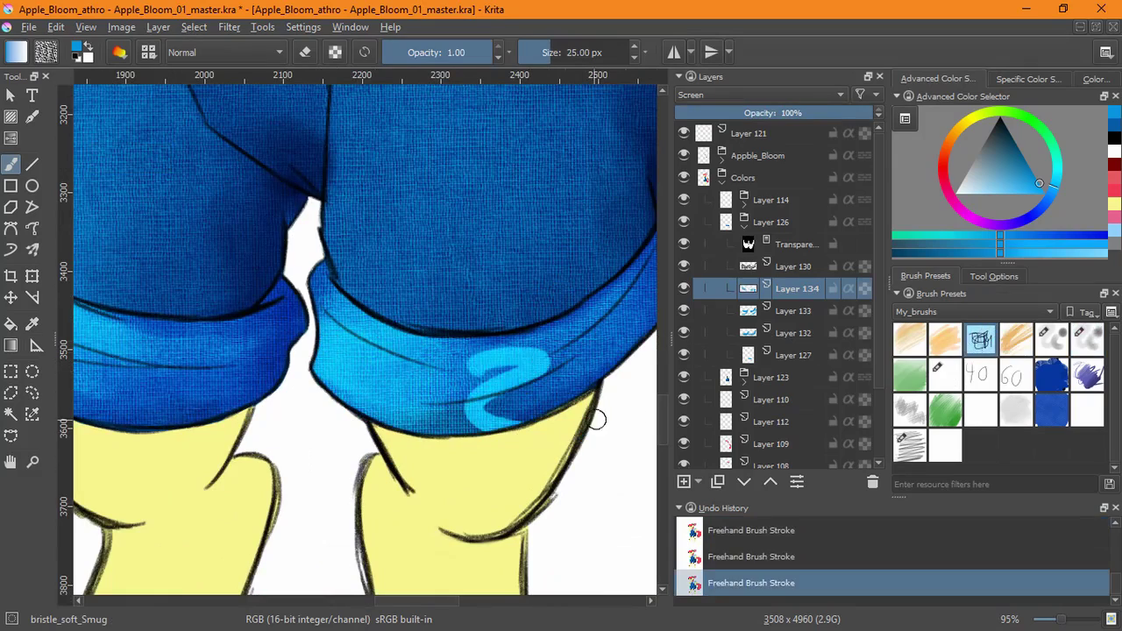
key(ctrl+z)
click(945, 340)
drag(396, 361, 499, 379)
Soften the highlight edges along the cuff folds on Layer 134 with bristle_soft_Just_Smug_size
click(910, 340)
key(ctrl+z)
mouse_move(428, 363)
mouse_down()
mouse_move(510, 375)
mouse_move(491, 373)
mouse_up()
key(ctrl+z)
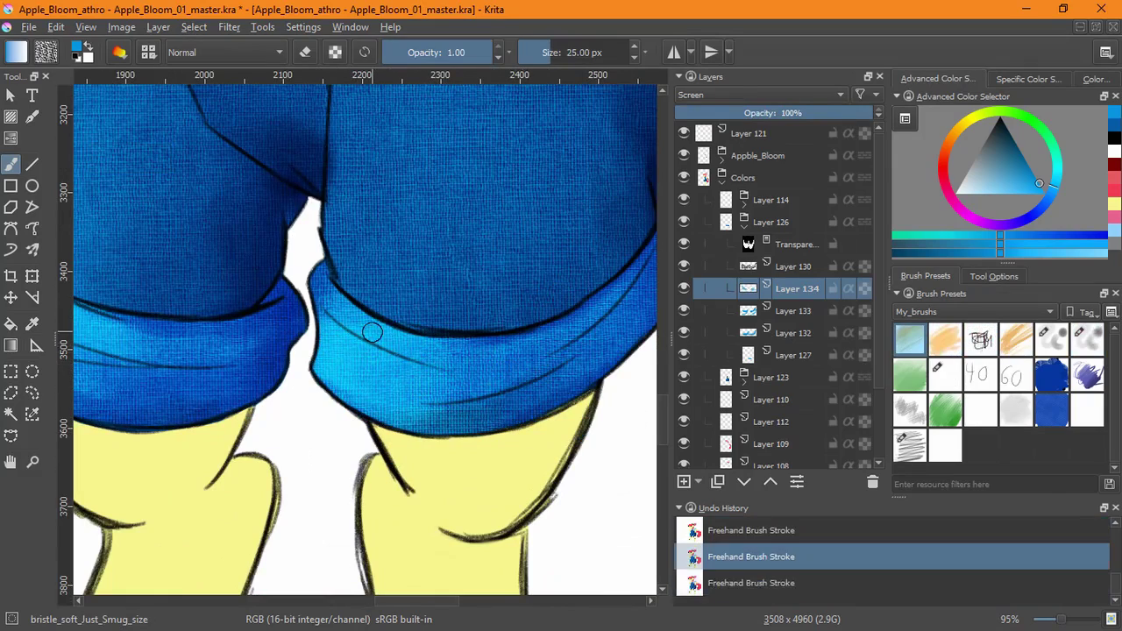
drag(374, 332, 462, 362)
key(ctrl+z)
mouse_move(372, 400)
mouse_down()
mouse_move(445, 401)
mouse_move(419, 401)
mouse_up()
mouse_move(325, 408)
mouse_down()
mouse_move(633, 478)
mouse_move(437, 427)
mouse_up()
key(ctrl+z)
drag(363, 409, 451, 427)
key(ctrl+z)
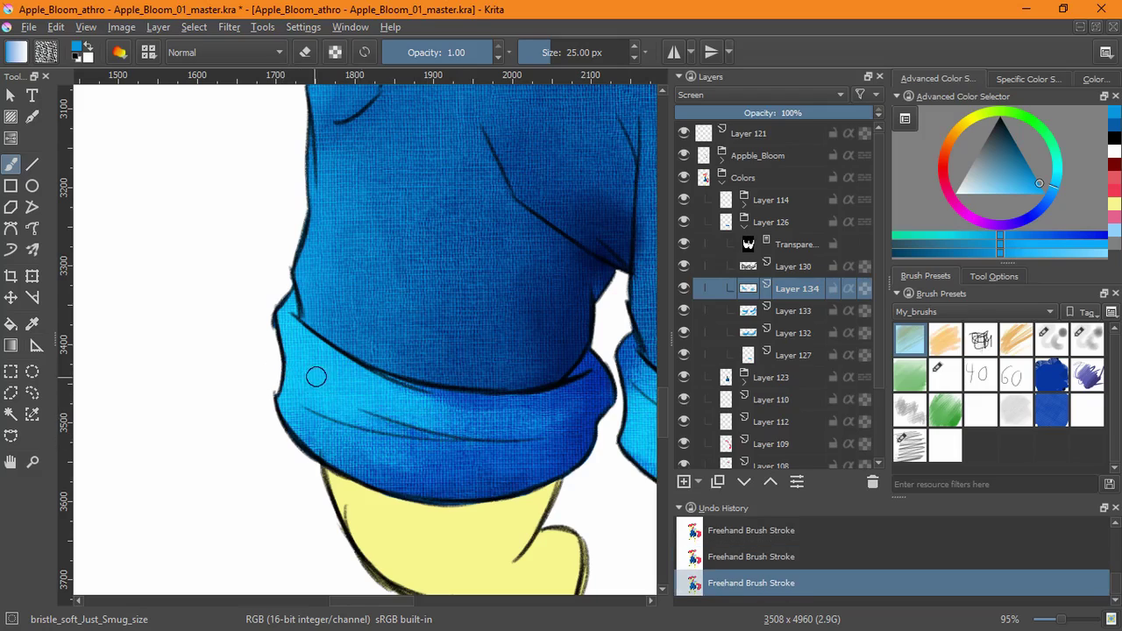
mouse_move(654, 402)
mouse_down()
mouse_move(380, 416)
mouse_move(351, 376)
mouse_up()
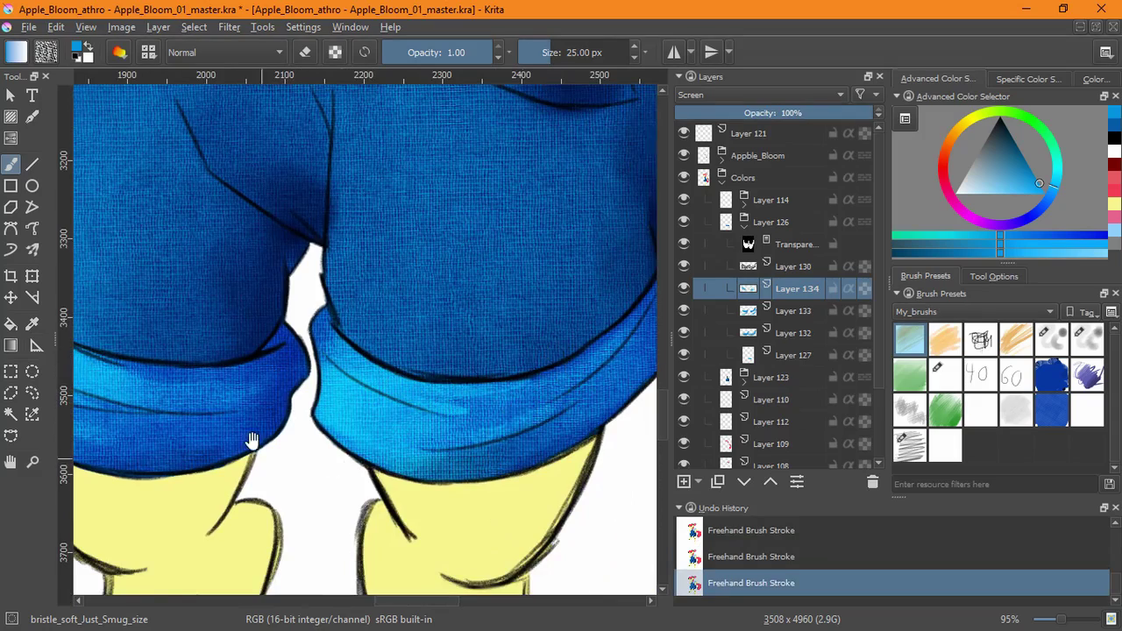
scroll(250, 438, left, 6)
scroll(602, 408, down, 2)
drag(602, 408, 331, 508)
key(ctrl+z)
Collapse the Layer 126 group, place Layer 110 in a new group and add a layer above it
scroll(429, 356, down, 1)
drag(430, 350, 467, 476)
click(745, 226)
click(780, 267)
key(ctrl+g)
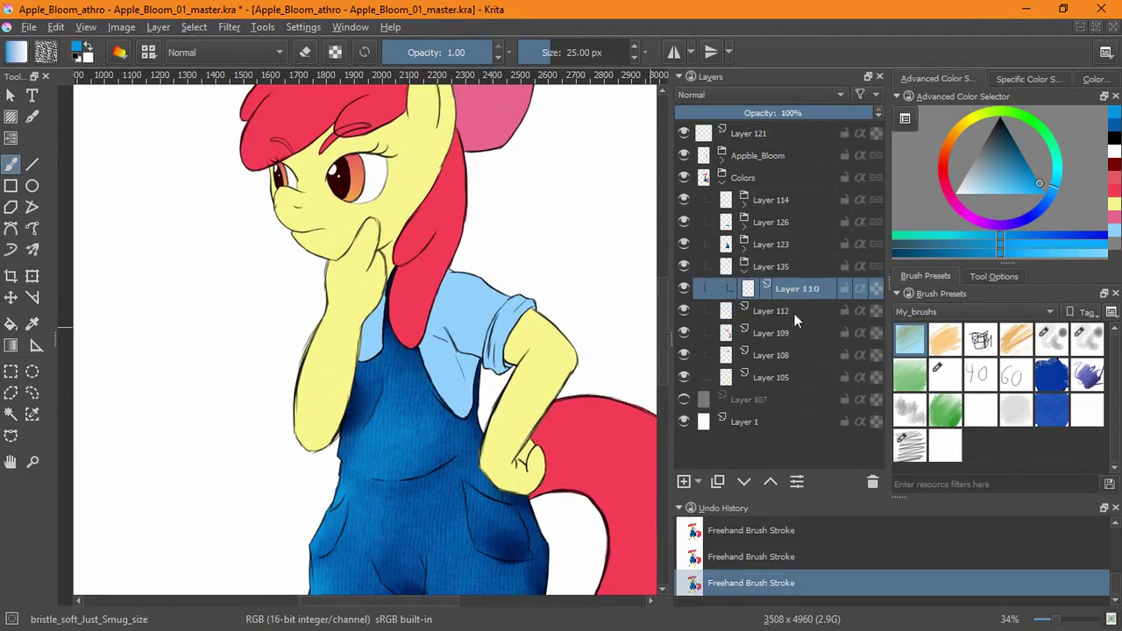
click(685, 481)
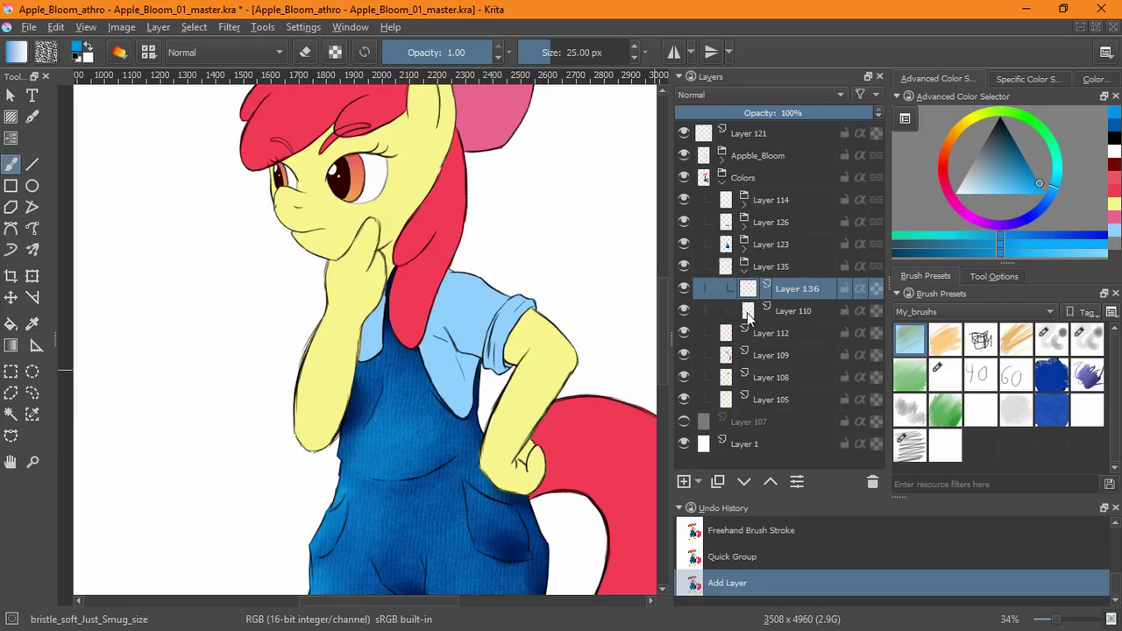
Select the opaque pixels of Layer 110 and add a transparency mask from them to the Layer 135 group
click(750, 311)
click(194, 27)
click(241, 255)
click(768, 267)
click(698, 481)
click(723, 566)
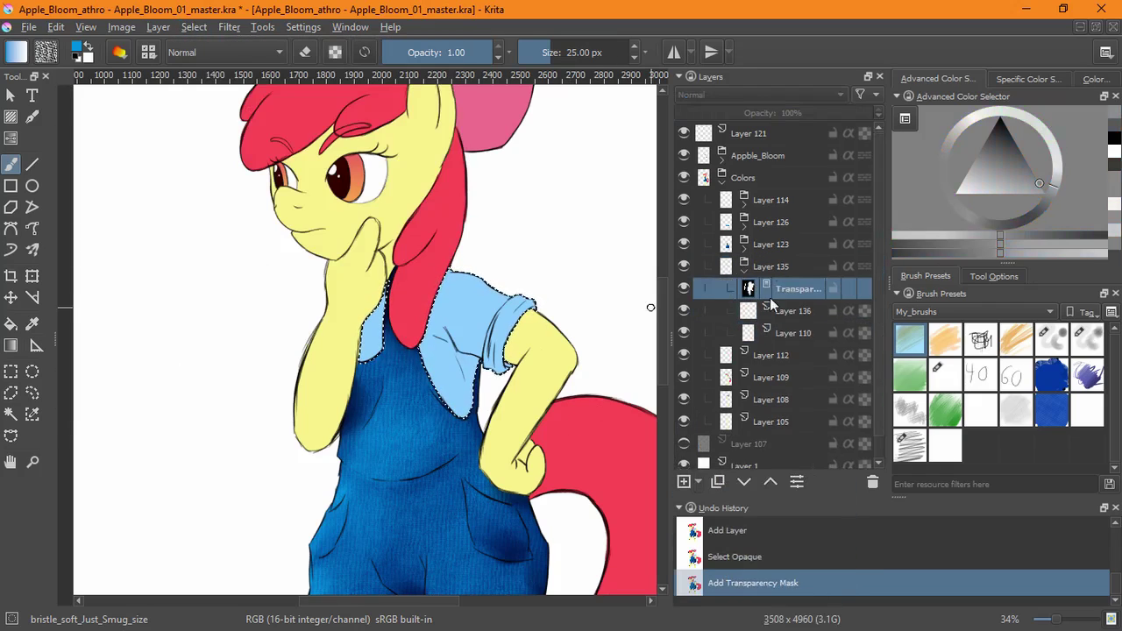
Clear the selection and set Layer 136 to Screen blending, with the Fill tool active
click(789, 311)
click(193, 26)
click(215, 68)
click(719, 93)
click(715, 200)
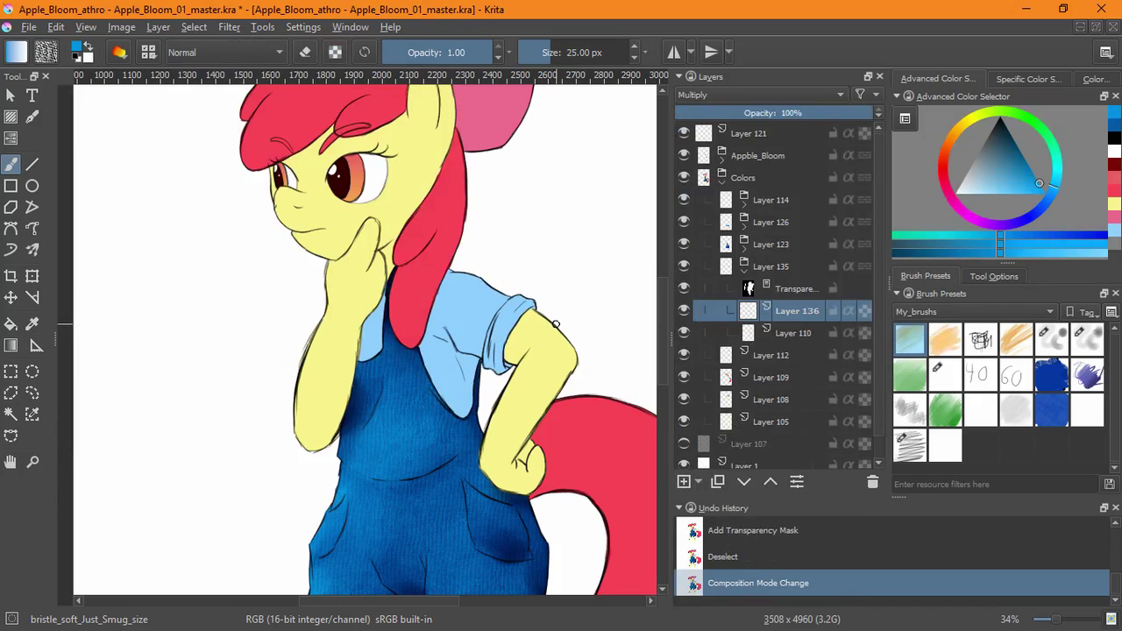
scroll(588, 311, up, 5)
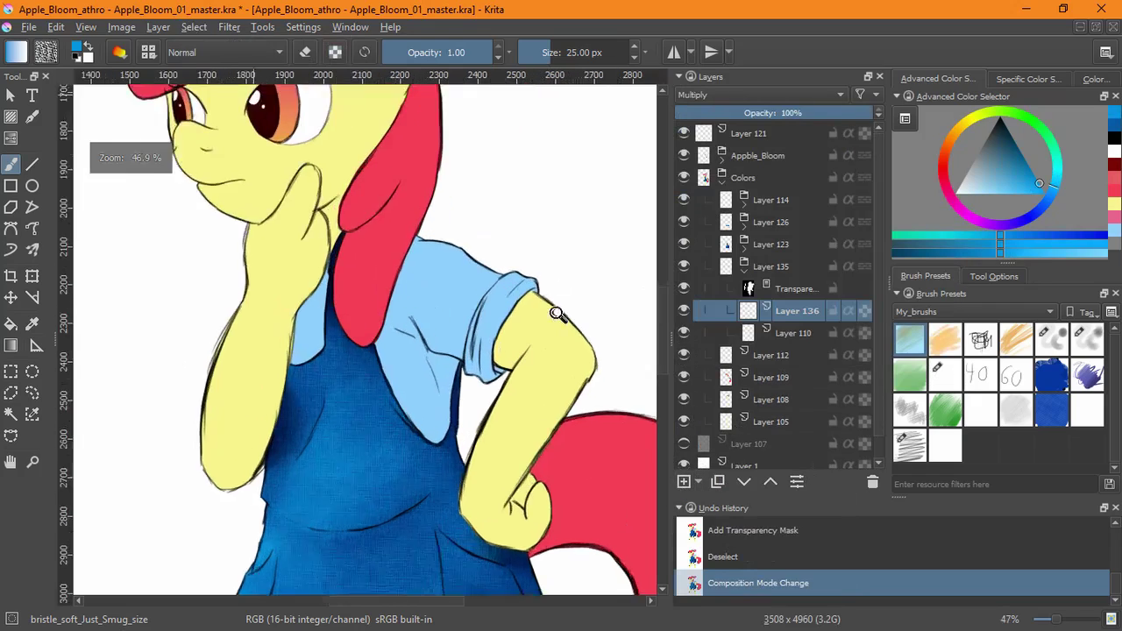
click(11, 324)
click(754, 94)
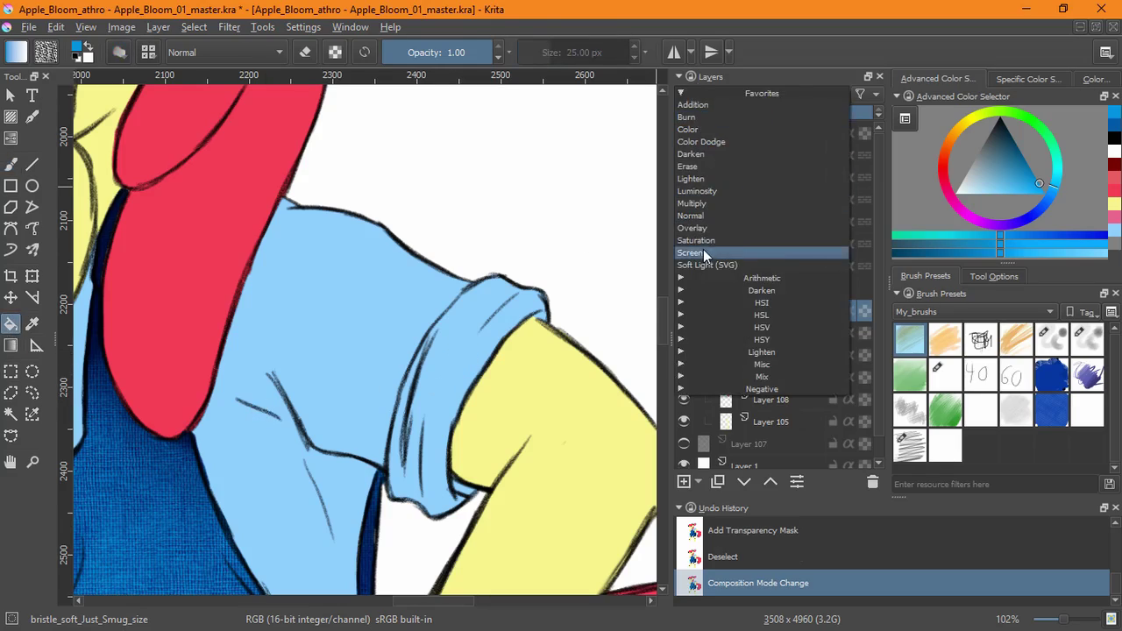
click(703, 249)
click(439, 428)
click(384, 523)
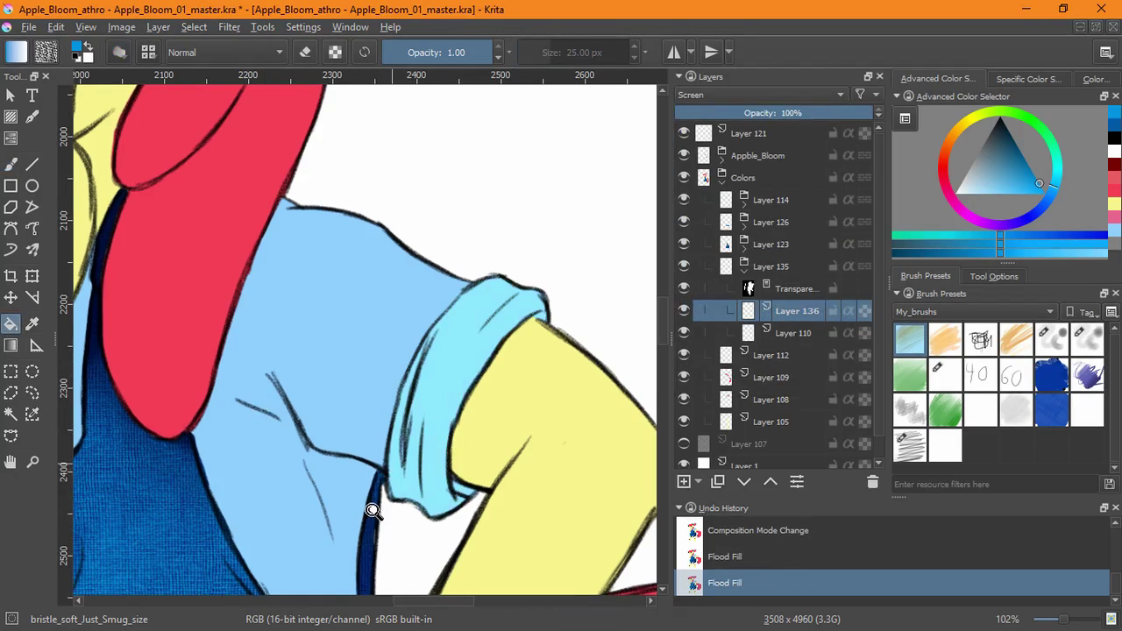
scroll(473, 403, down, 1)
key(ctrl+z)
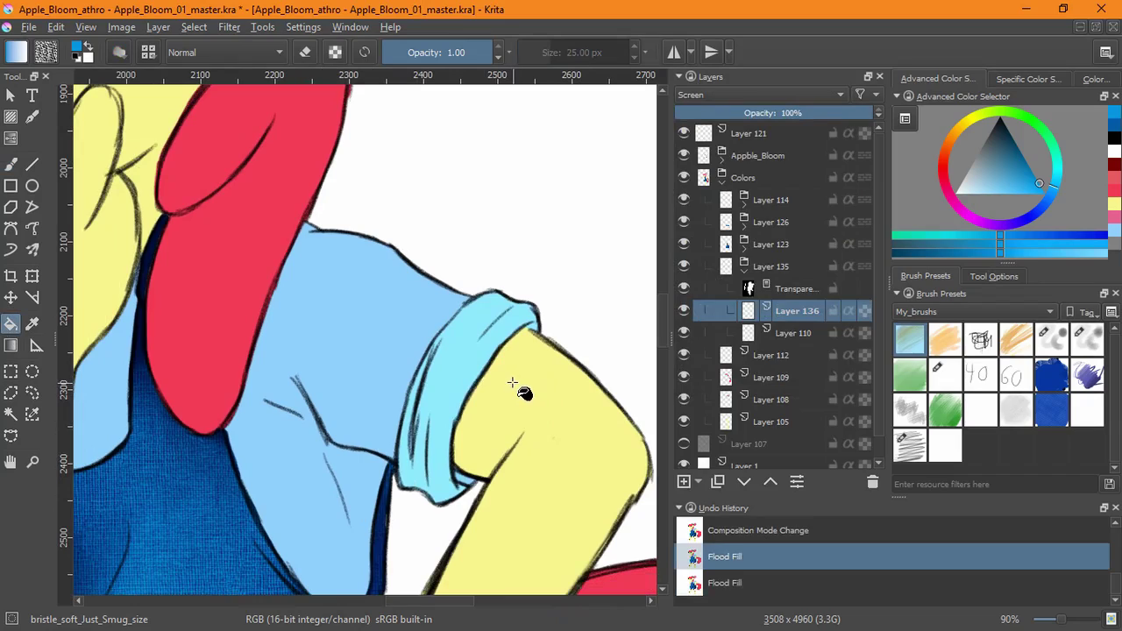
key(ctrl+z)
Sample the shirt's light blue, set its saturation to 50, then fill and touch up the sleeve cuff on Layer 136
ctrl+click(411, 296)
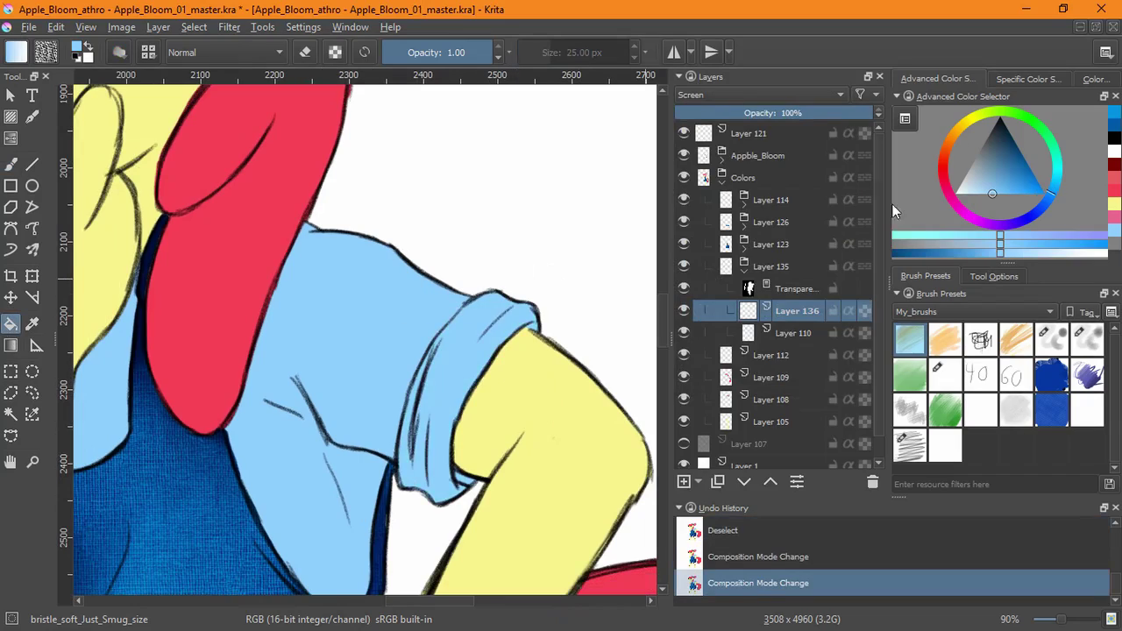
click(1096, 79)
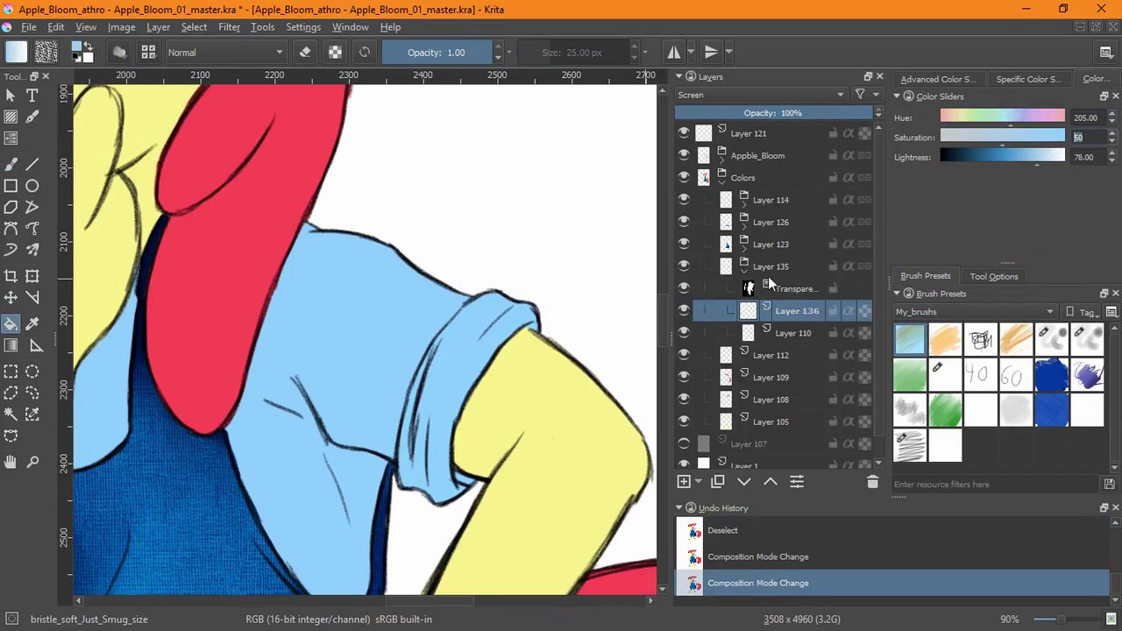
click(458, 451)
click(388, 513)
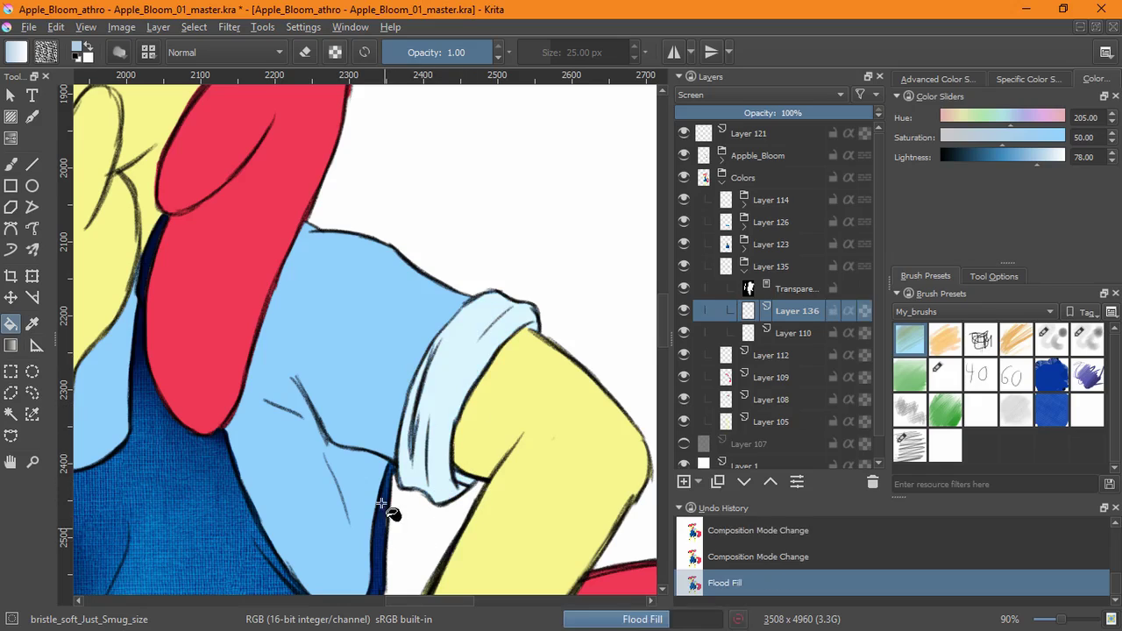
key(b)
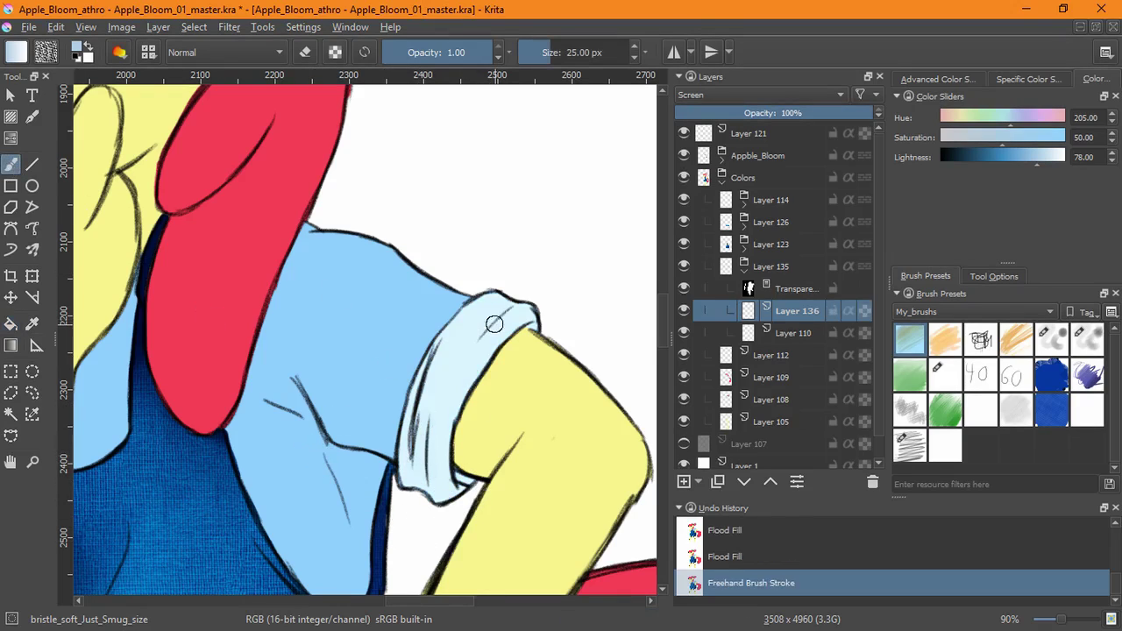
click(495, 323)
scroll(494, 323, down, 5)
scroll(505, 366, up, 2)
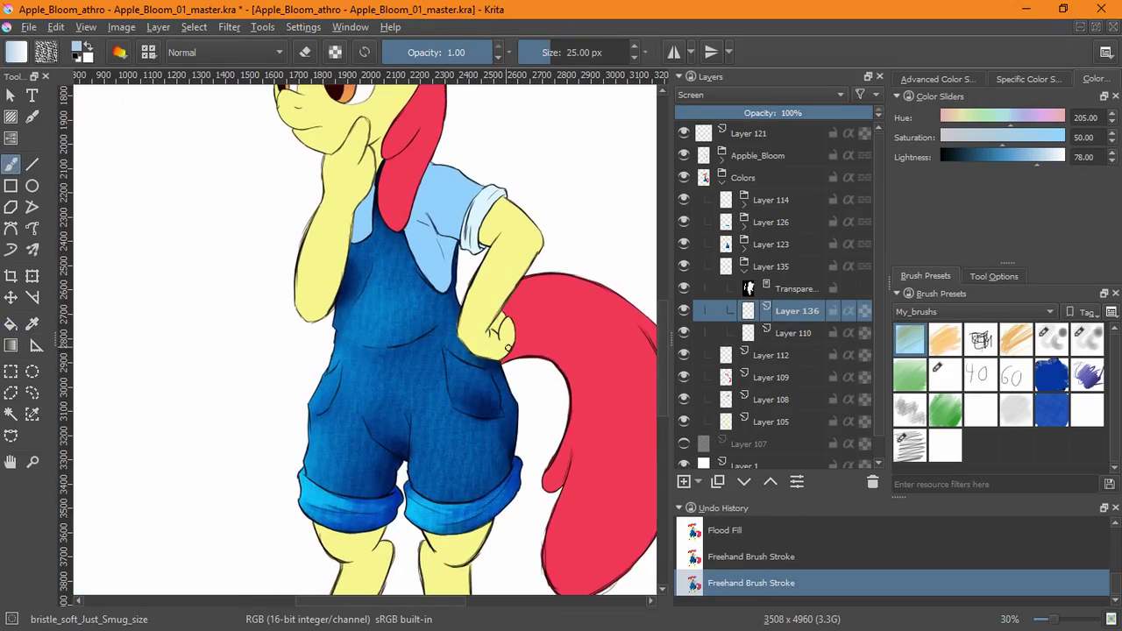
click(747, 225)
click(747, 225)
scroll(474, 238, up, 7)
drag(447, 339, 460, 382)
key(ctrl+z)
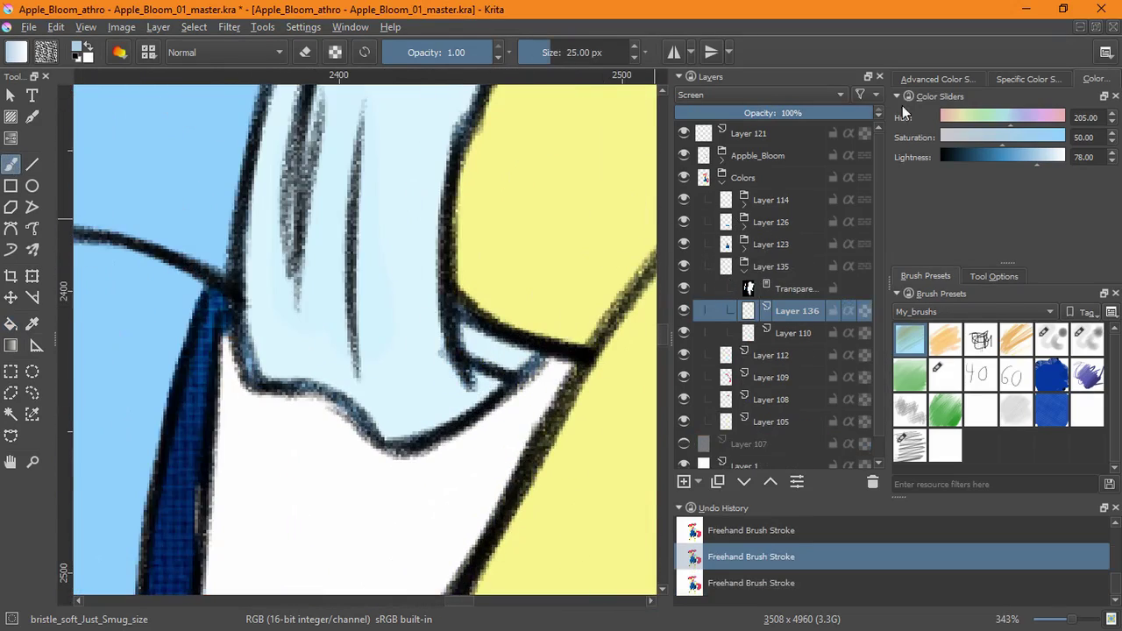
click(929, 81)
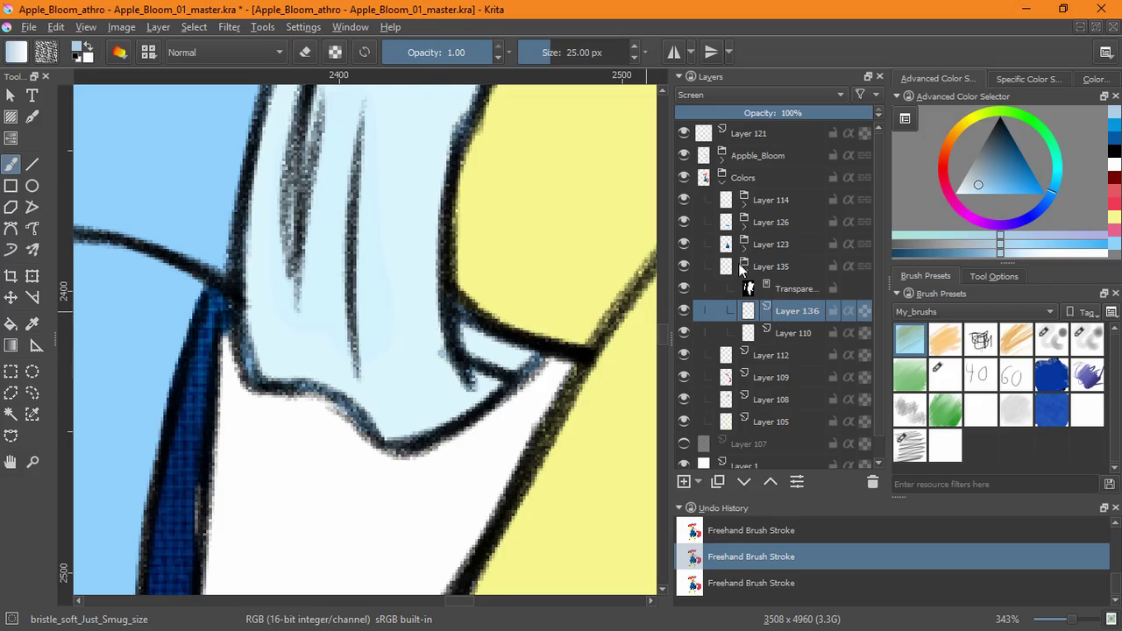
mouse_move(445, 373)
mouse_down()
mouse_move(464, 403)
mouse_move(430, 363)
mouse_move(375, 246)
mouse_up()
key(ctrl+z)
ctrl+click(409, 354)
key(ctrl+z)
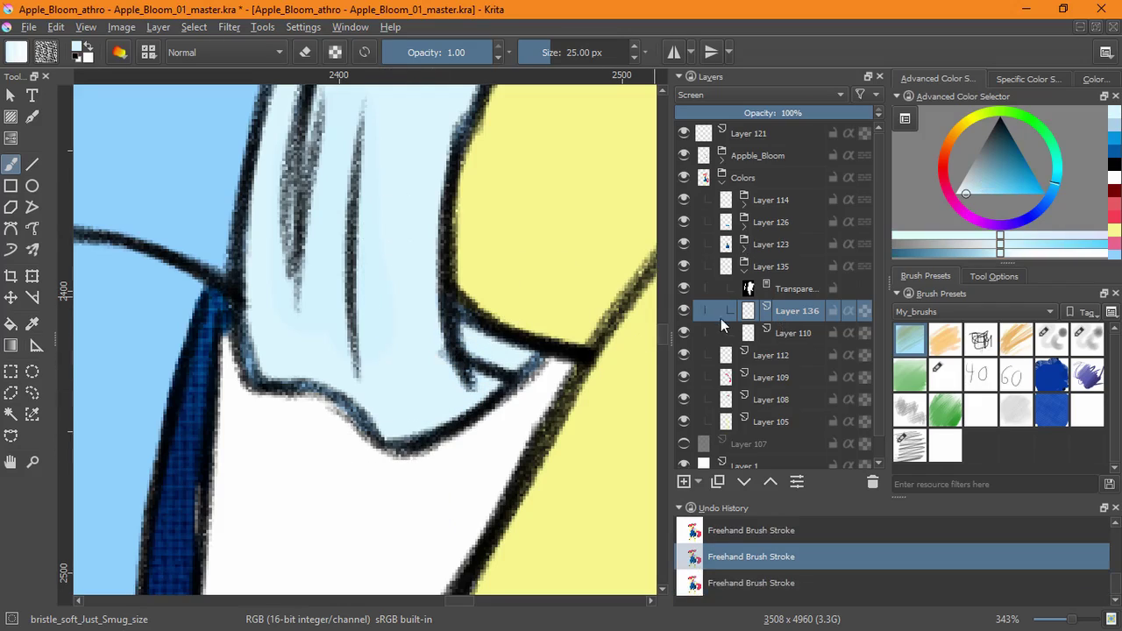
Try touching up the lower sleeve cuff with Layer 136 set to Normal blending
click(685, 310)
click(685, 310)
click(736, 94)
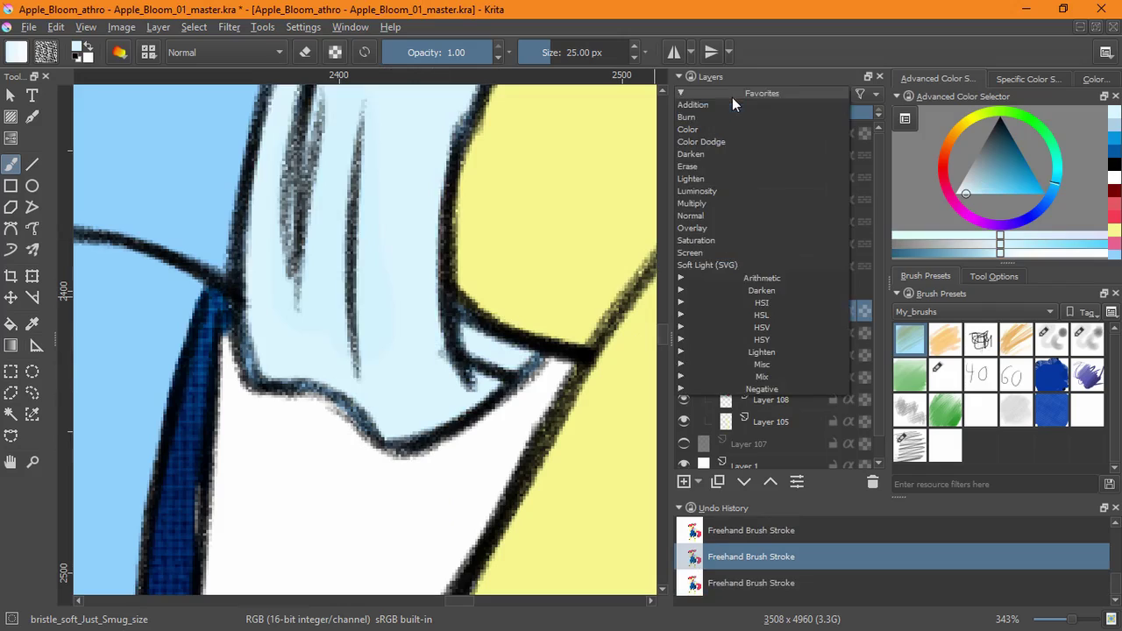
click(691, 214)
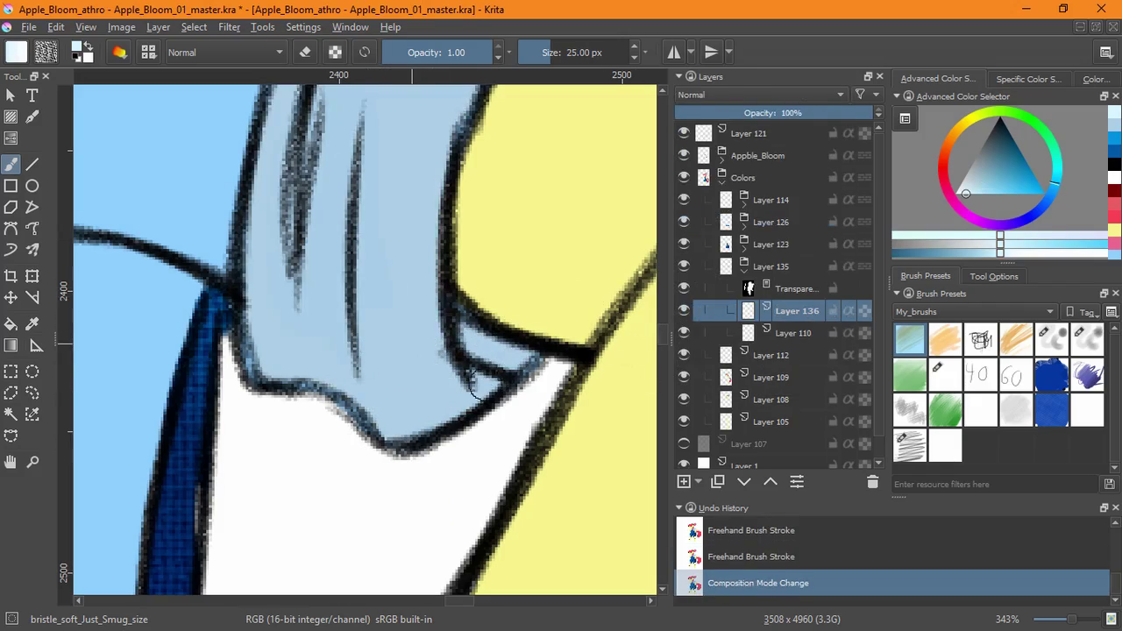
drag(504, 364, 517, 373)
key(ctrl+z)
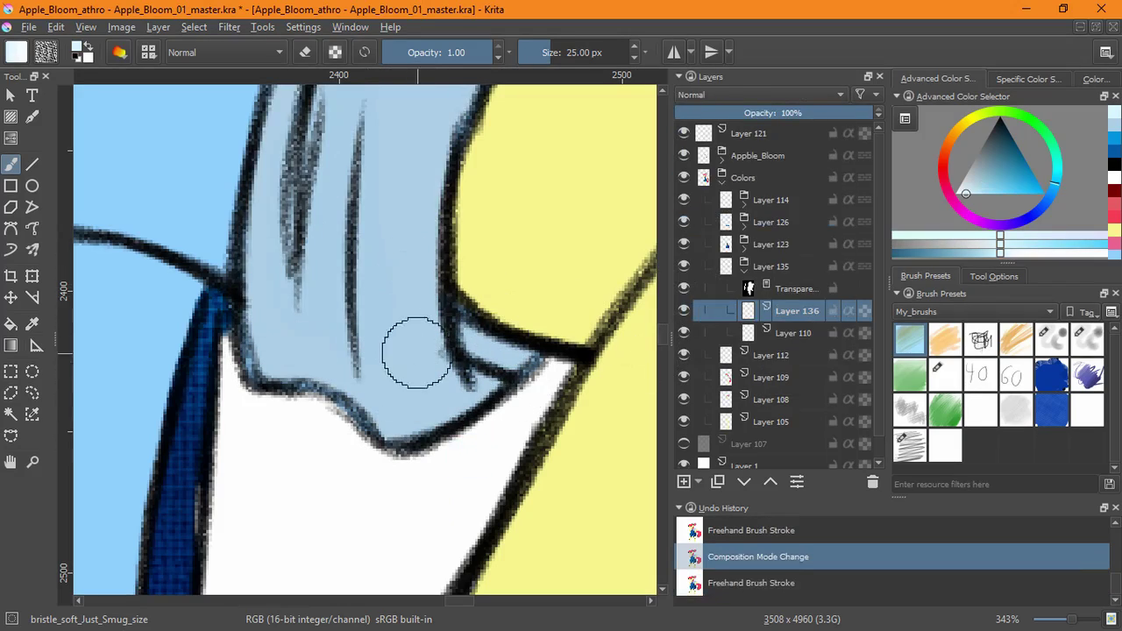
ctrl+click(443, 384)
drag(403, 335, 400, 341)
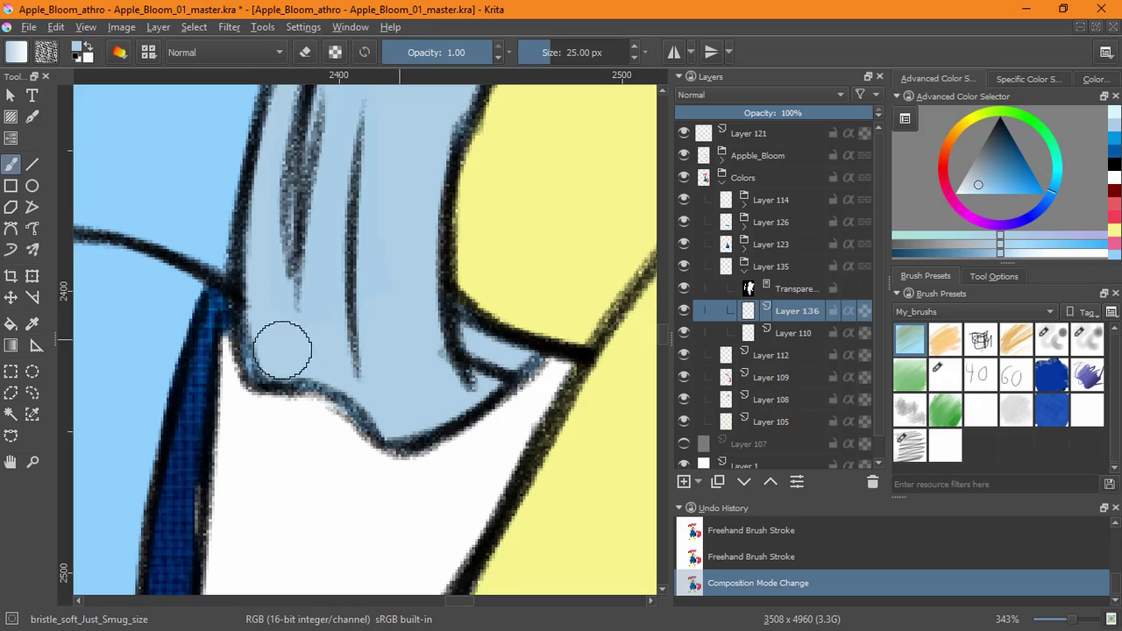
drag(283, 350, 284, 352)
key(ctrl+z)
key(ctrl+z)
Sample the sleeve cuff's pale blue, dab it over the lower cuff and return Layer 136 to Screen blending
ctrl+click(412, 378)
mouse_move(416, 338)
mouse_down()
mouse_move(412, 372)
mouse_move(384, 363)
mouse_up()
click(750, 94)
click(734, 215)
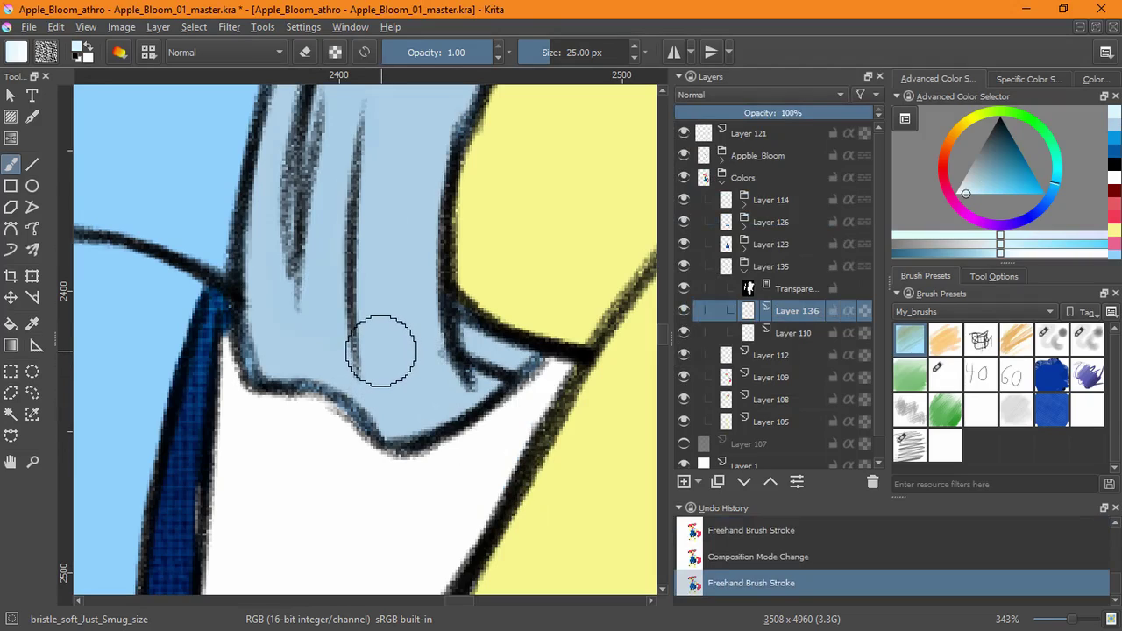
click(737, 91)
click(714, 228)
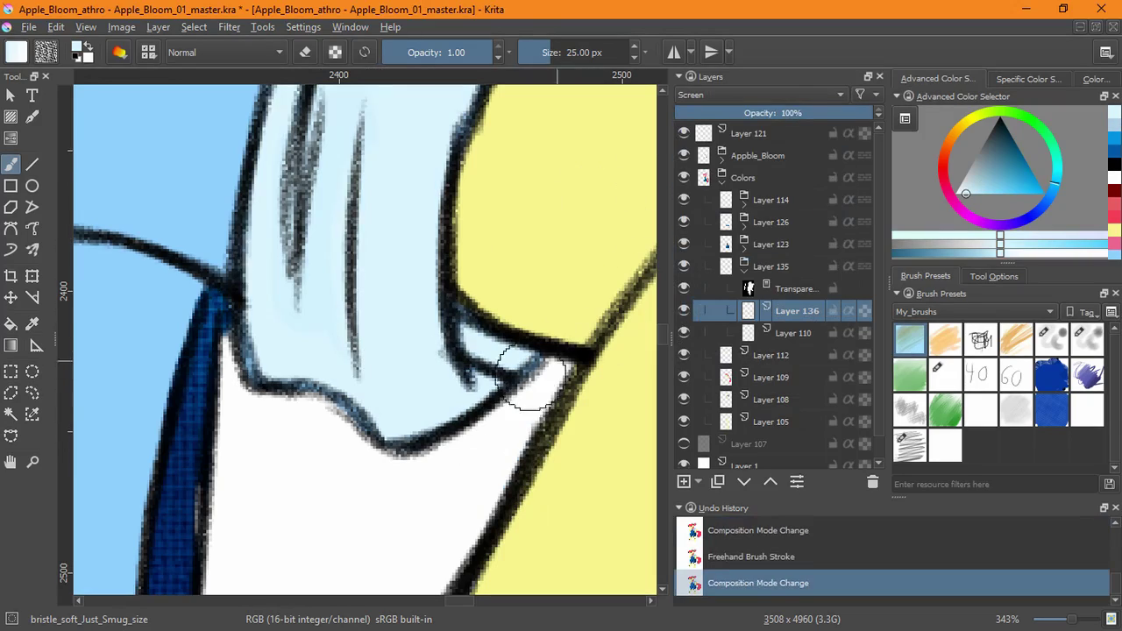
mouse_move(530, 378)
mouse_down()
mouse_move(366, 365)
mouse_move(447, 195)
mouse_up()
key(ctrl+z)
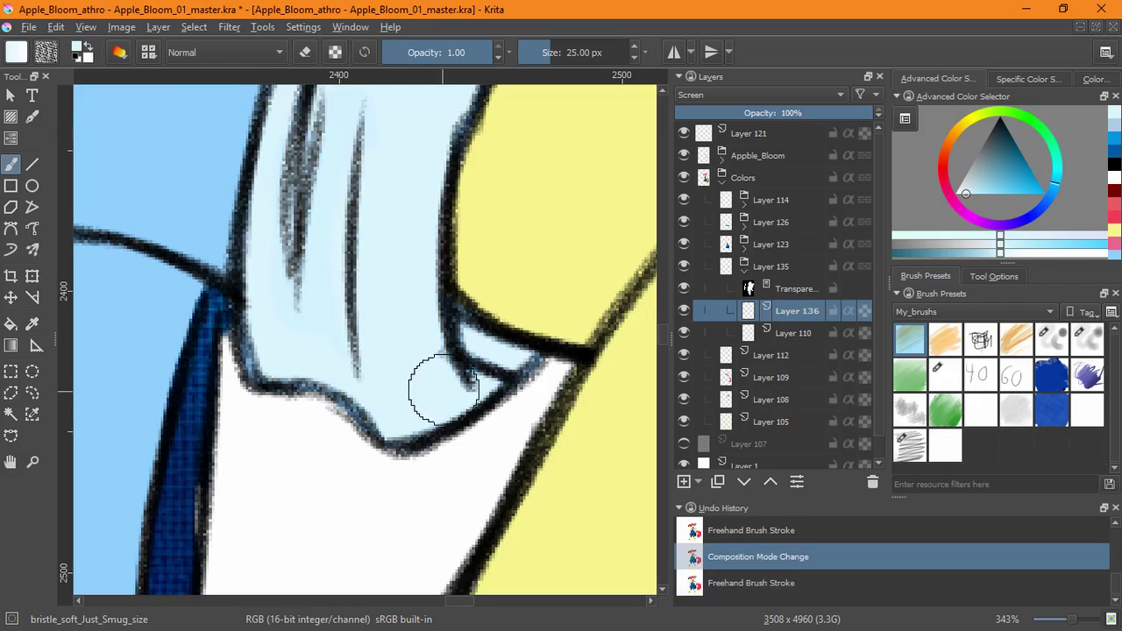
key(ctrl+shift+z)
key(ctrl+z)
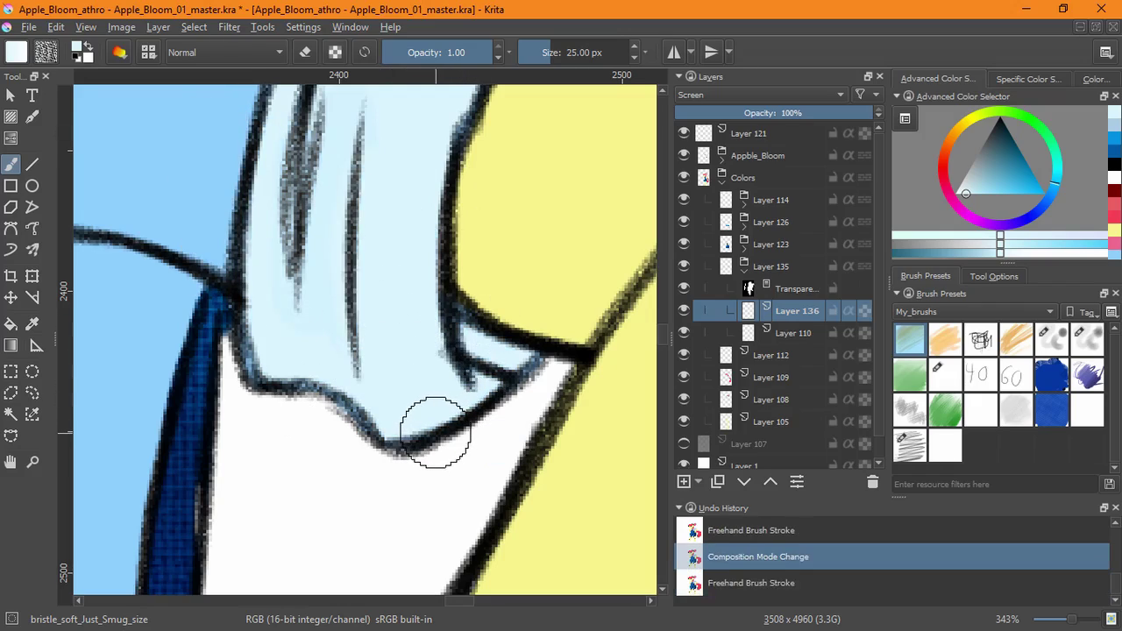
Try smudging the lower edge of the sleeve cuff on Layer 136
click(794, 289)
click(789, 266)
mouse_move(443, 368)
mouse_down()
mouse_move(424, 366)
mouse_move(529, 341)
mouse_move(438, 332)
mouse_up()
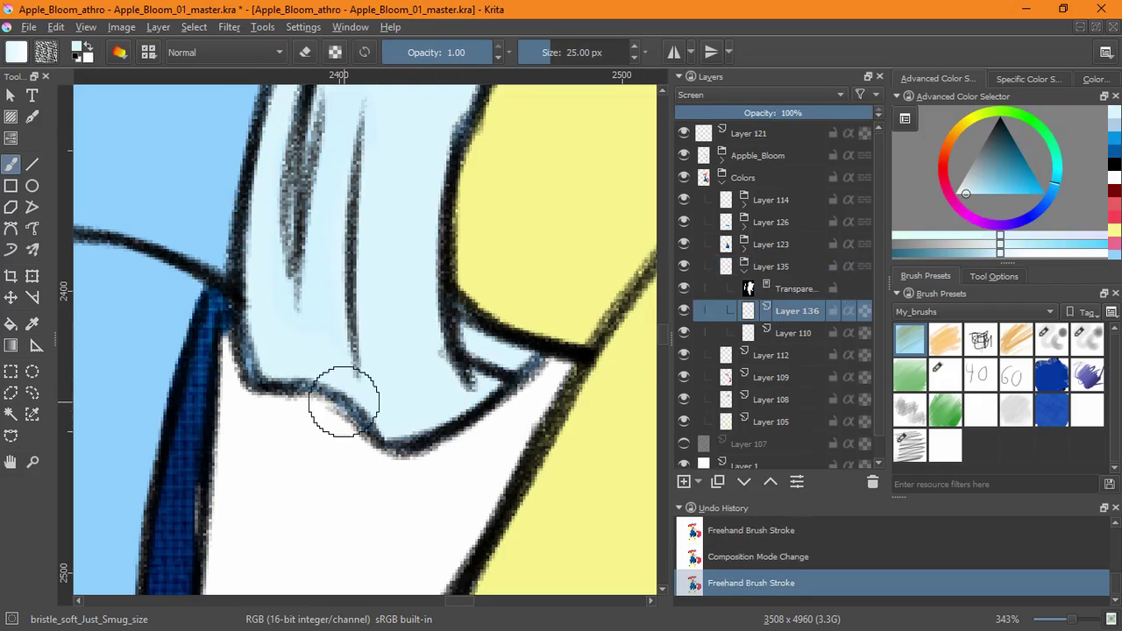
key(ctrl+z)
Try adding a Normal paint layer above Layer 136 and brushing over the sleeve cuff
click(784, 333)
click(684, 482)
click(770, 481)
drag(385, 307, 377, 298)
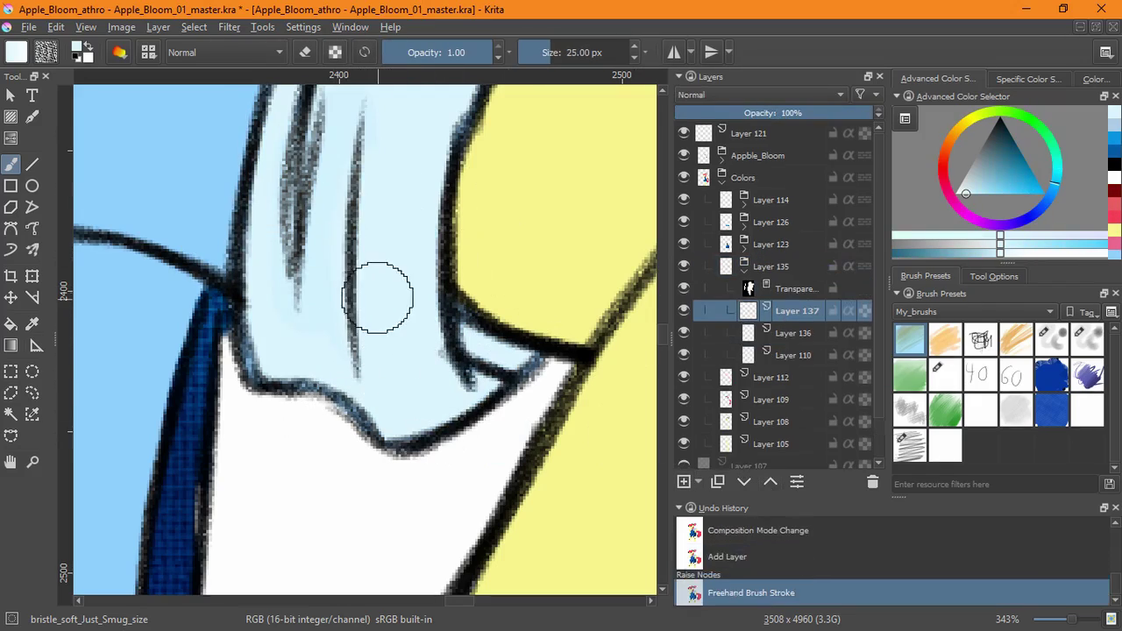
drag(354, 228, 352, 312)
click(85, 58)
drag(263, 96, 254, 144)
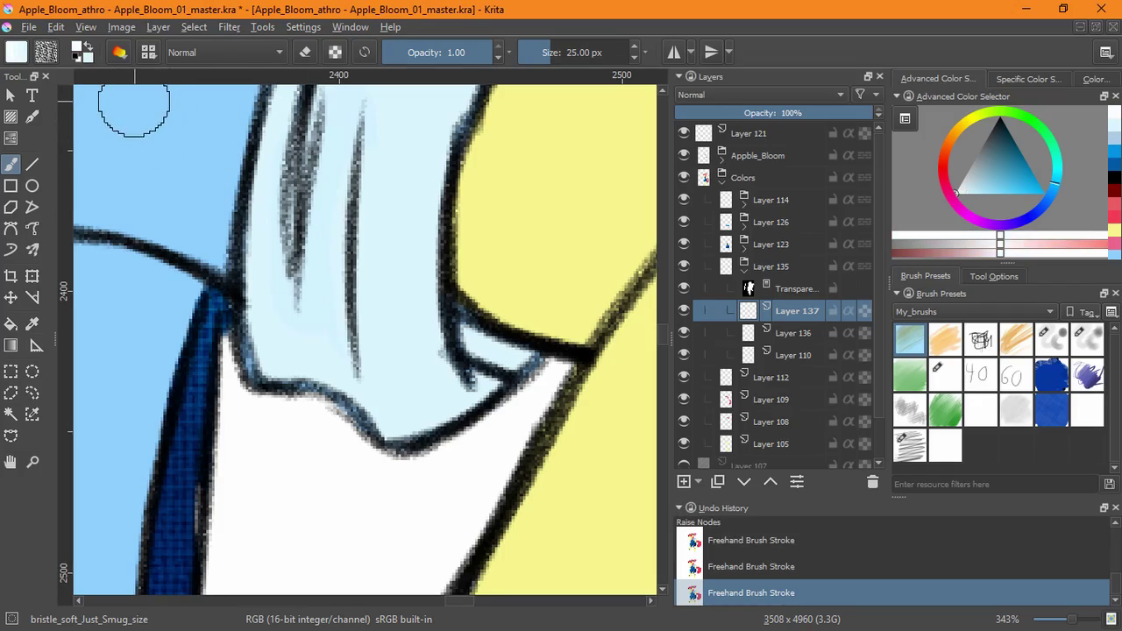
mouse_move(323, 369)
mouse_down()
mouse_move(336, 400)
mouse_move(380, 333)
mouse_up()
Try a stroke across the sleeve cuff with the Ink_brush_40 preset on Layer 137
key(x)
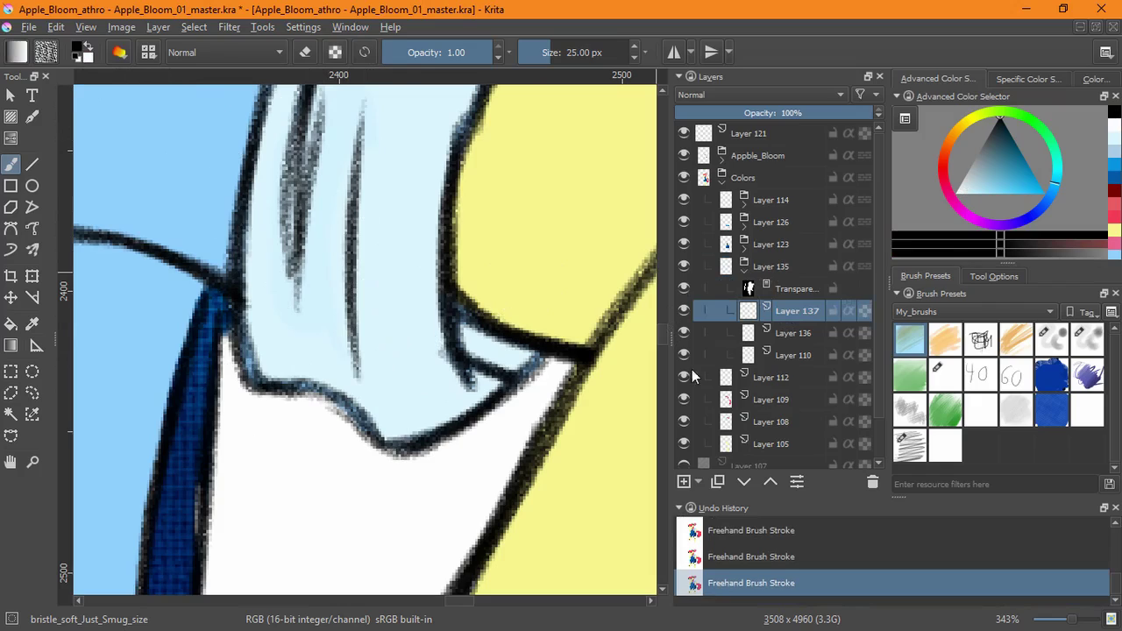
click(981, 376)
mouse_move(364, 270)
mouse_down()
mouse_move(412, 317)
mouse_move(526, 377)
mouse_up()
key(ctrl+z)
Sample the sleeve cuff's pale blue, and delete Layer 137 and Layer 136
ctrl+click(504, 351)
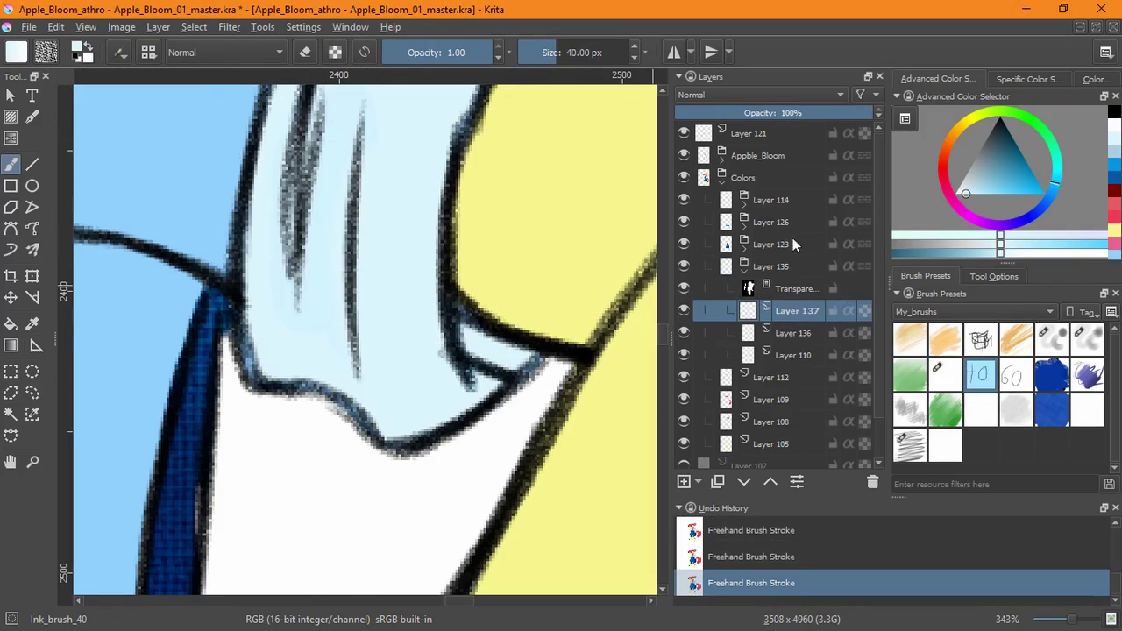
key(shift+Delete)
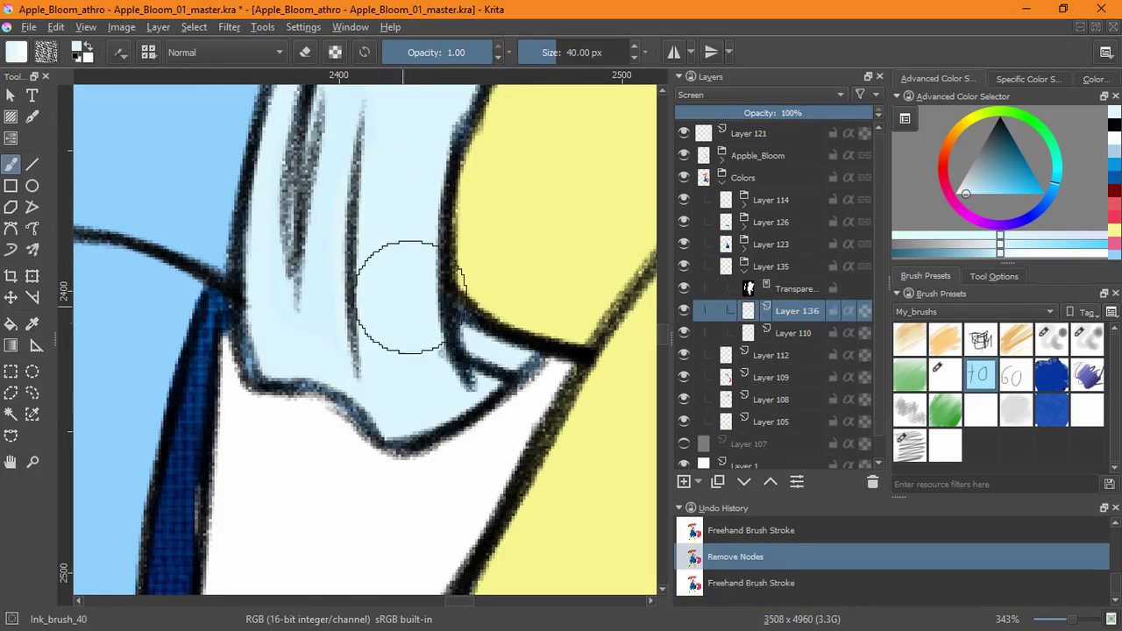
key(shift+Delete)
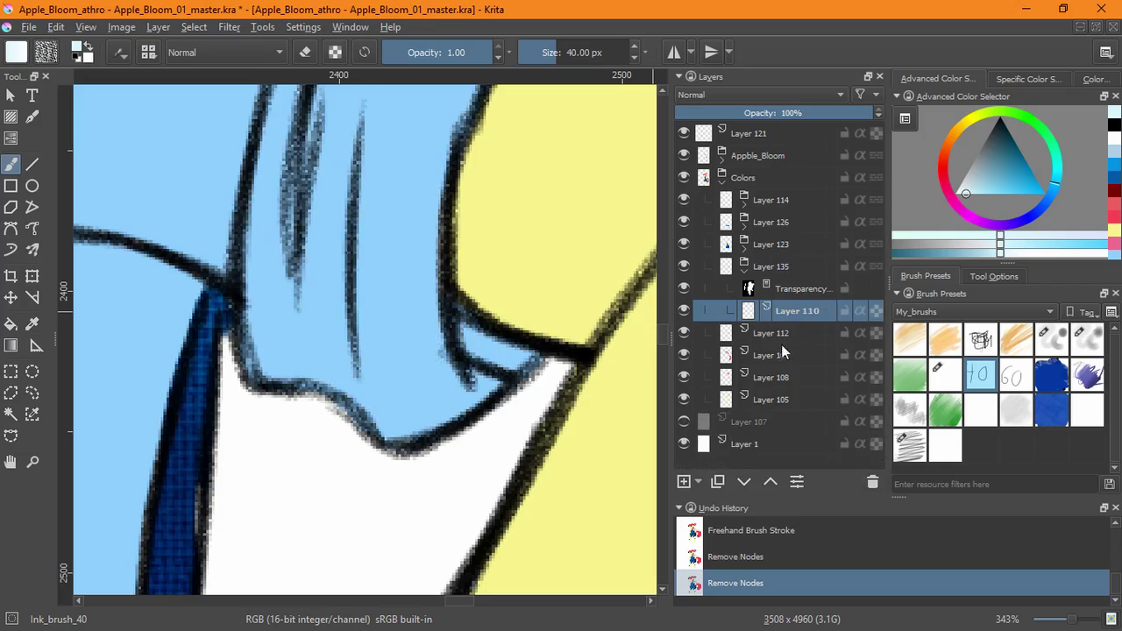
Add a paint layer above the Layer 135 group and flood-fill the sleeve cuff and its small fold with pale blue
key(Insert)
drag(787, 311, 786, 260)
drag(351, 272, 437, 273)
key(ctrl+z)
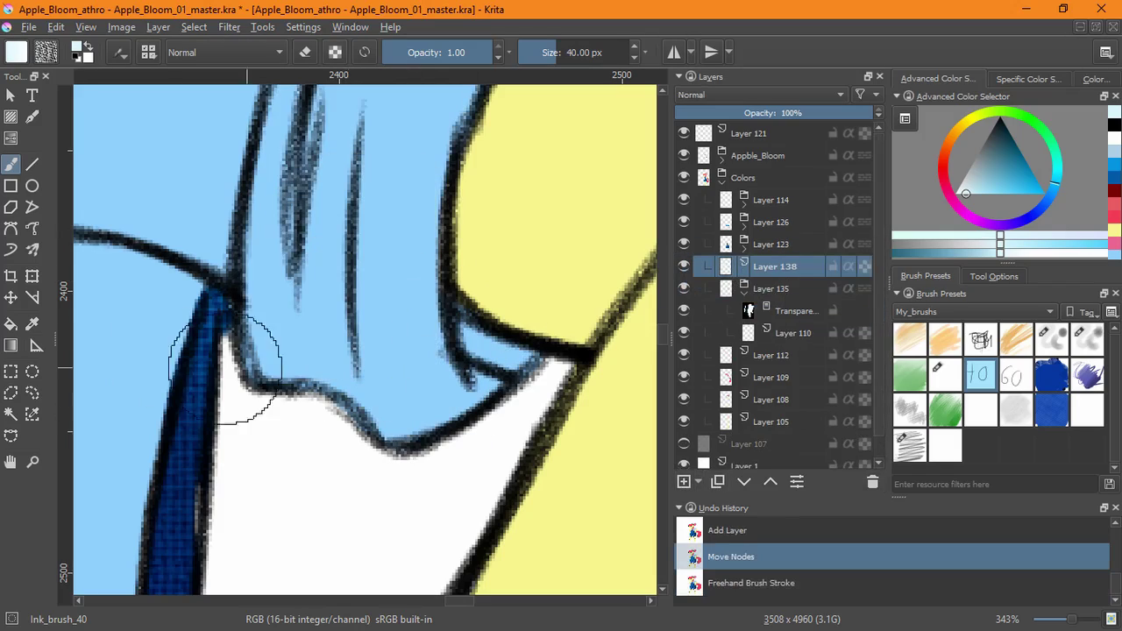
click(11, 324)
click(464, 413)
click(500, 350)
click(11, 165)
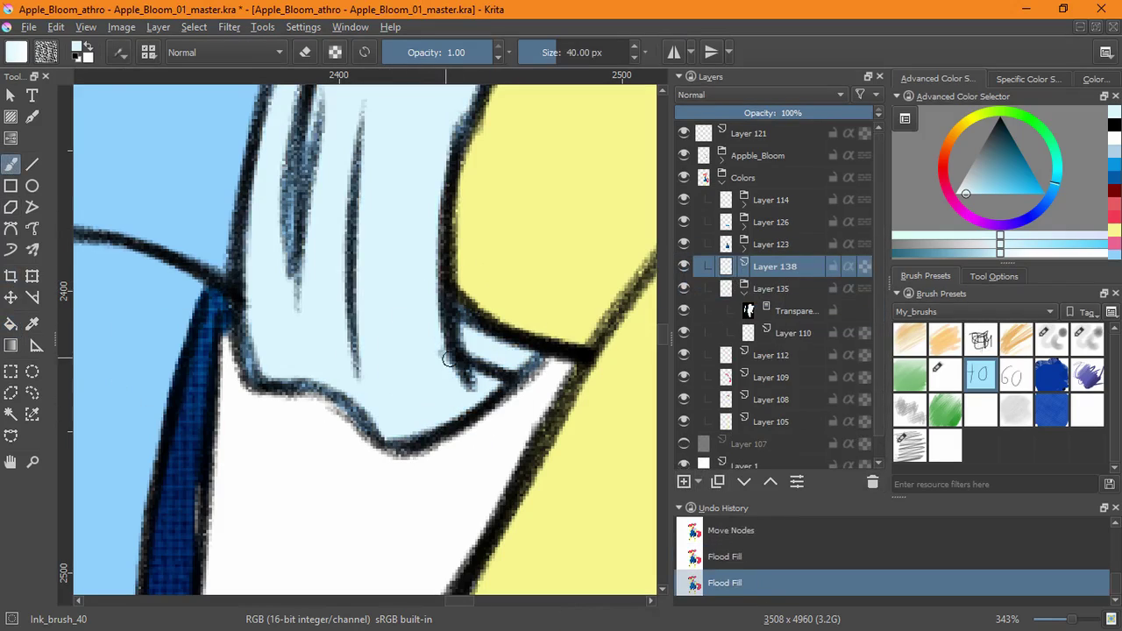
Paint over the unfilled gaps along the cuff's fold lines and edges on Layer 138 with the 25 px Ink_brush_25_2
click(945, 377)
drag(440, 330, 445, 367)
drag(312, 132, 303, 325)
drag(372, 114, 351, 289)
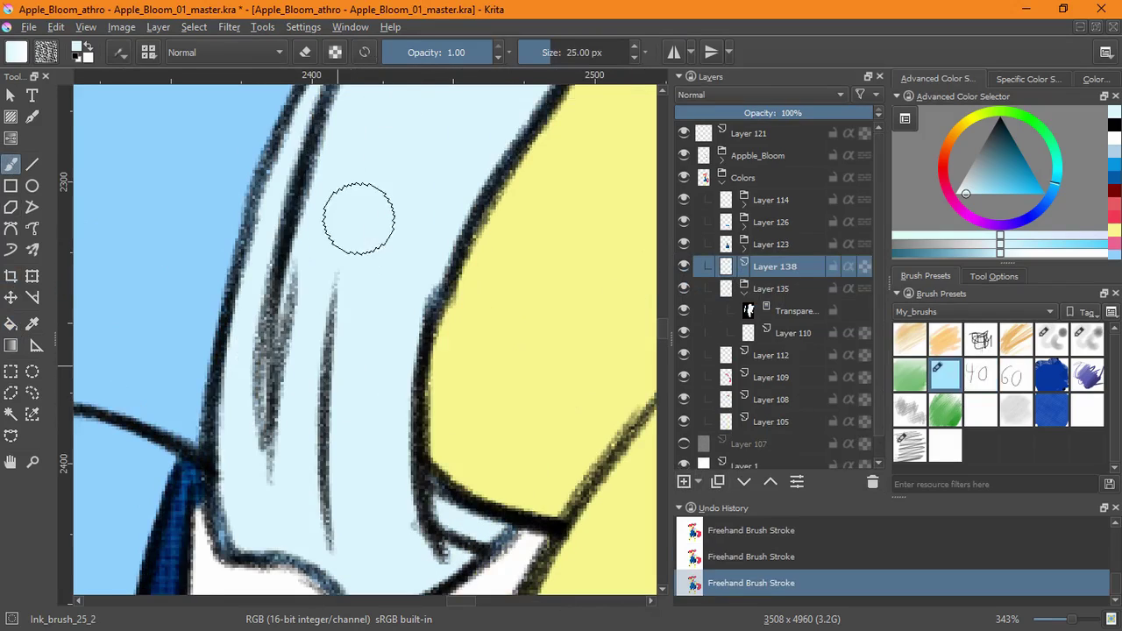
drag(317, 164, 307, 197)
drag(358, 205, 314, 441)
drag(504, 211, 421, 289)
Fill the narrow gaps along the cuff's outline and upper folds with the 9.29 px Sketch_brush_02
click(910, 446)
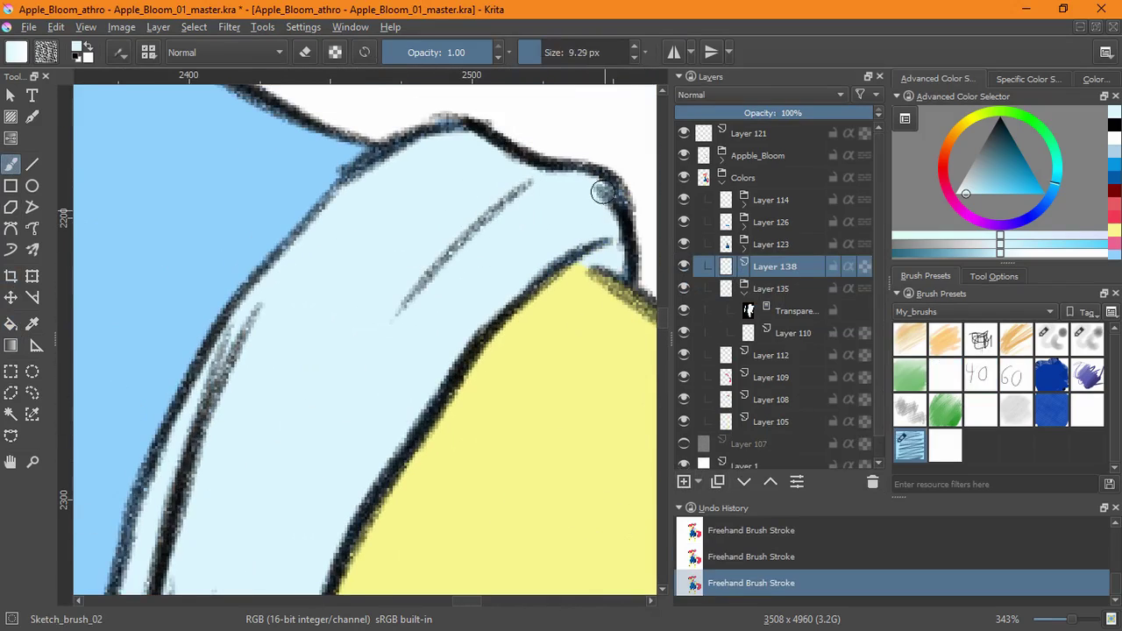
drag(202, 451, 269, 273)
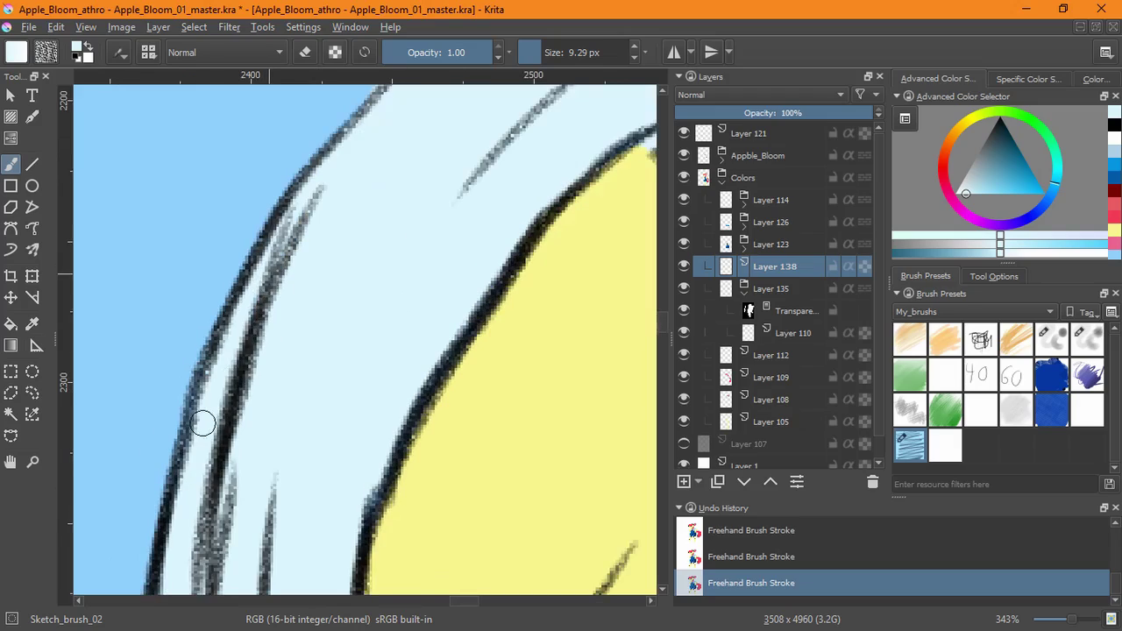
drag(203, 407, 195, 451)
drag(214, 455, 307, 293)
scroll(255, 407, down, 3)
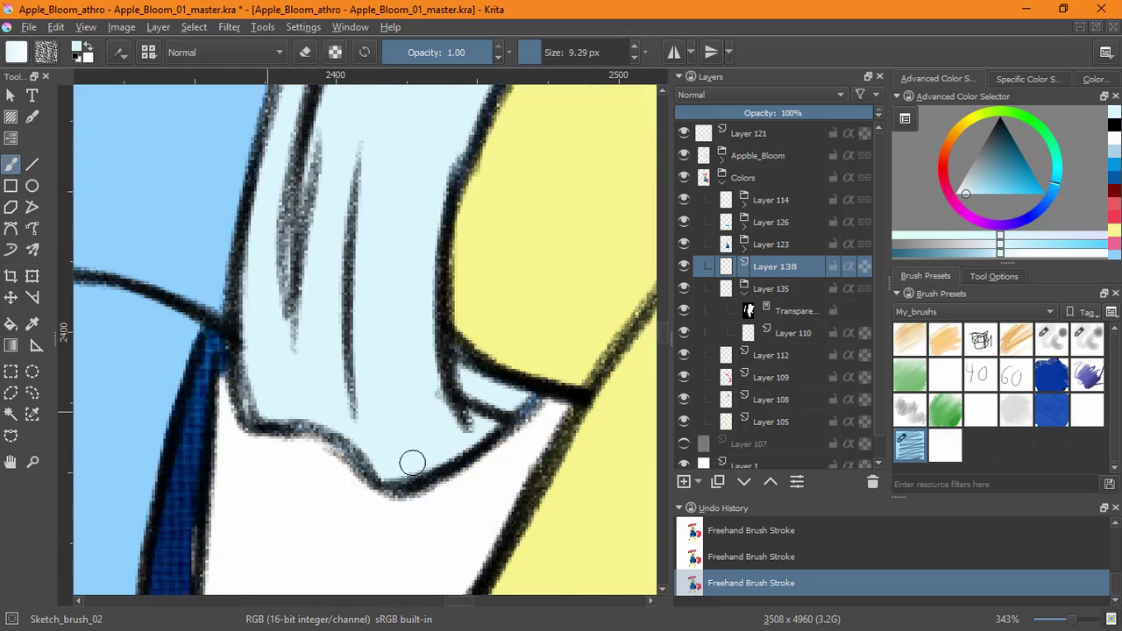
Put Layer 138 in its own group and add a Multiply layer above Layer 110 in the Layer 135 group
key(ctrl+g)
click(744, 271)
click(780, 333)
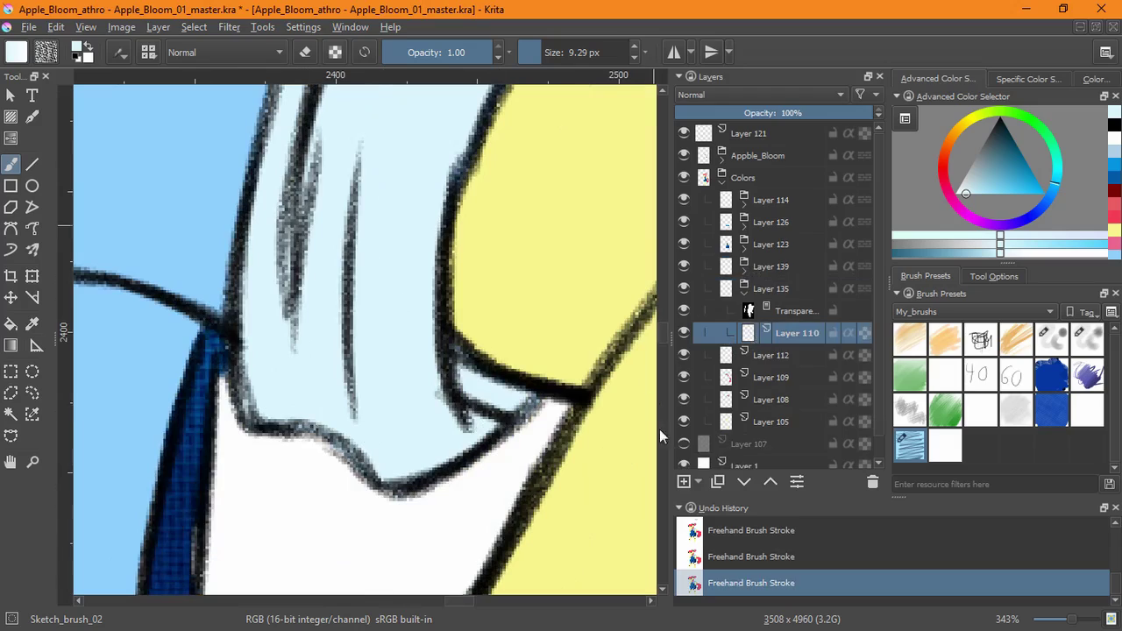
click(684, 482)
click(711, 94)
click(705, 202)
Choose the shirt's light blue as the painting colour and try test strokes, keeping Layer 140 active
click(1116, 171)
mouse_move(180, 147)
mouse_down()
mouse_move(163, 162)
mouse_move(201, 205)
mouse_move(128, 249)
mouse_up()
click(1115, 257)
key(ctrl+z)
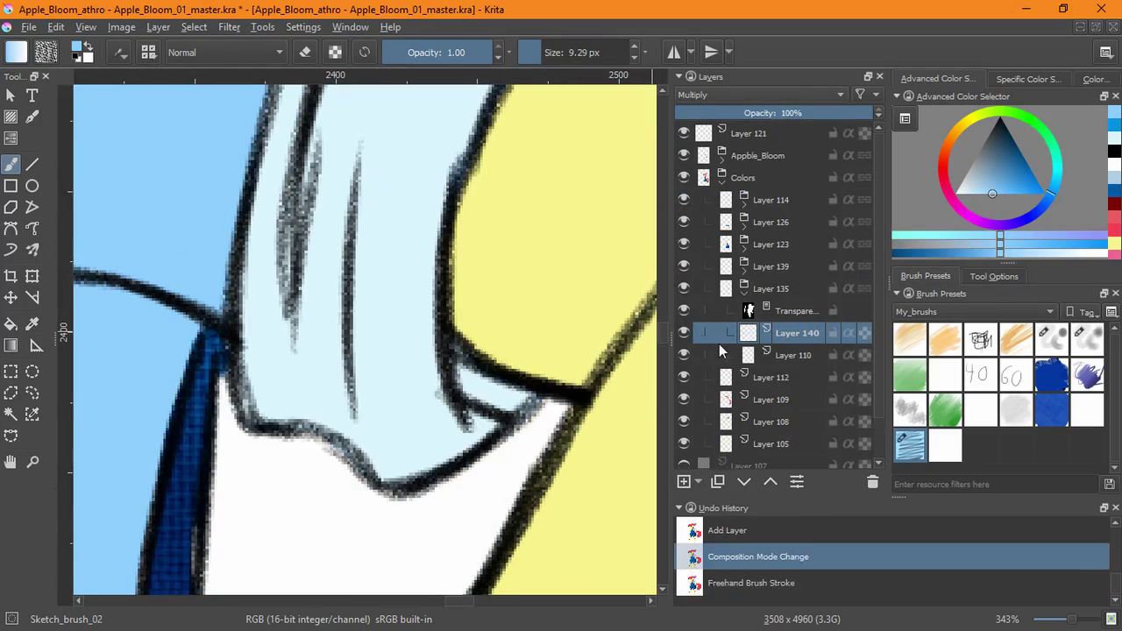
click(721, 351)
mouse_move(206, 358)
mouse_down()
mouse_move(191, 353)
mouse_move(263, 289)
mouse_up()
key(ctrl+z)
click(783, 334)
Shade the shirt's sleeve and side on Layer 140 with Bristles_pencil and blend the strokes with Bristles_pencil_smug
scroll(487, 337, down, 5)
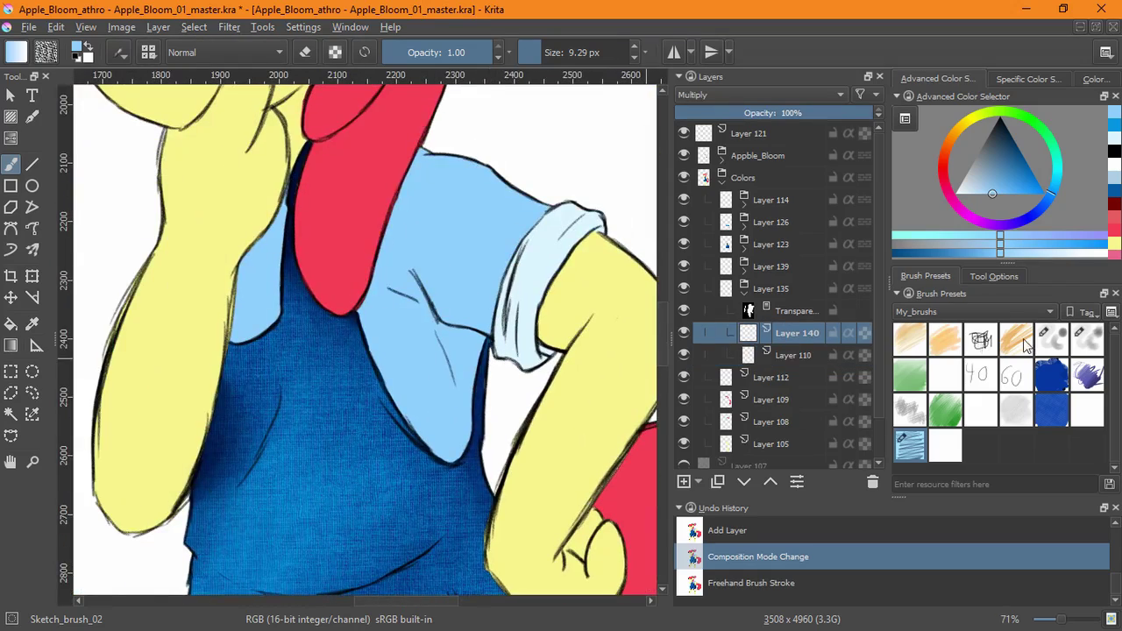
click(1049, 340)
mouse_move(469, 351)
mouse_down()
mouse_move(451, 313)
mouse_move(565, 210)
mouse_up()
mouse_move(484, 165)
mouse_down()
mouse_move(388, 205)
mouse_move(366, 307)
mouse_up()
mouse_move(476, 346)
mouse_down()
mouse_move(456, 451)
mouse_move(365, 324)
mouse_move(409, 287)
mouse_move(413, 219)
mouse_move(493, 265)
mouse_move(536, 220)
mouse_up()
click(1074, 345)
mouse_move(458, 362)
mouse_down()
mouse_move(475, 416)
mouse_move(359, 295)
mouse_move(430, 355)
mouse_up()
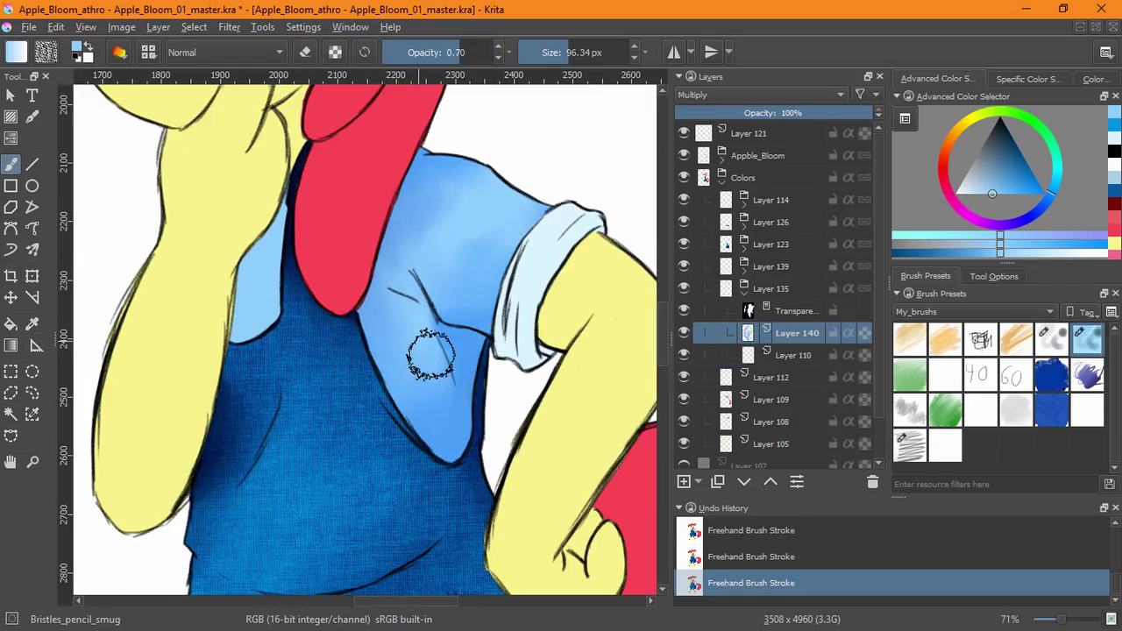
drag(471, 204, 450, 250)
Shade the small shirt area beside the raised arm with Bristles_pencil and blend it with Bristles_pencil_smug
click(1048, 343)
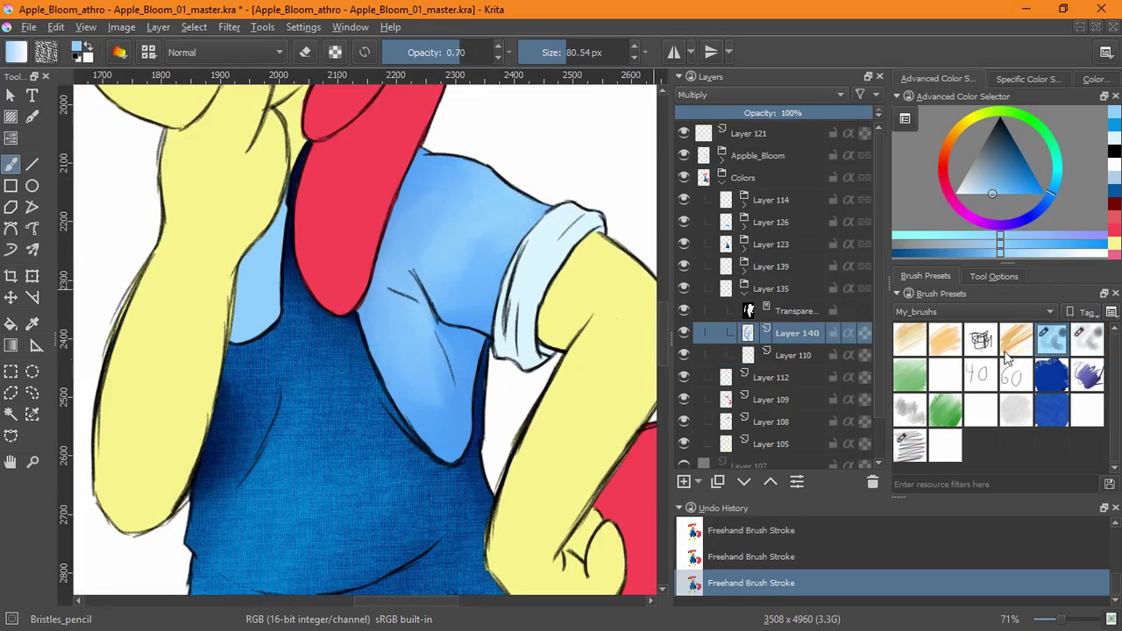
drag(277, 215, 230, 330)
click(1078, 344)
mouse_move(241, 254)
mouse_down()
mouse_move(220, 301)
mouse_move(263, 308)
mouse_move(237, 288)
mouse_up()
Add a Multiply layer above Layer 140 and paint blended, deeper shadows along the shirt's edges and folds
click(685, 482)
click(759, 95)
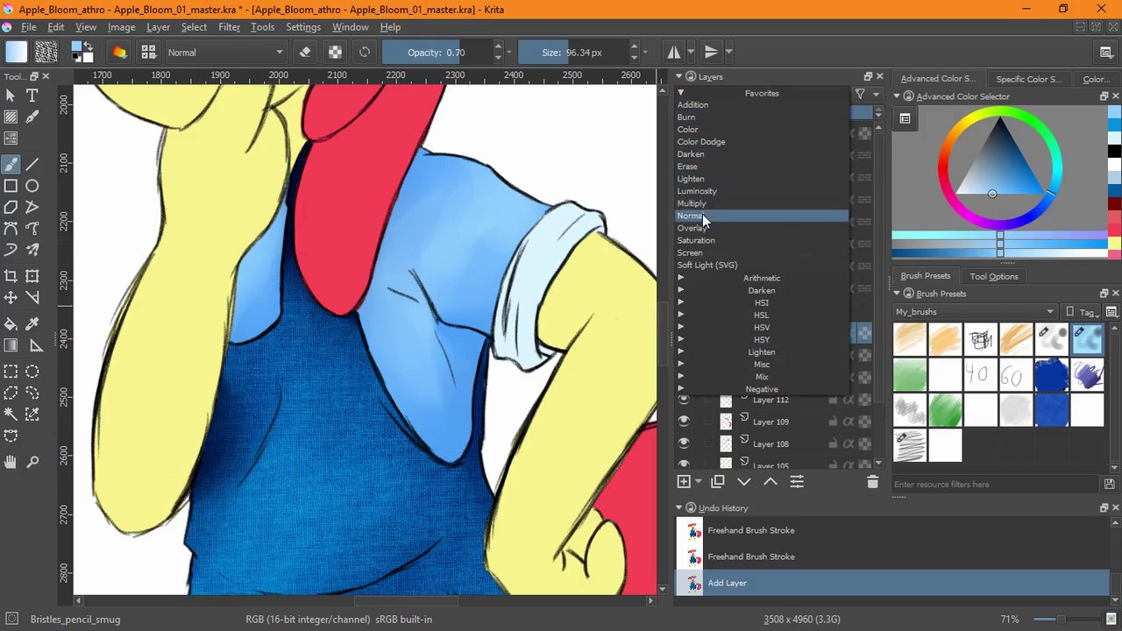
click(702, 214)
key(slash)
drag(401, 174, 390, 207)
mouse_move(491, 361)
mouse_down()
mouse_move(460, 335)
mouse_move(461, 500)
mouse_move(360, 320)
mouse_move(364, 297)
mouse_up()
mouse_move(278, 304)
mouse_down()
mouse_move(253, 355)
mouse_move(460, 415)
mouse_move(461, 437)
mouse_move(438, 381)
mouse_up()
key(slash)
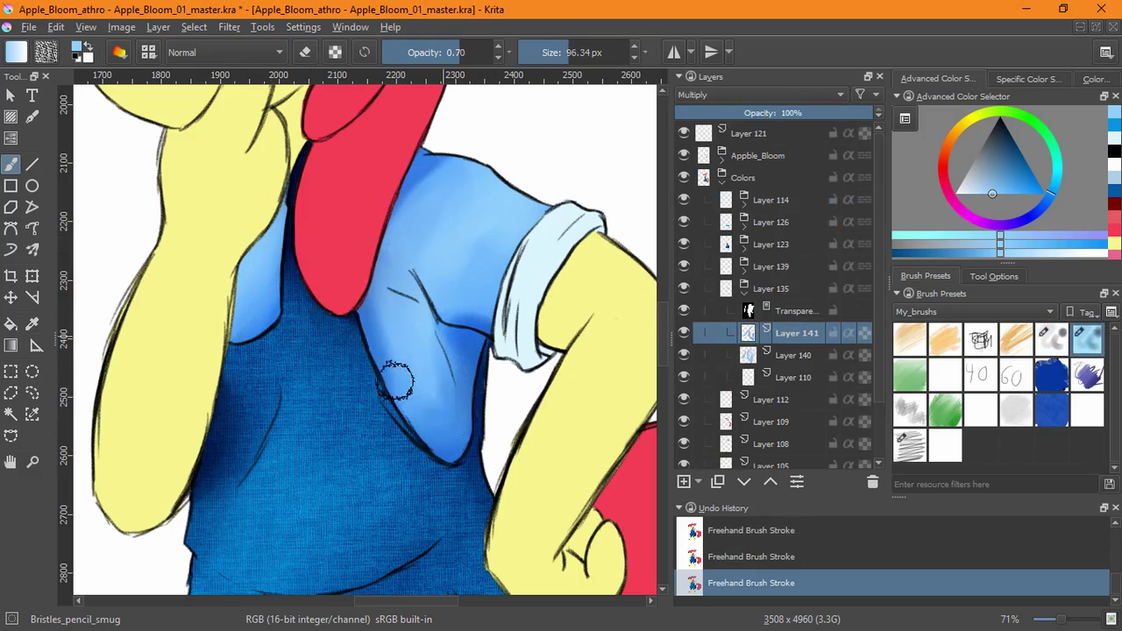
key(slash)
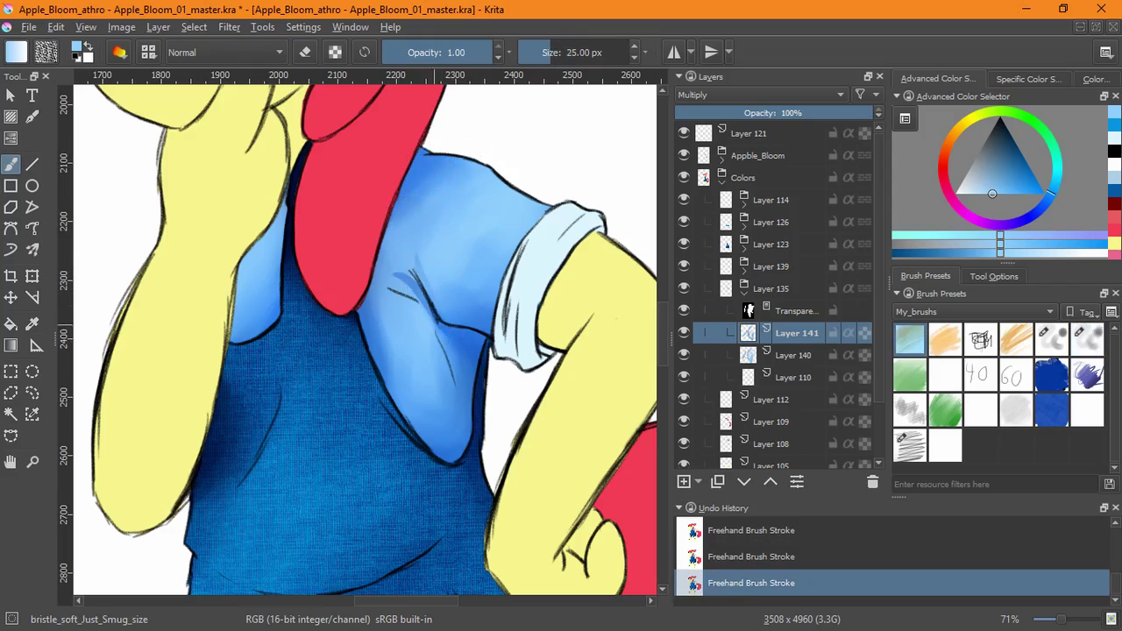
Refine the sleeve's fold shadows on Layer 141 with 25 px smudge strokes, undoing and redoing strokes to compare them
key(ctrl+z)
key(ctrl+z)
key(ctrl+shift+z)
key(ctrl+shift+z)
key(ctrl+z)
key(ctrl+shift+z)
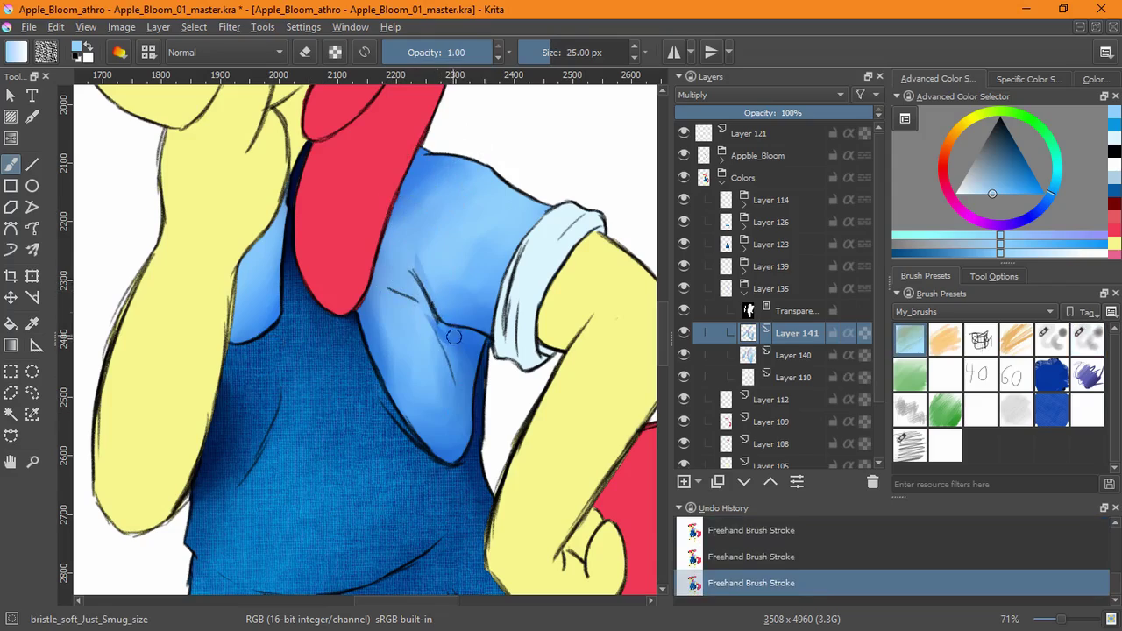
key(ctrl+z)
key(ctrl+z)
key(ctrl+shift+z)
key(ctrl+shift+z)
key(ctrl+z)
key(ctrl+shift+z)
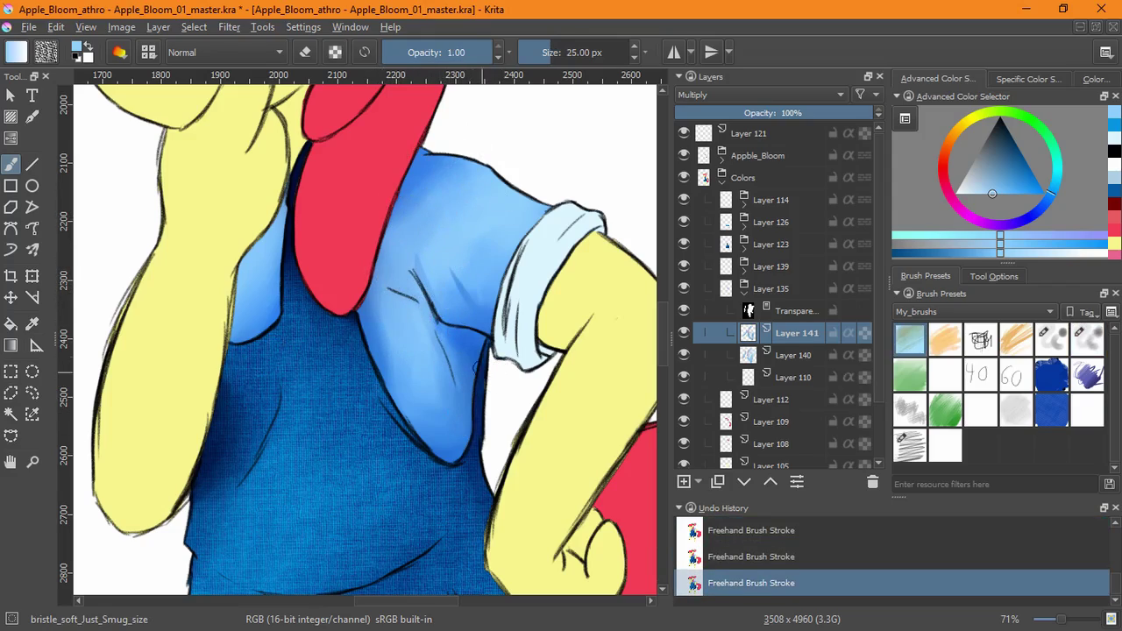
Smudge the shirt's base shading into fold streaks on Layer 140 at 25 px, comparing strokes by undoing and redoing
key(Page_Down)
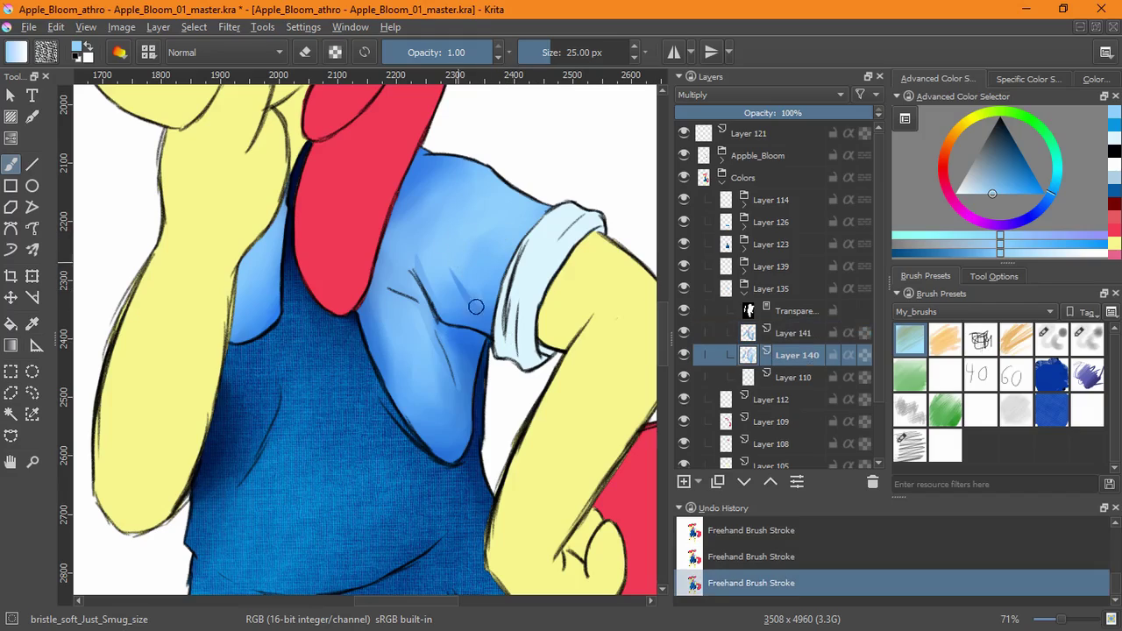
key(ctrl+z)
key(ctrl+shift+z)
key(ctrl+z)
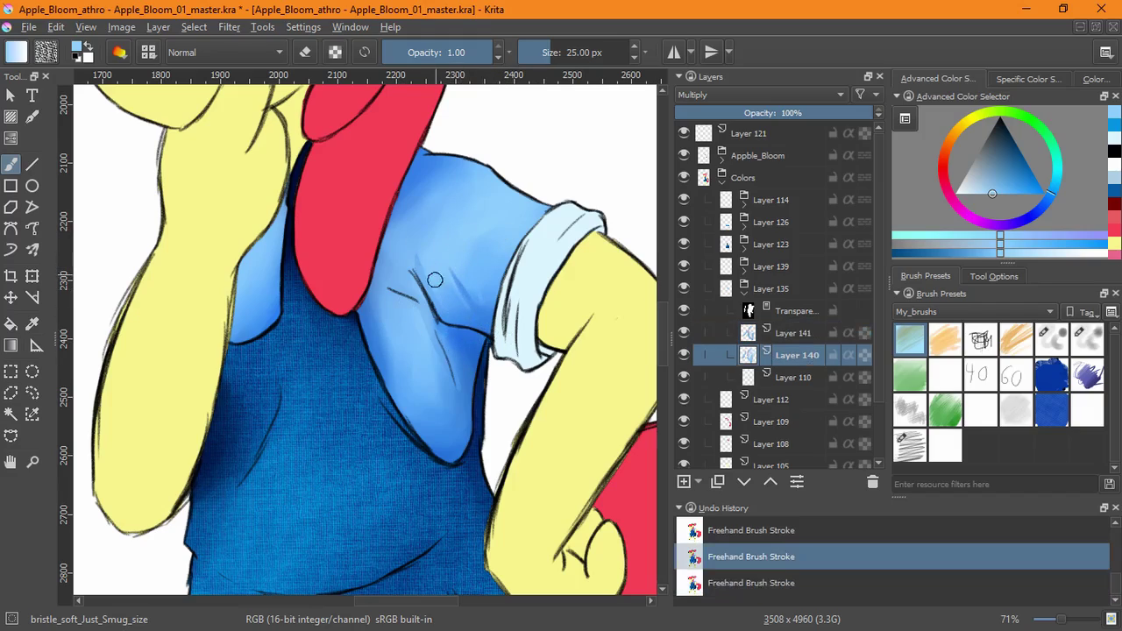
key(ctrl+shift+z)
key(ctrl+z)
key(ctrl+shift+z)
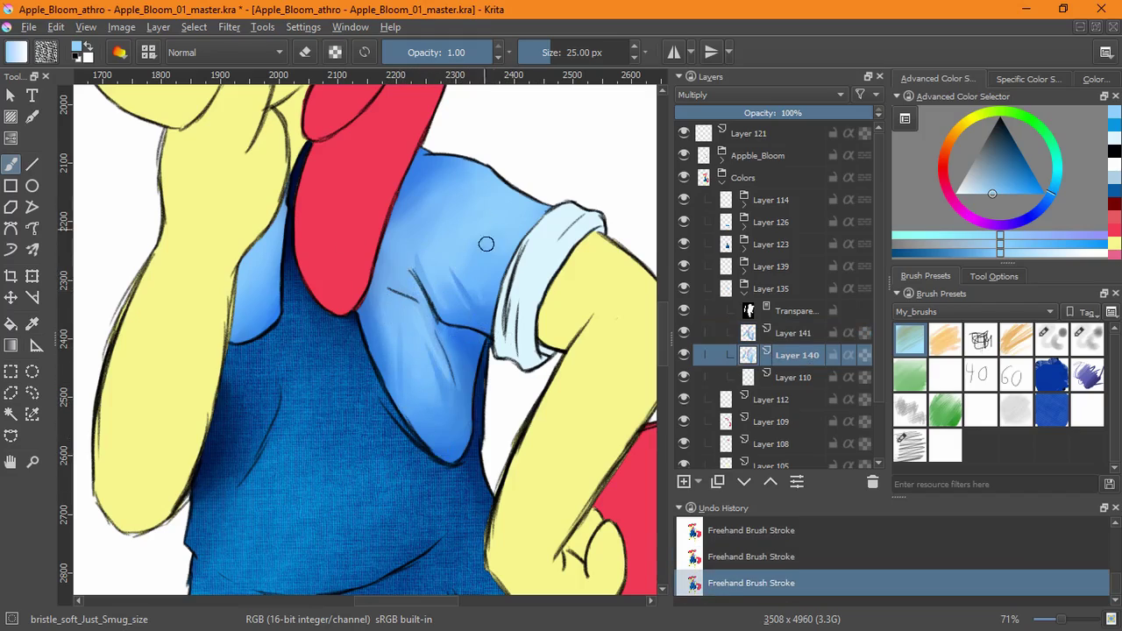
key(ctrl+z)
key(ctrl+shift+z)
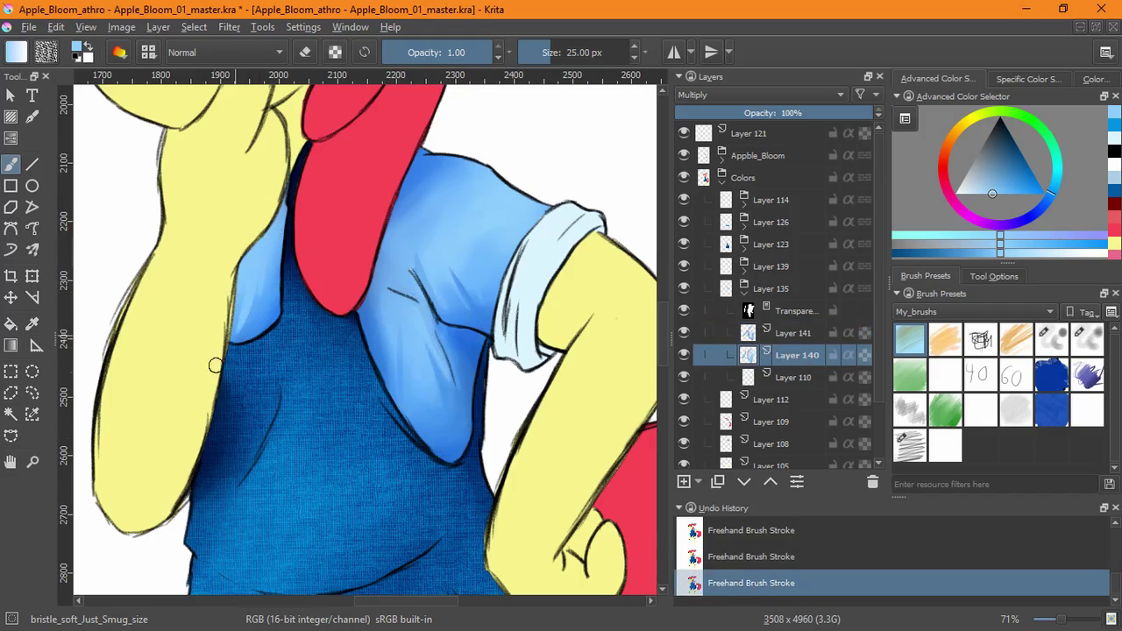
key(ctrl+z)
key(ctrl+shift+z)
Smudge the shadows beside the raised arm on Layer 141, undoing and redoing strokes to compare them
key(Page_Up)
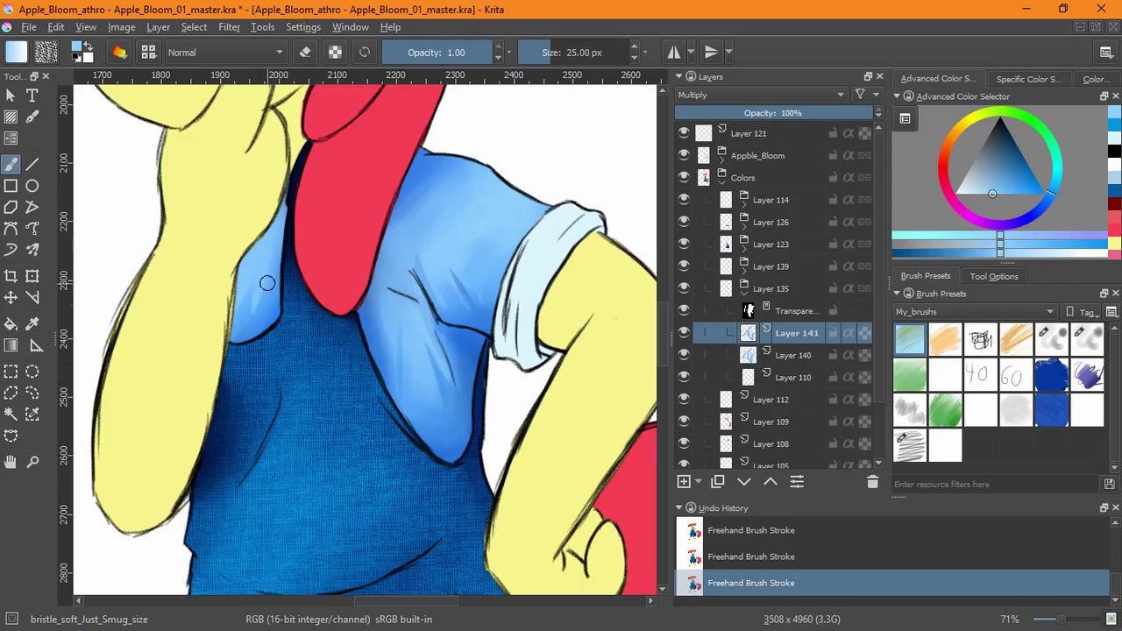
key(ctrl+z)
key(ctrl+shift+z)
key(ctrl+z)
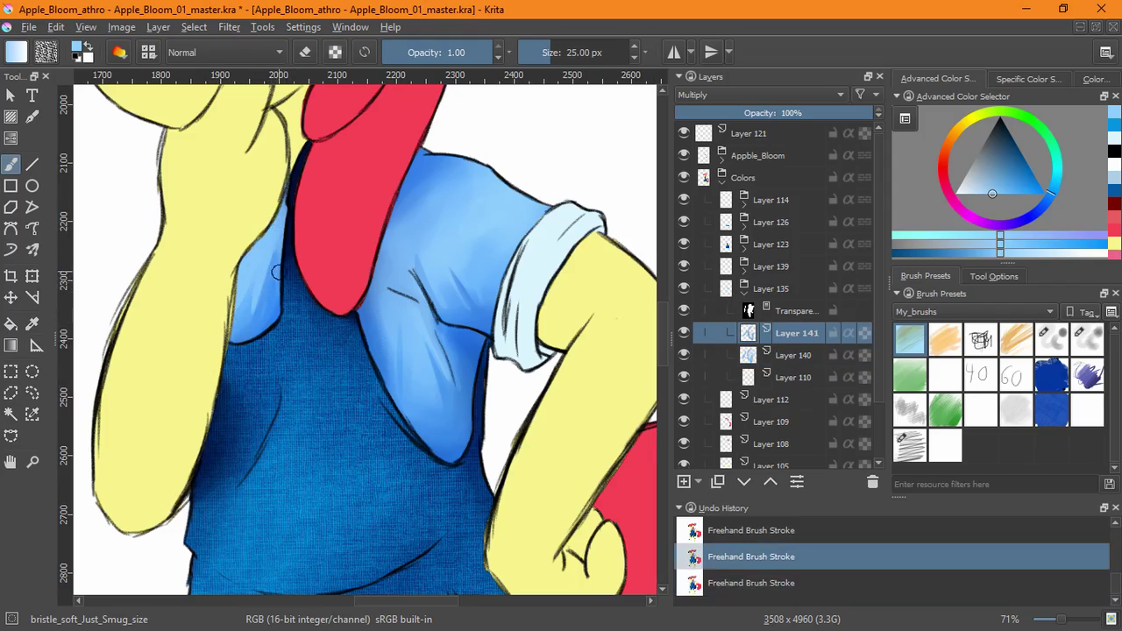
key(ctrl+shift+z)
Add a layer above Layer 141 and set it to Screen blending
scroll(552, 278, down, 4)
drag(549, 350, 476, 382)
click(684, 481)
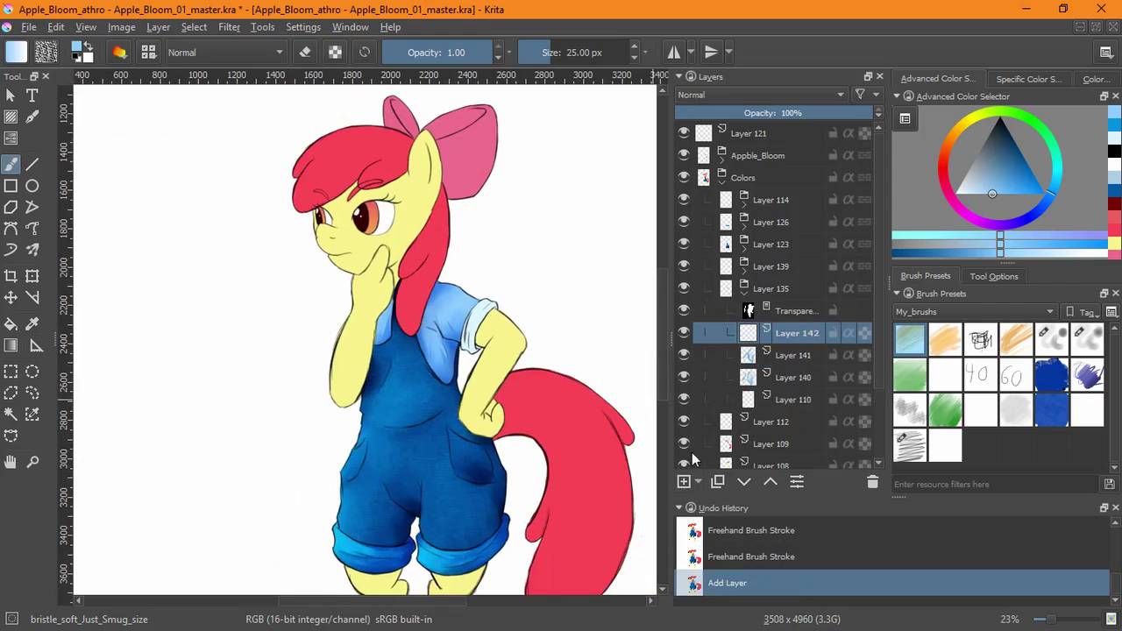
click(761, 95)
click(721, 251)
Paint light blue highlights on the shirt and sleeve on Layer 142 with Bristles_pencil and blend them with Bristles_pencil_smug
click(1052, 339)
scroll(384, 331, up, 4)
drag(393, 220, 375, 288)
drag(377, 282, 348, 352)
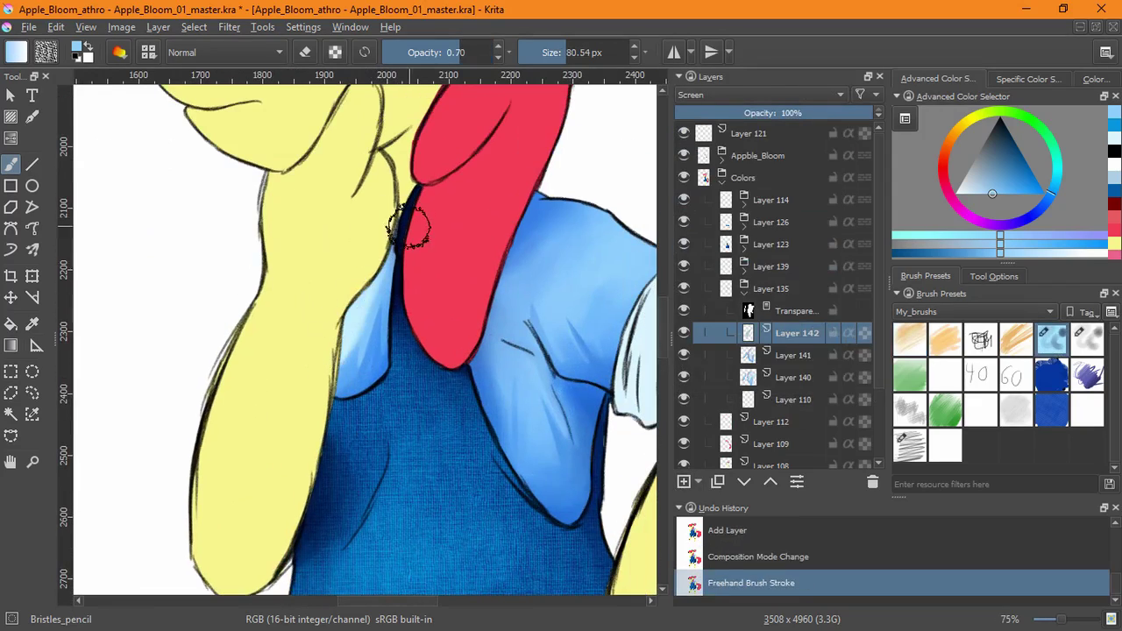
key(ctrl+z)
drag(571, 261, 559, 300)
drag(577, 267, 555, 305)
key(slash)
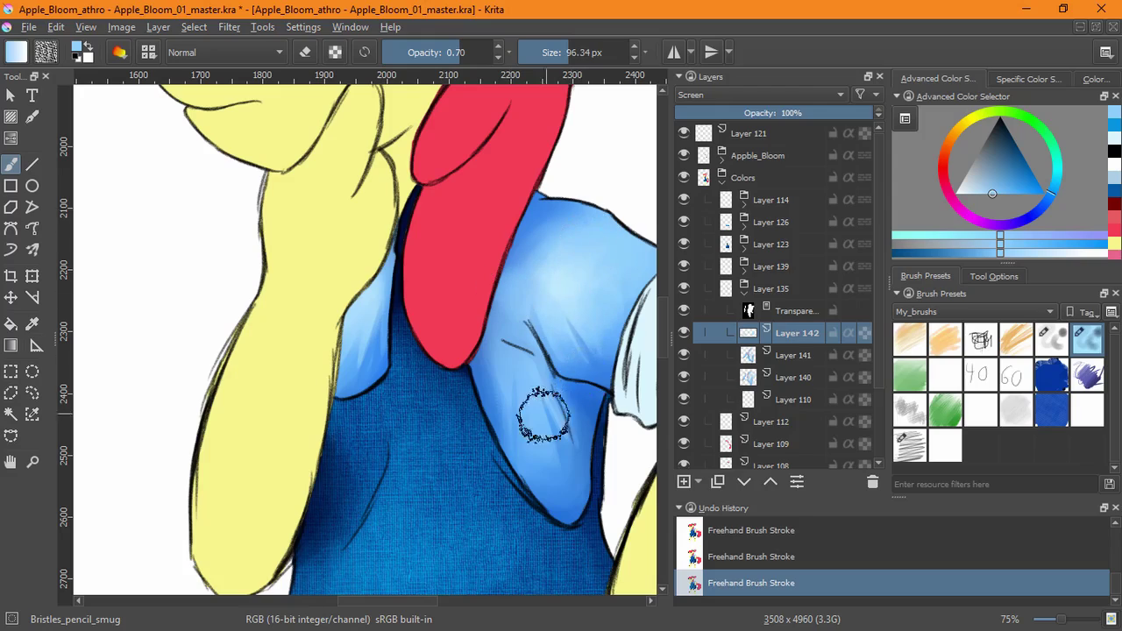
Select the opaque pixels of the cuff's Layer 138 and add a transparency mask from them to the Layer 139 group
key(minus)
key(minus)
click(744, 292)
click(744, 270)
click(789, 288)
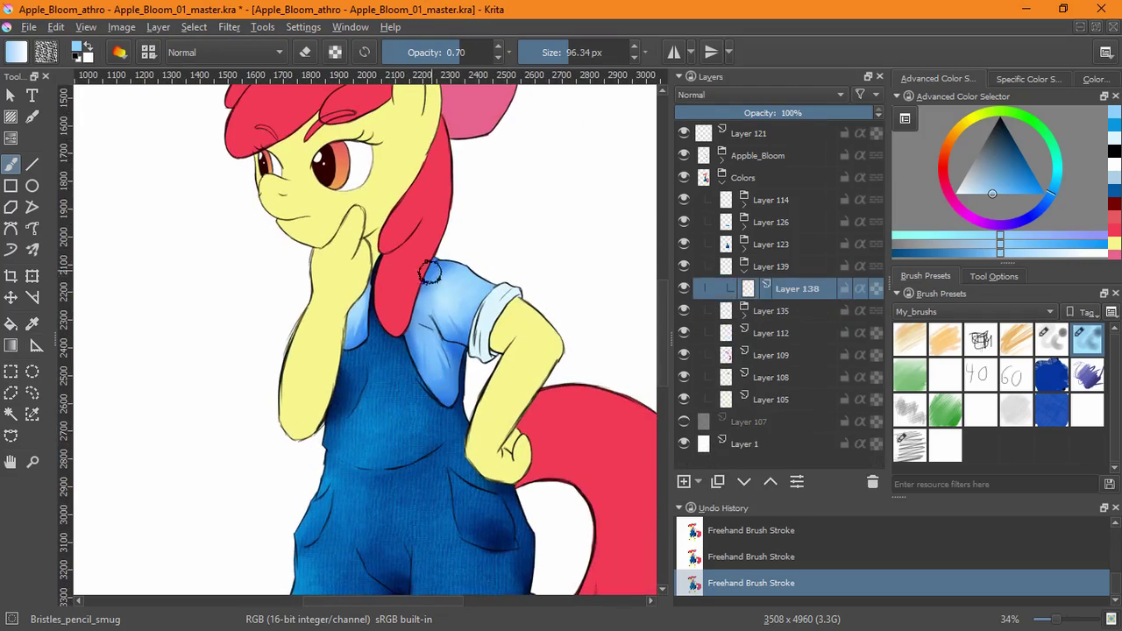
click(197, 28)
click(236, 259)
click(756, 263)
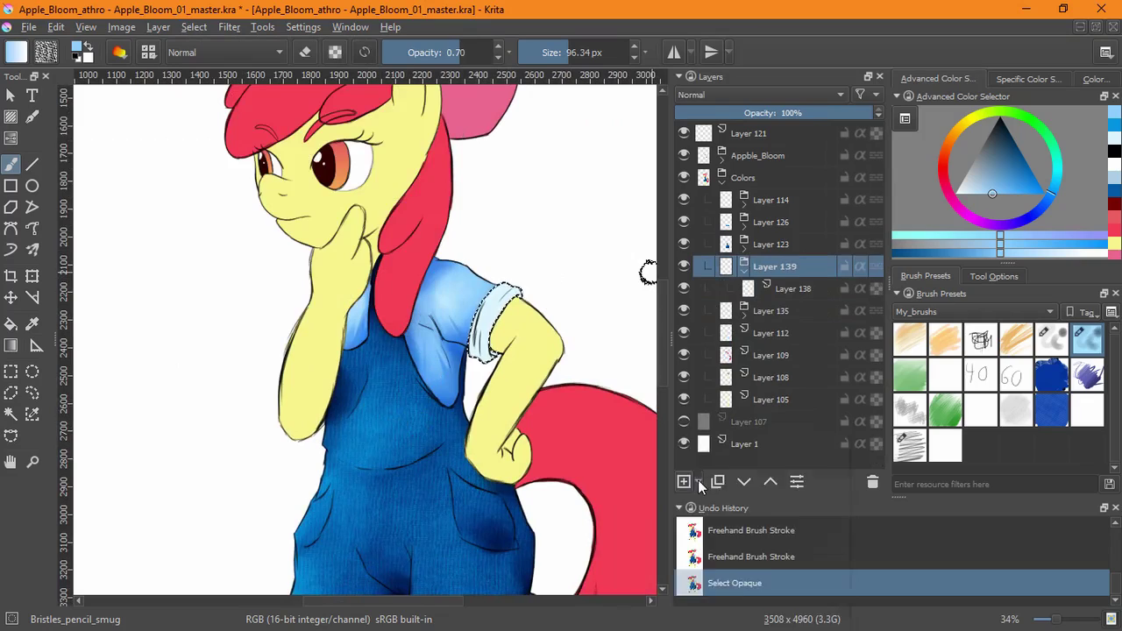
click(698, 481)
click(738, 549)
Clear the selection and add a Multiply layer above Layer 138 inside the Layer 139 group
click(768, 310)
key(ctrl+shift+a)
click(684, 481)
click(761, 94)
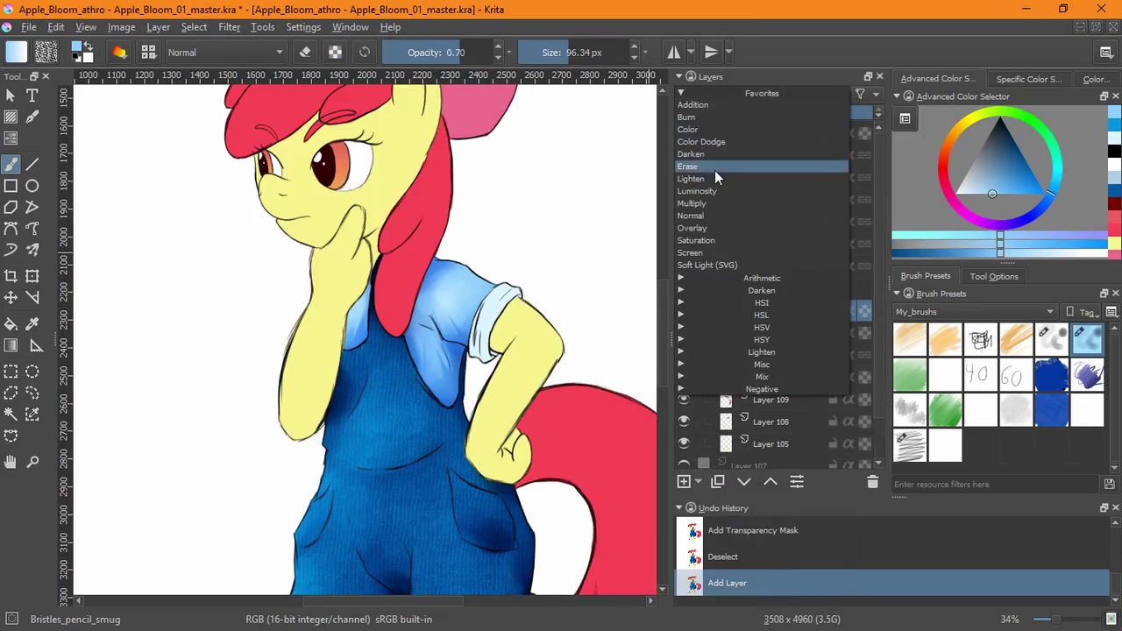
click(714, 170)
Paint pale cyan shadows along the sleeve cuff on Layer 143 with the Bristles_pencil brush
key(slash)
click(1115, 139)
scroll(487, 346, up, 4)
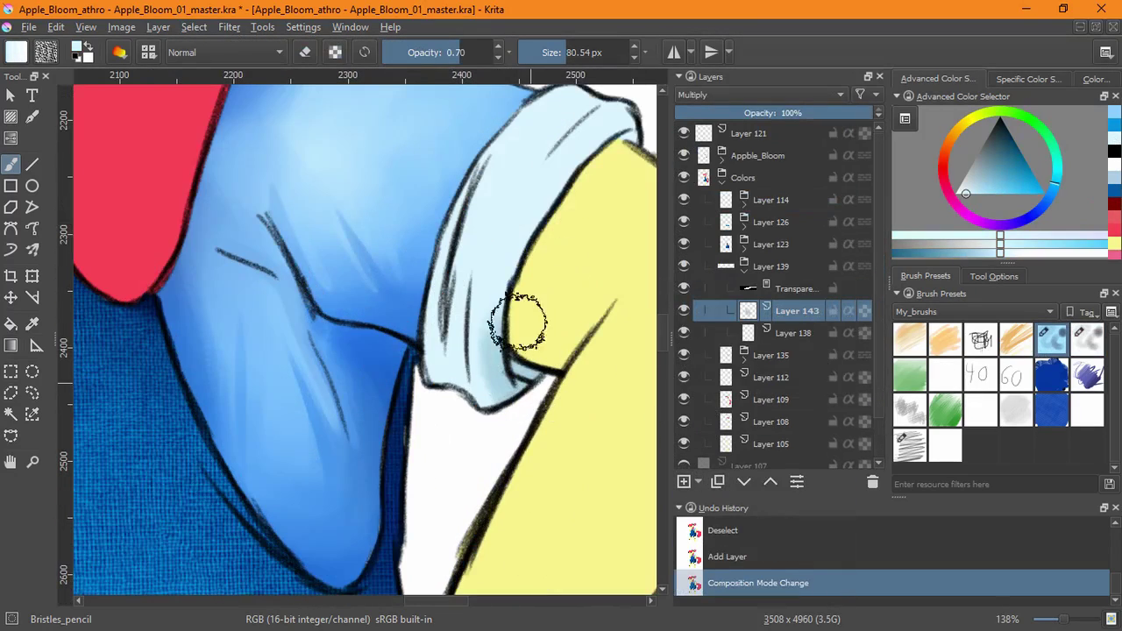
mouse_move(518, 324)
mouse_down()
mouse_move(486, 386)
mouse_move(526, 359)
mouse_up()
scroll(576, 251, down, 3)
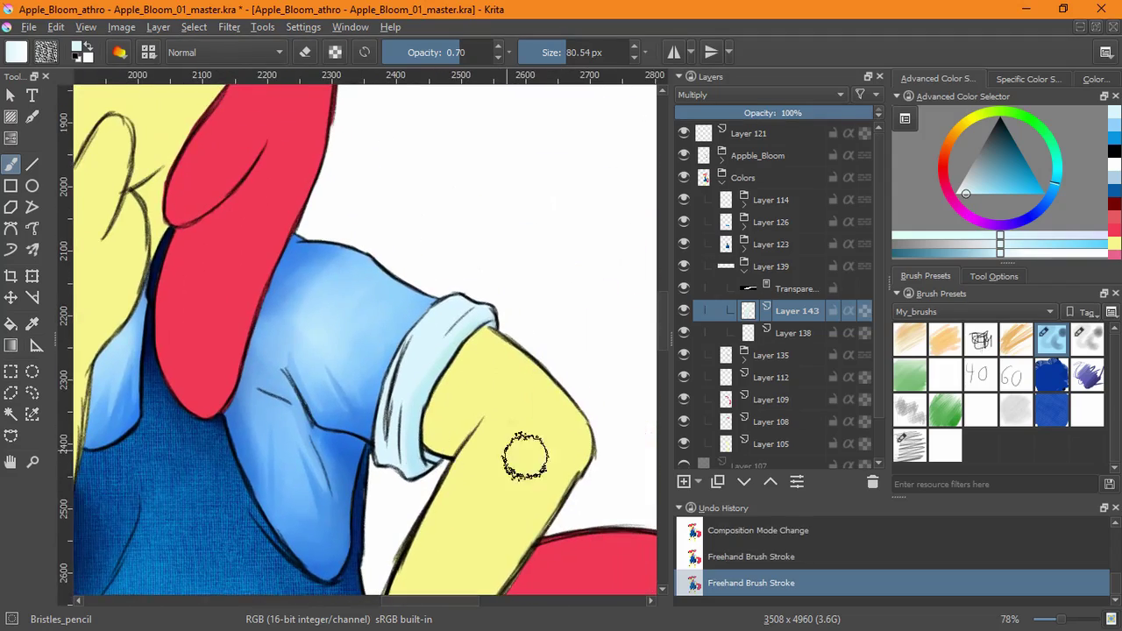
Add another Multiply layer above Layer 143 and paint a second pale cyan shadow on the cuff
click(683, 481)
click(761, 94)
click(715, 170)
drag(568, 418, 546, 431)
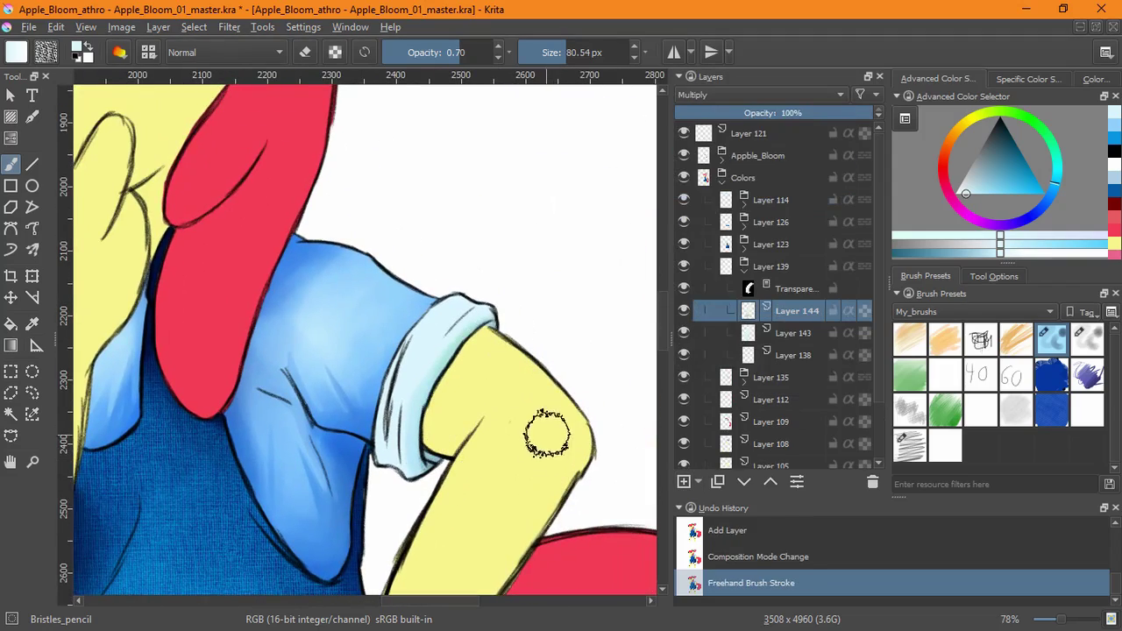
scroll(565, 236, down, 5)
Group the eyebrow's Layer 112 and give the group a transparency mask made from the layer's opaque pixels
click(744, 273)
click(761, 308)
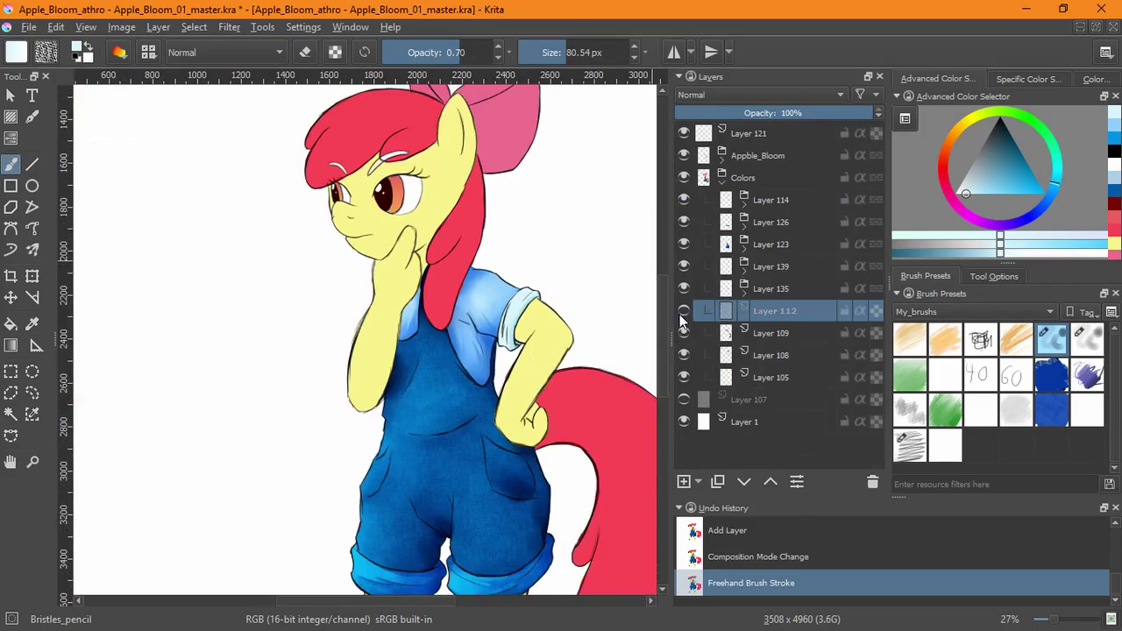
key(ctrl+g)
click(194, 27)
click(231, 254)
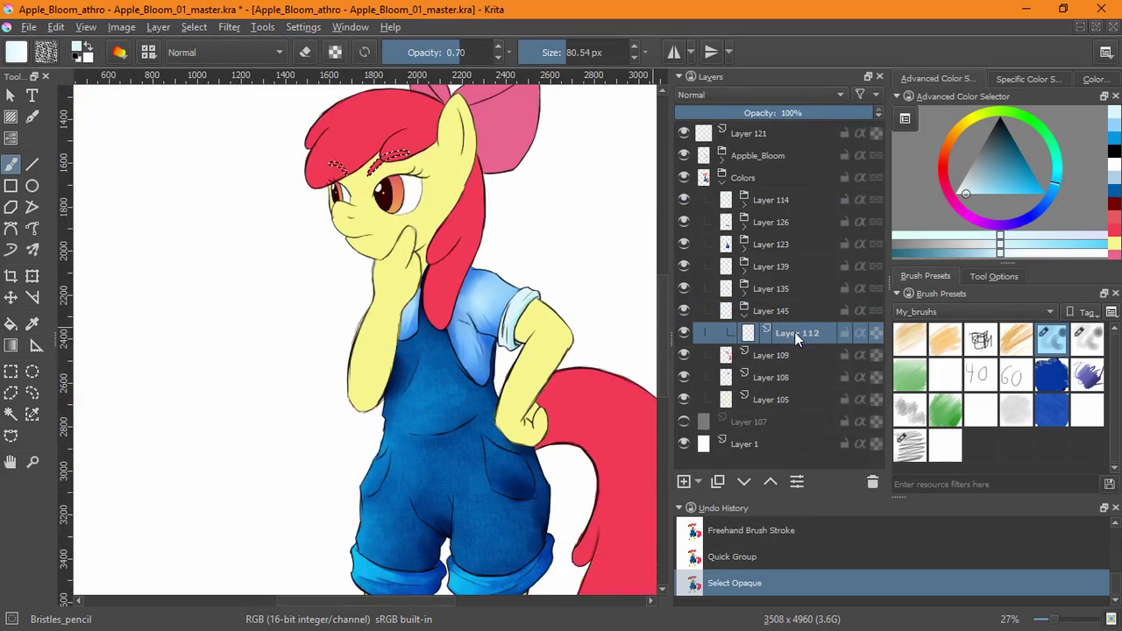
click(699, 481)
click(730, 566)
Clear the selection, add a Multiply layer above Layer 112, and choose the hair's red as paint colour
click(193, 27)
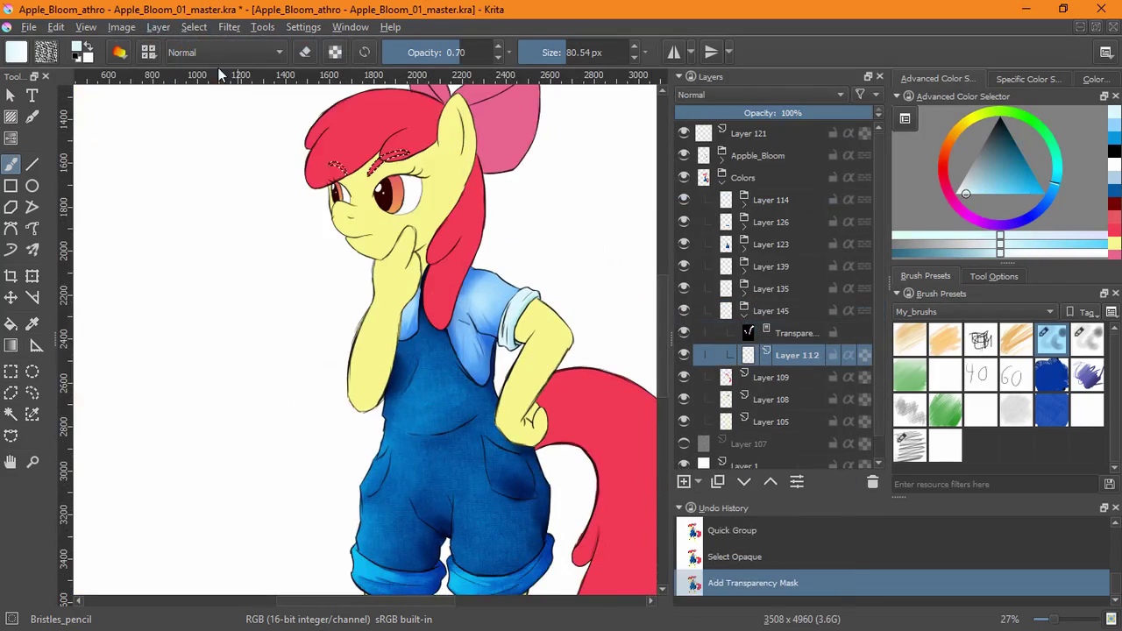
key(ctrl+shift+a)
click(684, 481)
click(745, 94)
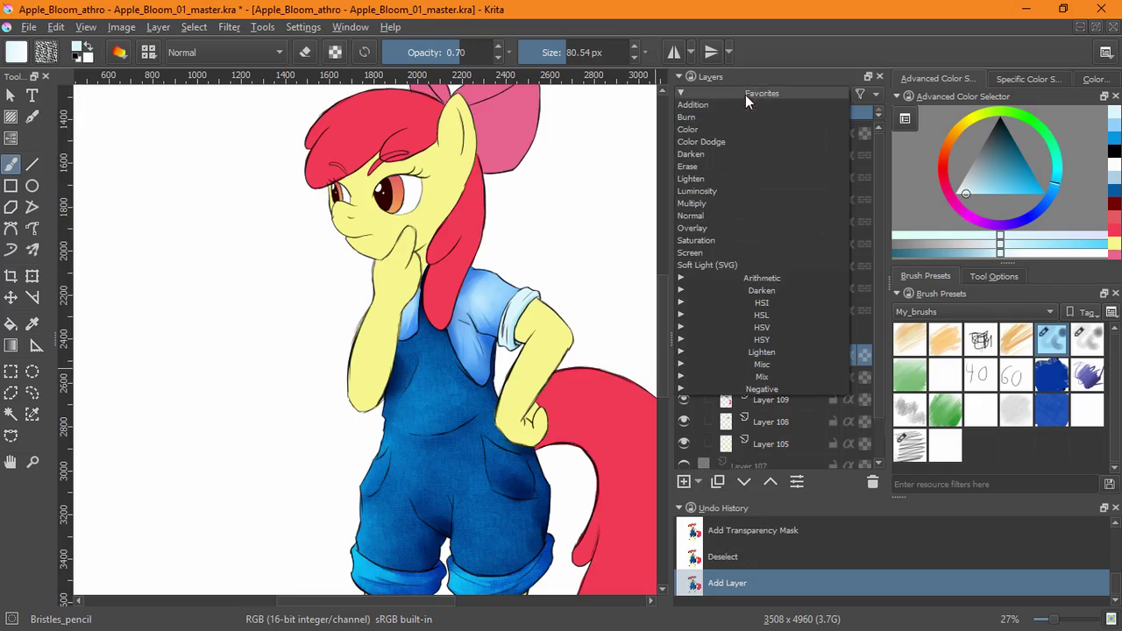
click(789, 179)
click(1114, 232)
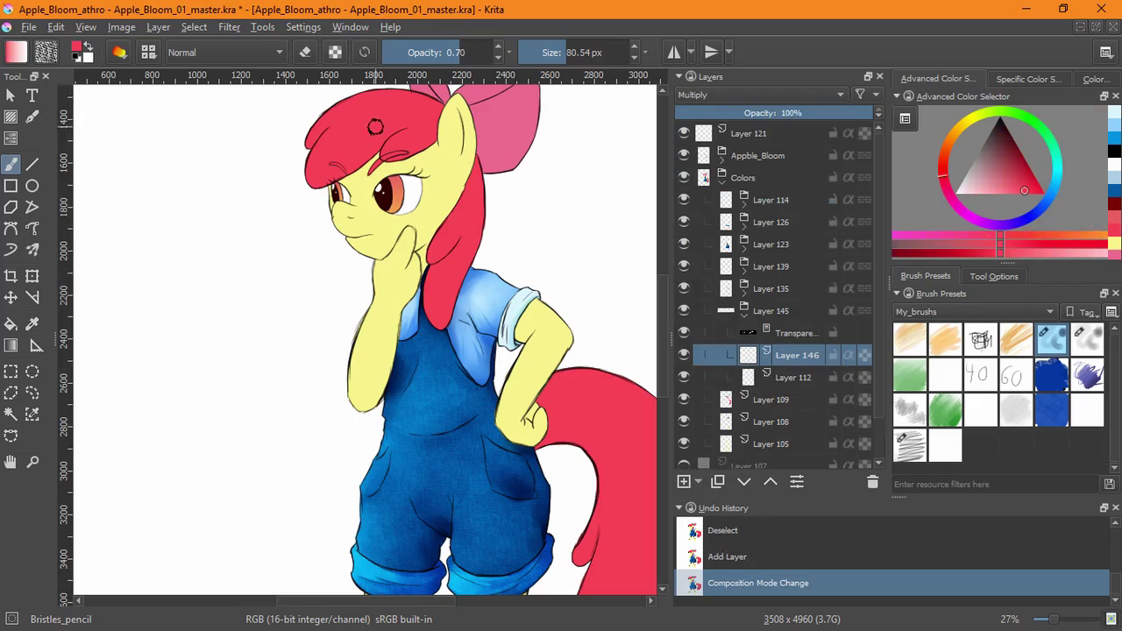
click(524, 254)
key(ctrl+z)
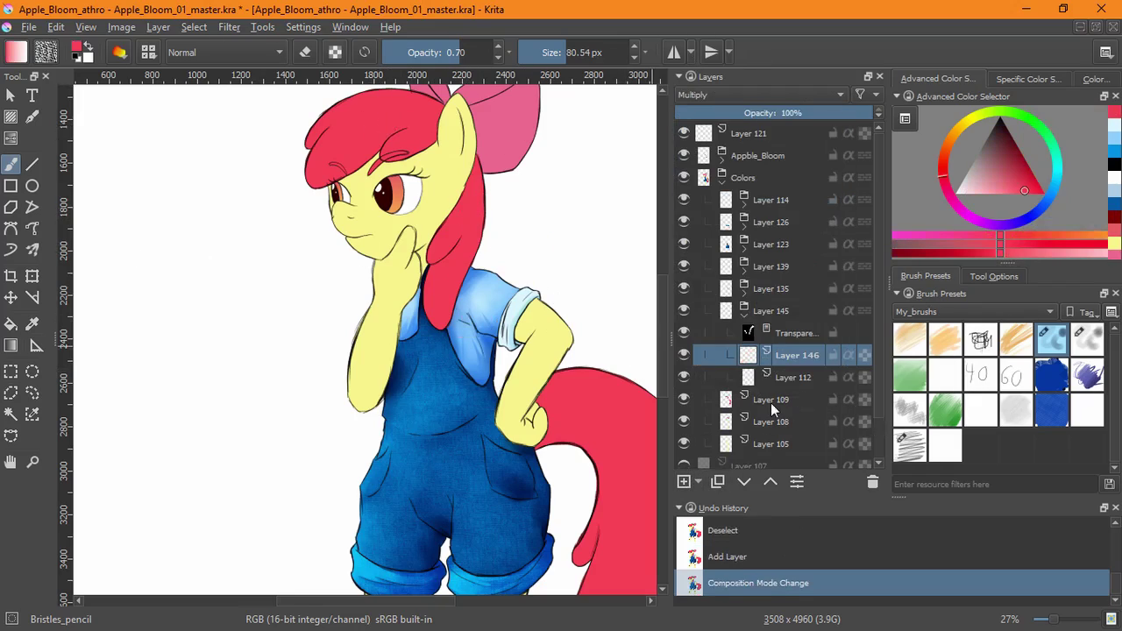
click(496, 213)
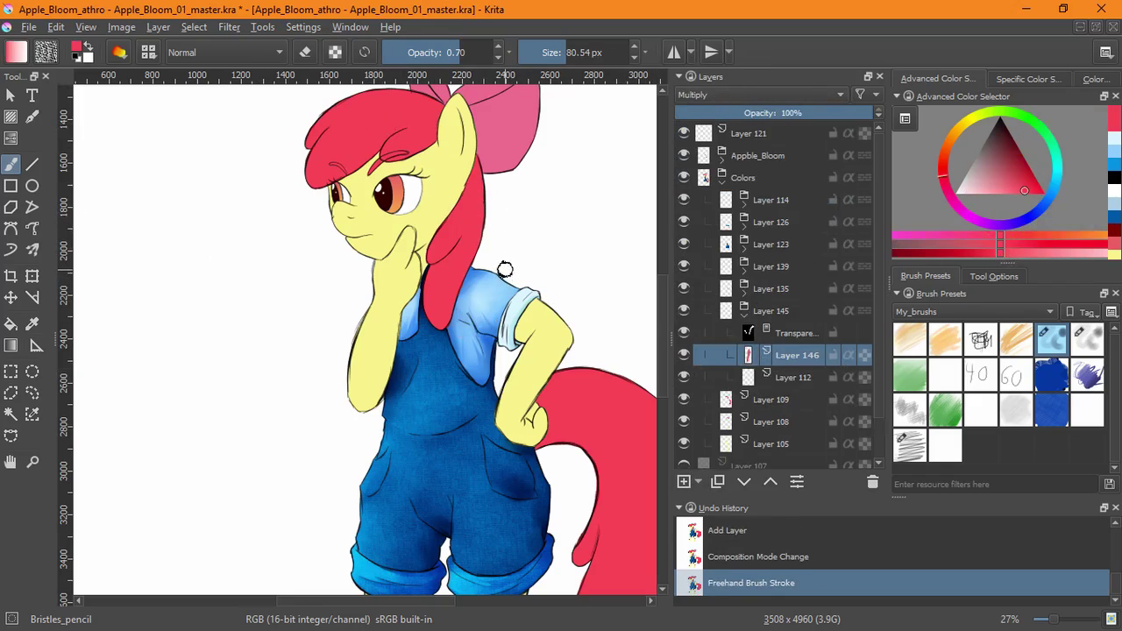
key(ctrl+z)
Paint red shading along the eyebrow over the larger eye on Layer 146 with Mixover_dull_bristle_soft
mouse_move(405, 205)
mouse_down()
mouse_move(491, 126)
mouse_move(557, 349)
mouse_up()
click(917, 412)
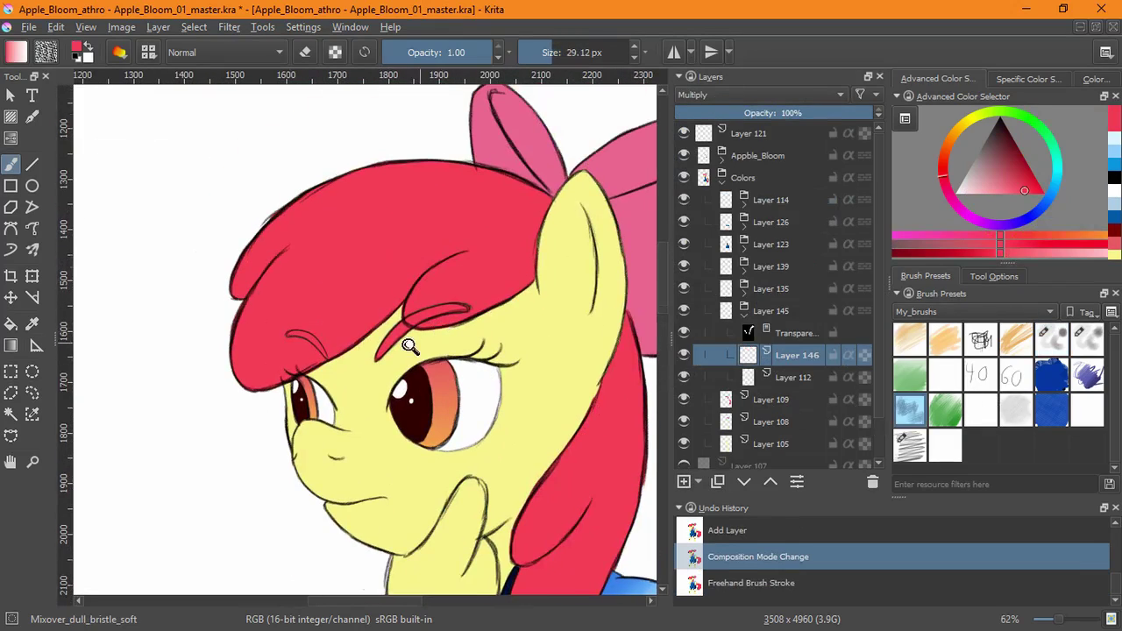
drag(409, 347, 447, 294)
mouse_move(486, 288)
mouse_down()
mouse_move(348, 377)
mouse_move(504, 287)
mouse_move(332, 381)
mouse_up()
key(ctrl+z)
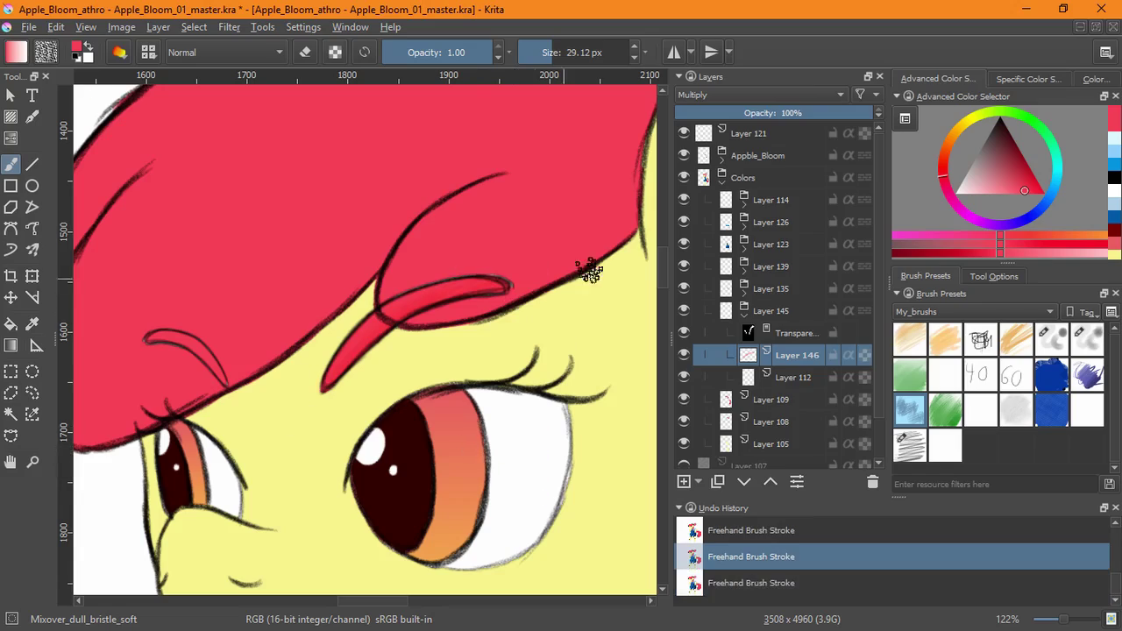
Try a darker red with lightness 49 along the larger eyebrow, and undo the strokes
click(1095, 79)
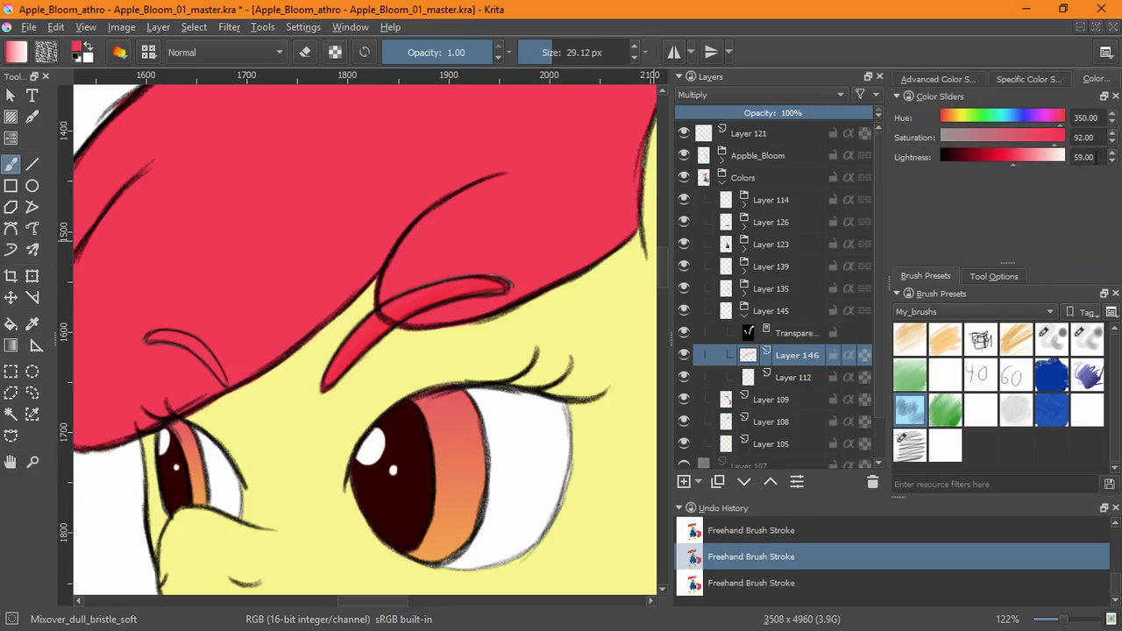
text(4)
drag(513, 285, 324, 390)
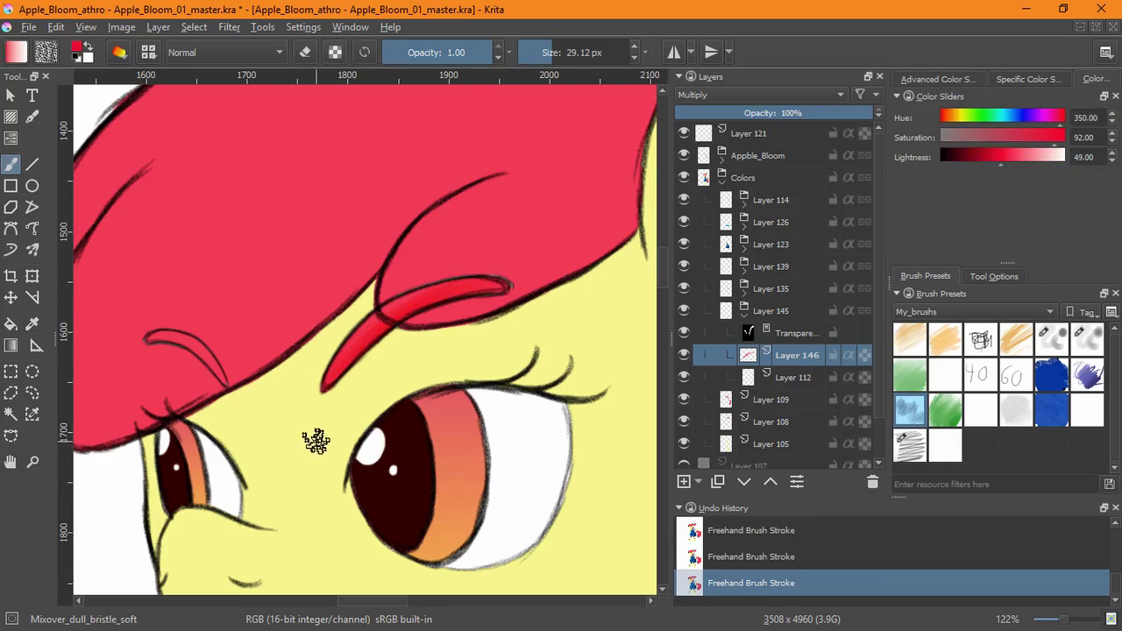
key(ctrl+z)
key(ctrl+z)
Try a duller red with saturation 63.20 along the larger eyebrow, and undo the strokes
drag(1053, 139, 1018, 139)
drag(504, 285, 328, 384)
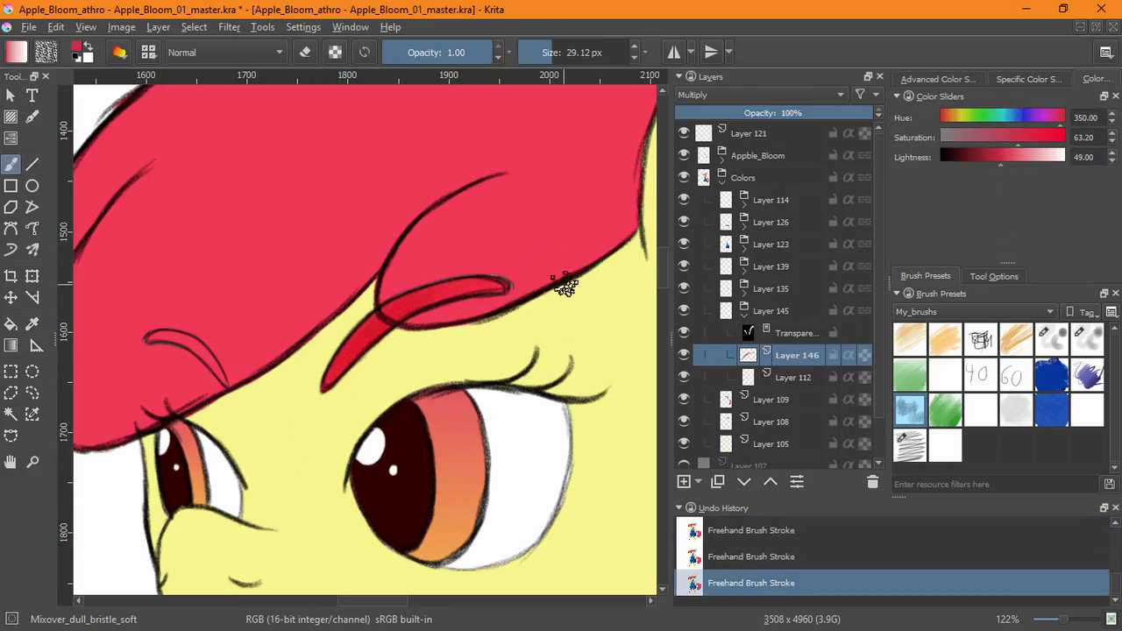
key(ctrl+z)
key(ctrl+z)
Shade the eyebrow on Layer 146 with a dark red of saturation 92 and lightness 31, comparing the stroke by undoing and redoing
click(938, 79)
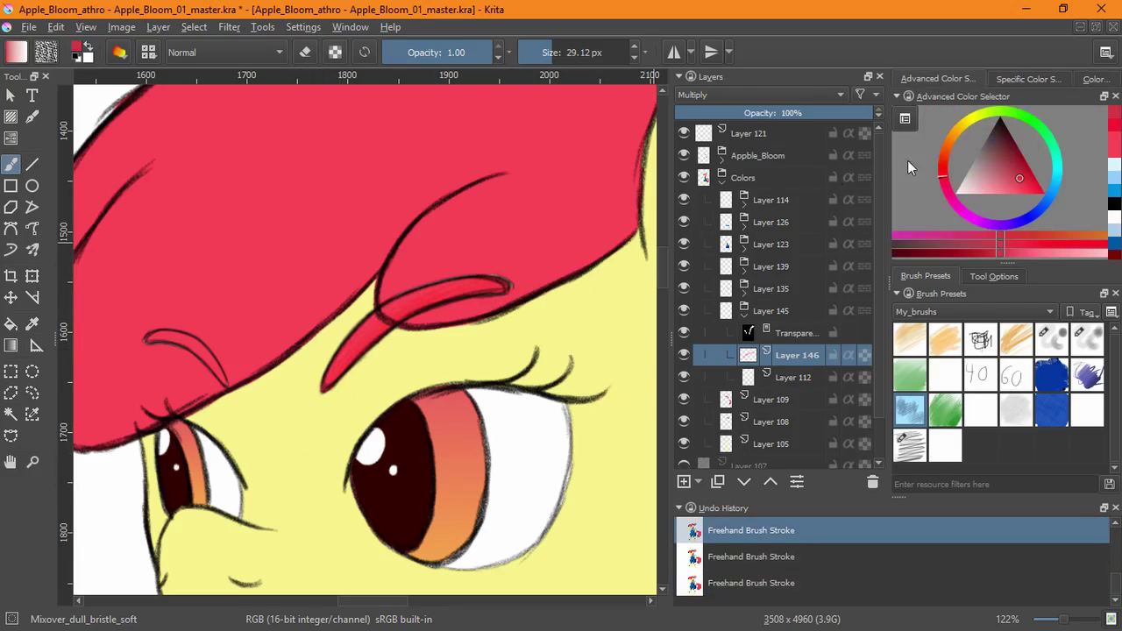
drag(502, 286, 331, 383)
click(1096, 79)
drag(1011, 162, 979, 161)
drag(437, 293, 337, 382)
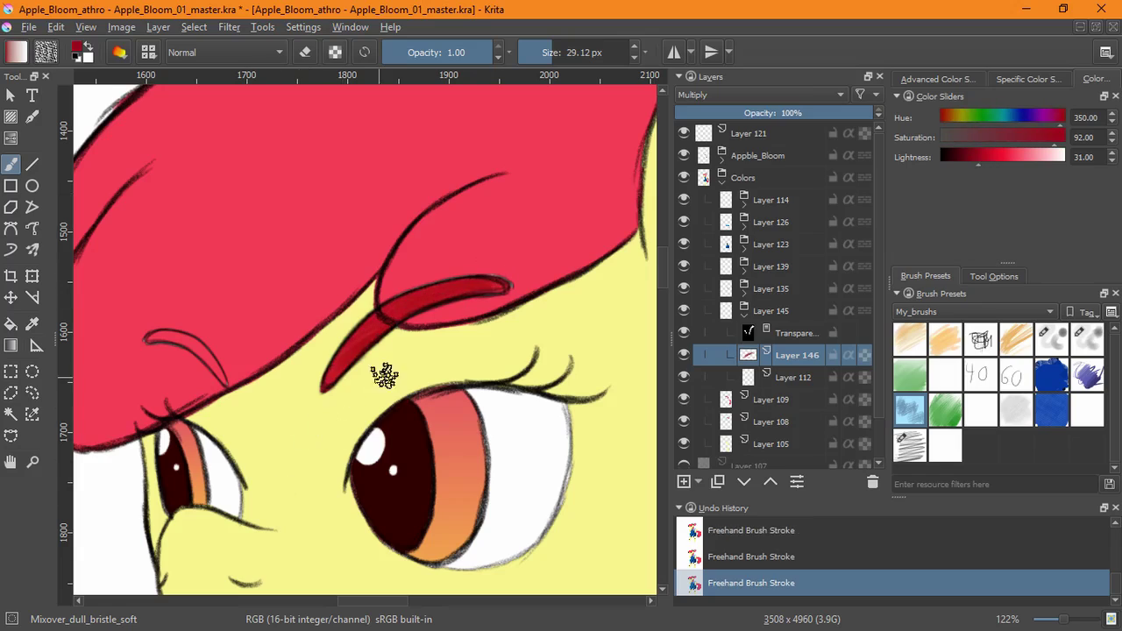
key(ctrl+z)
key(ctrl+shift+z)
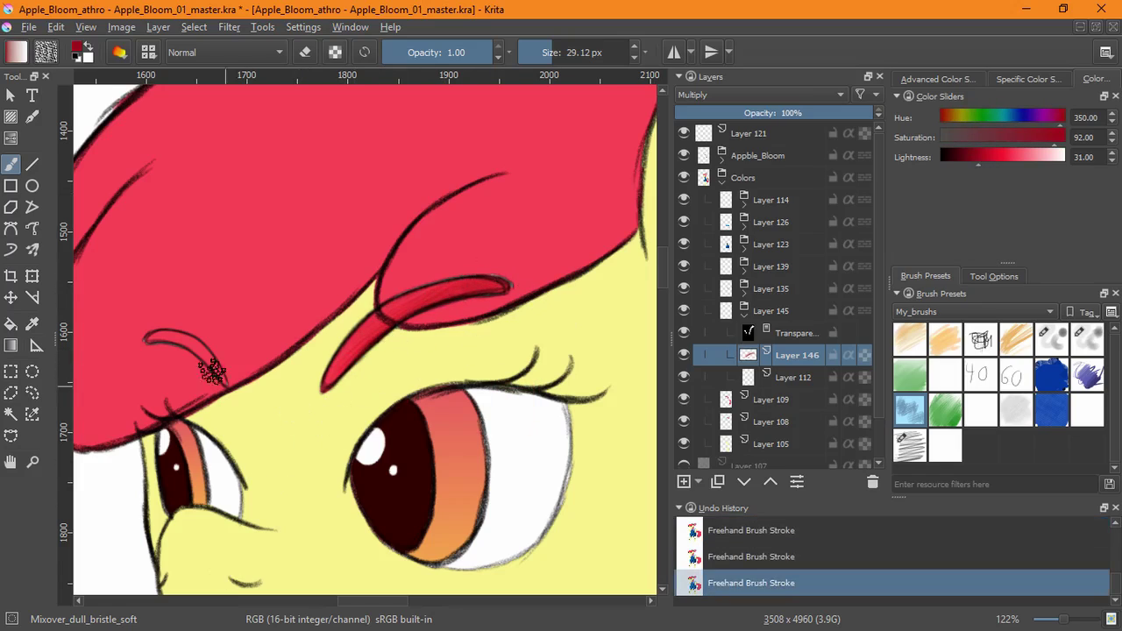
Group the hair's Layer 109 and give the group a transparency mask made from the layer's opaque pixels
scroll(396, 401, down, 4)
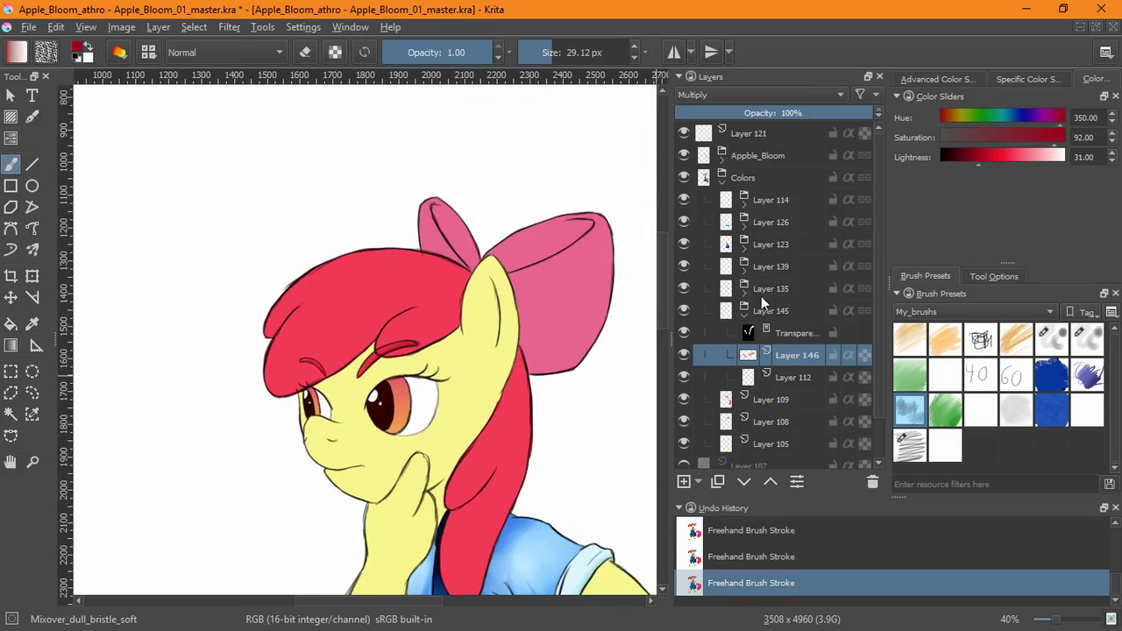
click(744, 314)
click(781, 337)
key(ctrl+g)
click(194, 26)
click(254, 261)
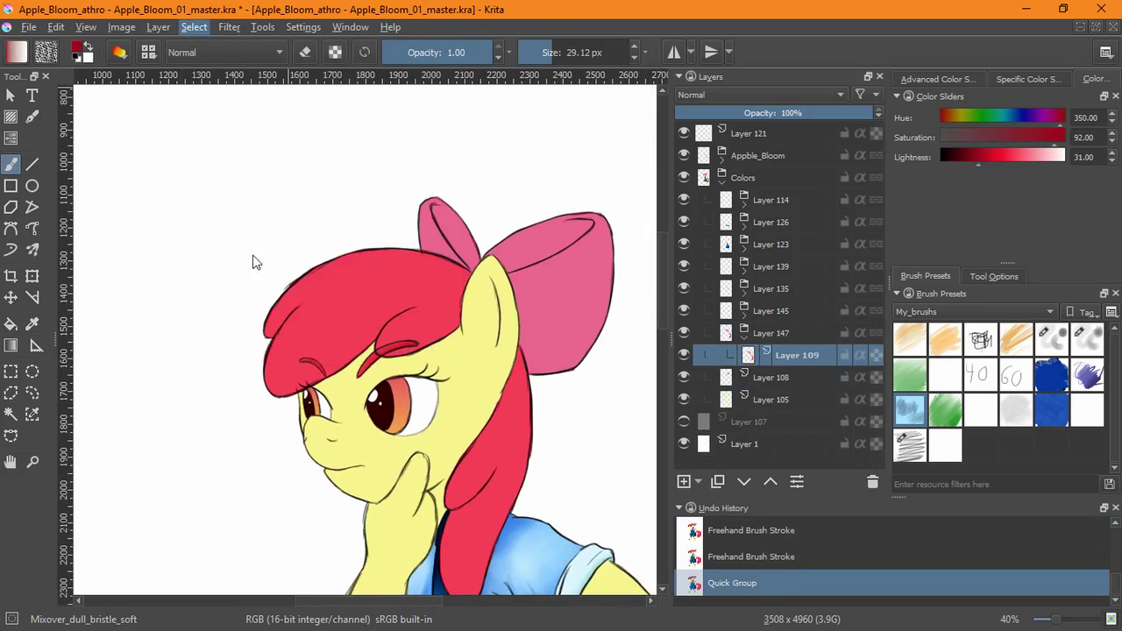
click(776, 333)
click(698, 481)
click(730, 570)
Clear the selection and add a Multiply layer above Layer 109 inside the Layer 147 group
click(194, 26)
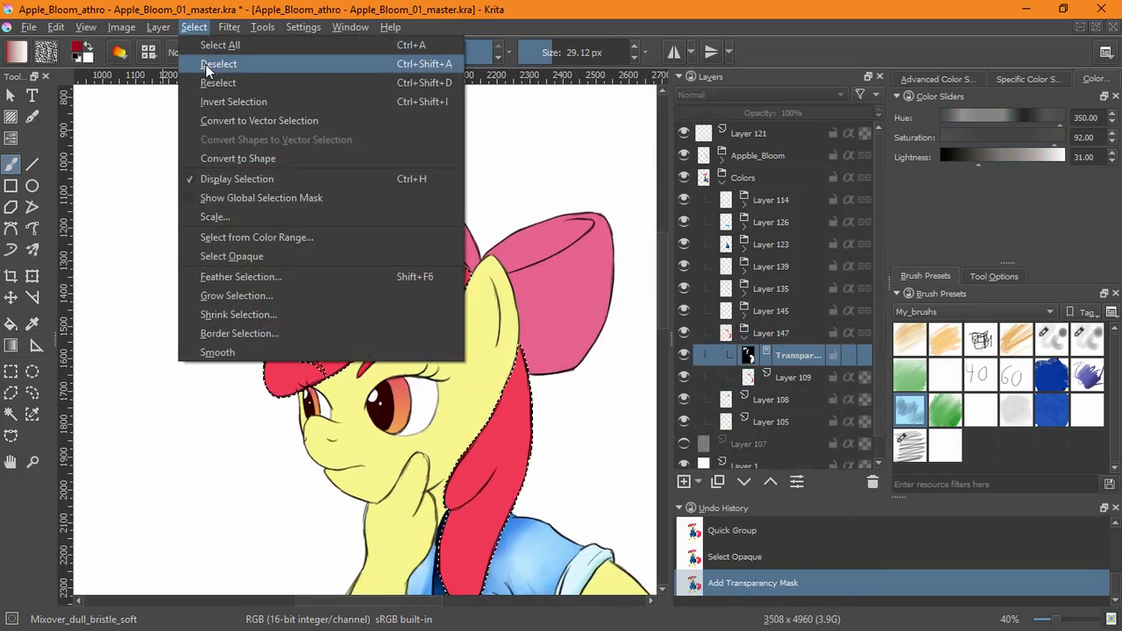
click(219, 67)
key(Insert)
click(937, 79)
click(759, 94)
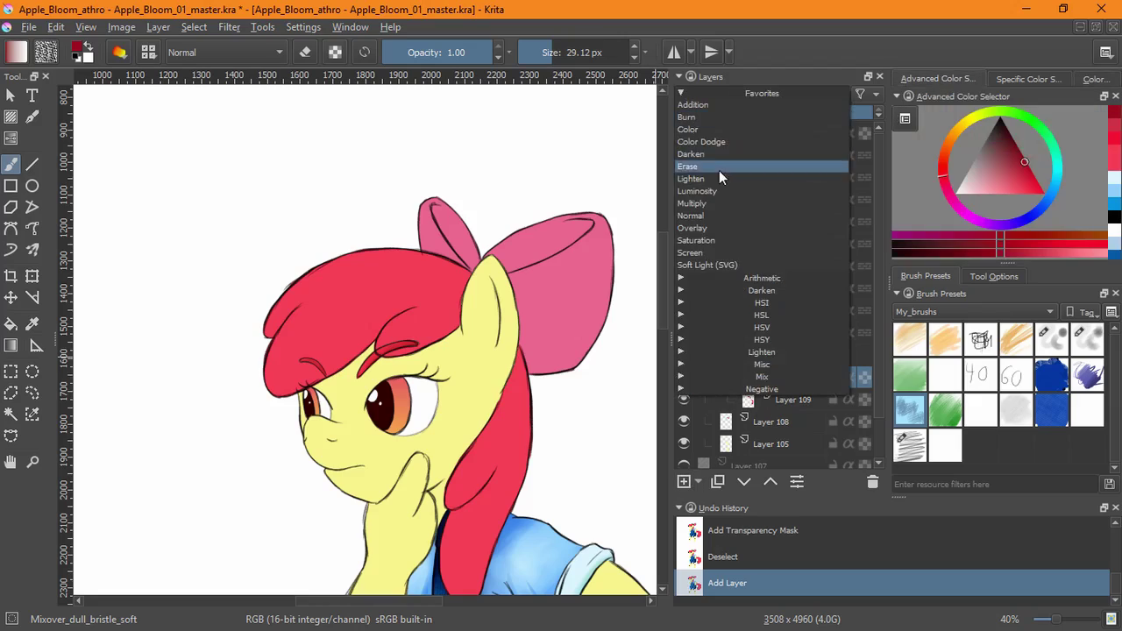
click(719, 170)
Try dark red shadow strokes on the hair hanging behind the cheek, and undo them
drag(514, 379, 482, 439)
drag(492, 421, 449, 498)
key(ctrl+z)
key(ctrl+z)
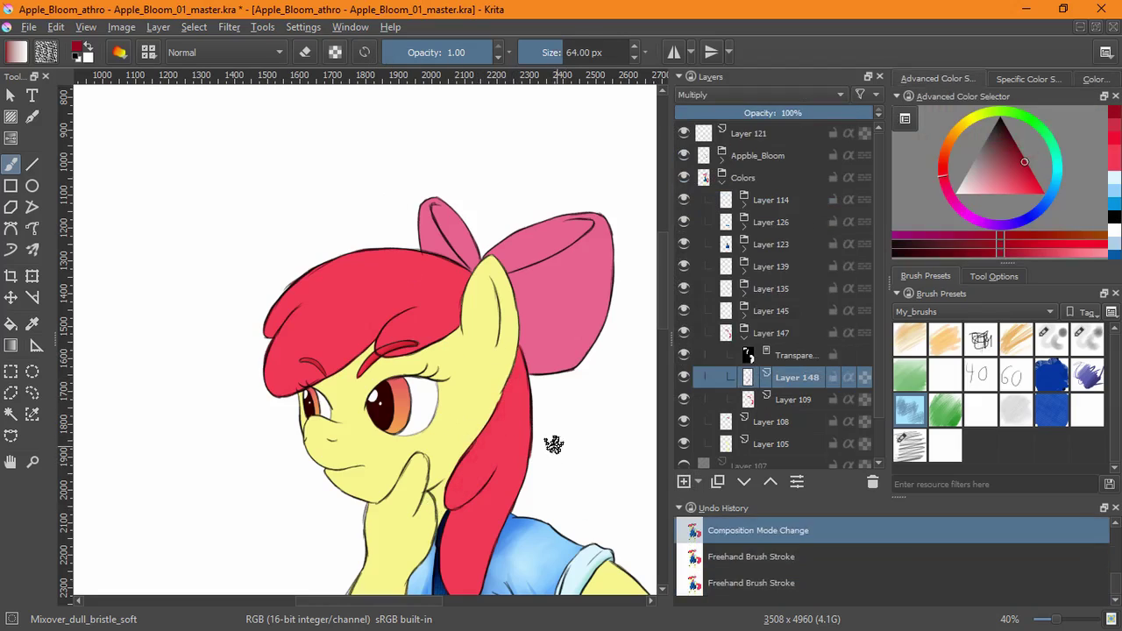
Shade the hanging hair and the fringe on Layer 148 with dark red Mixover_dull_bristle_soft strokes at 64 px
drag(518, 377, 477, 447)
drag(500, 389, 460, 491)
mouse_move(517, 438)
mouse_down()
mouse_move(506, 506)
mouse_move(534, 407)
mouse_up()
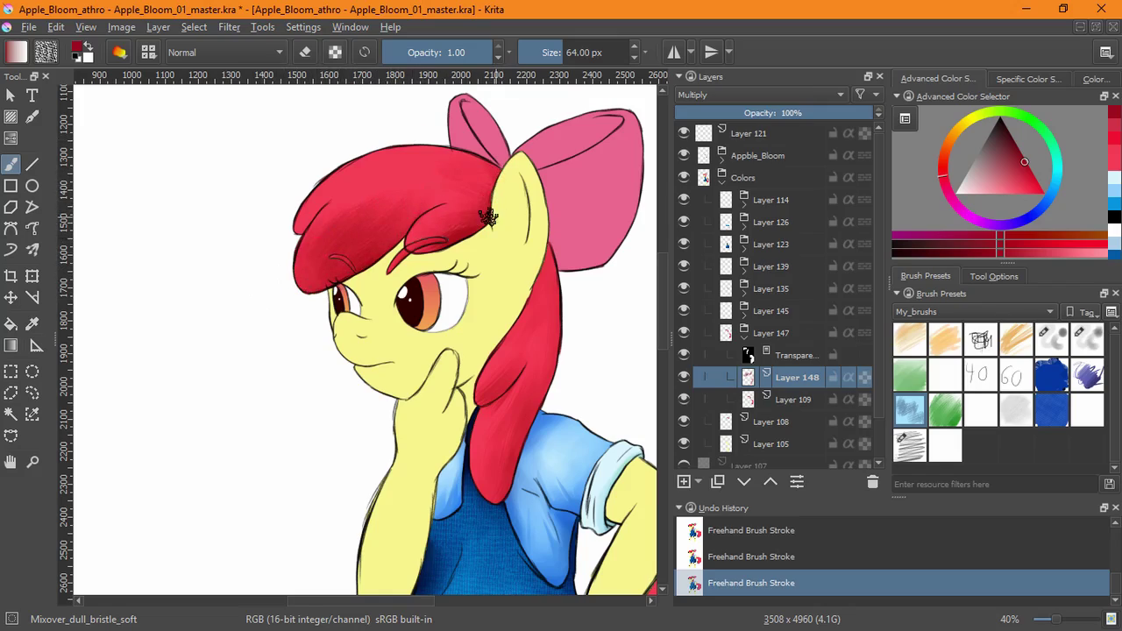
drag(366, 201, 298, 257)
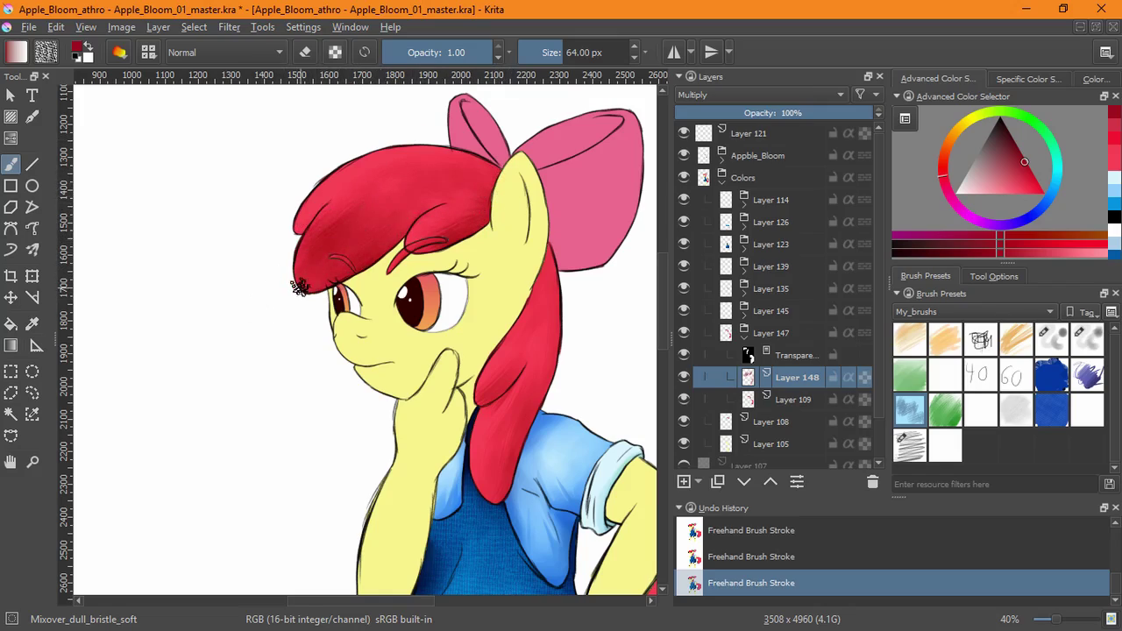
Paint dark red shadow strokes along the upper part and outer edge of the tail on Layer 148
drag(544, 544, 250, 287)
drag(351, 393, 434, 377)
drag(351, 363, 451, 358)
drag(354, 404, 461, 434)
mouse_move(443, 404)
mouse_down()
mouse_move(463, 477)
mouse_move(434, 556)
mouse_up()
drag(425, 392, 464, 526)
drag(413, 360, 480, 478)
mouse_move(443, 498)
mouse_down()
mouse_move(476, 350)
mouse_move(464, 451)
mouse_up()
mouse_move(586, 256)
mouse_down()
mouse_move(611, 329)
mouse_move(561, 501)
mouse_up()
Enlarge the brush to 105.50 px and shade the lower part of the tail down to its tip in dark red
scroll(561, 501, down, 3)
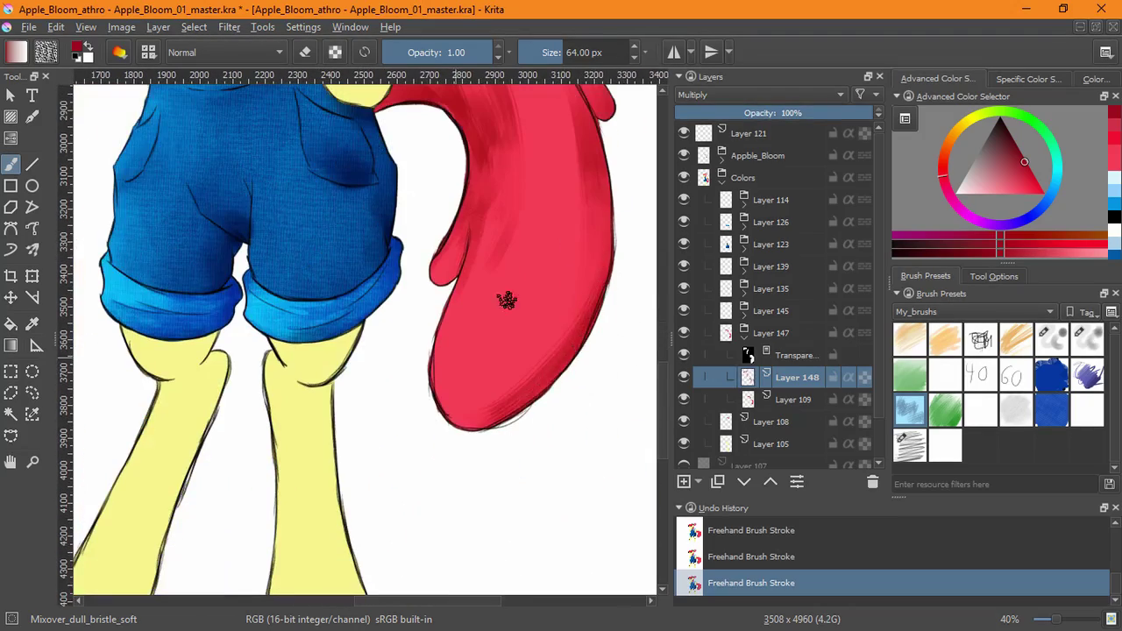
mouse_move(508, 306)
mouse_down()
mouse_move(476, 409)
mouse_move(544, 225)
mouse_move(491, 415)
mouse_up()
shift+drag(560, 242, 579, 243)
drag(565, 263, 460, 403)
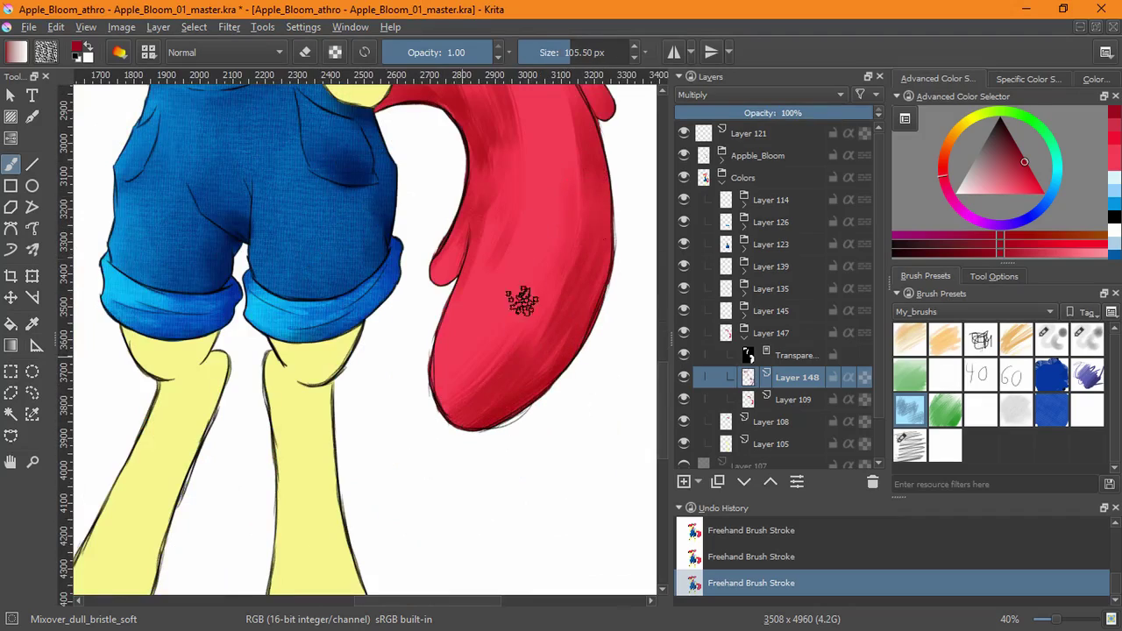
drag(523, 301, 430, 428)
drag(486, 246, 431, 418)
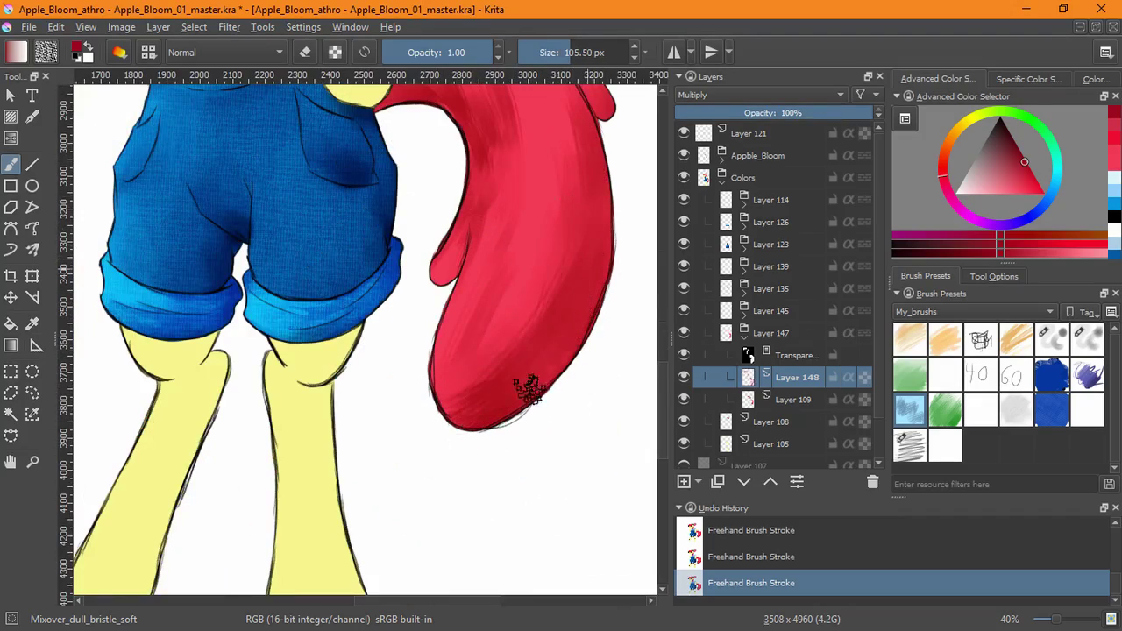
Add dark red strokes following the tail's upper curve from the hand down through its middle
scroll(526, 388, up, 2)
drag(434, 112, 546, 179)
drag(416, 161, 473, 246)
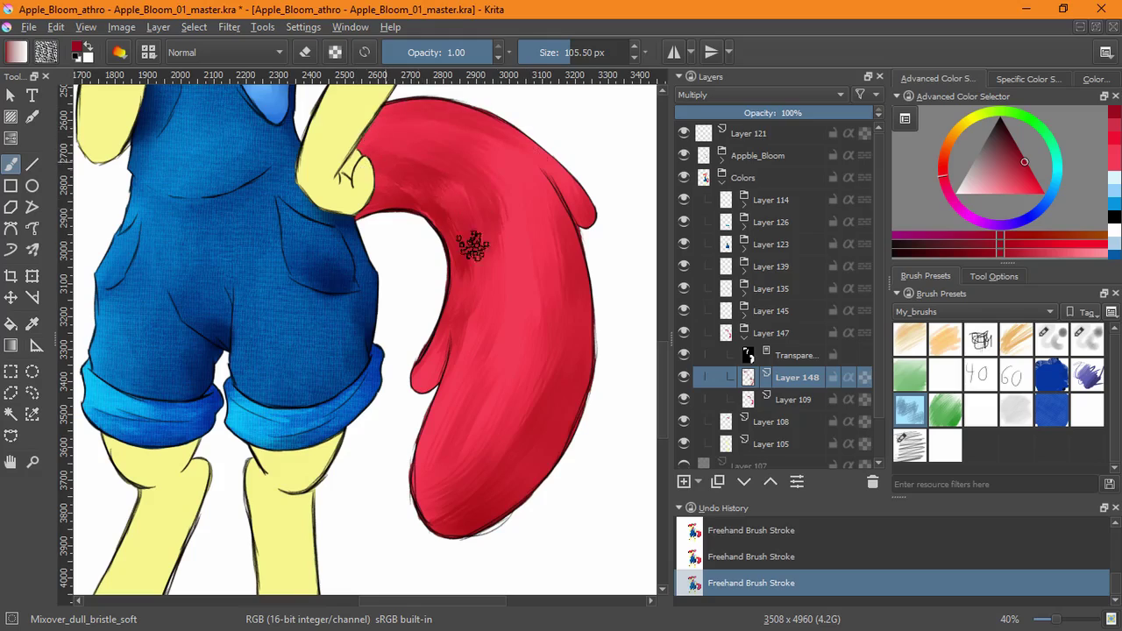
drag(450, 185, 484, 285)
drag(460, 166, 531, 351)
drag(493, 151, 551, 302)
Blend the tail's shadow strokes on Layer 148 with the Mixover_dull_bristle_soft_sug brush at 110.60 px
click(945, 410)
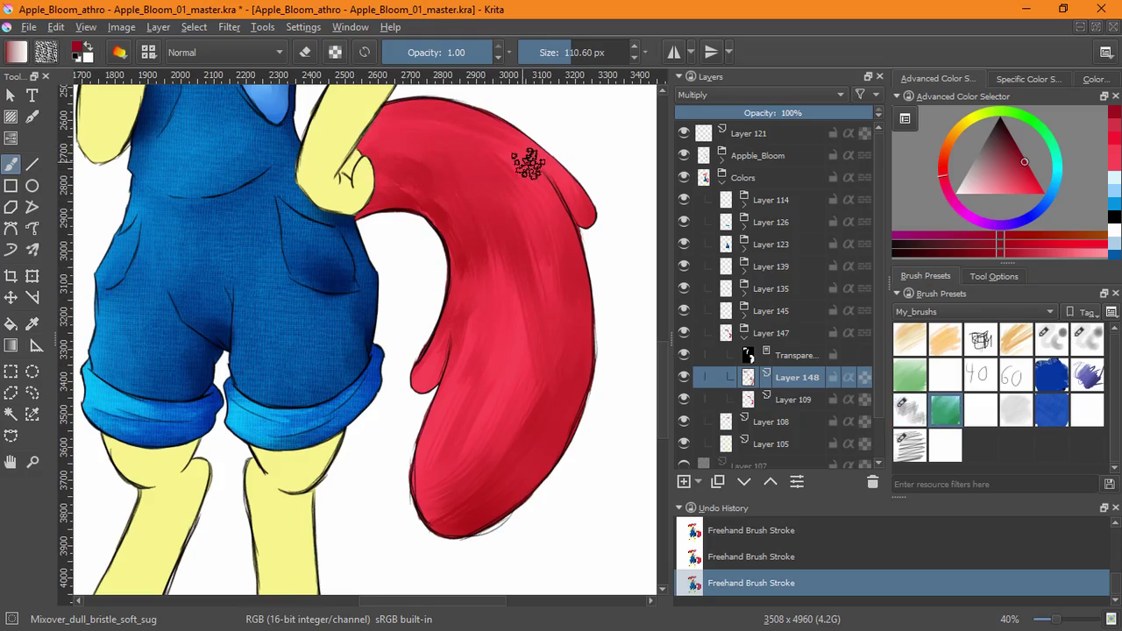
drag(506, 460, 456, 523)
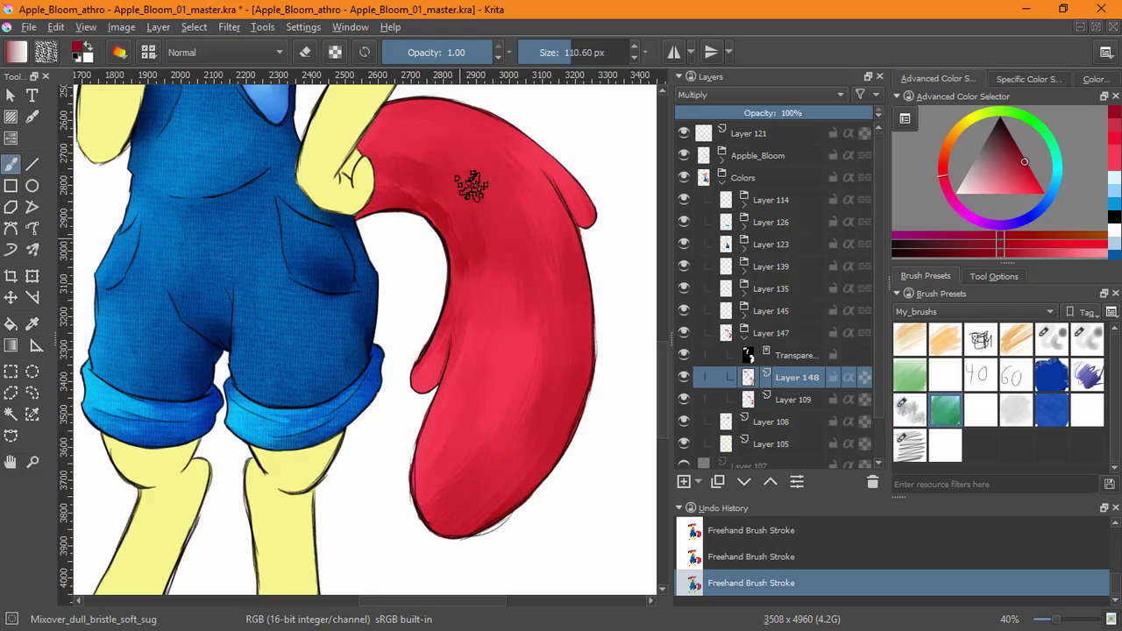
drag(539, 169, 559, 360)
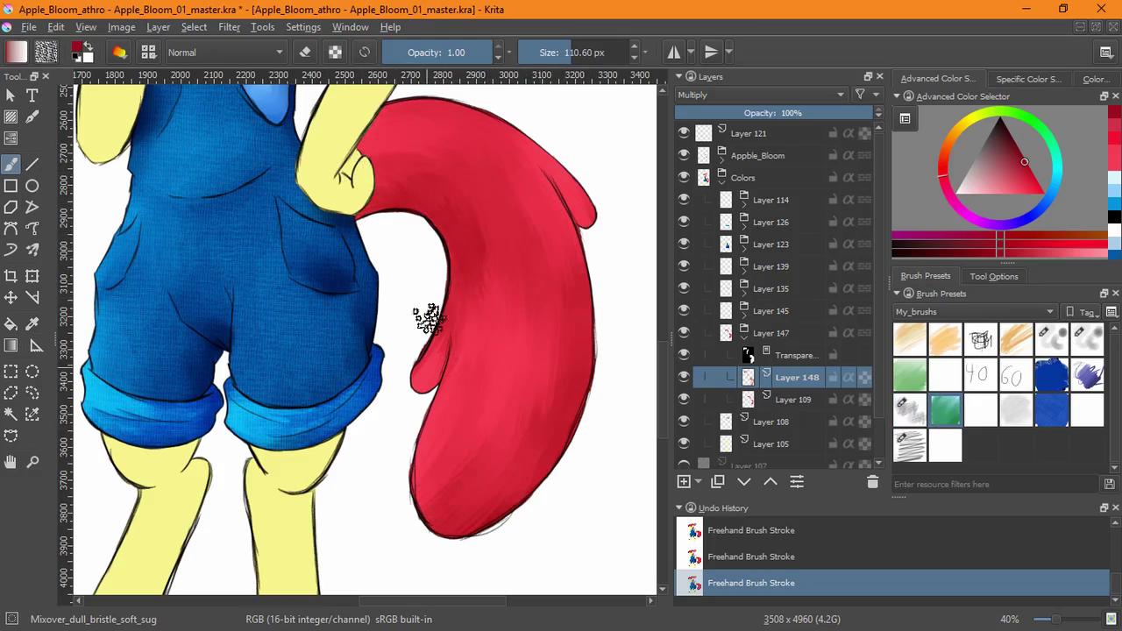
drag(504, 316, 425, 474)
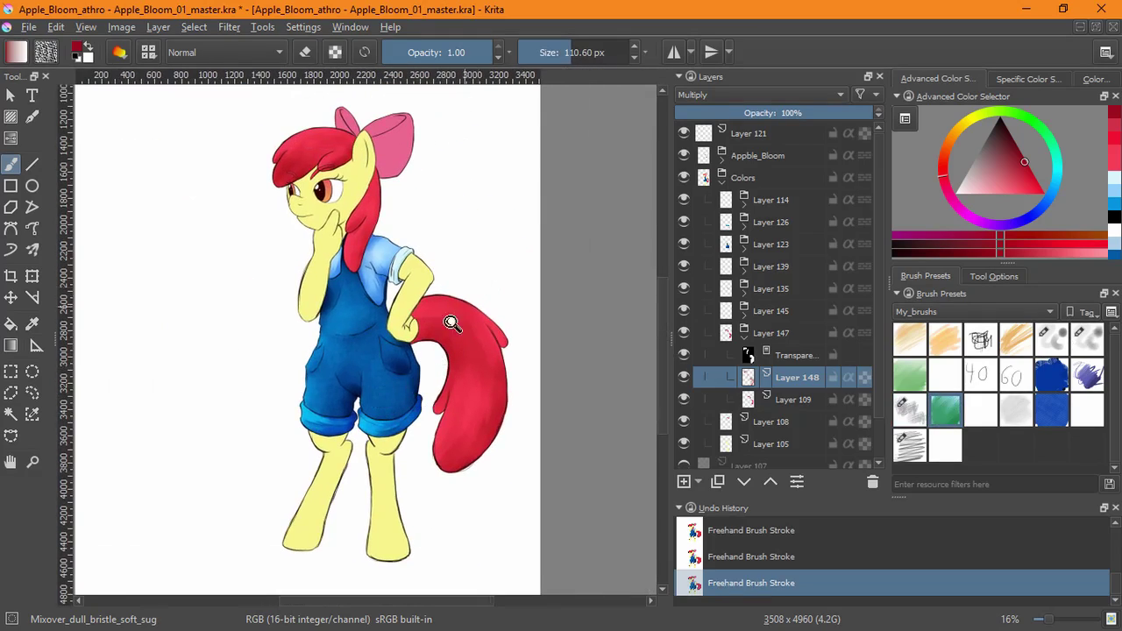
scroll(451, 324, up, 4)
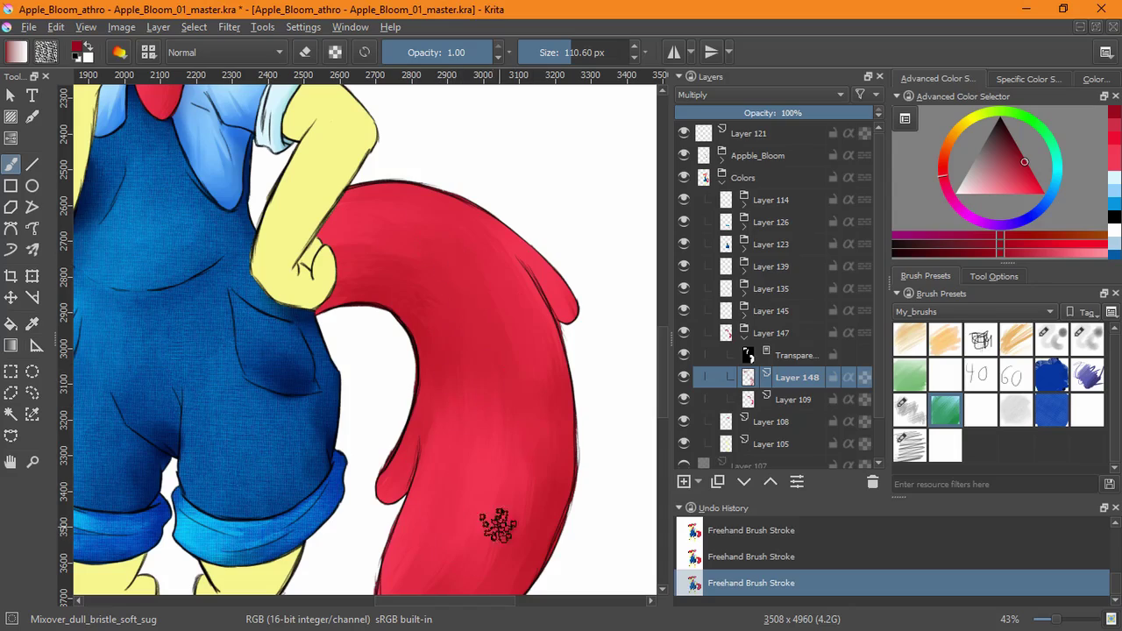
Add a Multiply layer above Layer 148 and choose the Mixover_dull_bristle_soft brush
scroll(566, 443, down, 3)
key(Insert)
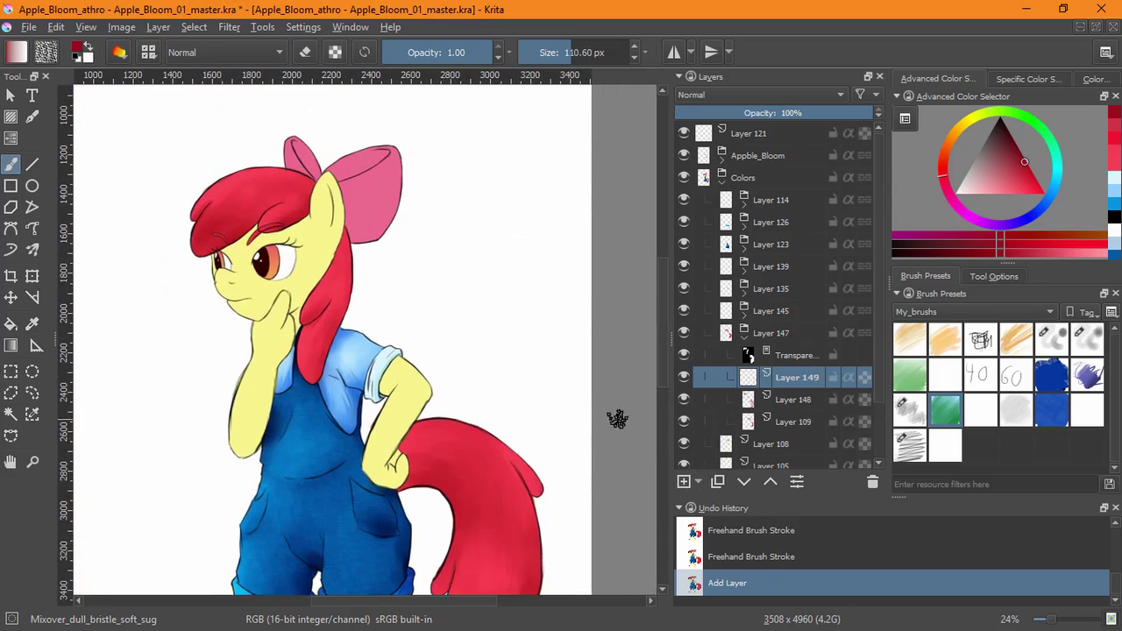
click(733, 95)
click(728, 203)
click(1052, 340)
click(910, 410)
Deepen the tail's shadow near the hand with dark red strokes on Layer 149 at 105.50 px
drag(420, 476, 435, 466)
drag(431, 466, 416, 479)
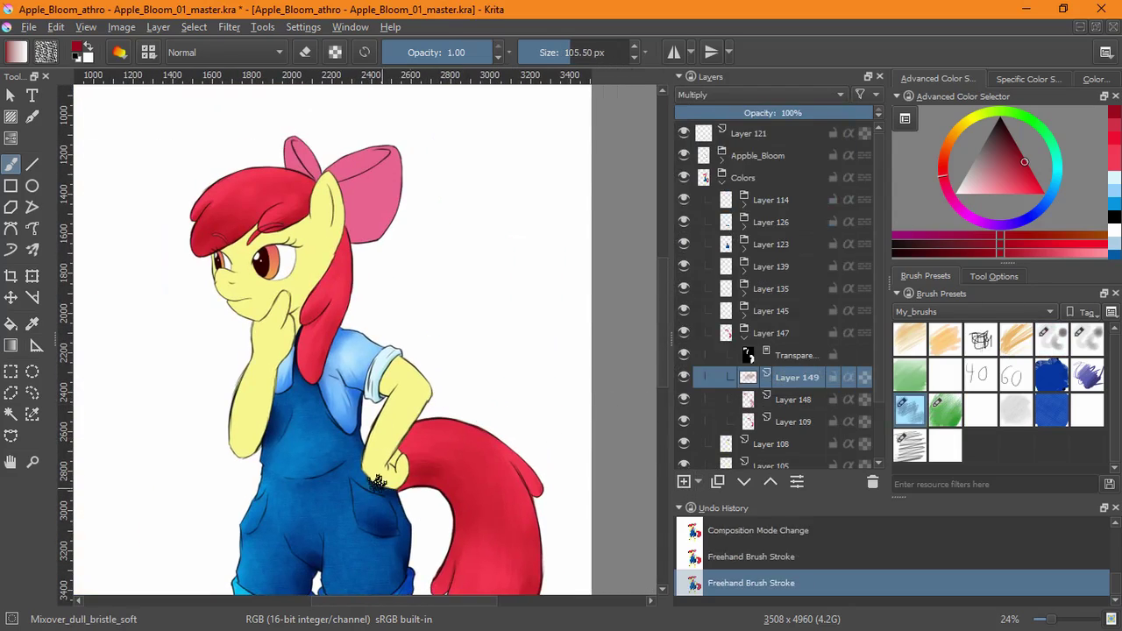
scroll(426, 541, down, 3)
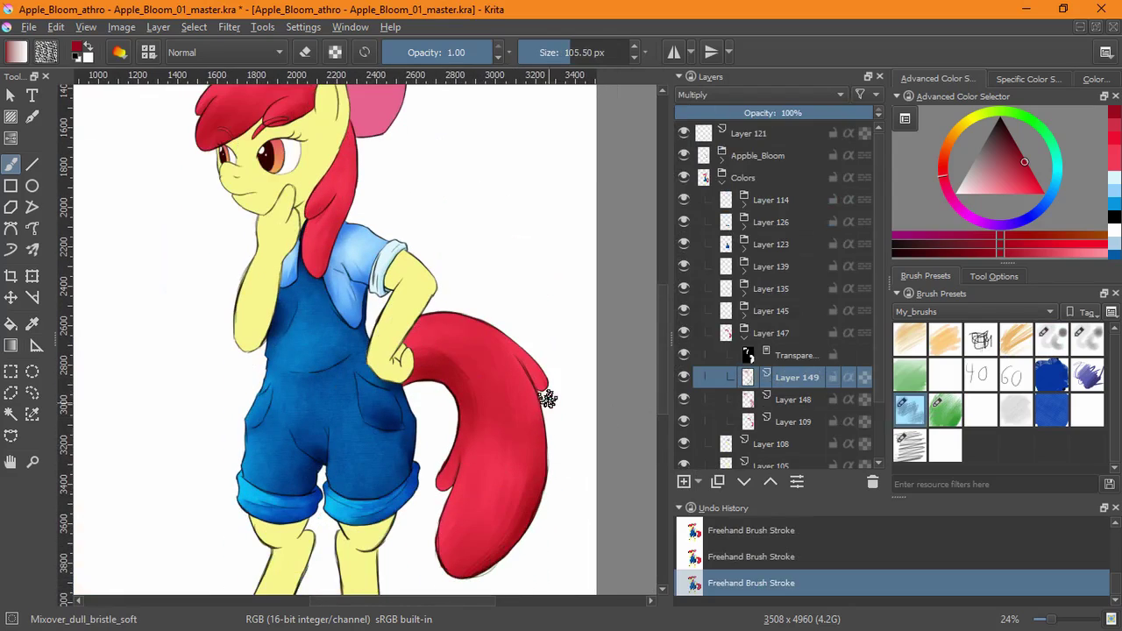
Reduce the brush to 64 px and paint dark red shadow strokes on the side lock and the fringe
drag(273, 222, 330, 388)
drag(421, 328, 412, 237)
drag(368, 197, 345, 197)
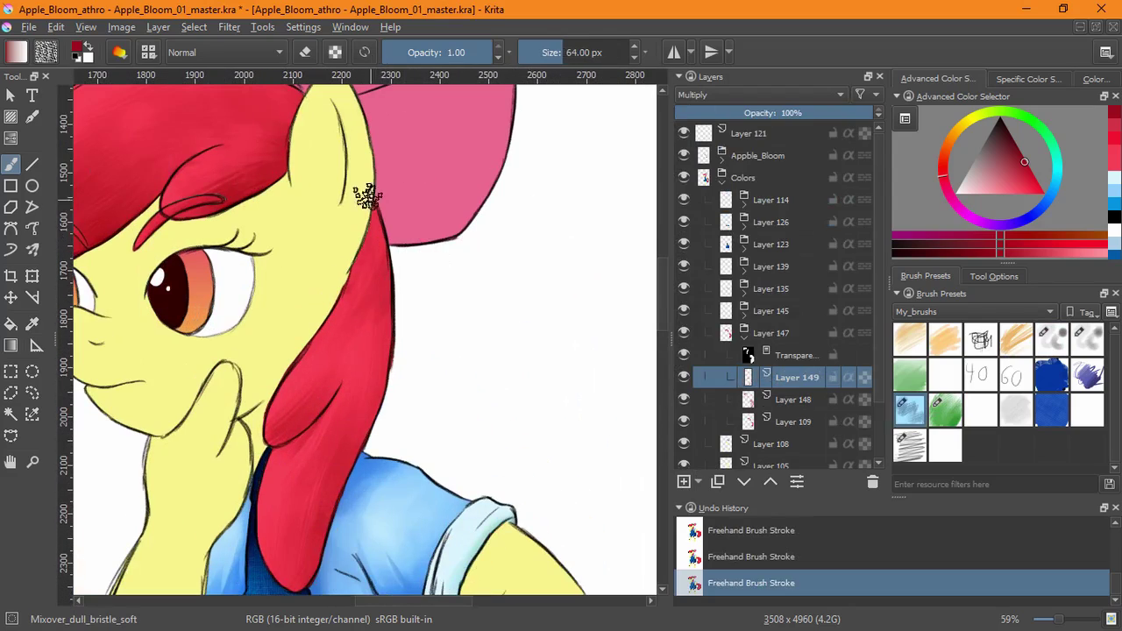
scroll(363, 442, down, 2)
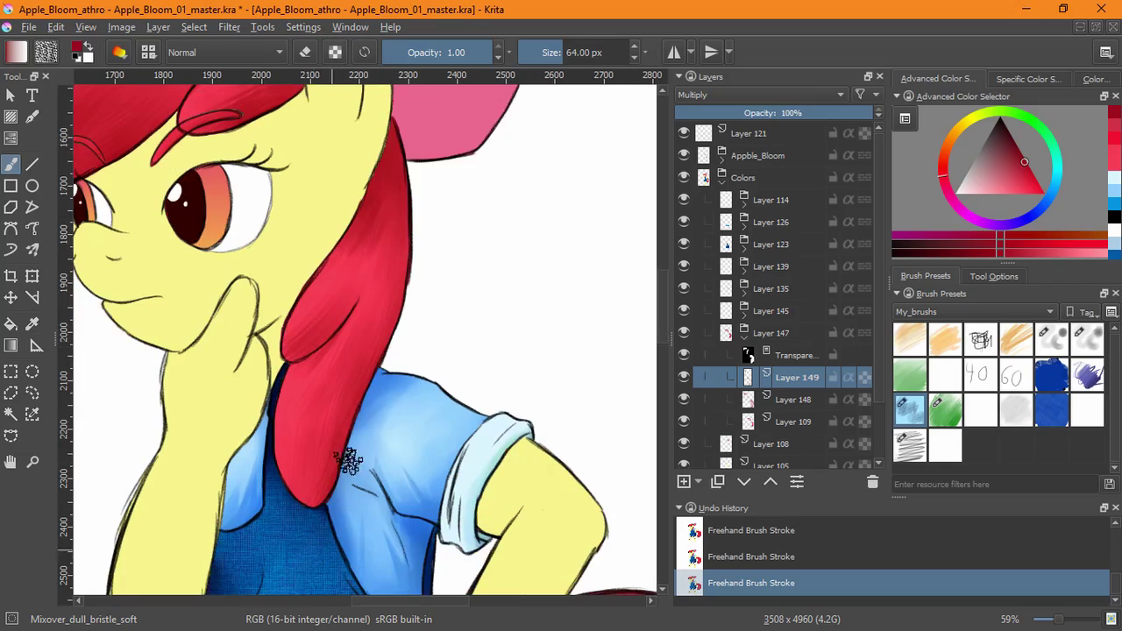
drag(372, 212, 501, 411)
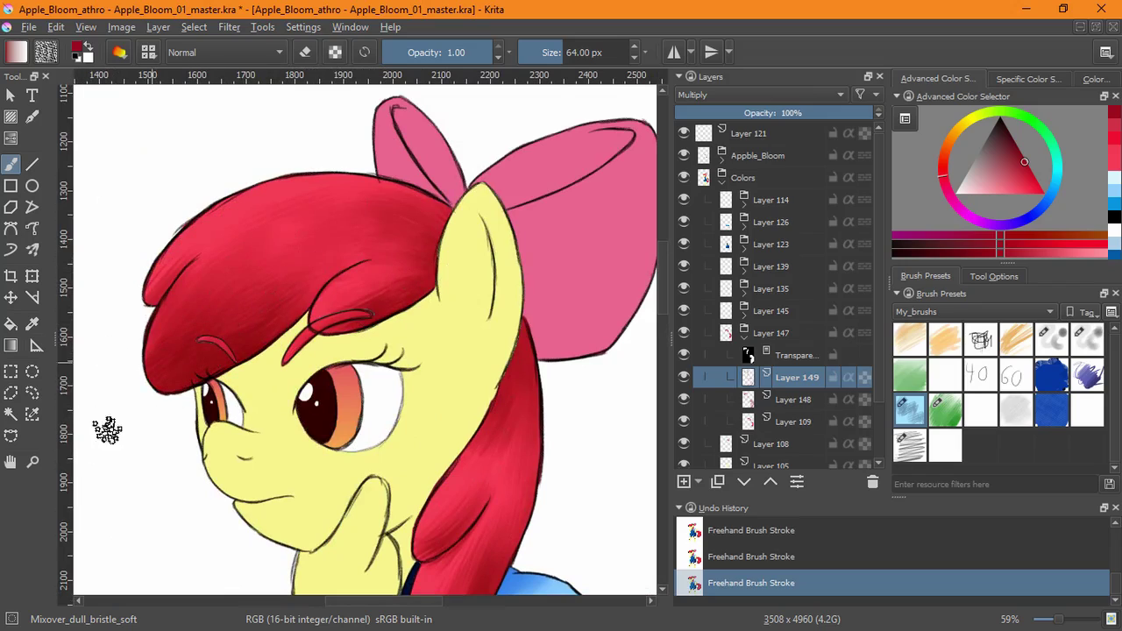
scroll(554, 351, down, 3)
Add a Screen layer above Layer 149 and sample the hair's base red with Layers 148 and 149 temporarily hidden
drag(555, 352, 473, 352)
key(Insert)
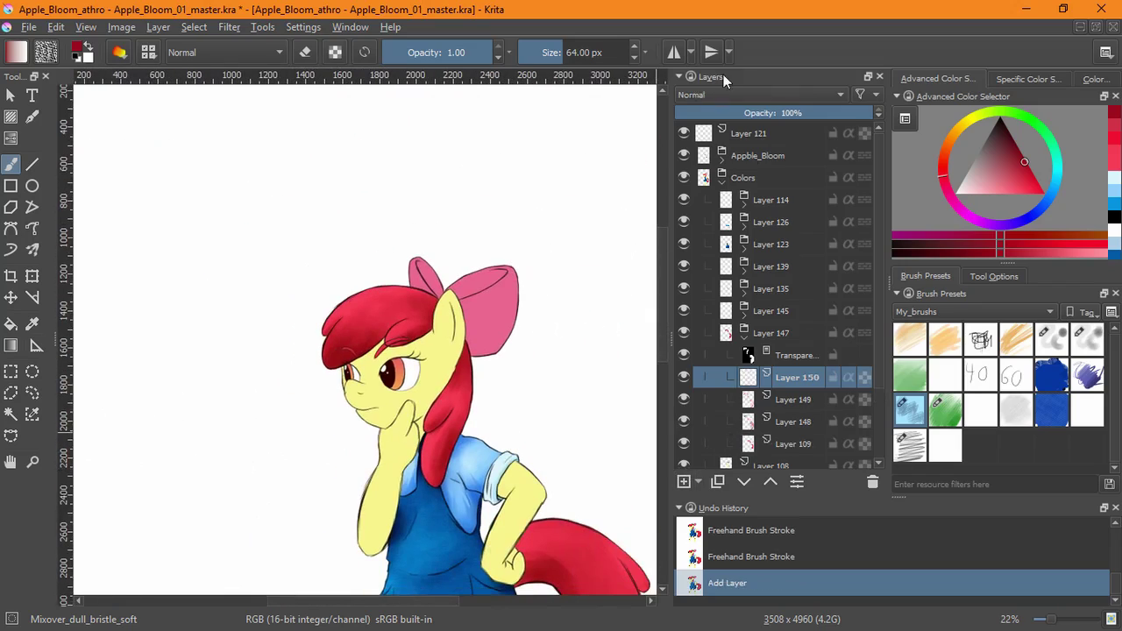
click(729, 95)
click(730, 263)
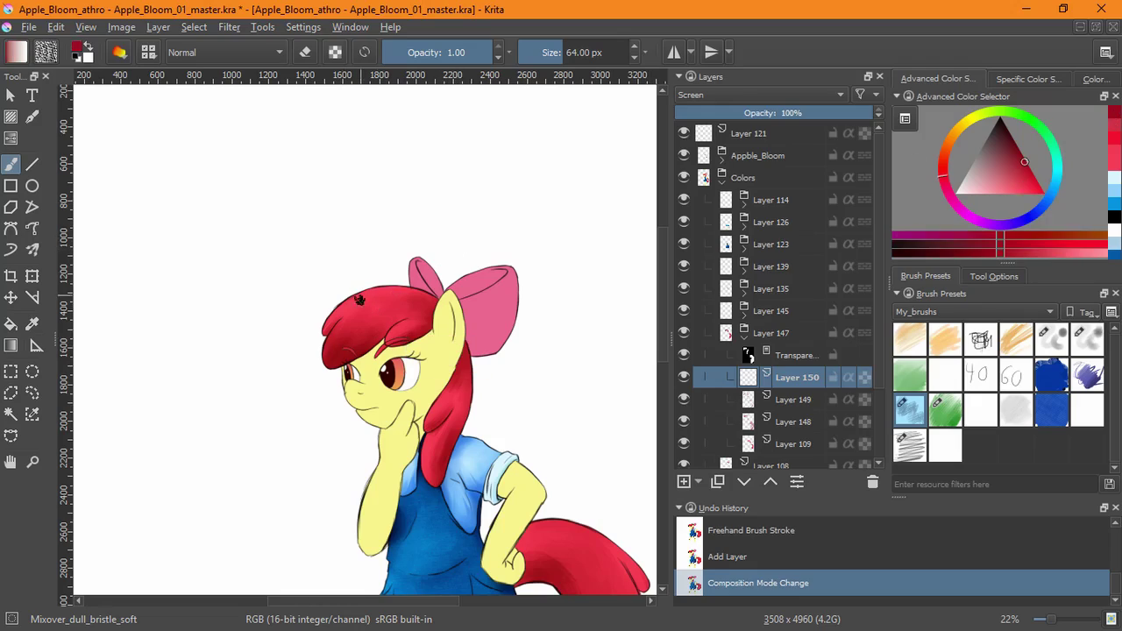
click(683, 420)
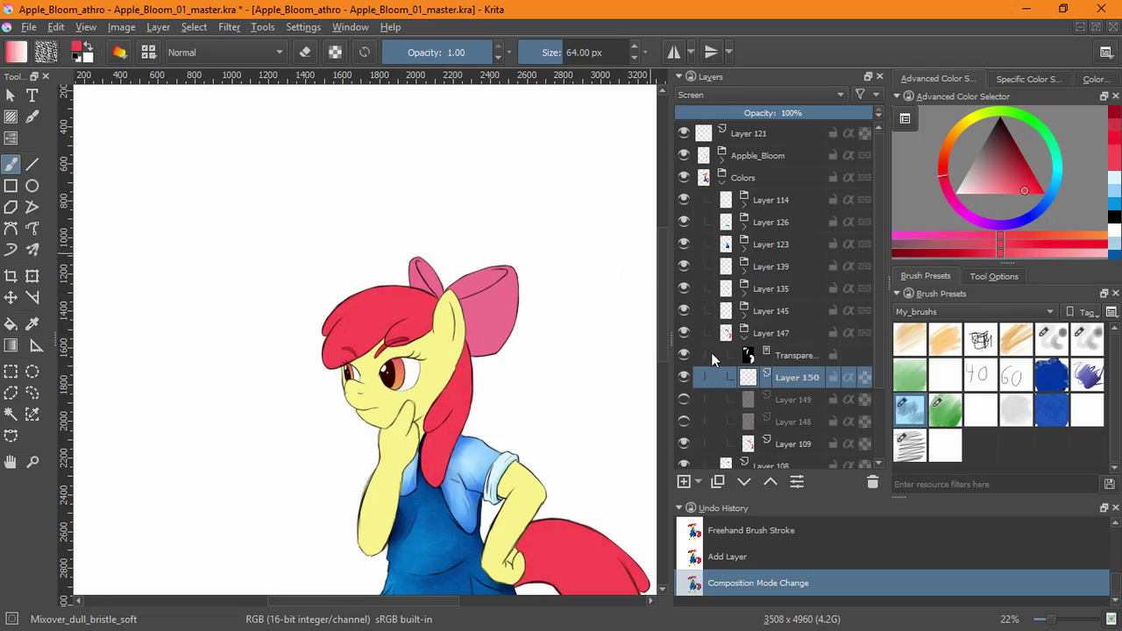
drag(684, 422, 683, 400)
Paint lighter red highlight strokes across the fringe on Layer 150 with the 64 px brush
drag(371, 304, 331, 337)
key(ctrl+z)
scroll(338, 363, up, 3)
drag(404, 255, 346, 305)
drag(405, 206, 336, 277)
drag(452, 255, 362, 305)
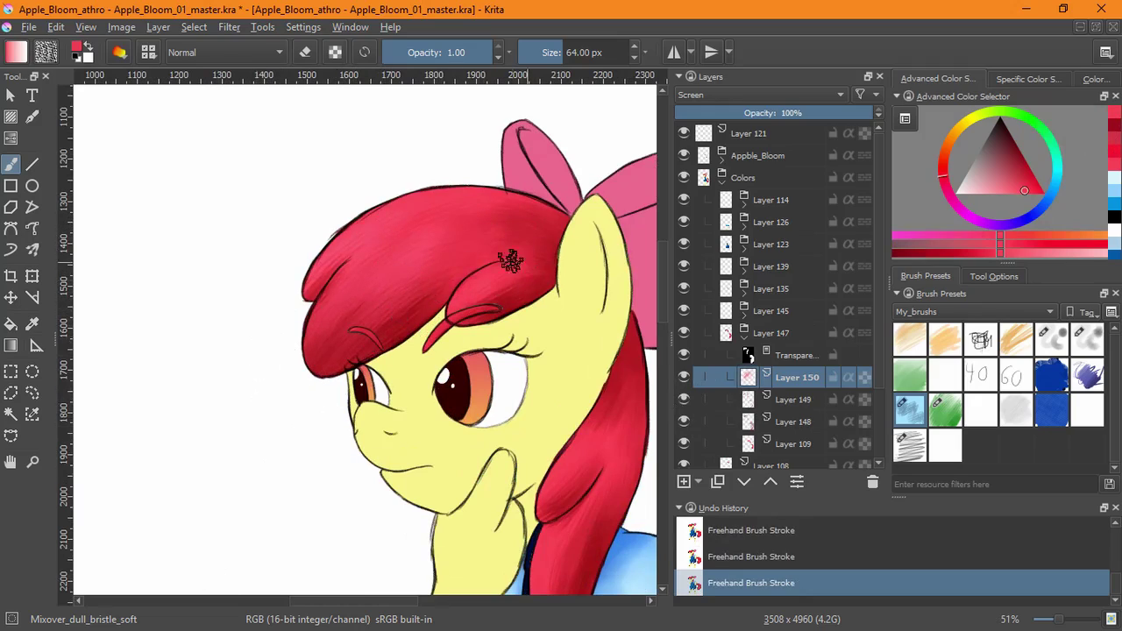
Highlight the side lock of hair and the tail in lighter red, enlarging the brush to 97.67 px for the tail
drag(499, 400, 237, 194)
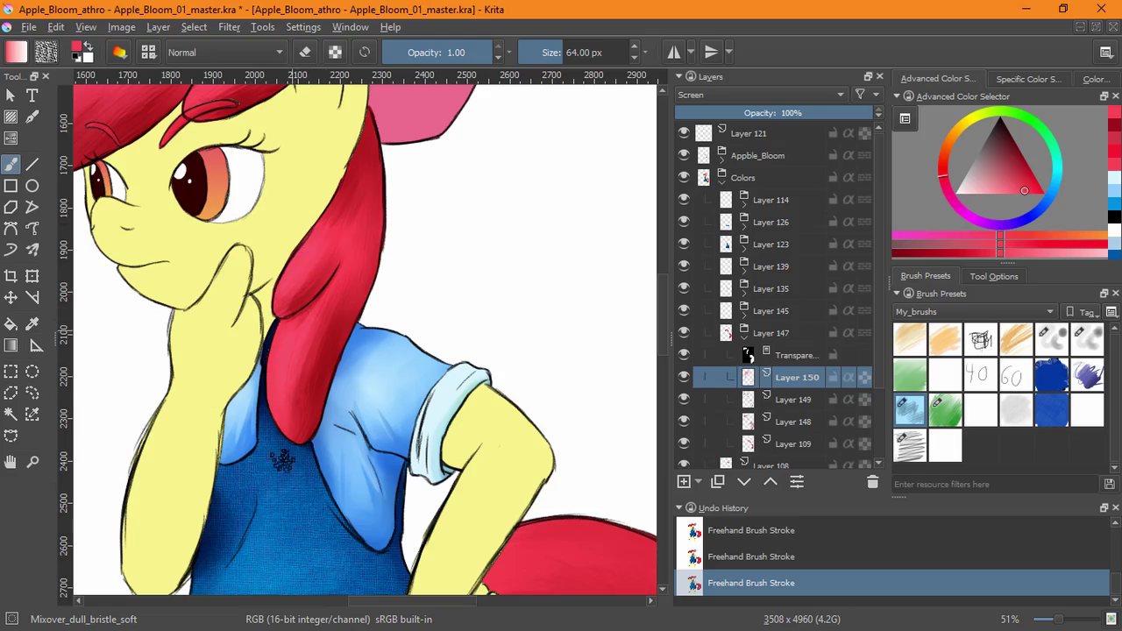
drag(486, 561, 340, 211)
mouse_move(570, 352)
mouse_down()
mouse_move(551, 455)
mouse_move(422, 483)
mouse_up()
drag(421, 483, 422, 454)
drag(404, 316, 412, 316)
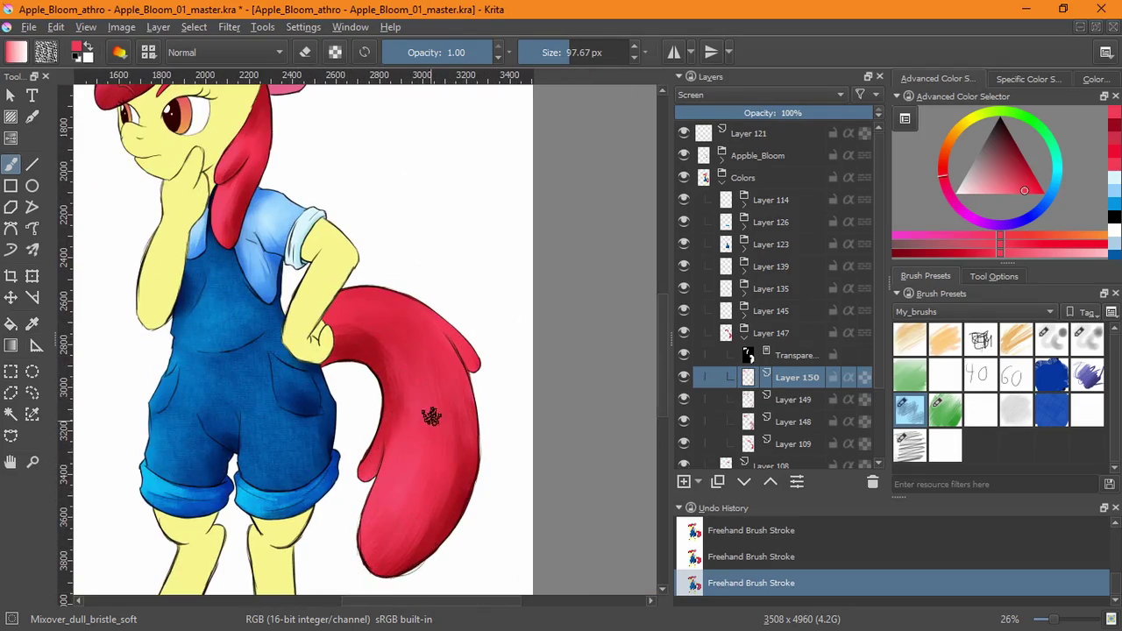
Add another layer above Layer 150 and set its blending mode to Screen
drag(442, 200, 508, 353)
click(683, 482)
click(695, 96)
click(690, 282)
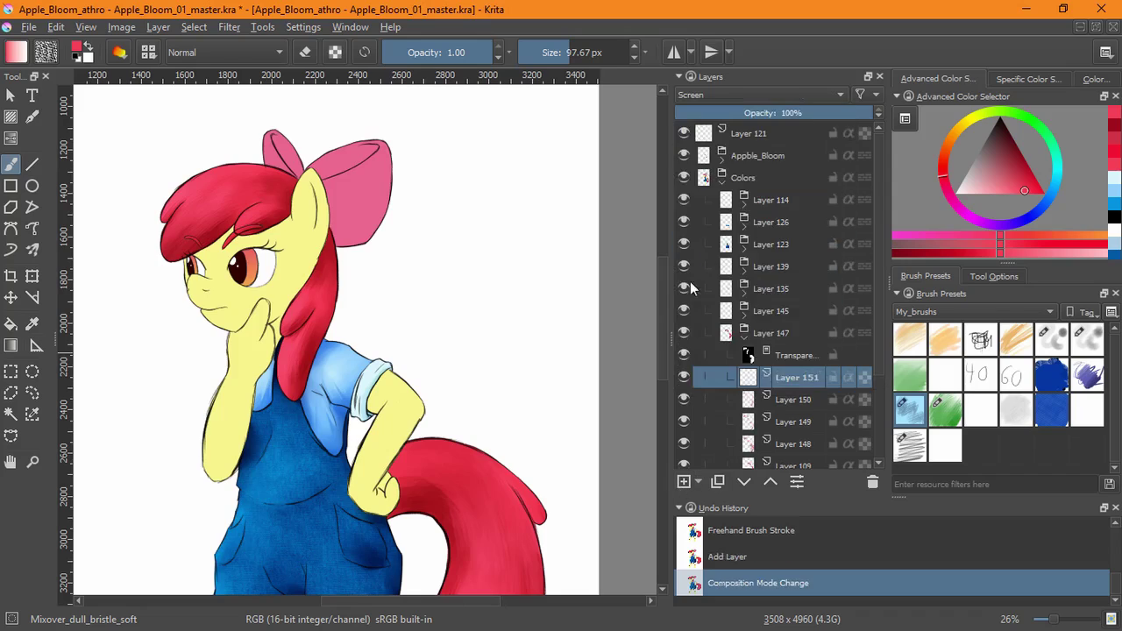
Paint stronger highlight strokes over the fringe and hair on Layer 151 with a 64 px brush
scroll(211, 219, up, 4)
drag(203, 207, 277, 336)
drag(282, 266, 204, 344)
drag(279, 272, 210, 338)
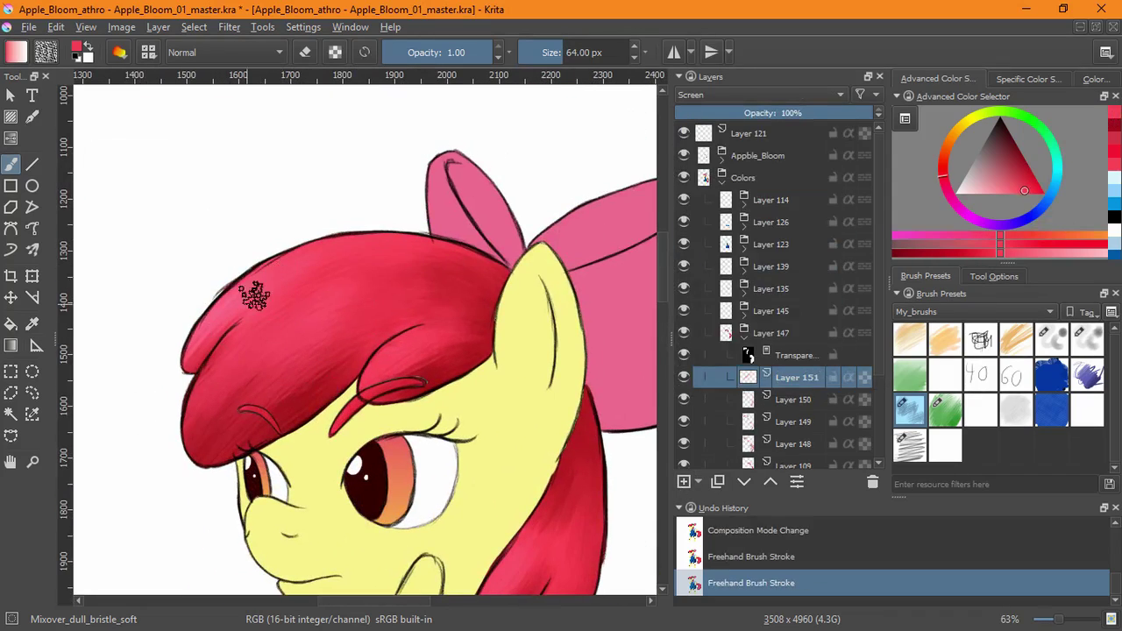
drag(282, 329, 198, 433)
drag(321, 326, 256, 384)
scroll(392, 423, down, 2)
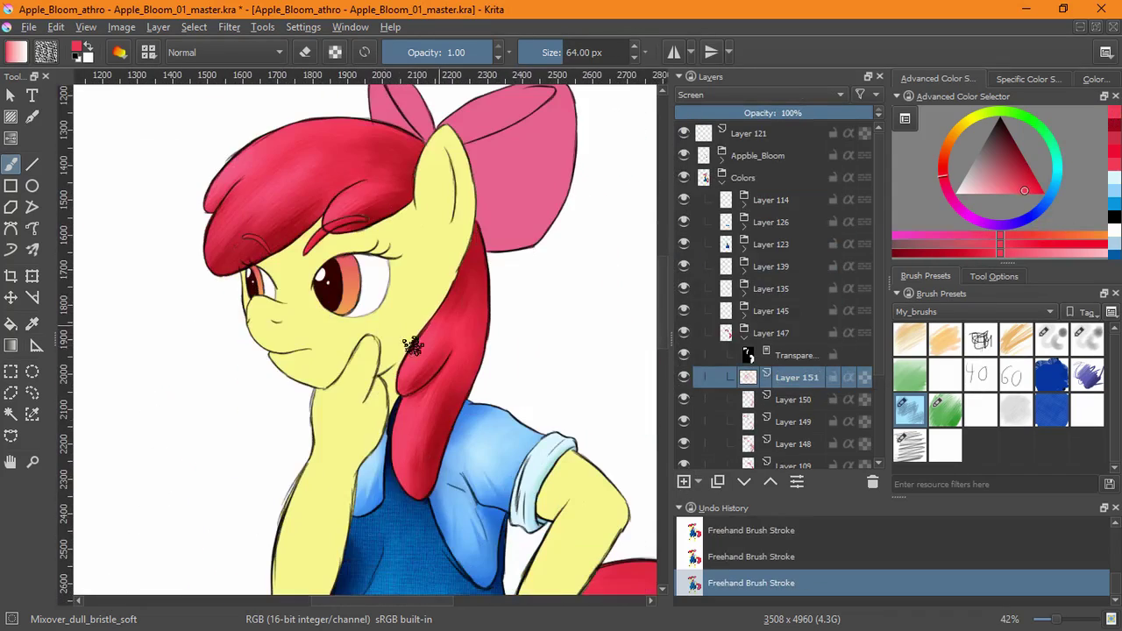
scroll(536, 322, down, 4)
Put the bow's Layer 108 into its own group and mask the group with a transparency mask of the bow's opaque area
drag(609, 309, 508, 311)
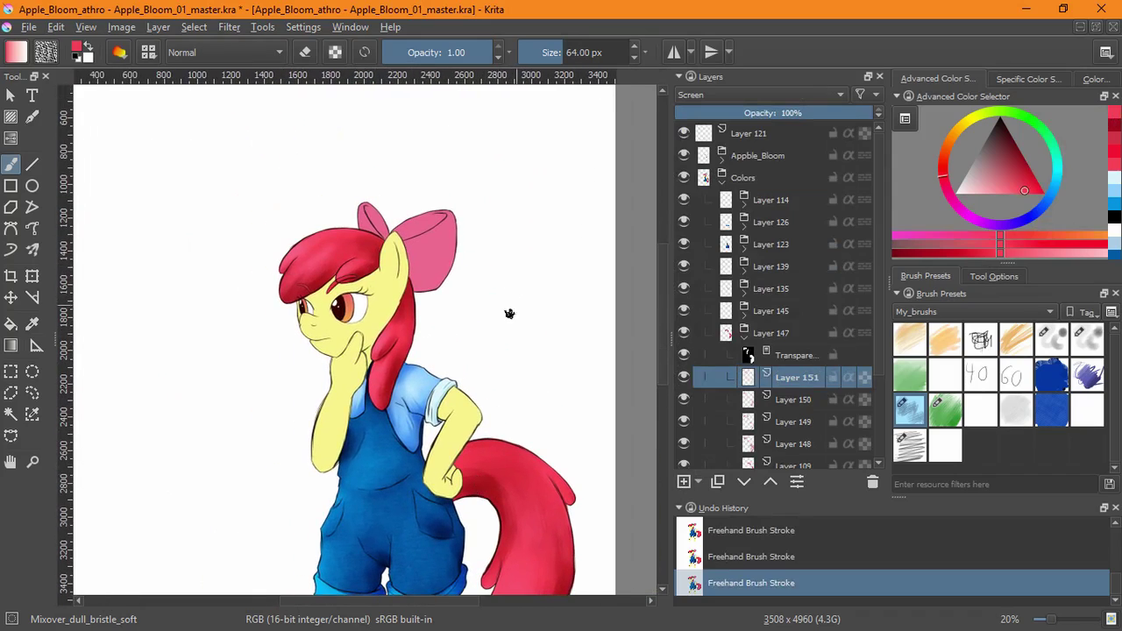
click(744, 338)
click(770, 355)
key(ctrl+g)
click(193, 26)
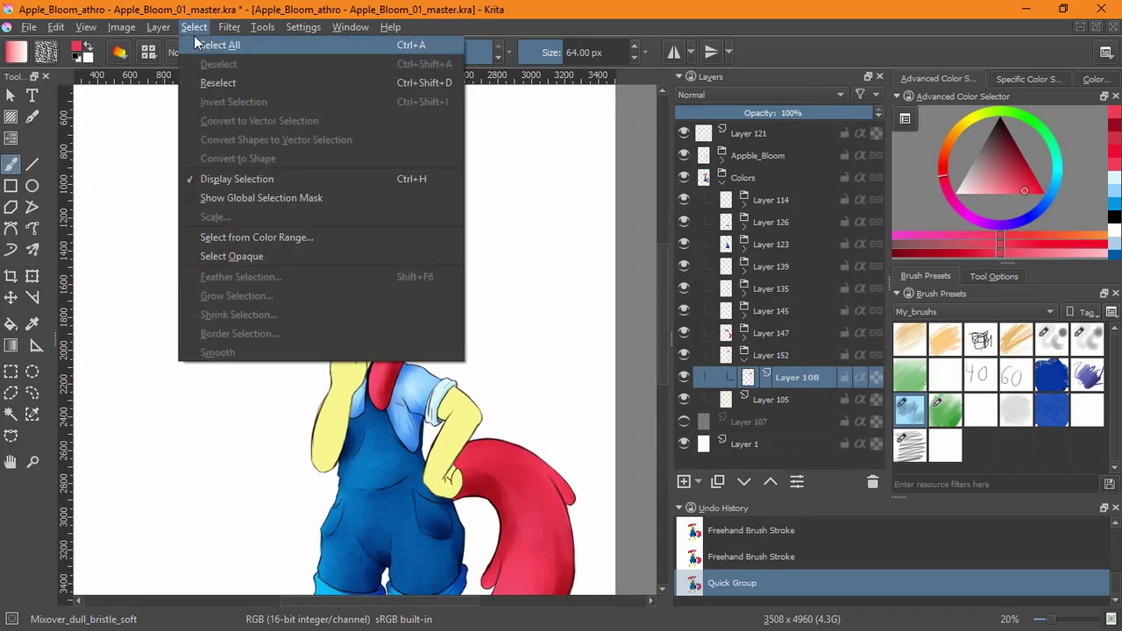
key(Escape)
click(698, 481)
click(728, 565)
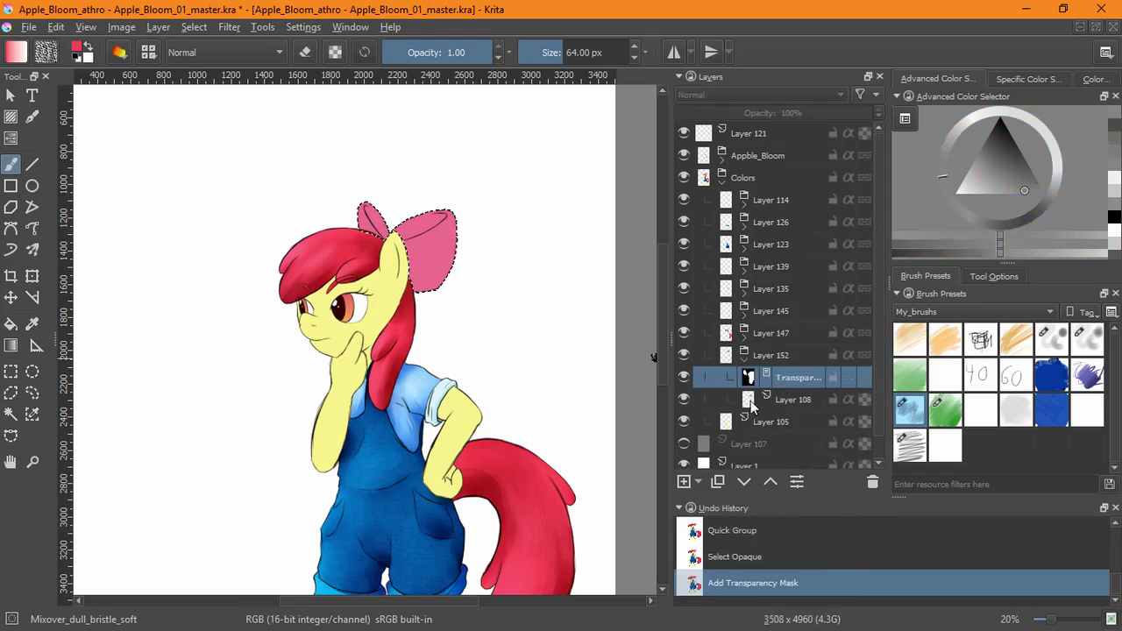
click(194, 26)
click(218, 64)
Add a Multiply layer above Layer 108 and choose the Bristles_pencil brush
click(684, 481)
click(758, 94)
click(771, 210)
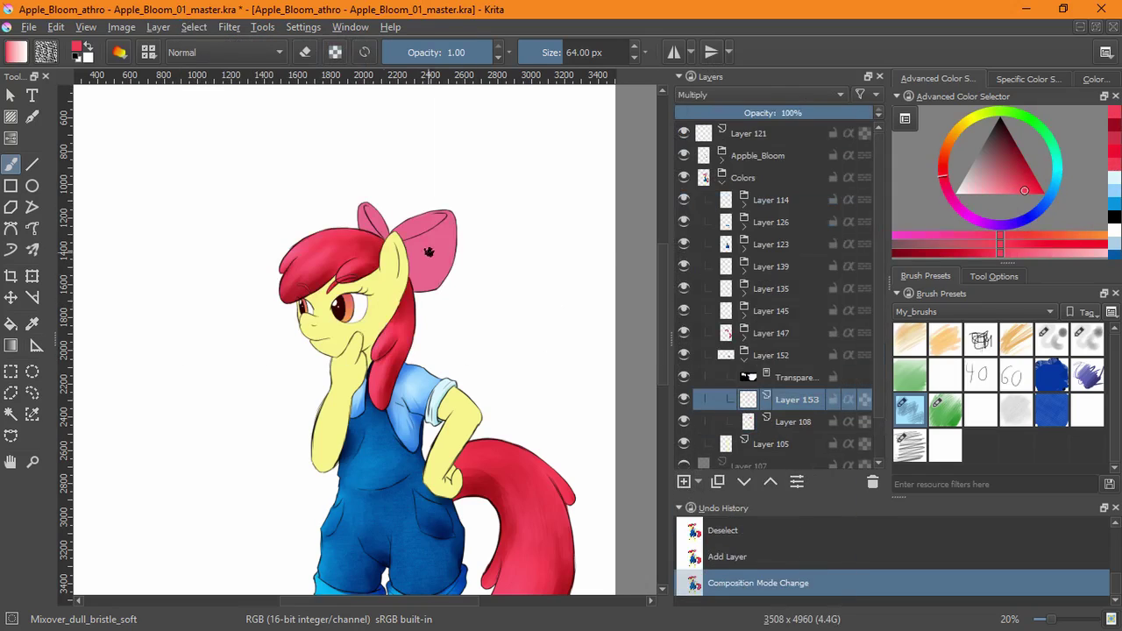
click(1052, 339)
Sample the bow's pink and shade both bow loops on Layer 153 with the brush at 80.54 px
drag(443, 249, 426, 287)
drag(465, 285, 471, 206)
key(ctrl+z)
ctrl+click(430, 303)
drag(463, 247, 412, 384)
key(ctrl+z)
mouse_move(460, 237)
mouse_down()
mouse_move(456, 291)
mouse_move(386, 382)
mouse_up()
mouse_move(363, 256)
mouse_down()
mouse_move(438, 216)
mouse_move(347, 263)
mouse_up()
mouse_move(279, 231)
mouse_down()
mouse_move(308, 275)
mouse_move(269, 202)
mouse_up()
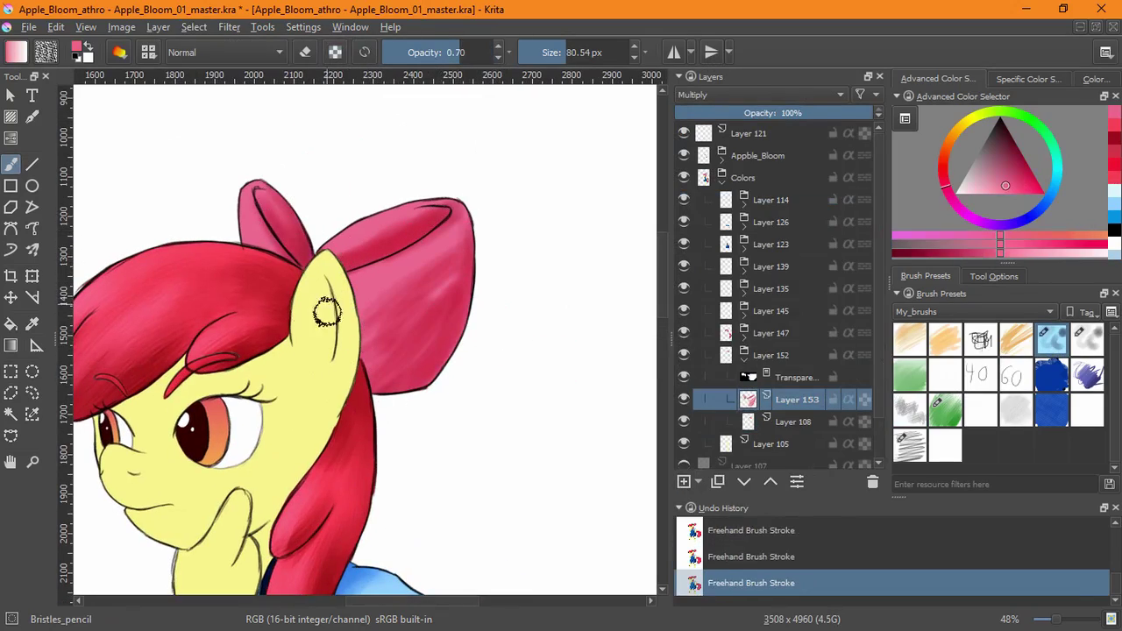
Smooth the bow's shadow strokes with the Bristles_pencil_smug brush at 96.34 px
click(1087, 340)
mouse_move(386, 279)
mouse_down()
mouse_move(392, 302)
mouse_move(447, 238)
mouse_move(367, 361)
mouse_up()
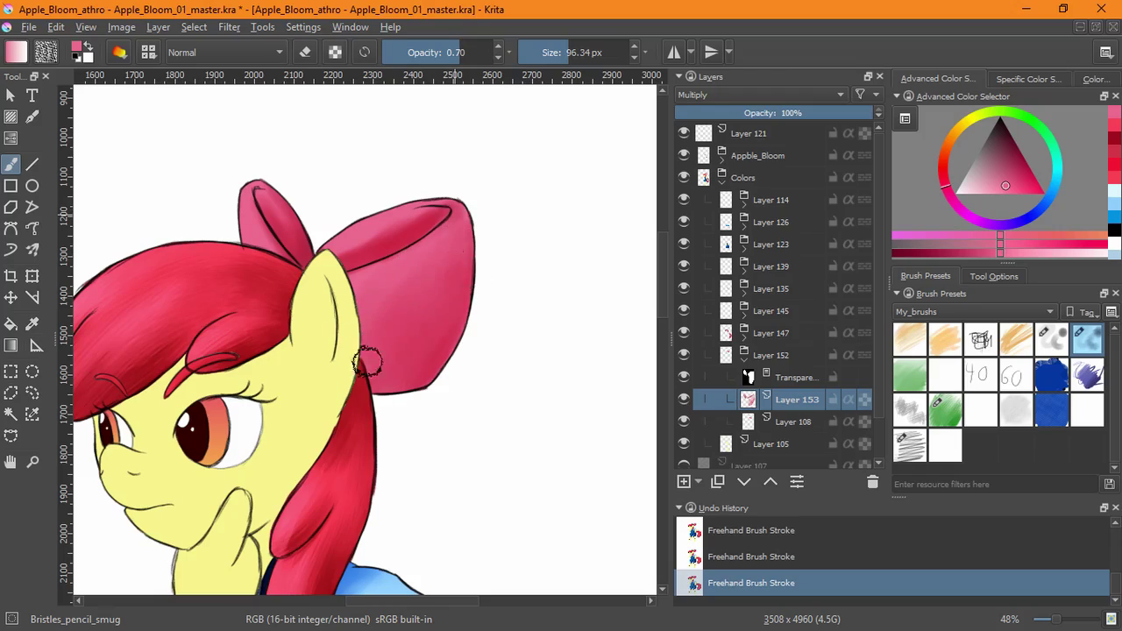
mouse_move(466, 207)
mouse_down()
mouse_move(386, 235)
mouse_move(319, 290)
mouse_up()
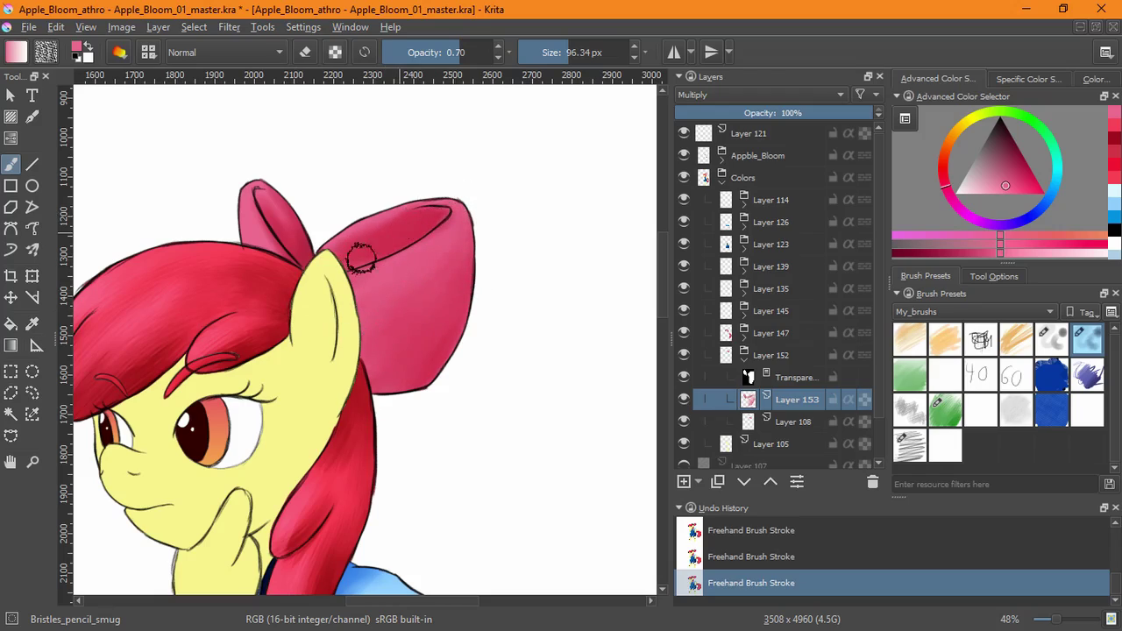
Add a second Multiply layer above Layer 153 and switch back to the Bristles_pencil brush
key(Insert)
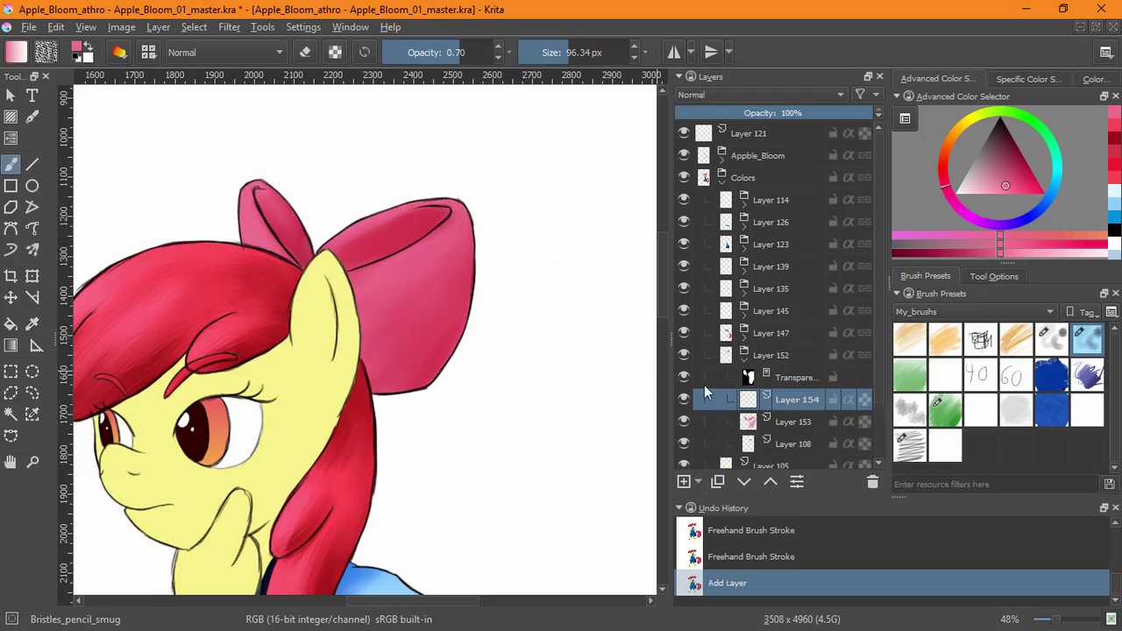
click(758, 94)
click(713, 213)
key(/)
Paint deeper shadows on the bow's lower edge, inner fold and small loop, and blend them with Bristles_pencil_smug
drag(411, 360, 460, 311)
drag(443, 214, 386, 249)
drag(303, 263, 279, 222)
click(1089, 342)
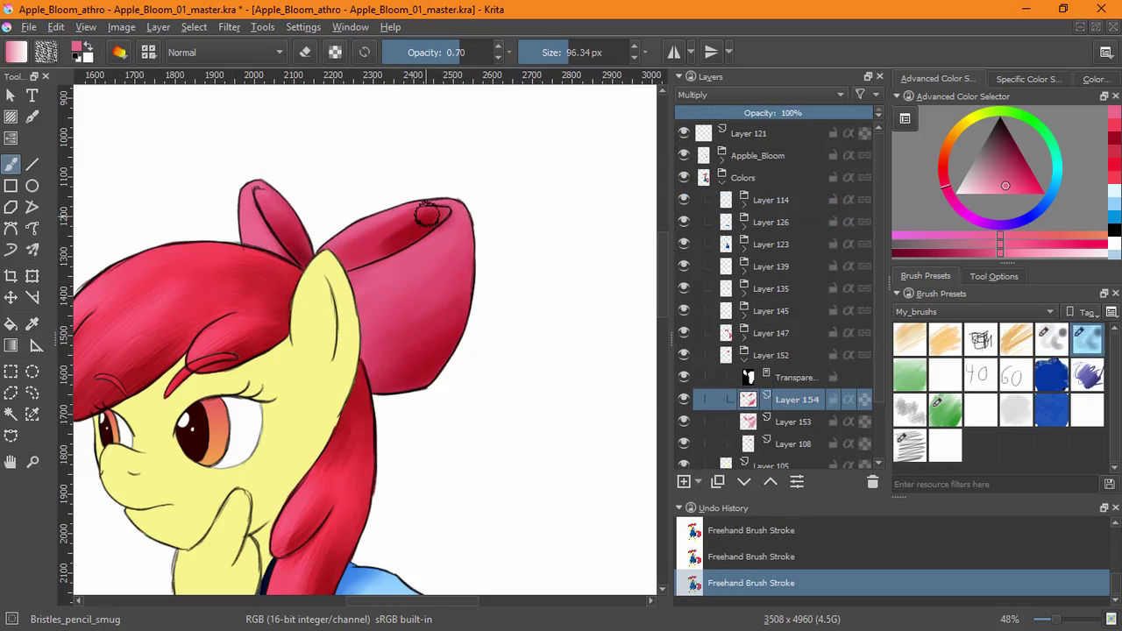
Add a Screen layer above Layer 154 and switch back to the Bristles_pencil brush
click(686, 485)
click(694, 96)
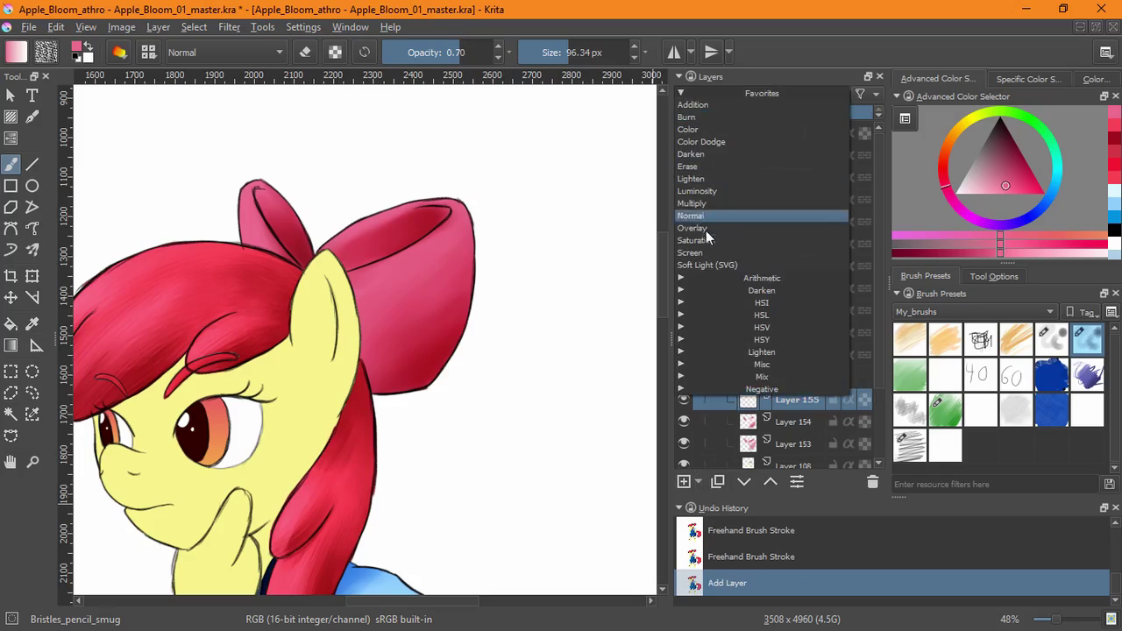
click(706, 252)
key(/)
Paint pink highlights on the small loop and the upper part of the large bow loop at 80.54 px
drag(248, 237, 249, 194)
drag(339, 242, 399, 210)
mouse_move(388, 212)
mouse_down()
mouse_move(451, 203)
mouse_move(371, 267)
mouse_up()
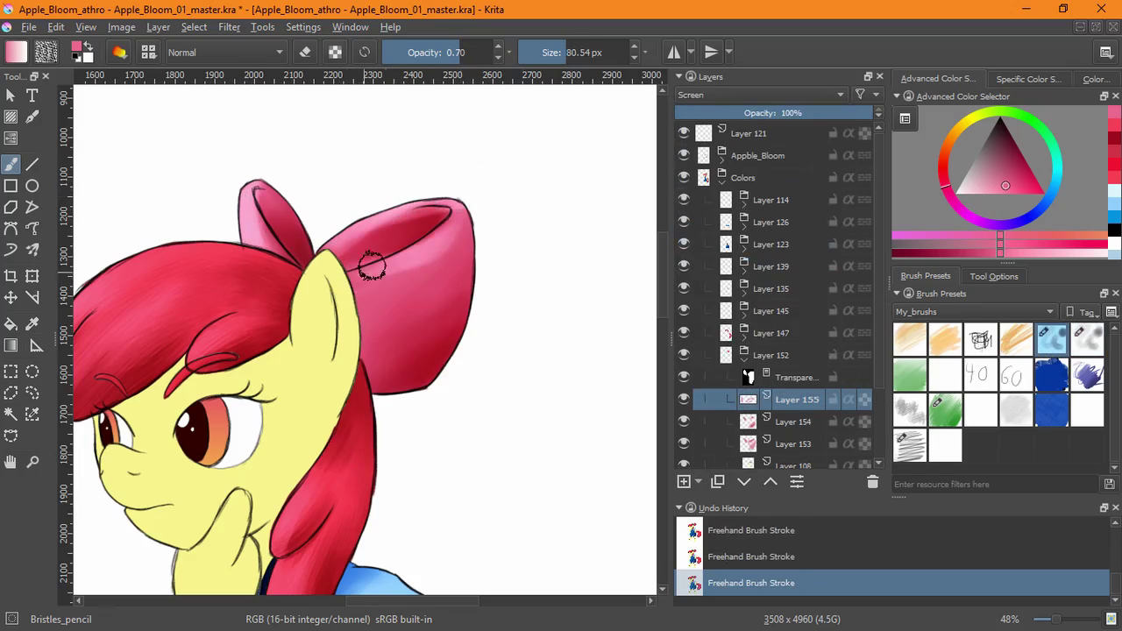
Blend the bow's highlights on Layer 155 with the Bristles_pencil_smug brush at 96.34 px
key(/)
drag(430, 223, 348, 267)
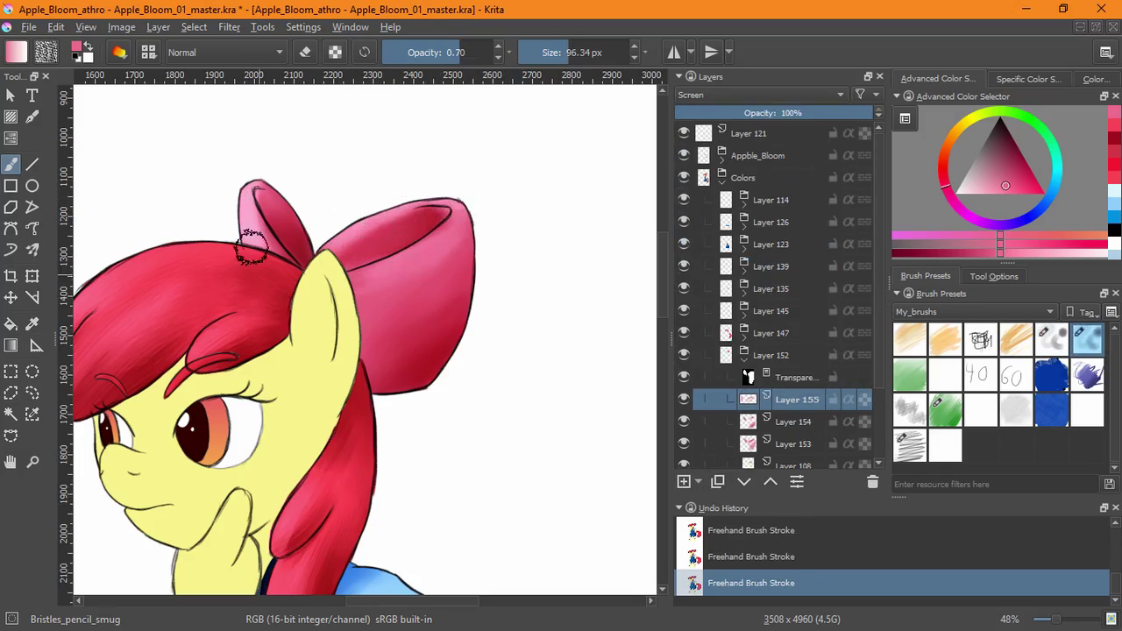
drag(461, 298, 415, 394)
drag(432, 354, 399, 250)
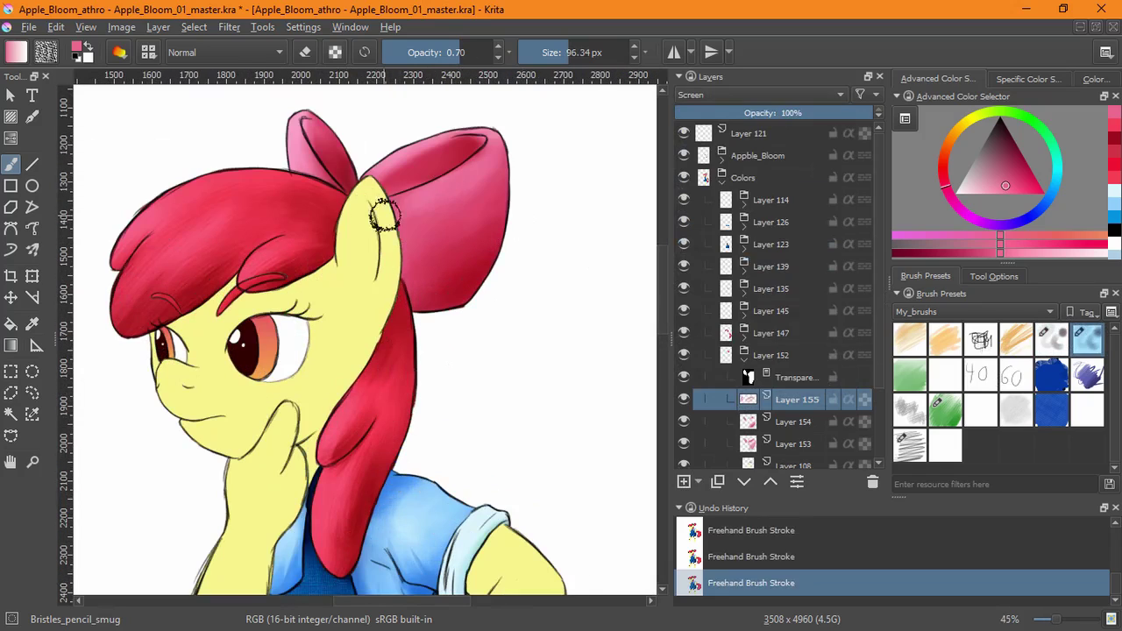
drag(561, 297, 537, 395)
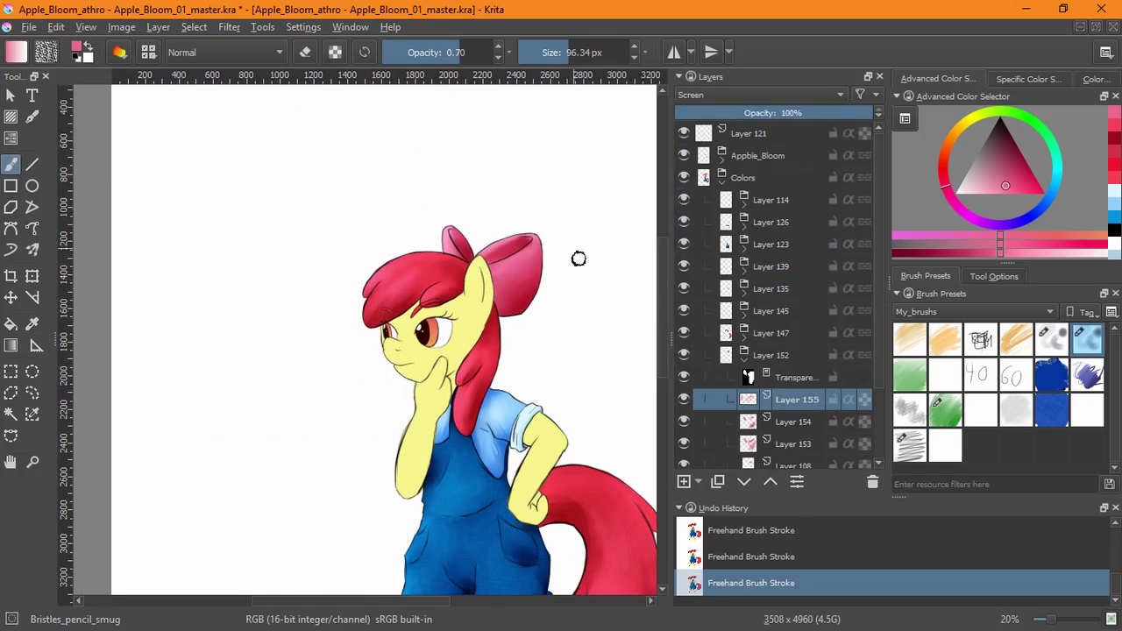
Put the skin's Layer 105 into its own group and mask the group with a transparency mask of the skin's opaque area
drag(601, 384, 539, 312)
click(745, 360)
click(768, 375)
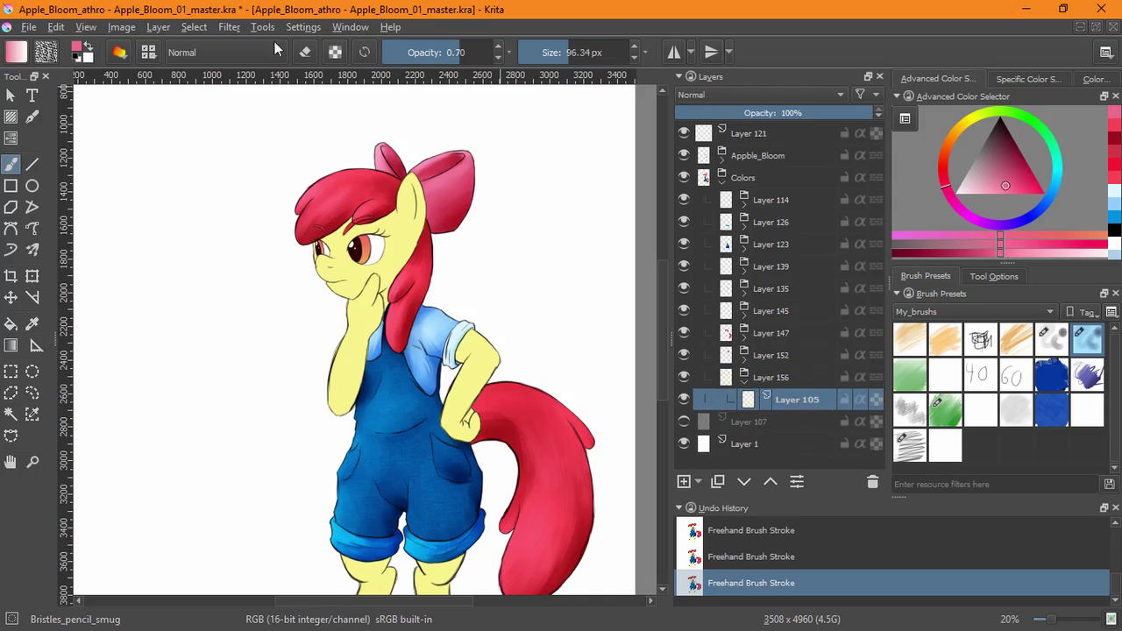
click(195, 28)
click(278, 261)
click(775, 379)
click(699, 482)
click(733, 554)
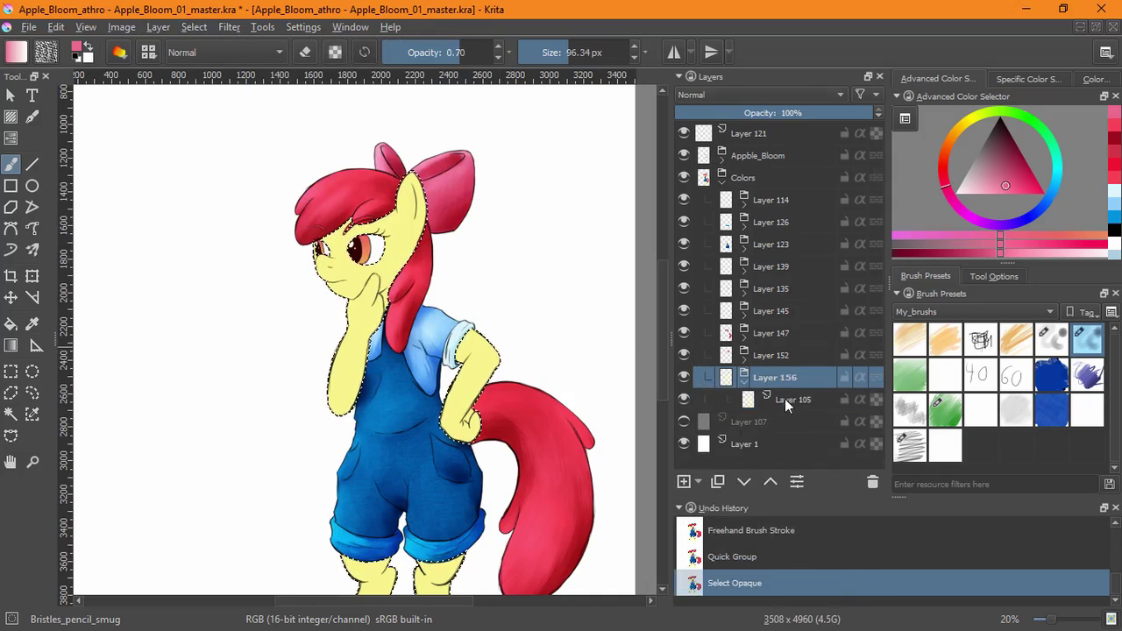
click(193, 27)
click(219, 63)
Set up skin shading with the sampled skin yellow, a Multiply layer above Layer 105 and the Mixover_dull_bristle_soft brush
click(753, 425)
ctrl+click(476, 365)
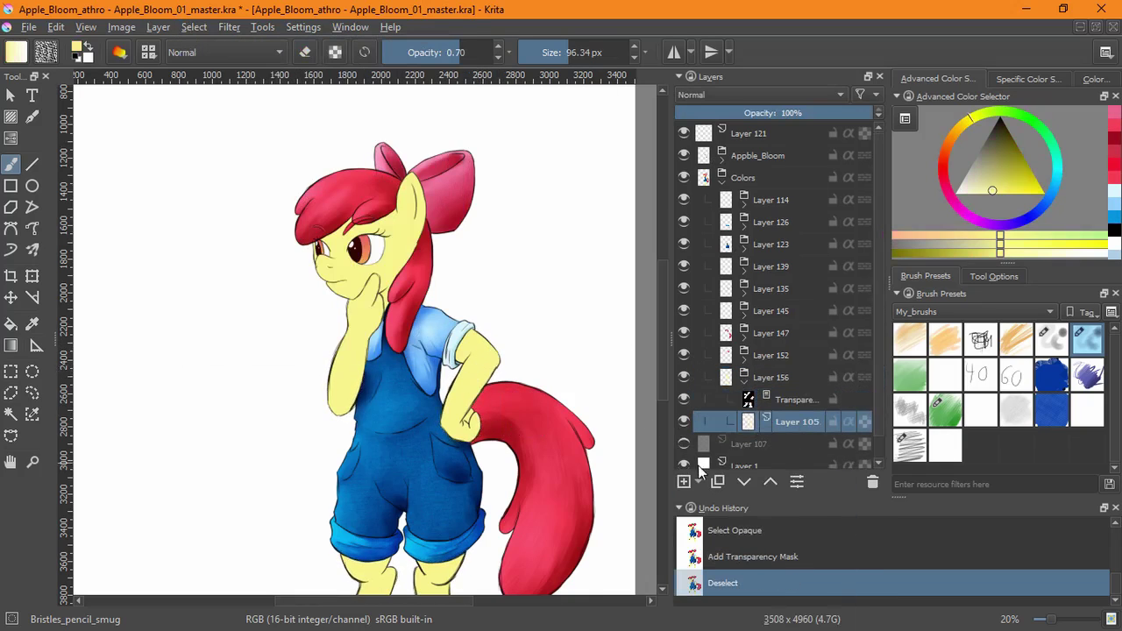
click(685, 481)
click(754, 95)
click(731, 200)
click(910, 410)
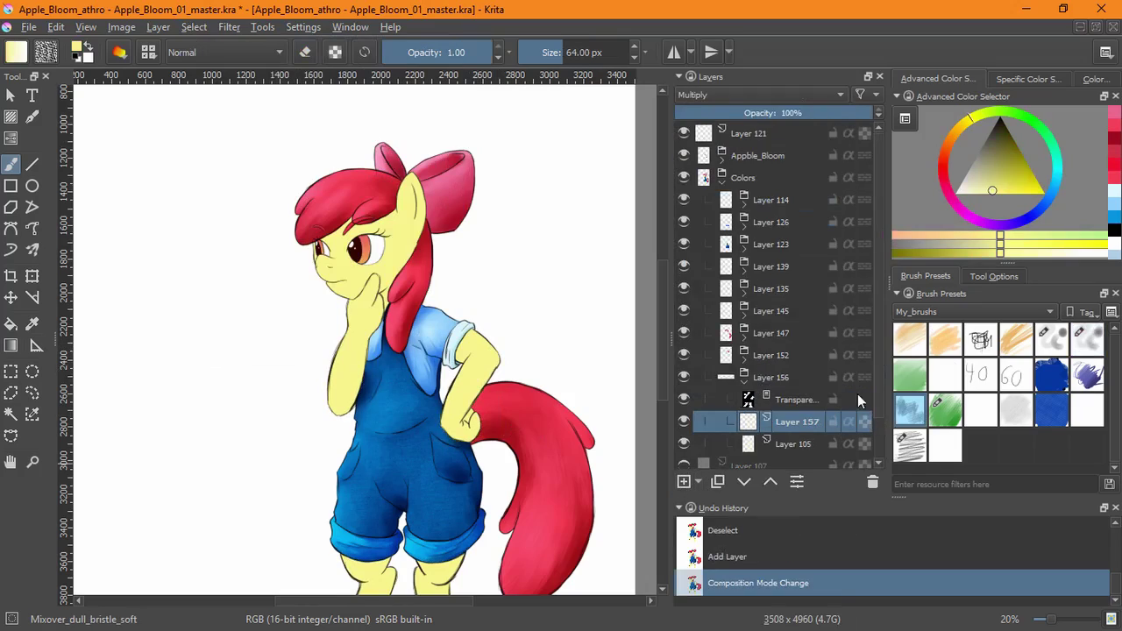
Undo a trial shading stroke on the arm and darken the yellow brush color to a lightness of 44
drag(350, 336, 335, 347)
key(ctrl+z)
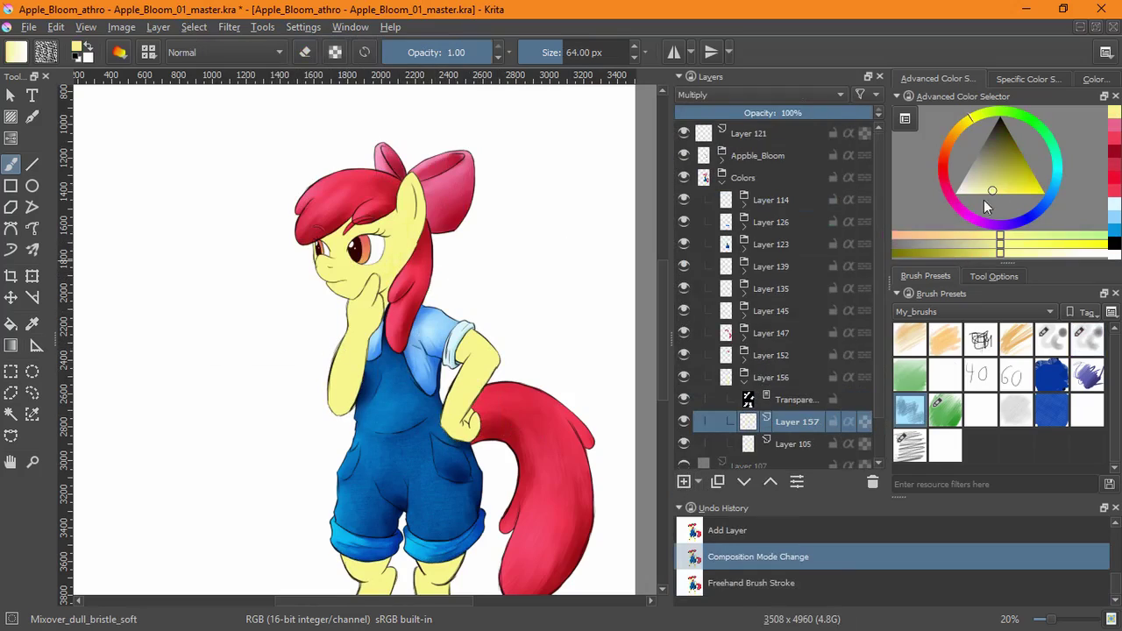
click(1093, 81)
click(995, 159)
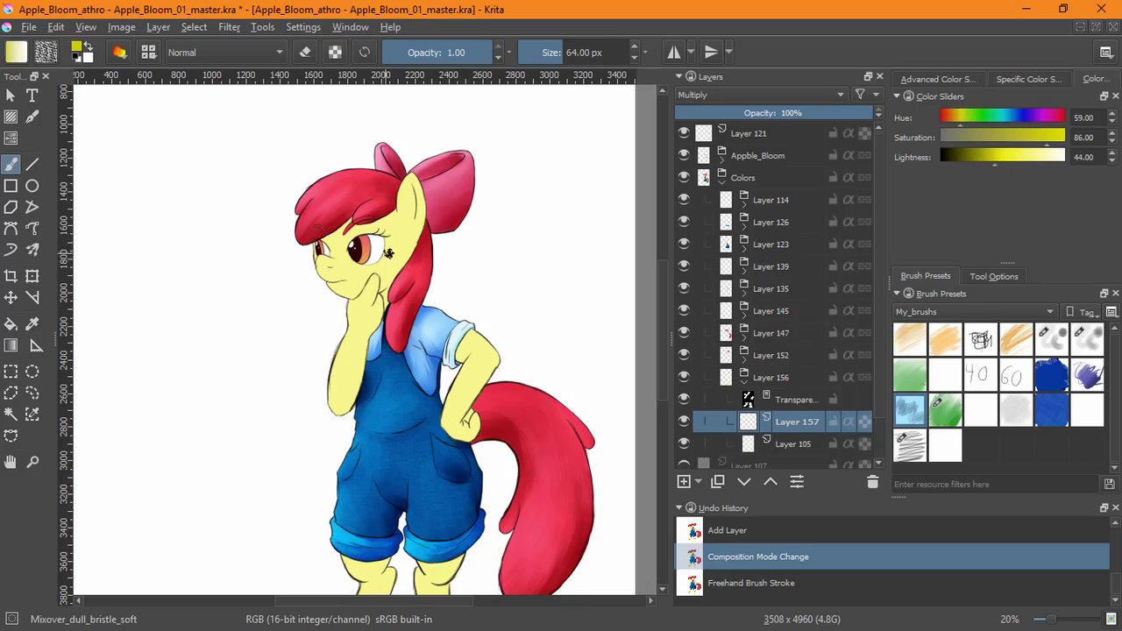
Shade the ear, the side of the face and the jaw with dark yellow Mixover_dull_bristle_soft strokes on Layer 157
drag(410, 236, 377, 291)
key(ctrl+z)
scroll(411, 192, up, 4)
drag(429, 226, 457, 298)
drag(445, 218, 456, 350)
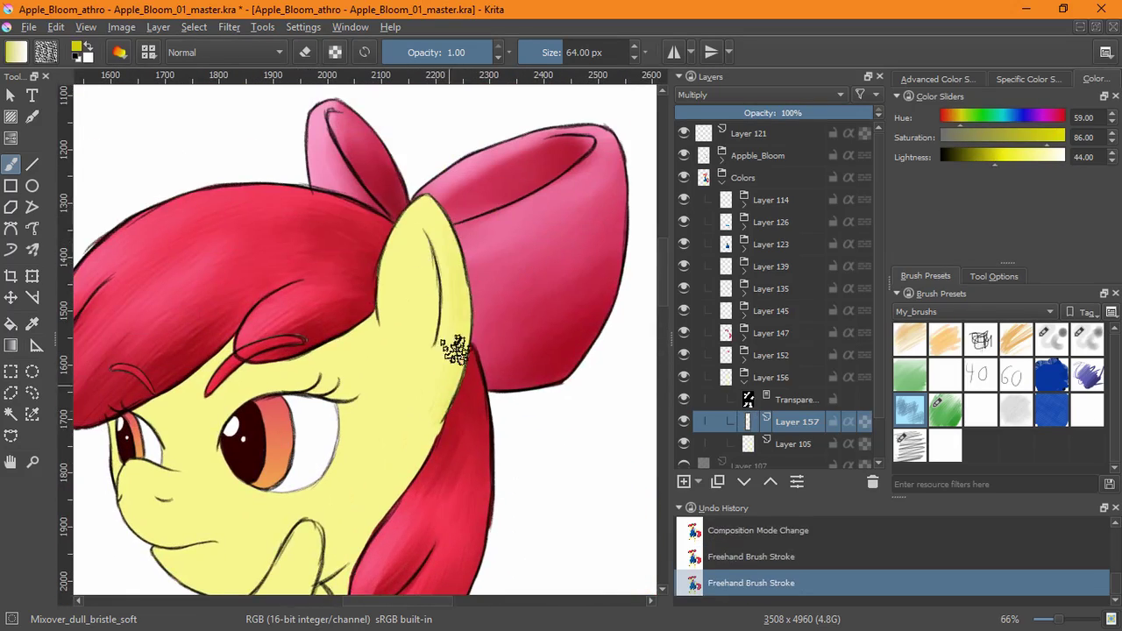
drag(456, 250, 438, 422)
mouse_move(441, 254)
mouse_down()
mouse_move(440, 346)
mouse_move(418, 429)
mouse_up()
mouse_move(438, 405)
mouse_down()
mouse_move(393, 499)
mouse_move(511, 309)
mouse_up()
mouse_move(431, 405)
mouse_down()
mouse_move(359, 478)
mouse_move(359, 461)
mouse_up()
drag(332, 460, 285, 493)
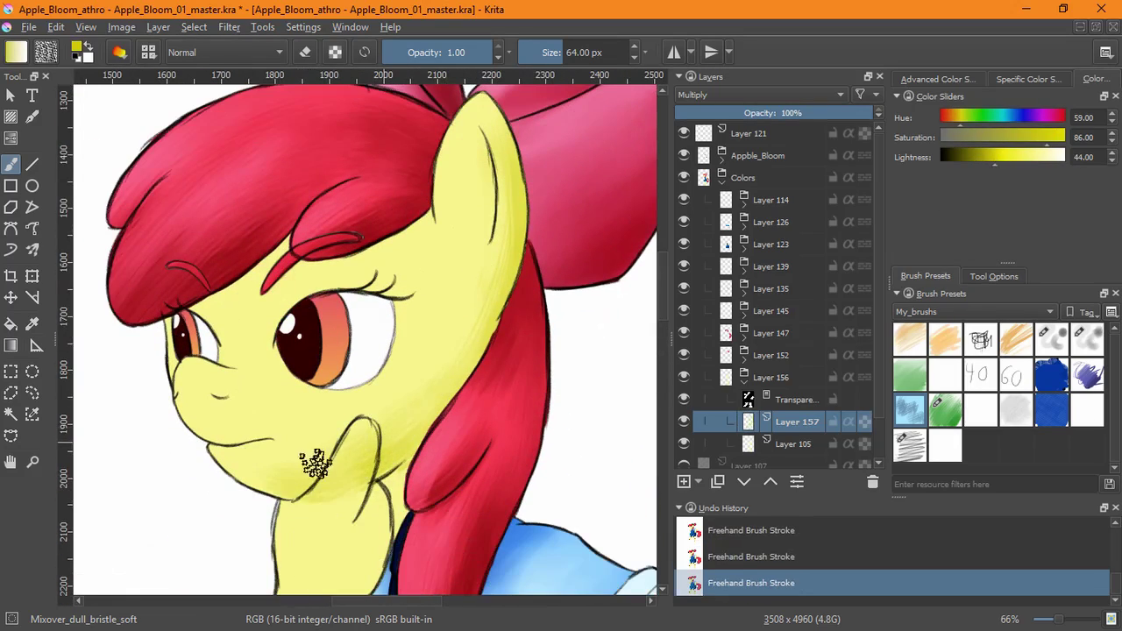
Shade the cheek, the raised hand and arm, and the forehead beneath the hair on Layer 157
drag(482, 280, 399, 434)
drag(396, 497, 422, 325)
drag(363, 516, 405, 344)
mouse_move(335, 508)
mouse_down()
mouse_move(371, 426)
mouse_move(317, 505)
mouse_up()
drag(355, 170, 375, 504)
mouse_move(311, 396)
mouse_down()
mouse_move(377, 417)
mouse_move(349, 438)
mouse_up()
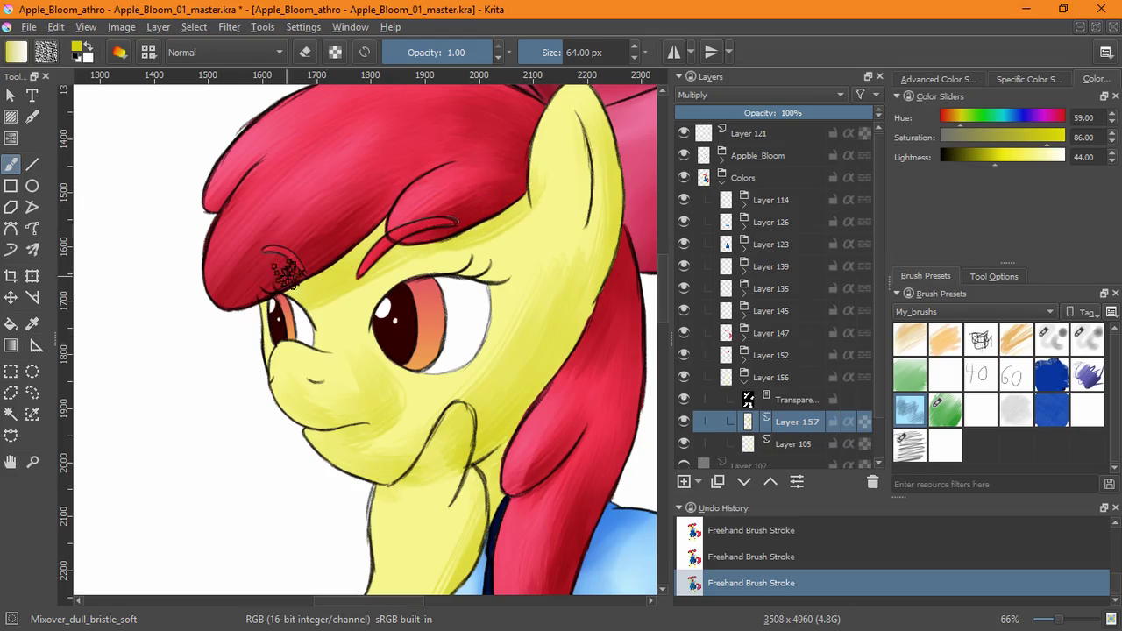
Shade the bent arm below the sleeve cuff and the fist on the hip on Layer 157
drag(561, 508, 270, 170)
mouse_move(485, 246)
mouse_down()
mouse_move(433, 289)
mouse_move(431, 330)
mouse_up()
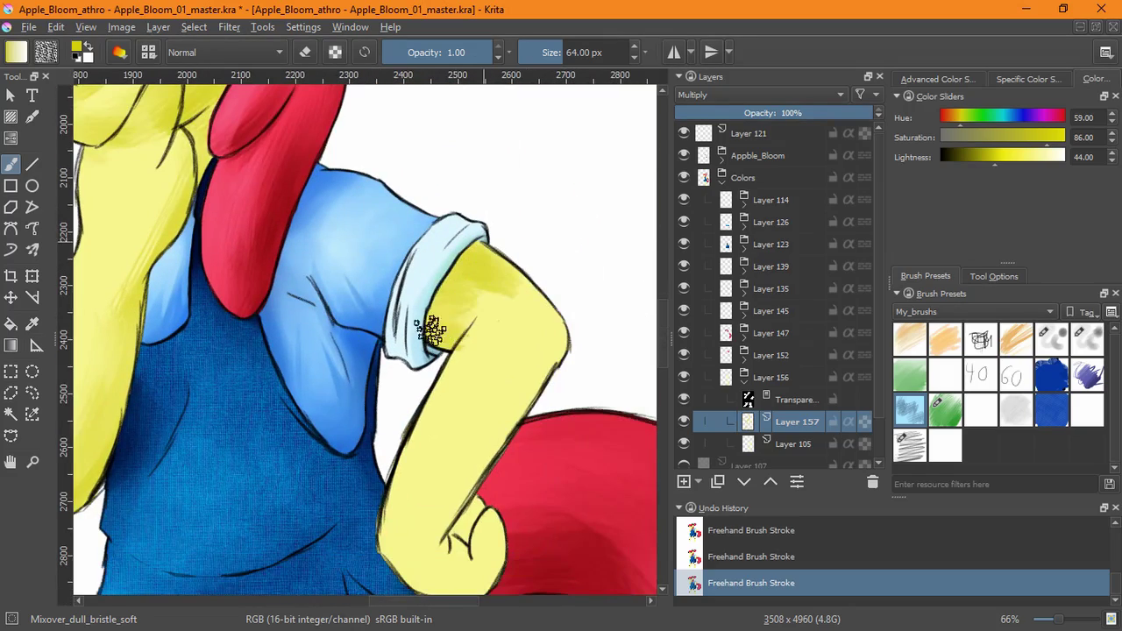
drag(493, 538, 458, 489)
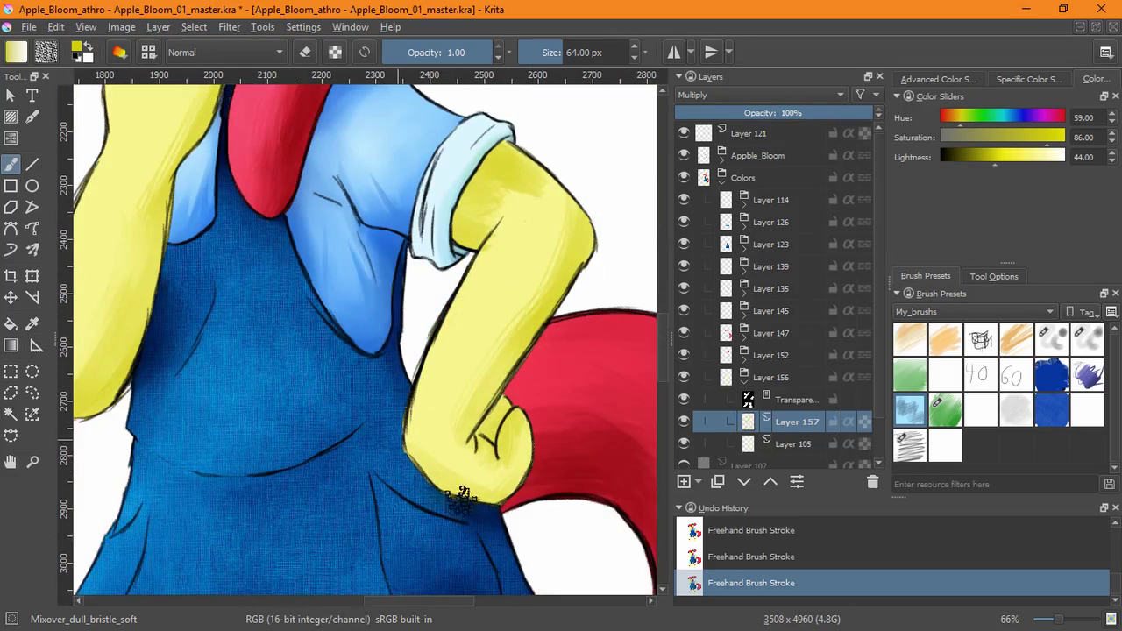
mouse_move(404, 517)
mouse_down()
mouse_move(406, 356)
mouse_move(518, 325)
mouse_move(478, 402)
mouse_up()
Shade both lower legs and the knees beneath the shorts' cuffs on Layer 157
scroll(478, 401, down, 6)
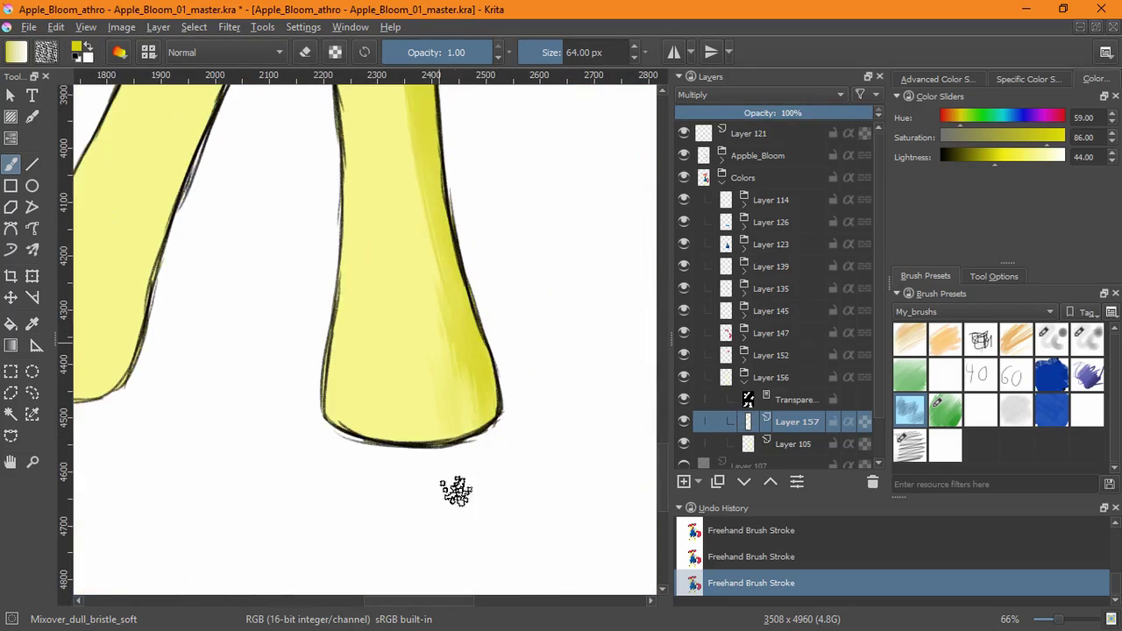
drag(395, 476, 440, 188)
drag(289, 386, 488, 481)
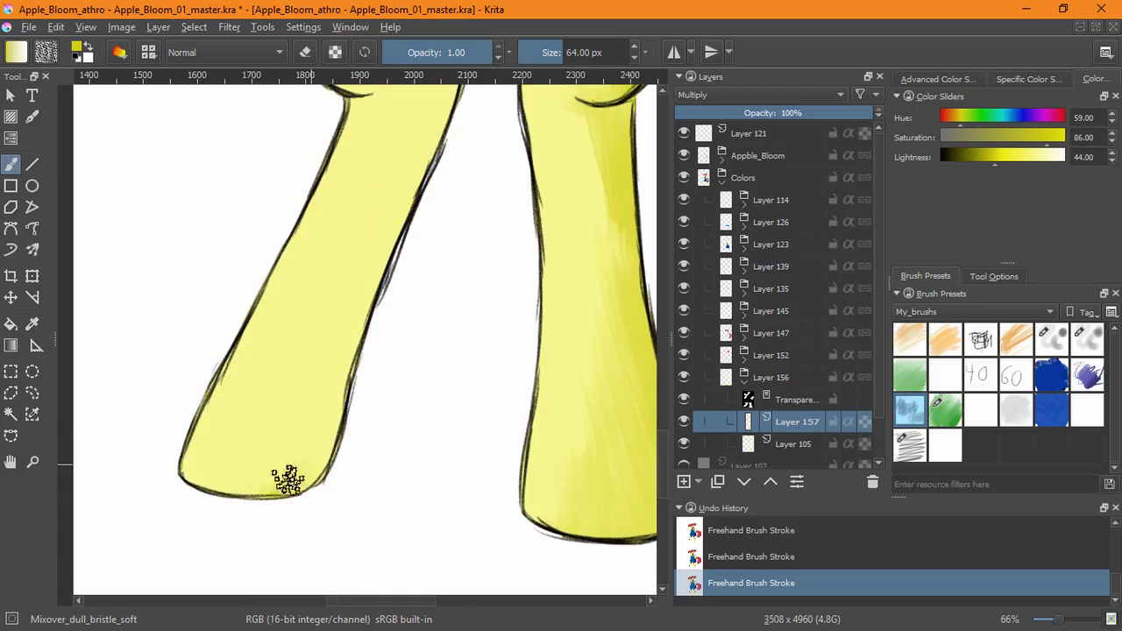
drag(288, 479, 195, 454)
drag(294, 491, 377, 254)
scroll(426, 125, up, 6)
scroll(426, 125, right, 1)
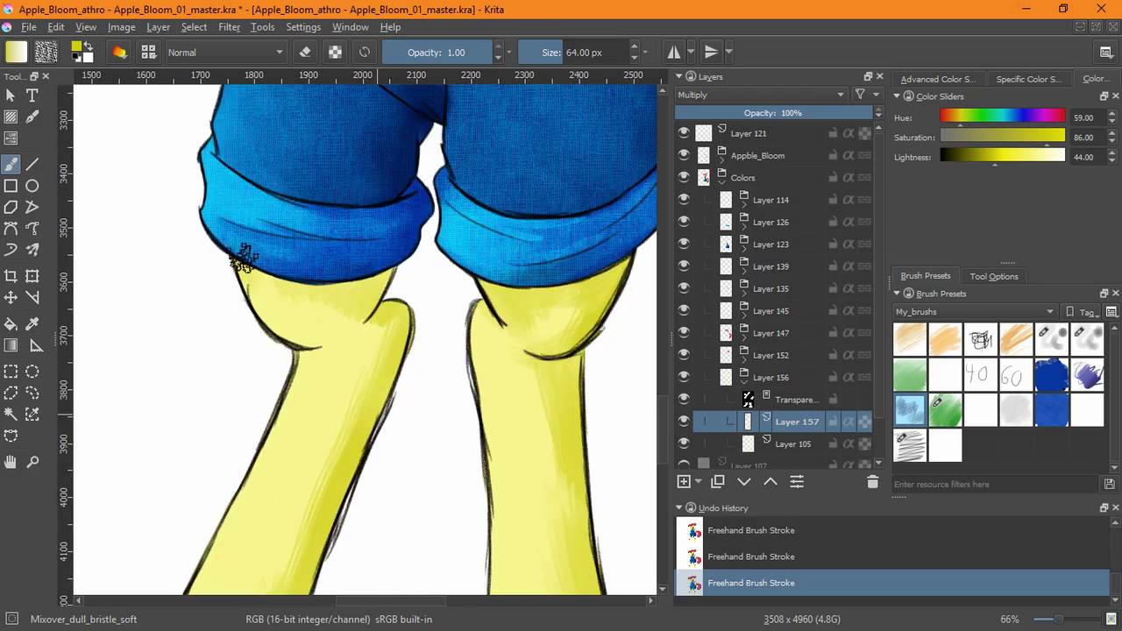
drag(386, 360, 330, 487)
mouse_move(362, 334)
mouse_down()
mouse_move(306, 358)
mouse_move(334, 416)
mouse_up()
Blend the shading of both legs and knees on Layer 157 with the Mixover_dull_bristle_soft_sug brush
scroll(472, 421, down, 4)
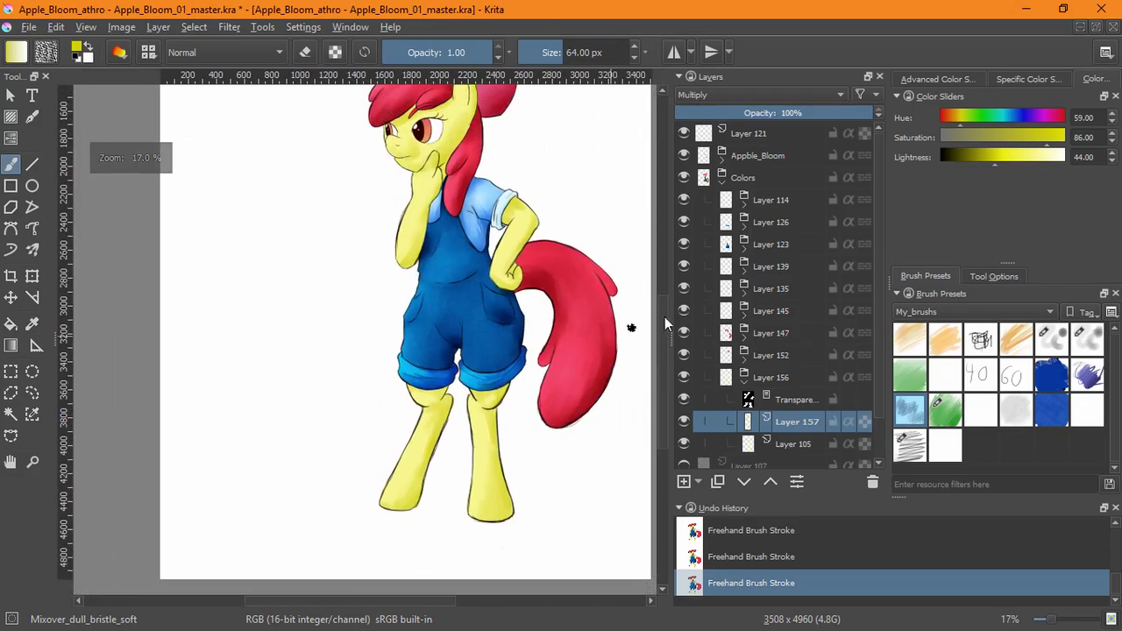
click(956, 404)
click(364, 55)
scroll(504, 449, up, 5)
drag(544, 373, 544, 532)
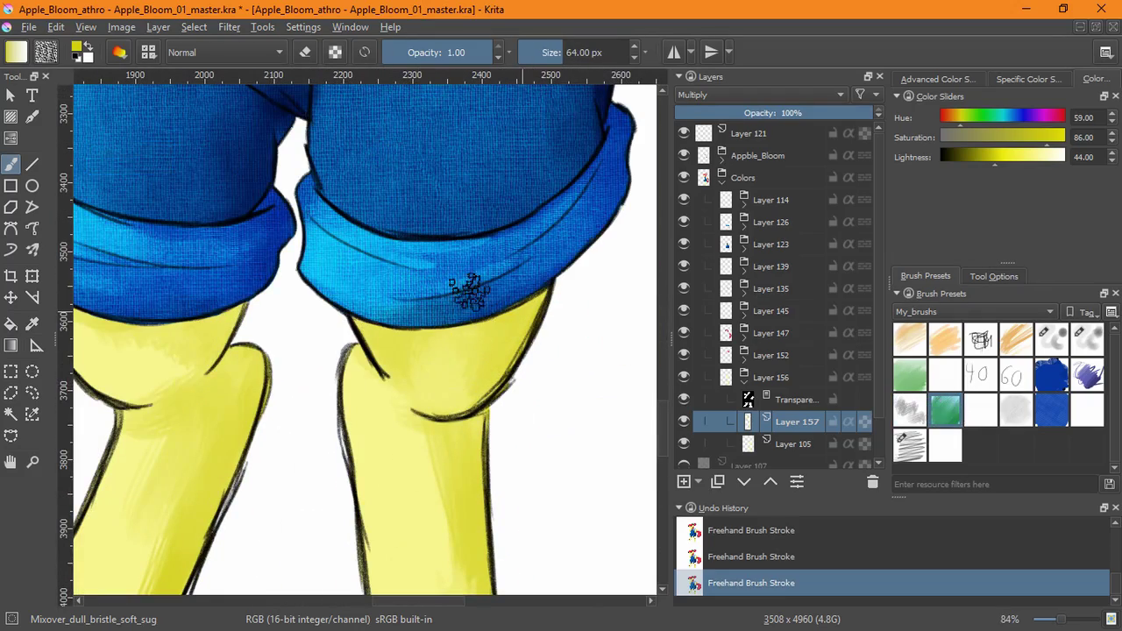
drag(409, 440, 410, 319)
scroll(438, 375, up, 1)
scroll(437, 497, down, 4)
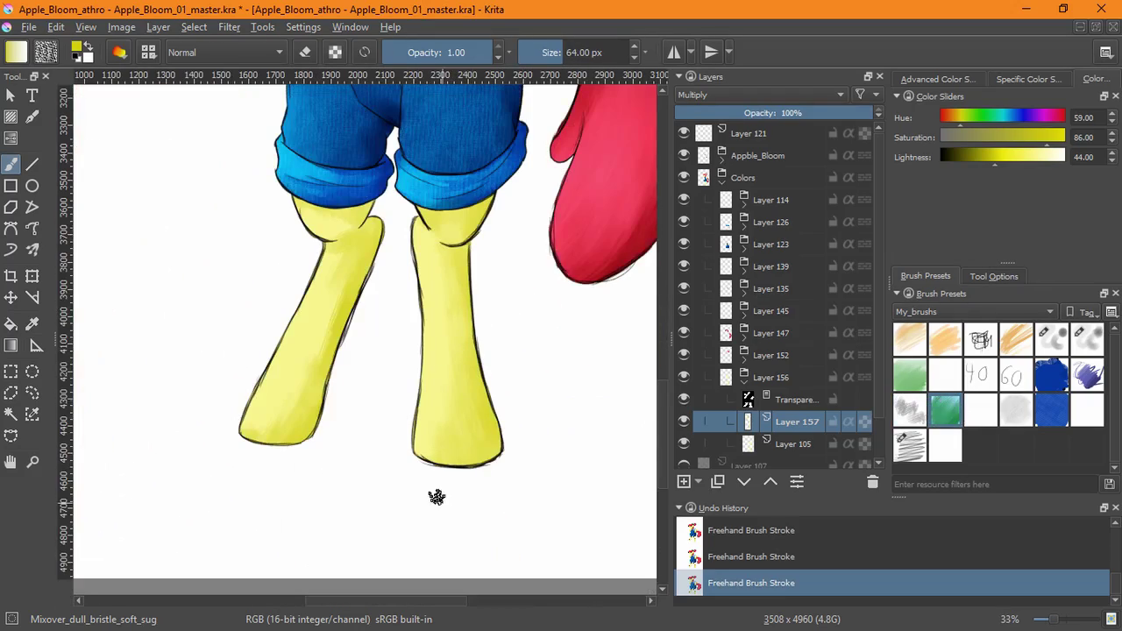
scroll(326, 251, up, 4)
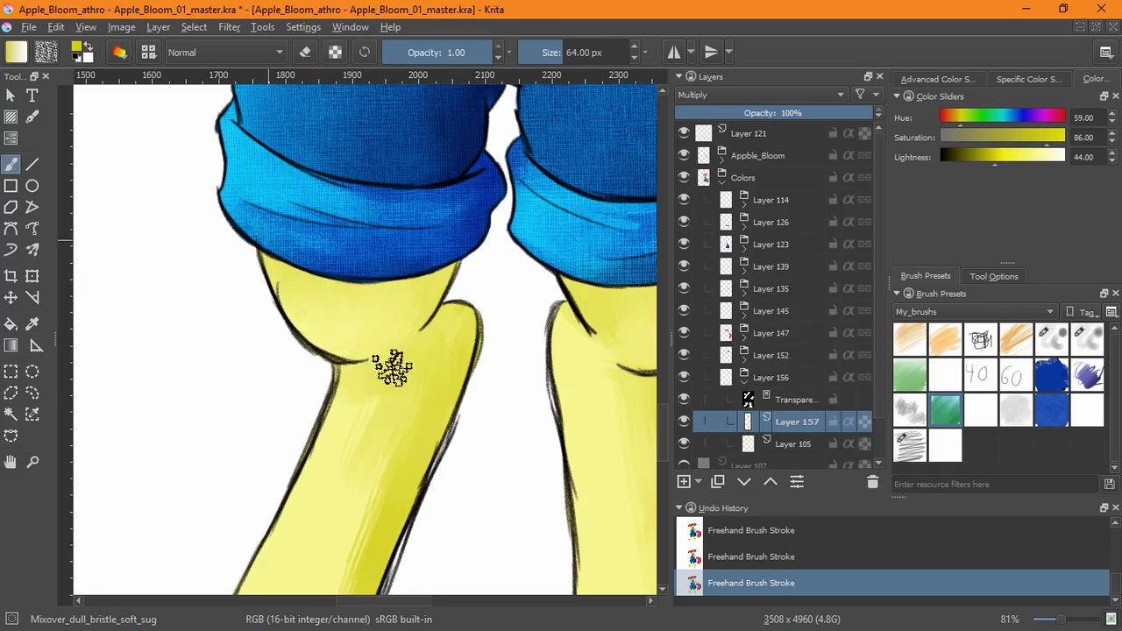
drag(389, 524, 455, 252)
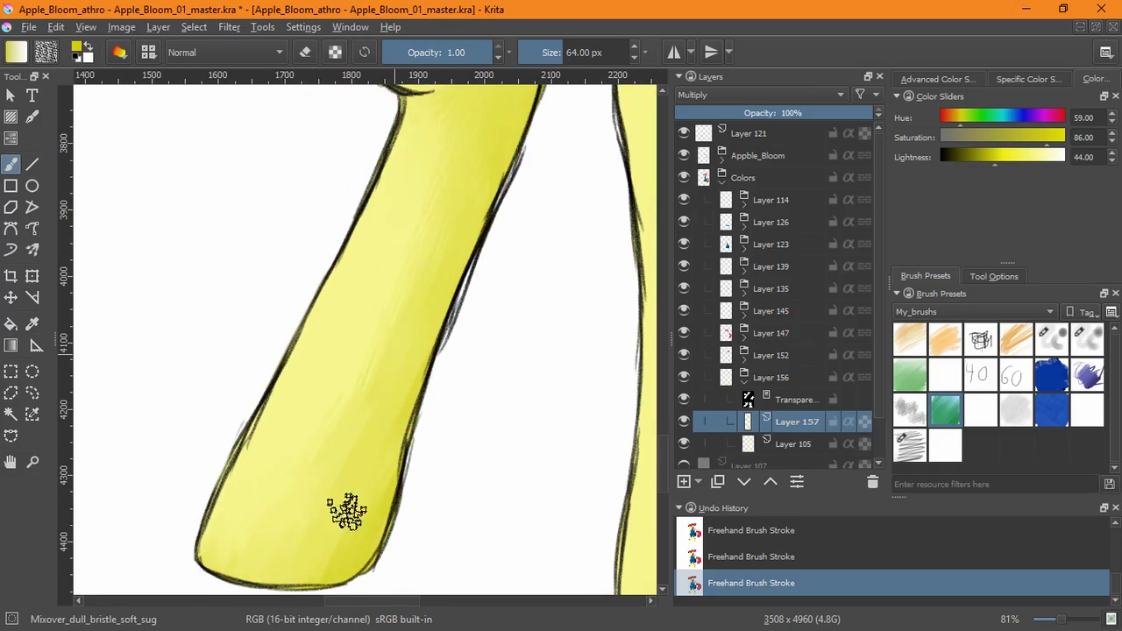
Add a Multiply layer above Layer 157 and switch back to the Mixover_dull_bristle_soft brush
scroll(343, 518, down, 4)
key(Insert)
click(765, 94)
click(768, 228)
click(910, 409)
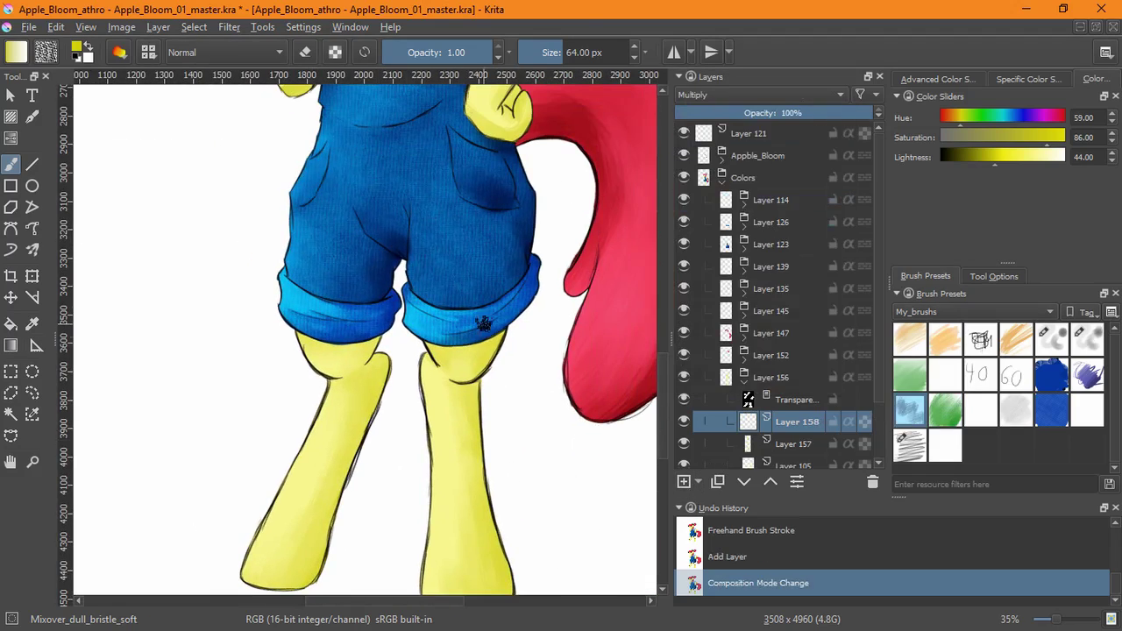
Paint a second, darker layer of shading along the knees, shins and feet on Layer 158
scroll(484, 325, up, 4)
drag(440, 405, 446, 461)
scroll(446, 461, down, 4)
drag(526, 508, 483, 255)
drag(476, 348, 503, 498)
drag(489, 473, 473, 518)
drag(180, 516, 254, 563)
drag(231, 525, 294, 520)
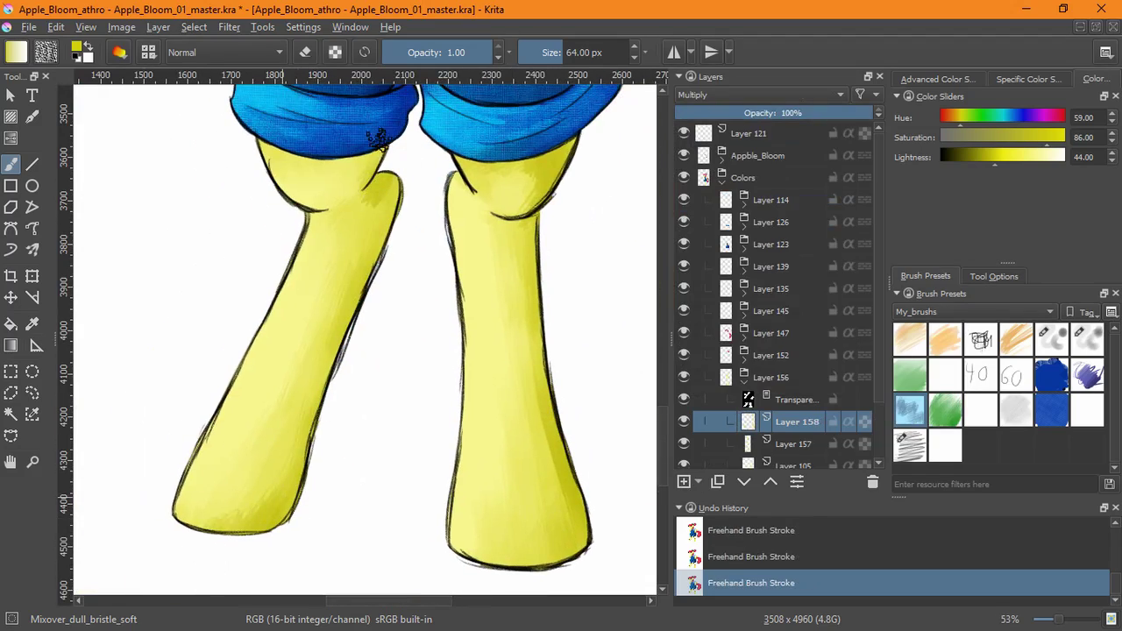
Blend the darker leg shading on Layer 158 with the Mixover_dull_bristle_soft_sug brush
click(946, 410)
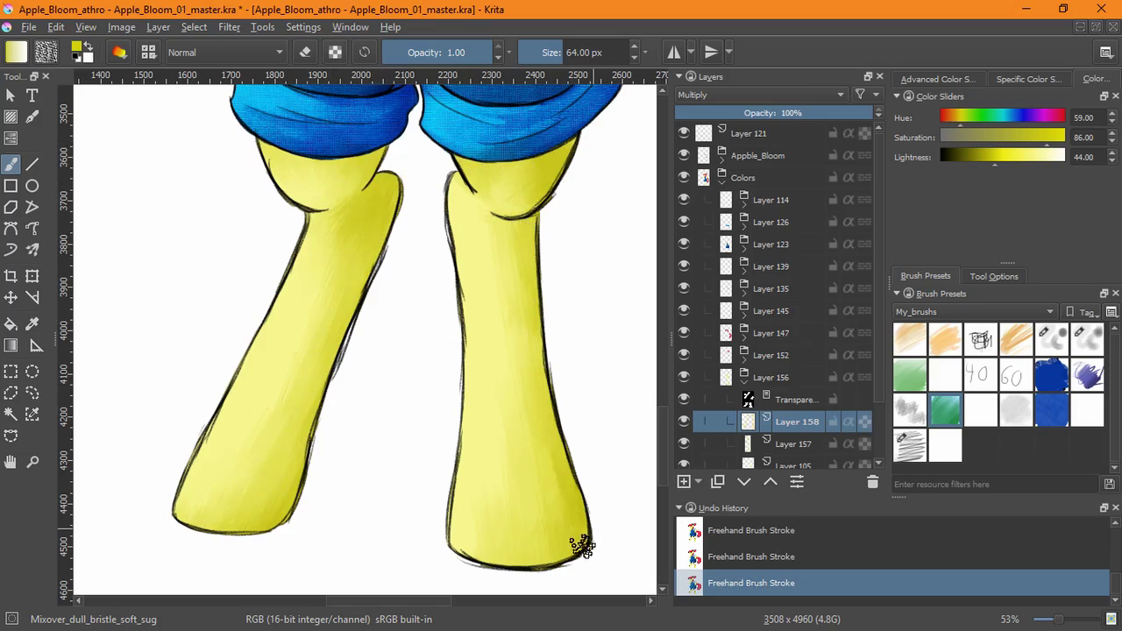
scroll(519, 204, down, 1)
scroll(579, 289, up, 5)
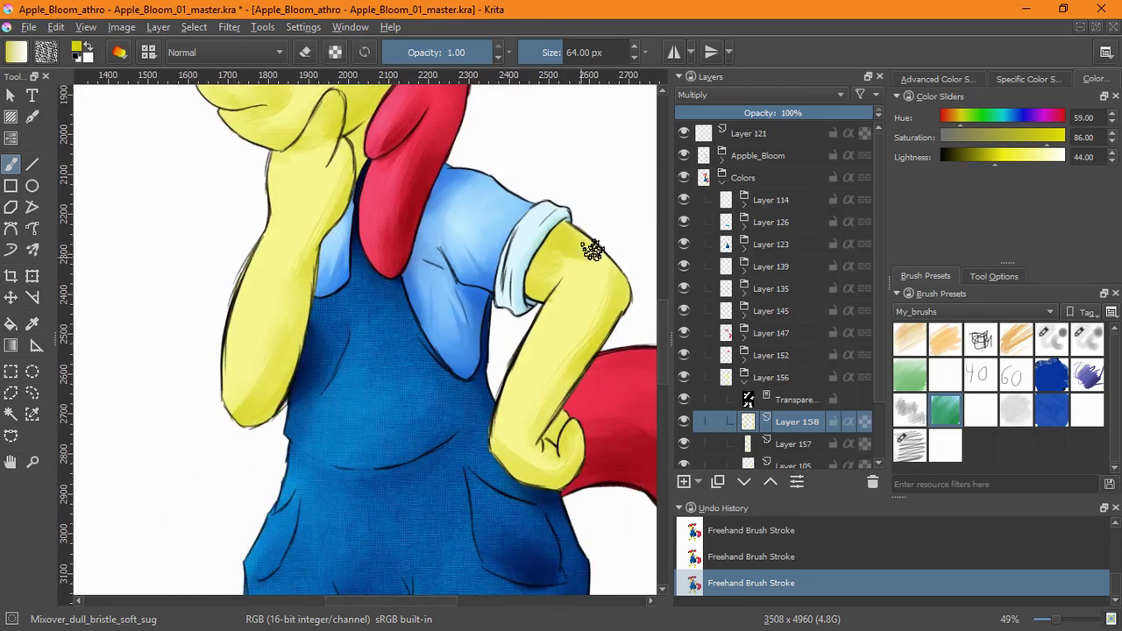
Blend the shading of the bent arm and fist on Layer 157 with the smudge brush
drag(560, 329, 605, 245)
click(745, 445)
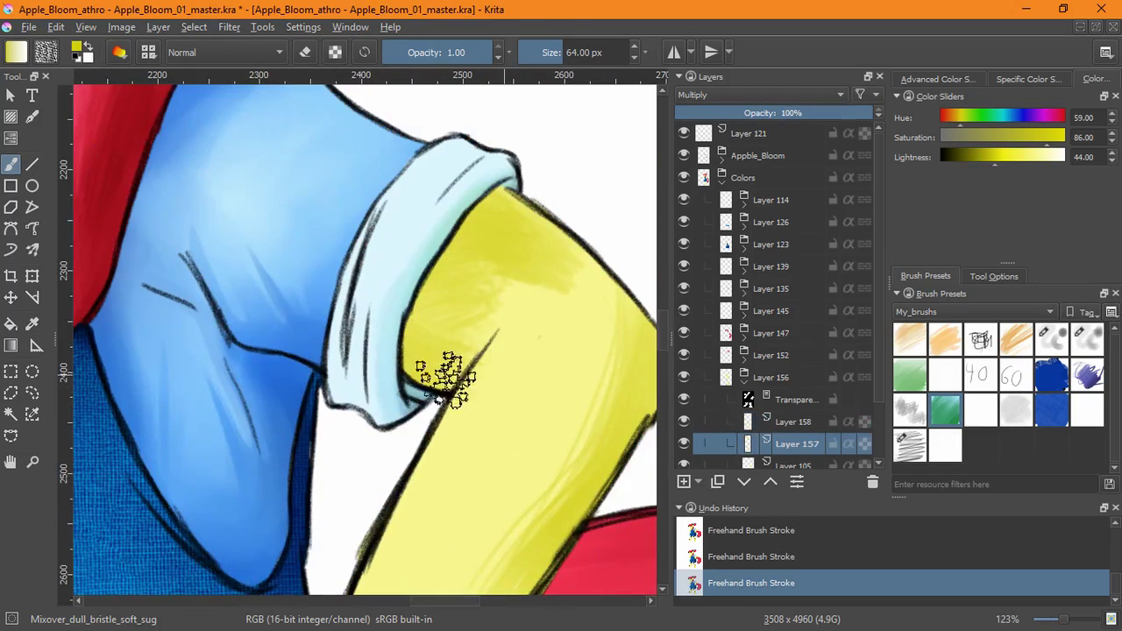
drag(620, 317, 503, 239)
drag(501, 303, 388, 477)
drag(483, 328, 352, 561)
drag(401, 481, 409, 463)
drag(412, 217, 433, 253)
drag(419, 383, 488, 213)
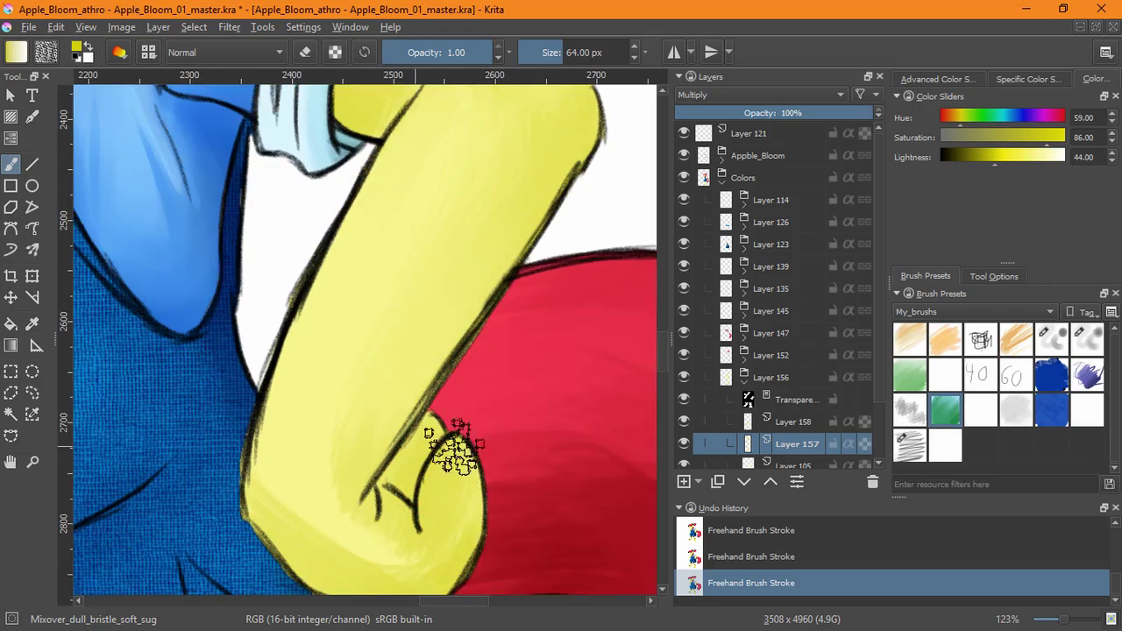
drag(385, 566, 418, 457)
Blend the shading of the raised arm, cheek, ear and forehead on Layer 157
scroll(357, 188, down, 5)
scroll(351, 313, up, 4)
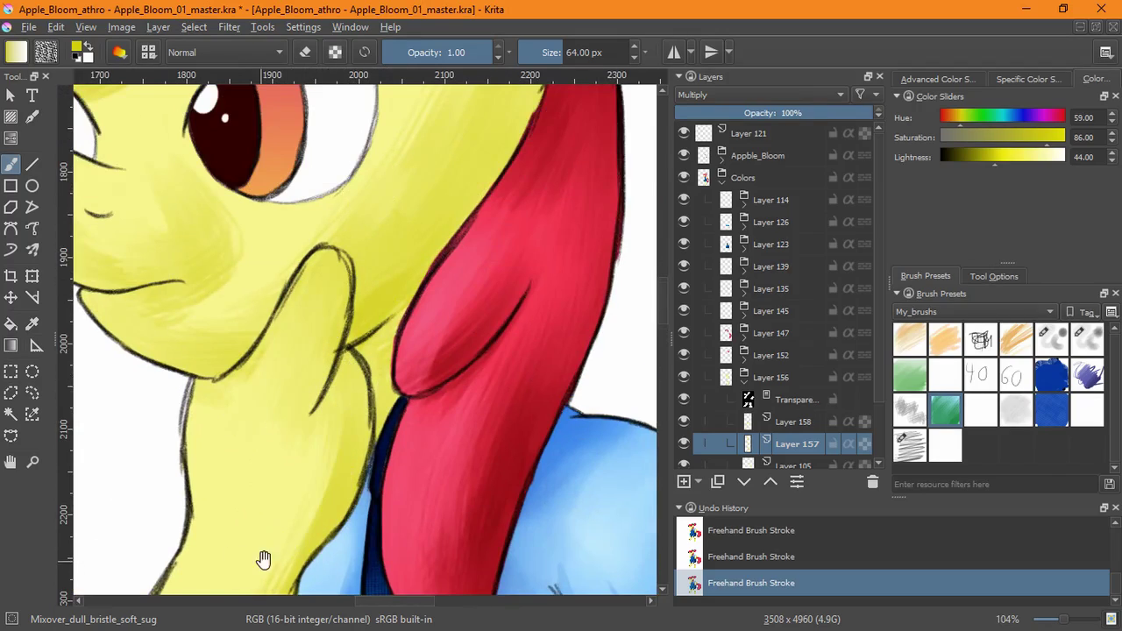
scroll(263, 552, down, 2)
scroll(254, 499, down, 2)
scroll(342, 421, up, 5)
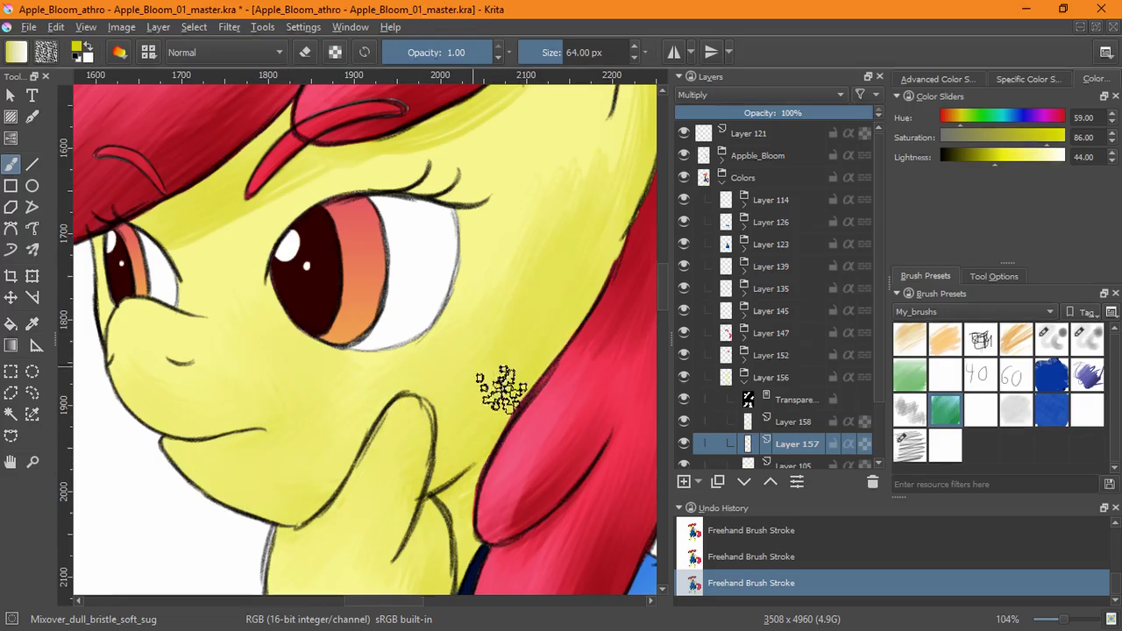
scroll(501, 393, up, 2)
scroll(503, 399, up, 2)
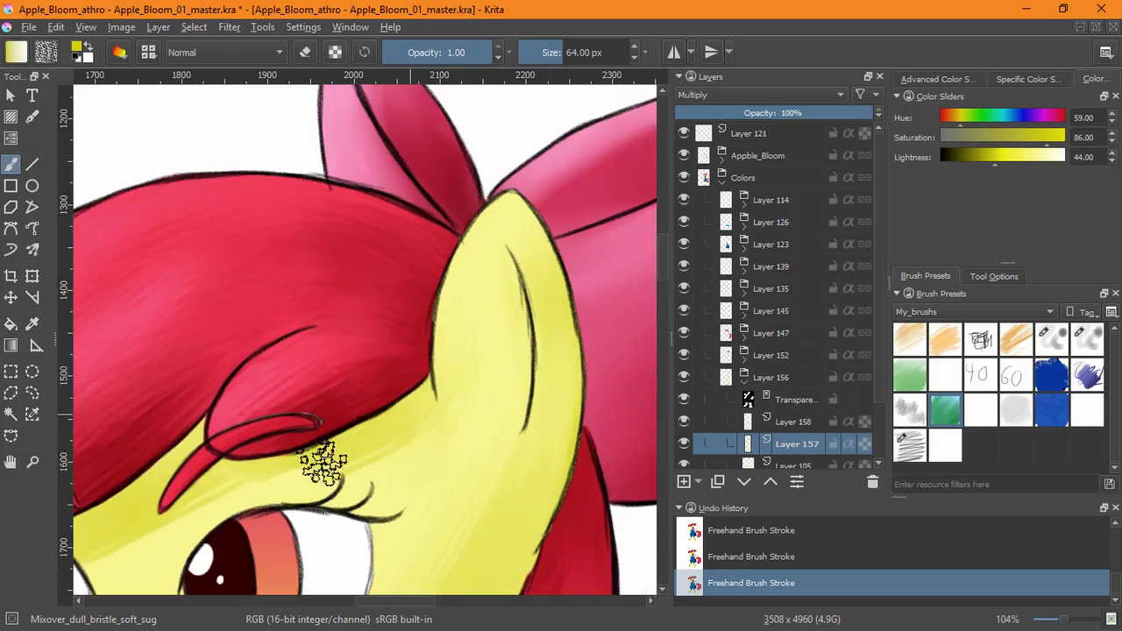
scroll(432, 418, down, 2)
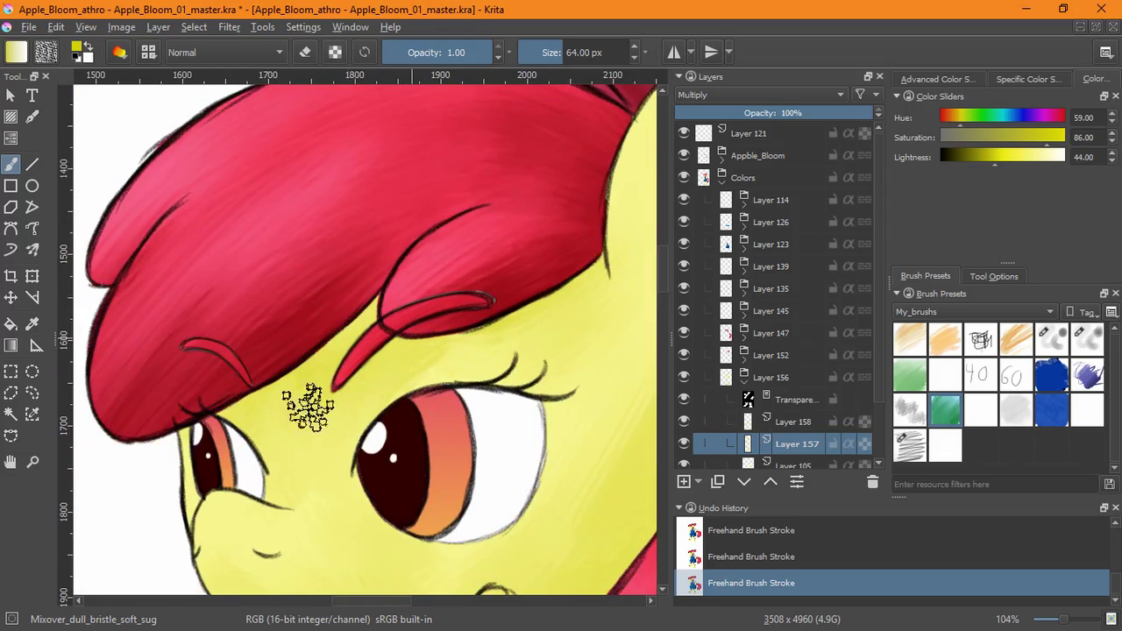
Deepen the shading of the forehead under the hair and the ear on Layer 158 with Mixover_dull_bristle_soft
scroll(313, 401, down, 2)
scroll(507, 400, down, 3)
click(796, 422)
click(912, 411)
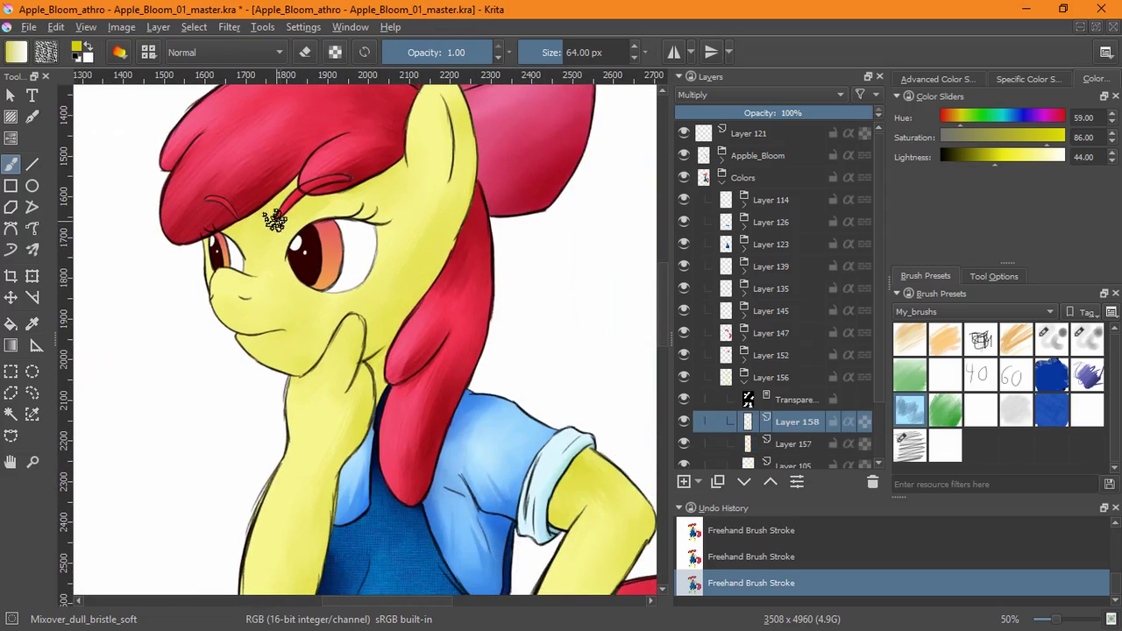
key(ctrl+z)
drag(265, 278, 294, 241)
drag(302, 263, 451, 113)
mouse_move(407, 197)
mouse_down()
mouse_move(263, 372)
mouse_move(287, 403)
mouse_up()
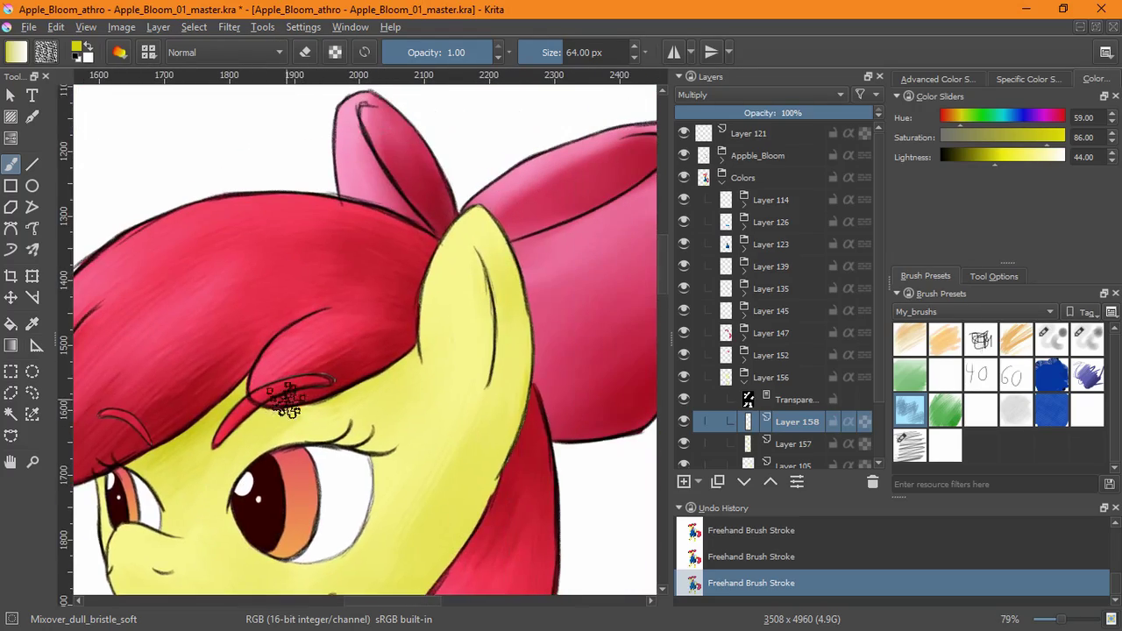
Deepen the shading of the lower face and the raised hand and forearm on Layer 158
scroll(412, 499, down, 2)
scroll(456, 413, down, 2)
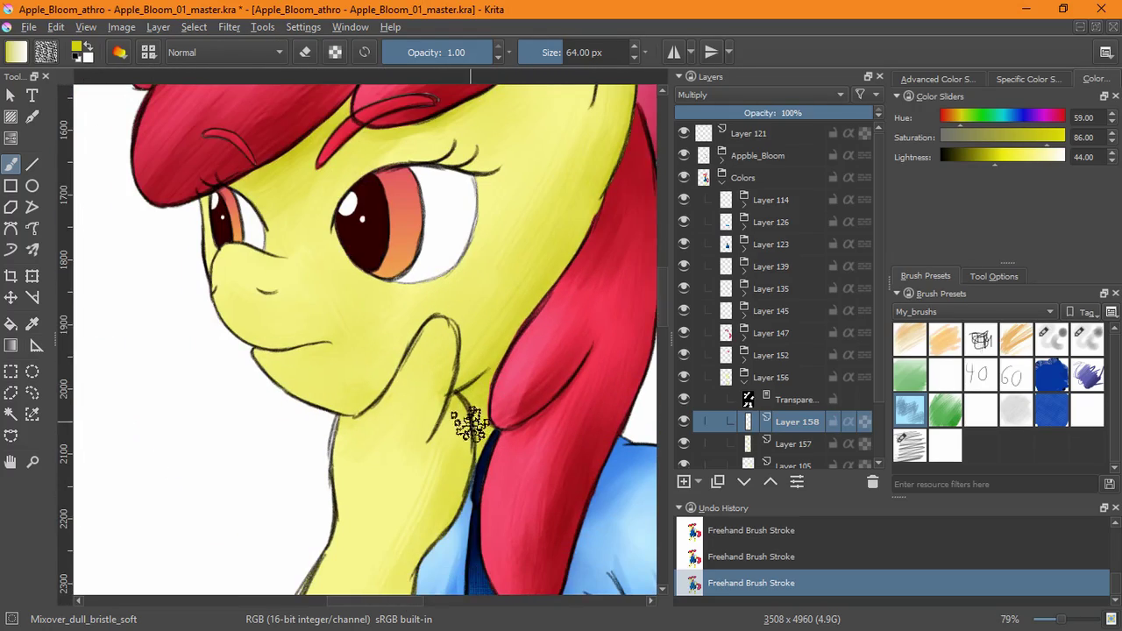
scroll(450, 349, down, 4)
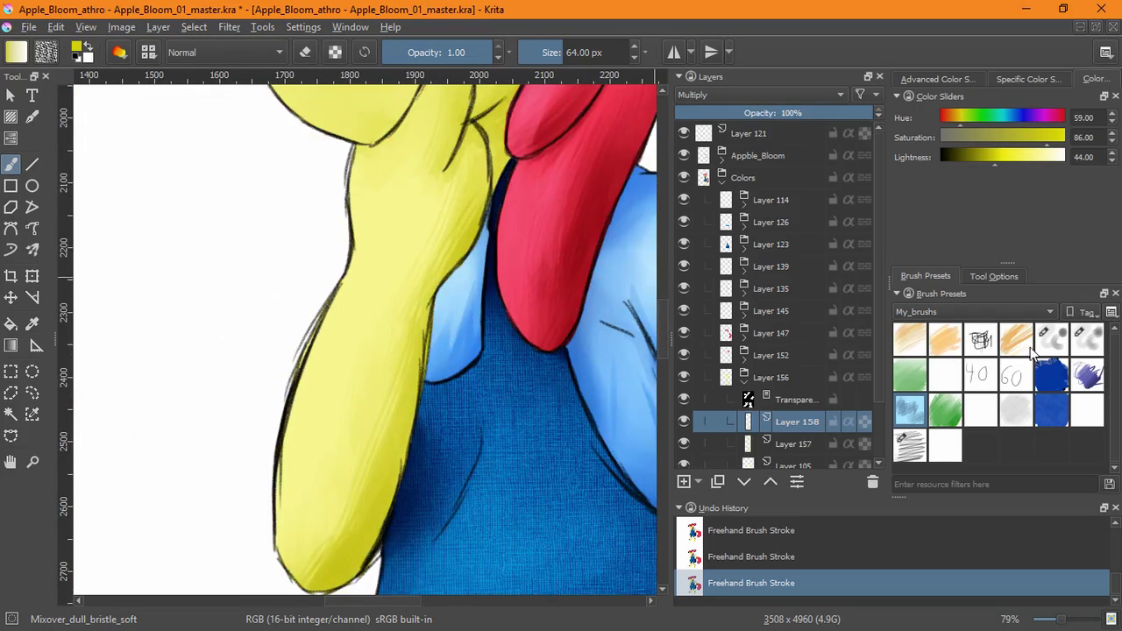
Blend the darker shading of the raised arm and face on Layer 158 with the Mixover_dull_bristle_soft_sug brush
key(slash)
scroll(386, 508, up, 4)
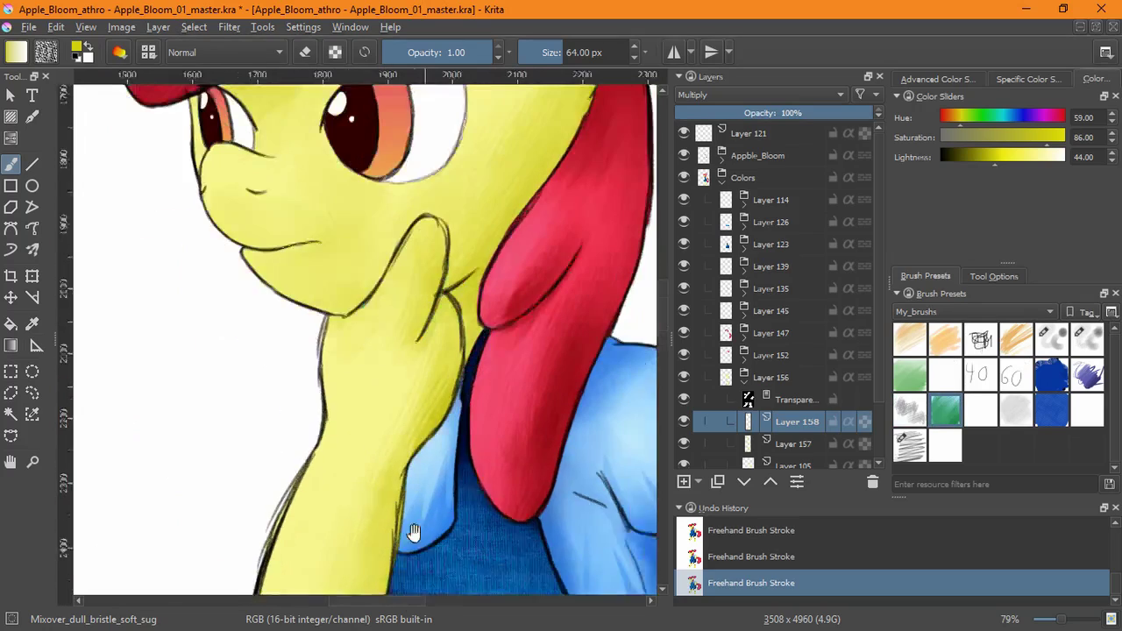
drag(406, 384, 443, 544)
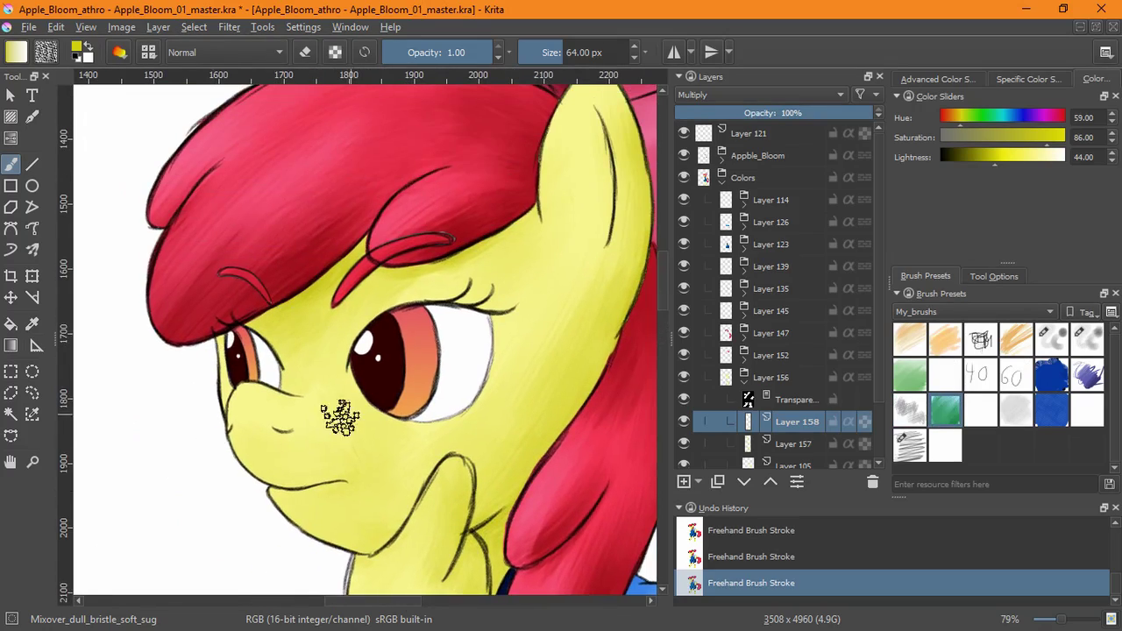
scroll(341, 417, down, 3)
drag(522, 587, 479, 343)
Set up skin highlights with a Screen layer above Layer 158, a light yellow color and the Mixover_dull_bristle_soft brush
scroll(479, 343, down, 4)
click(723, 98)
click(713, 265)
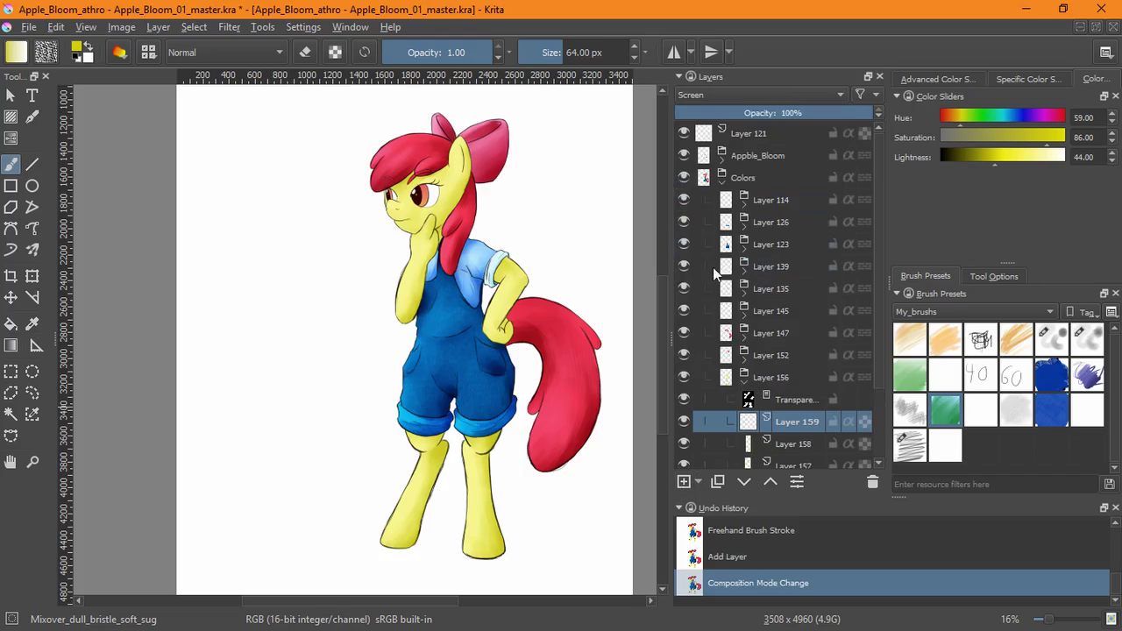
click(938, 79)
click(993, 191)
click(911, 409)
Undo the trial highlight strokes and lighten the yellow brush color to a lightness of 87.06
drag(404, 307, 402, 334)
key(ctrl+z)
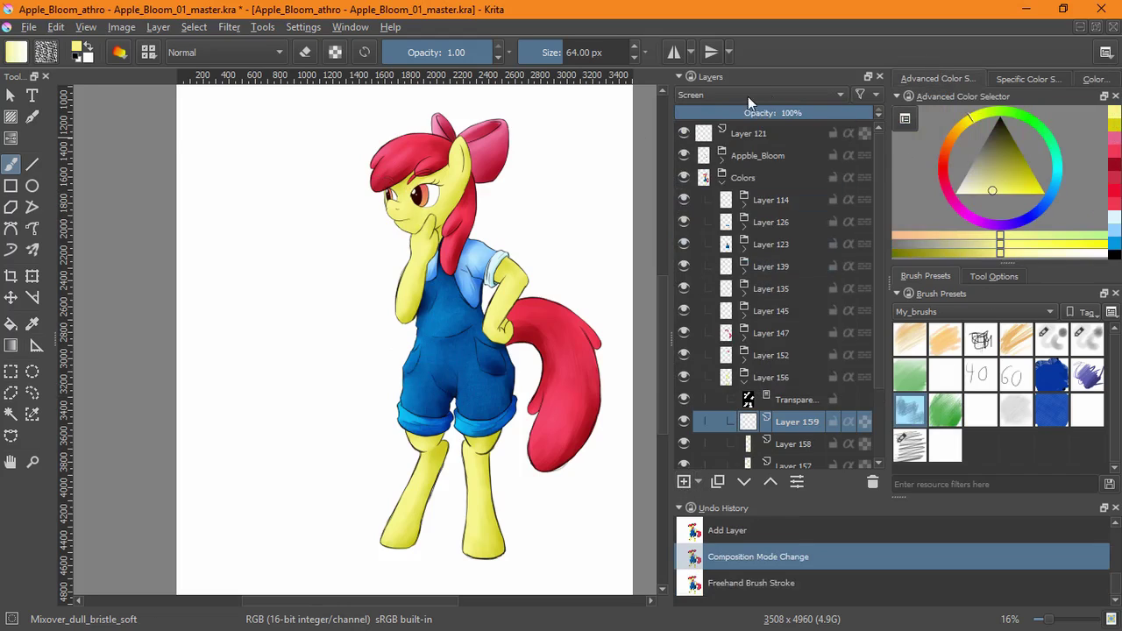
scroll(395, 342, up, 8)
click(1031, 79)
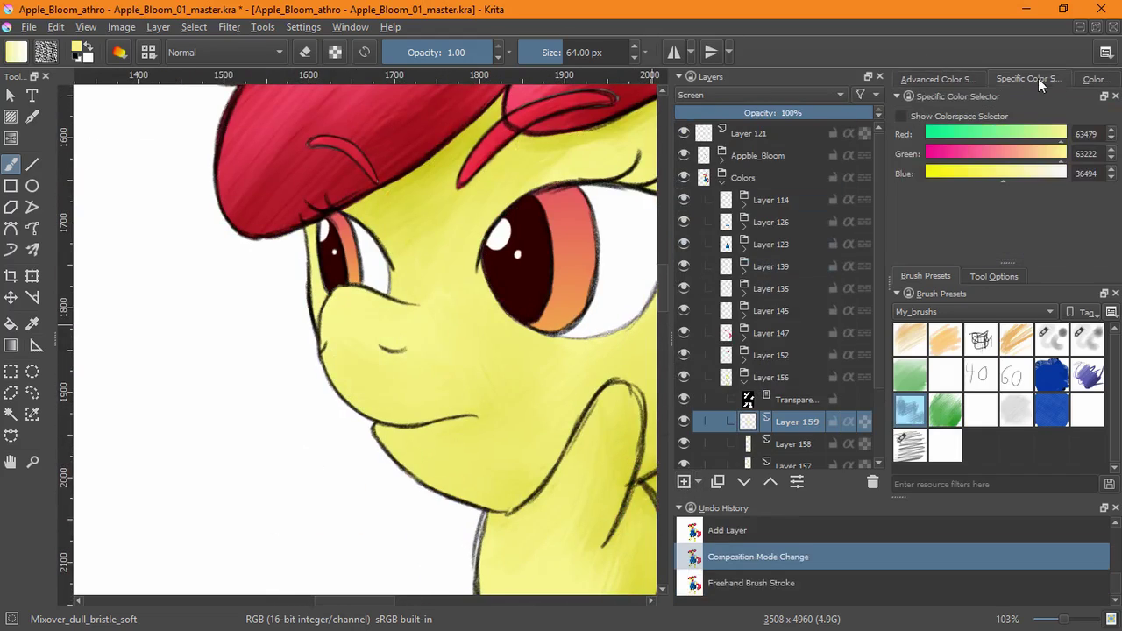
click(1095, 80)
click(1049, 161)
mouse_move(363, 307)
mouse_down()
mouse_move(415, 313)
mouse_move(404, 309)
mouse_up()
key(ctrl+z)
Paint light yellow highlights on the muzzle, raised hand and forearm on Layer 159 with the Mixover_dull_bristle_soft brush
drag(375, 306, 347, 333)
mouse_move(346, 371)
mouse_down()
mouse_move(361, 326)
mouse_move(348, 364)
mouse_up()
drag(533, 517, 501, 284)
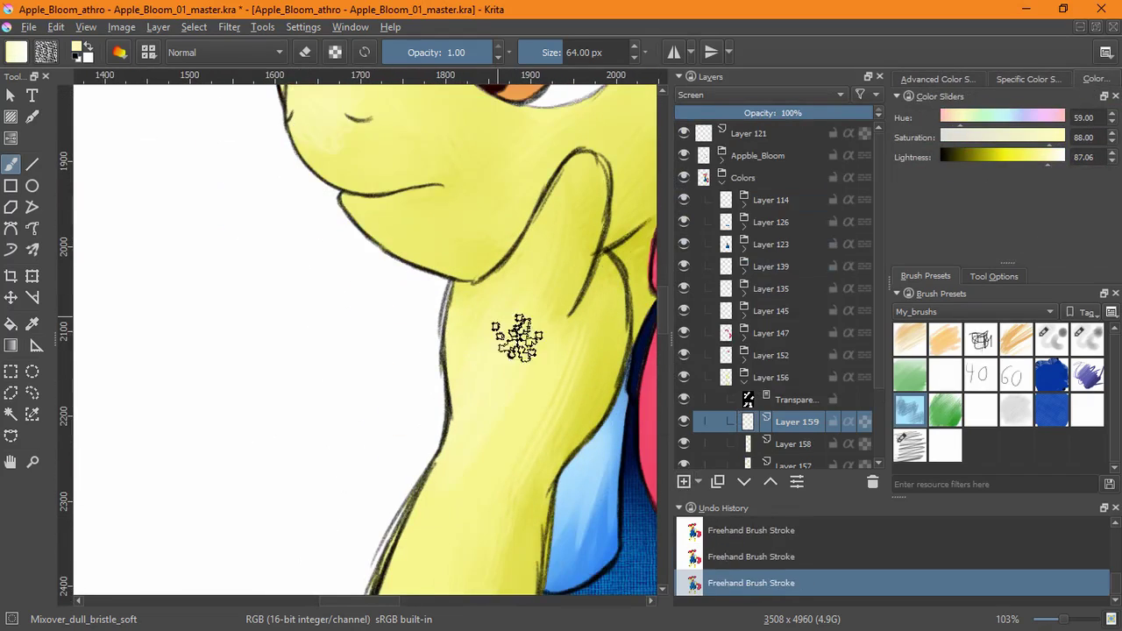
drag(419, 494, 469, 290)
drag(384, 587, 397, 497)
drag(397, 350, 412, 526)
drag(500, 193, 402, 411)
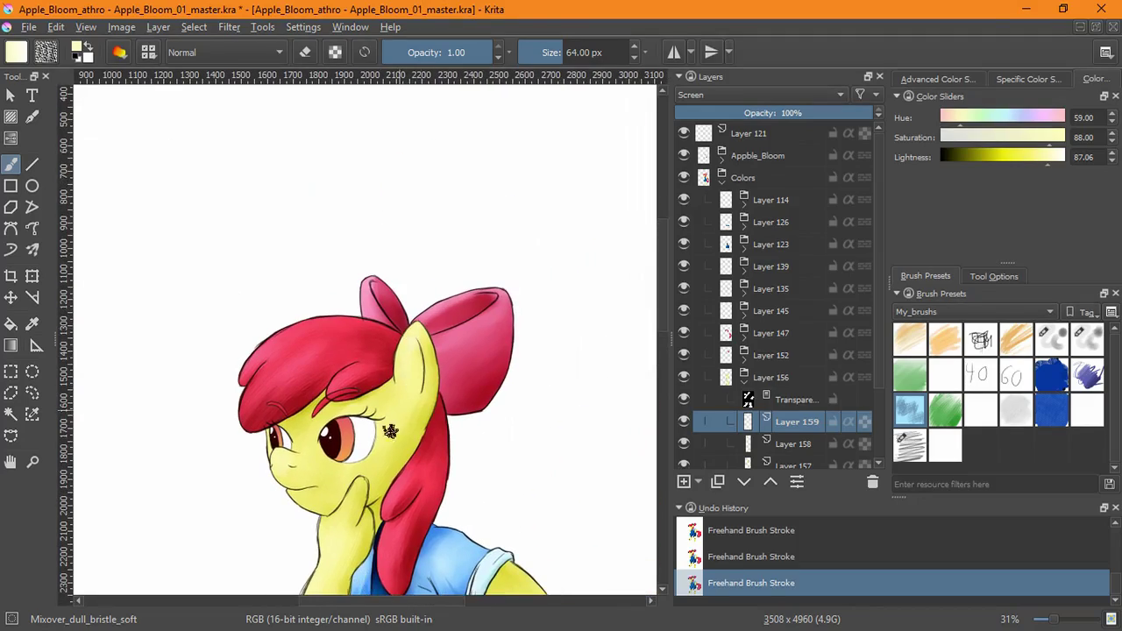
scroll(390, 432, down, 4)
scroll(423, 374, down, 4)
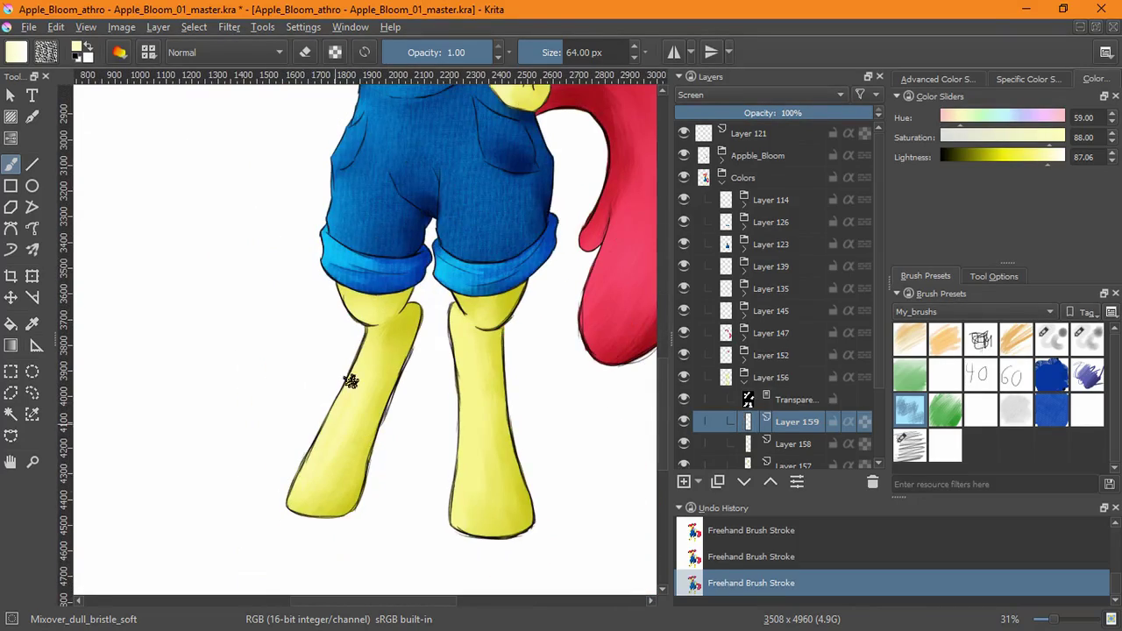
scroll(496, 308, up, 8)
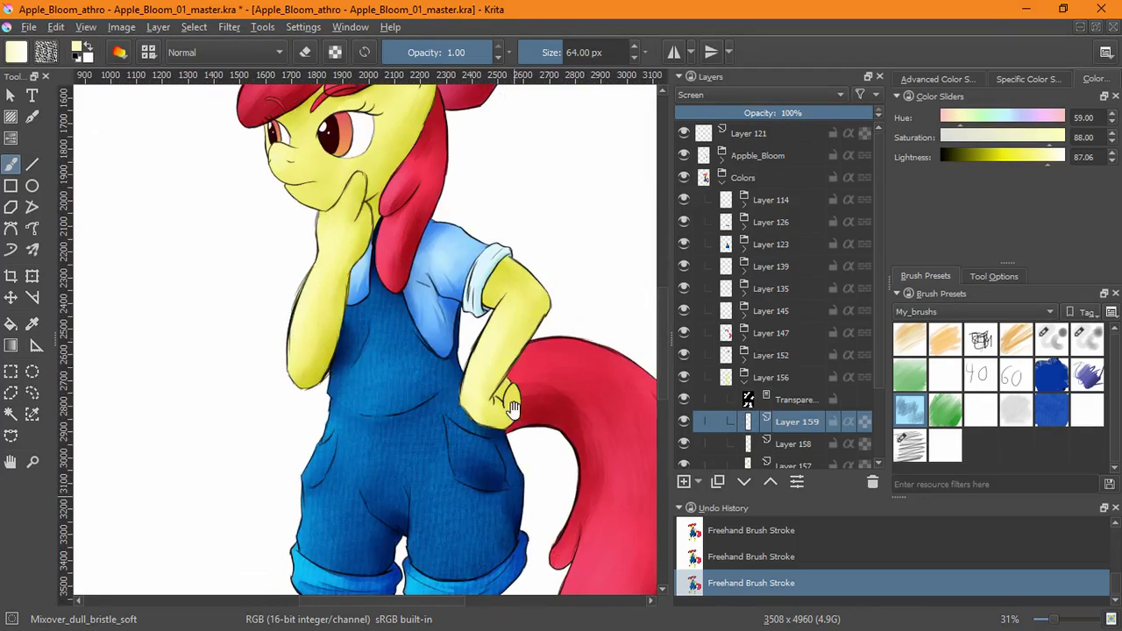
Show the icon grid line art in the Appble_Bloom group and add a paint layer above Layer 114 in the Colors group
key(2)
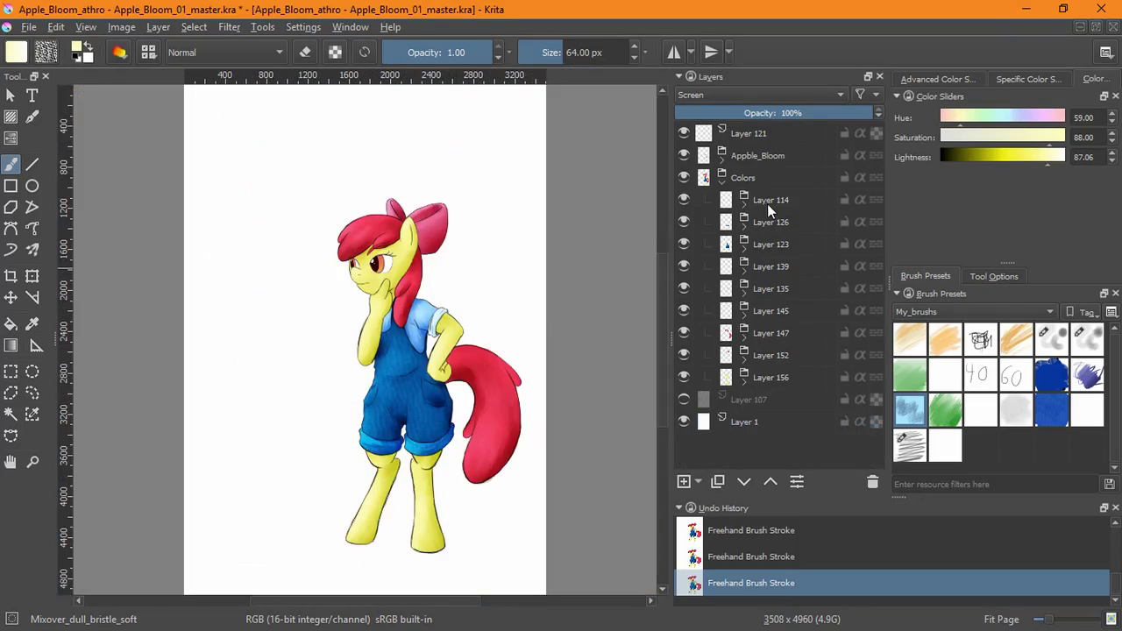
click(722, 157)
click(771, 224)
key(Insert)
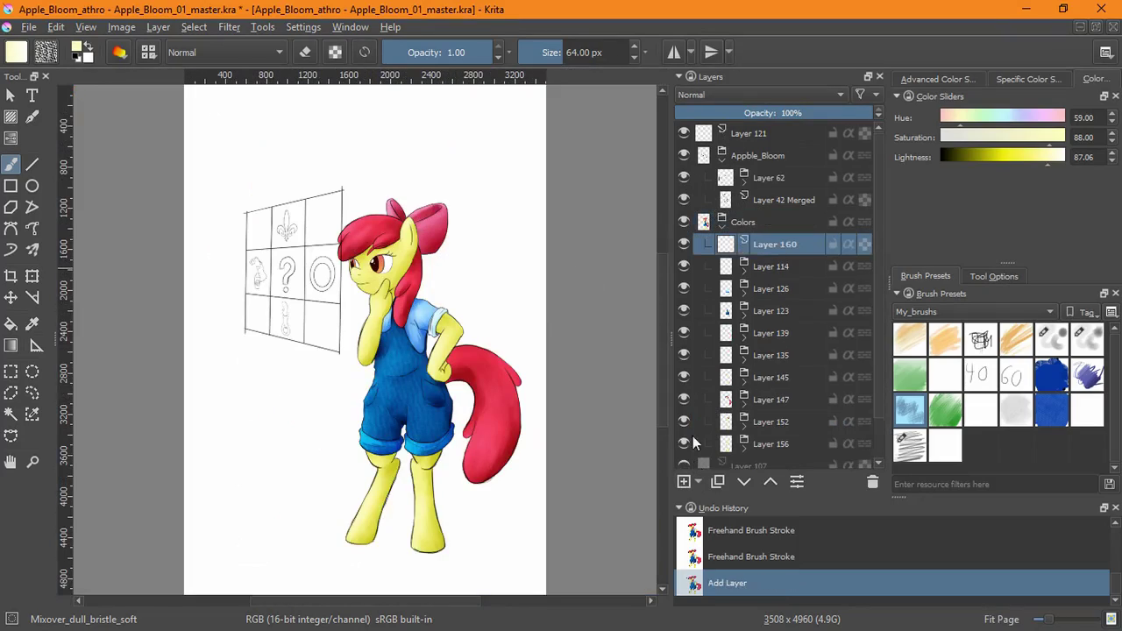
Set up the Fill tool for the potion bottle icon with a pale blue-grey color of hue 227, saturation 18 and lightness 87.06
click(951, 375)
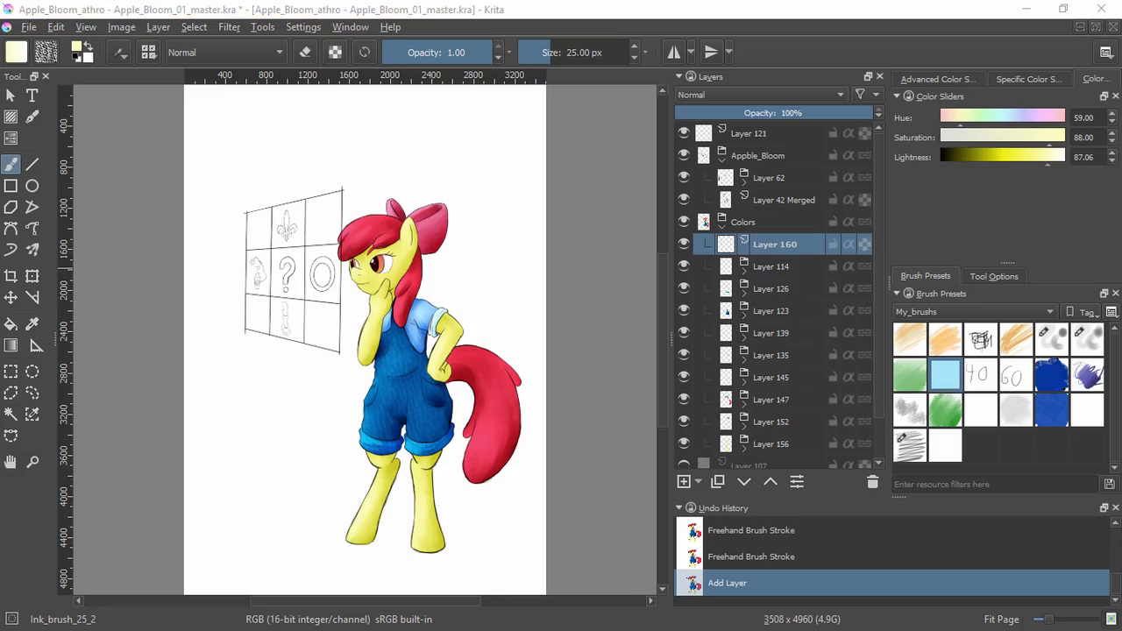
click(1018, 116)
click(963, 137)
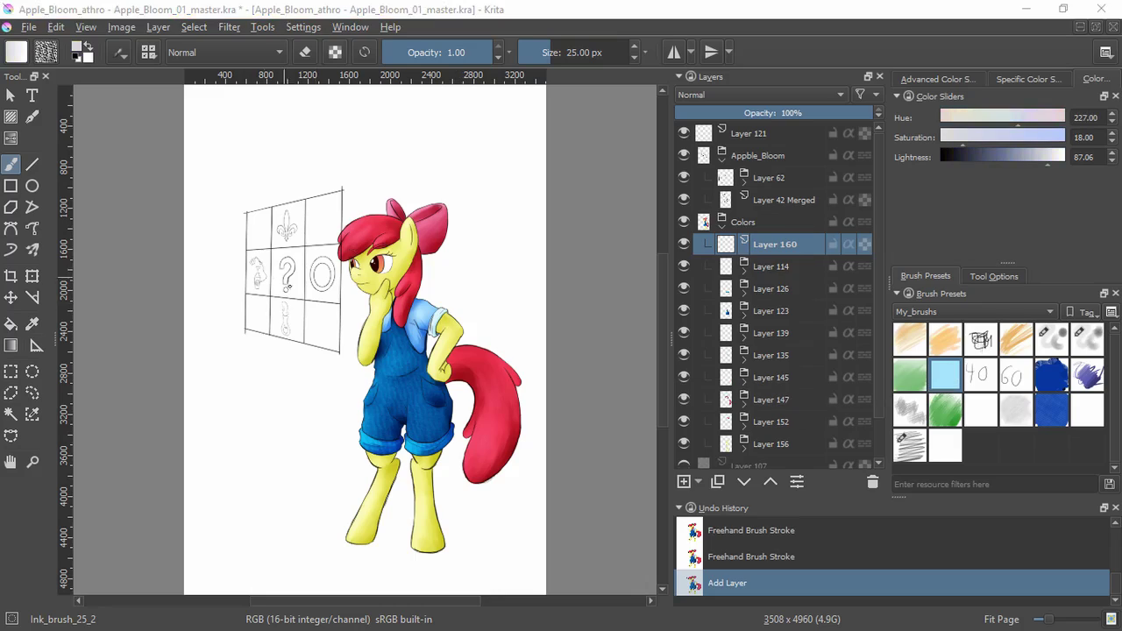
scroll(281, 321, up, 8)
key(f)
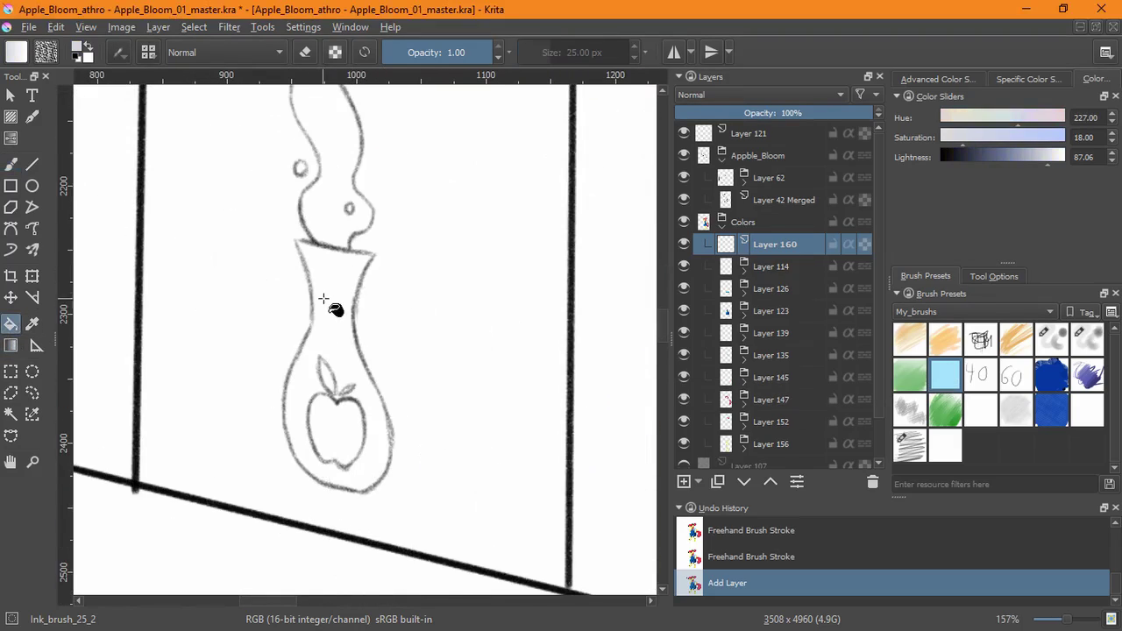
click(378, 399)
key(ctrl+z)
click(964, 274)
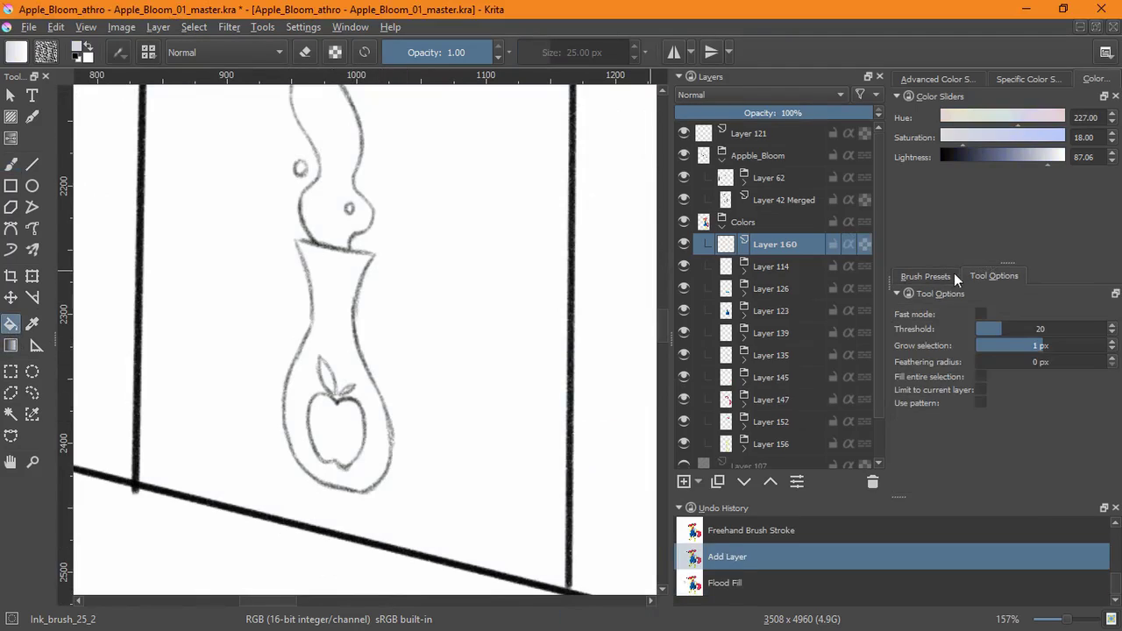
click(954, 278)
click(430, 331)
key(ctrl+z)
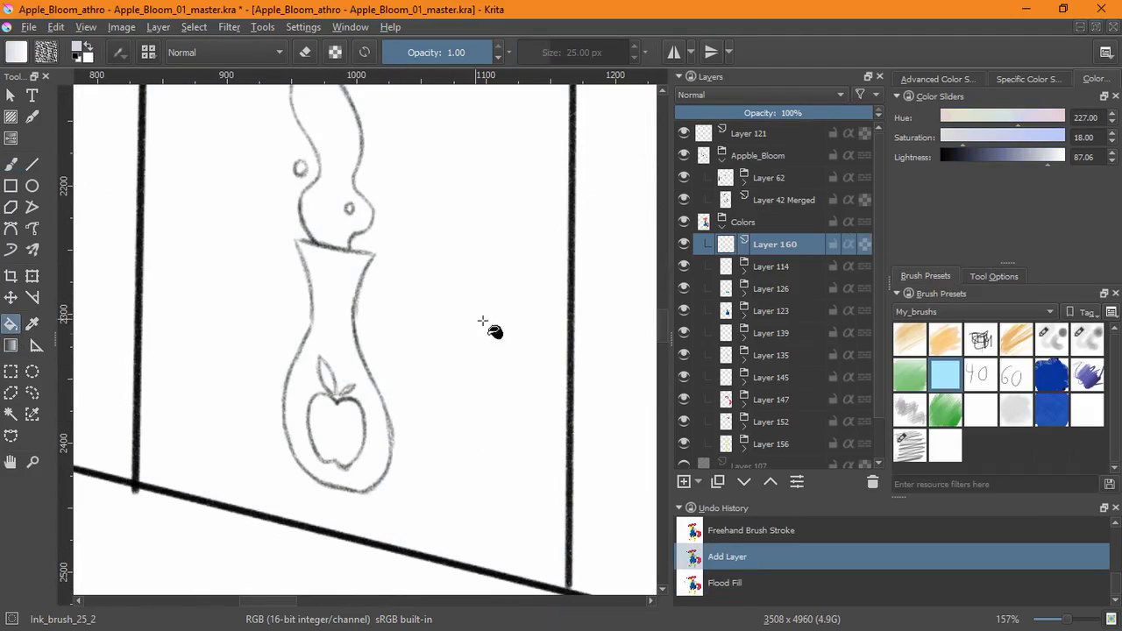
Lower the fill threshold to 10 and fill the potion bottle with pale blue-grey on Layer 160
click(994, 276)
click(489, 373)
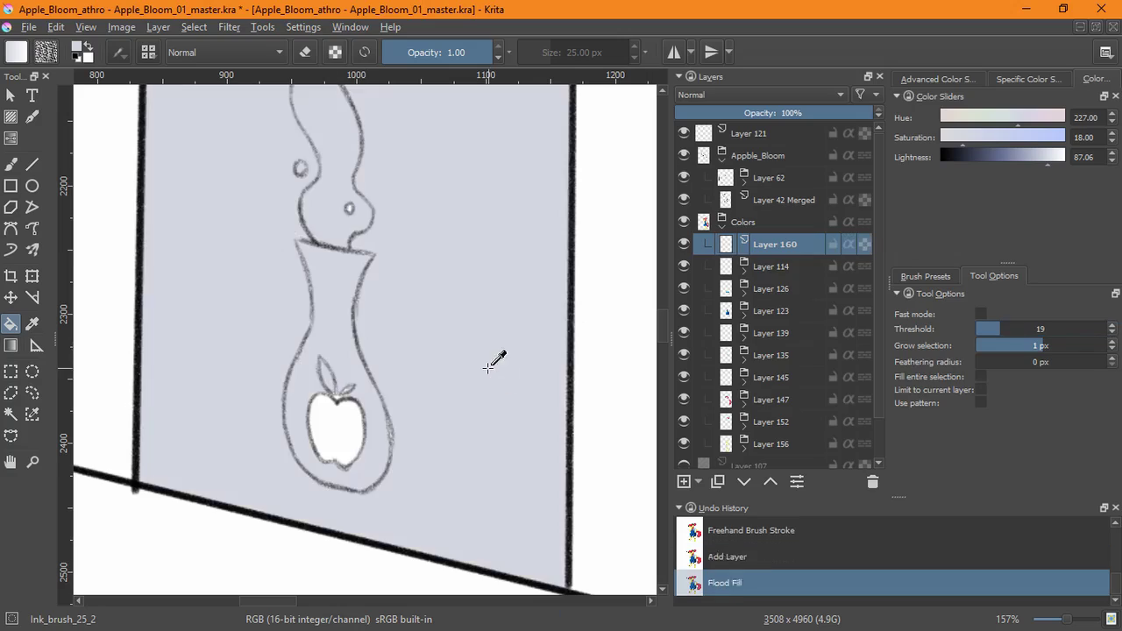
key(ctrl+z)
click(331, 370)
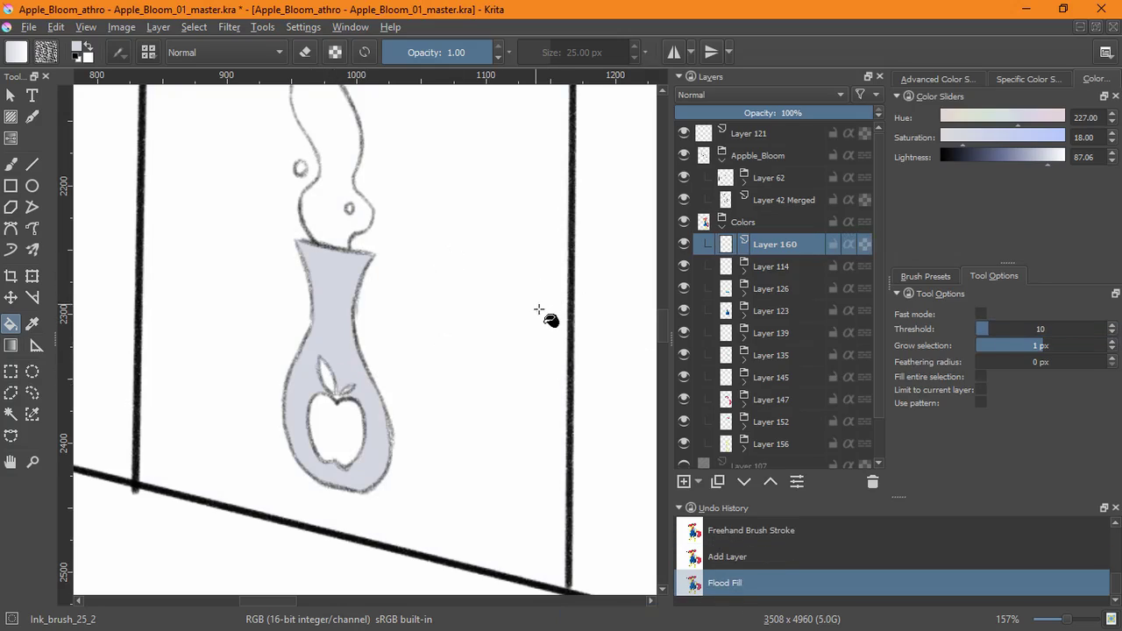
Add a paint layer above Layer 160, group the two layers and fill the bottle's apple with red (hue 357, saturation 56, lightness 54)
click(339, 440)
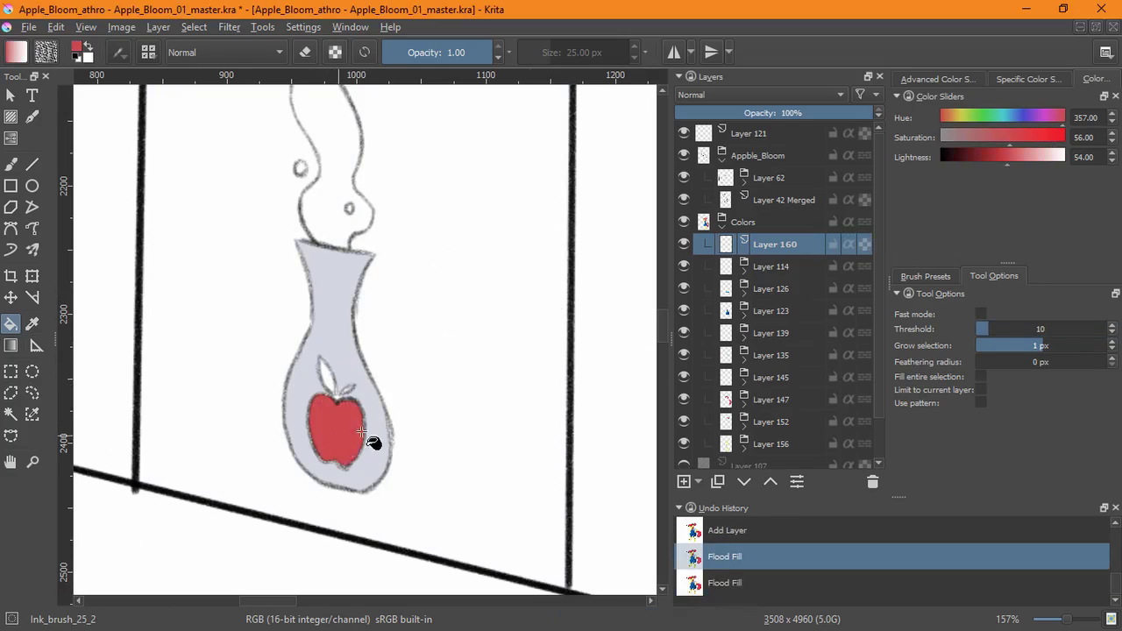
key(ctrl+z)
click(687, 481)
shift+click(775, 266)
key(ctrl+g)
click(793, 266)
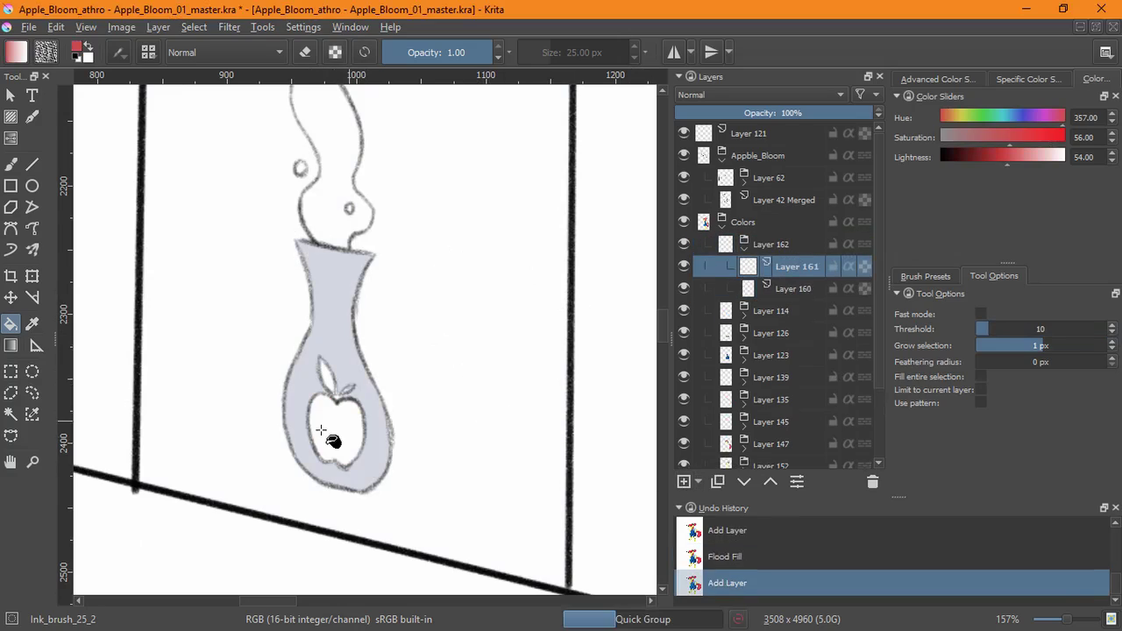
click(333, 445)
On a new layer above the apple, fill its leaves with grey-green (hue 117, saturation 11, lightness 59)
click(35, 323)
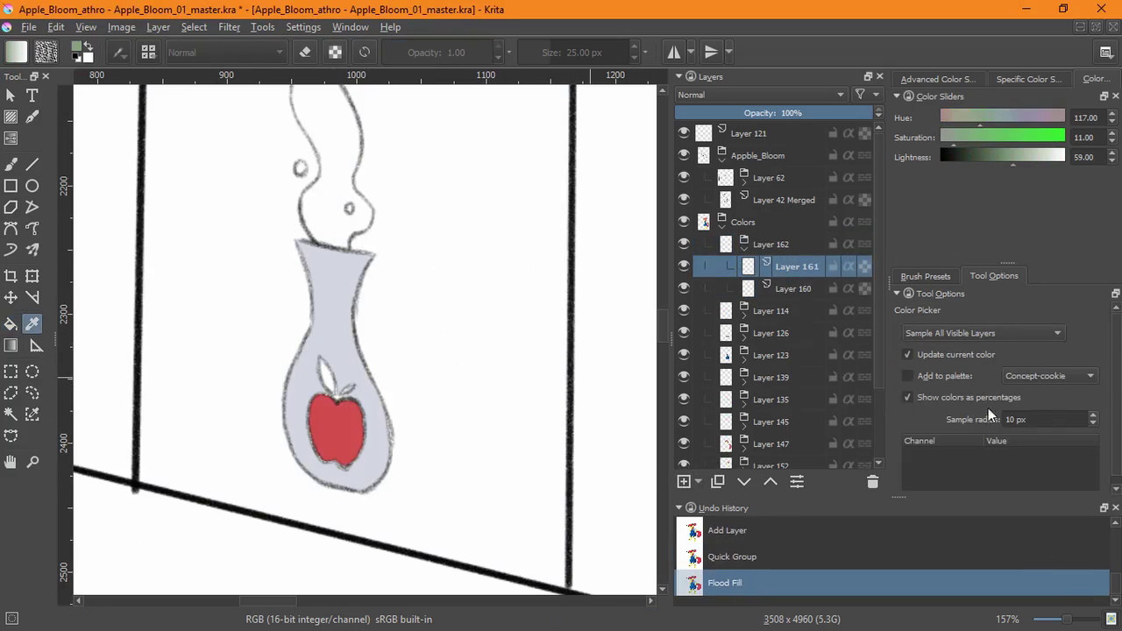
click(684, 483)
key(f)
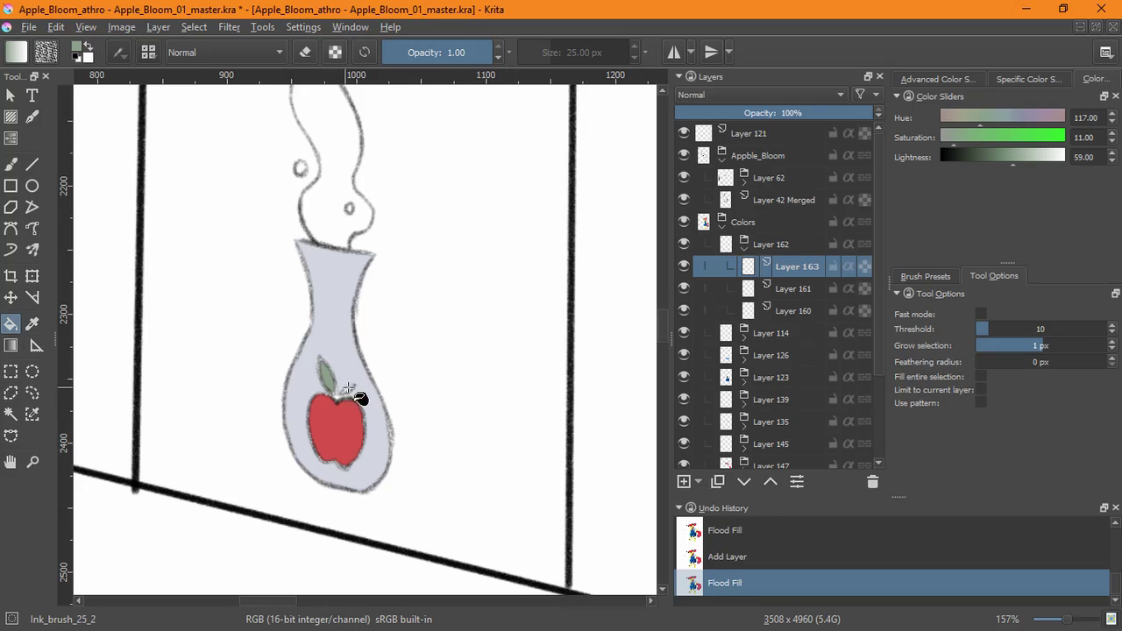
scroll(348, 386, up, 7)
click(355, 428)
scroll(473, 383, down, 5)
Add a layer and try to fill the splash above the bottle with yellow-green (hue 79, saturation 50, lightness 56)
drag(476, 274, 429, 587)
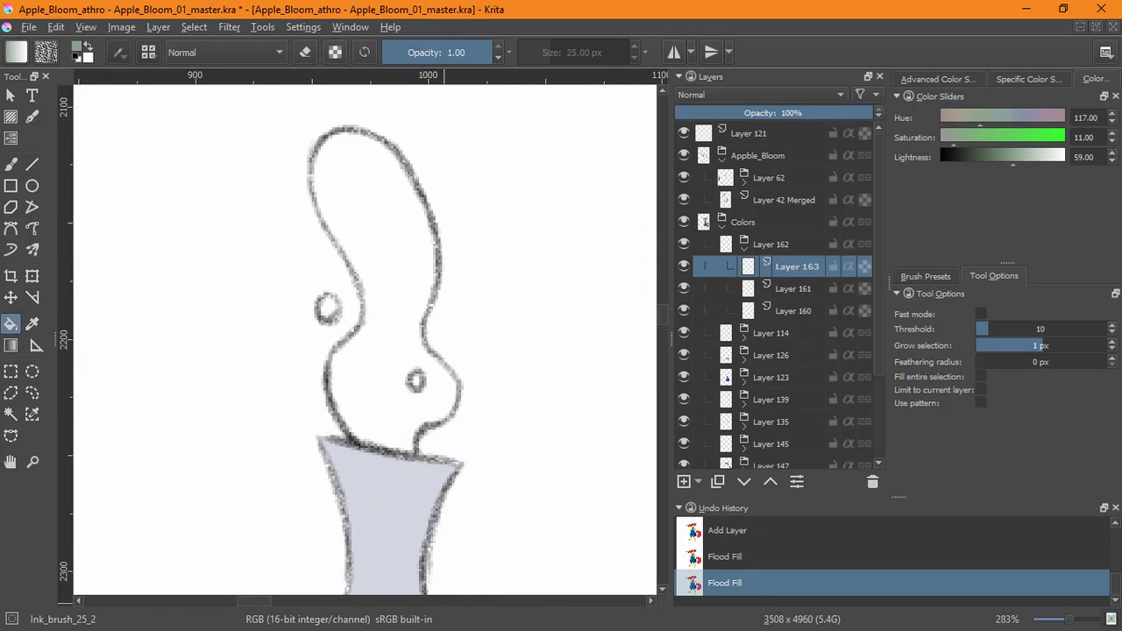
click(399, 282)
key(ctrl+z)
key(Insert)
click(377, 359)
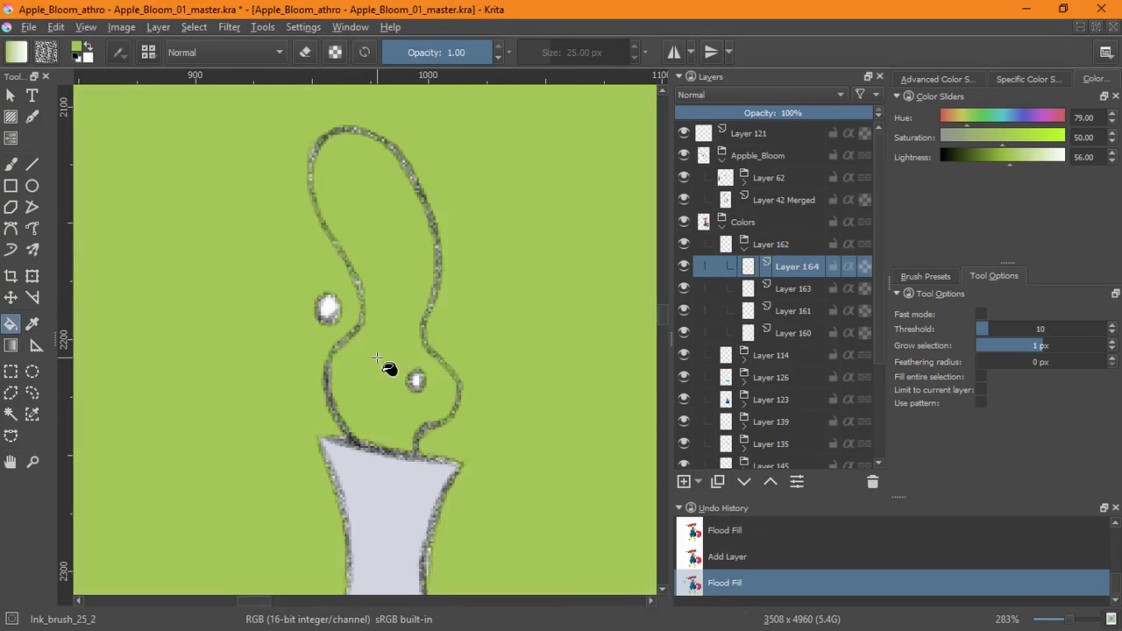
key(ctrl+z)
Paint the upper end of the splash yellow-green with Sketch_brush_02 to close its outline
key(b)
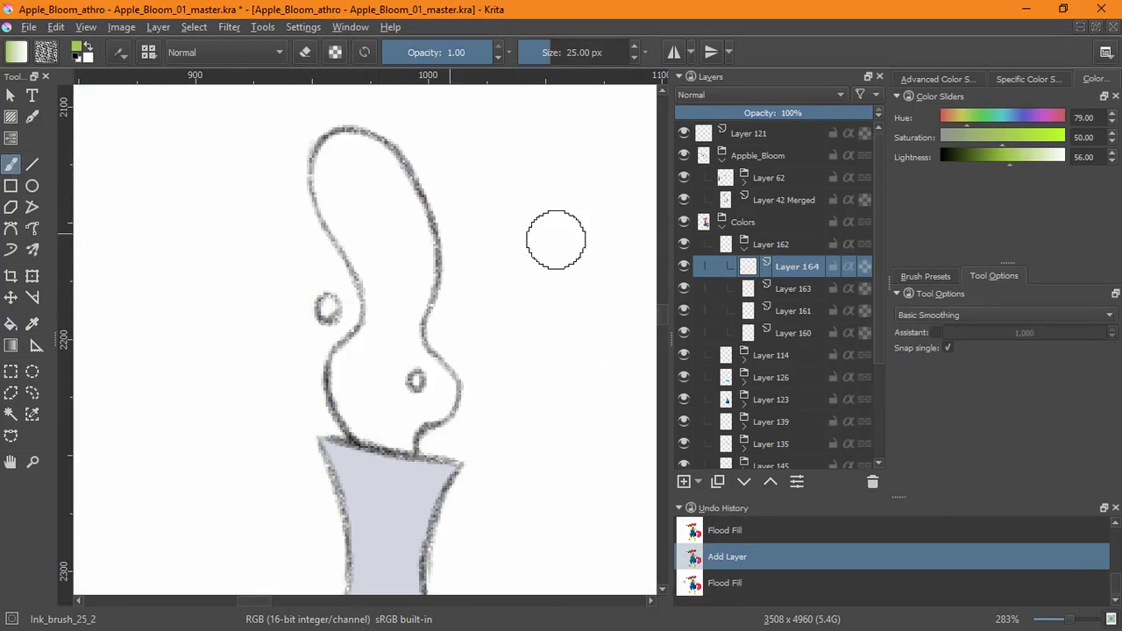
click(926, 276)
click(910, 445)
mouse_move(323, 186)
mouse_down()
mouse_move(319, 168)
mouse_move(353, 176)
mouse_up()
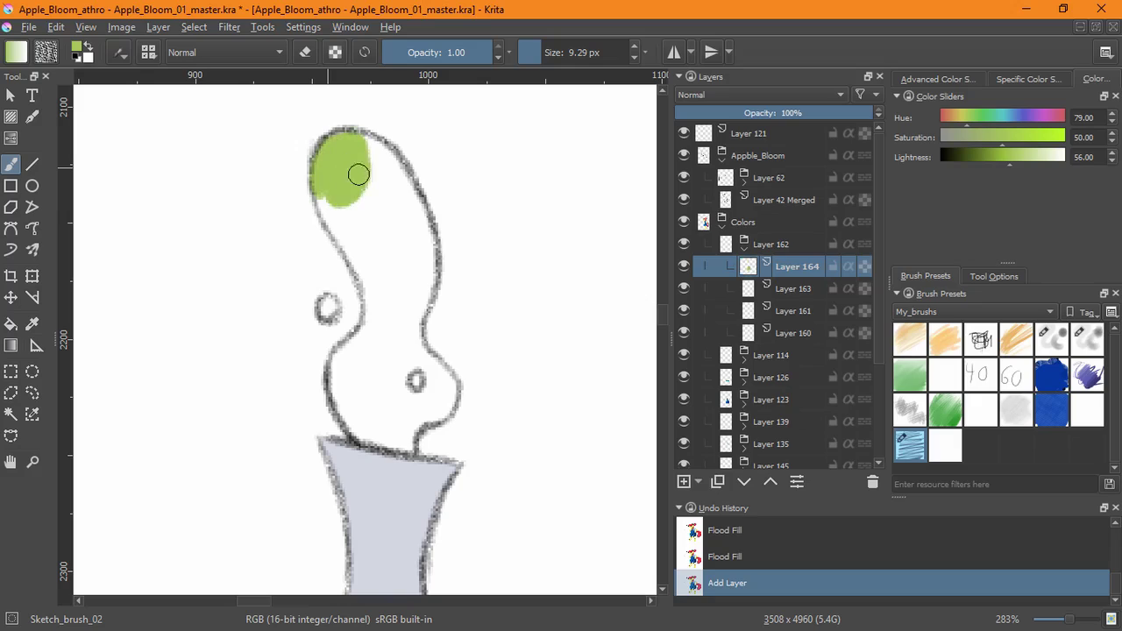
Fill the rest of the splash with yellow-green and color its small droplets with the brush
key(f)
click(409, 312)
key(b)
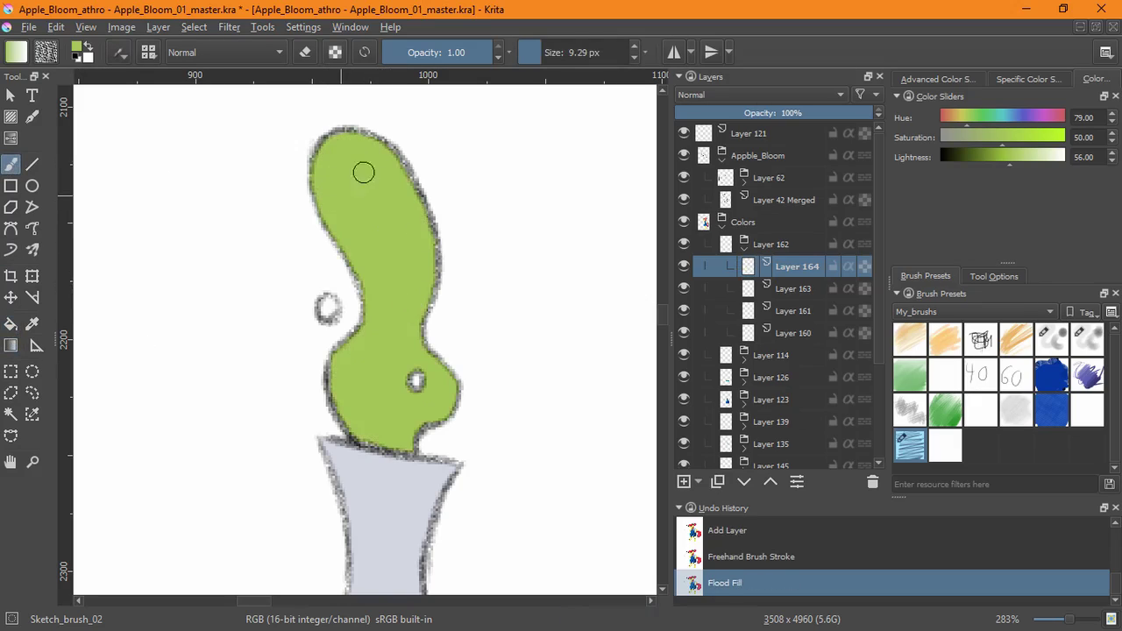
drag(325, 300, 331, 307)
On a new layer above Layer 164, fill the ring icon with light blue (hue 204, saturation 100, lightness 88)
drag(531, 404, 504, 486)
drag(556, 427, 500, 261)
drag(508, 298, 499, 404)
drag(543, 272, 501, 412)
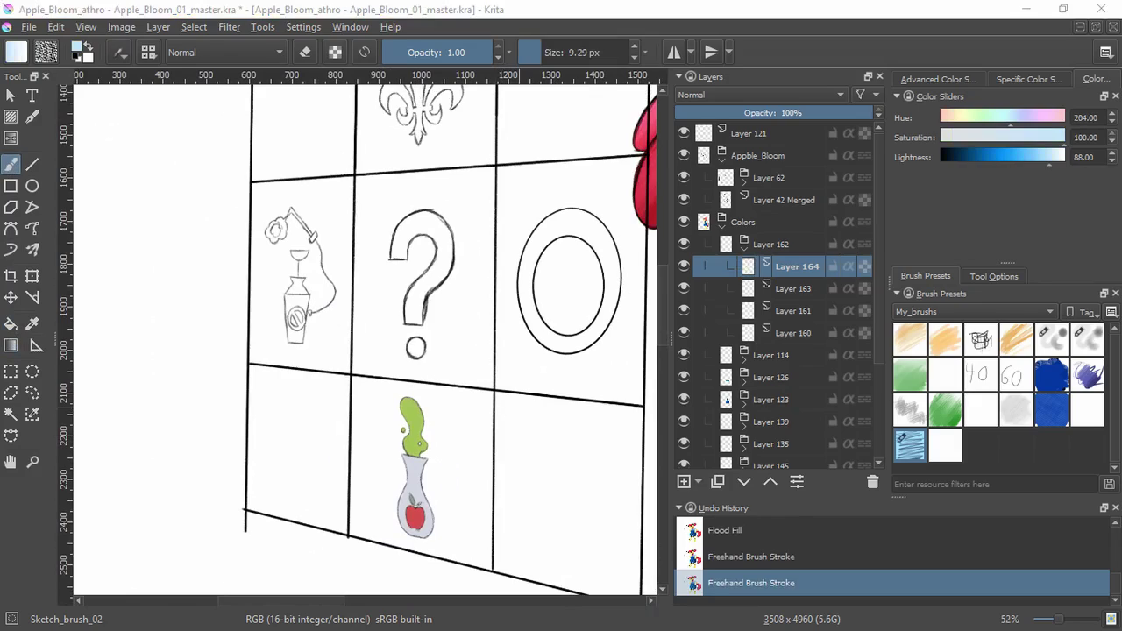
key(f)
click(603, 321)
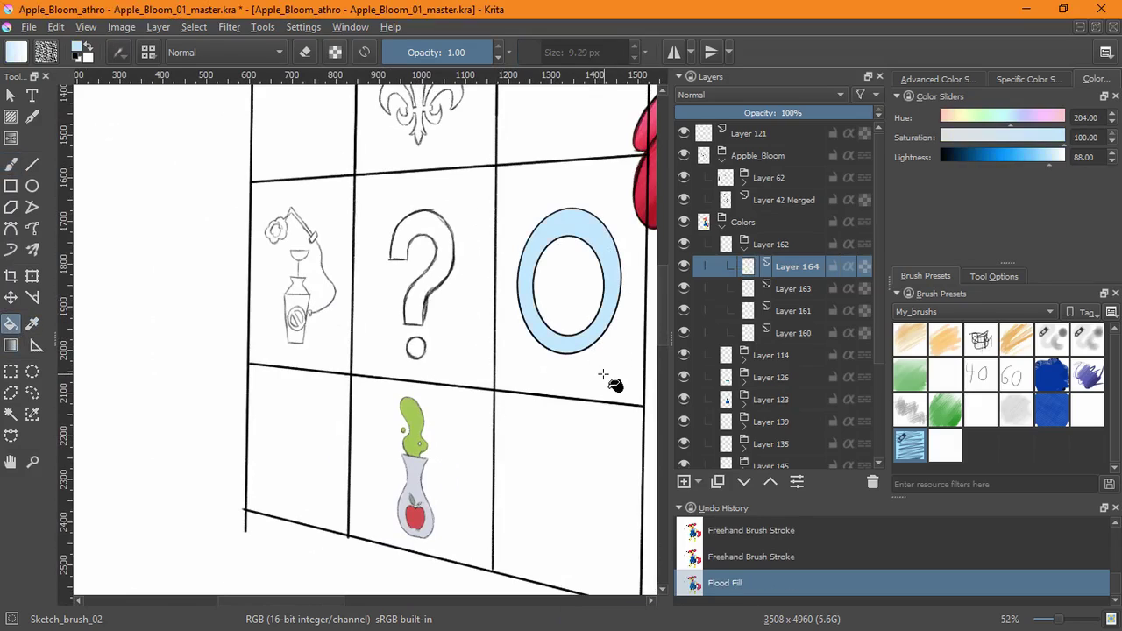
key(ctrl+z)
click(683, 481)
click(591, 342)
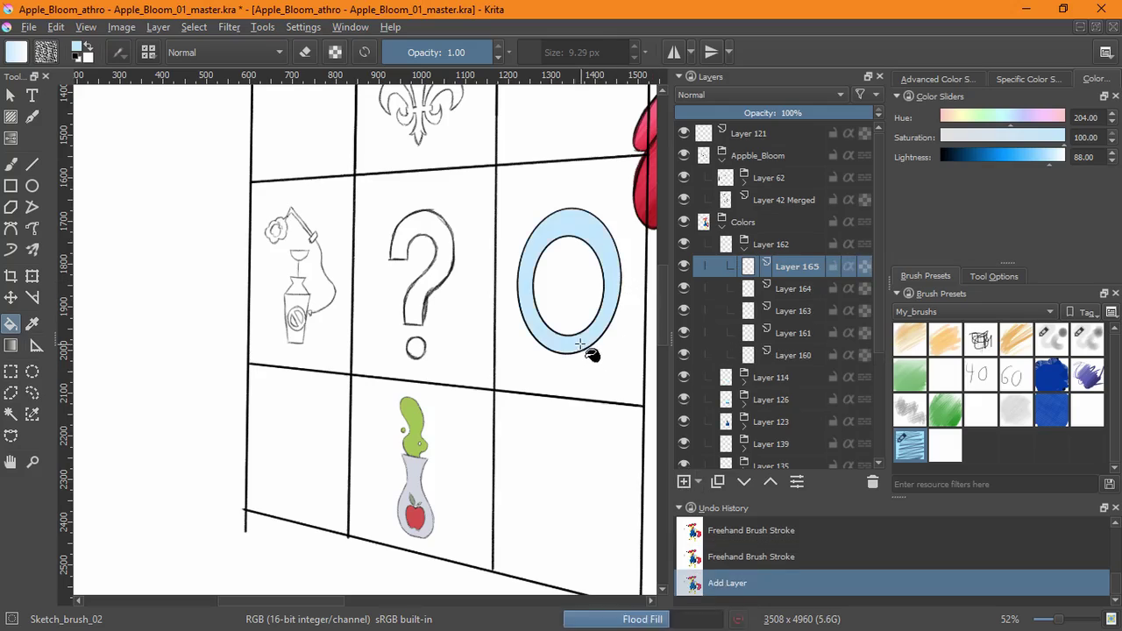
Select the opaque pixels of the ring on Layer 165 and add a new layer above it
key(b)
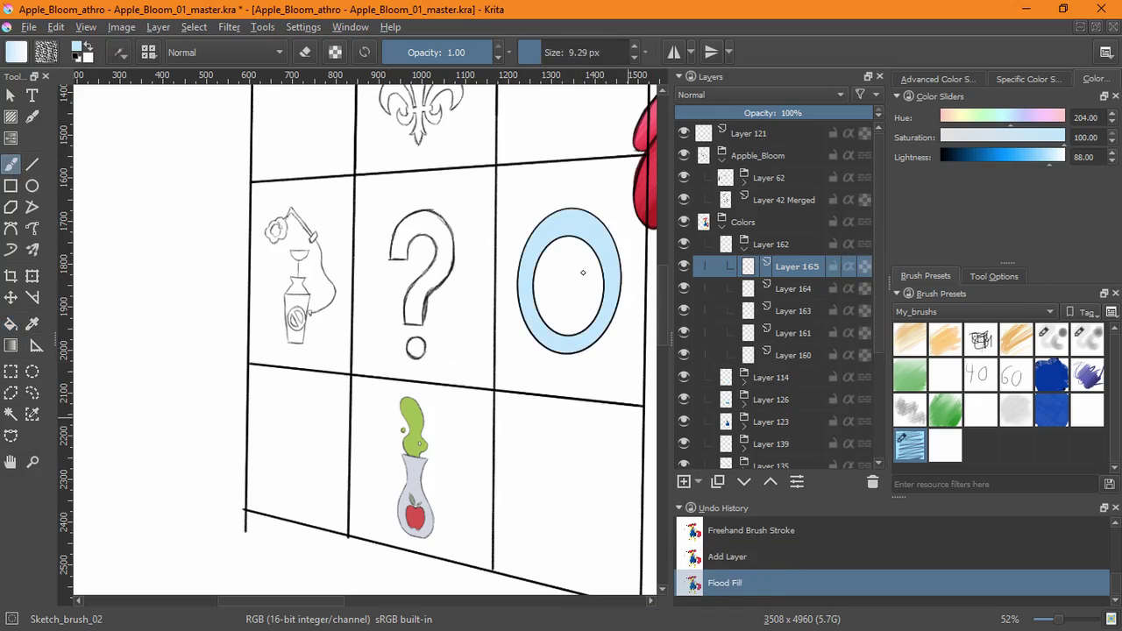
click(698, 481)
click(194, 27)
click(219, 256)
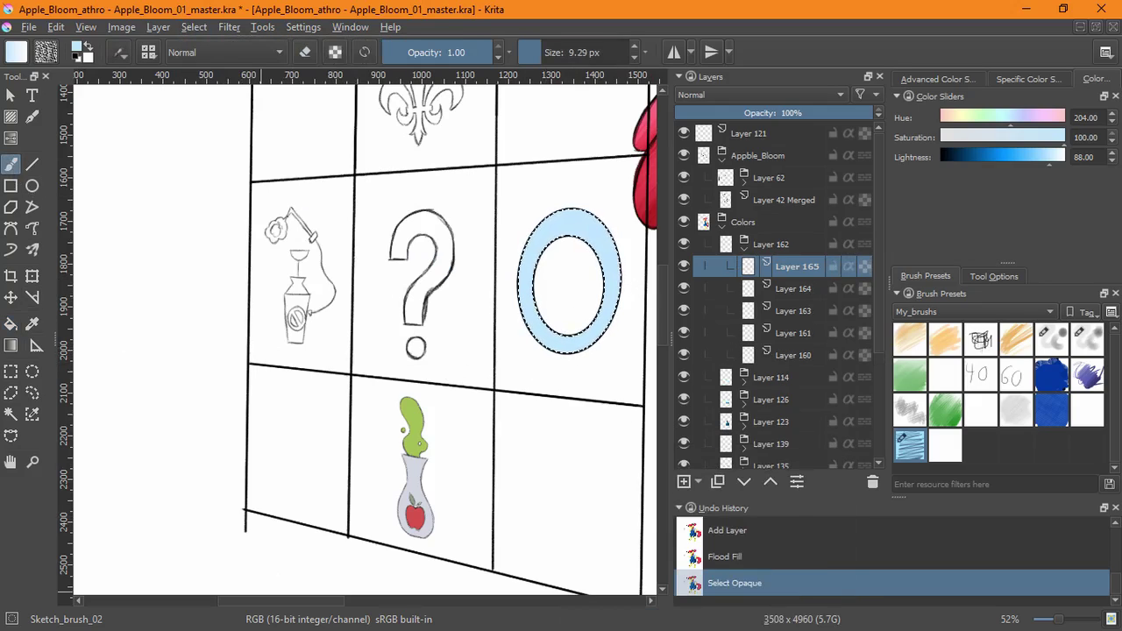
click(685, 482)
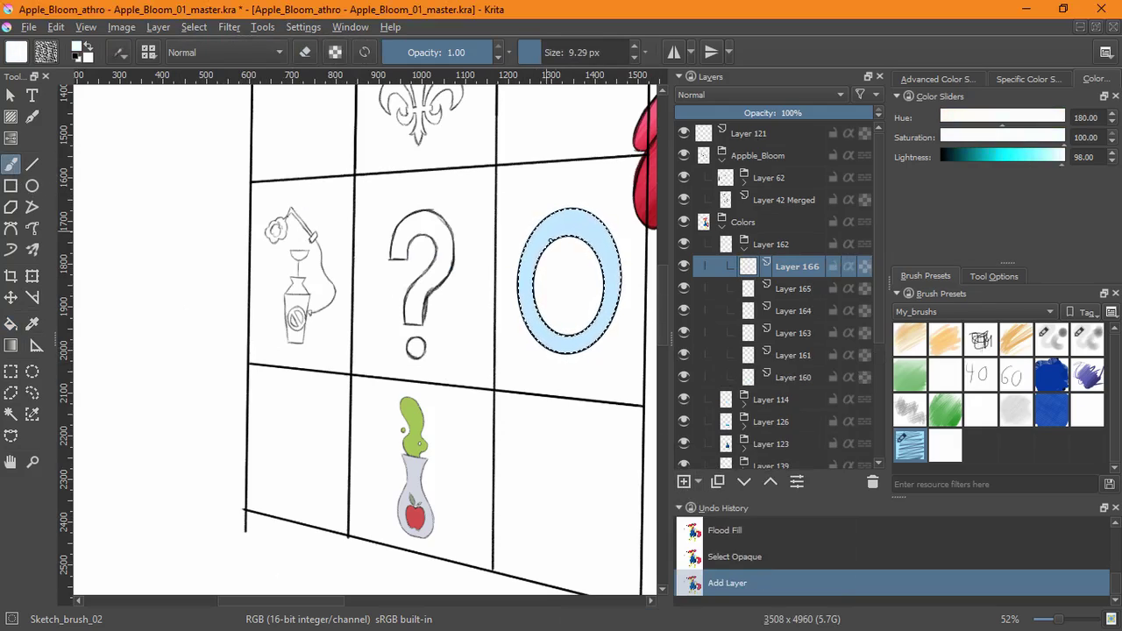
Paint white diagonal glints across both sides of the ring on Layer 166 and deselect
drag(617, 248, 601, 272)
drag(530, 303, 535, 335)
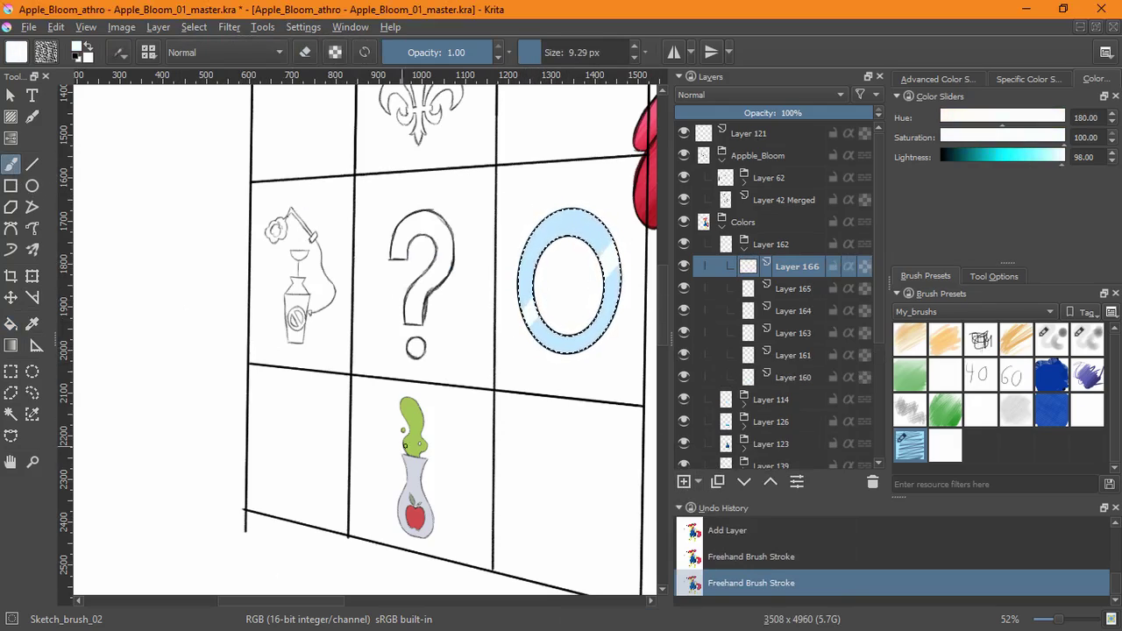
click(194, 28)
click(218, 64)
On a new layer above Layer 166, fill the fleur-de-lis icon with pale cyan (hue 183, saturation 69, lightness 90)
key(Insert)
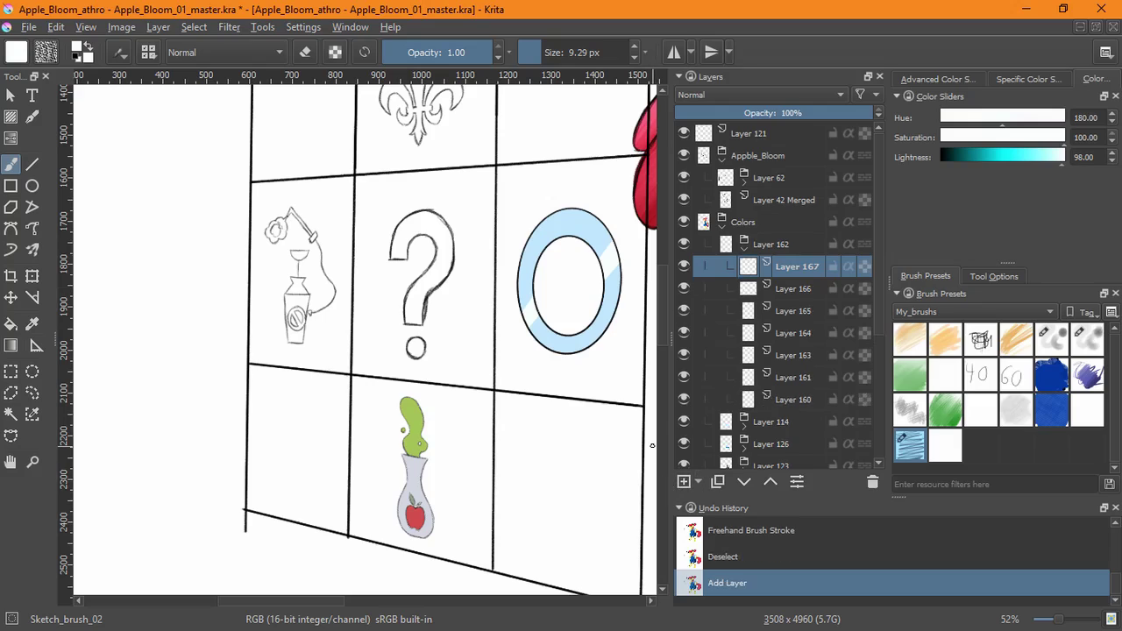
drag(525, 131, 515, 409)
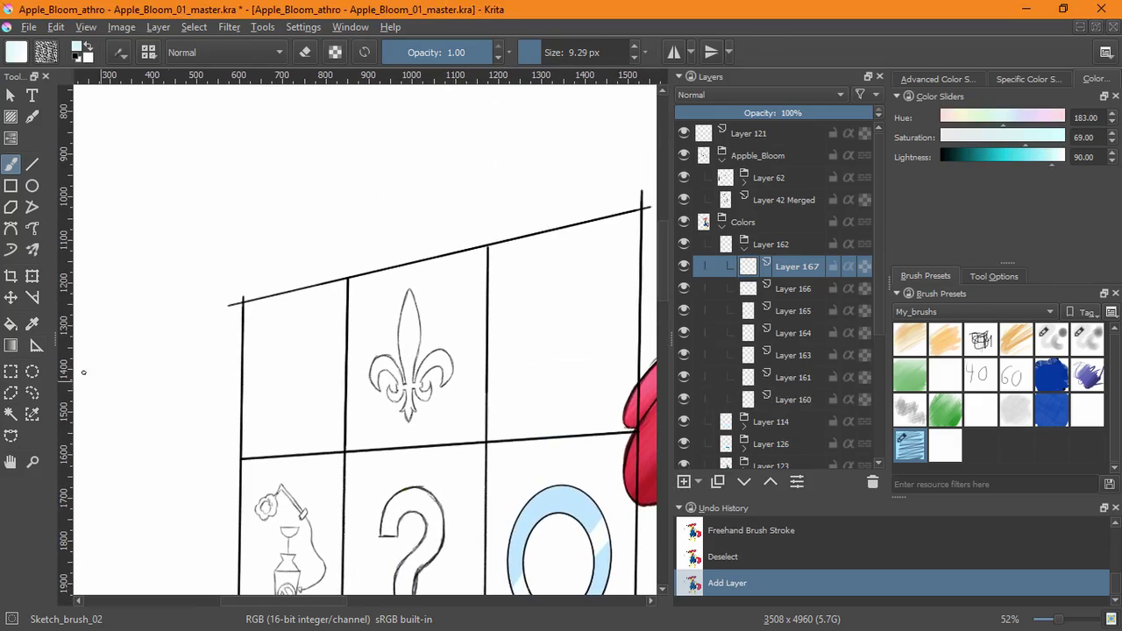
click(10, 325)
click(415, 328)
On a new layer, fill the neck of the bottle with the crossed-out emblem with very dark green (hue 161, saturation 22, lightness 11)
key(Insert)
scroll(412, 390, down, 4)
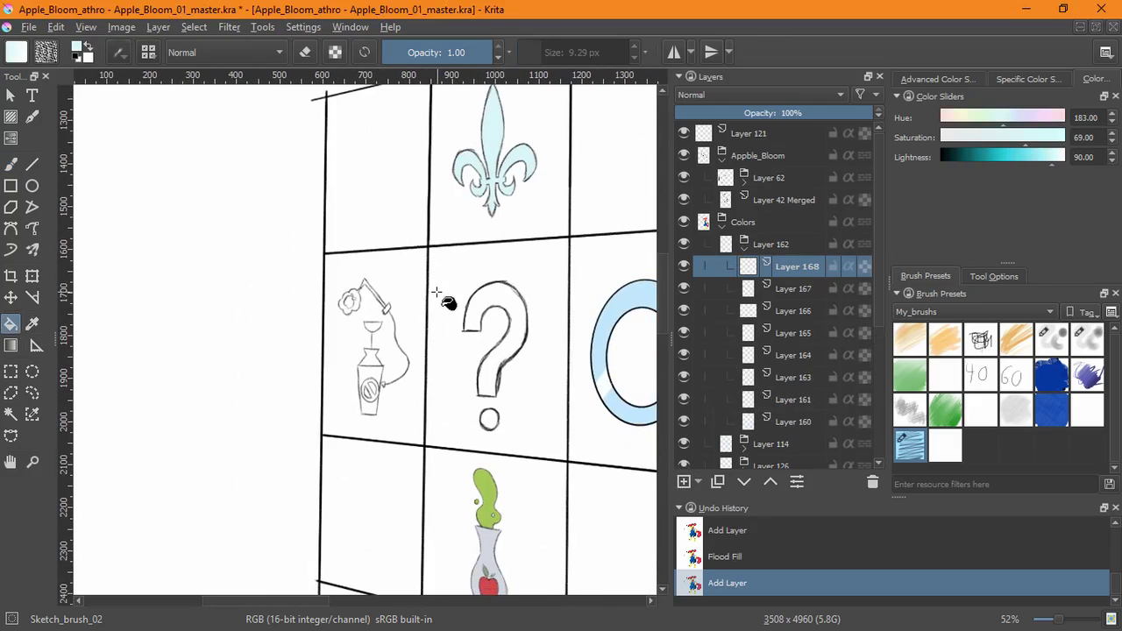
key(d)
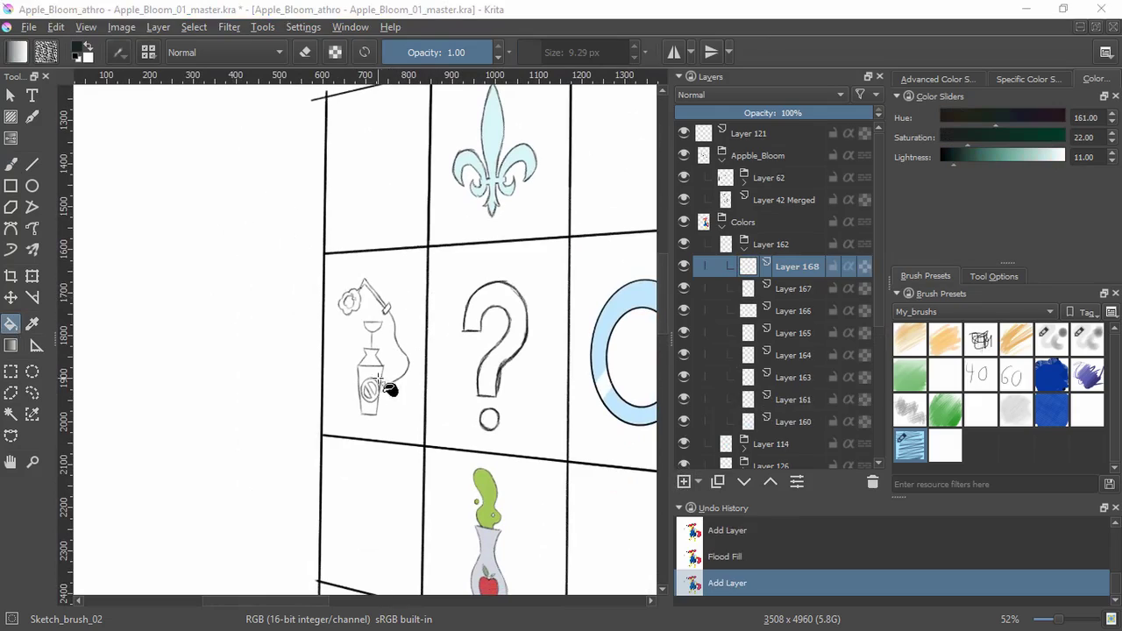
click(373, 359)
On another new layer above Layer 168, fill that bottle's body with dark teal (hue 185, saturation 27, lightness 22)
key(Insert)
click(377, 382)
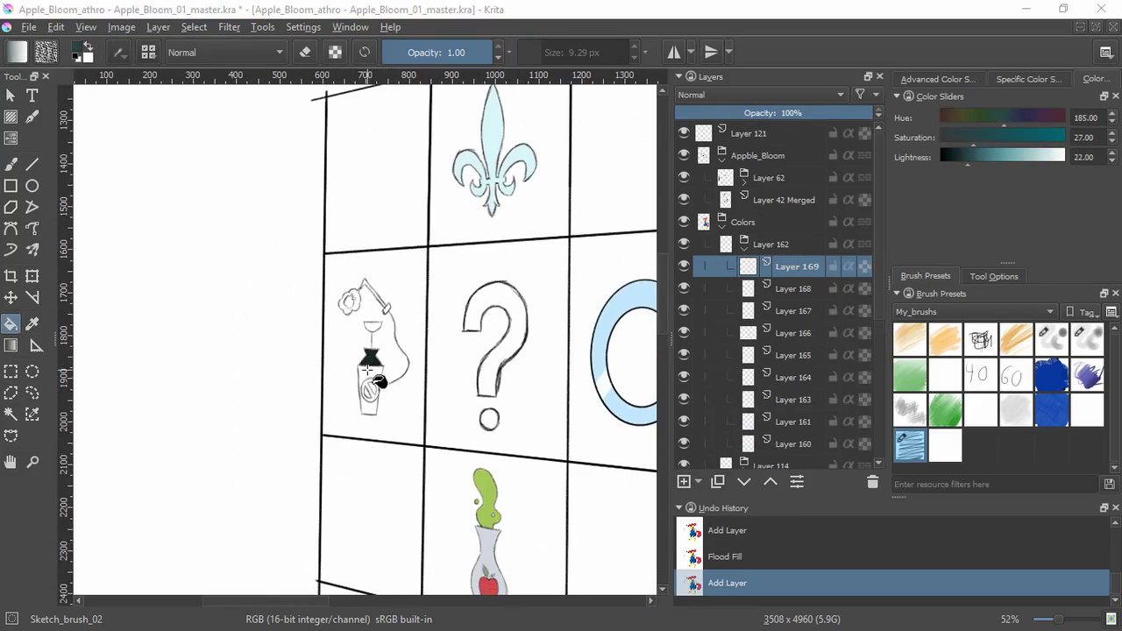
scroll(383, 418, up, 7)
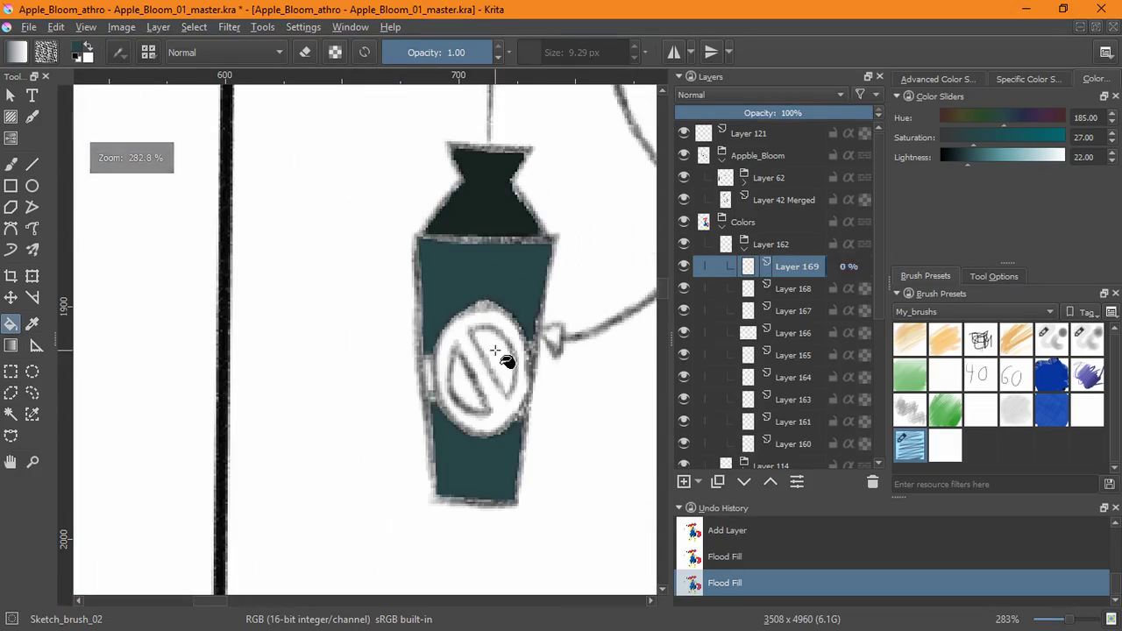
Fill the gaps inside the bottle's emblem with dark teal and, on a new layer, the small apple inside the blossom with red (hue 2, saturation 90, lightness 47)
click(464, 400)
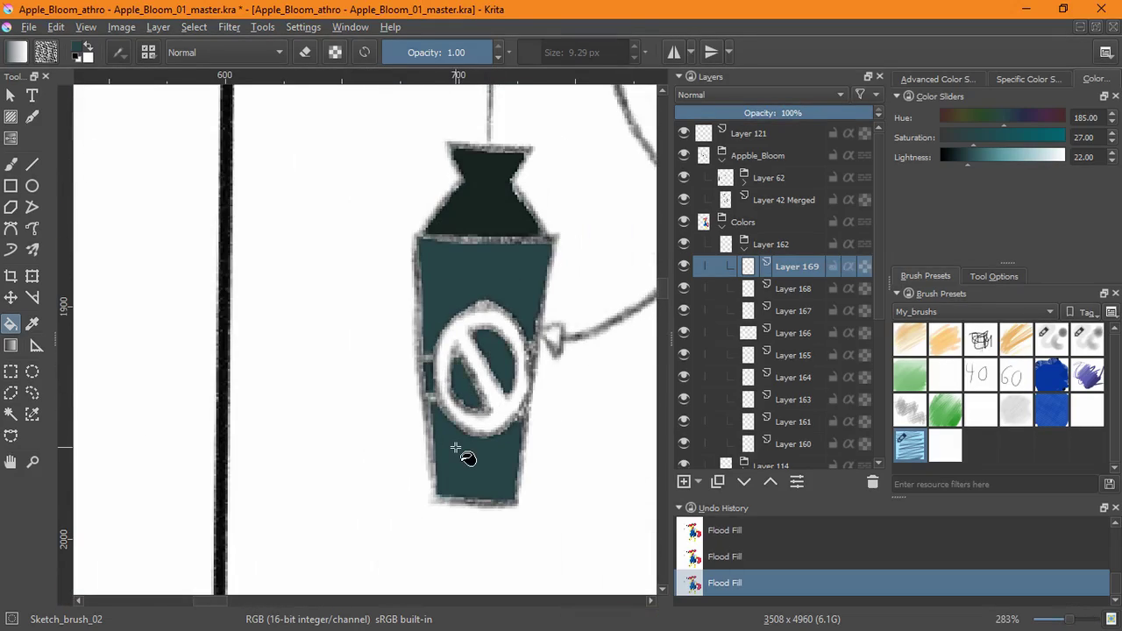
scroll(478, 408, down, 3)
key(Insert)
click(445, 127)
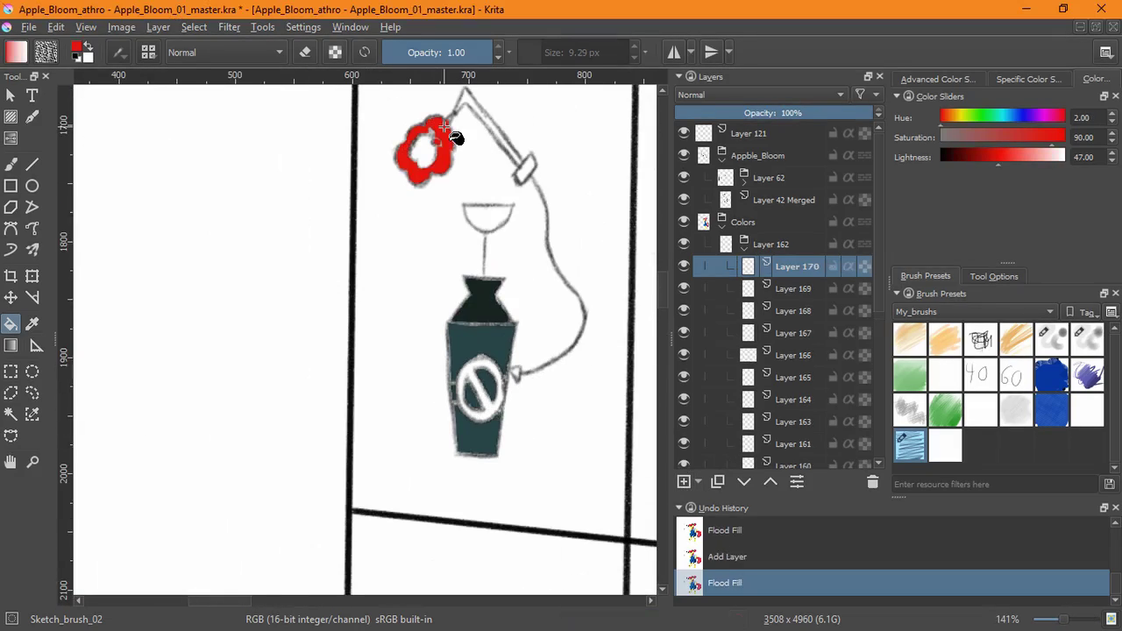
key(ctrl+z)
click(429, 147)
scroll(491, 327, up, 2)
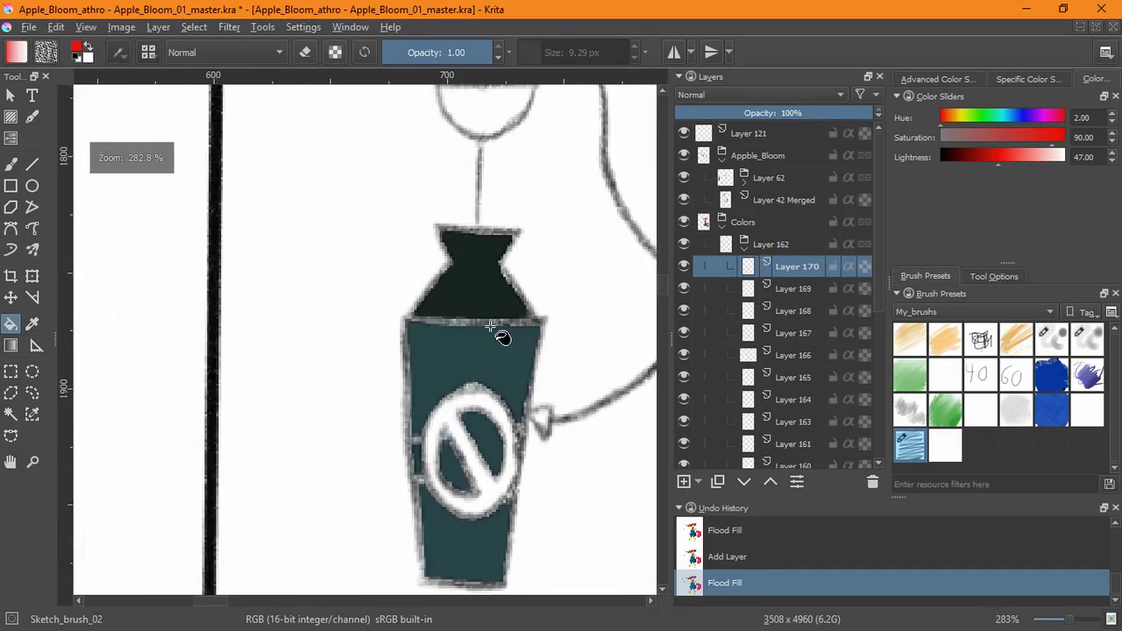
scroll(492, 326, down, 1)
drag(470, 179, 476, 344)
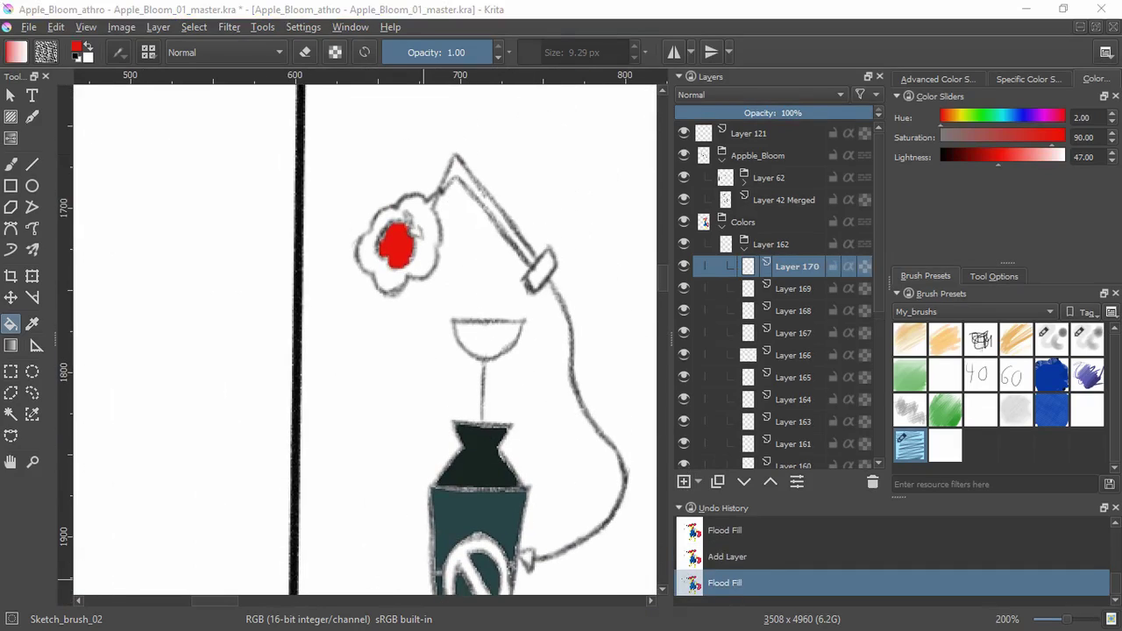
On a new layer above Layer 170, paint the apple's stem and leaf green (hue 108, saturation 94, lightness 34) with the brush
click(684, 264)
click(684, 265)
key(Insert)
scroll(356, 208, up, 4)
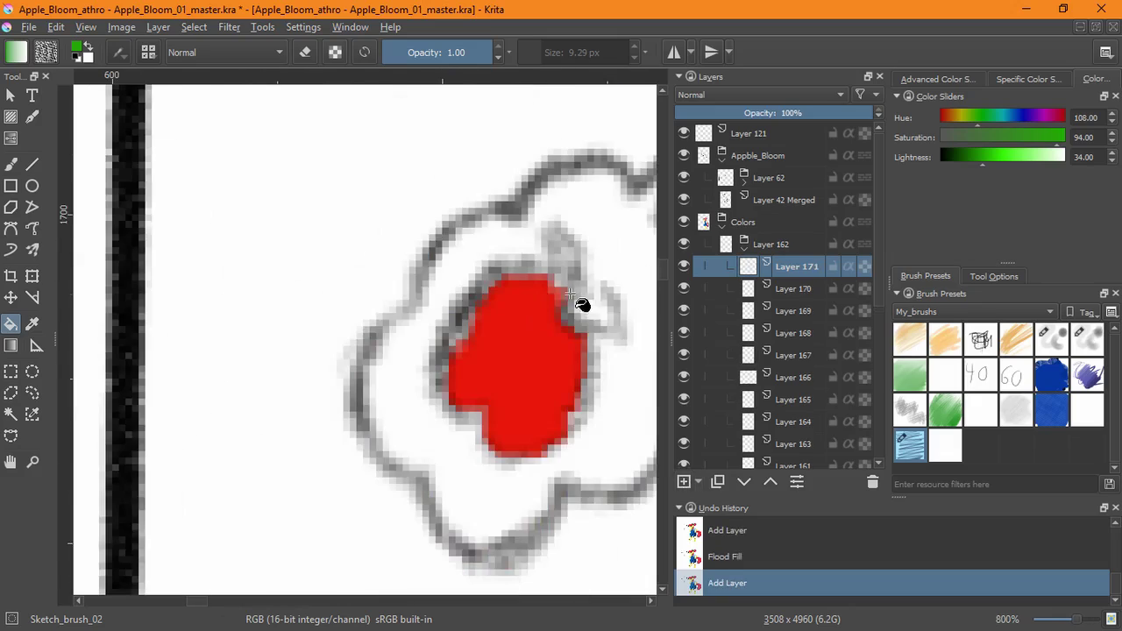
click(409, 238)
key(ctrl+z)
click(11, 165)
mouse_move(570, 289)
mouse_down()
mouse_move(614, 313)
mouse_move(564, 251)
mouse_move(622, 335)
mouse_up()
On Layer 170, sample the apple's red and brush over the unfilled edges inside its outline
click(751, 292)
ctrl+click(554, 410)
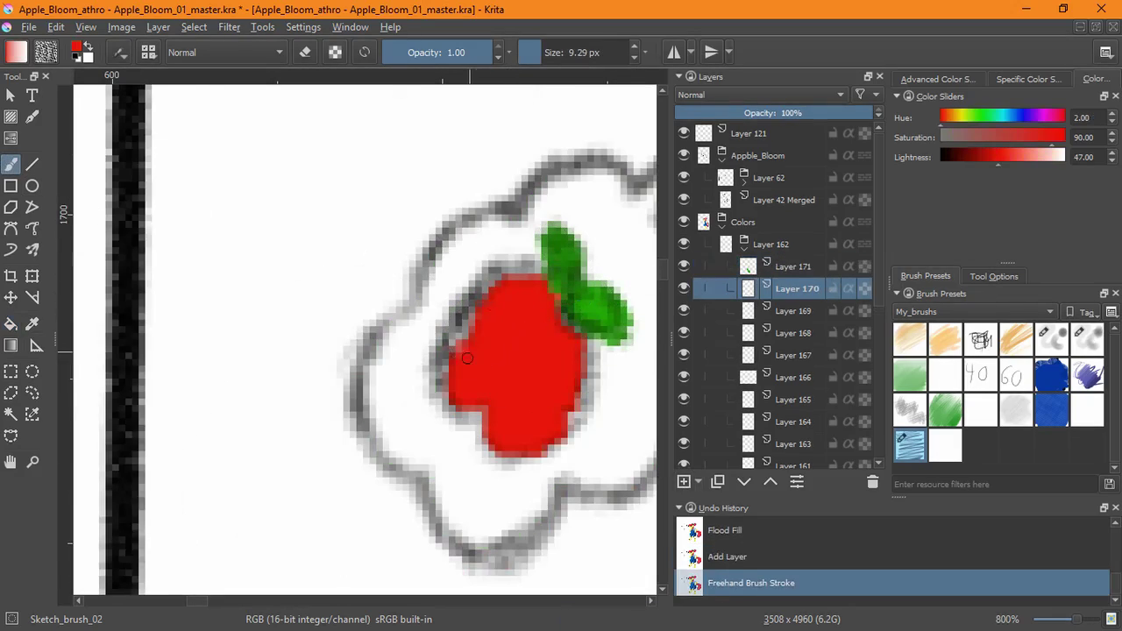
mouse_move(458, 362)
mouse_down()
mouse_move(532, 281)
mouse_move(559, 410)
mouse_move(445, 373)
mouse_move(515, 270)
mouse_move(541, 295)
mouse_move(501, 426)
mouse_move(450, 387)
mouse_up()
key(ctrl+z)
mouse_move(539, 371)
mouse_down()
mouse_move(543, 495)
mouse_move(395, 173)
mouse_up()
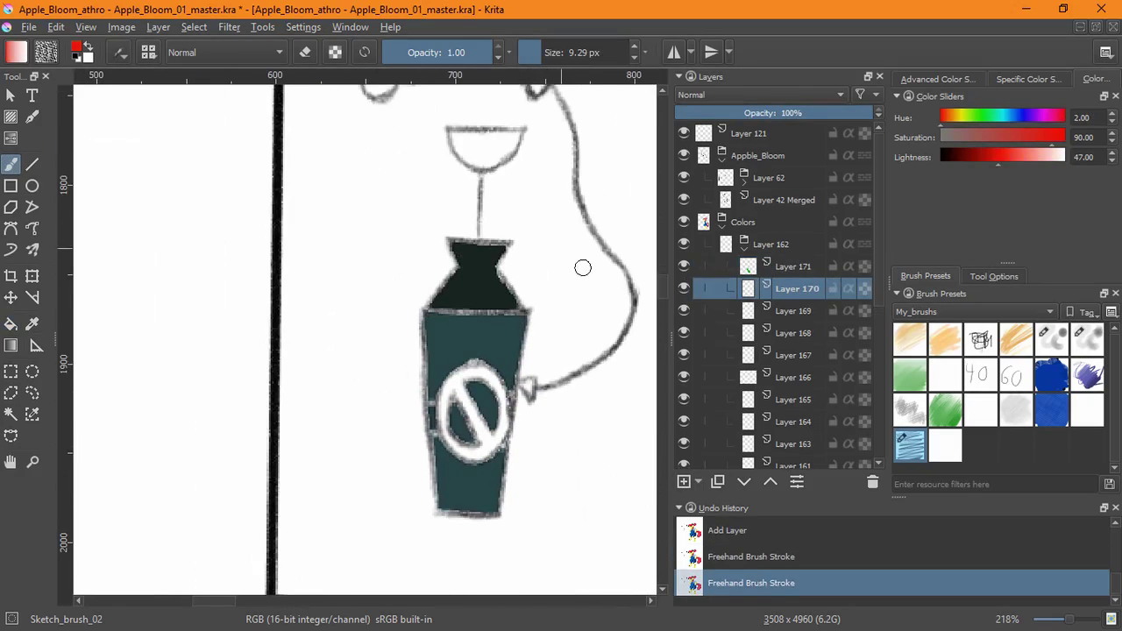
On Layer 169, sample the bottle body's dark teal and brush it over the unfilled edges along its sides, base and upper rim
click(707, 334)
click(684, 333)
click(684, 333)
click(707, 312)
ctrl+click(492, 325)
drag(431, 449, 431, 361)
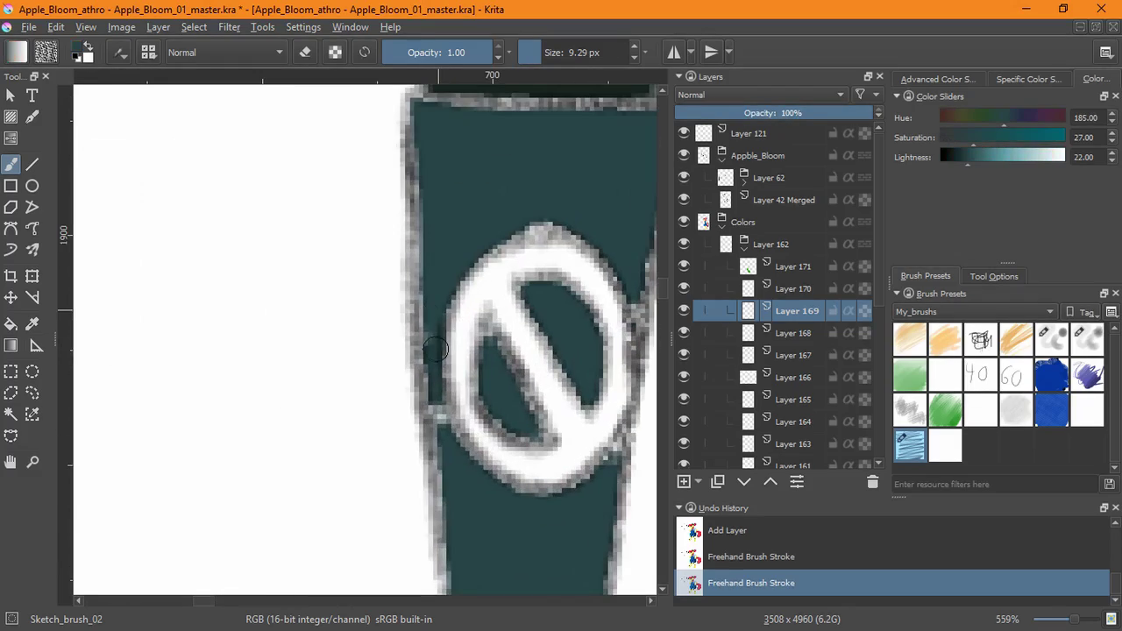
mouse_move(435, 322)
mouse_down()
mouse_move(448, 551)
mouse_move(433, 437)
mouse_up()
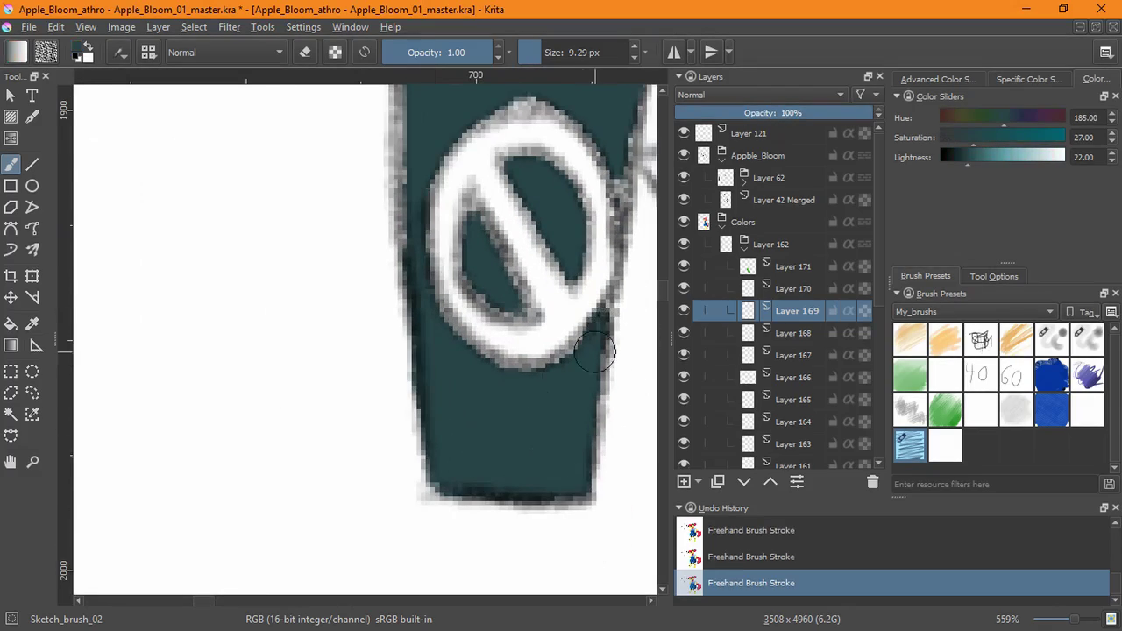
drag(585, 351, 472, 566)
mouse_move(502, 419)
mouse_down()
mouse_move(545, 201)
mouse_move(343, 209)
mouse_move(290, 309)
mouse_move(286, 505)
mouse_up()
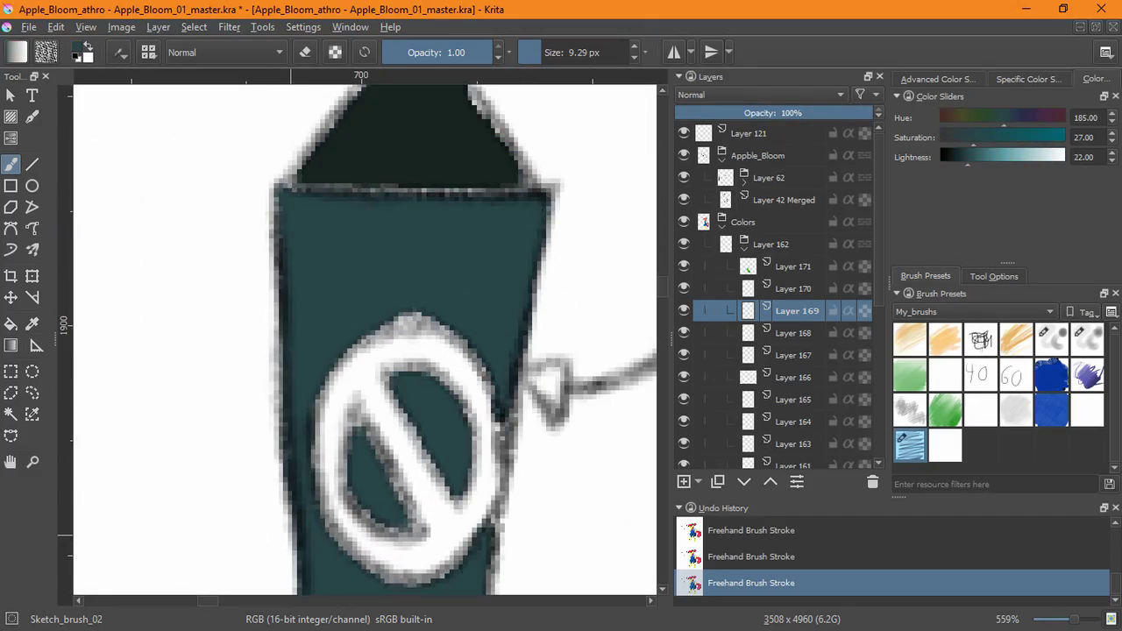
On a new layer lowered beneath Layer 169, fill the bottle's emblem with yellow-green (hue 62, saturation 56, lightness 49) and brush over its edges
click(11, 326)
click(684, 482)
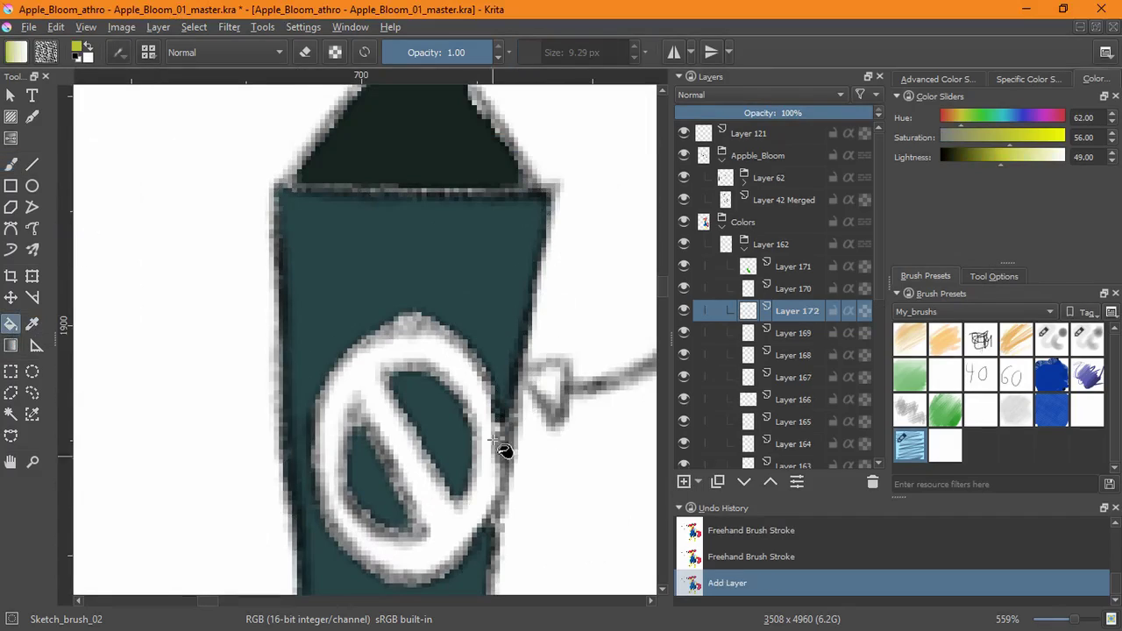
click(473, 387)
key(b)
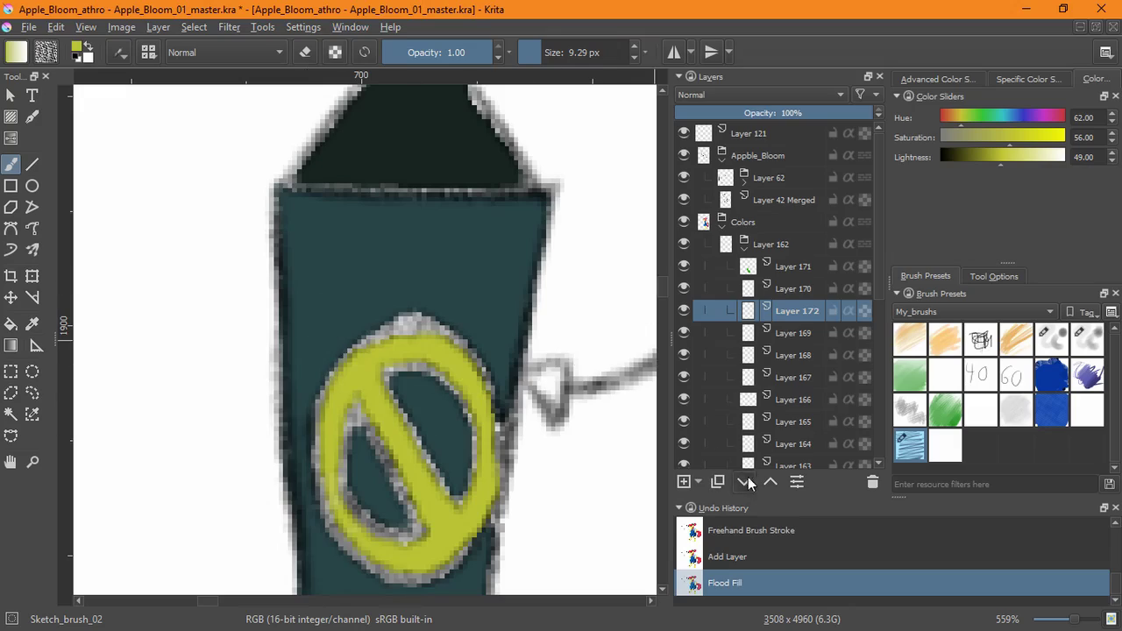
click(744, 482)
mouse_move(427, 326)
mouse_down()
mouse_move(401, 330)
mouse_move(351, 446)
mouse_move(421, 571)
mouse_move(442, 370)
mouse_move(489, 409)
mouse_move(493, 517)
mouse_up()
On Layer 169, sample the dark teal again and touch up the bottle body's side beside the emblem
click(738, 314)
ctrl+click(492, 275)
drag(509, 407, 499, 428)
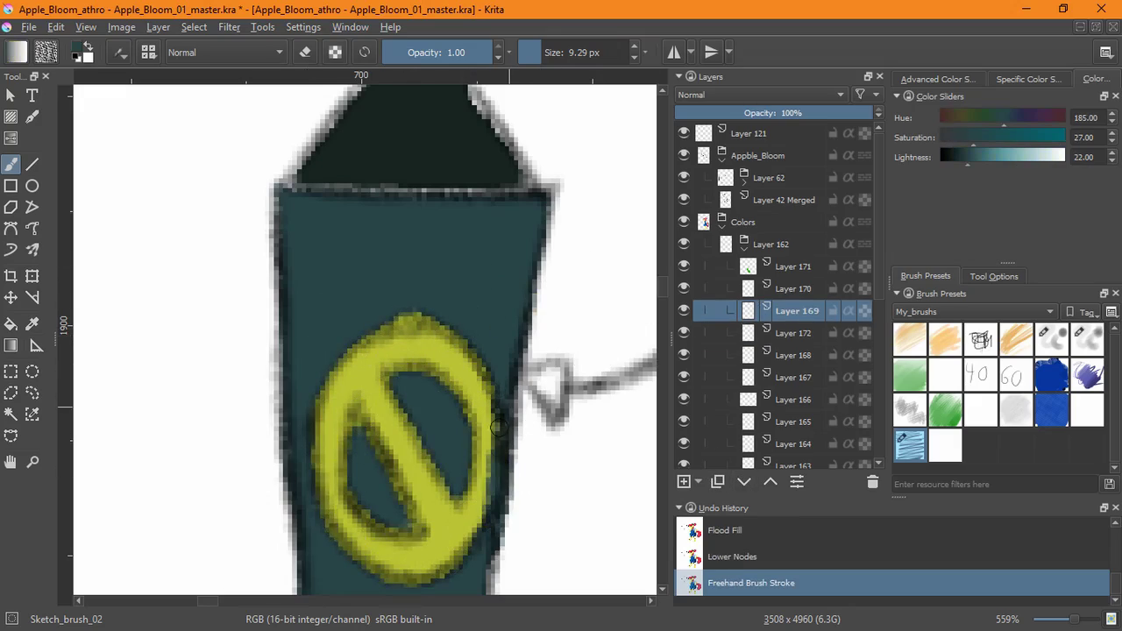
drag(482, 489, 490, 405)
drag(561, 381, 539, 587)
drag(561, 477, 499, 474)
mouse_move(502, 412)
mouse_down()
mouse_move(496, 253)
mouse_move(523, 433)
mouse_up()
Sample the bottle neck's very dark green (hue 161, saturation 22, lightness 11) and brush over the neck's unfilled edges
click(685, 356)
click(684, 357)
ctrl+click(400, 426)
drag(398, 428, 461, 328)
mouse_move(396, 474)
mouse_down()
mouse_move(493, 478)
mouse_move(534, 387)
mouse_move(513, 289)
mouse_move(369, 188)
mouse_move(338, 298)
mouse_move(235, 480)
mouse_move(210, 480)
mouse_up()
scroll(526, 368, down, 12)
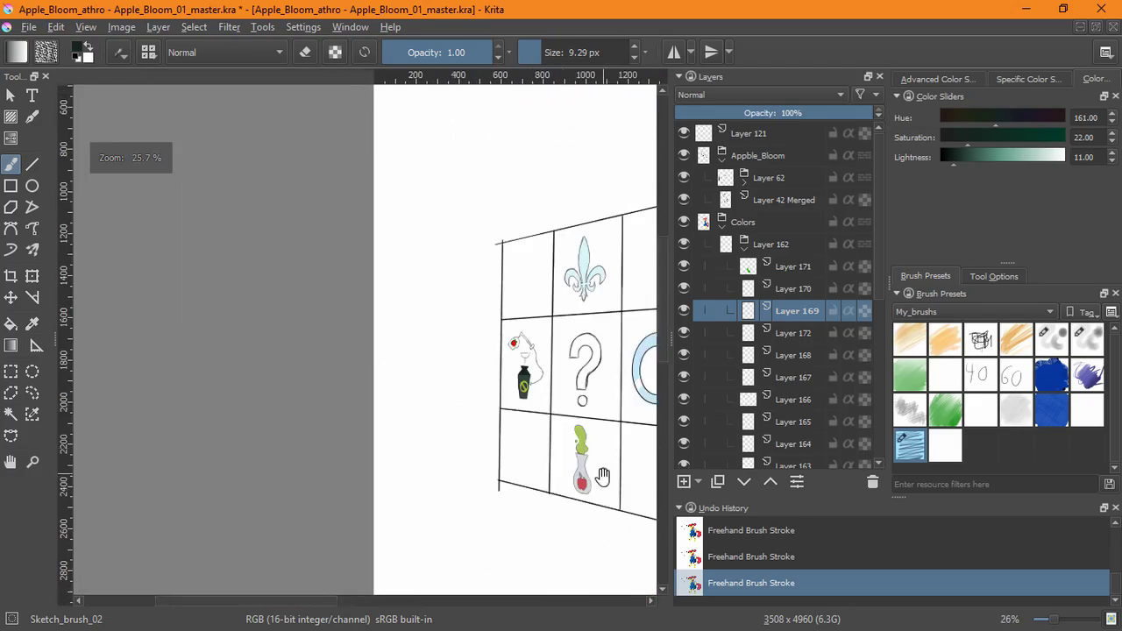
scroll(368, 334, down, 3)
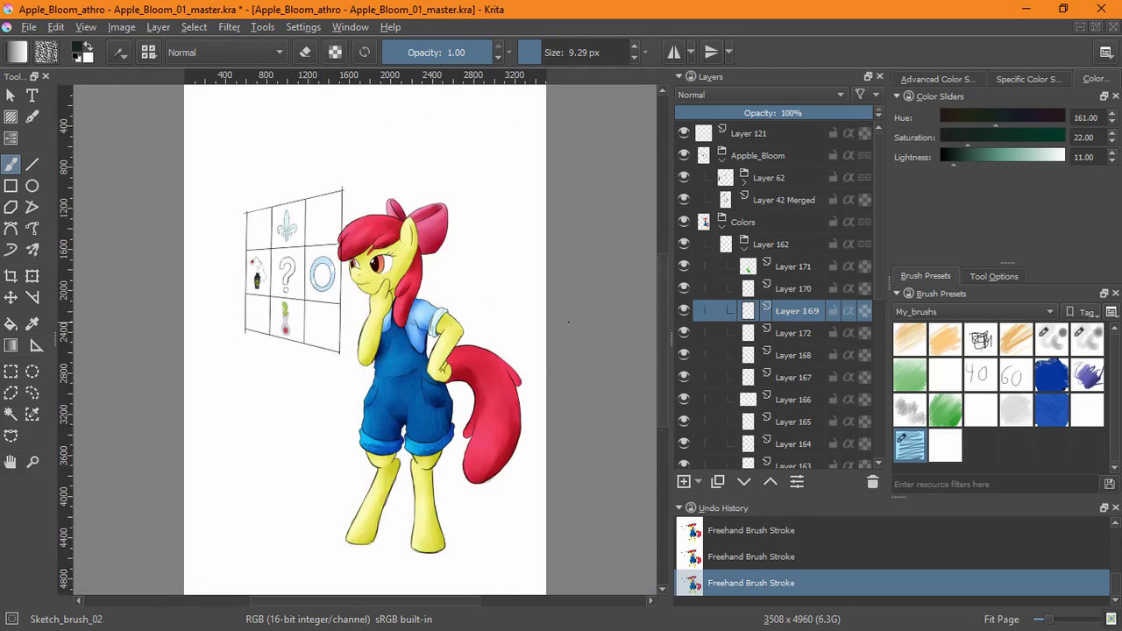